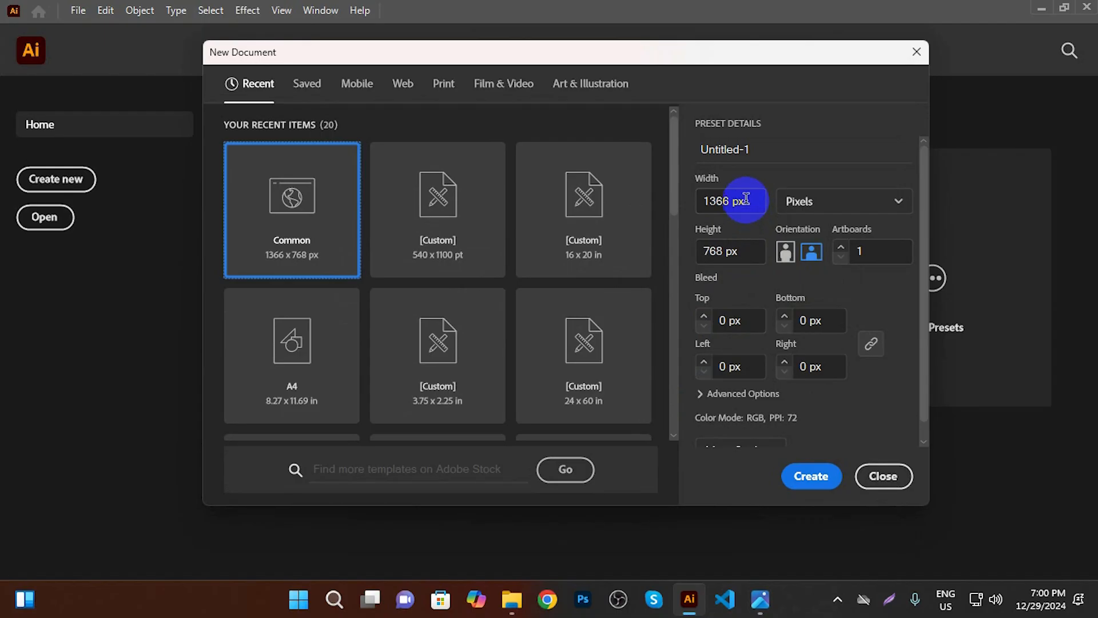
# Set the new document's units to inches and its size to 20 in wide by 27.5 in high
pyautogui.click(804, 203)
pyautogui.click(810, 311)
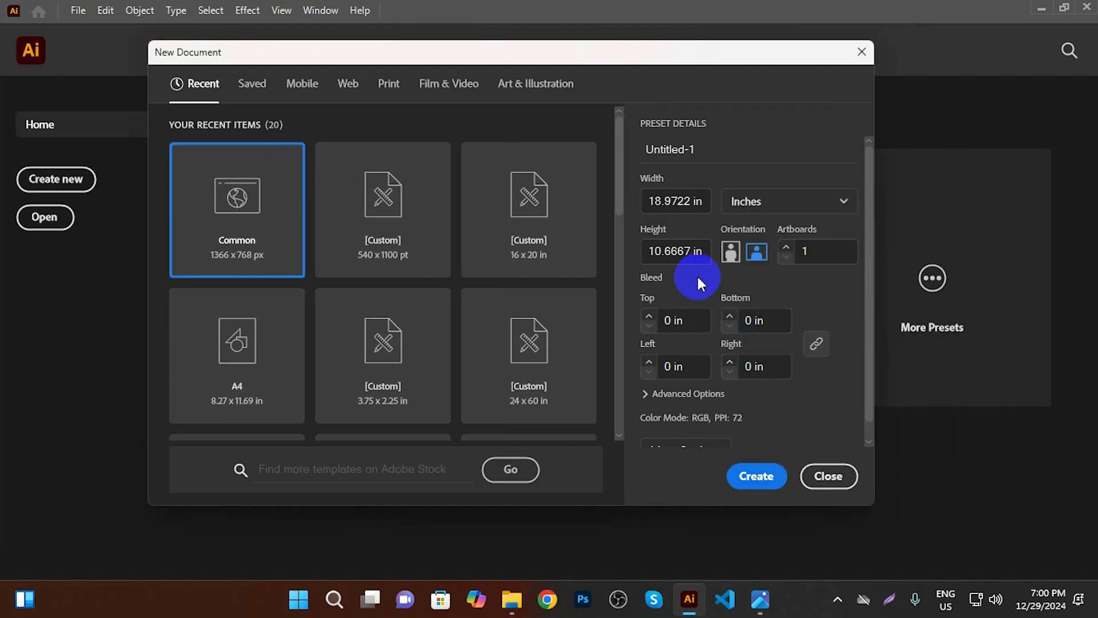
pyautogui.moveTo(694, 200); pyautogui.dragTo(662, 200)
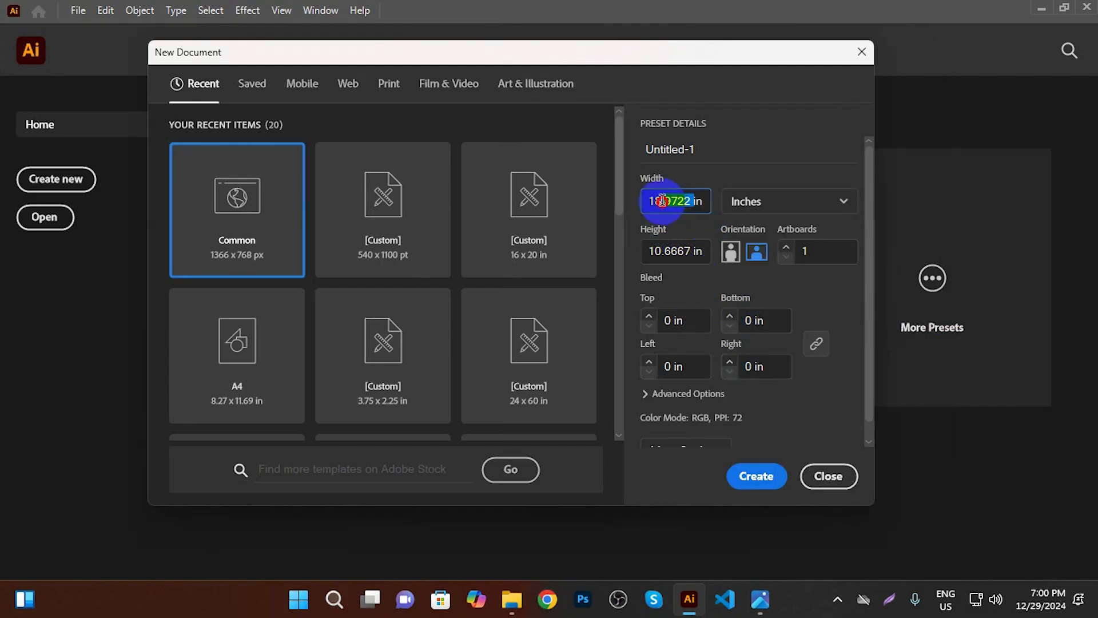
pyautogui.press('BackSpace')
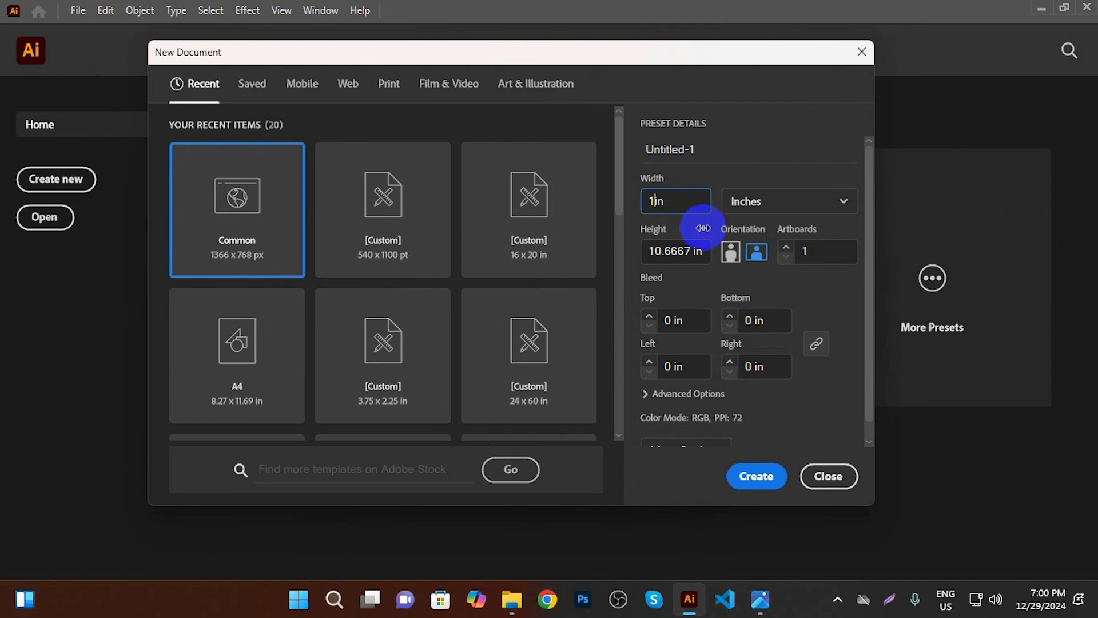
pyautogui.write('0')
pyautogui.press('Tab')
pyautogui.write('27.')
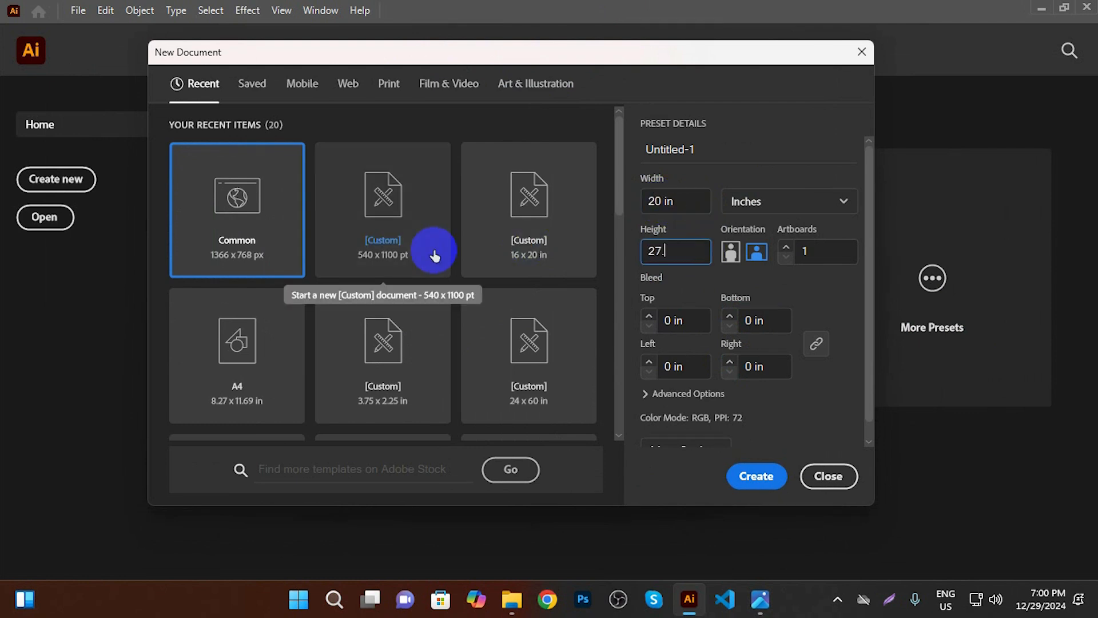
pyautogui.write('5')
pyautogui.click(674, 203)
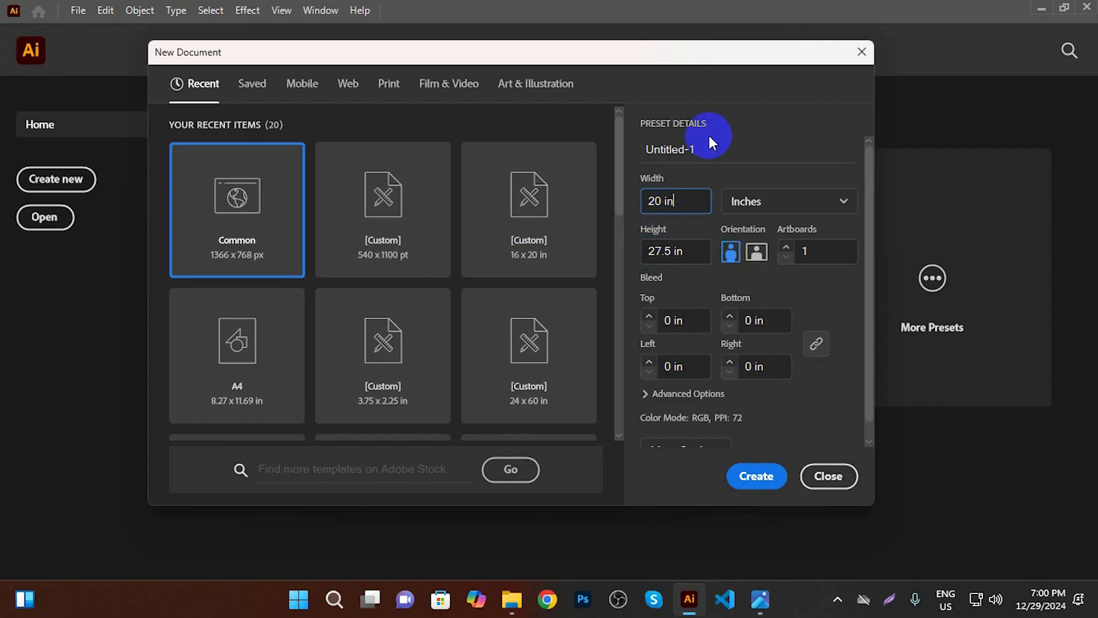
# Name the document "Jersey Design", check its advanced color settings, and create it
pyautogui.click(708, 145)
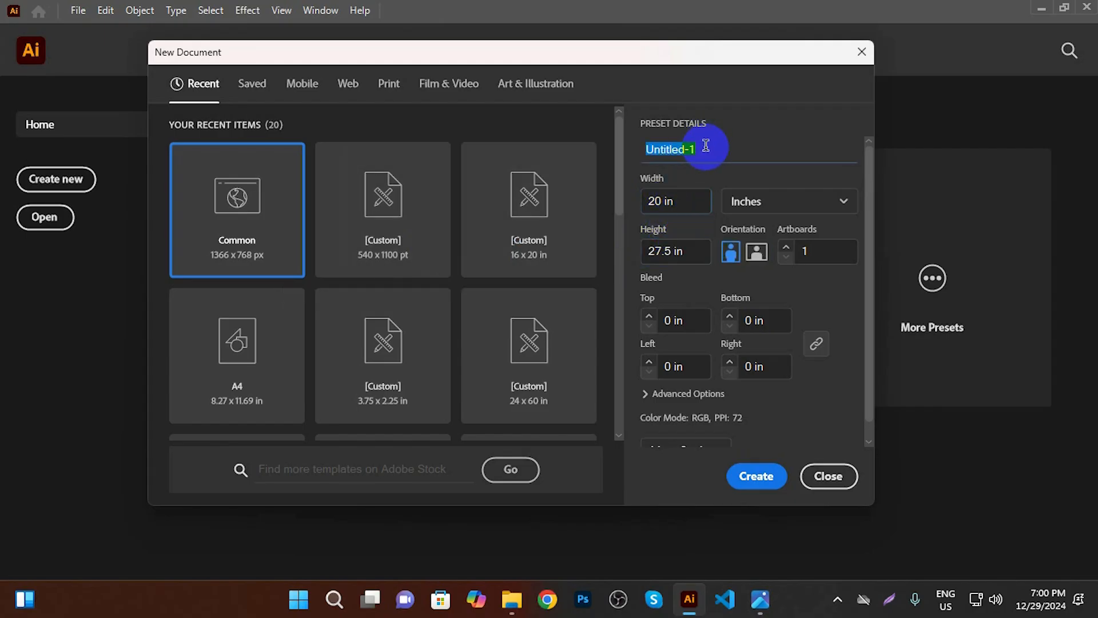
pyautogui.write('Jersey Design')
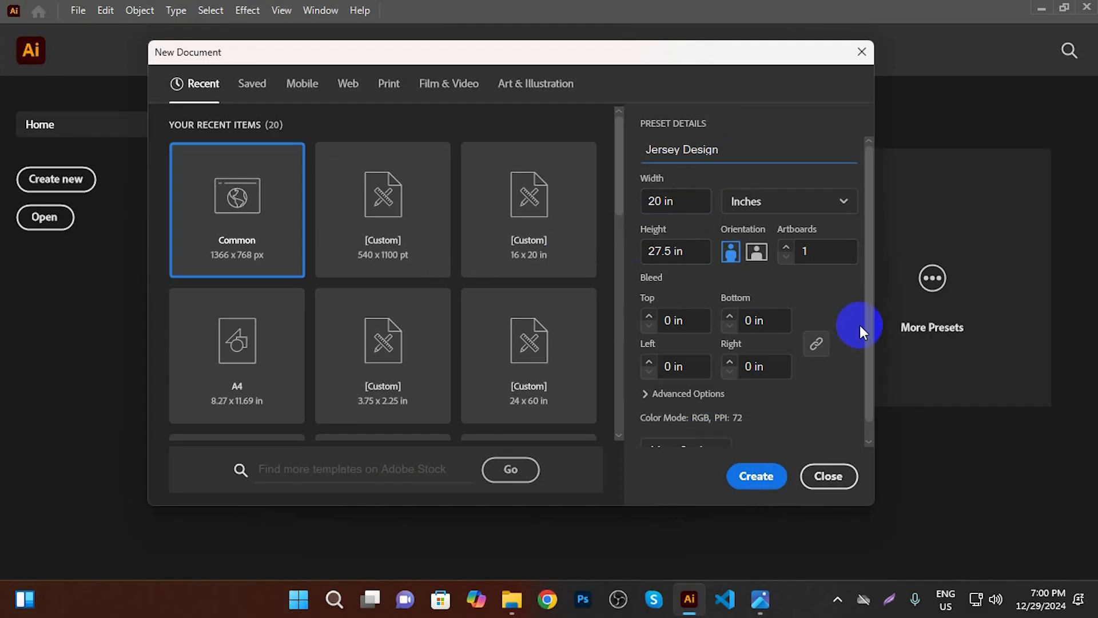
pyautogui.moveTo(870, 342); pyautogui.dragTo(871, 408)
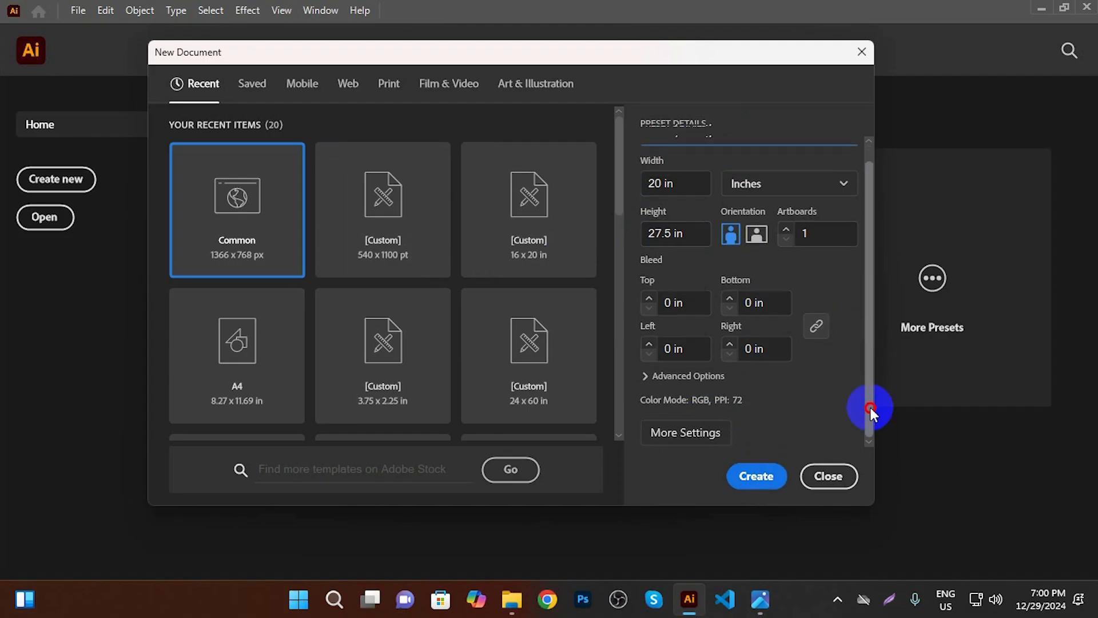
pyautogui.click(645, 377)
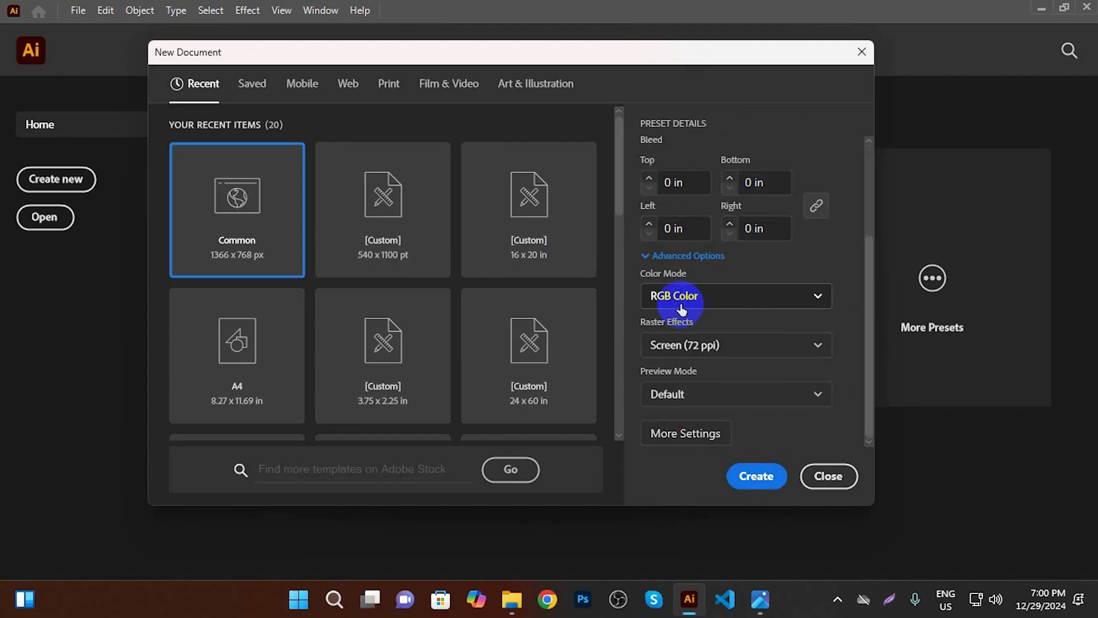
pyautogui.click(647, 255)
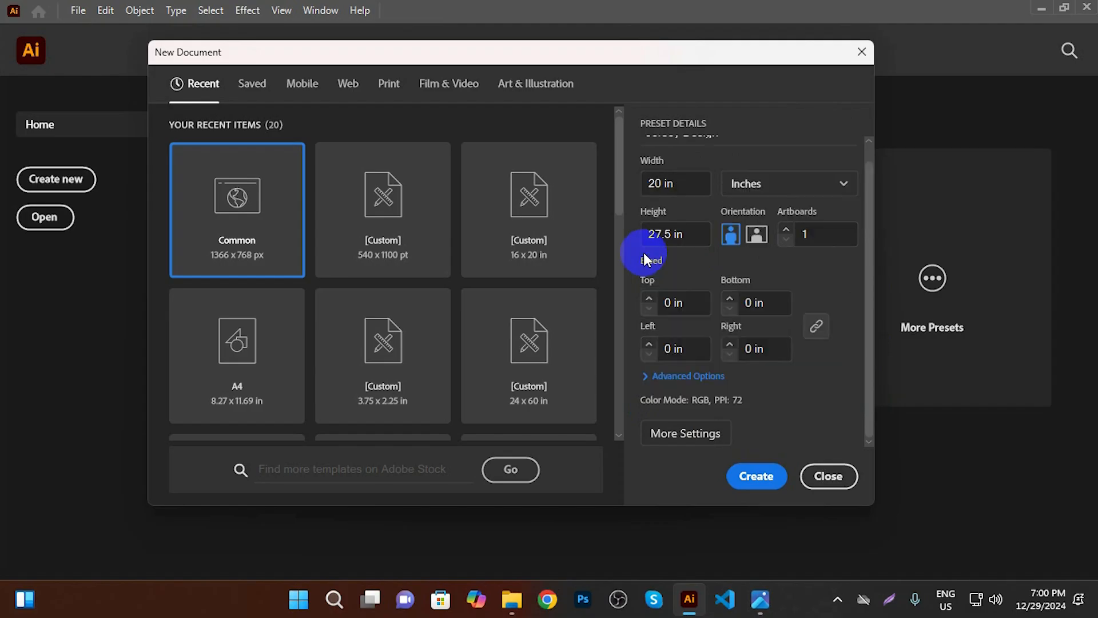
pyautogui.moveTo(875, 176); pyautogui.dragTo(875, 164)
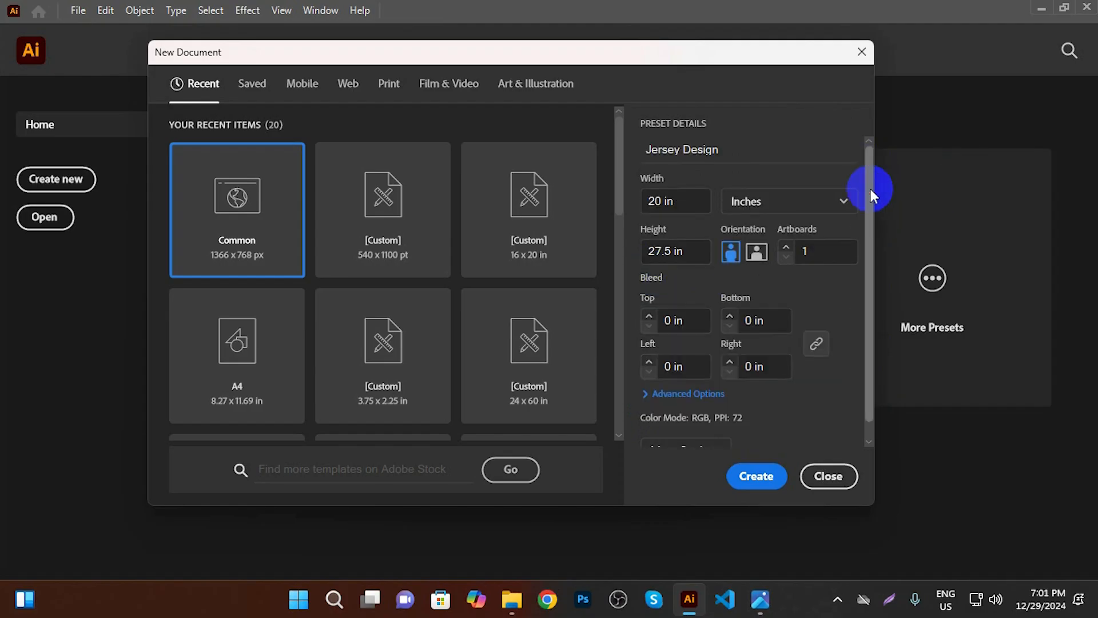
pyautogui.click(765, 477)
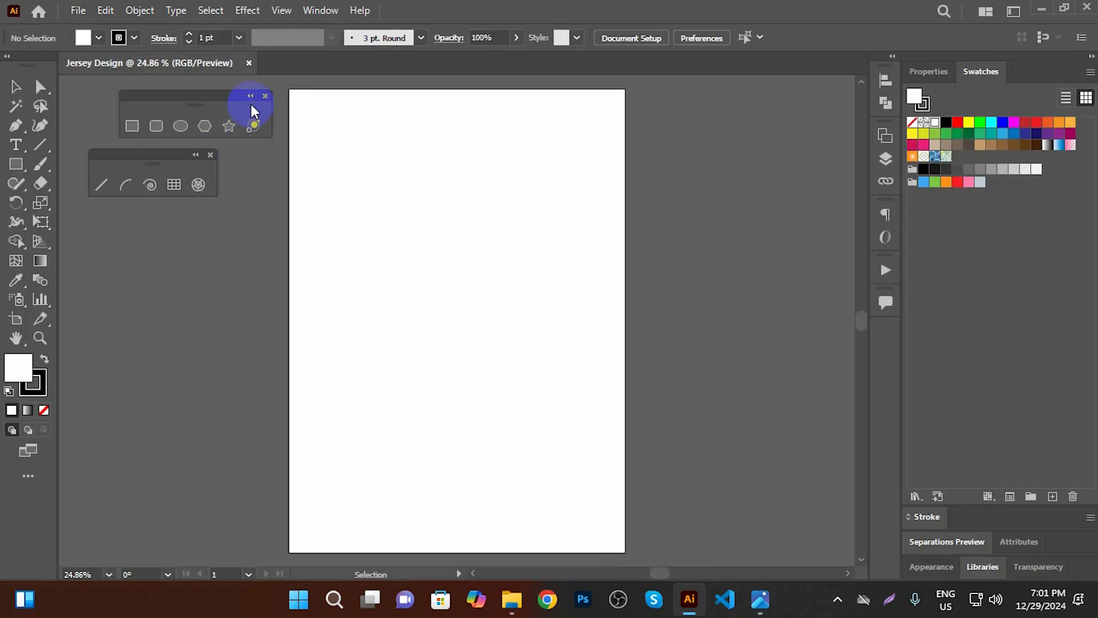
# Set the stroke to none with a white fill, and clear the floating line tools and color sliders off the artboard
pyautogui.click(210, 155)
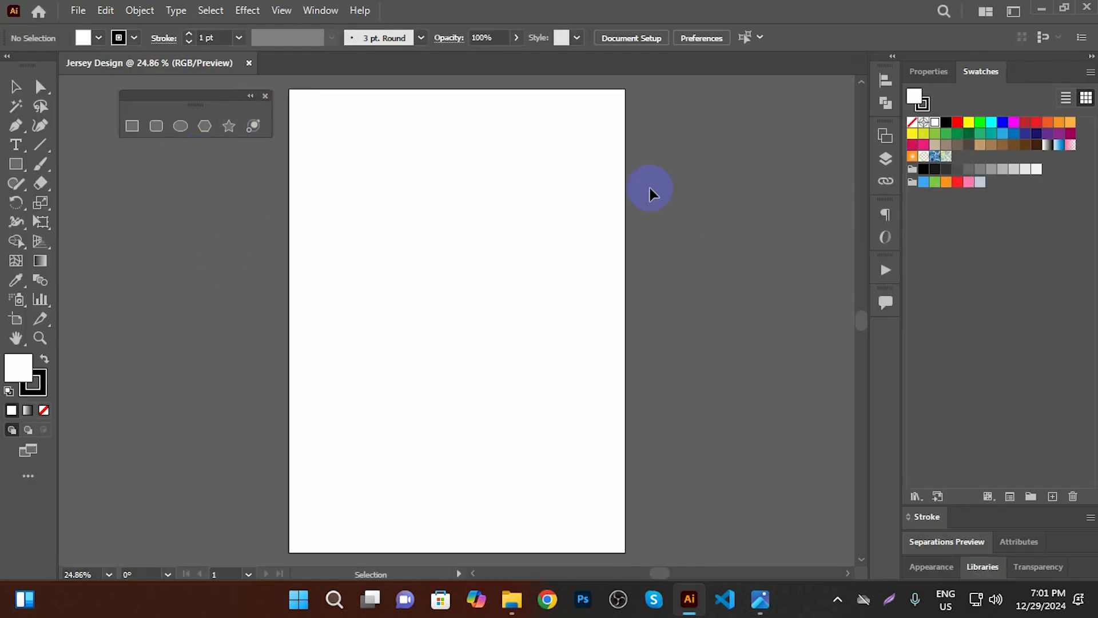
pyautogui.scroll(-1, 457, 208)
pyautogui.click(38, 389)
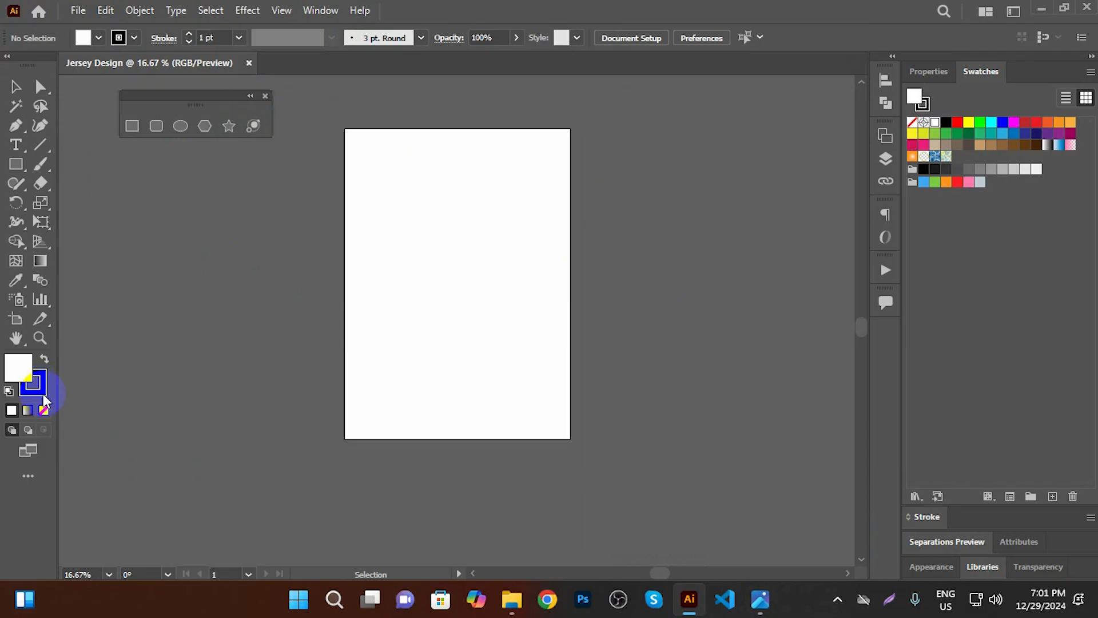
pyautogui.click(43, 410)
pyautogui.click(10, 379)
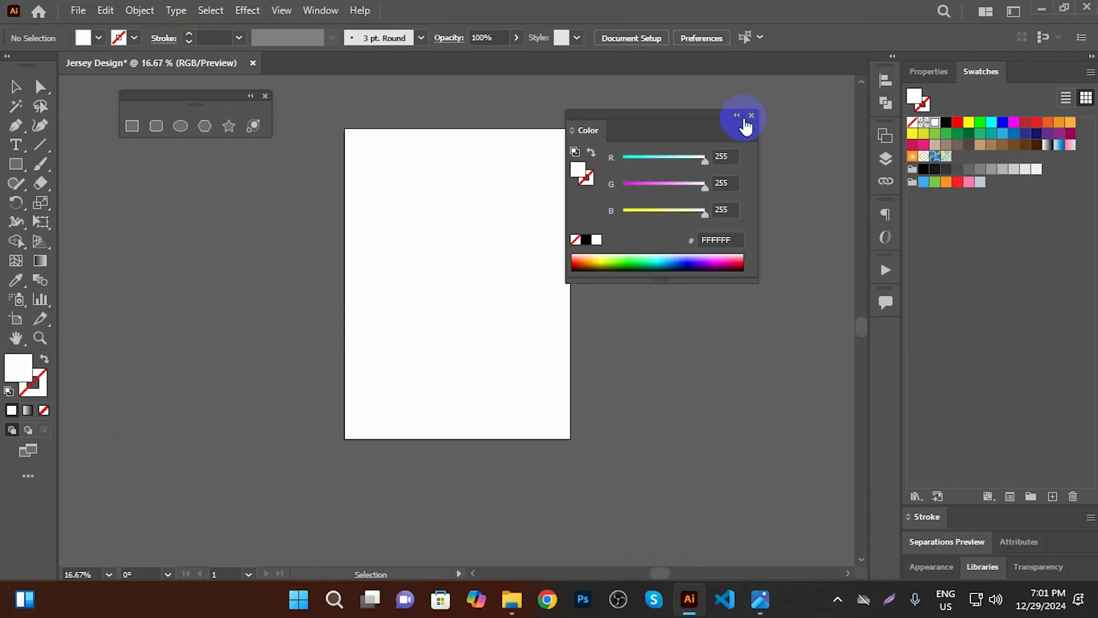
pyautogui.doubleClick(709, 120)
pyautogui.moveTo(583, 129); pyautogui.dragTo(798, 112)
pyautogui.click(15, 164)
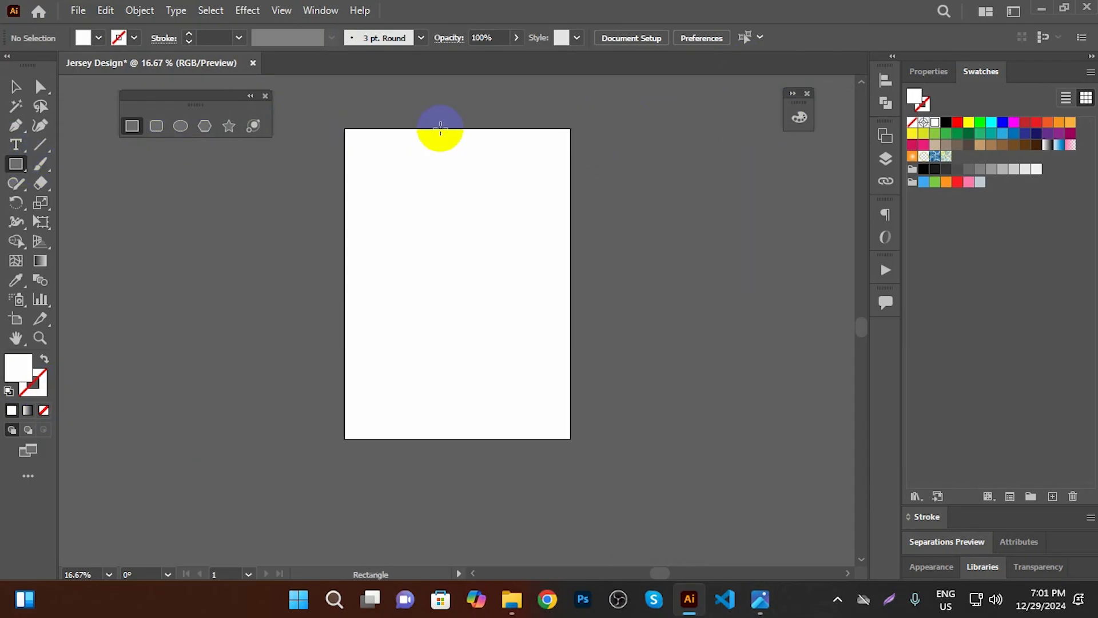
pyautogui.moveTo(423, 266)
pyautogui.mouseDown()
pyautogui.moveTo(575, 497)
pyautogui.moveTo(584, 465)
pyautogui.moveTo(501, 351)
pyautogui.mouseUp()
pyautogui.hotkey('ctrl', 'z')
pyautogui.hotkey('ctrl', 'z')
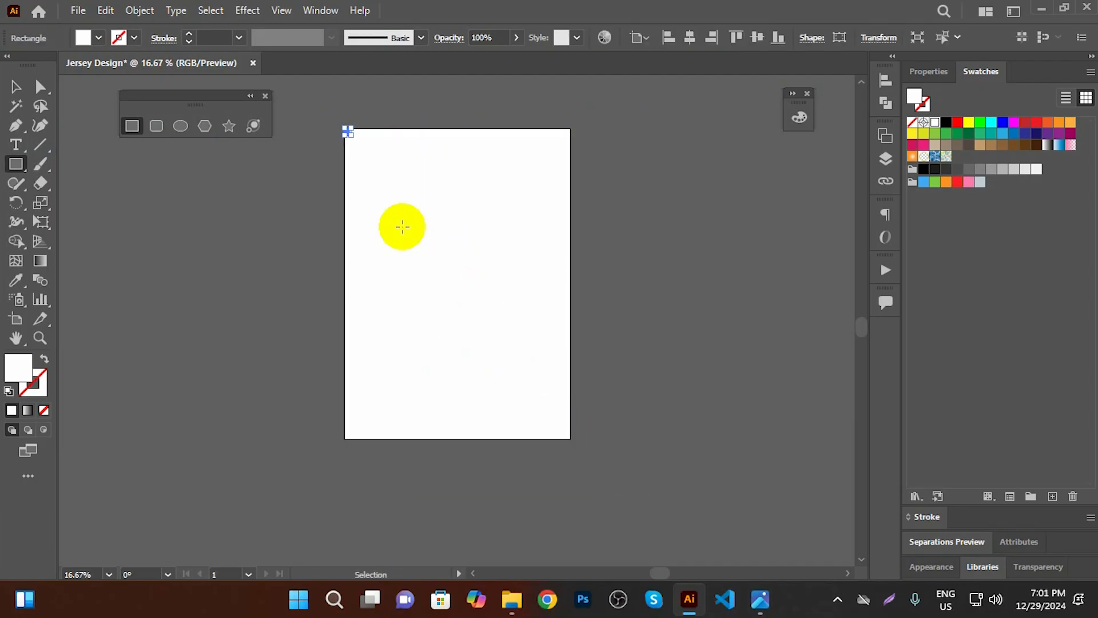
# Draw a white 20 by 27.5 in rectangle covering the whole artboard and check its dimensions
pyautogui.click(344, 131)
pyautogui.moveTo(345, 127); pyautogui.dragTo(570, 439)
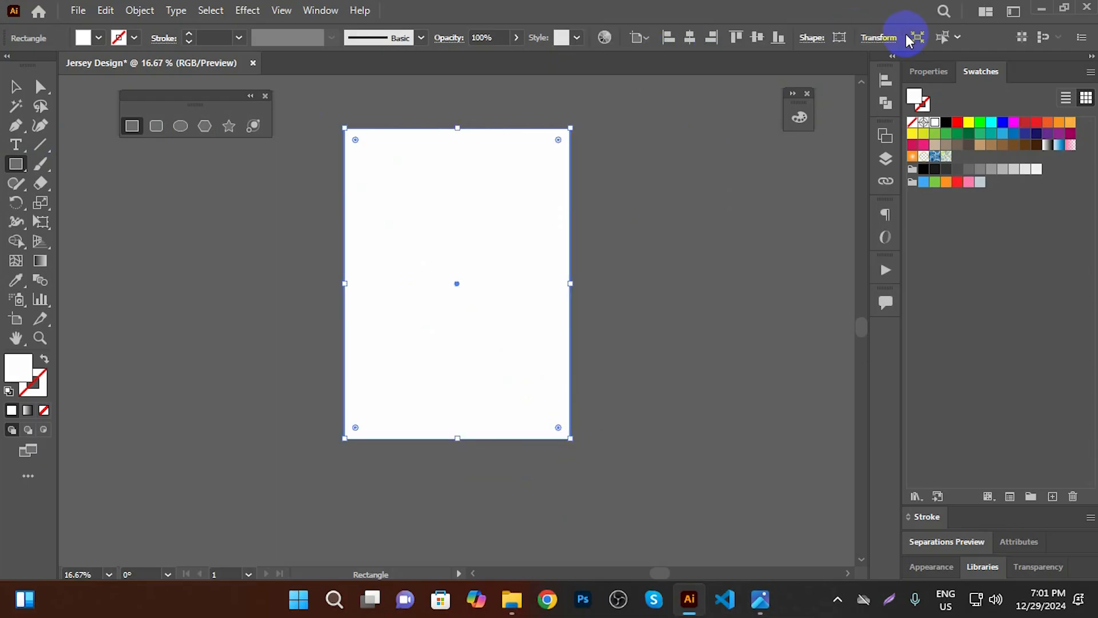
pyautogui.click(875, 37)
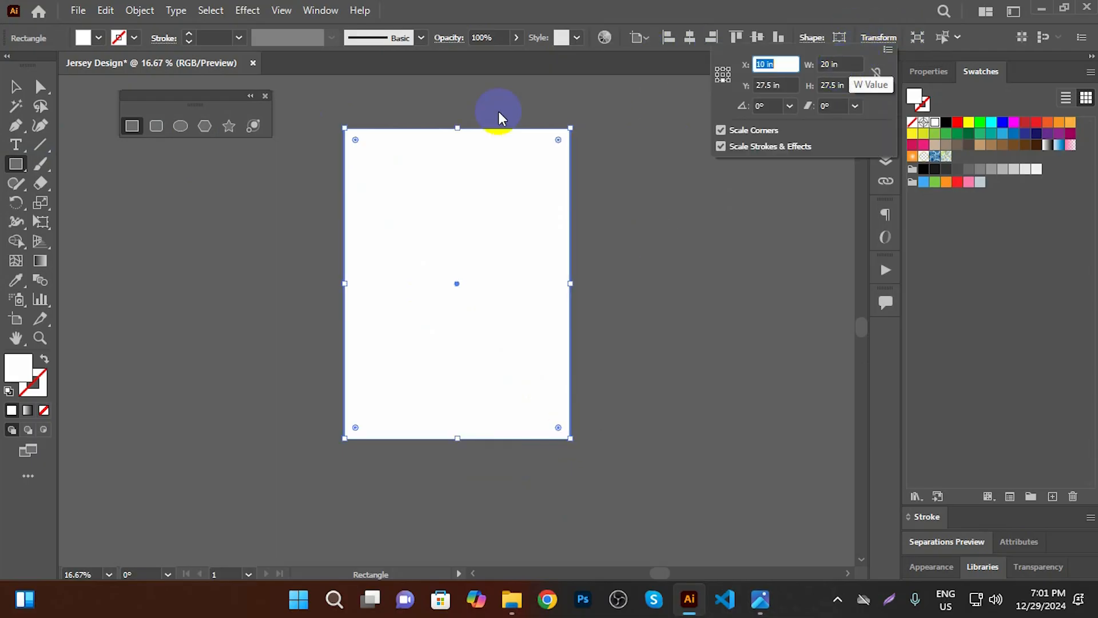
pyautogui.click(407, 163)
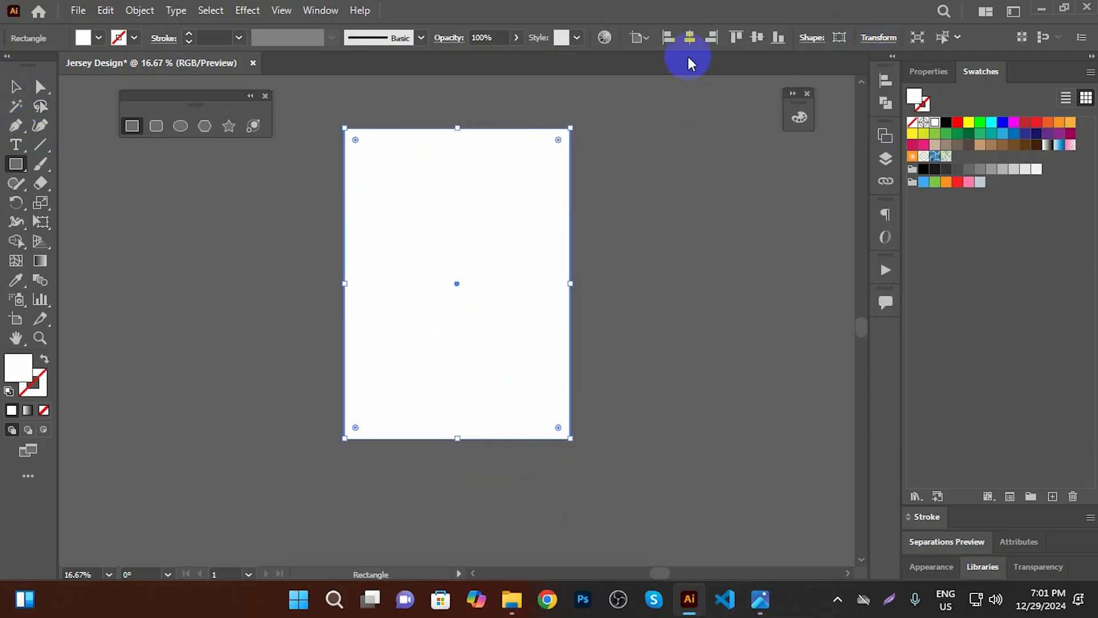
# Duplicate the artboard-sized rectangle horizontally to the right of the artboard, leaving a gap between the two
pyautogui.click(16, 87)
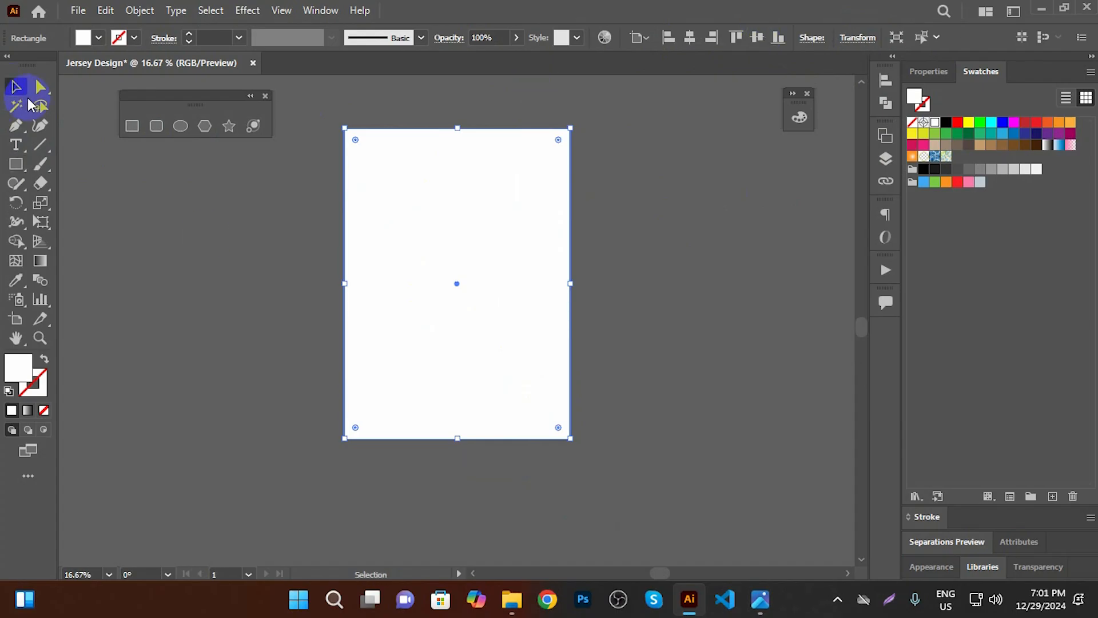
pyautogui.click(356, 311)
pyautogui.hotkey('ctrl', '-')
pyautogui.hotkey('ctrl', '-')
pyautogui.moveTo(385, 287); pyautogui.dragTo(543, 287)
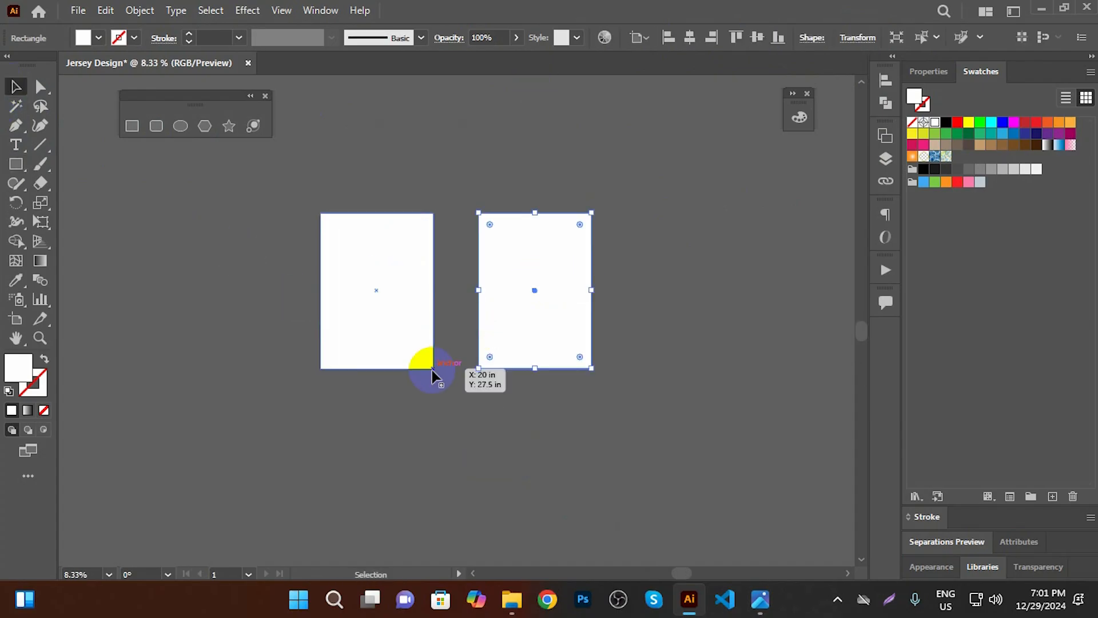
pyautogui.click(486, 393)
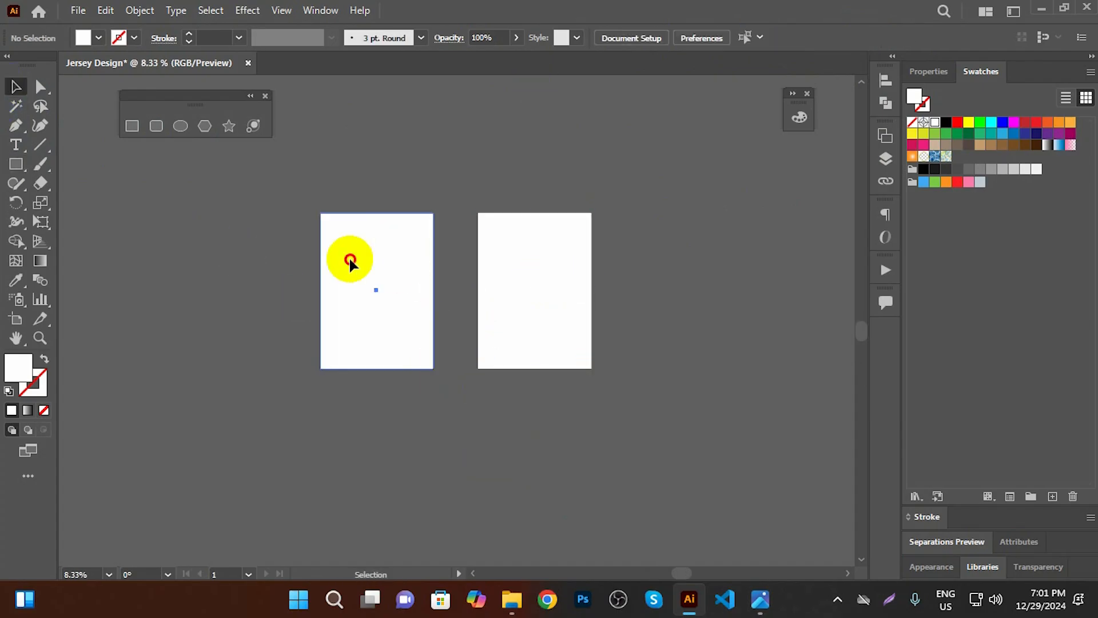
pyautogui.moveTo(350, 259); pyautogui.dragTo(221, 254)
pyautogui.hotkey('ctrl', 'z')
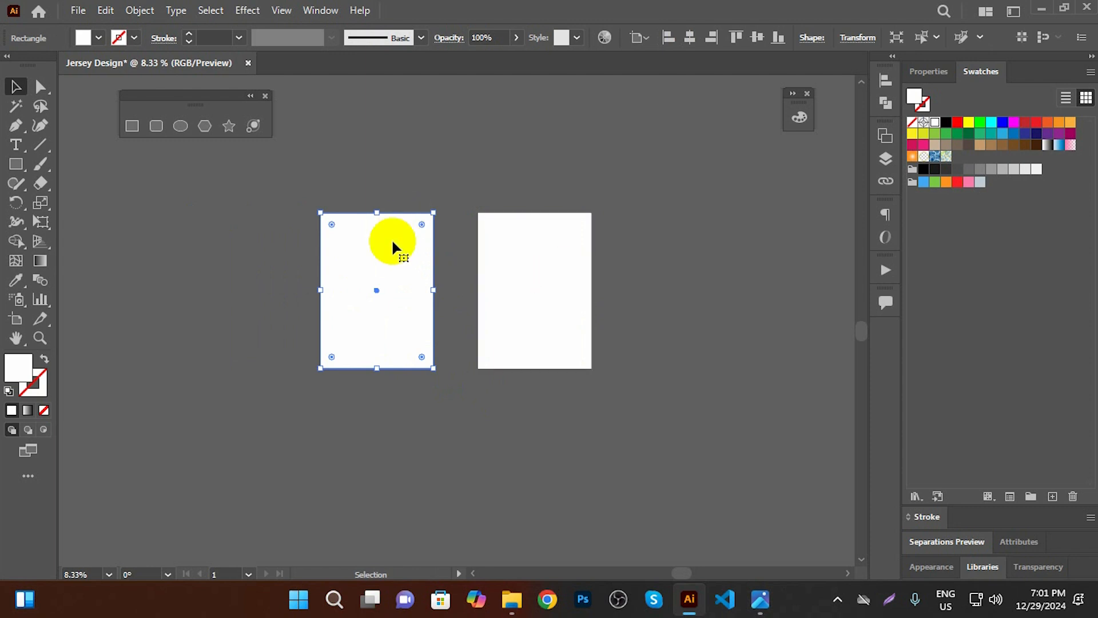
pyautogui.moveTo(393, 240); pyautogui.dragTo(142, 253)
pyautogui.hotkey('ctrl', 'z')
pyautogui.moveTo(587, 252); pyautogui.dragTo(662, 255)
pyautogui.hotkey('ctrl', 'z')
# Draw a circle wider than the artboard over the upper part of the original rectangle
pyautogui.scroll(2, 439, 264)
pyautogui.click(419, 269)
pyautogui.moveTo(554, 326); pyautogui.dragTo(598, 320)
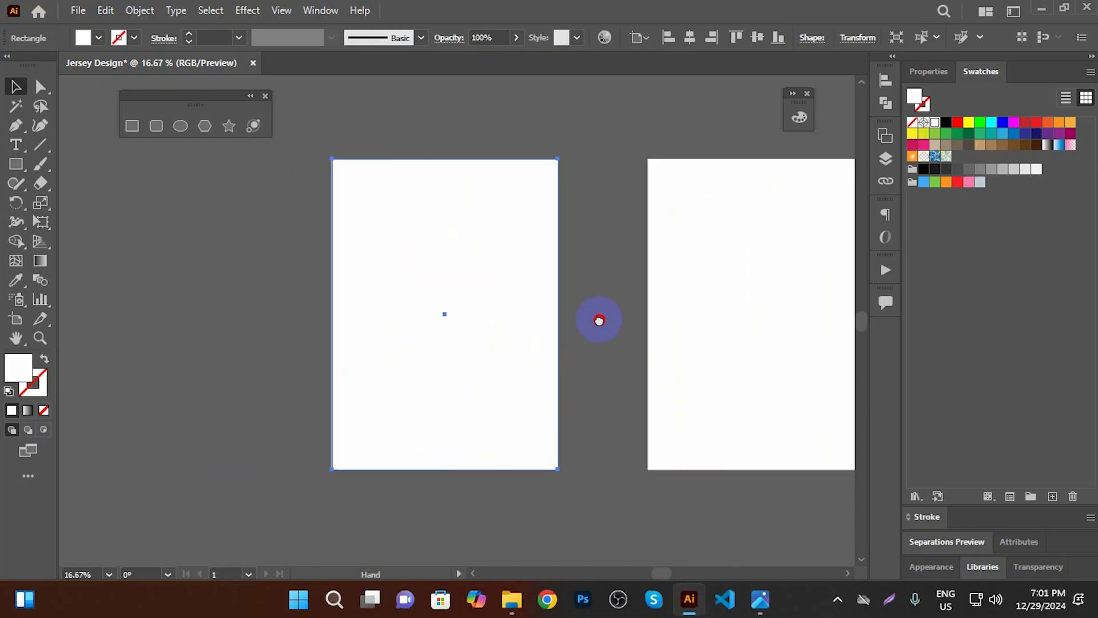
pyautogui.moveTo(210, 97); pyautogui.dragTo(157, 91)
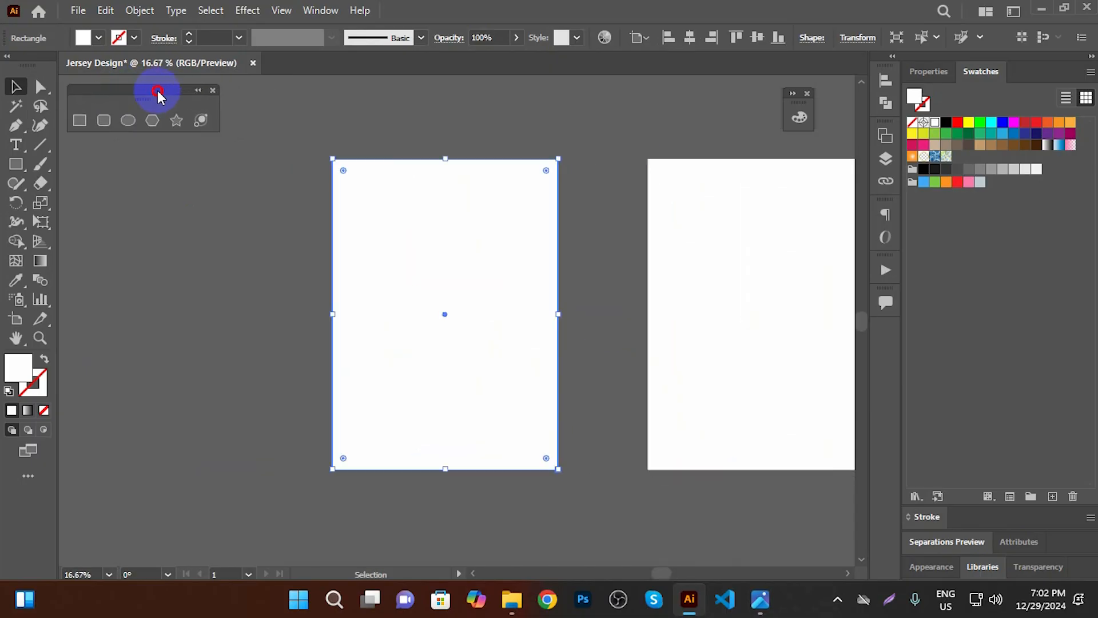
pyautogui.click(16, 165)
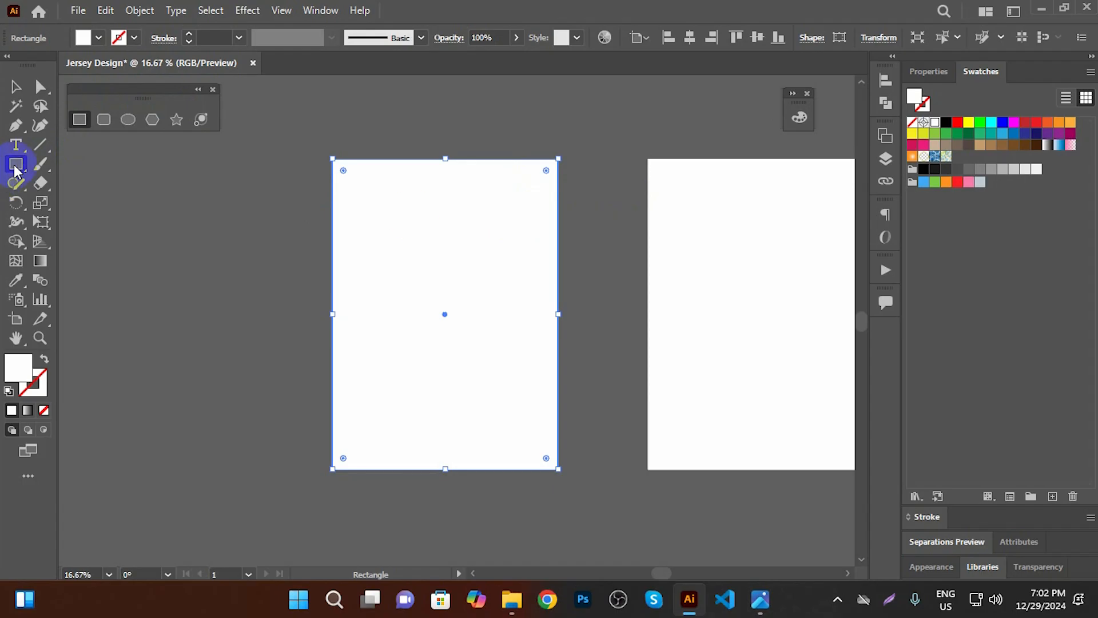
pyautogui.click(15, 166)
pyautogui.click(87, 205)
pyautogui.moveTo(406, 208); pyautogui.dragTo(554, 315)
pyautogui.click(16, 86)
pyautogui.click(532, 152)
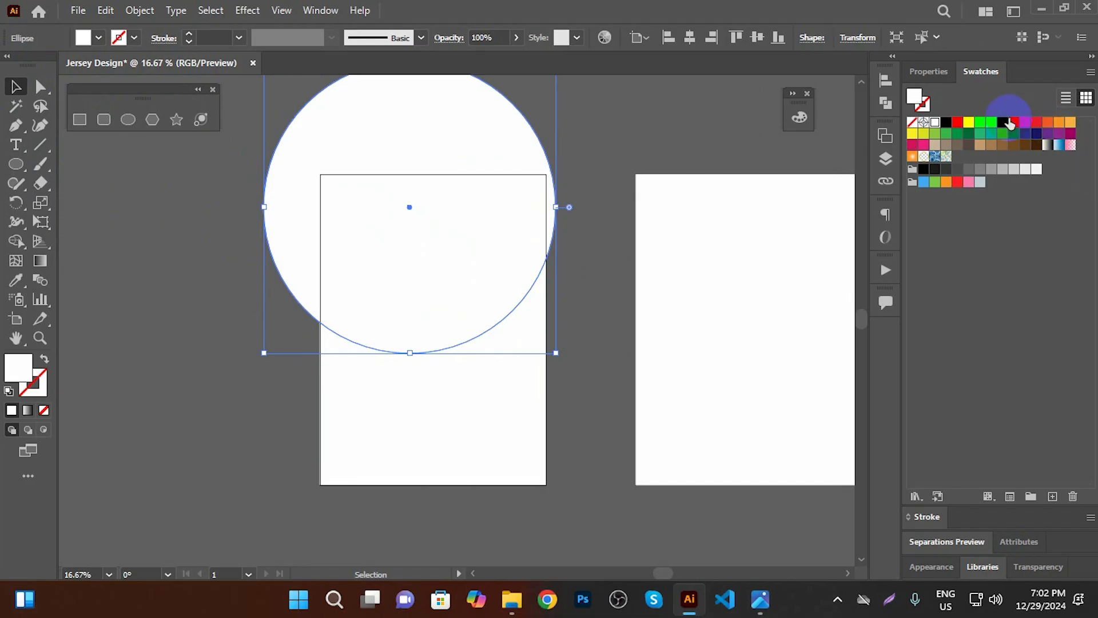
# Fill the circle with light gray and move it up and right over the top of the rectangle
pyautogui.click(1002, 169)
pyautogui.moveTo(458, 267); pyautogui.dragTo(465, 234)
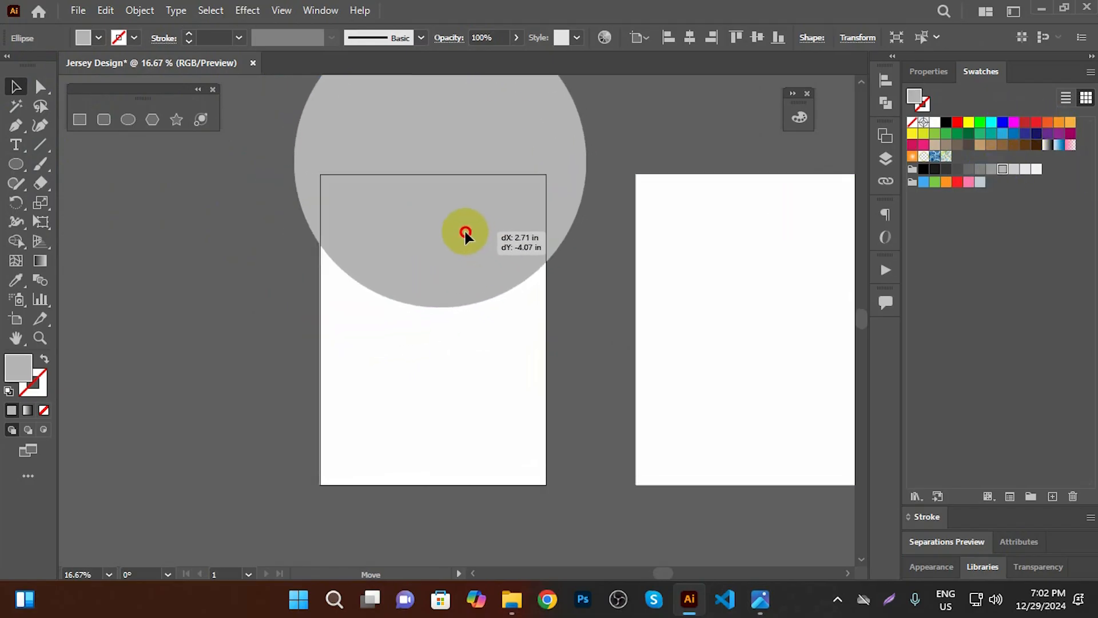
pyautogui.moveTo(465, 234); pyautogui.dragTo(462, 232)
pyautogui.click(610, 215)
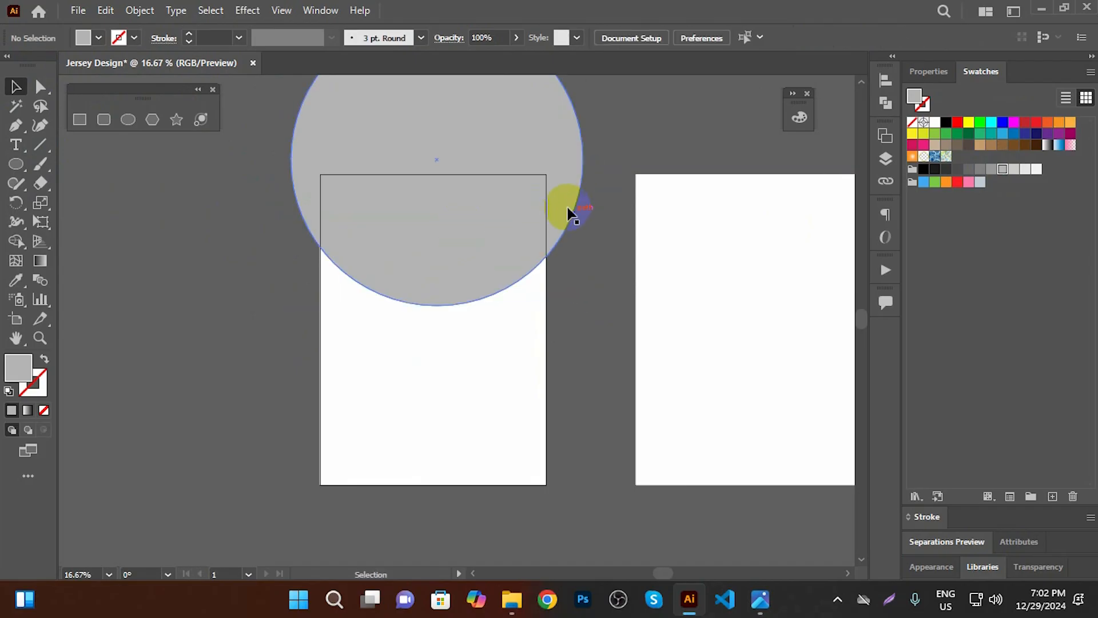
# Center the gray circle horizontally on the original rectangle and nudge it up slightly
pyautogui.moveTo(562, 207); pyautogui.dragTo(598, 211)
pyautogui.click(591, 195)
pyautogui.click(577, 170)
pyautogui.click(607, 196)
pyautogui.click(518, 142)
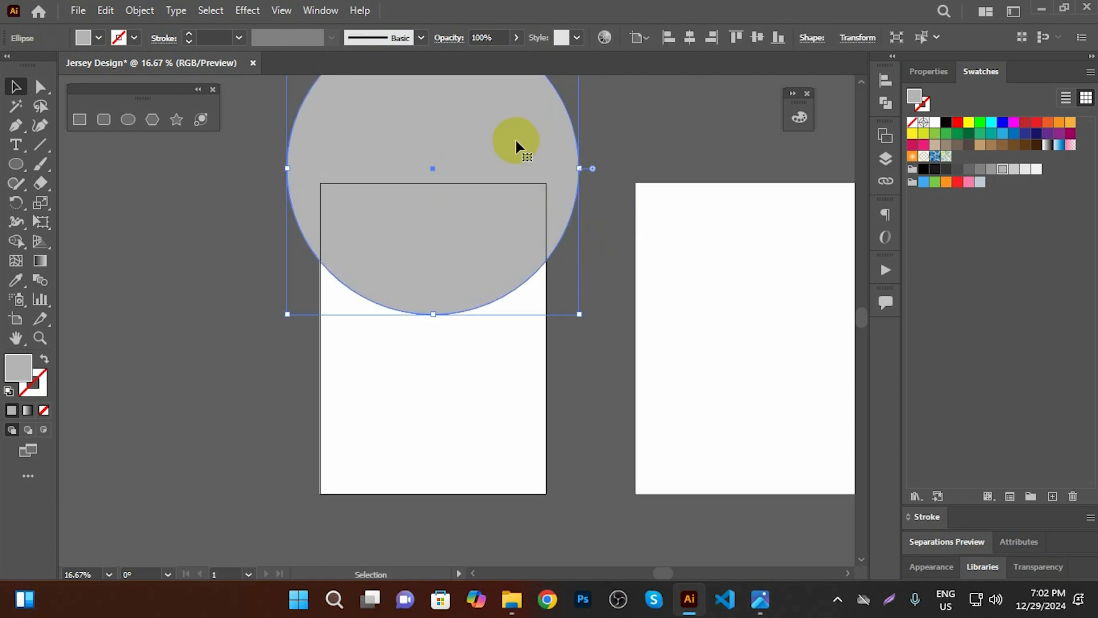
pyautogui.press('Up')
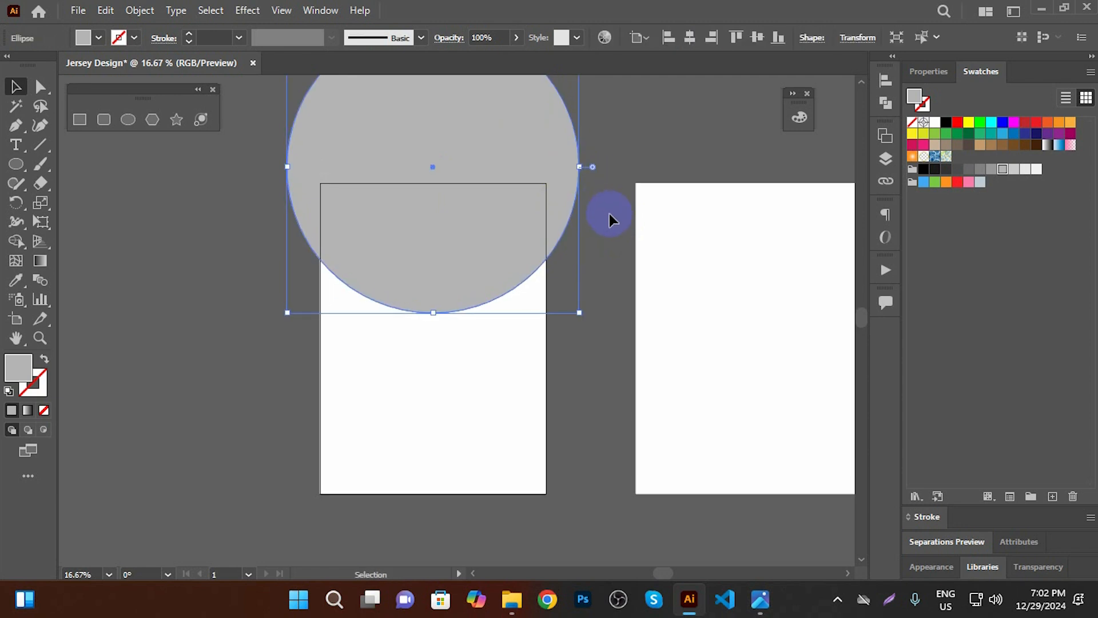
pyautogui.doubleClick(498, 166)
pyautogui.doubleClick(596, 85)
pyautogui.click(589, 200)
pyautogui.click(576, 200)
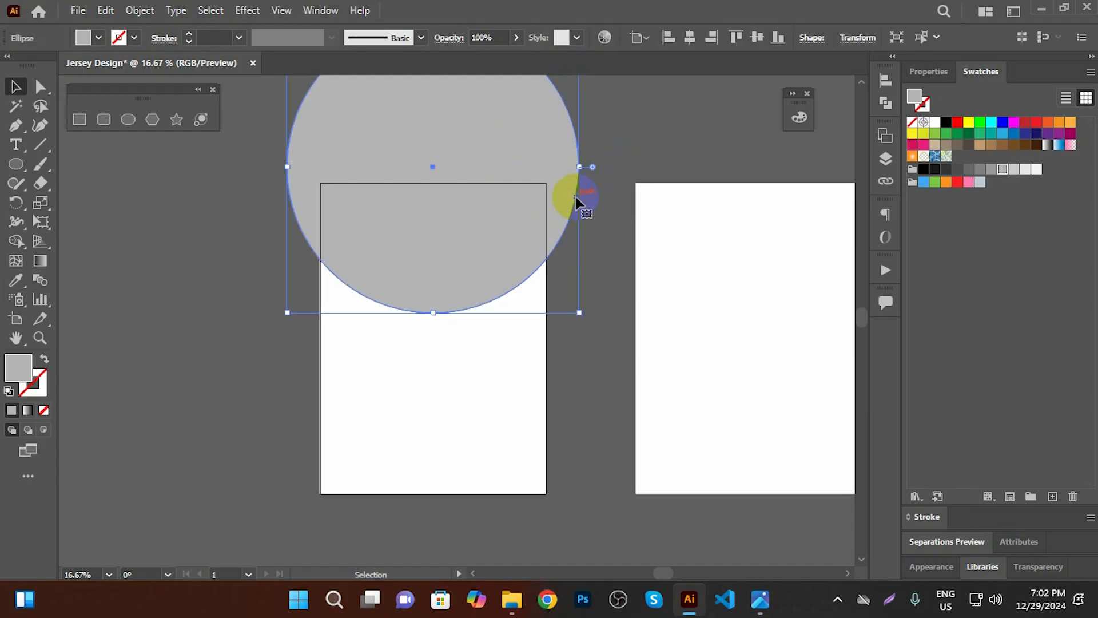
pyautogui.moveTo(595, 262); pyautogui.dragTo(631, 263)
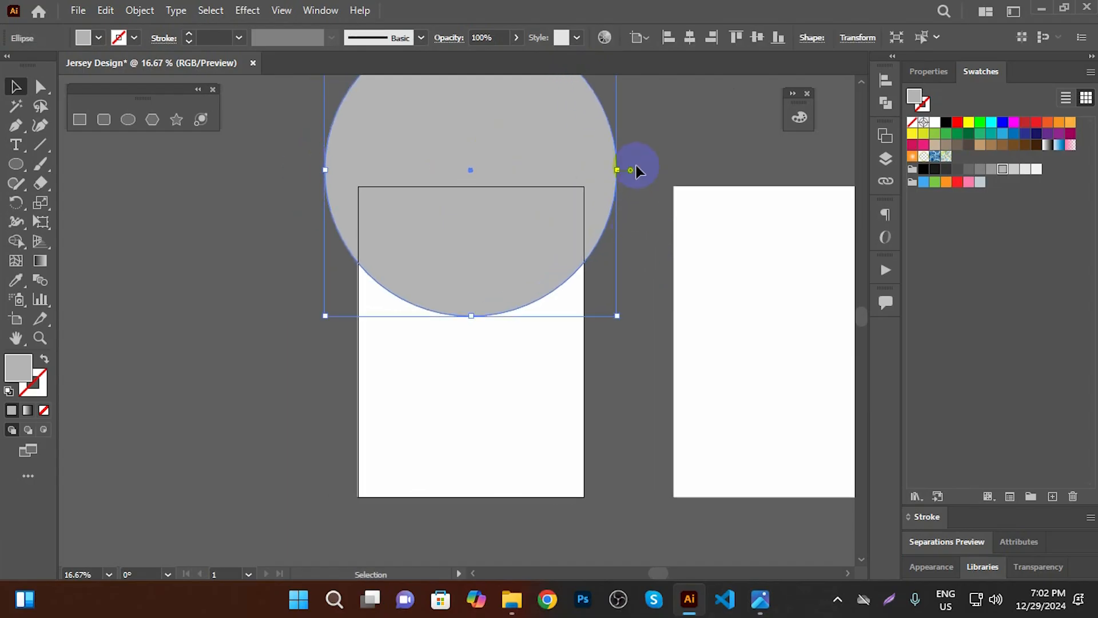
pyautogui.click(686, 162)
pyautogui.click(587, 154)
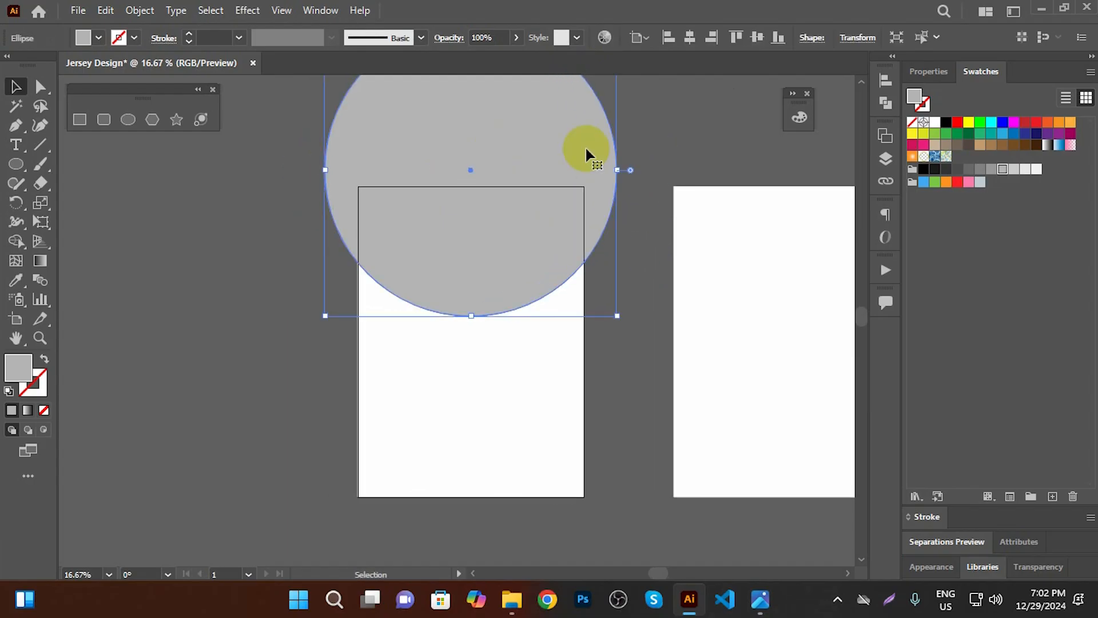
# Trim away the part of the circle outside the original rectangle with the Shape Builder tool
pyautogui.scroll(1, 534, 387)
pyautogui.scroll(-1, 508, 315)
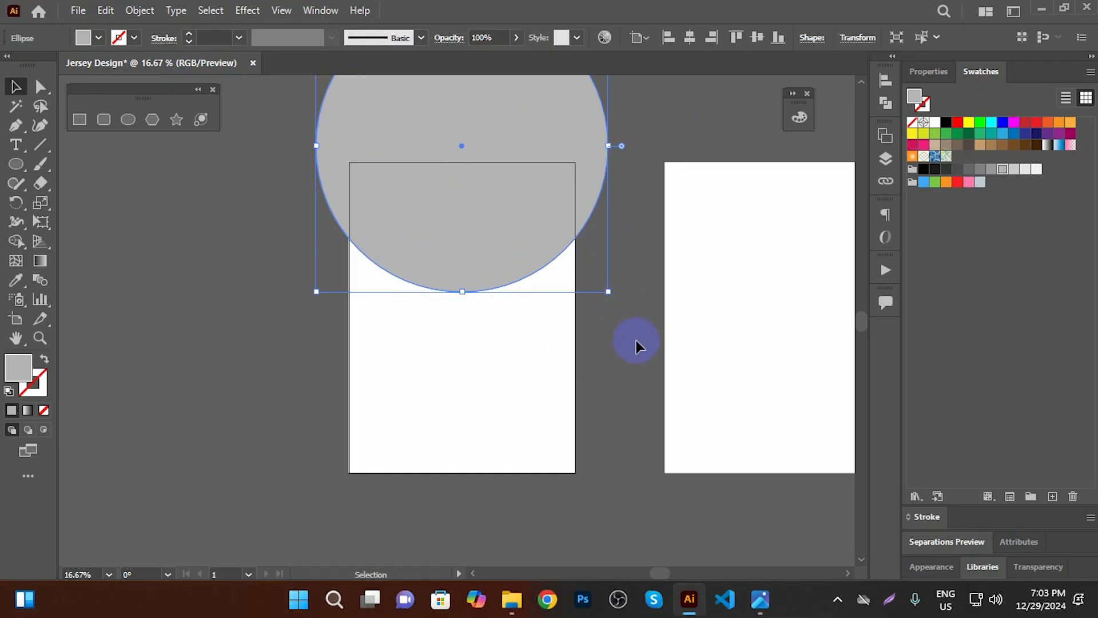
pyautogui.moveTo(422, 287); pyautogui.dragTo(341, 260)
pyautogui.press('space')
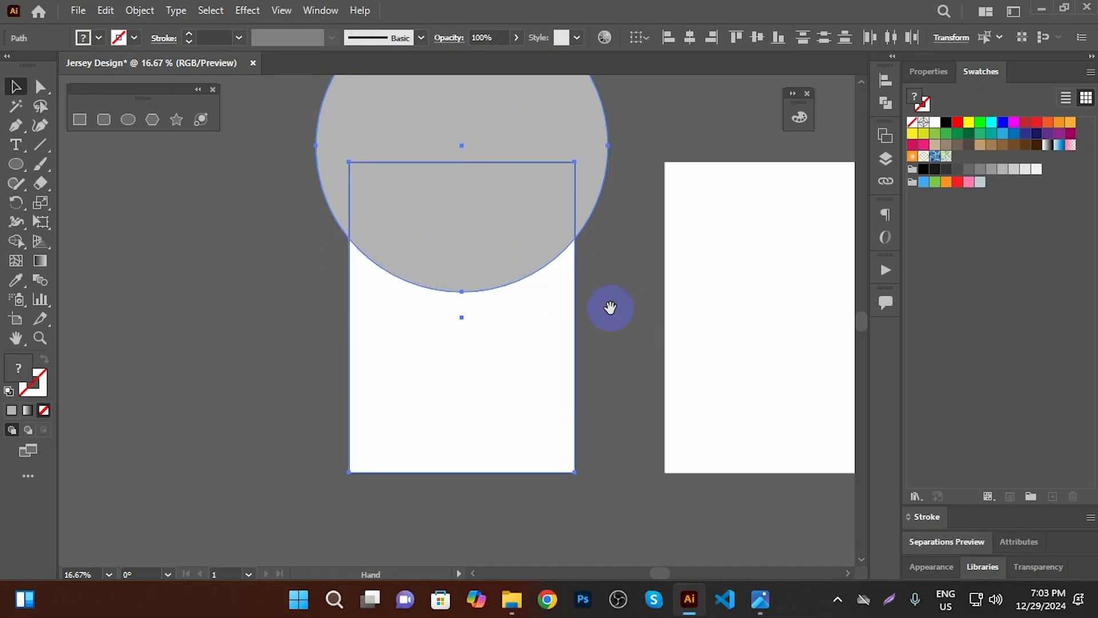
pyautogui.moveTo(610, 308); pyautogui.dragTo(568, 309)
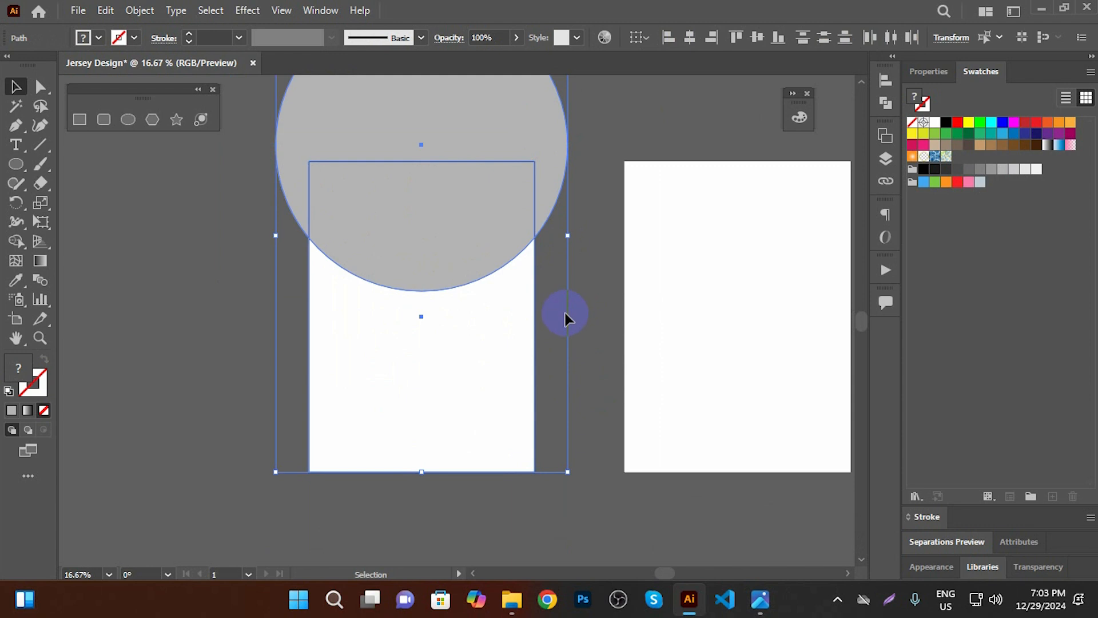
pyautogui.moveTo(568, 284); pyautogui.dragTo(593, 286)
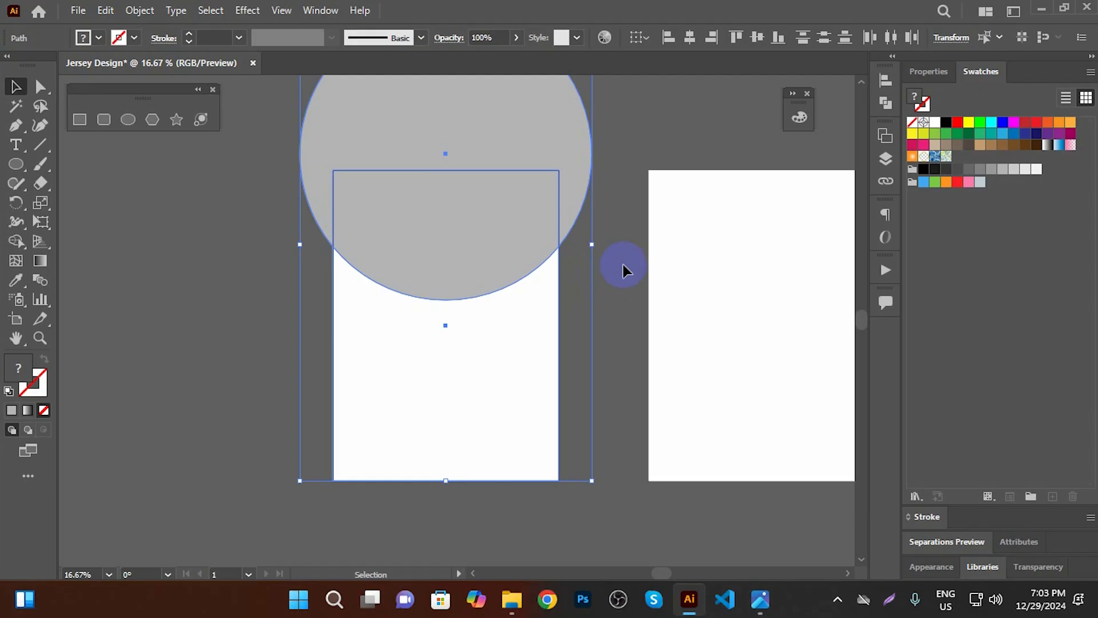
pyautogui.click(16, 242)
pyautogui.keyDown('alt'); pyautogui.click(409, 124); pyautogui.keyUp('alt')
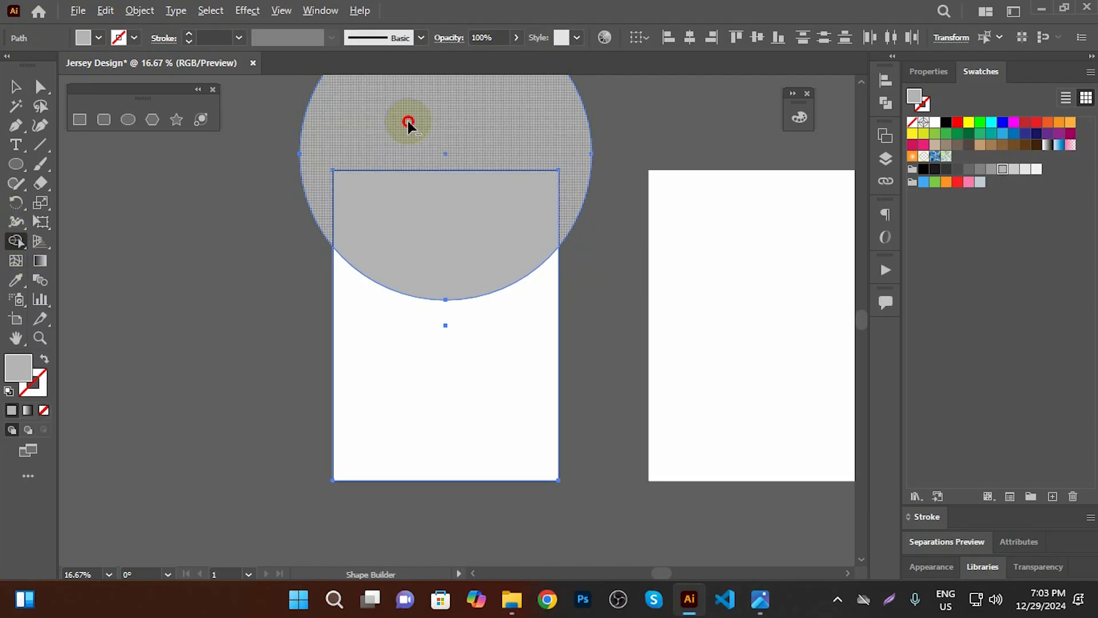
pyautogui.click(15, 89)
pyautogui.click(210, 260)
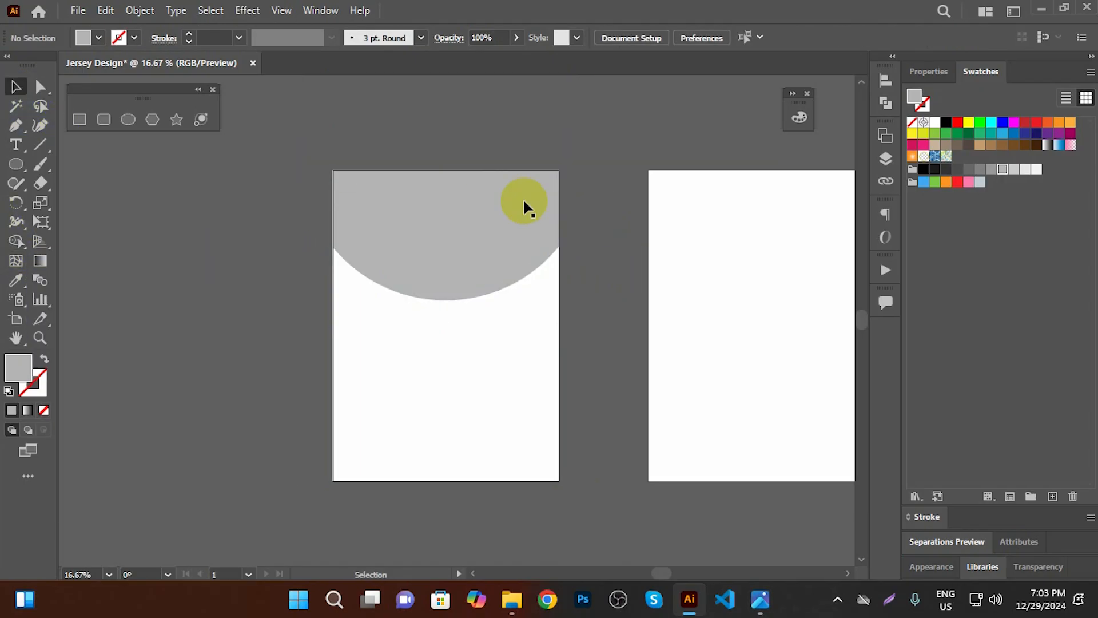
# Fill the trimmed curved shape on the front panel with a lighter gray swatch
pyautogui.click(490, 200)
pyautogui.doubleClick(1024, 170)
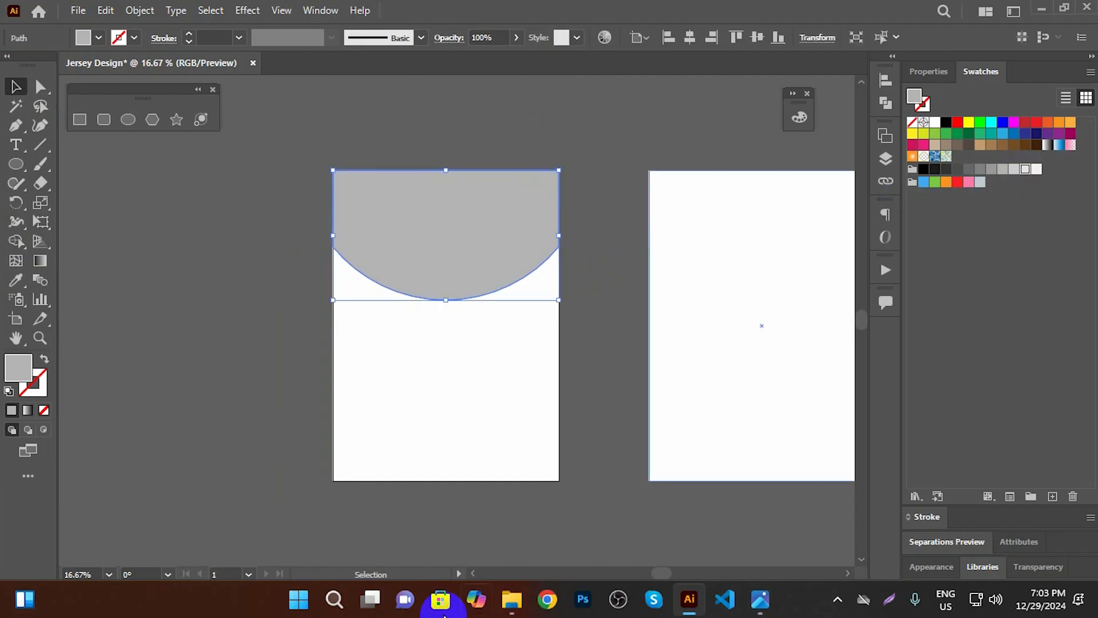
pyautogui.click(625, 399)
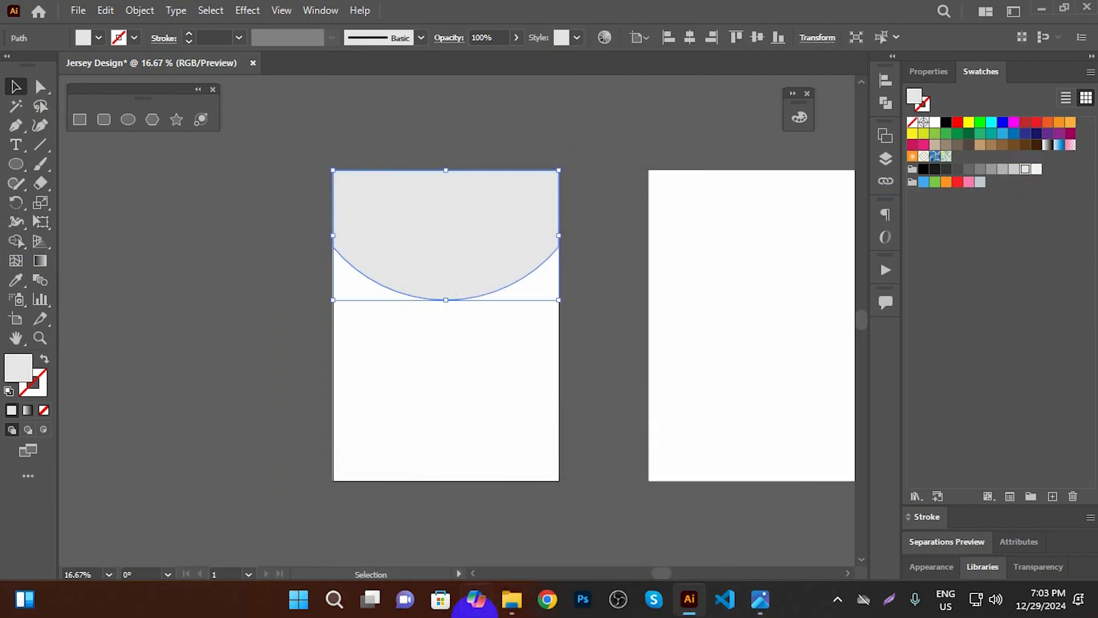
# Switch to File Explorer and place Logo.jpg from the Dersey Design folder into the Illustrator document
pyautogui.moveTo(512, 598)
pyautogui.click(480, 534)
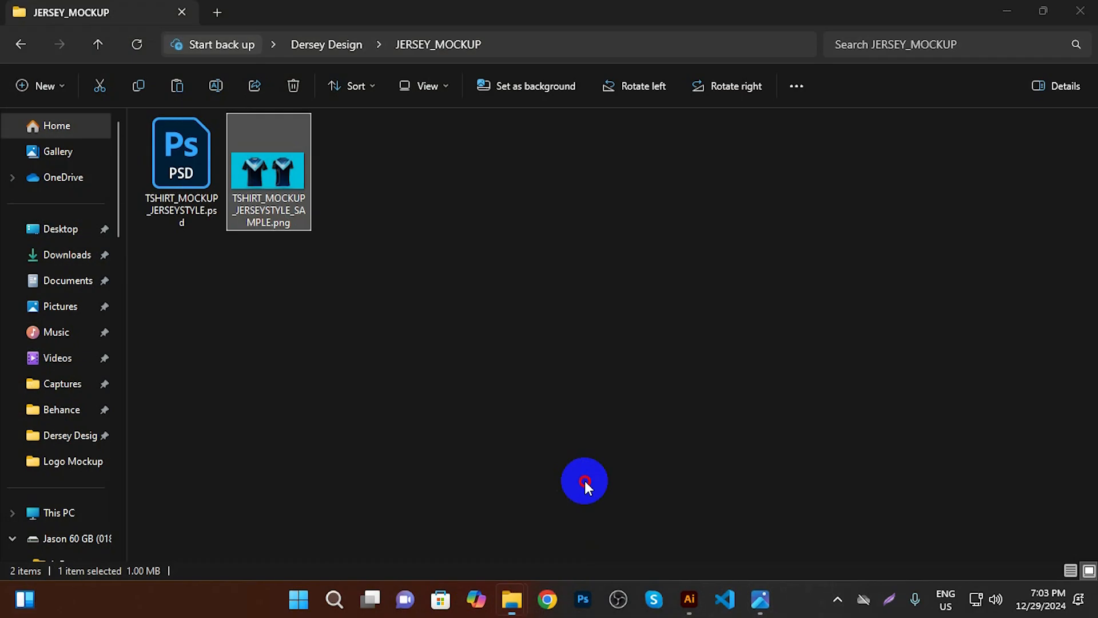
pyautogui.click(99, 46)
pyautogui.moveTo(878, 185); pyautogui.dragTo(510, 300)
# Position the placed logo to the left of the artboard and embed it in the document
pyautogui.scroll(-1, 533, 343)
pyautogui.moveTo(585, 264); pyautogui.dragTo(620, 229)
pyautogui.moveTo(567, 337); pyautogui.dragTo(307, 309)
pyautogui.scroll(1, 307, 309)
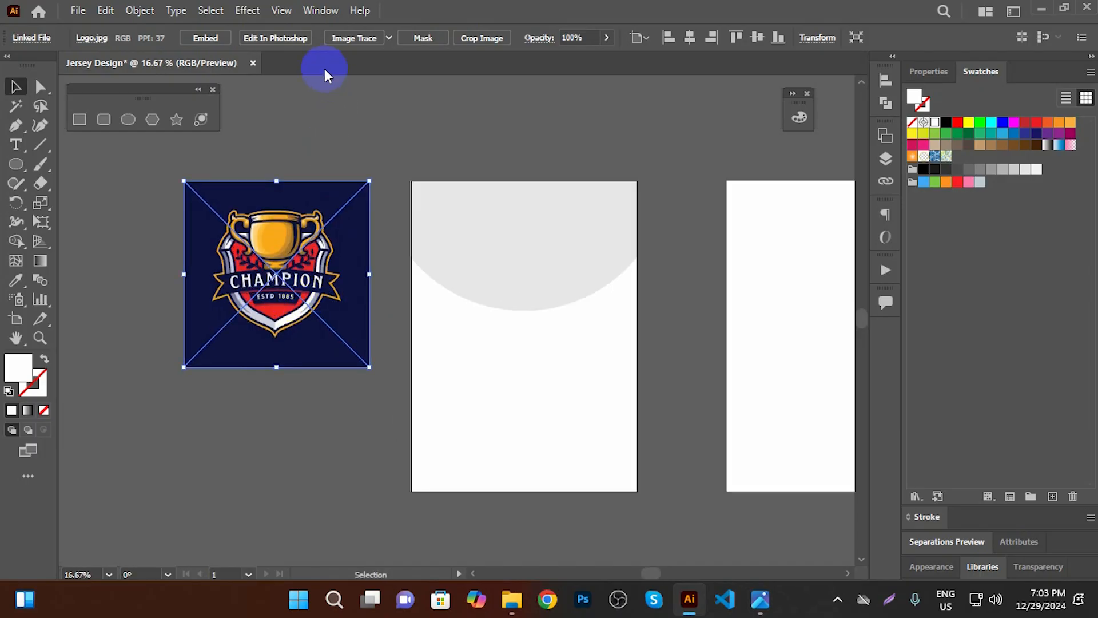
pyautogui.click(205, 39)
pyautogui.scroll(-1, 294, 343)
pyautogui.moveTo(302, 284); pyautogui.dragTo(658, 161)
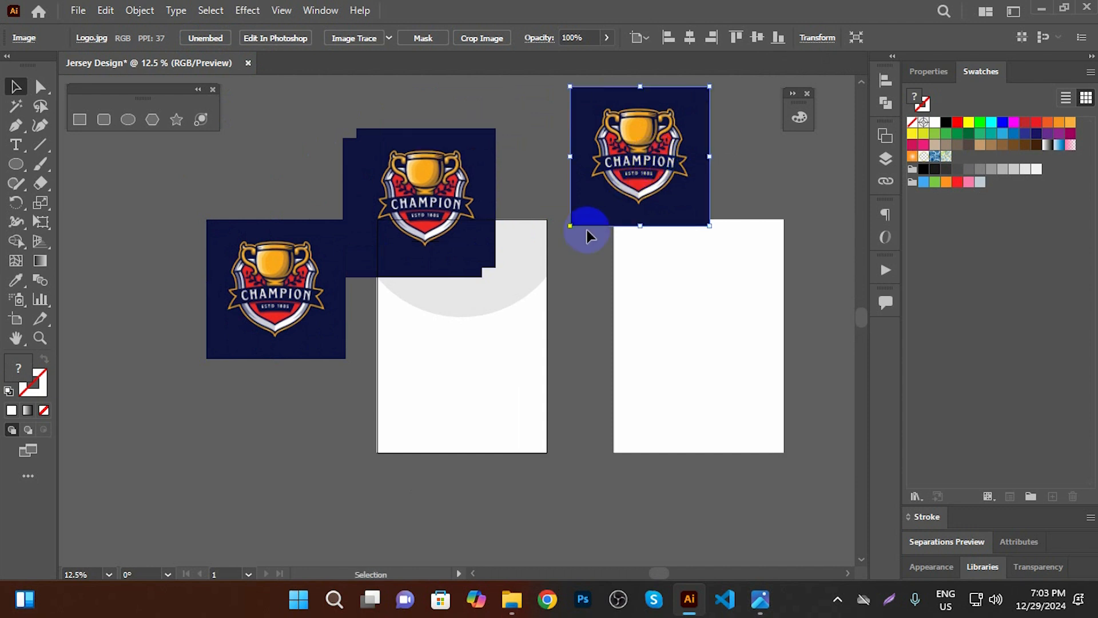
pyautogui.hotkey('ctrl', 'z')
pyautogui.hotkey('ctrl', 'z')
pyautogui.hotkey('ctrl', 'z')
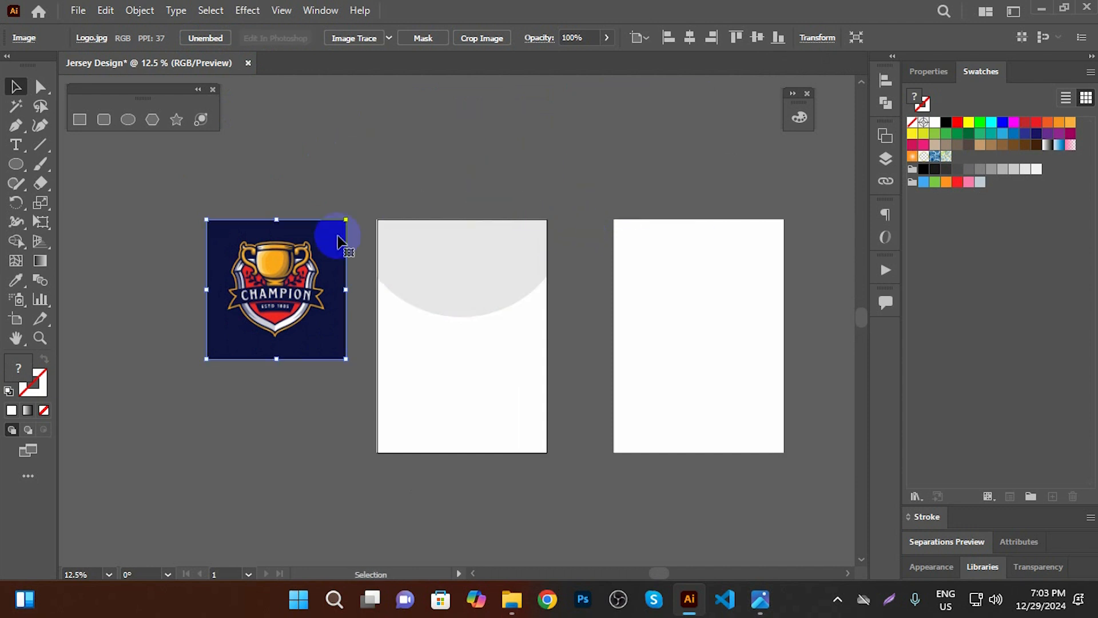
pyautogui.hotkey('ctrl', 'shift', 'z')
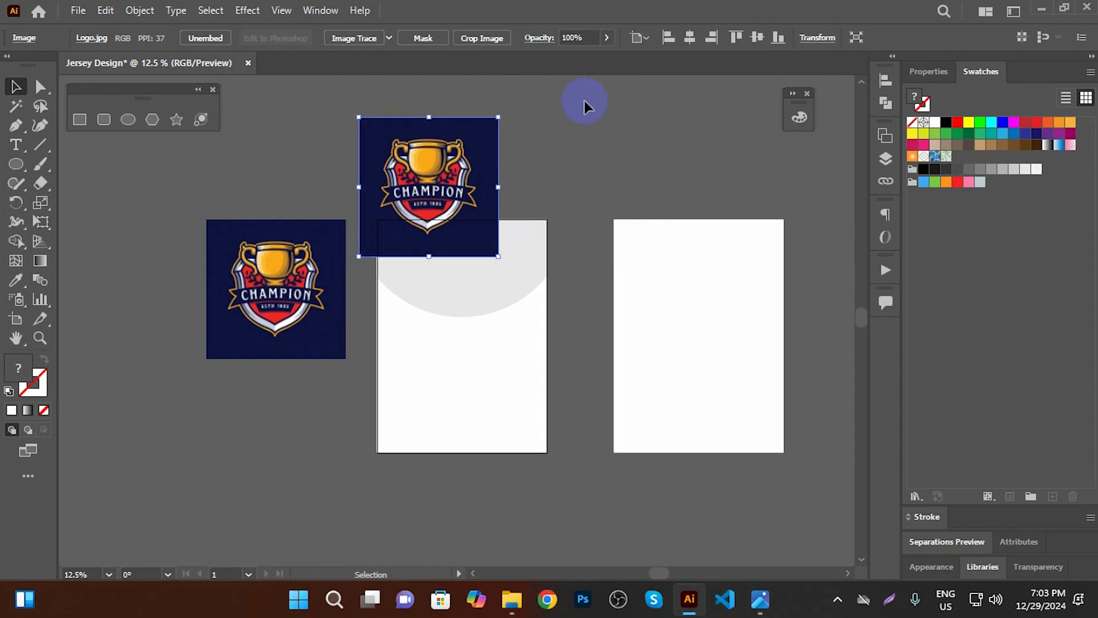
pyautogui.hotkey('ctrl', 'z')
# Save the document on the Desktop as Jersey Design.ai in Illustrator 2020 format
pyautogui.hotkey('ctrl', 's')
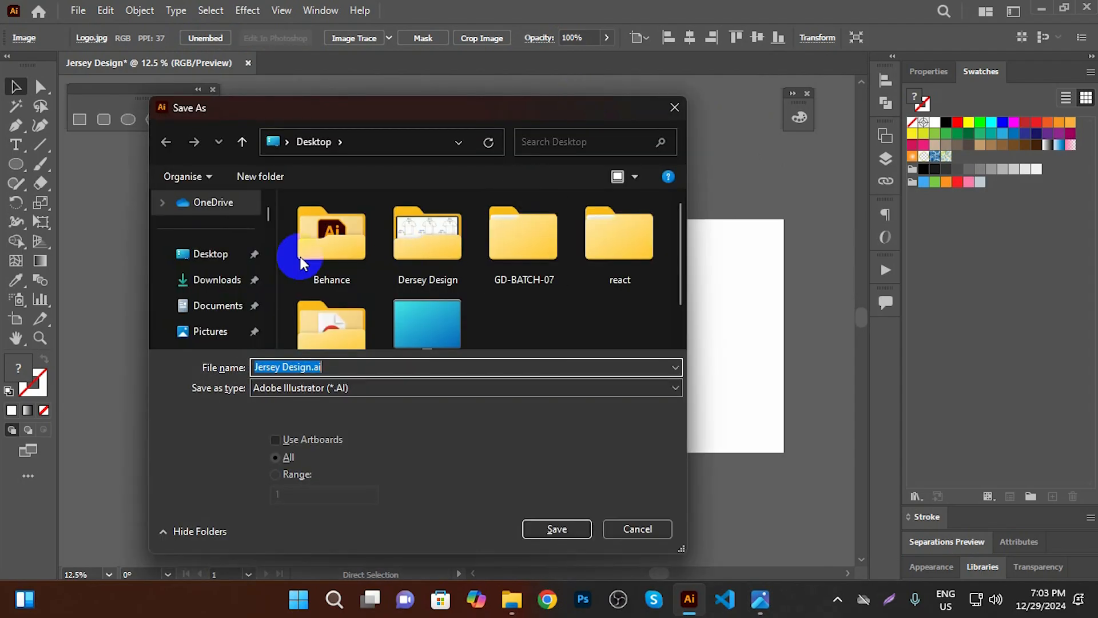
pyautogui.click(212, 253)
pyautogui.click(532, 527)
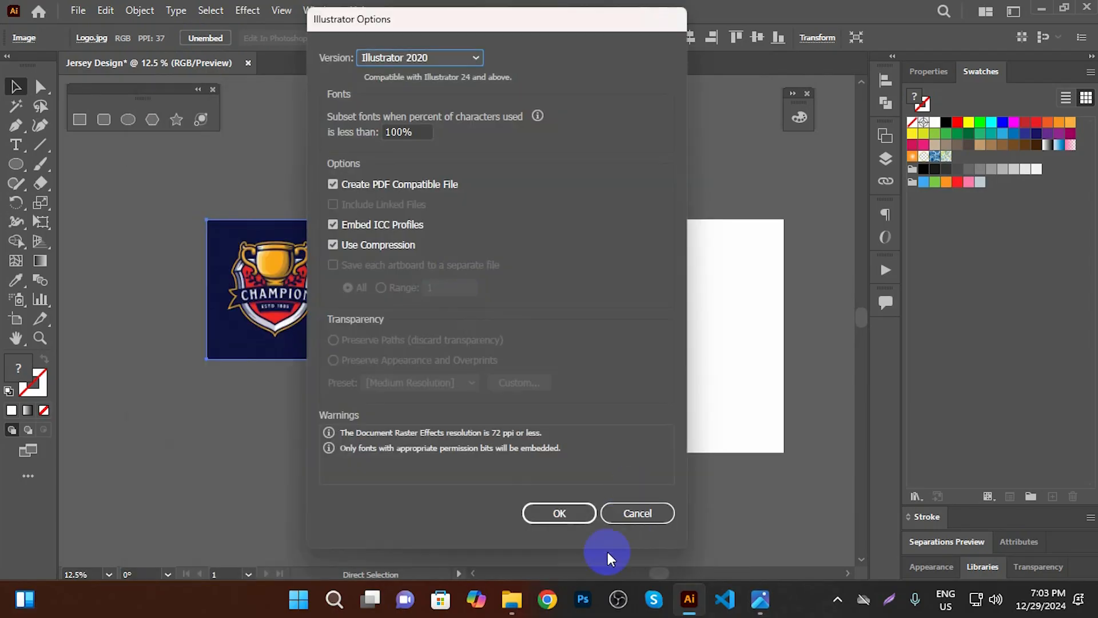
pyautogui.click(571, 515)
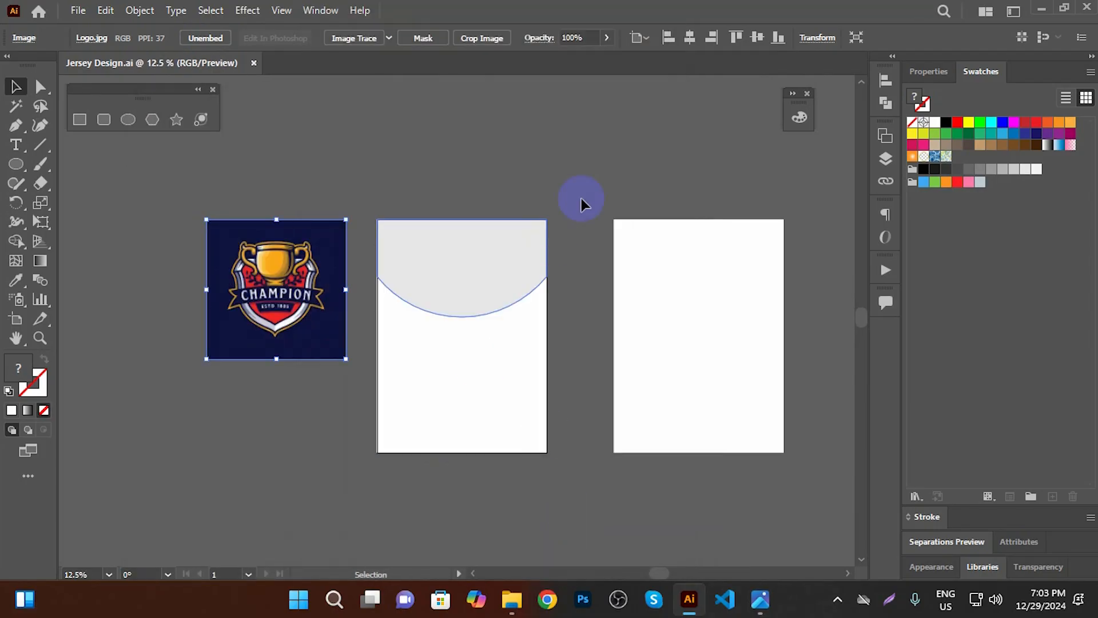
# Position the Champion logo above the front panel and save the document
pyautogui.click(375, 268)
pyautogui.moveTo(539, 317); pyautogui.dragTo(539, 349)
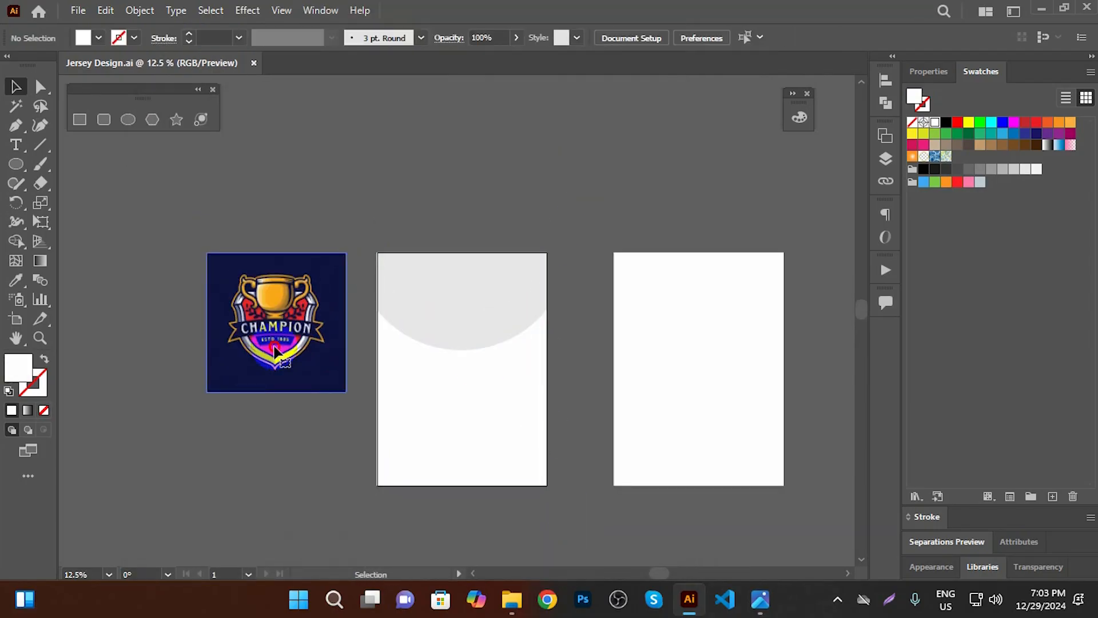
pyautogui.click(277, 361)
pyautogui.moveTo(294, 334); pyautogui.dragTo(479, 182)
pyautogui.hotkey('ctrl', '=')
pyautogui.hotkey('ctrl', '=')
pyautogui.moveTo(701, 198); pyautogui.dragTo(551, 329)
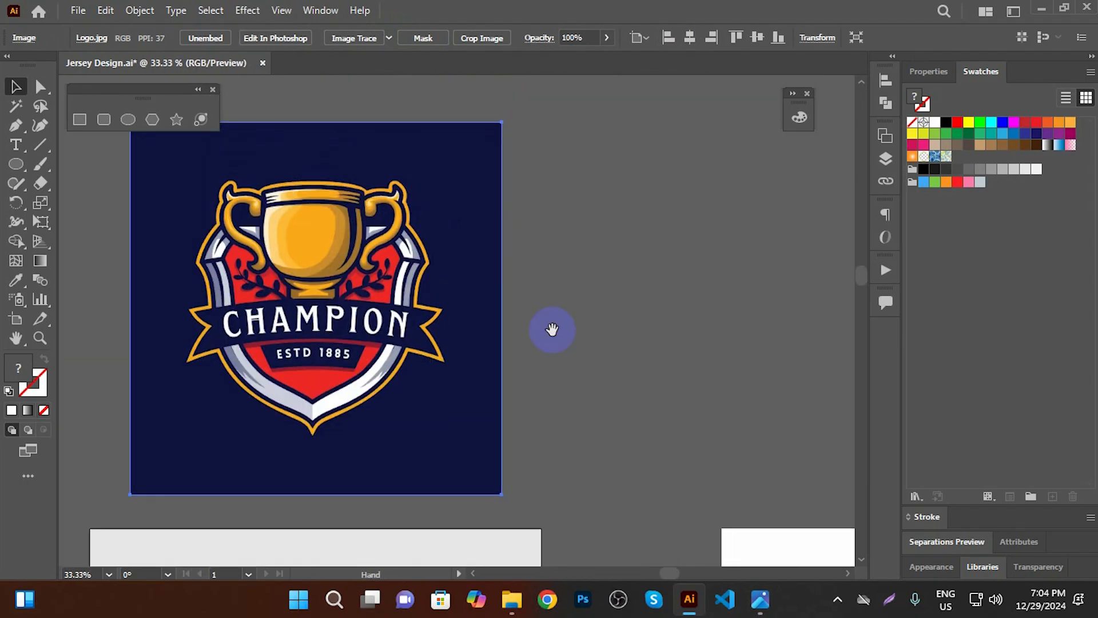
pyautogui.hotkey('ctrl', 's')
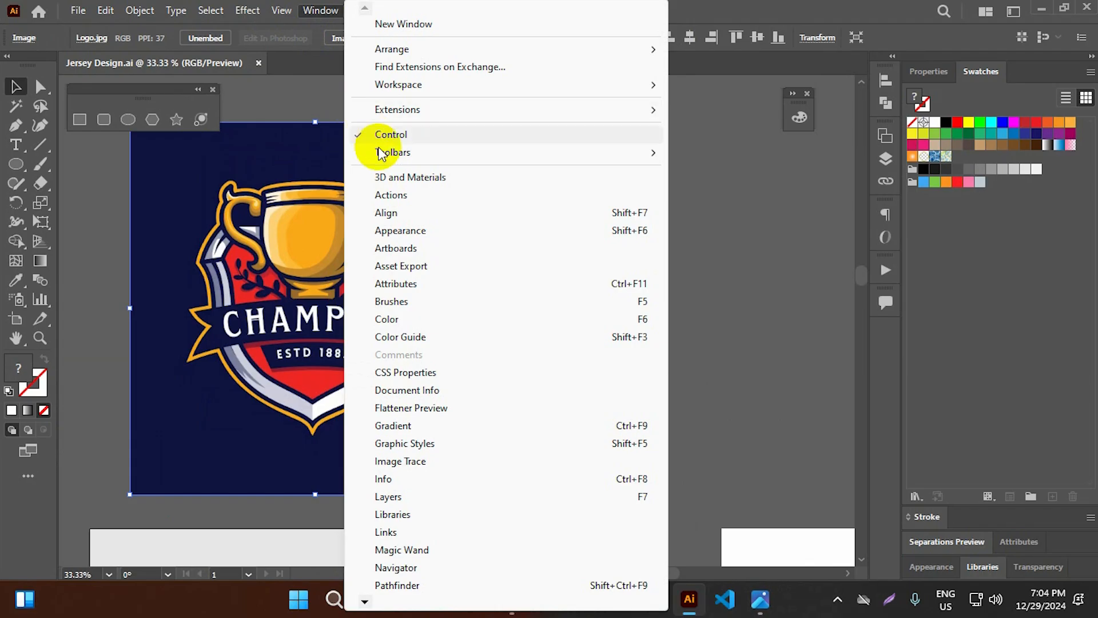
# Image Trace the Champion logo with the Low Color preset and raise the number of colors to 18
pyautogui.click(400, 461)
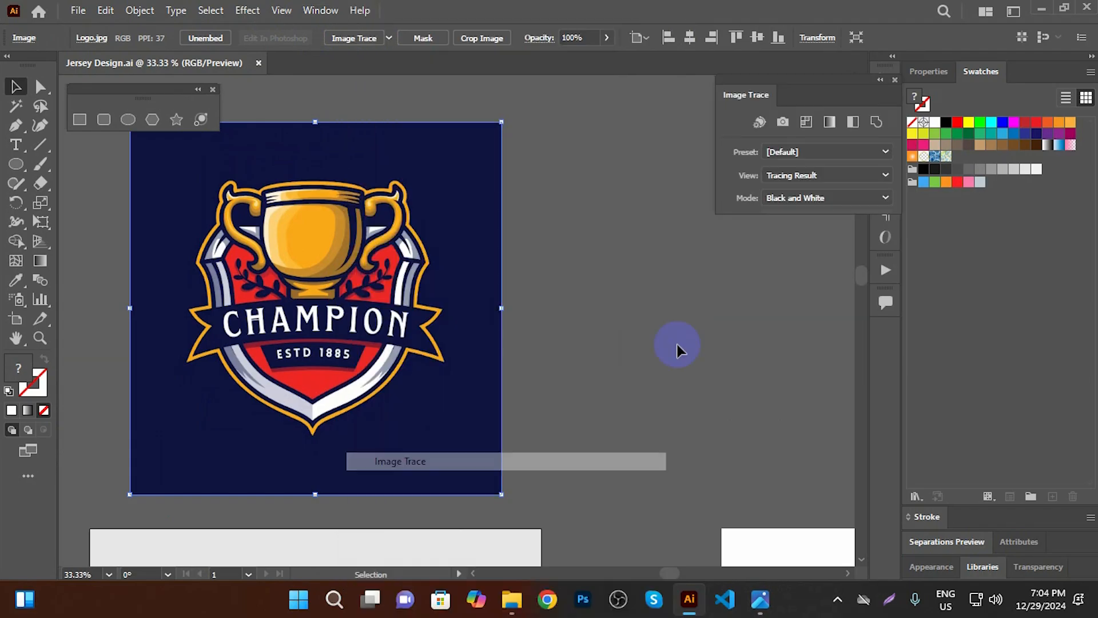
pyautogui.click(812, 123)
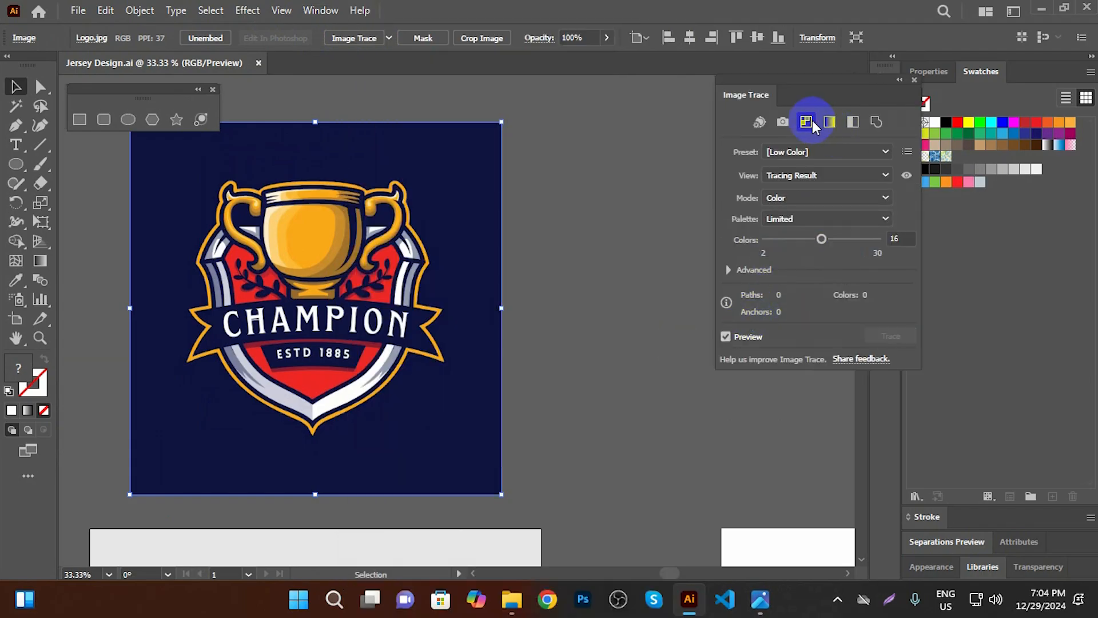
pyautogui.click(785, 152)
pyautogui.click(785, 152)
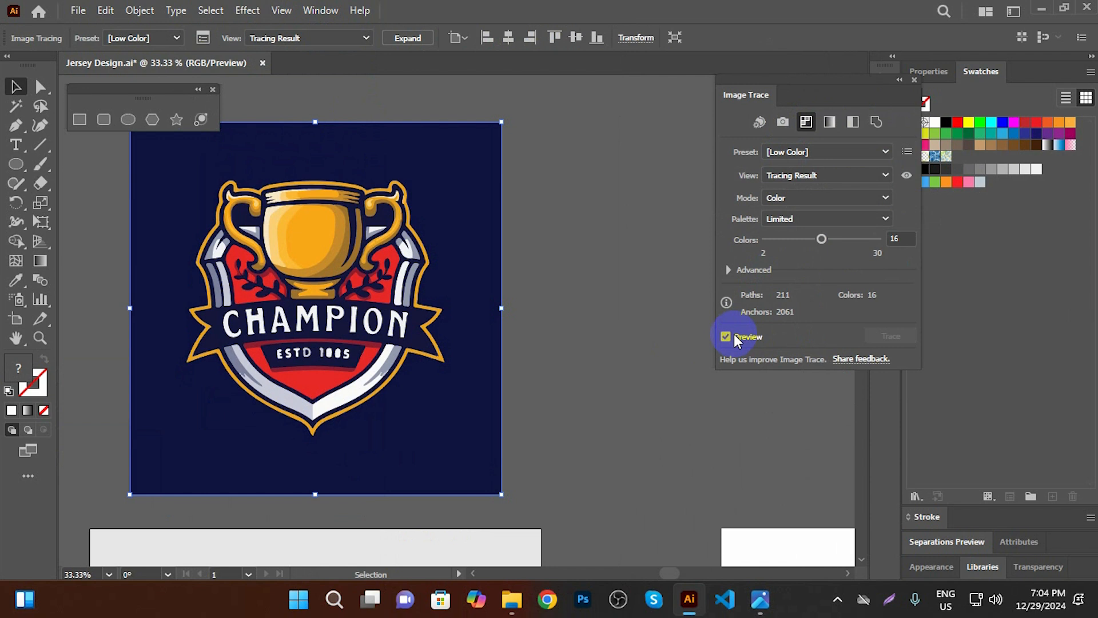
pyautogui.moveTo(823, 240); pyautogui.dragTo(830, 239)
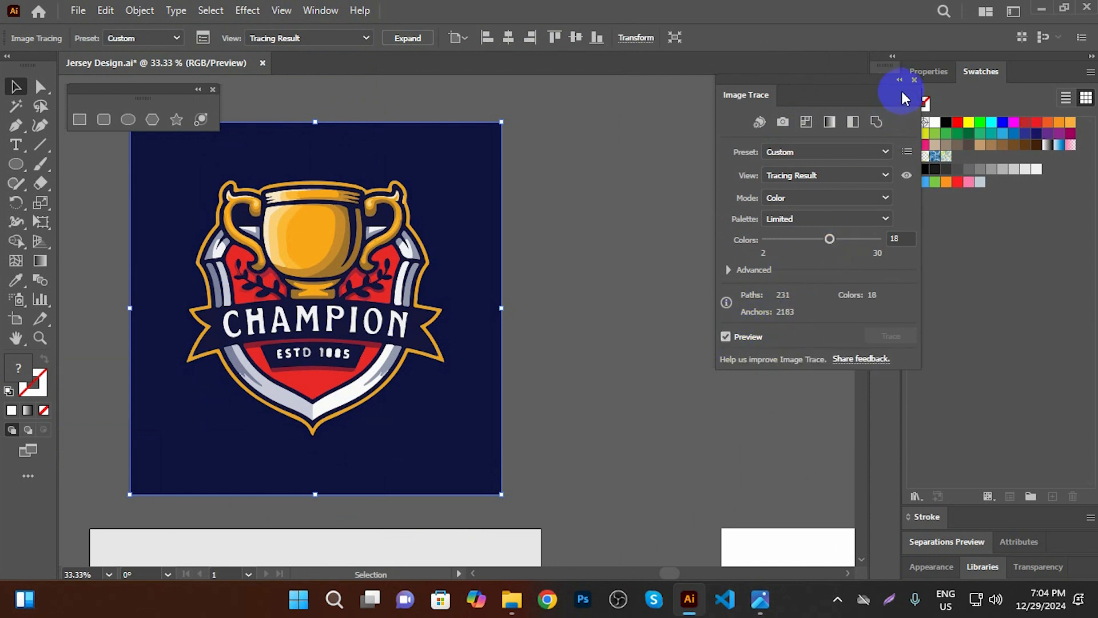
pyautogui.click(913, 80)
# Expand the traced logo, ungroup it and delete its navy background square
pyautogui.click(407, 38)
pyautogui.rightClick(403, 194)
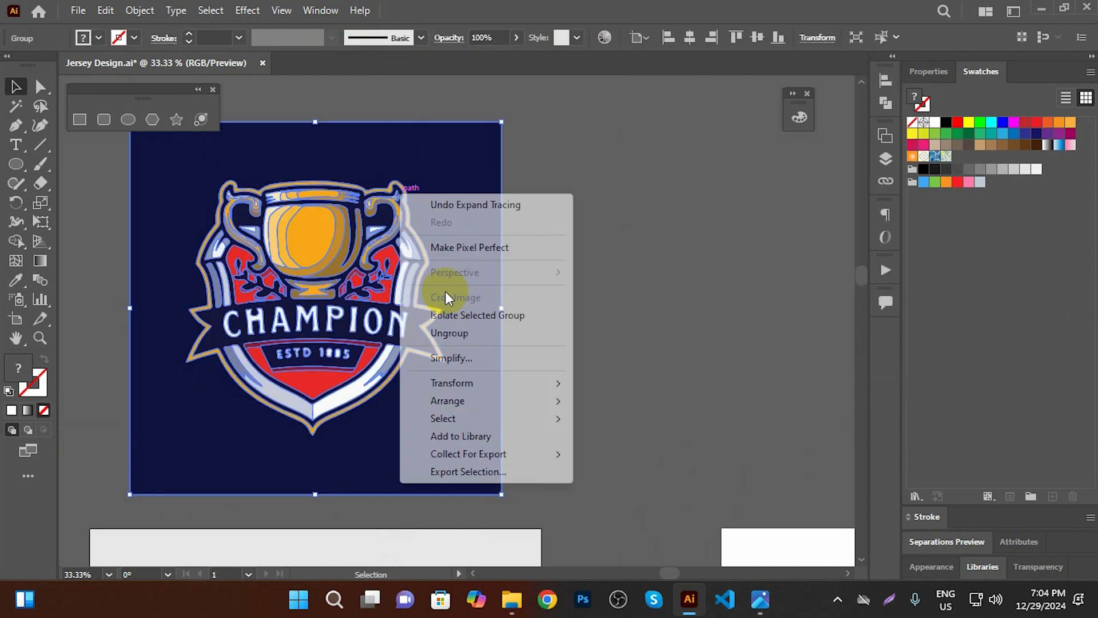
pyautogui.click(451, 333)
pyautogui.click(466, 196)
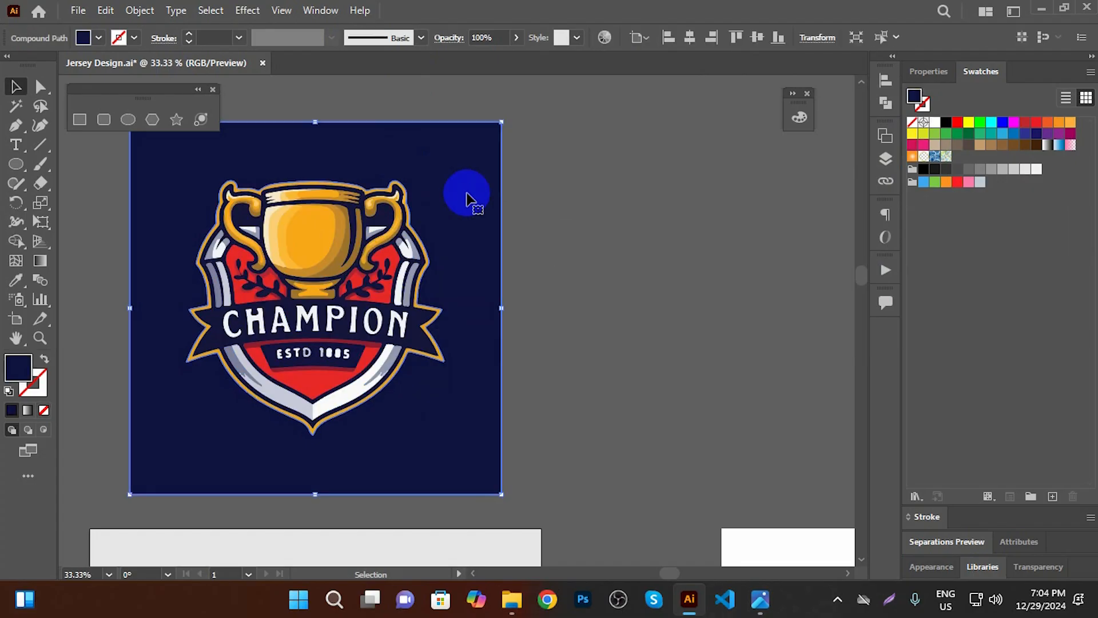
pyautogui.press('Delete')
pyautogui.scroll(1, 264, 344)
pyautogui.scroll(2, 265, 318)
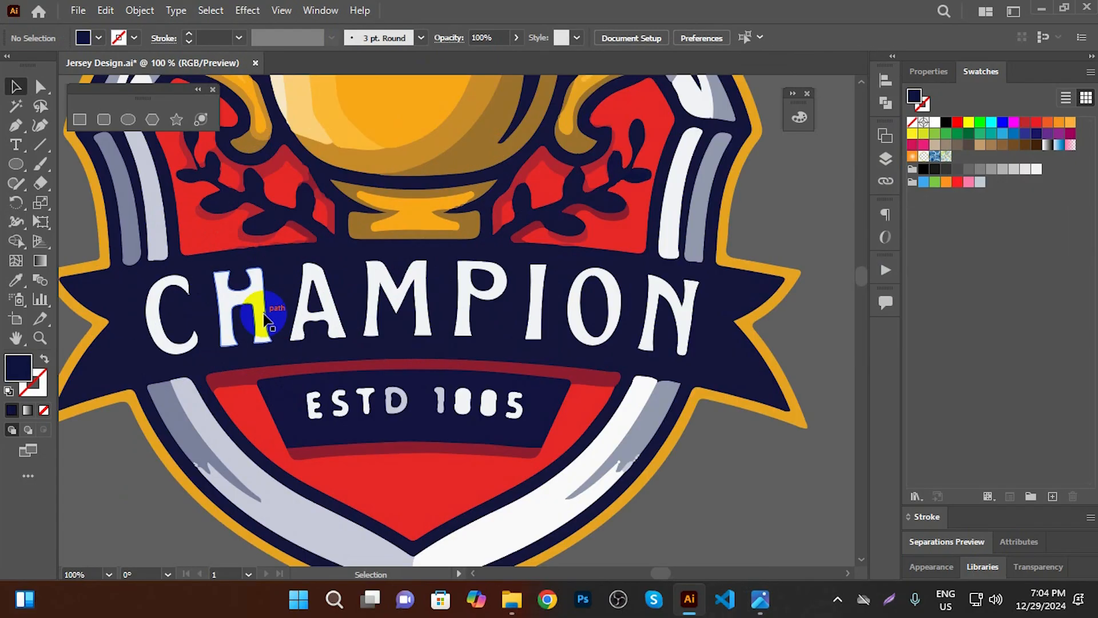
pyautogui.scroll(-1, 263, 320)
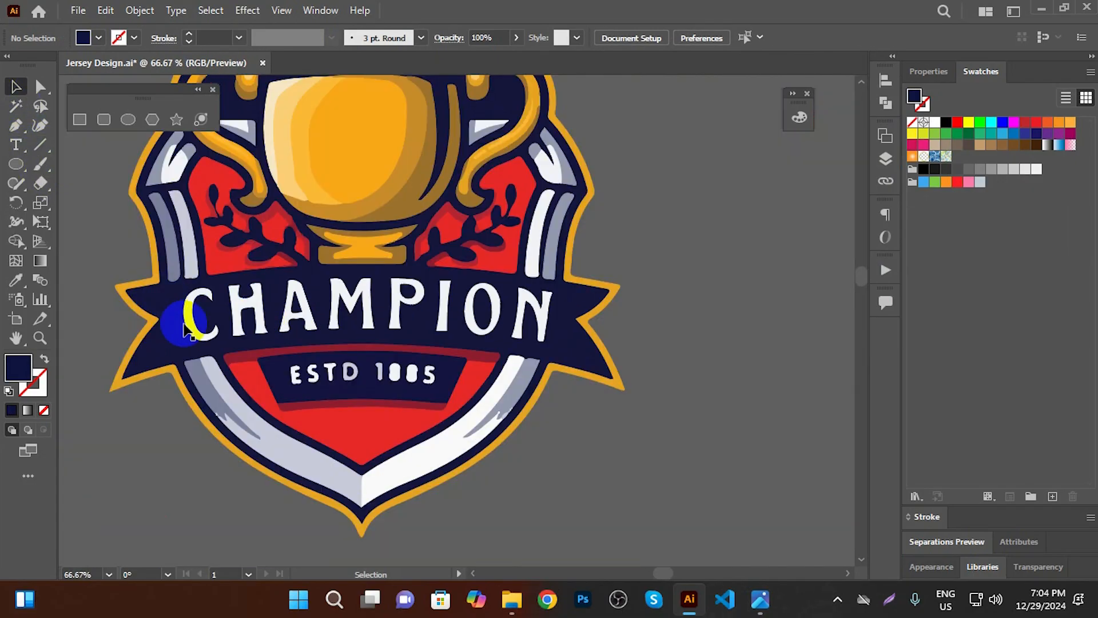
pyautogui.scroll(2, 186, 329)
pyautogui.click(206, 314)
pyautogui.keyDown('shift'); pyautogui.click(343, 272); pyautogui.keyUp('shift')
pyautogui.keyDown('shift'); pyautogui.click(421, 284); pyautogui.keyUp('shift')
pyautogui.scroll(-2, 332, 318)
pyautogui.click(622, 413)
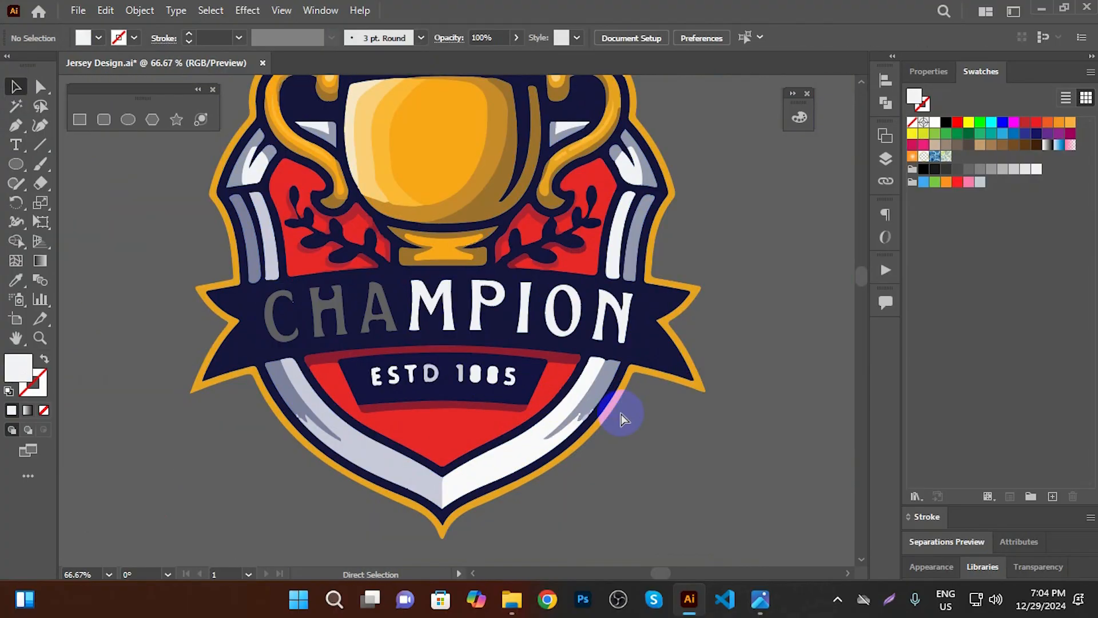
pyautogui.hotkey('ctrl', 'z')
pyautogui.scroll(2, 430, 299)
pyautogui.keyDown('shift'); pyautogui.click(446, 299); pyautogui.keyUp('shift')
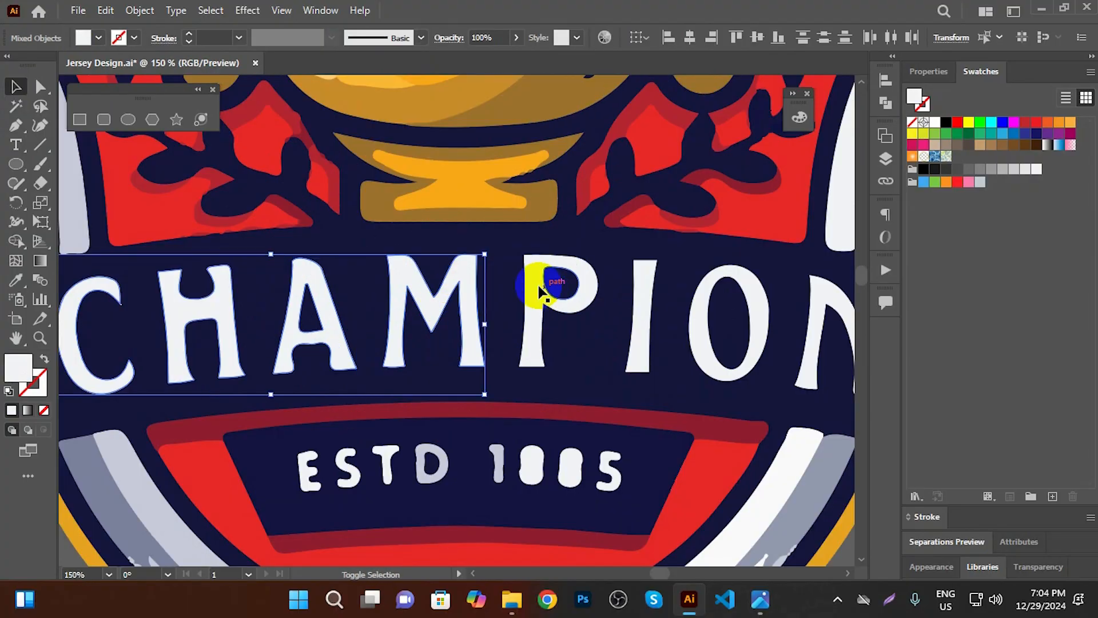
# Select all the letters of the word CHAMPION on the logo's ribbon
pyautogui.doubleClick(541, 292)
pyautogui.click(534, 94)
pyautogui.scroll(-2, 437, 338)
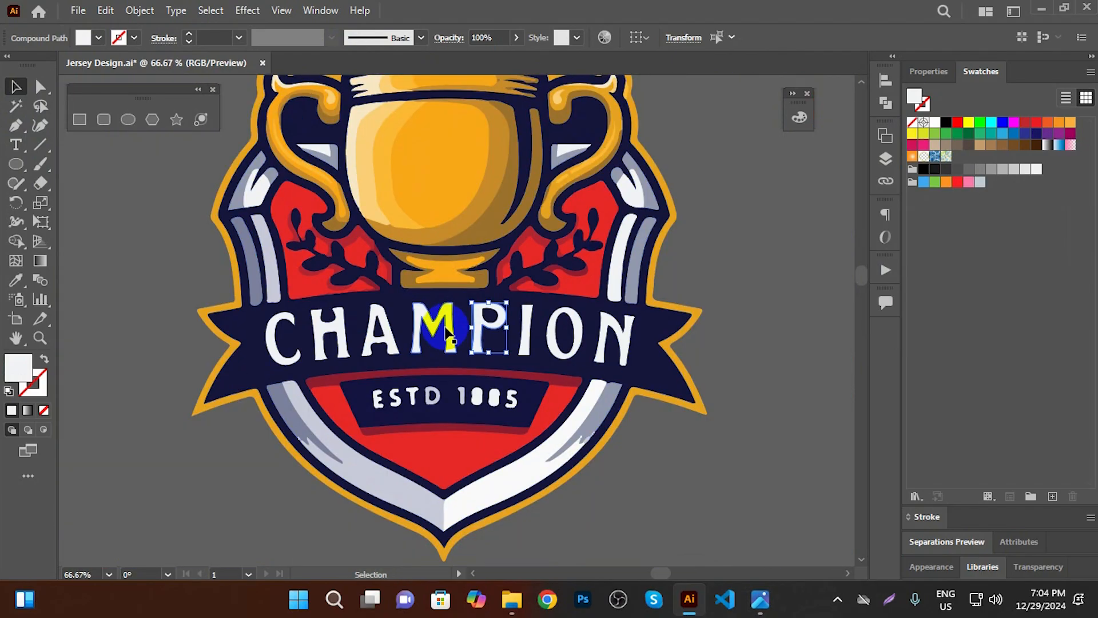
pyautogui.keyDown('shift'); pyautogui.click(436, 323); pyautogui.keyUp('shift')
pyautogui.keyDown('shift'); pyautogui.click(387, 324); pyautogui.keyUp('shift')
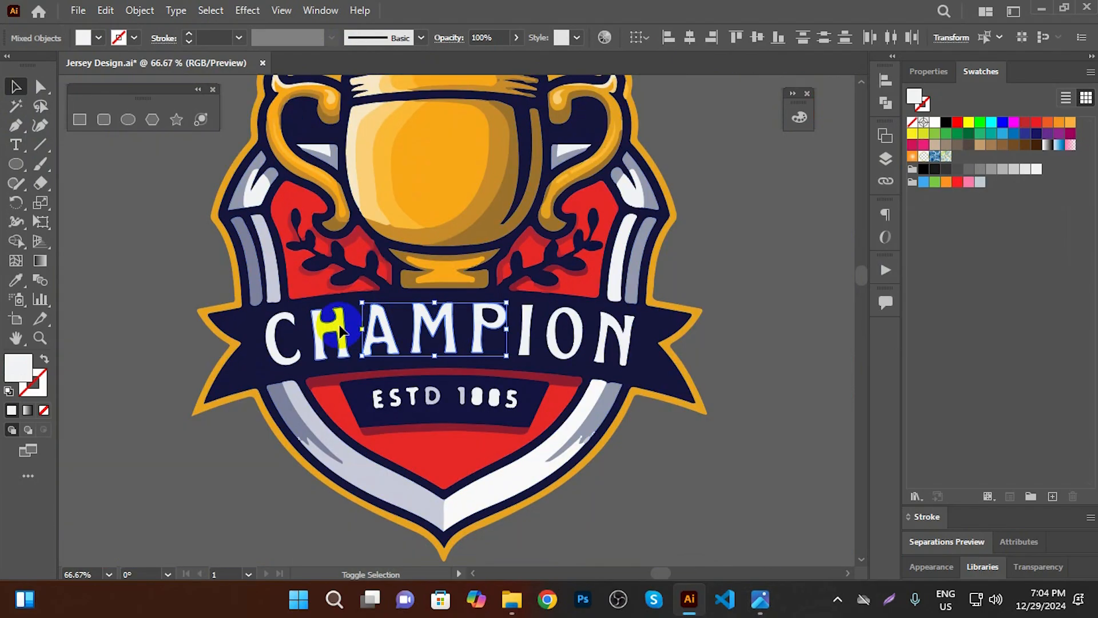
pyautogui.keyDown('shift'); pyautogui.click(337, 327); pyautogui.keyUp('shift')
pyautogui.keyDown('shift'); pyautogui.click(296, 360); pyautogui.keyUp('shift')
pyautogui.keyDown('shift'); pyautogui.click(523, 331); pyautogui.keyUp('shift')
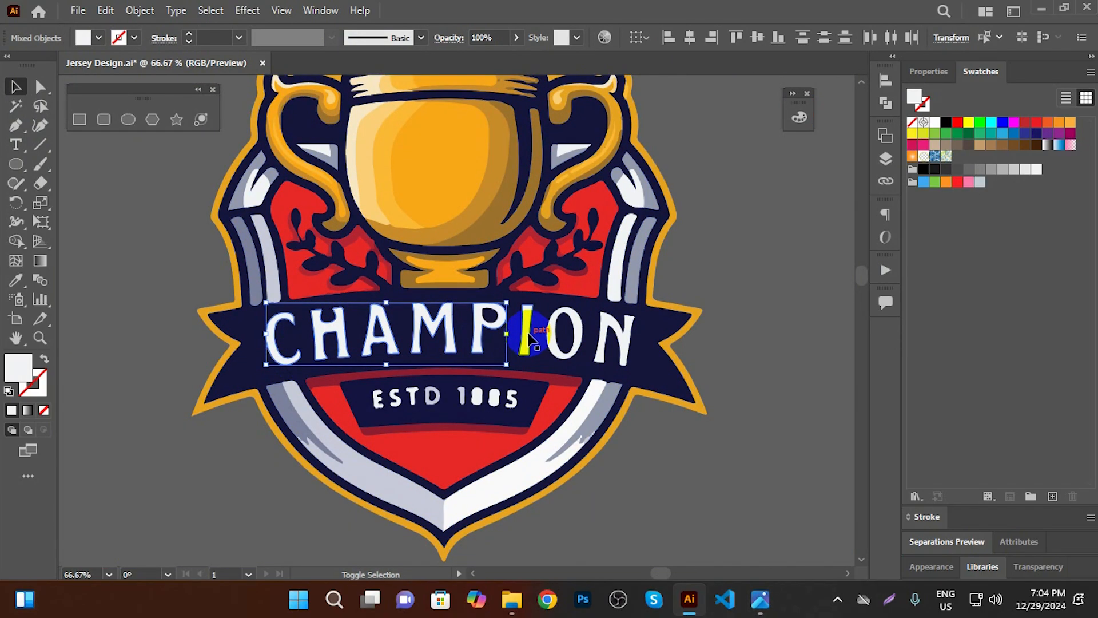
pyautogui.keyDown('shift'); pyautogui.click(583, 332); pyautogui.keyUp('shift')
pyautogui.keyDown('shift'); pyautogui.click(613, 331); pyautogui.keyUp('shift')
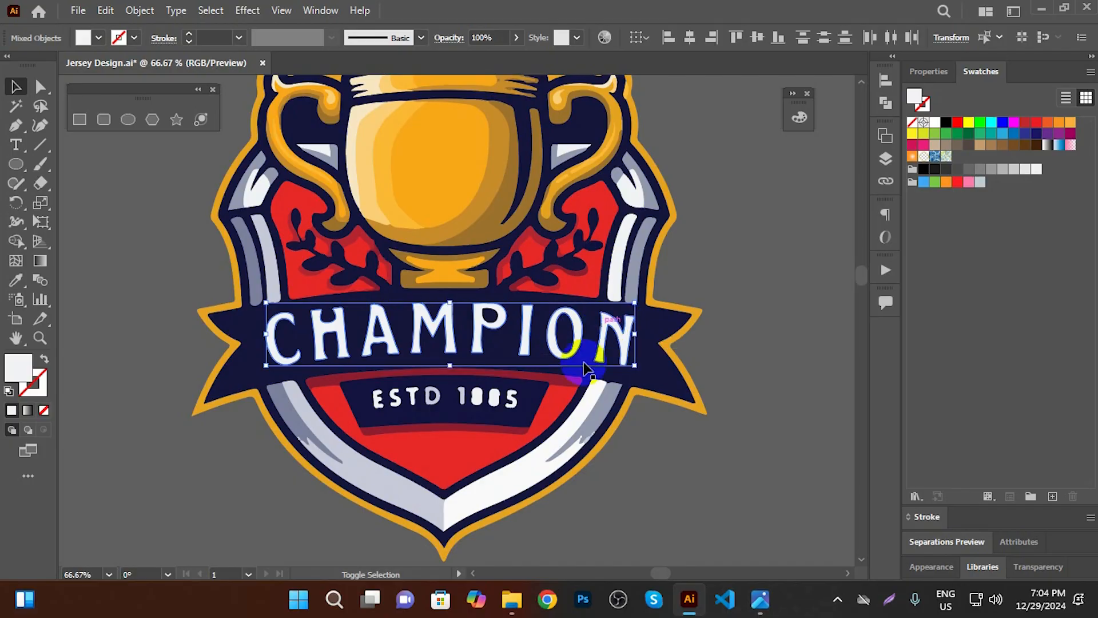
# Add all the characters of the ESTD 1885 lettering below the ribbon to the current CHAMPION selection
pyautogui.scroll(2, 563, 409)
pyautogui.moveTo(547, 350); pyautogui.dragTo(573, 339)
pyautogui.scroll(2, 380, 270)
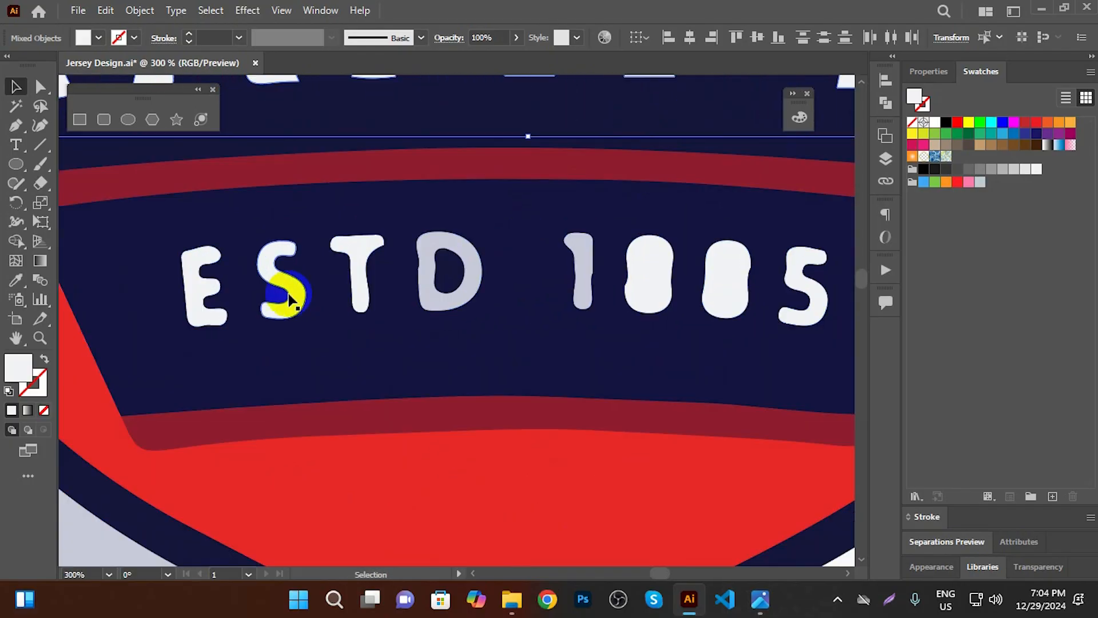
pyautogui.keyDown('shift'); pyautogui.click(286, 298); pyautogui.keyUp('shift')
pyautogui.keyDown('shift'); pyautogui.click(208, 299); pyautogui.keyUp('shift')
pyautogui.scroll(-2, 209, 299)
pyautogui.keyDown('shift'); pyautogui.click(347, 323); pyautogui.keyUp('shift')
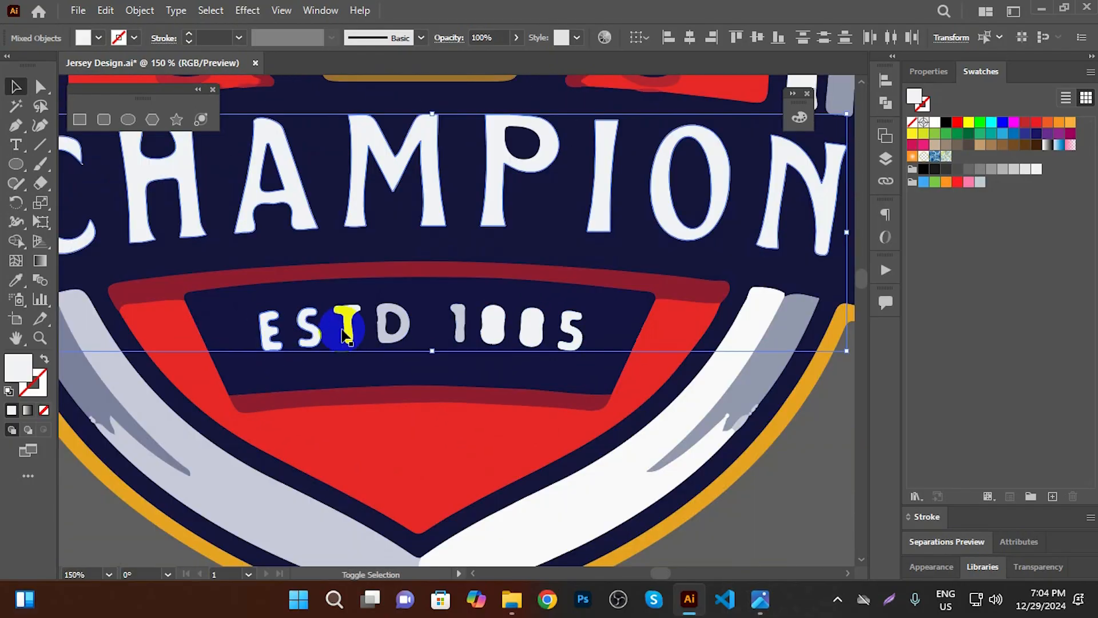
pyautogui.keyDown('shift'); pyautogui.click(381, 322); pyautogui.keyUp('shift')
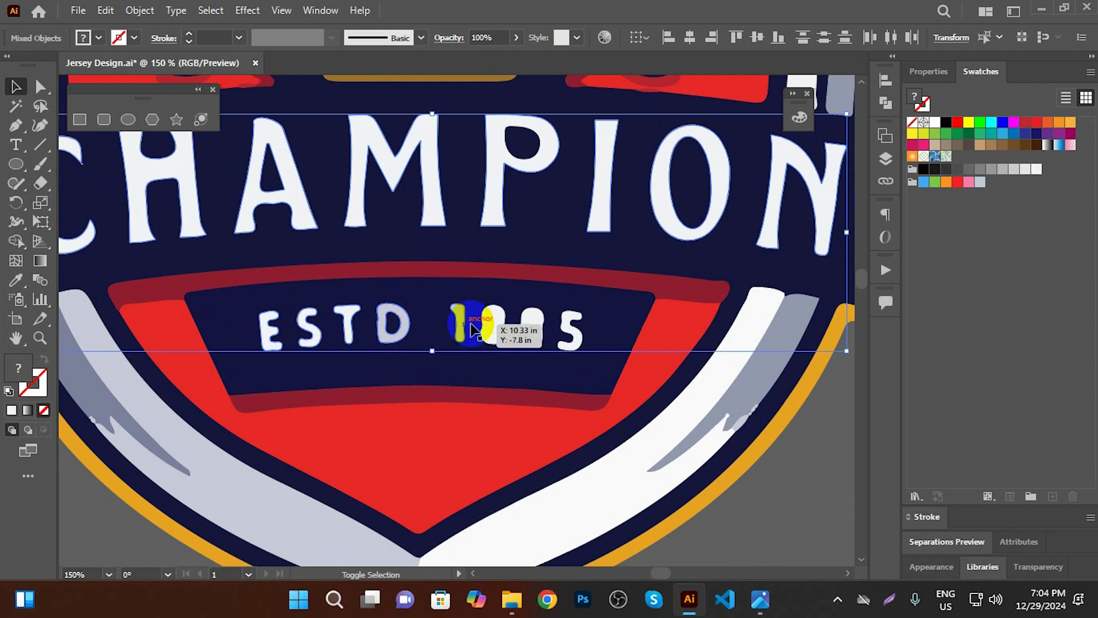
pyautogui.keyDown('shift'); pyautogui.click(463, 324); pyautogui.keyUp('shift')
pyautogui.keyDown('shift'); pyautogui.click(493, 326); pyautogui.keyUp('shift')
pyautogui.keyDown('shift'); pyautogui.click(531, 327); pyautogui.keyUp('shift')
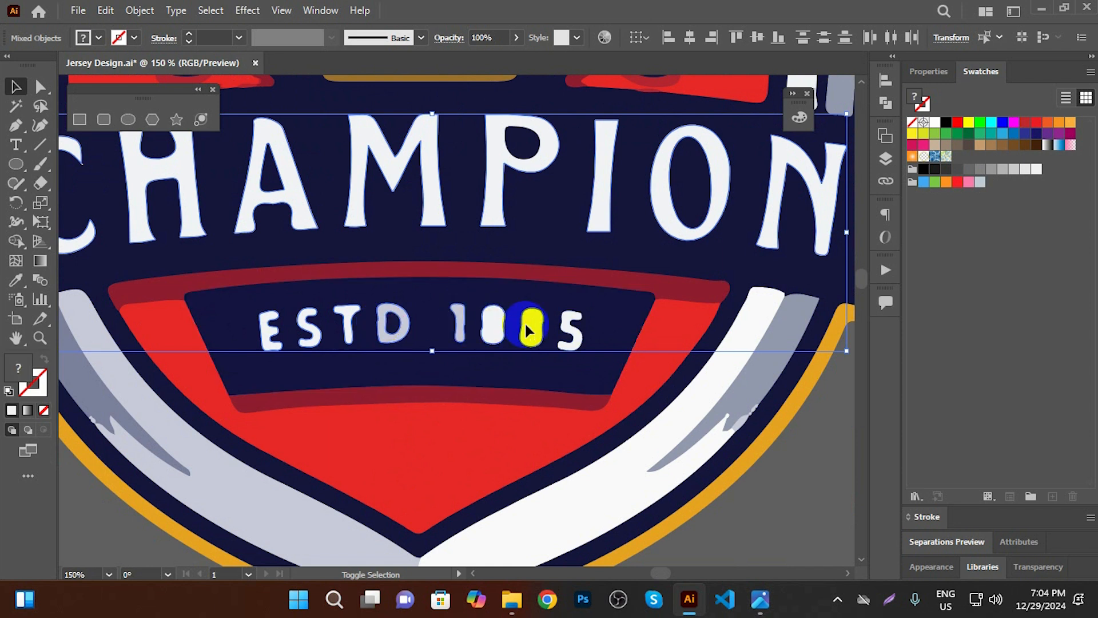
pyautogui.keyDown('shift'); pyautogui.click(573, 338); pyautogui.keyUp('shift')
# Recolor the selected CHAMPION and ESTD 1885 lettering with the ribbon's navy using the Eyedropper, and deselect it
pyautogui.click(16, 280)
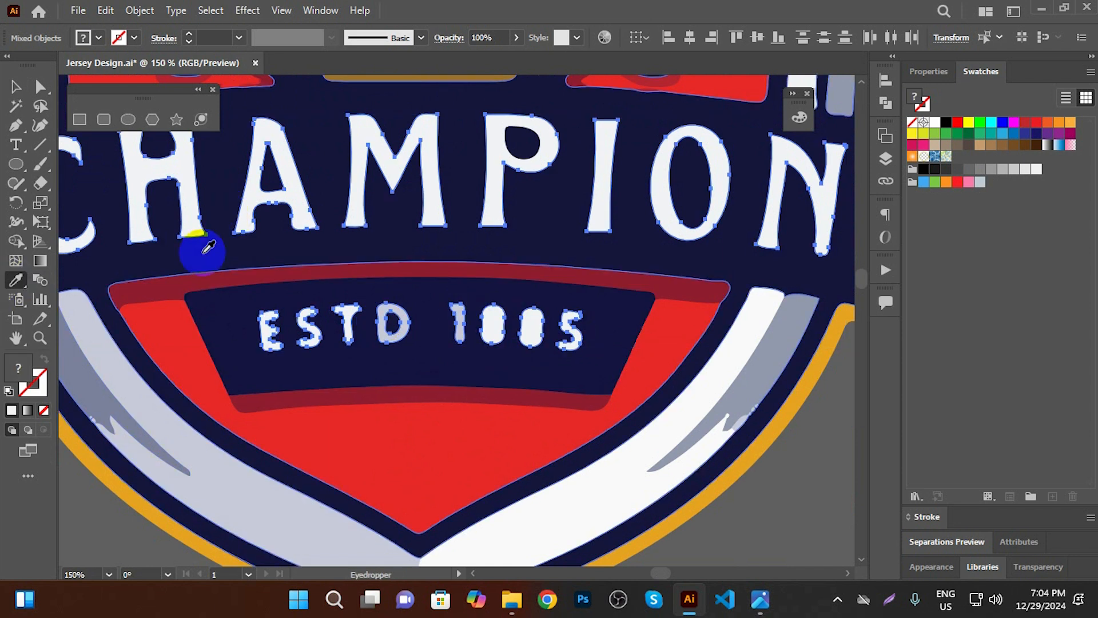
pyautogui.click(197, 246)
pyautogui.click(14, 87)
pyautogui.scroll(-4, 404, 379)
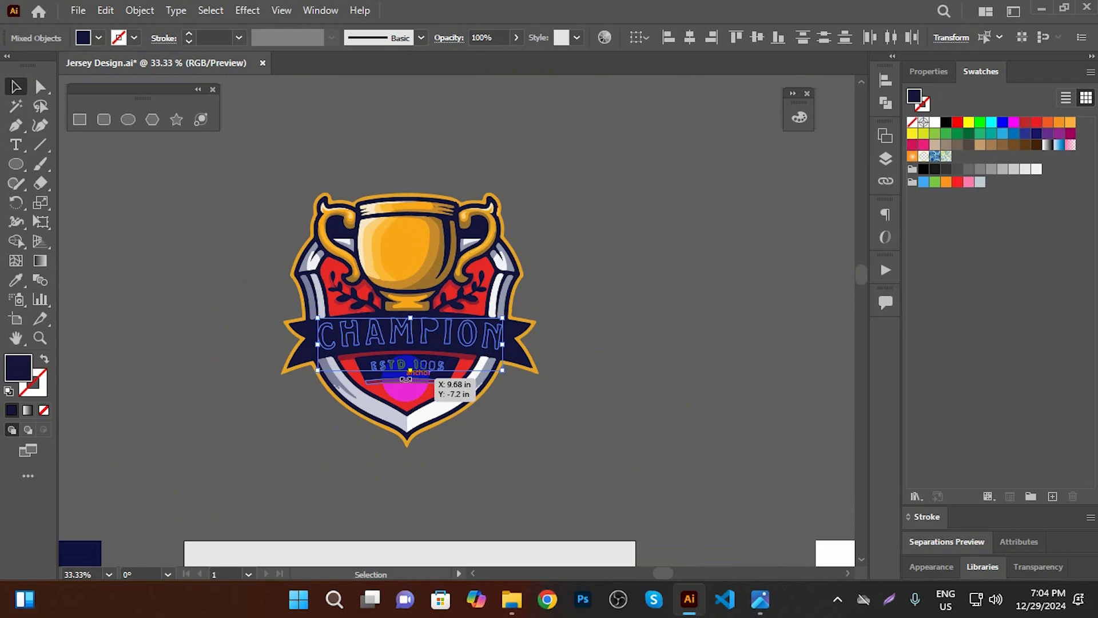
pyautogui.click(649, 328)
# Recolor the tiny leftover white fragment beside the ribbon's hidden lettering with the same navy and deselect it
pyautogui.scroll(6, 332, 310)
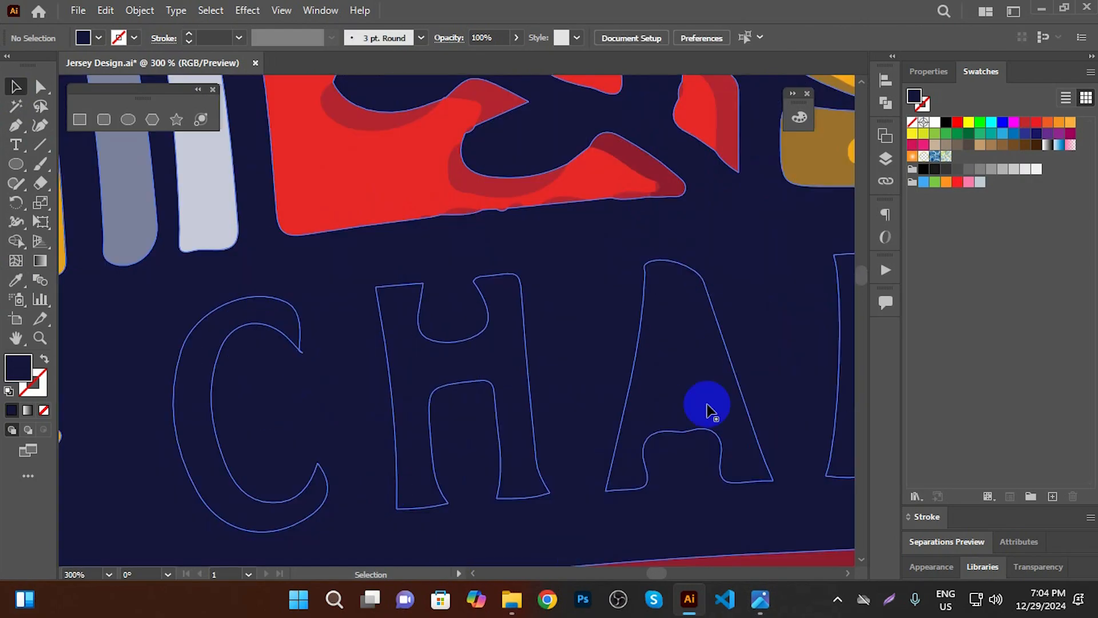
pyautogui.scroll(-2, 703, 406)
pyautogui.scroll(8, 338, 350)
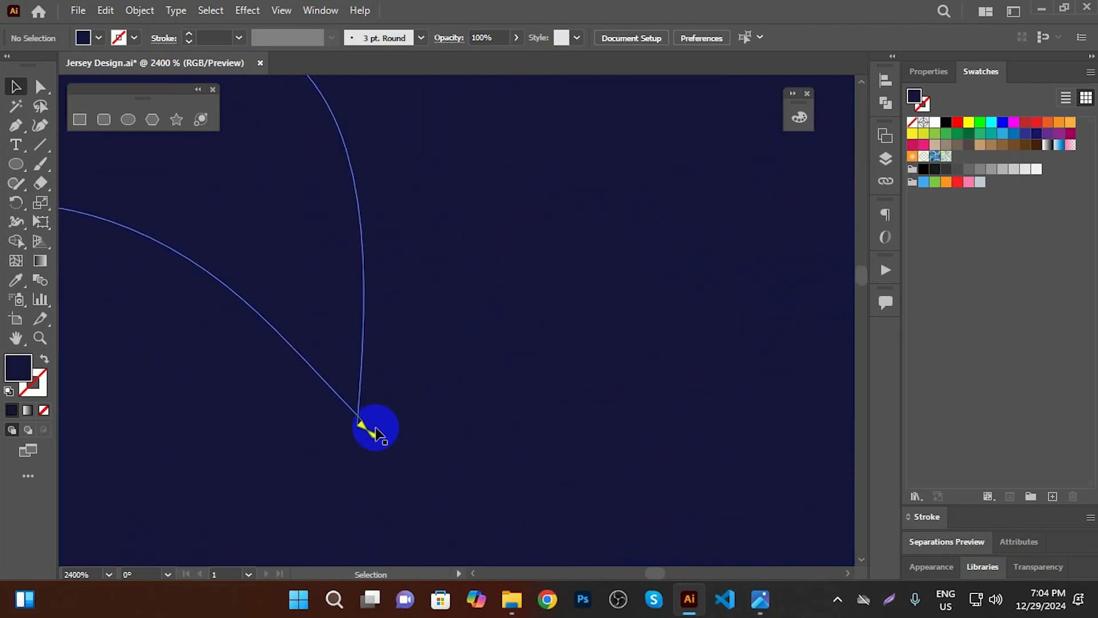
pyautogui.click(375, 440)
pyautogui.click(15, 280)
pyautogui.click(115, 284)
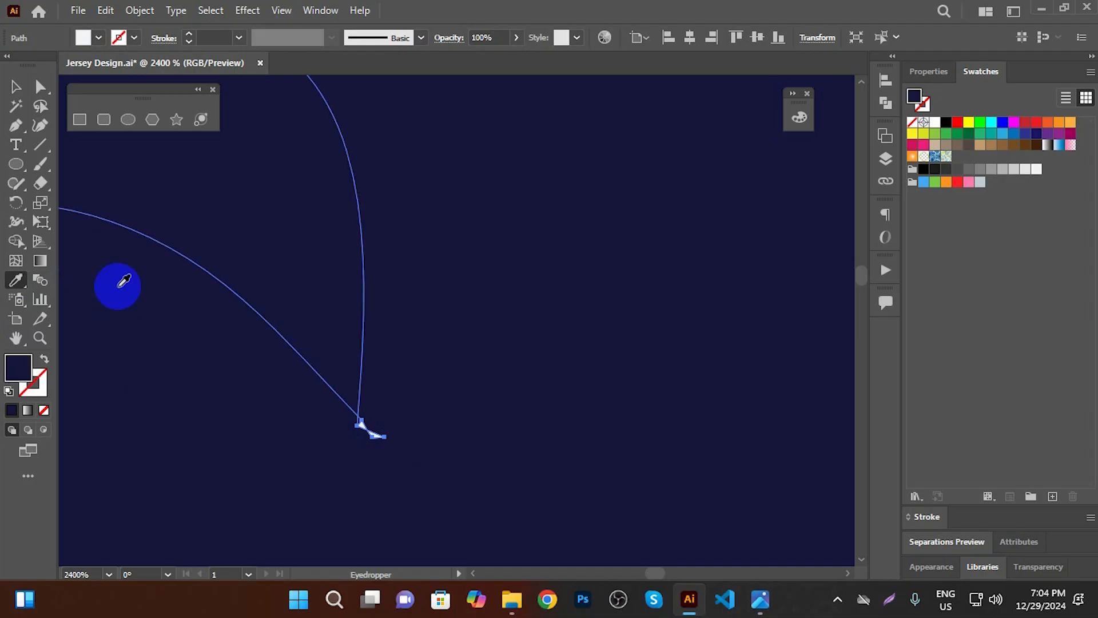
pyautogui.click(16, 87)
pyautogui.scroll(-12, 566, 392)
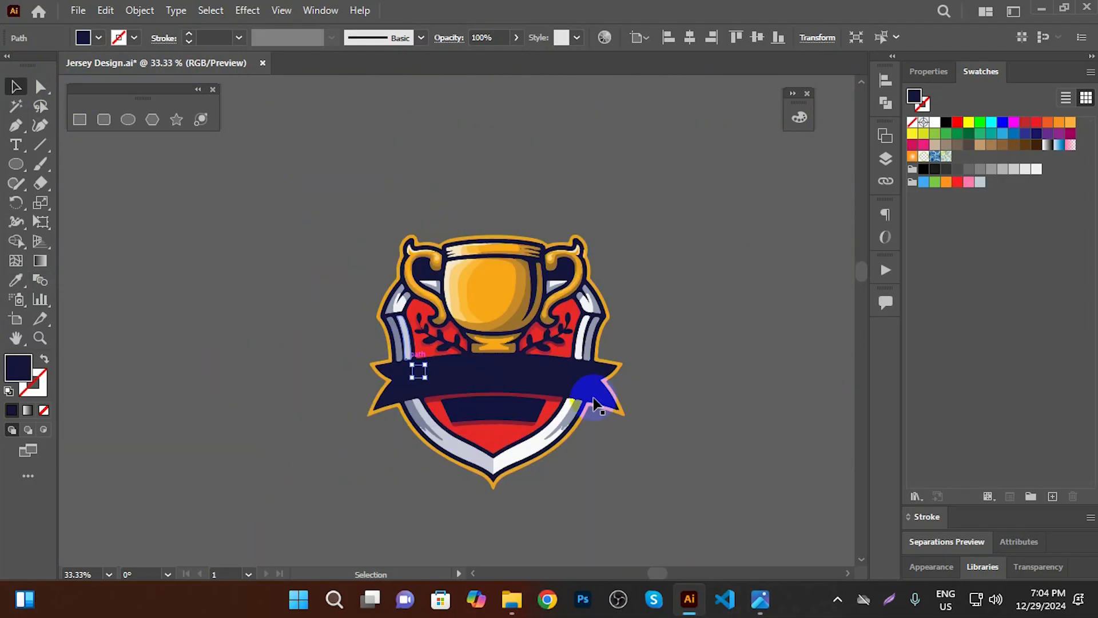
pyautogui.click(557, 446)
# Draw a straight horizontal line across the blank navy ribbon and give it a white stroke
pyautogui.scroll(1, 558, 446)
pyautogui.click(15, 125)
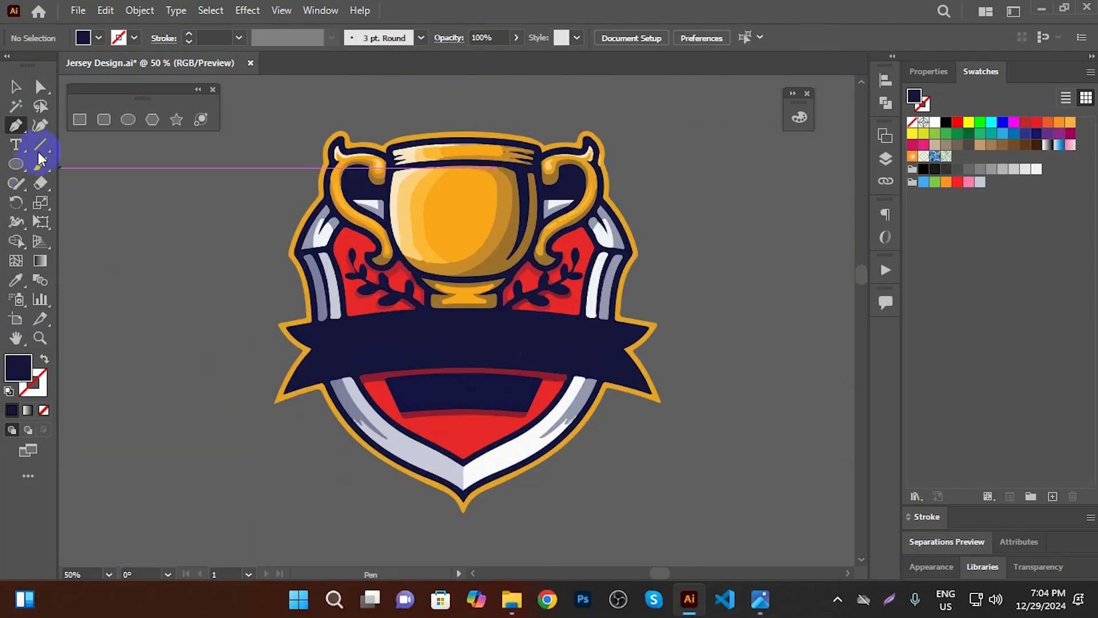
pyautogui.click(16, 146)
pyautogui.click(46, 147)
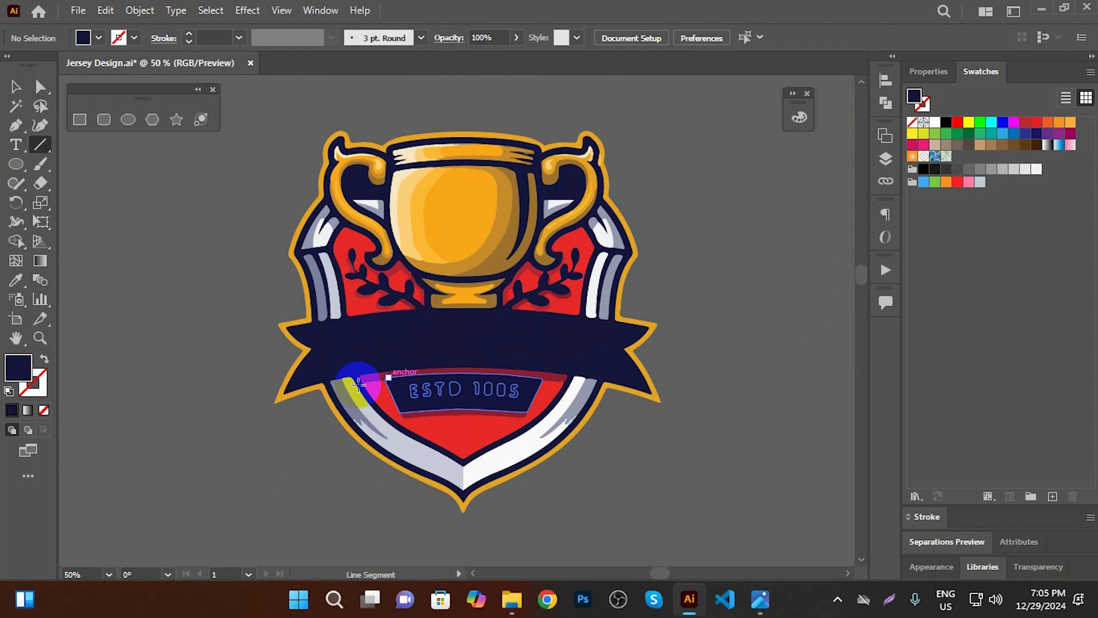
pyautogui.moveTo(315, 350)
pyautogui.mouseDown()
pyautogui.moveTo(652, 349)
pyautogui.moveTo(617, 348)
pyautogui.mouseUp()
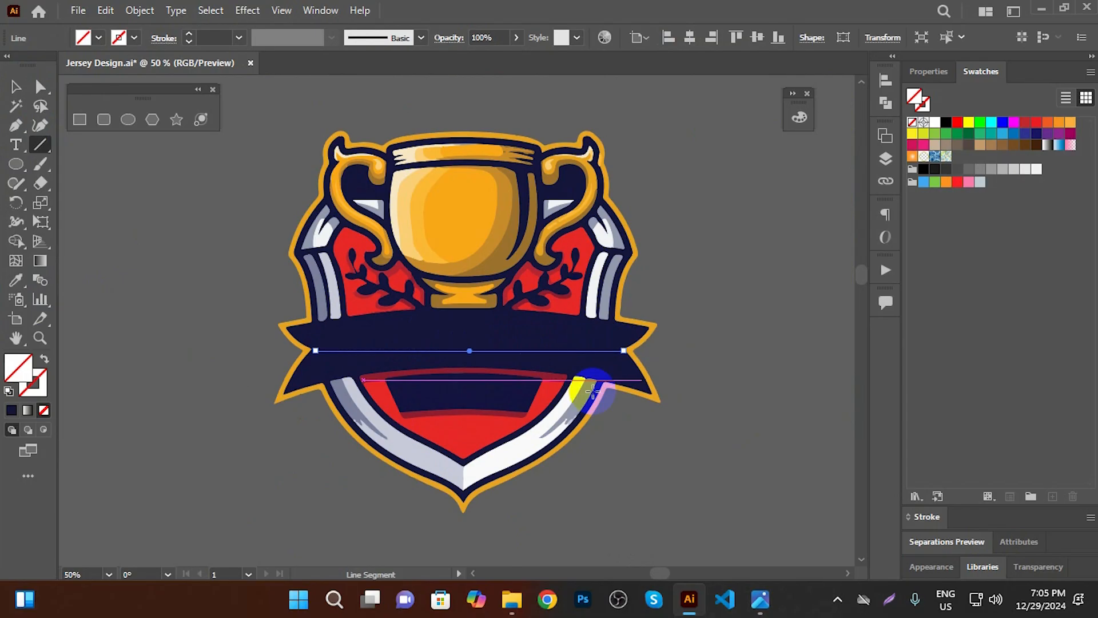
pyautogui.click(26, 393)
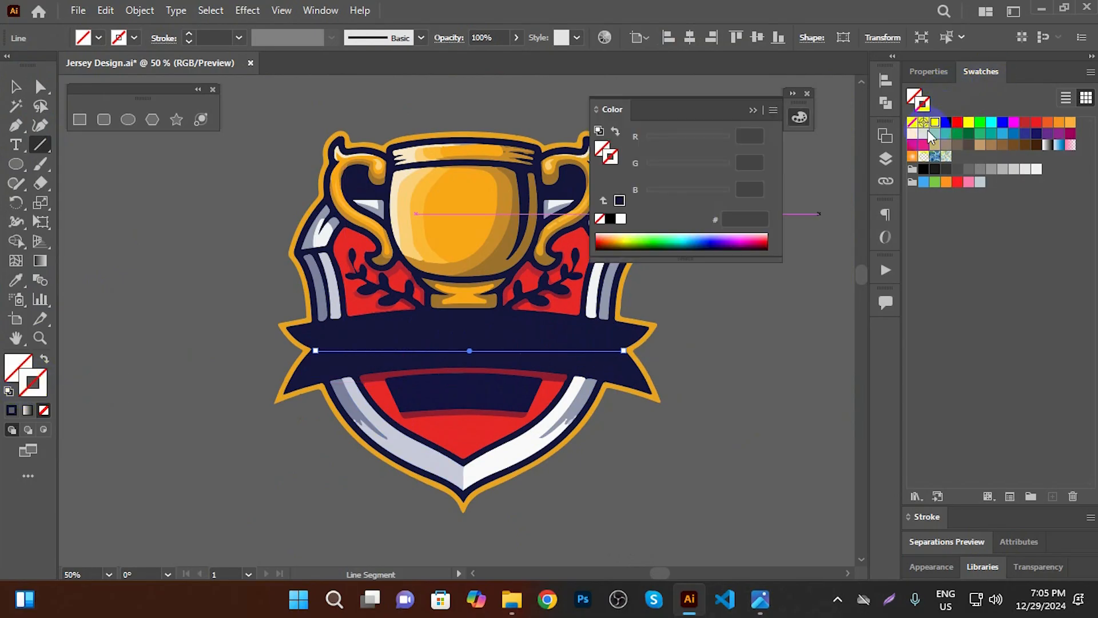
pyautogui.click(934, 122)
pyautogui.click(779, 92)
# Bend the middle of the line slightly upward with the Curvature tool to follow the ribbon's arc
pyautogui.click(39, 125)
pyautogui.scroll(2, 483, 357)
pyautogui.moveTo(456, 346); pyautogui.dragTo(453, 322)
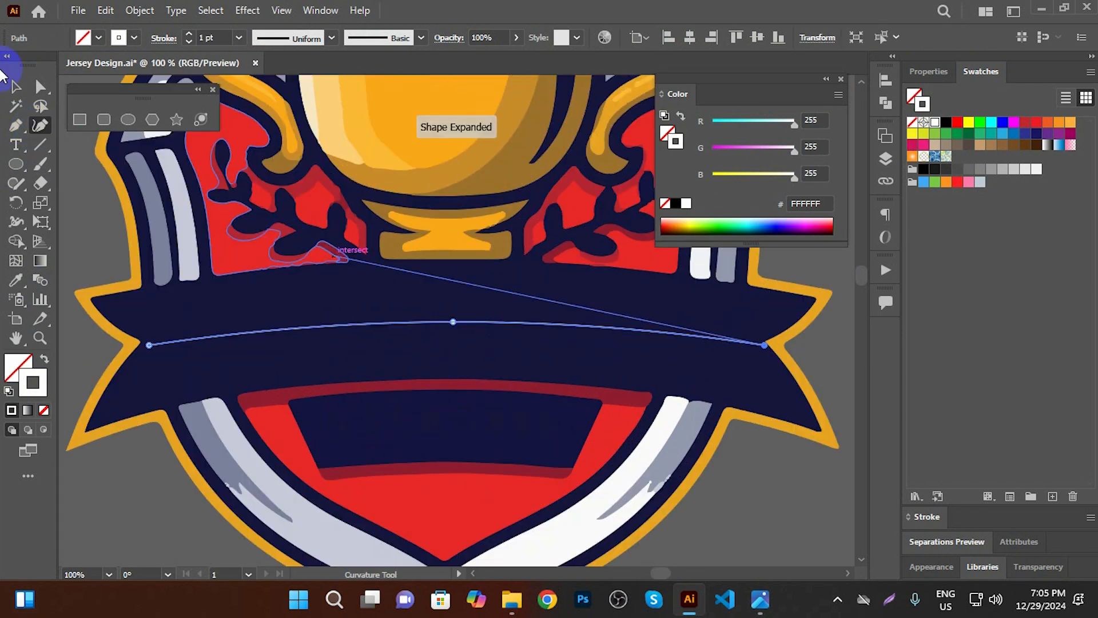
pyautogui.click(15, 85)
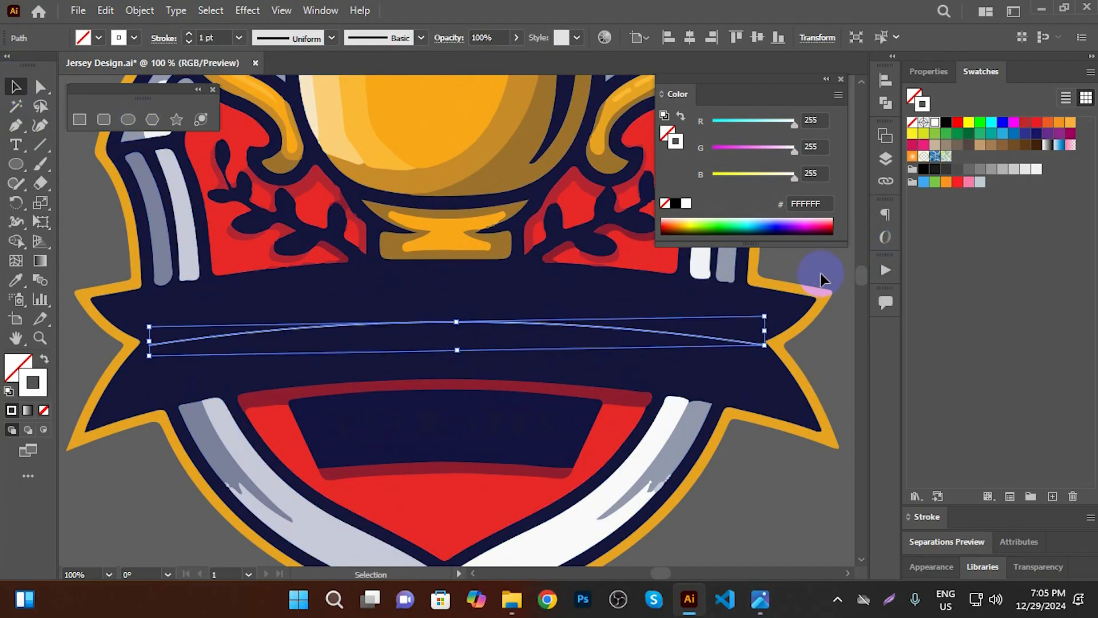
# Place path type along the curved line on the ribbon and set its font size to 72 pt
pyautogui.click(18, 148)
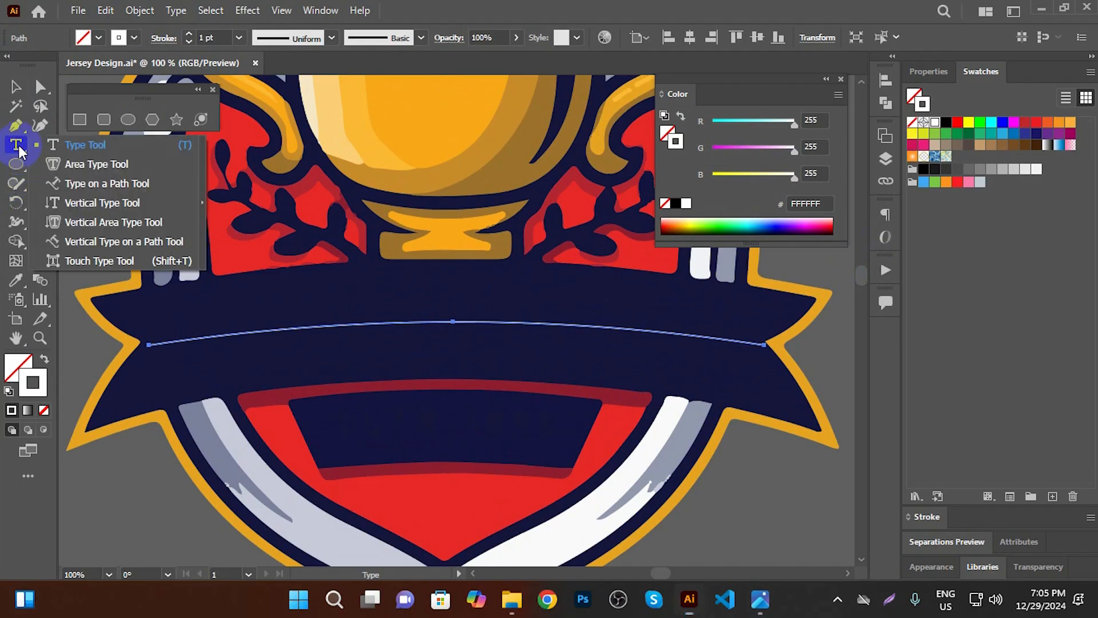
pyautogui.click(103, 187)
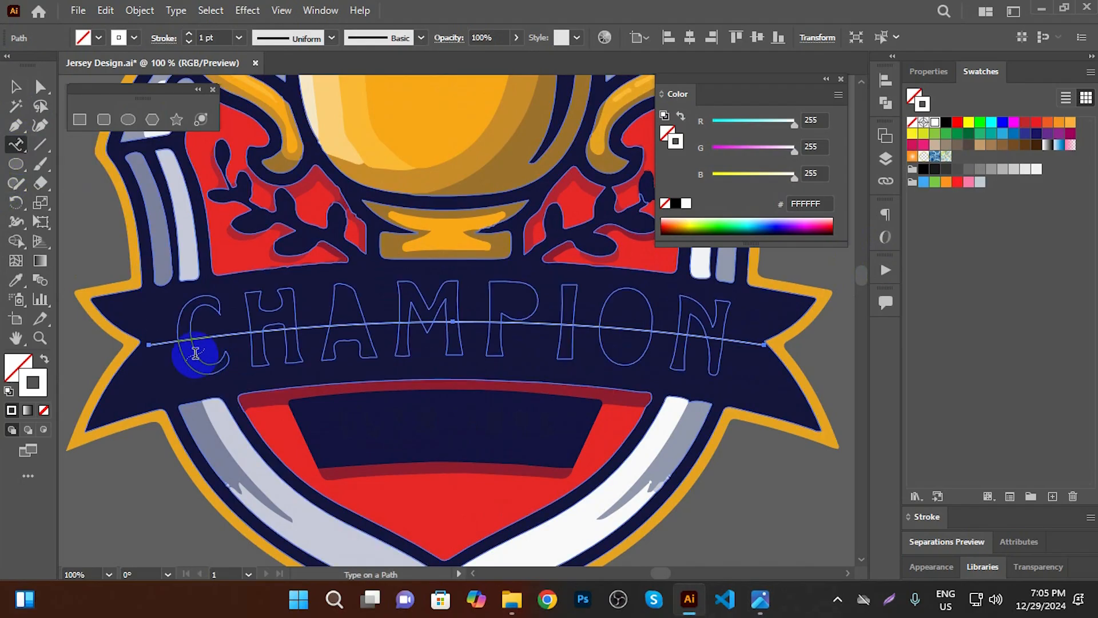
pyautogui.click(161, 342)
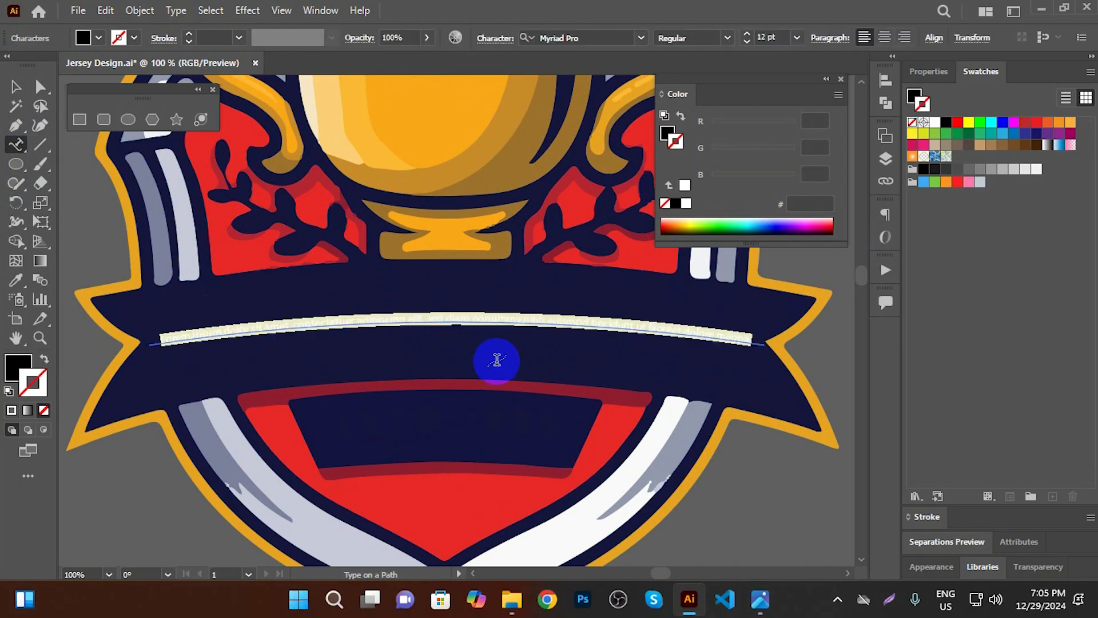
pyautogui.click(797, 38)
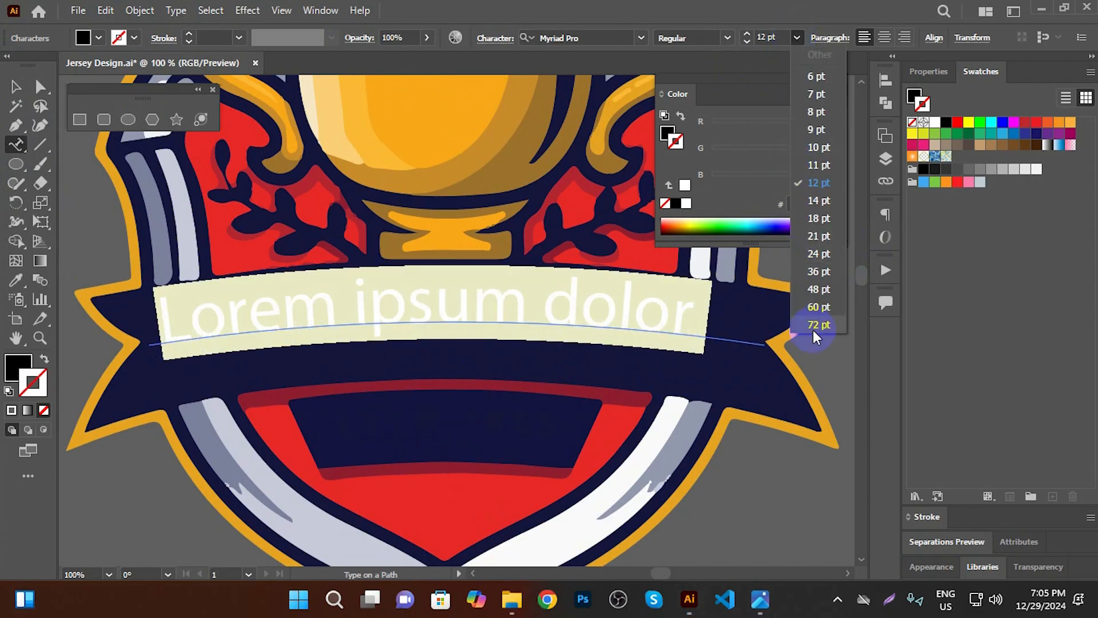
# Change the path text's font to Sporten Personal Use
pyautogui.click(574, 39)
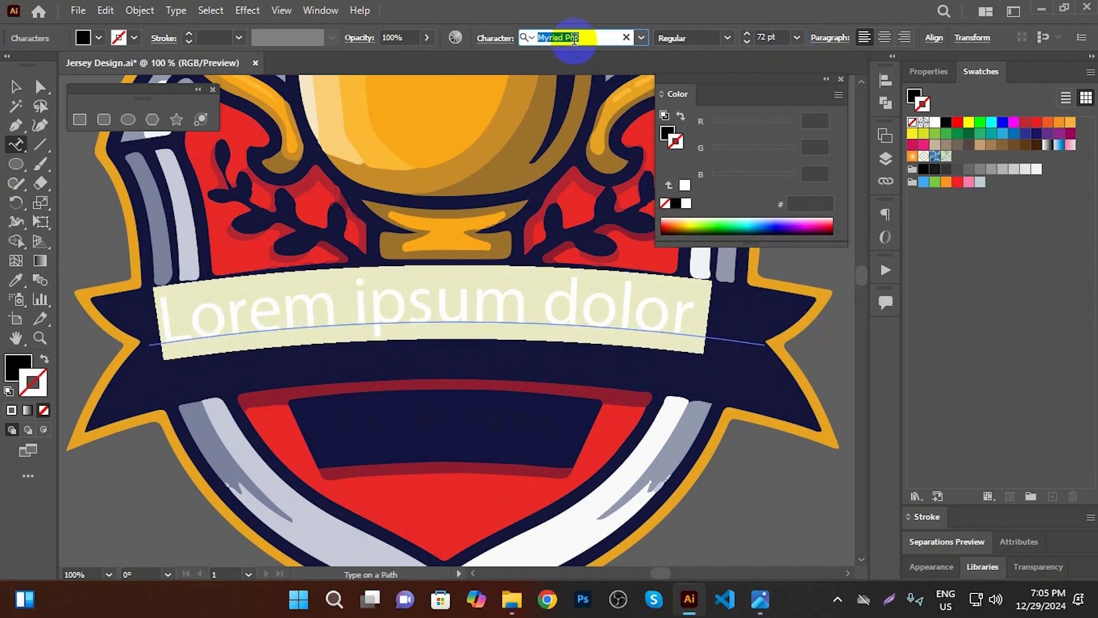
pyautogui.write('s')
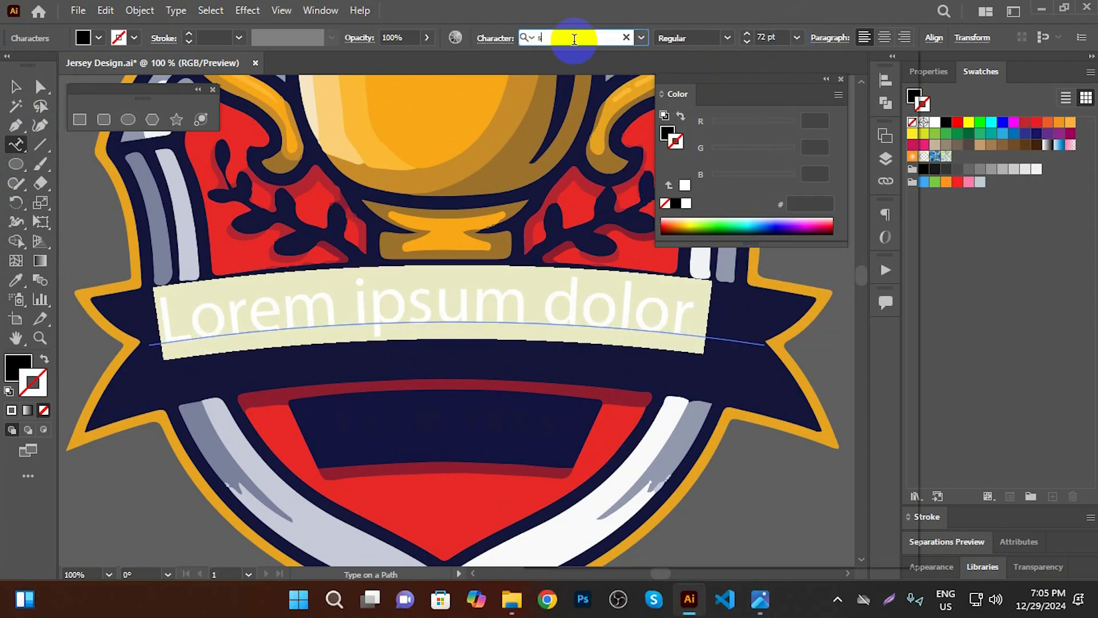
pyautogui.write('p')
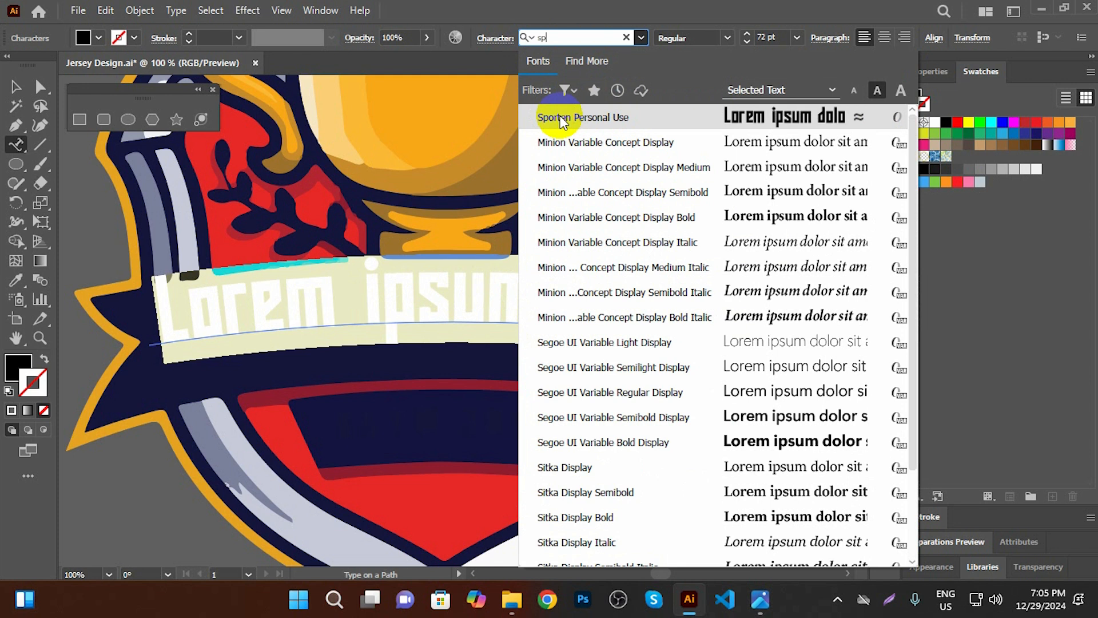
pyautogui.click(560, 118)
pyautogui.hotkey('ctrl', '-')
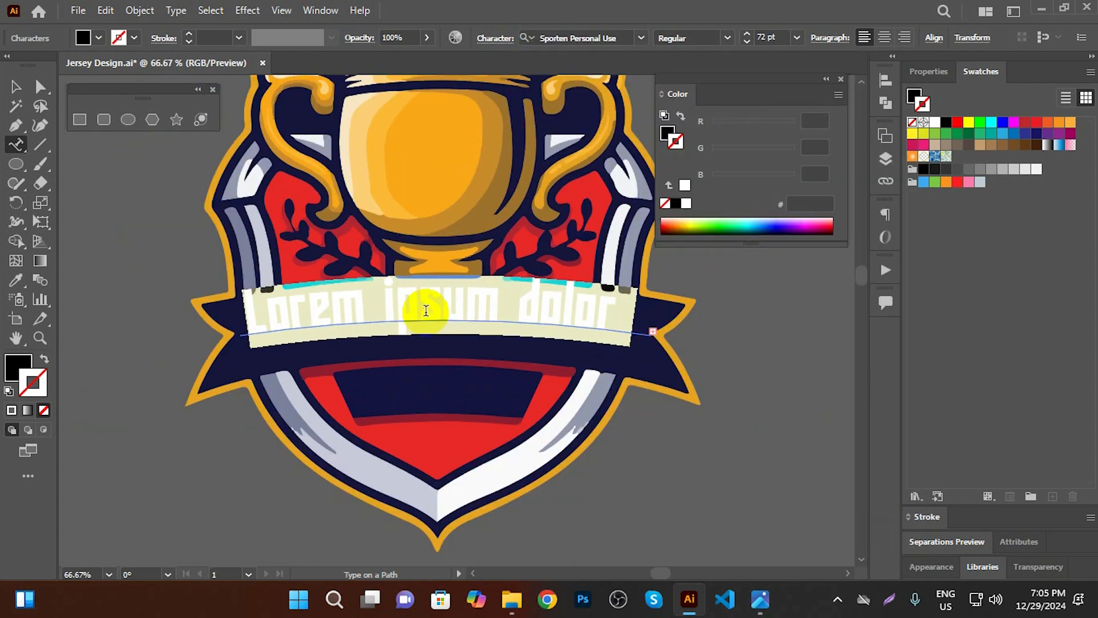
# Reduce the path text's font size to 62 pt
pyautogui.click(15, 87)
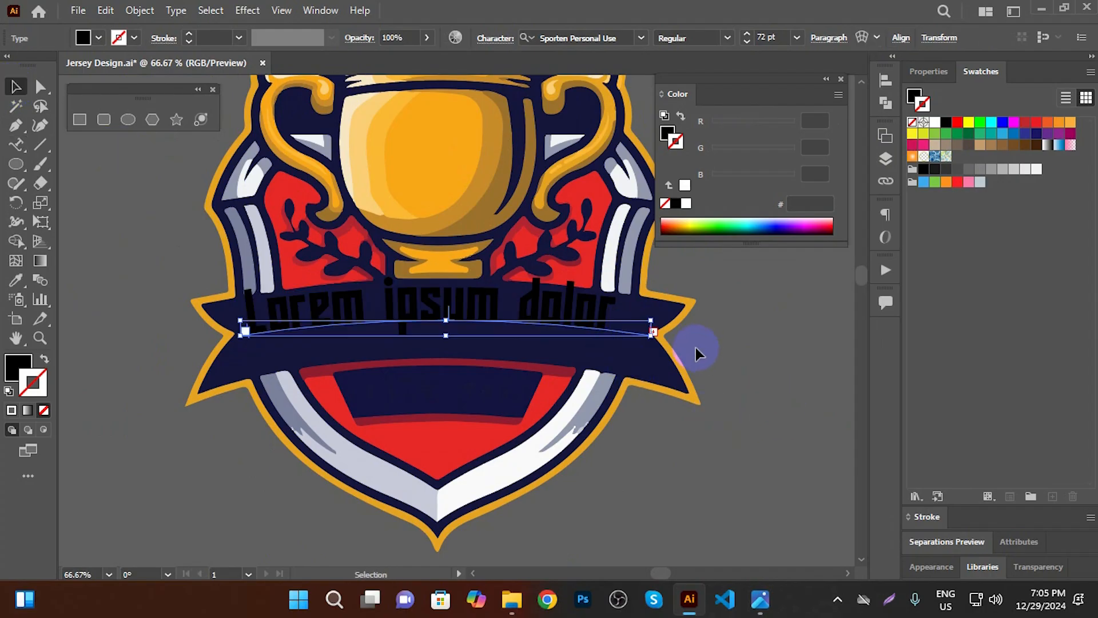
pyautogui.scroll(1, 574, 346)
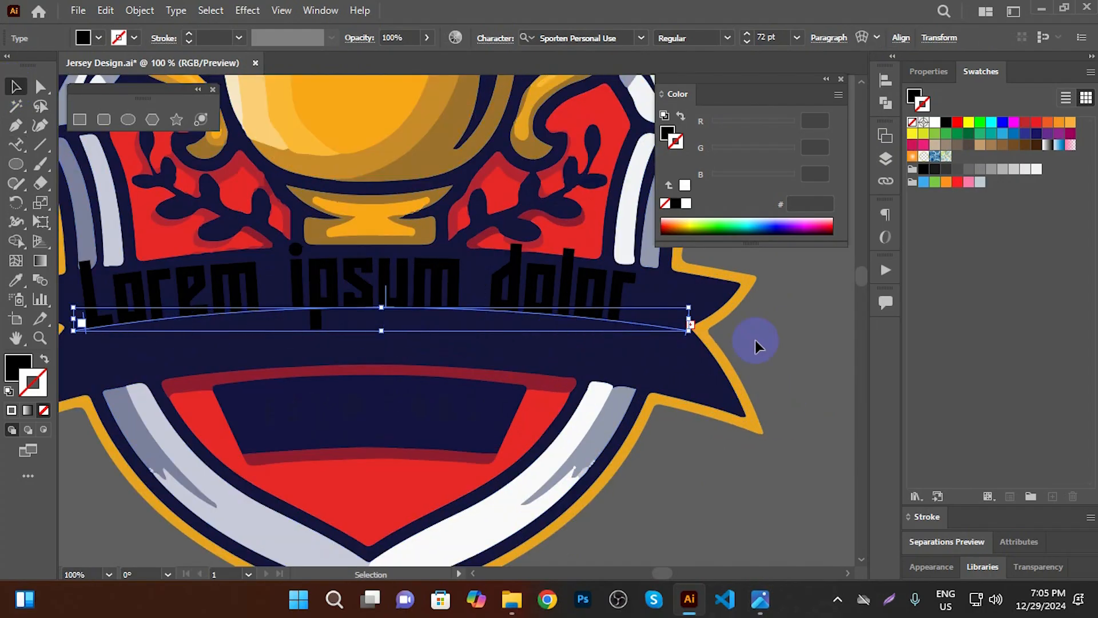
pyautogui.click(747, 39)
pyautogui.click(747, 39)
pyautogui.click(747, 39)
pyautogui.click(746, 39)
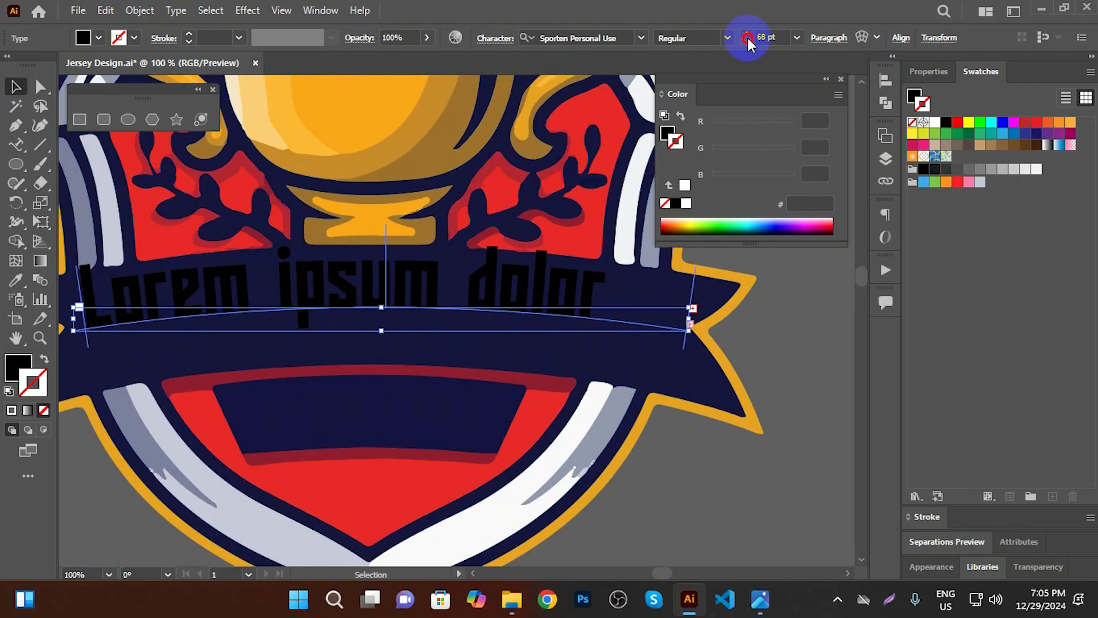
pyautogui.click(747, 39)
pyautogui.click(746, 39)
pyautogui.click(747, 39)
pyautogui.click(747, 39)
pyautogui.click(747, 39)
pyautogui.click(747, 39)
# Try a white stroke on the path text and reduce its font size to 42 pt
pyautogui.click(922, 103)
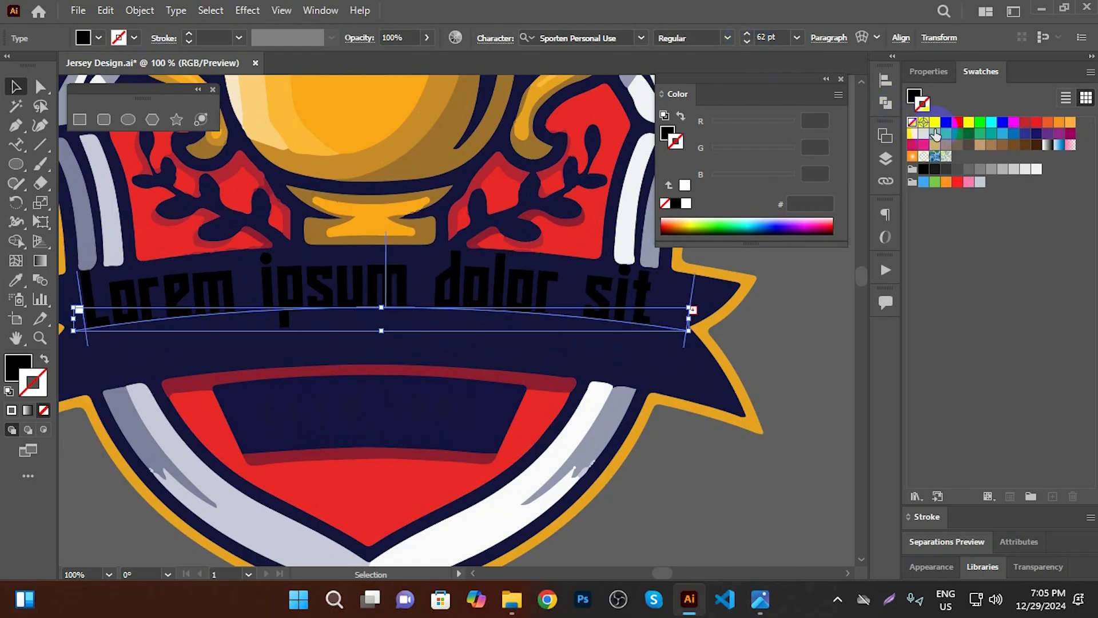
pyautogui.click(934, 122)
pyautogui.click(747, 42)
pyautogui.click(747, 43)
pyautogui.click(746, 42)
pyautogui.click(746, 42)
pyautogui.click(746, 42)
pyautogui.click(746, 42)
pyautogui.click(747, 42)
pyautogui.click(747, 43)
pyautogui.click(747, 43)
pyautogui.click(746, 43)
pyautogui.click(747, 42)
pyautogui.click(746, 42)
pyautogui.click(747, 42)
pyautogui.click(746, 42)
pyautogui.click(746, 42)
pyautogui.click(746, 43)
pyautogui.click(44, 410)
pyautogui.click(18, 367)
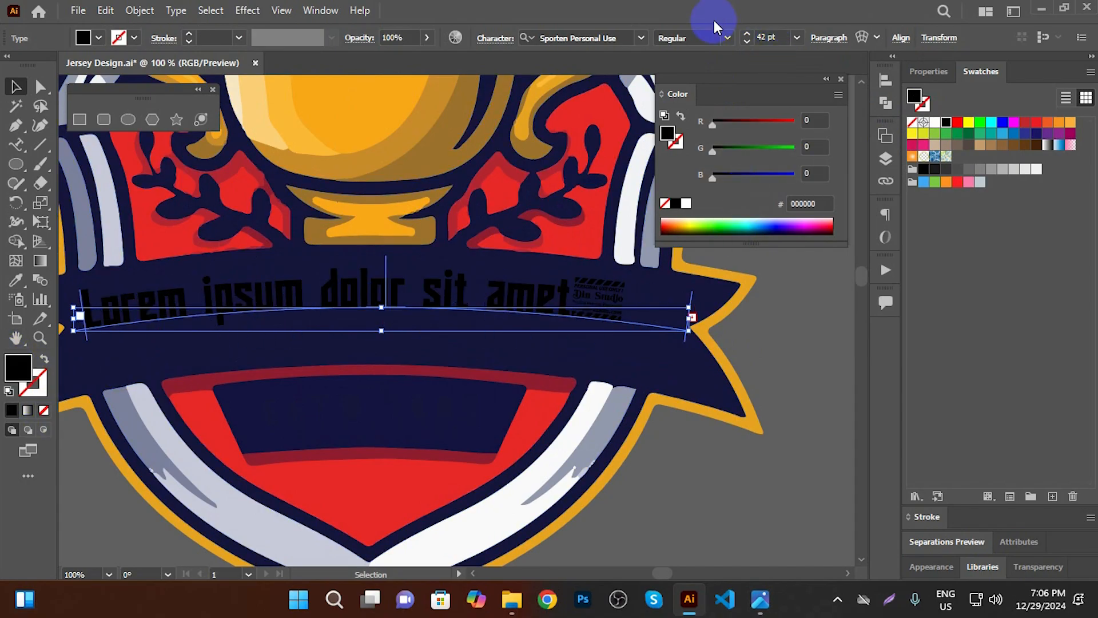
# Shrink the path text's font size to 7 pt
pyautogui.click(747, 39)
pyautogui.click(747, 39)
pyautogui.click(747, 39)
pyautogui.click(747, 39)
pyautogui.click(747, 39)
pyautogui.click(747, 39)
pyautogui.click(747, 39)
pyautogui.click(747, 39)
pyautogui.click(747, 39)
pyautogui.click(747, 39)
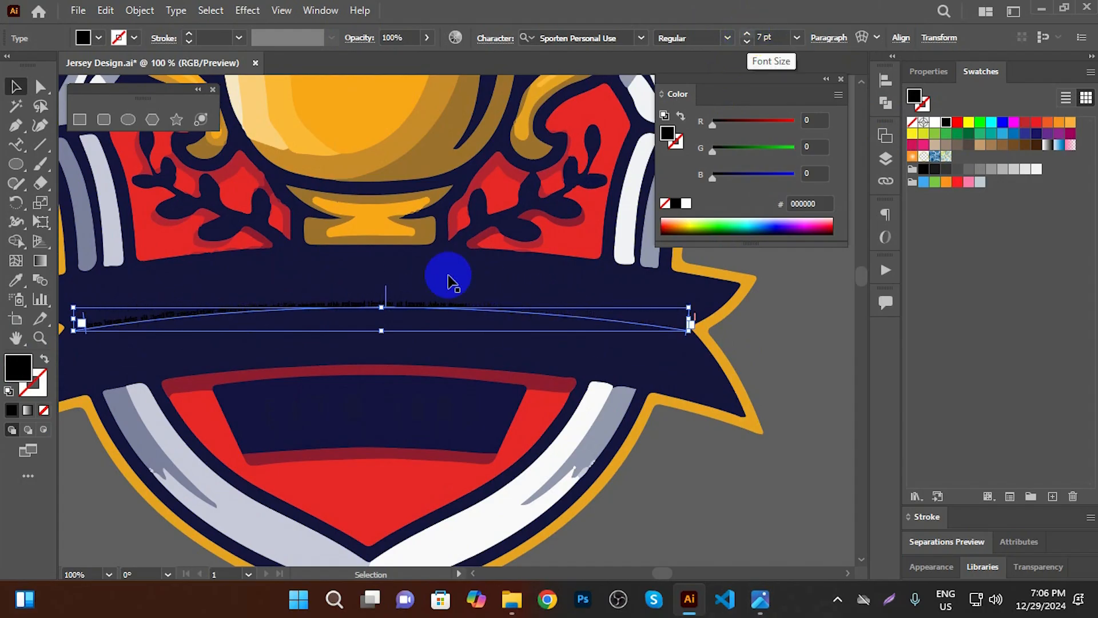
# Replace the placeholder text on the ribbon's curve with a short word and set its font size to 45 pt
pyautogui.tripleClick(259, 310)
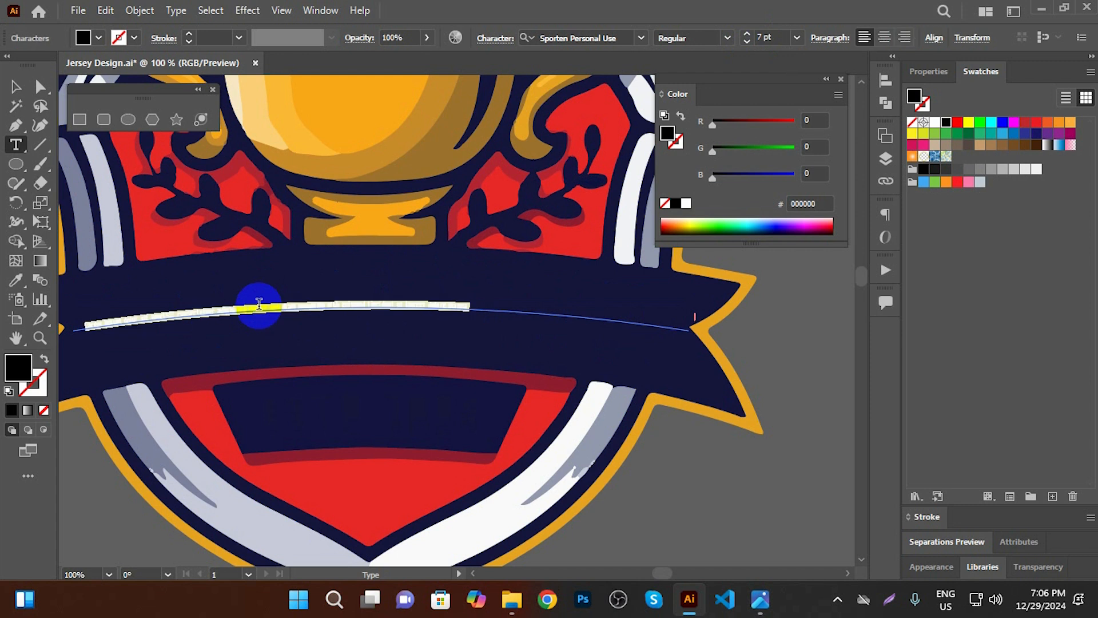
pyautogui.press('BackSpace')
pyautogui.write('ions')
pyautogui.hotkey('ctrl', 'a')
pyautogui.moveTo(749, 37); pyautogui.dragTo(750, 35)
pyautogui.scroll(-3, 391, 162)
pyautogui.scroll(2, 330, 161)
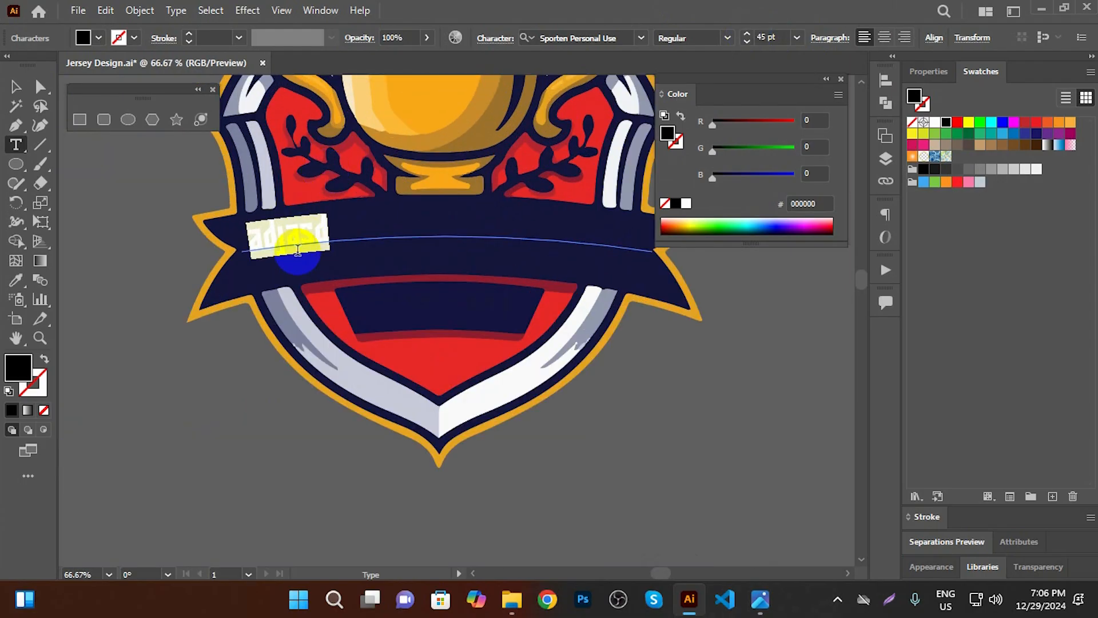
# Select the short word on the ribbon's curve and delete it, keeping the text path in editing
pyautogui.doubleClick(307, 237)
pyautogui.scroll(1, 310, 237)
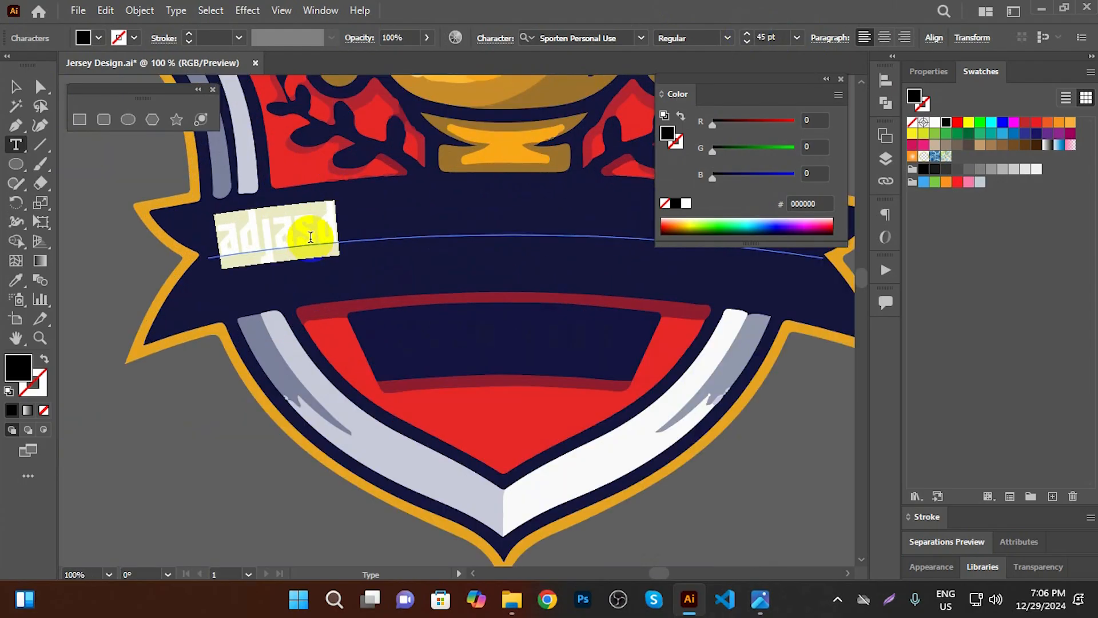
pyautogui.scroll(-1, 310, 237)
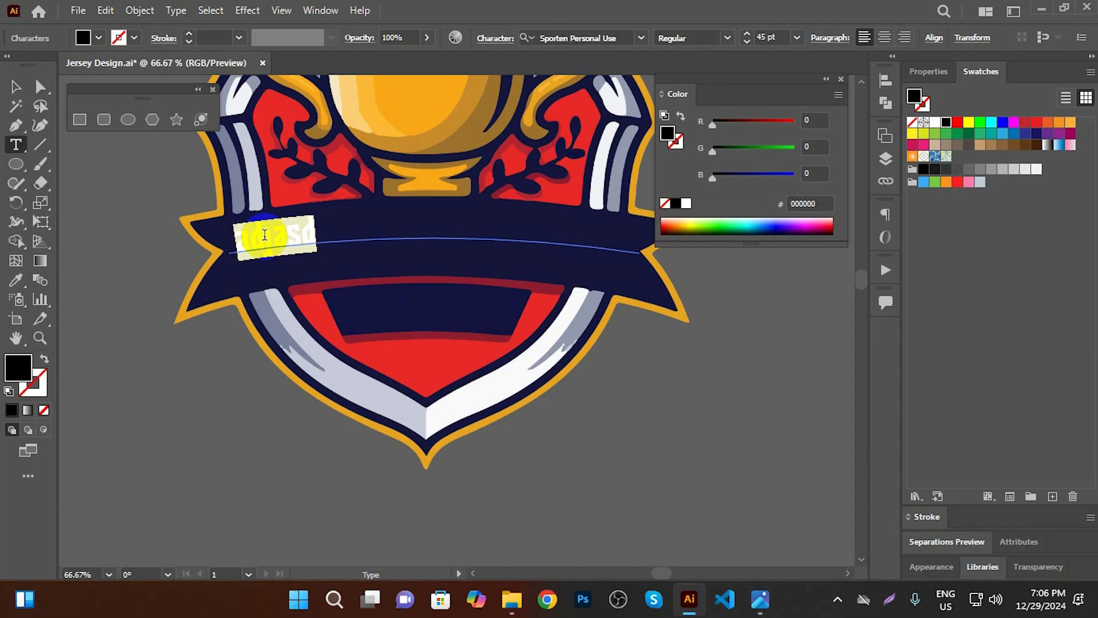
pyautogui.press('BackSpace')
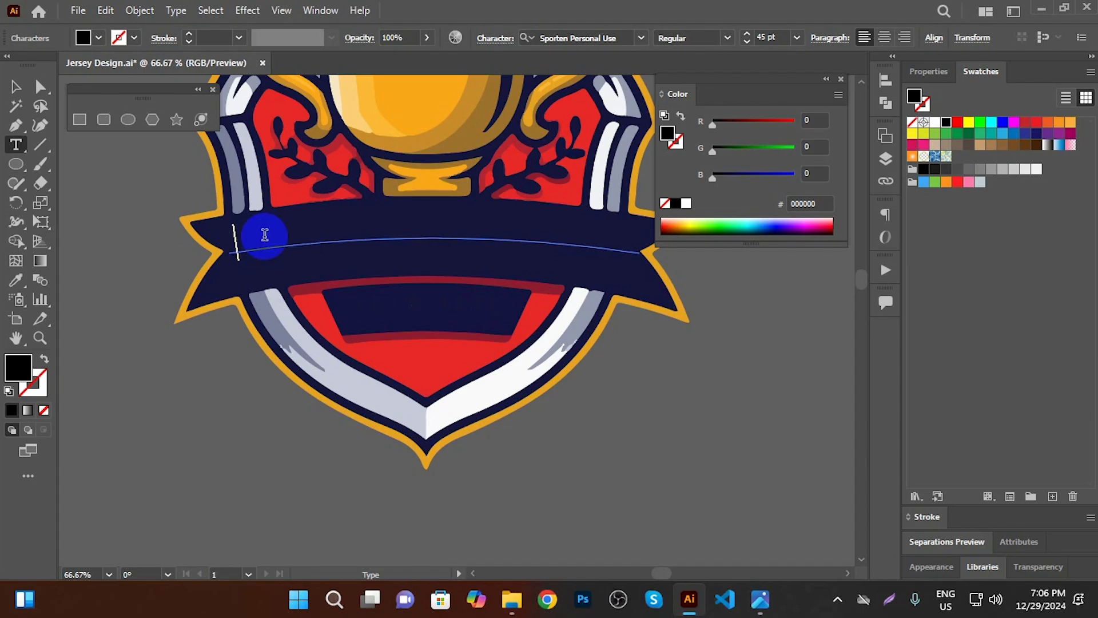
# Enter "Salman Sports Club ltd" as the text along the ribbon's curve, without a closing full stop
pyautogui.write('S')
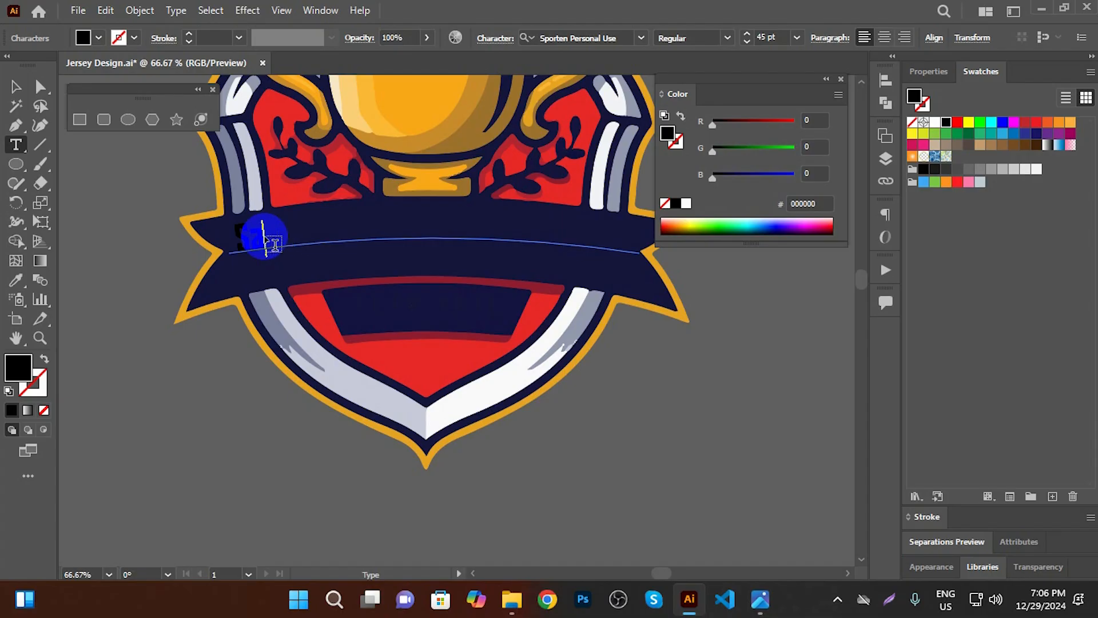
pyautogui.write('alman')
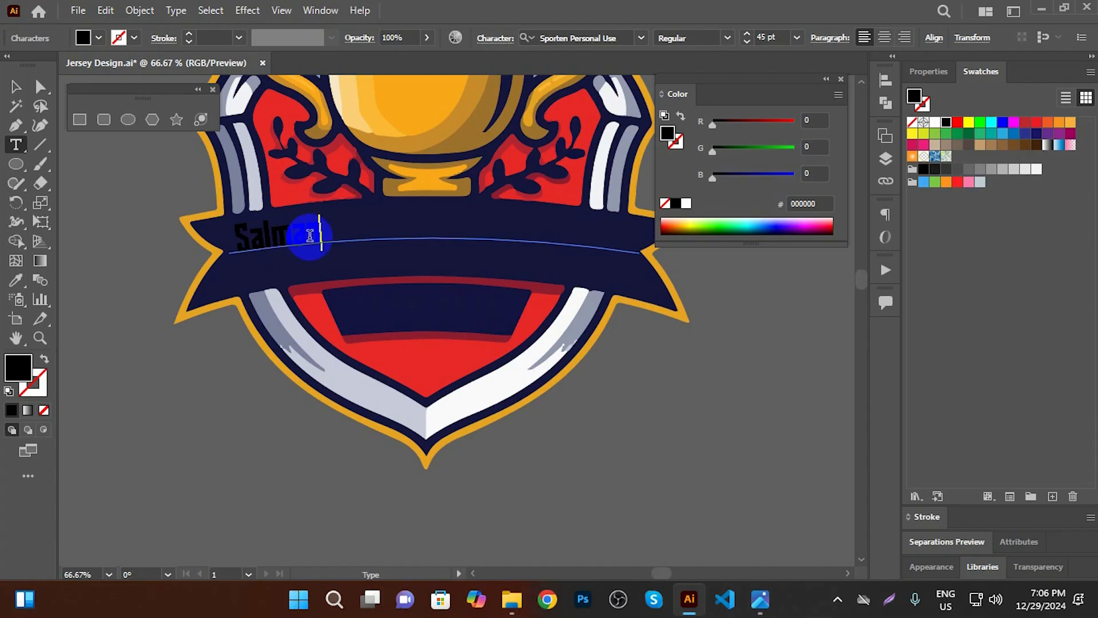
pyautogui.write(' Sp')
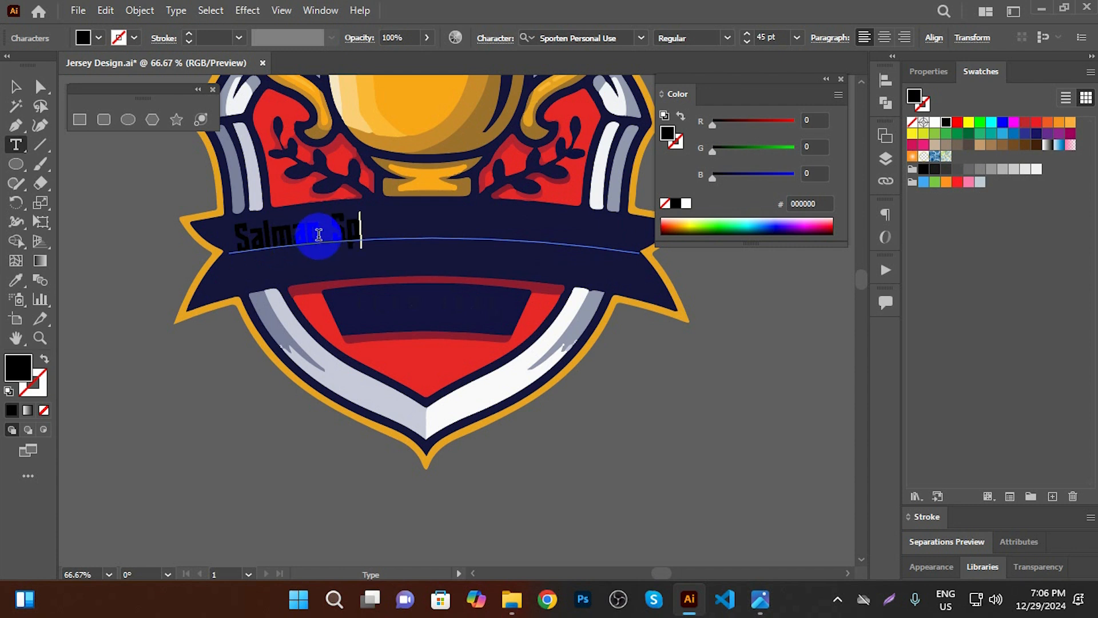
pyautogui.write('orts Cl')
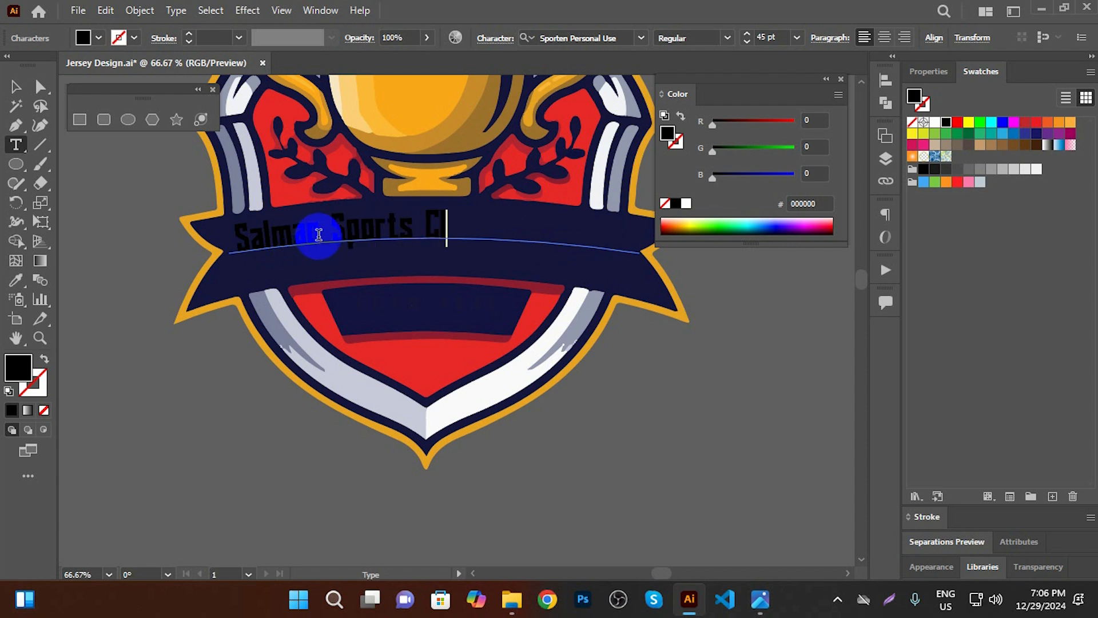
pyautogui.write('ub ltd.')
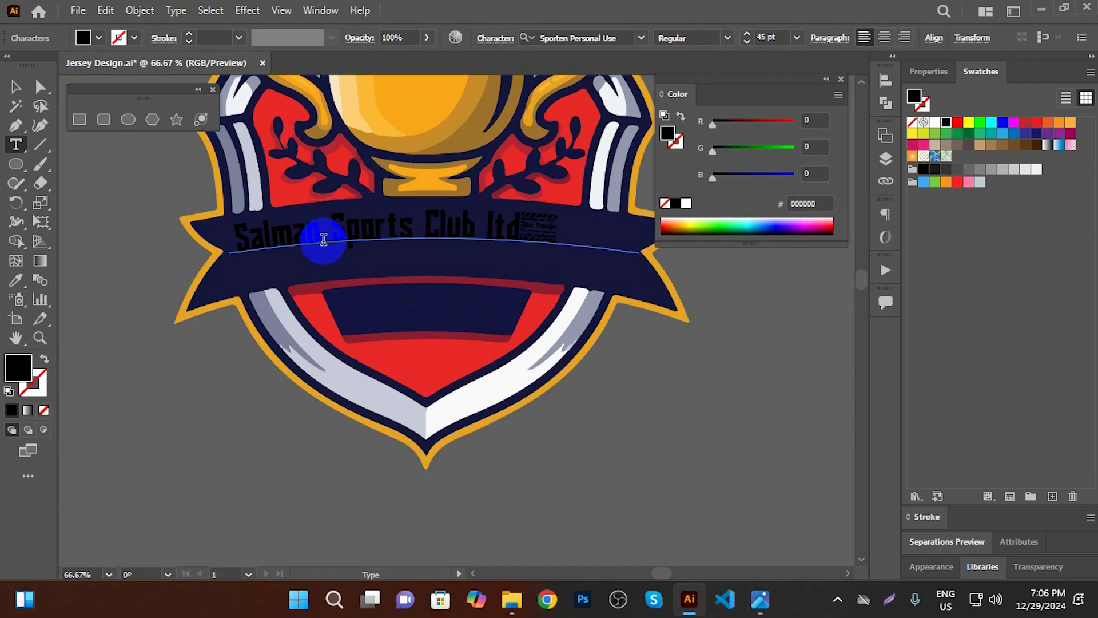
pyautogui.press('BackSpace')
pyautogui.click(16, 86)
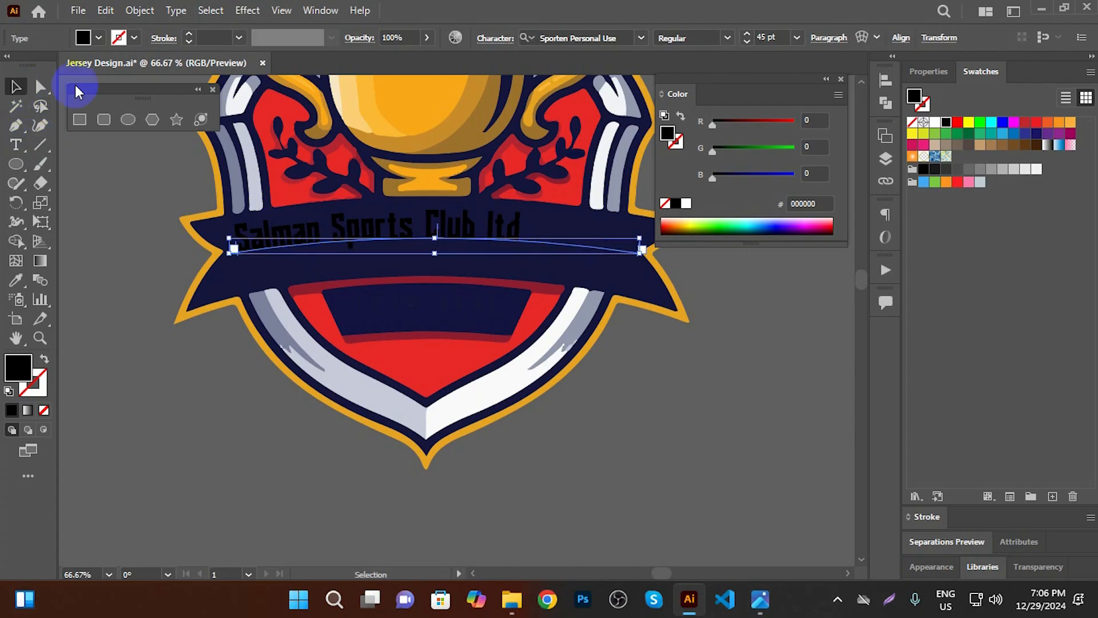
# Enlarge the ribbon text to 62 pt and give it a white fill
pyautogui.click(747, 34)
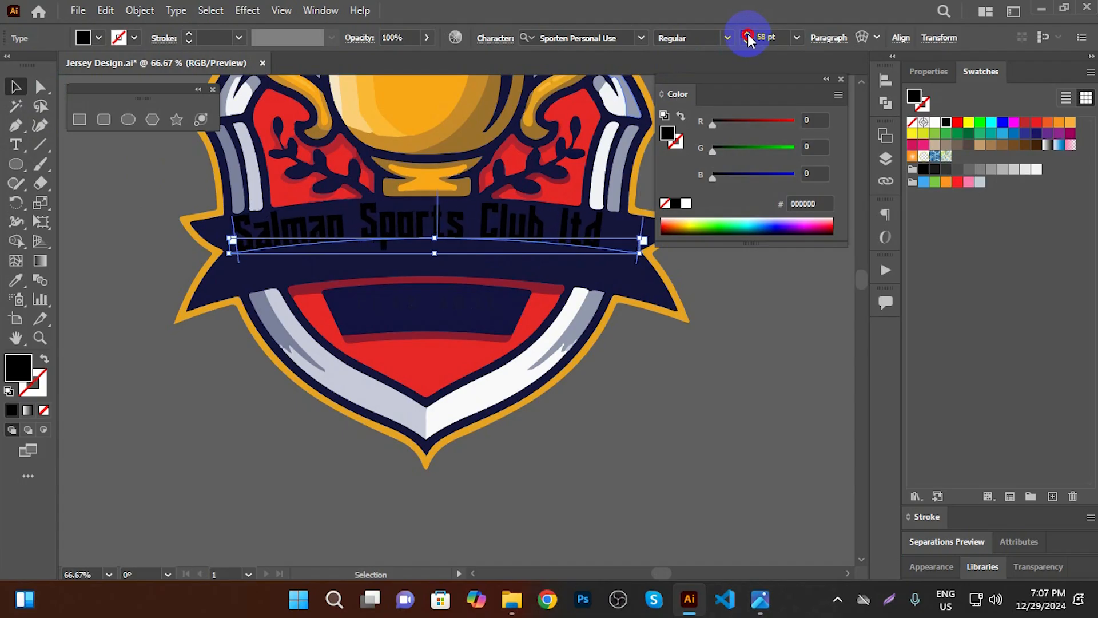
pyautogui.click(934, 122)
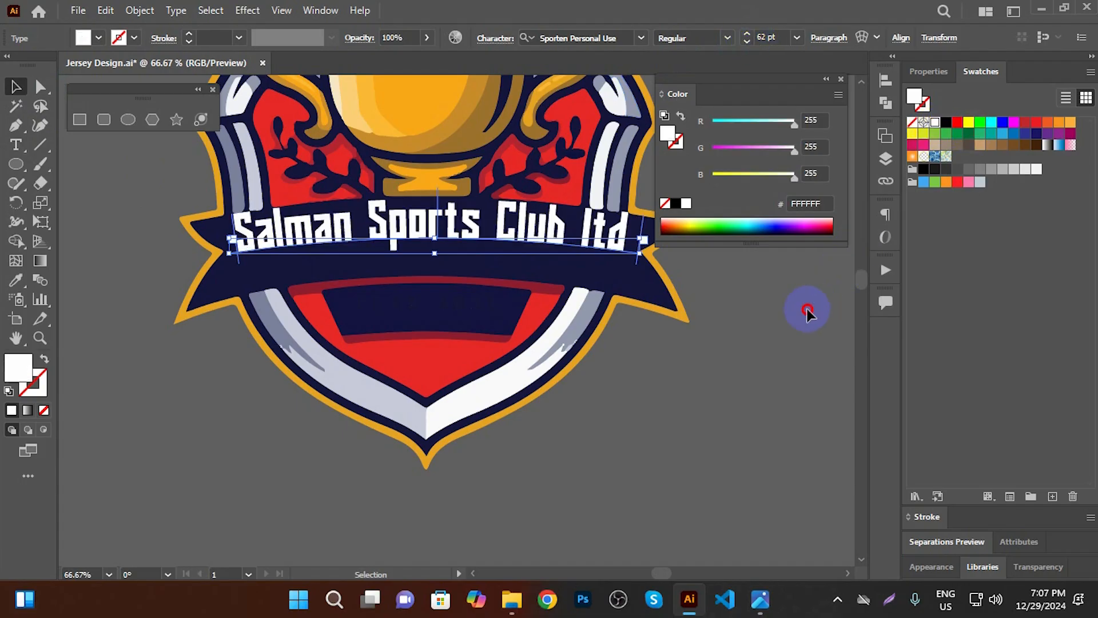
pyautogui.click(826, 78)
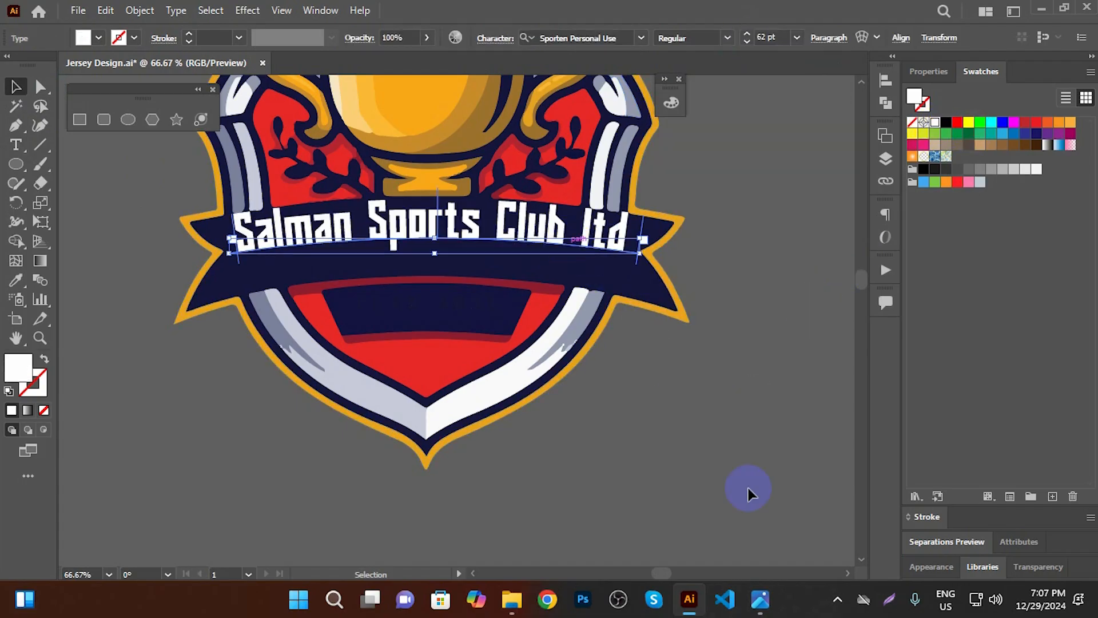
# Set the ribbon text's Align to Path option to Center, keeping the Rainbow effect, with the preview on
pyautogui.scroll(1, 441, 166)
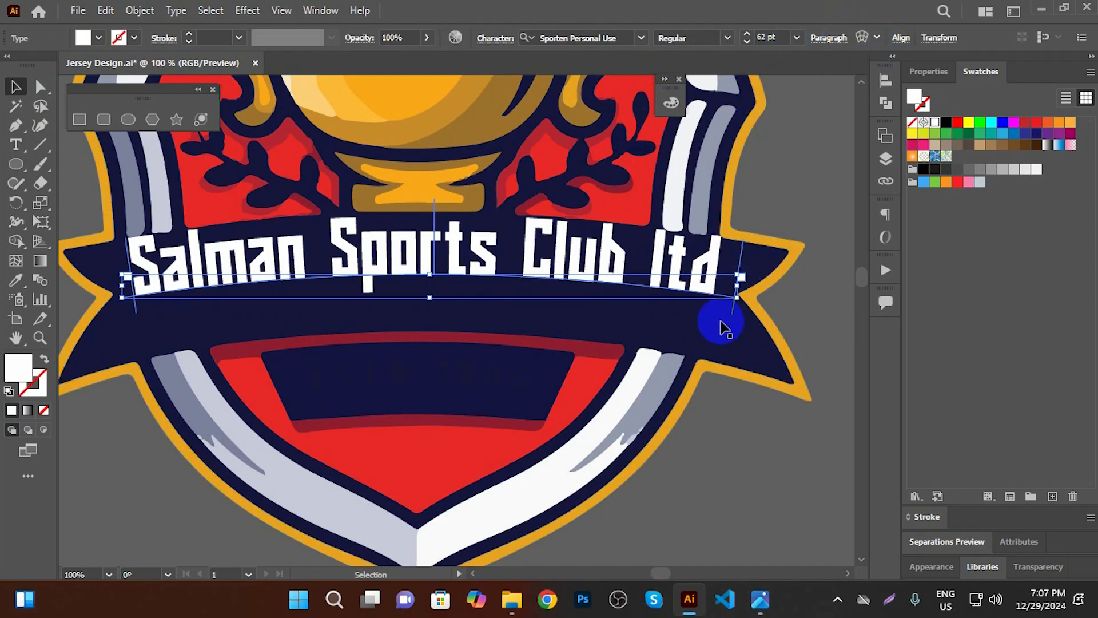
pyautogui.click(16, 151)
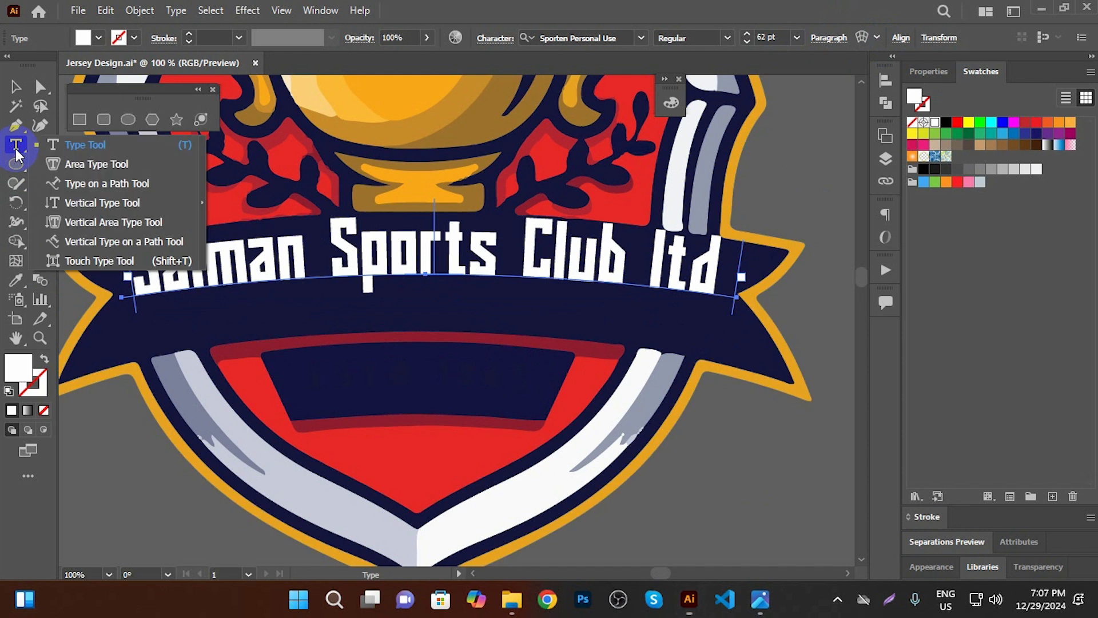
pyautogui.click(16, 86)
pyautogui.click(177, 11)
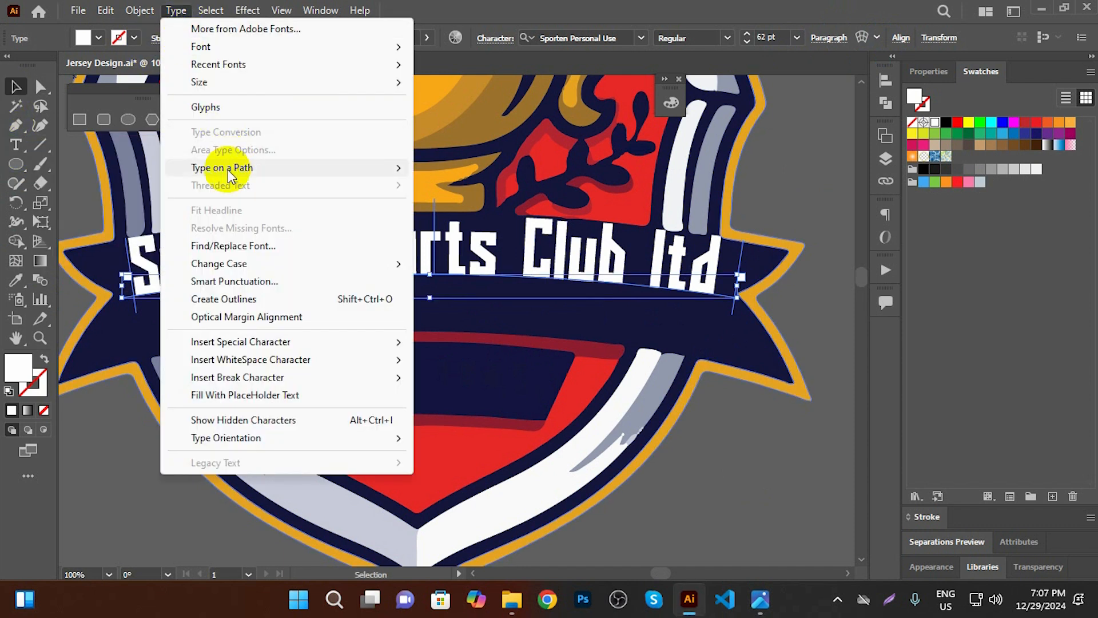
pyautogui.moveTo(230, 171)
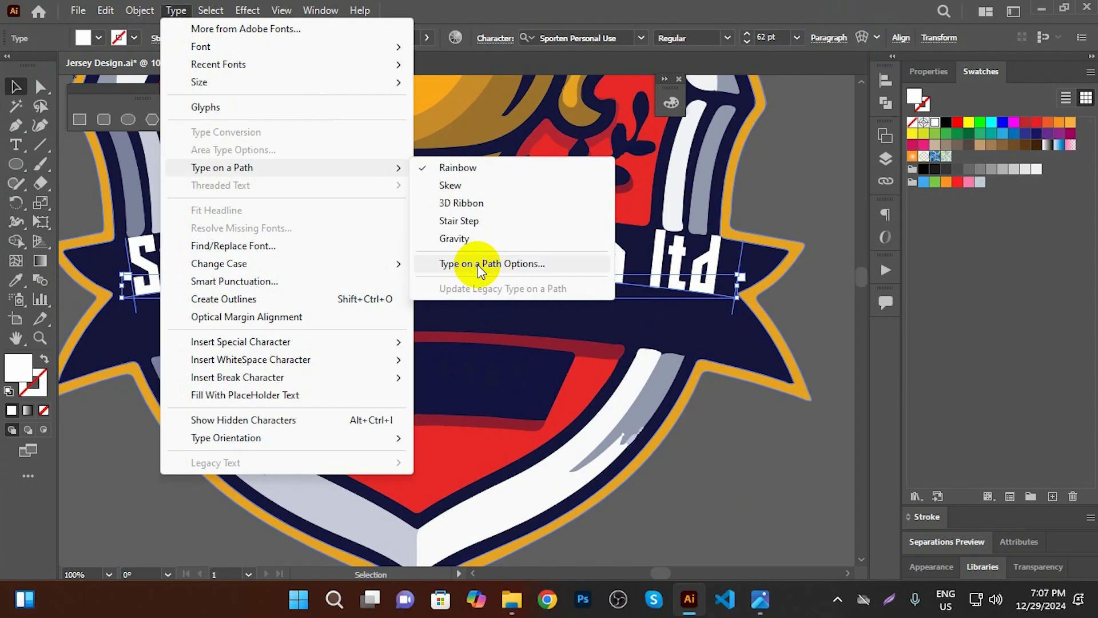
pyautogui.click(478, 265)
pyautogui.moveTo(780, 42); pyautogui.dragTo(925, 48)
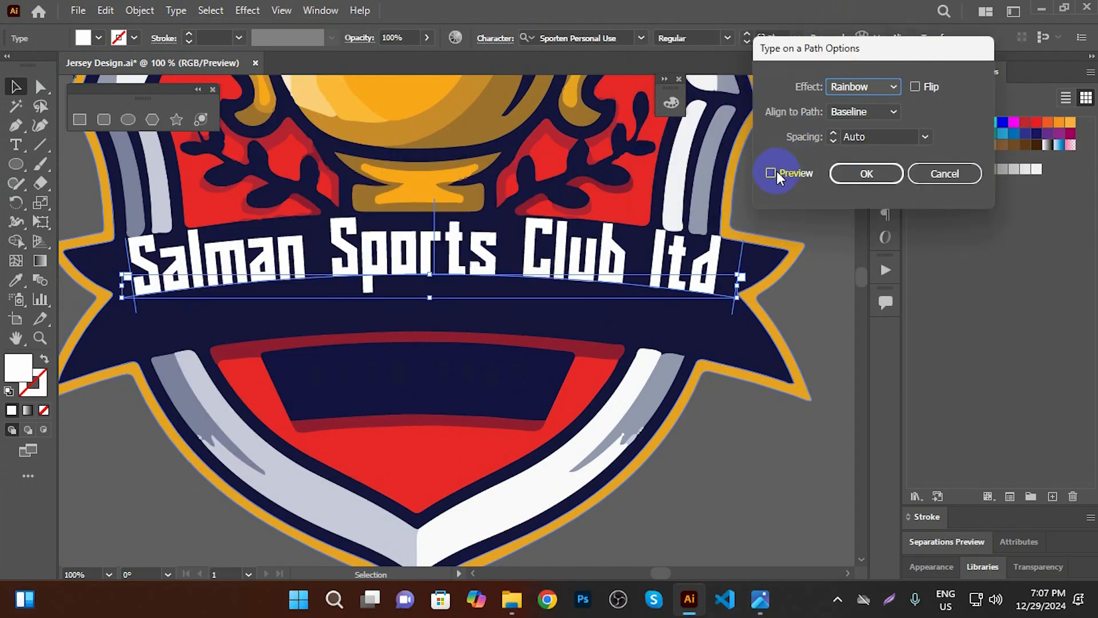
pyautogui.click(772, 173)
pyautogui.click(856, 112)
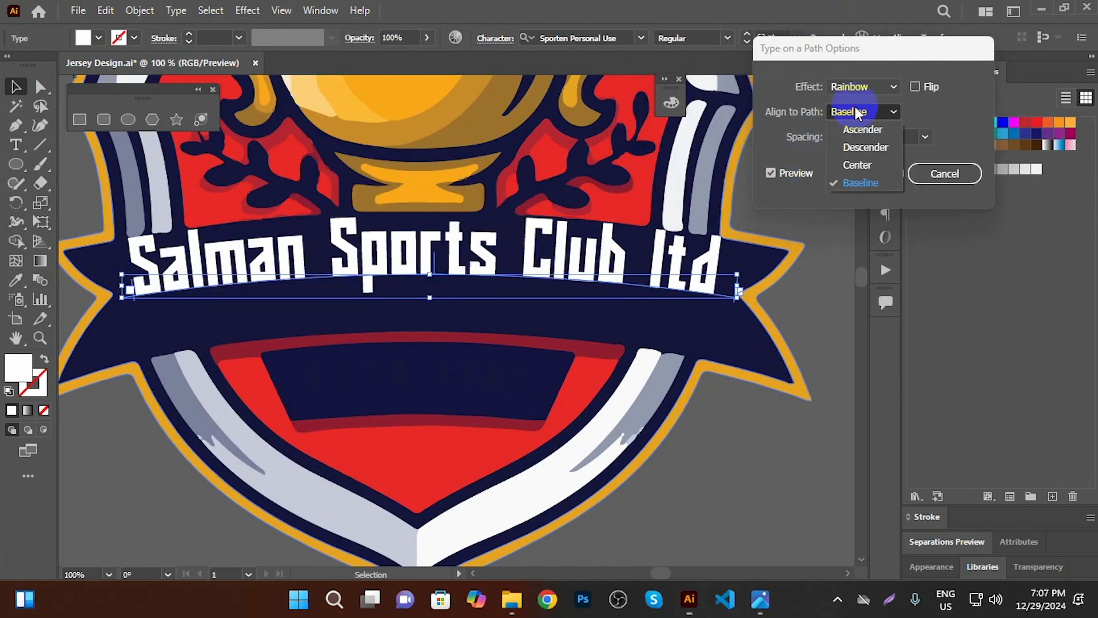
pyautogui.click(863, 166)
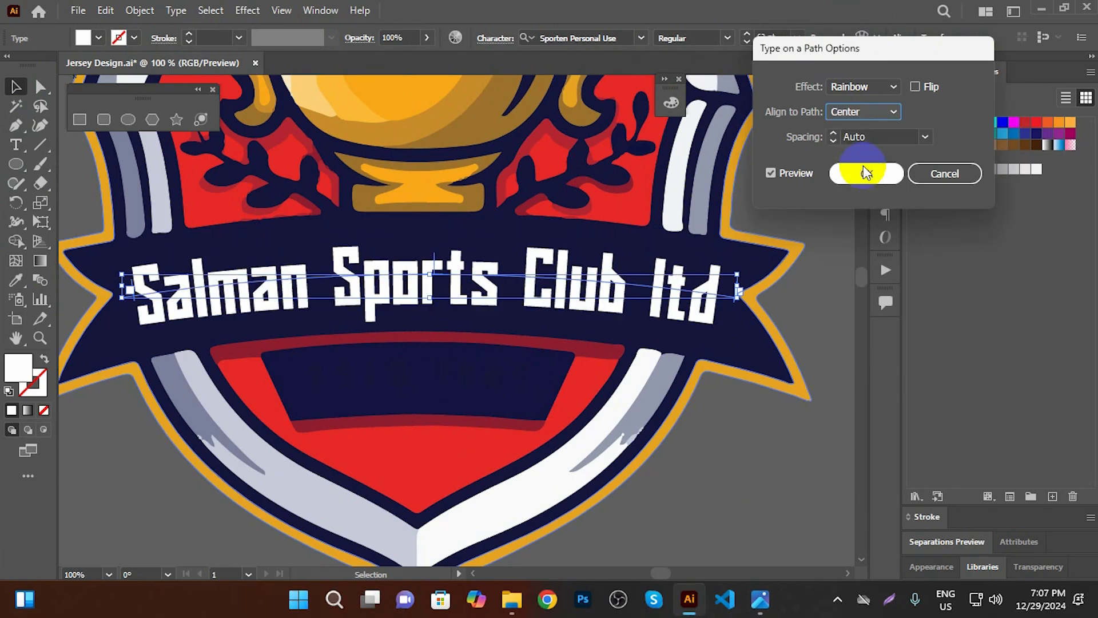
pyautogui.click(865, 175)
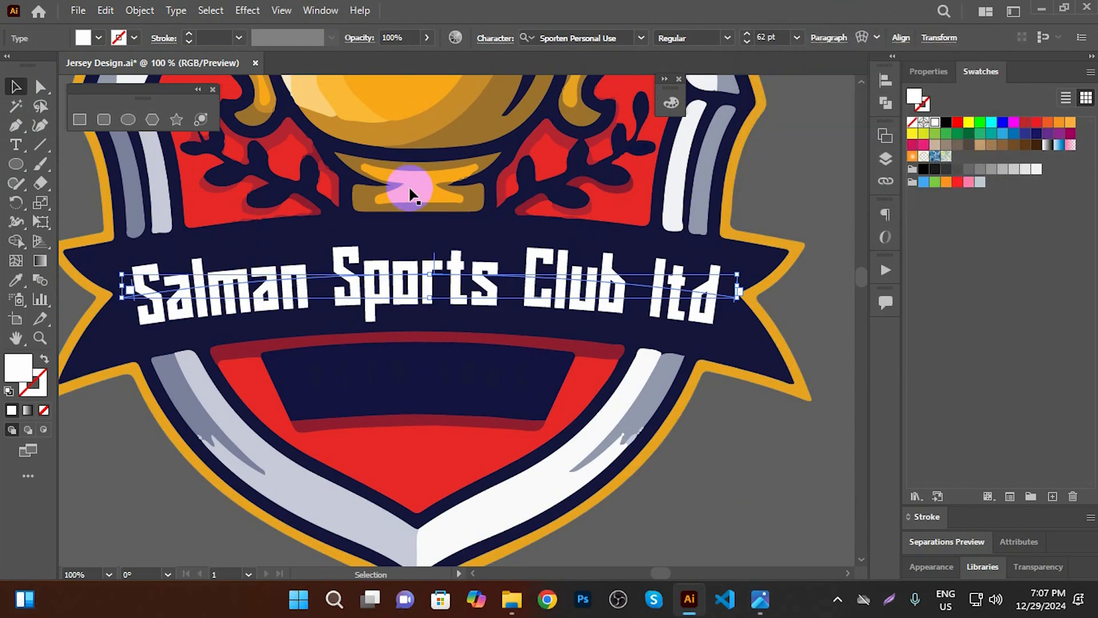
pyautogui.click(40, 124)
pyautogui.click(511, 288)
pyautogui.click(16, 86)
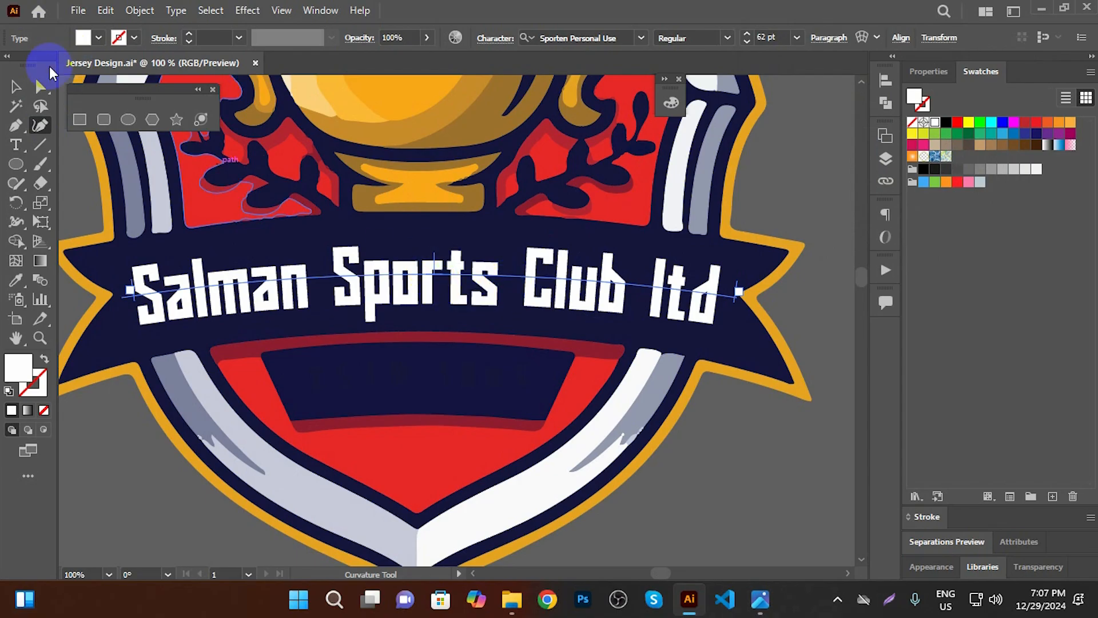
# Deselect the ribbon text and add a separate text reading "Estd: 2024" on the dark panel below the ribbon
pyautogui.scroll(-1, 710, 243)
pyautogui.click(774, 397)
pyautogui.scroll(-2, 352, 456)
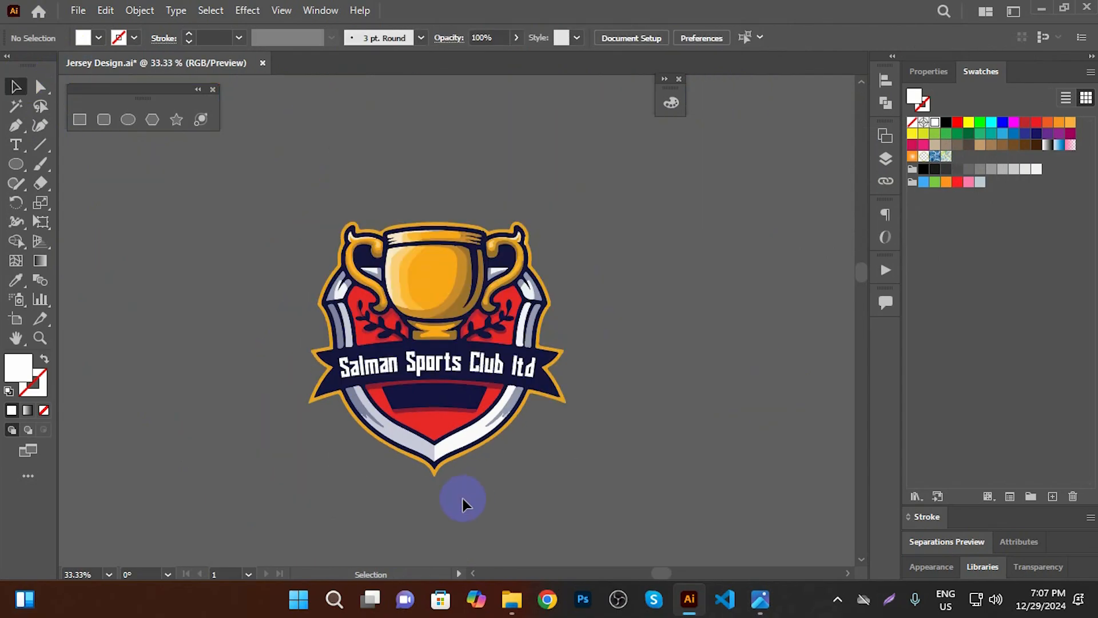
pyautogui.scroll(2, 445, 476)
pyautogui.click(15, 145)
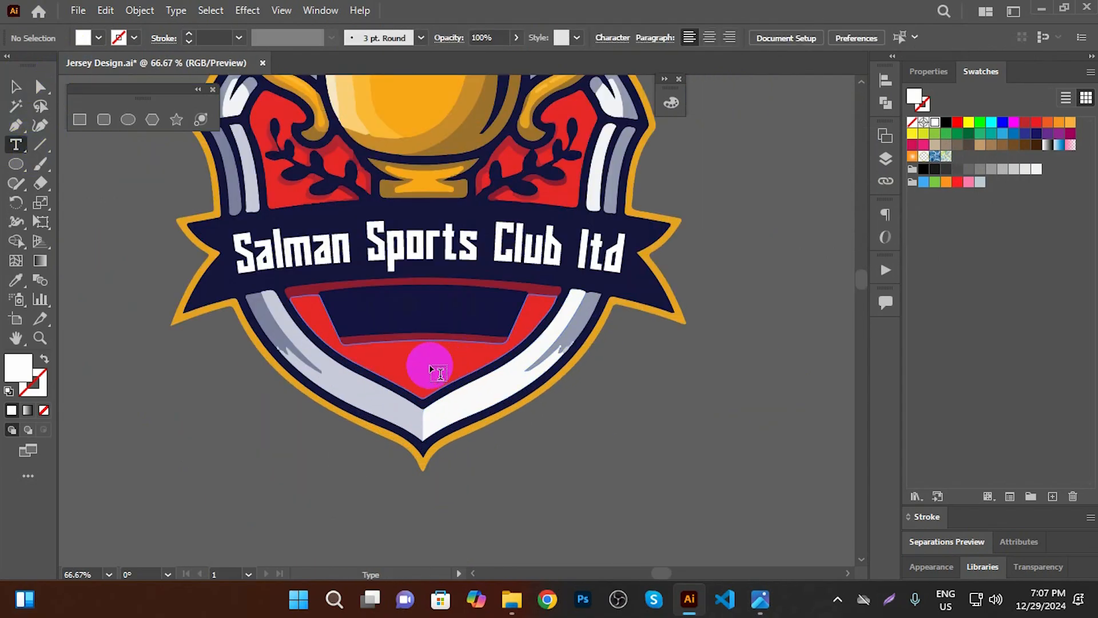
pyautogui.scroll(1, 429, 363)
pyautogui.click(359, 311)
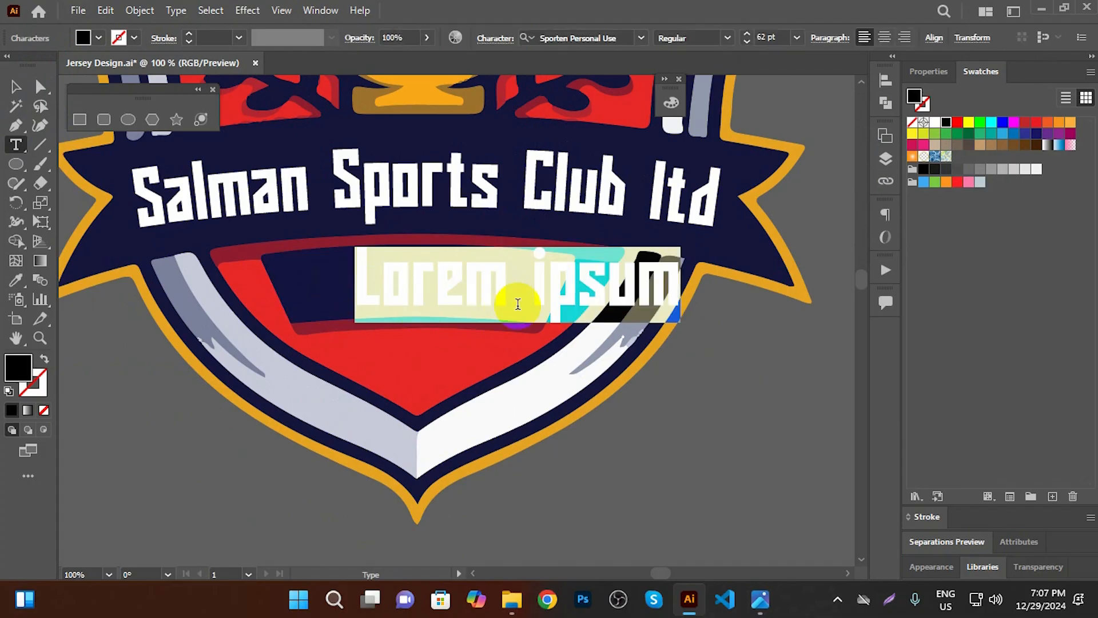
pyautogui.write('Estd')
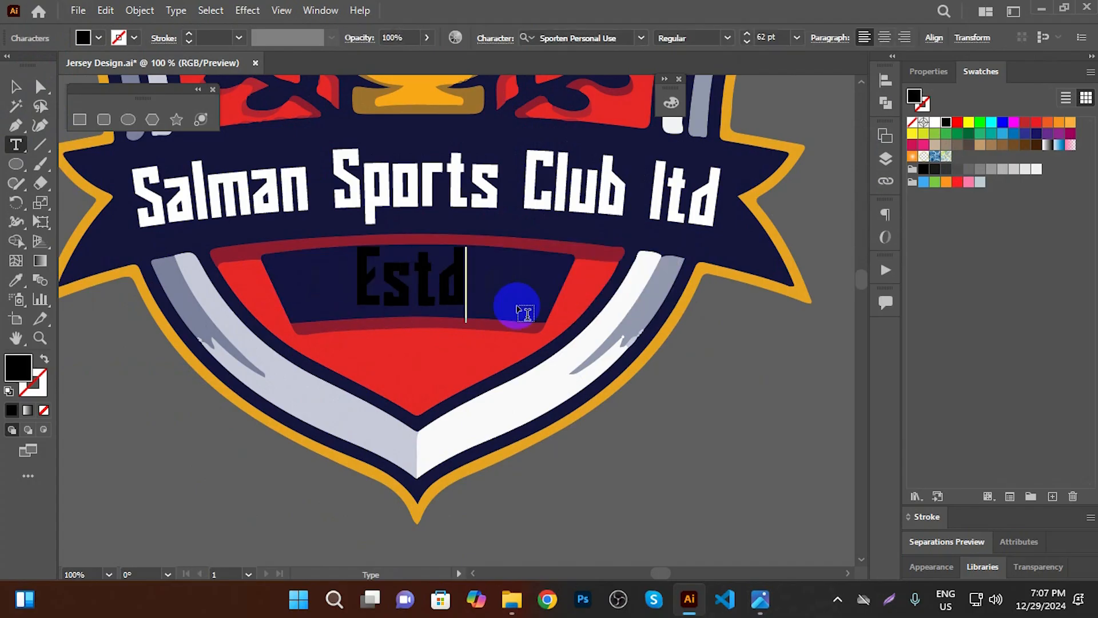
pyautogui.write(':')
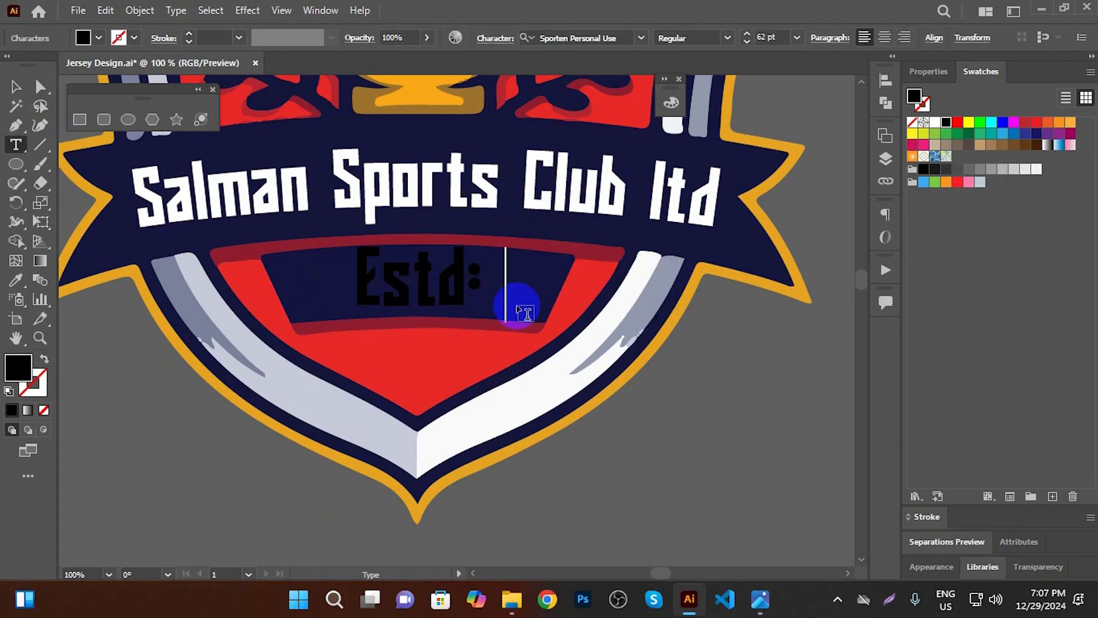
pyautogui.write('2005')
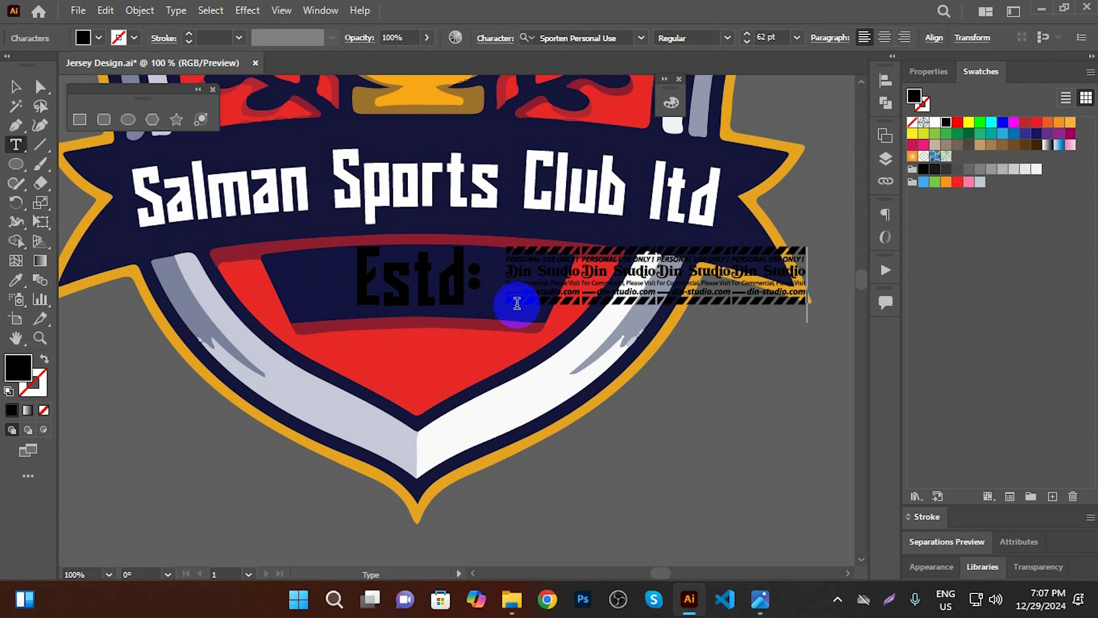
# Change the font of the year 2024 to Arial Narrow Bold
pyautogui.moveTo(522, 301); pyautogui.dragTo(801, 292)
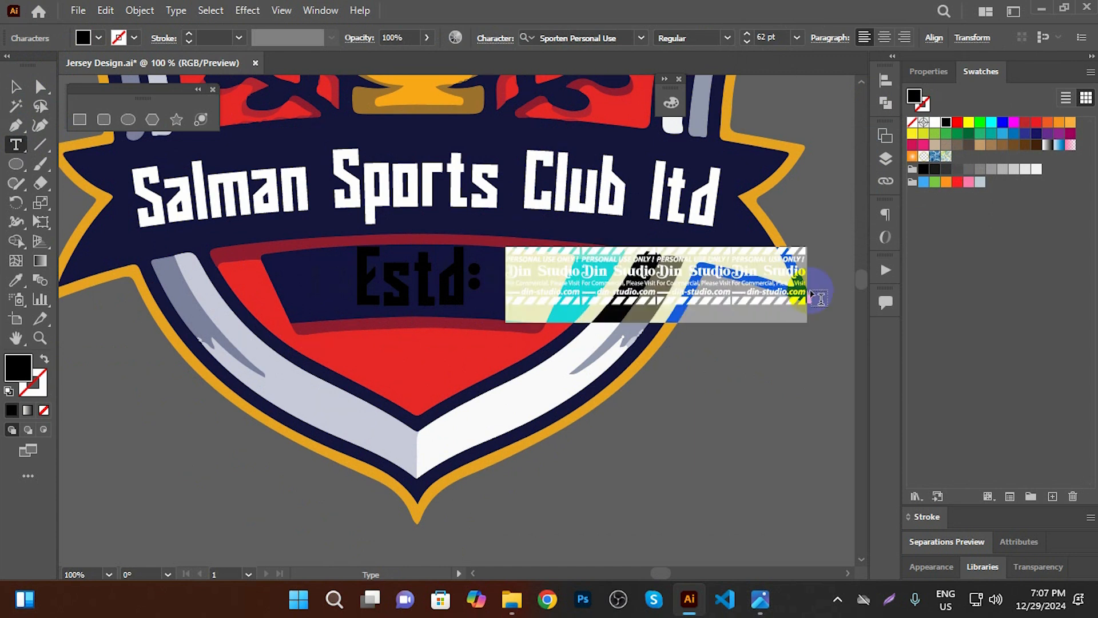
pyautogui.press('BackSpace')
pyautogui.hotkey('ctrl', 'z')
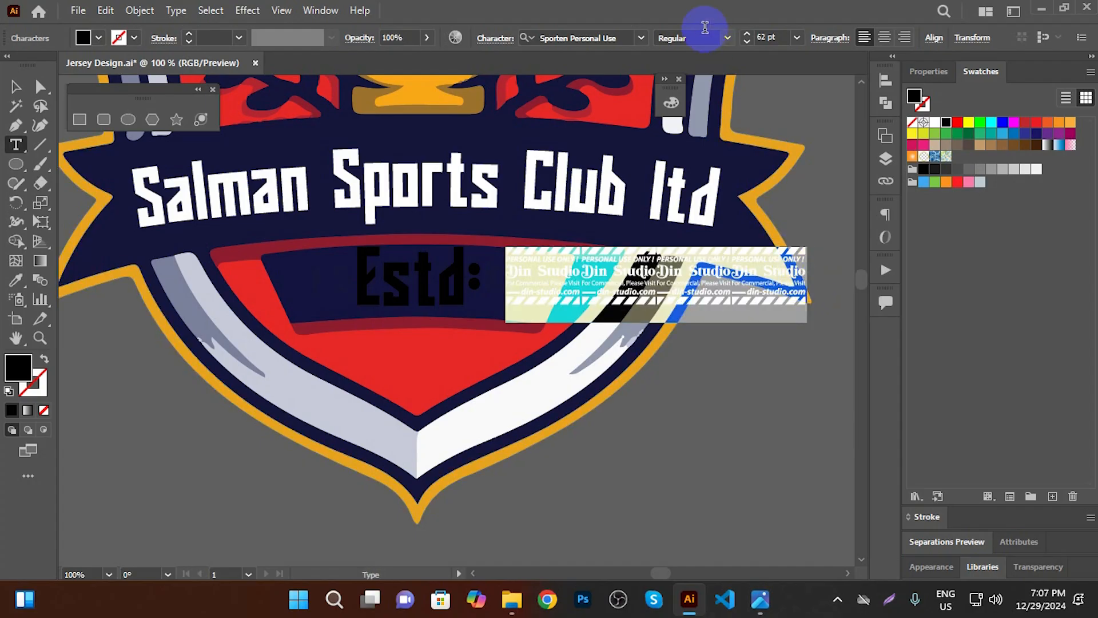
pyautogui.click(575, 31)
pyautogui.write('arial')
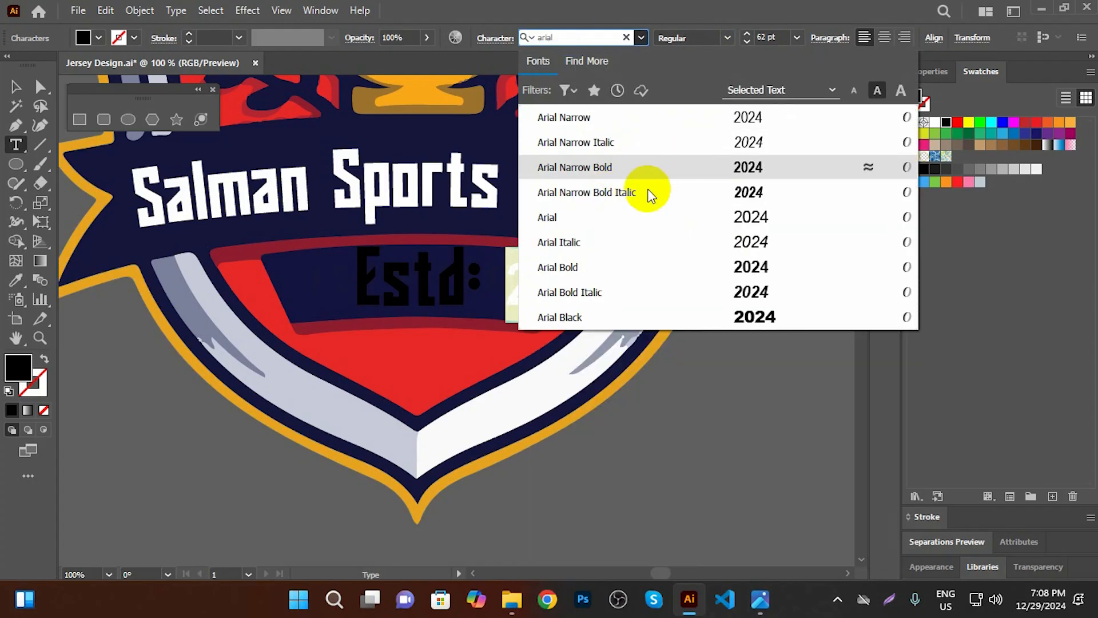
pyautogui.click(644, 167)
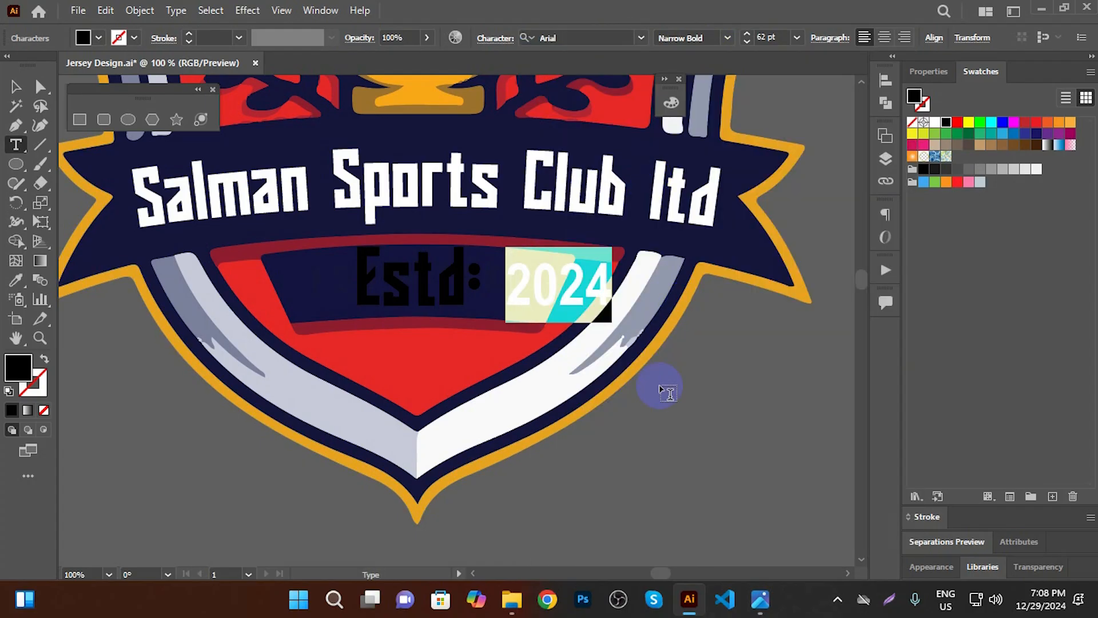
# Move the "Estd: 2024" text toward the middle of the dark panel and reduce its font size to 50 pt
pyautogui.click(7, 92)
pyautogui.click(625, 404)
pyautogui.moveTo(541, 294); pyautogui.dragTo(478, 294)
pyautogui.click(746, 41)
pyautogui.click(746, 41)
pyautogui.click(747, 41)
pyautogui.click(746, 41)
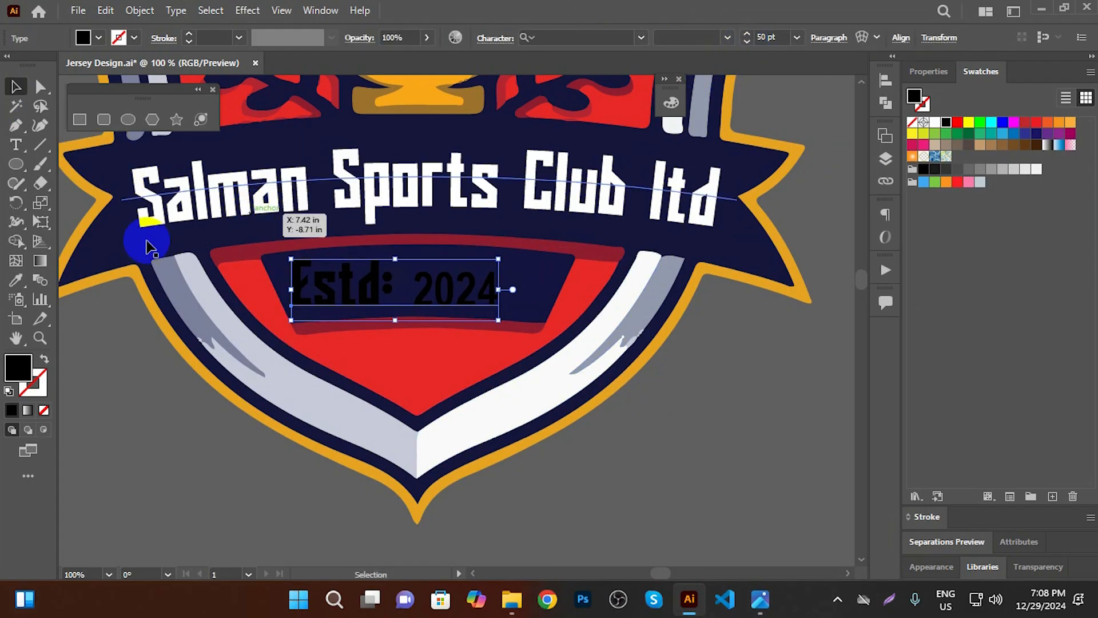
# Recolor the "Estd: 2024" text and the ribbon text with the gold sampled from the badge's outline, and deselect
pyautogui.click(15, 280)
pyautogui.click(166, 317)
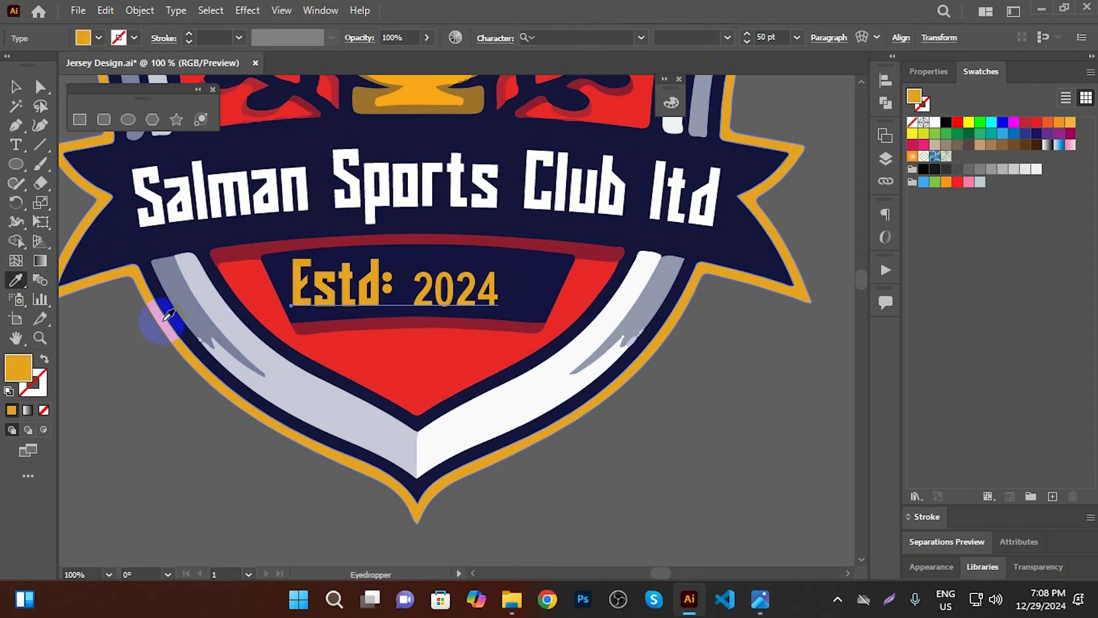
pyautogui.click(15, 87)
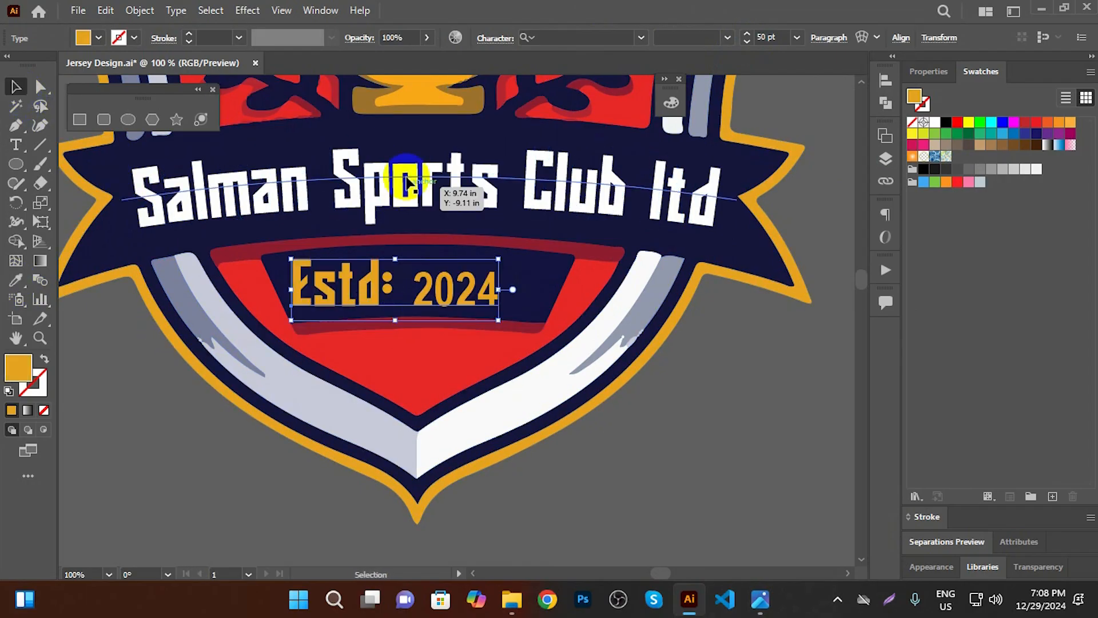
pyautogui.click(423, 183)
pyautogui.click(15, 279)
pyautogui.click(84, 281)
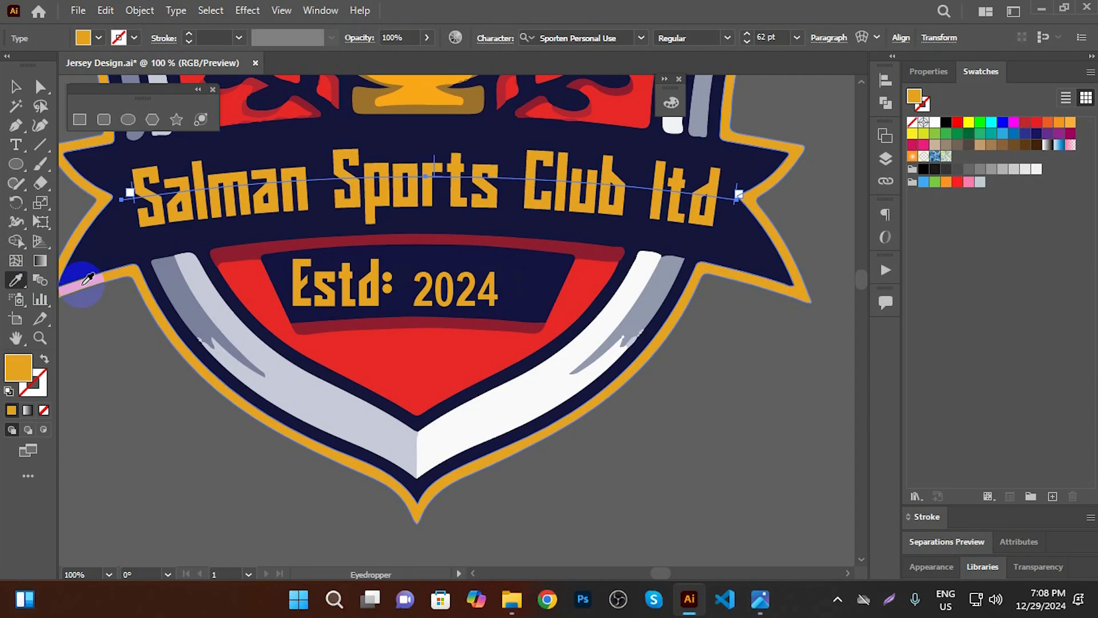
pyautogui.click(16, 87)
pyautogui.click(380, 386)
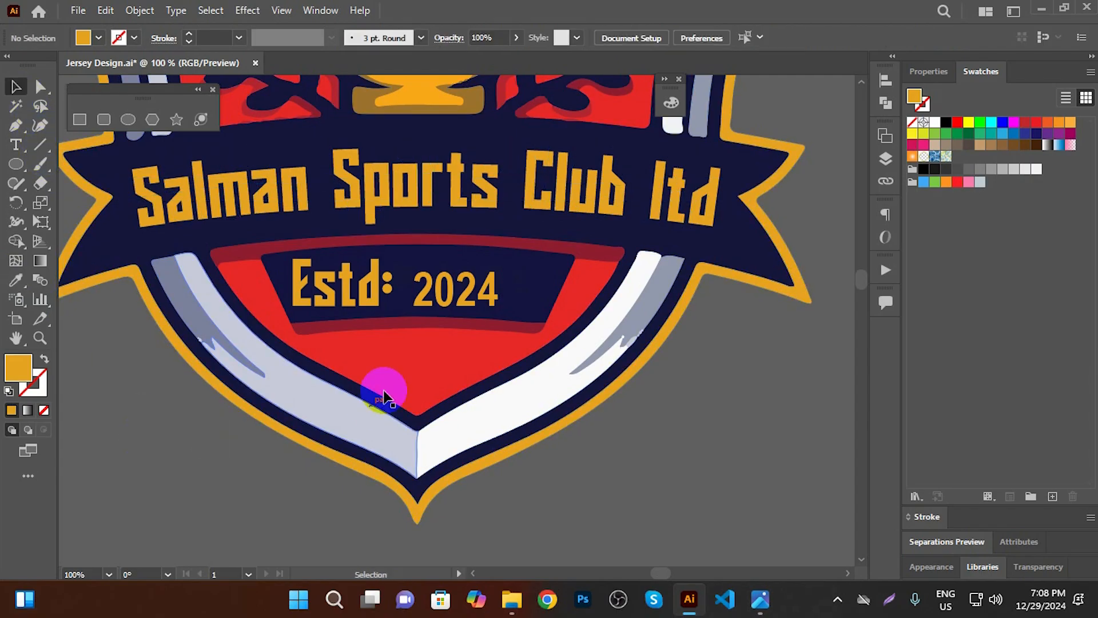
# Reposition the "Estd: 2024" text so it sits centered within the dark panel below the ribbon
pyautogui.scroll(-2, 379, 386)
pyautogui.scroll(2, 448, 349)
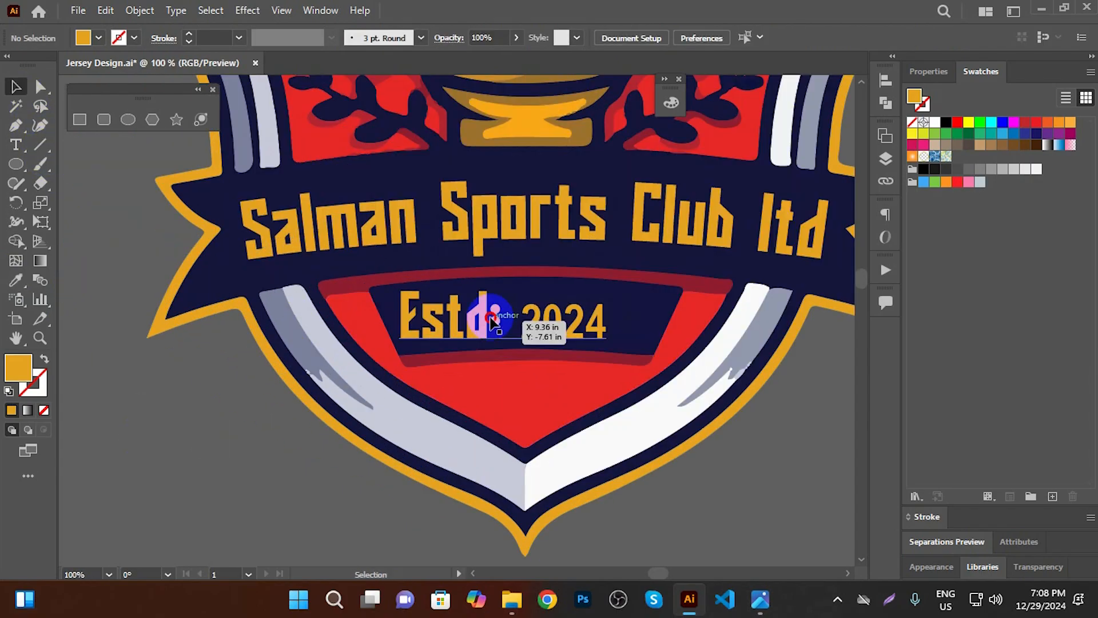
pyautogui.click(483, 309)
pyautogui.scroll(2, 596, 335)
pyautogui.moveTo(596, 334)
pyautogui.mouseDown()
pyautogui.moveTo(613, 314)
pyautogui.moveTo(564, 311)
pyautogui.moveTo(601, 317)
pyautogui.mouseUp()
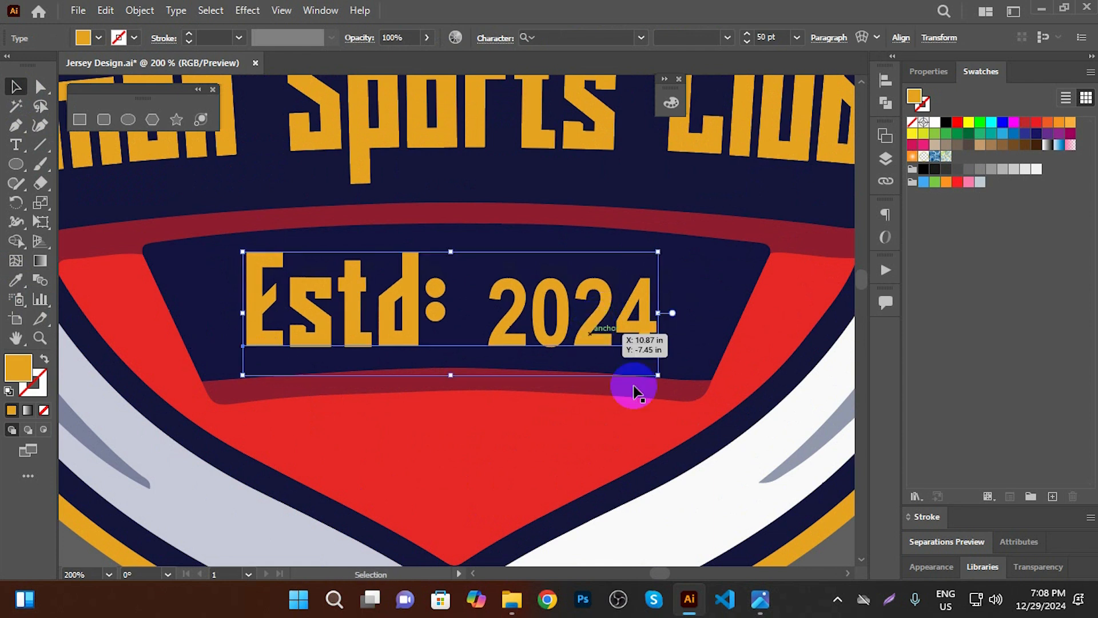
# Apply a horizontal Arc warp with a 7% bend to the "Estd: 2024" text, then enlarge it slightly and shift it down
pyautogui.press('space')
pyautogui.moveTo(701, 485); pyautogui.dragTo(681, 482)
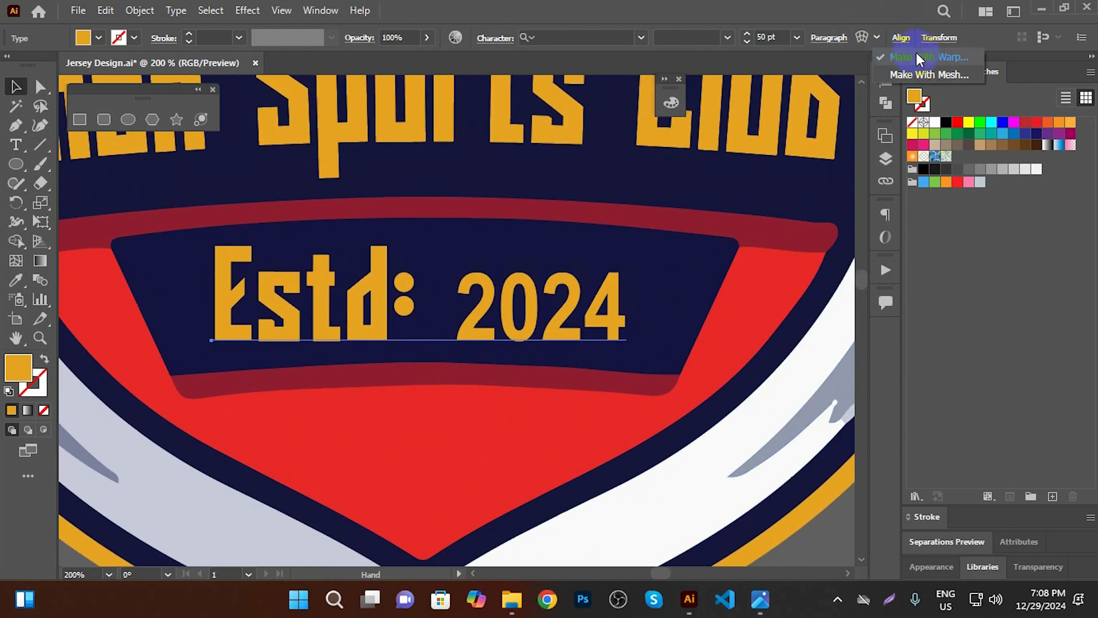
pyautogui.click(862, 39)
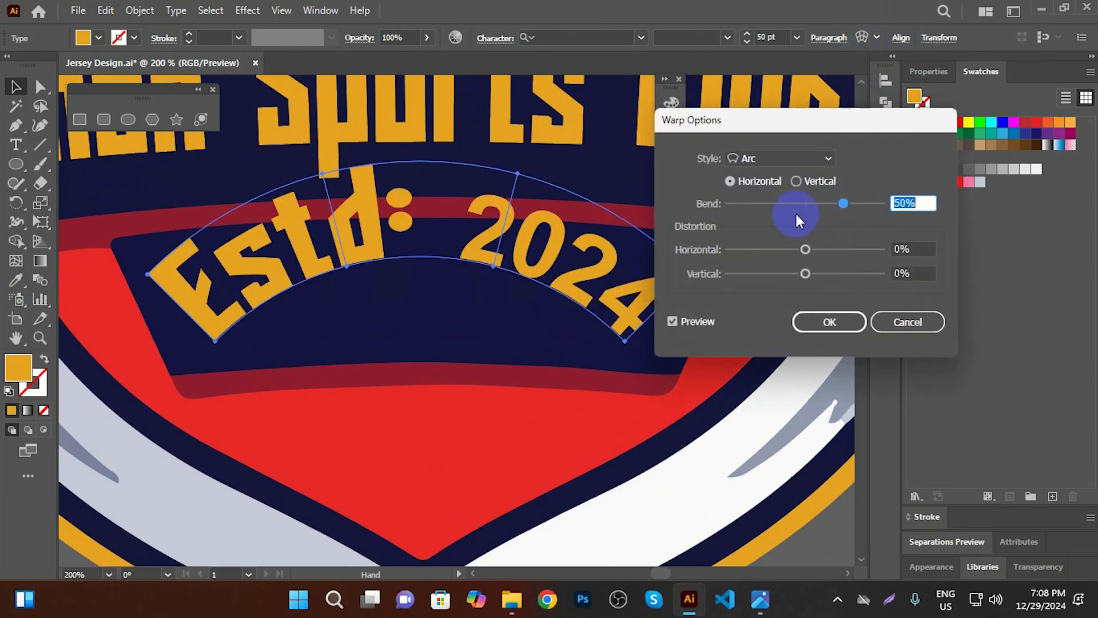
pyautogui.moveTo(820, 200); pyautogui.dragTo(812, 200)
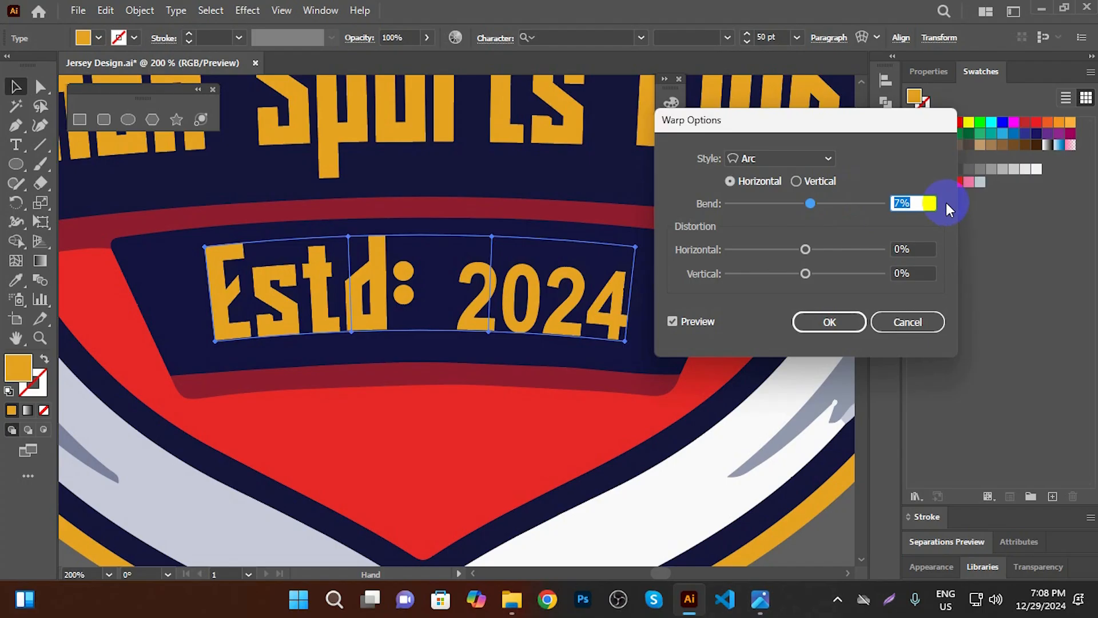
pyautogui.click(823, 322)
pyautogui.moveTo(634, 235); pyautogui.dragTo(649, 231)
pyautogui.hotkey('shift', 'Down')
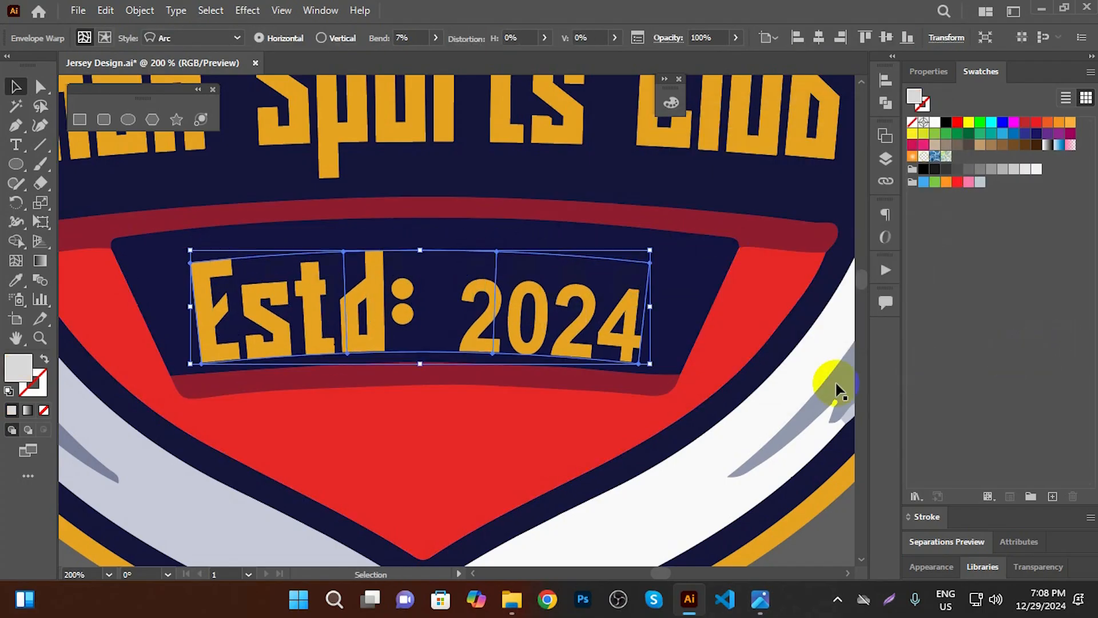
# Set the keyboard increment to 10 px, nudge the warped "Estd: 2024" text up within the dark panel, and deselect it
pyautogui.press('a')
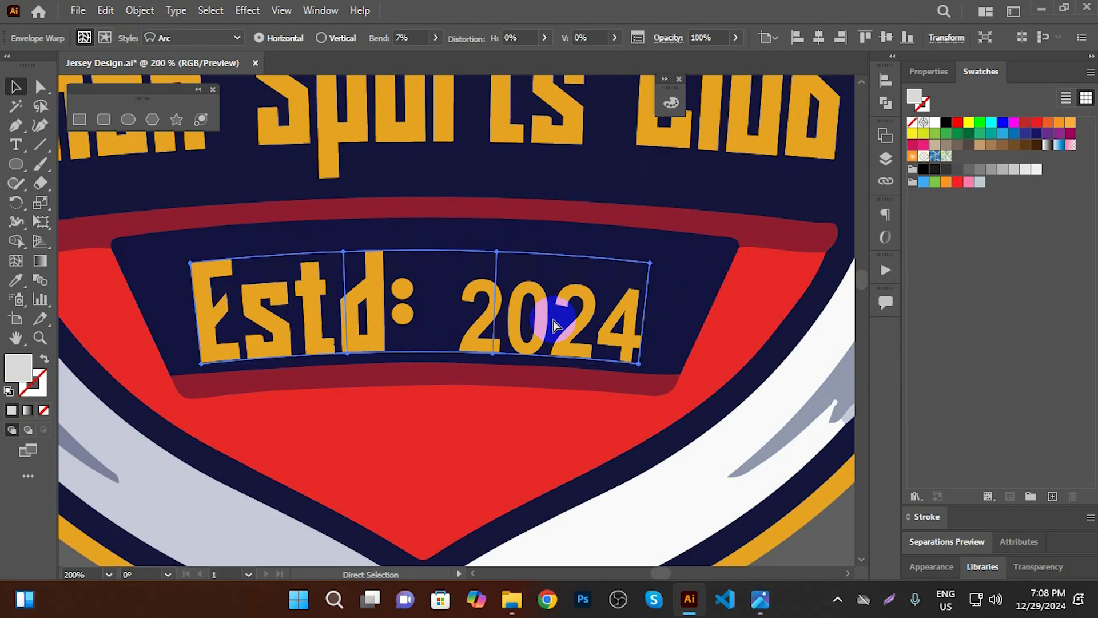
pyautogui.hotkey('ctrl', 'k')
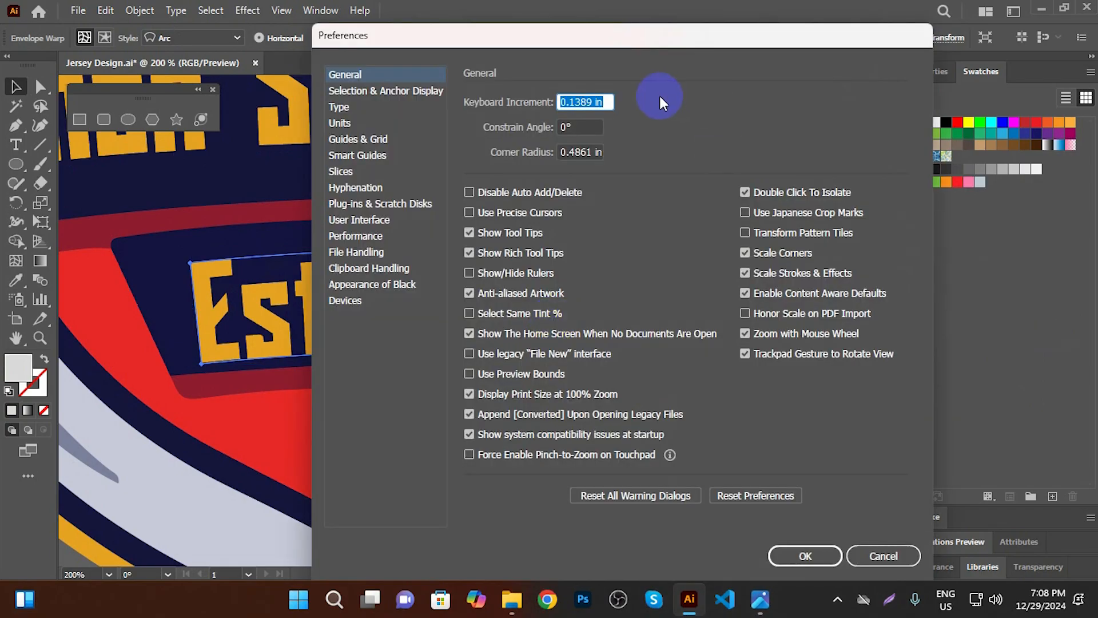
pyautogui.write('10px')
pyautogui.press('Return')
pyautogui.press('v')
pyautogui.press('Up')
pyautogui.press('Up')
pyautogui.press('Down')
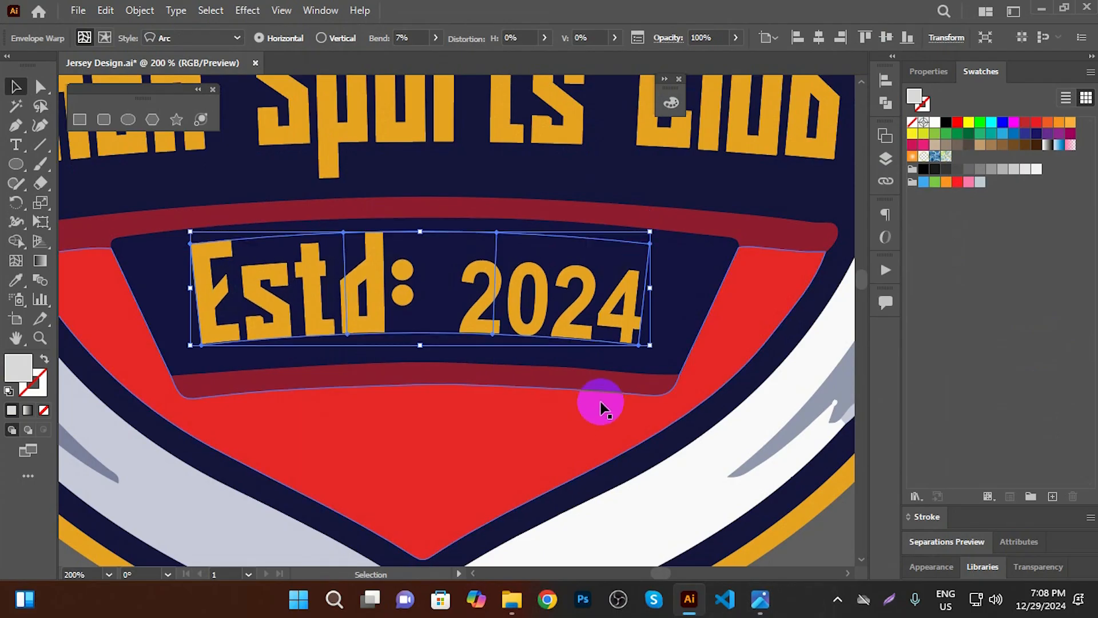
pyautogui.scroll(-3, 429, 323)
pyautogui.click(753, 288)
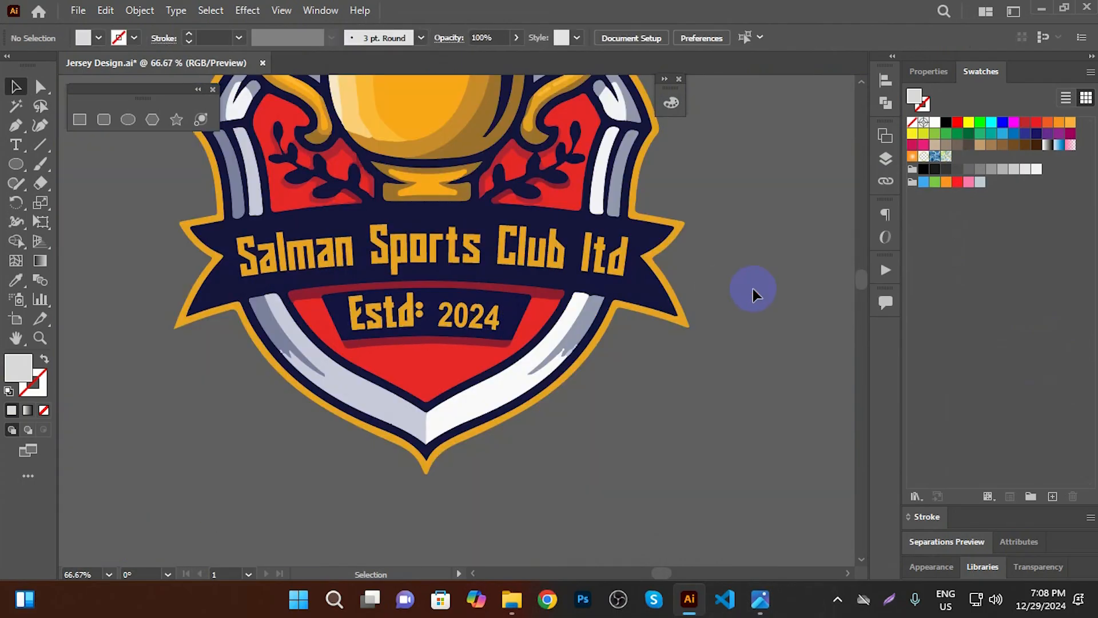
# Try to shift the warped "Estd: 2024" text slightly lower by hand, and undo each attempt
pyautogui.scroll(3, 366, 335)
pyautogui.scroll(2, 497, 235)
pyautogui.moveTo(497, 204); pyautogui.dragTo(498, 212)
pyautogui.scroll(-5, 461, 248)
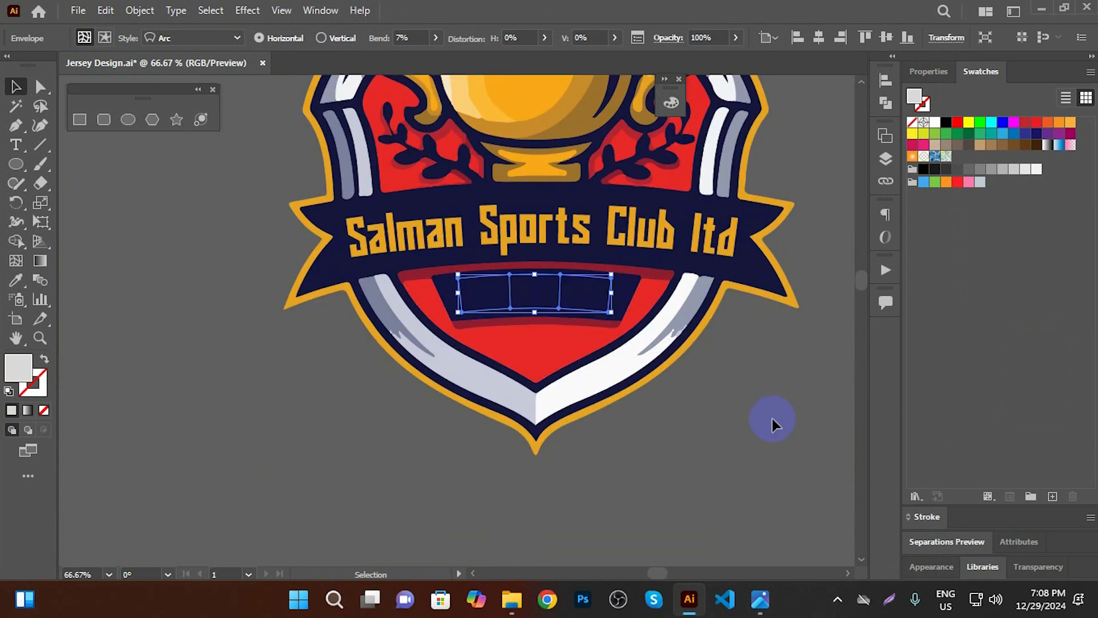
pyautogui.click(772, 424)
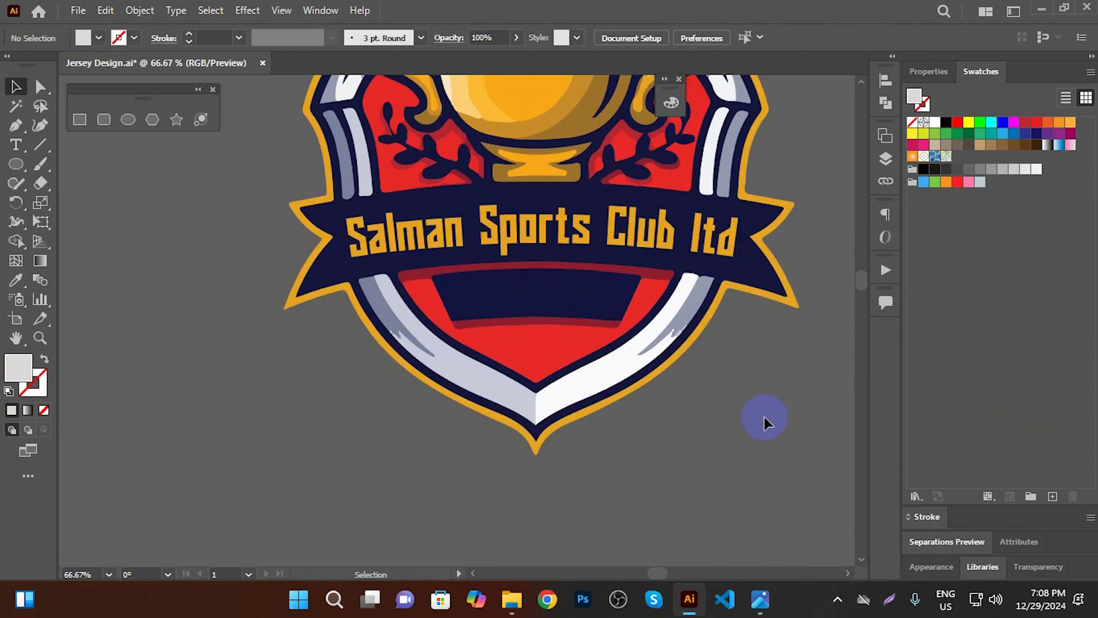
pyautogui.hotkey('ctrl', 'z')
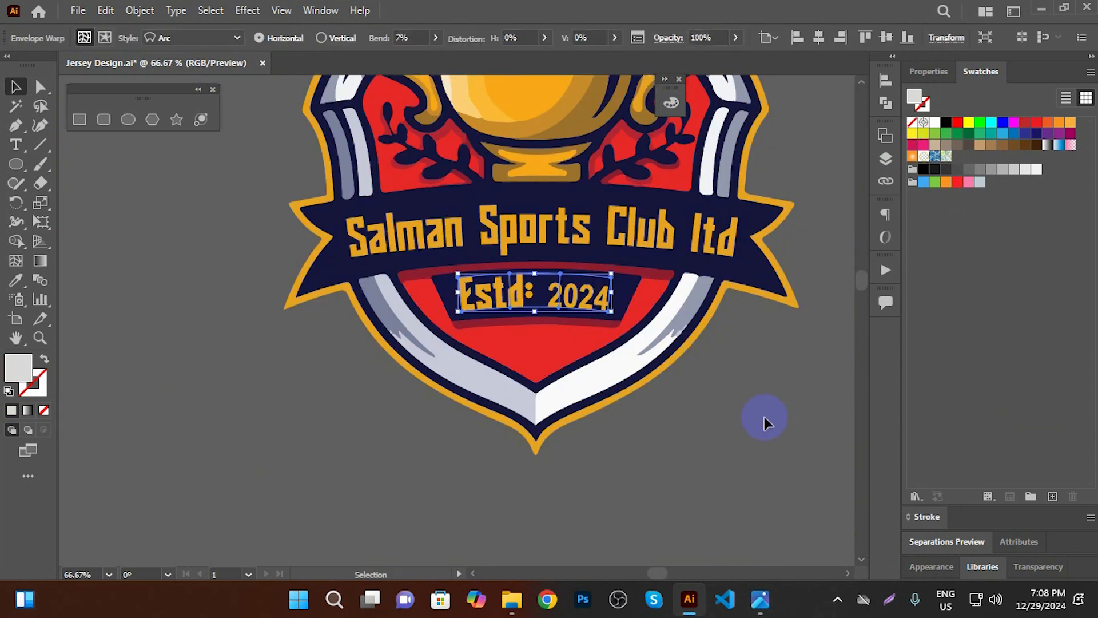
pyautogui.scroll(2, 563, 304)
pyautogui.scroll(2, 563, 304)
pyautogui.scroll(1, 490, 289)
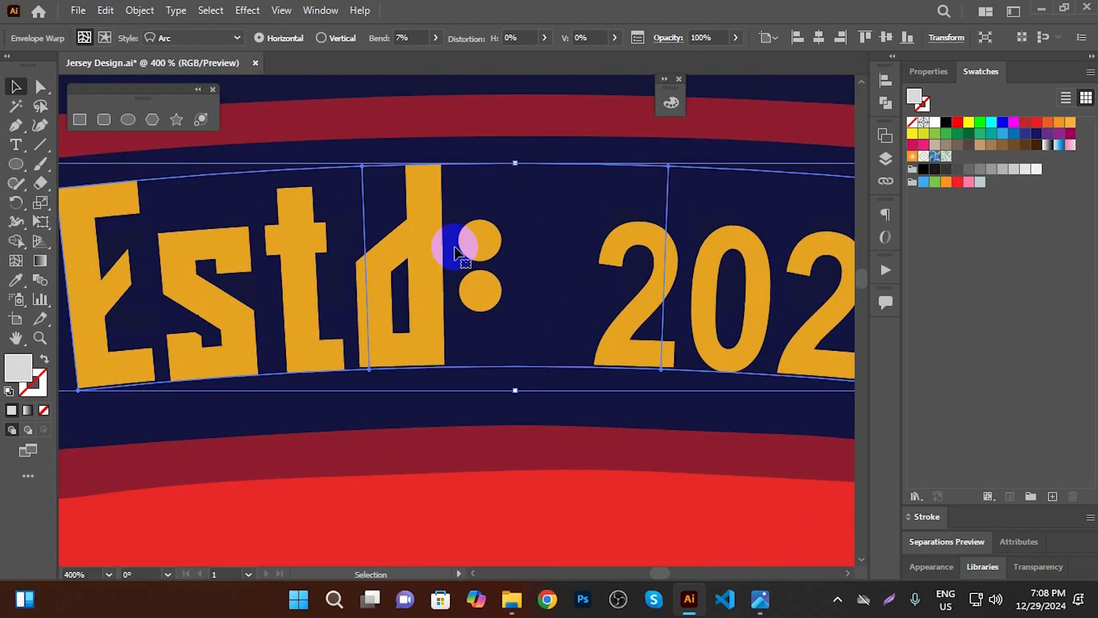
pyautogui.scroll(-1, 427, 212)
pyautogui.moveTo(425, 219); pyautogui.dragTo(424, 223)
pyautogui.hotkey('ctrl', 'z')
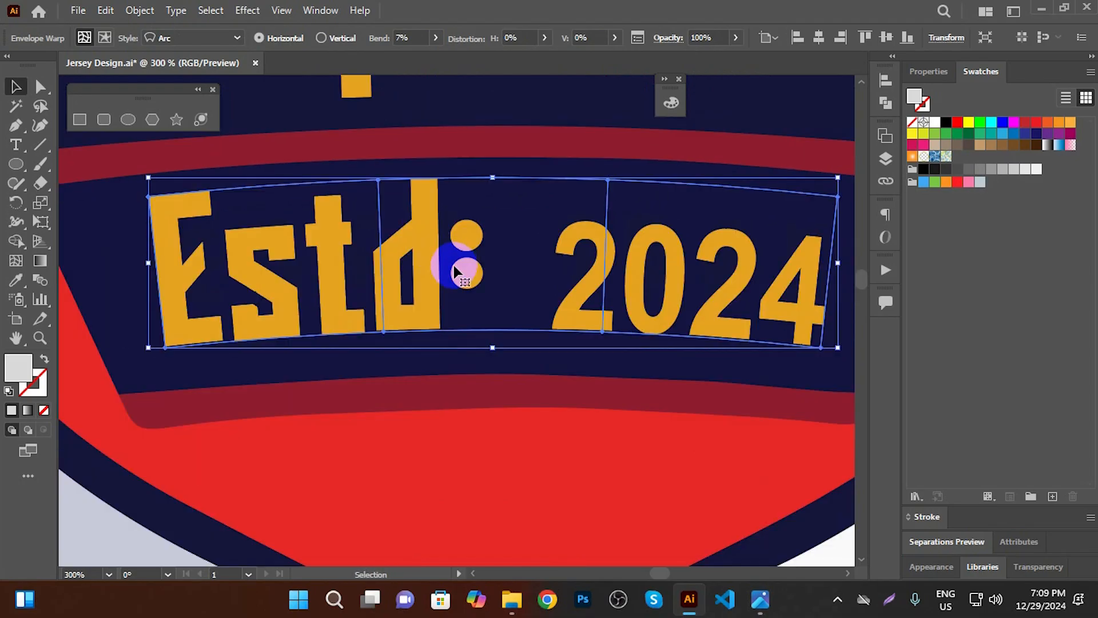
# Set the keyboard increment to 1 px, nudge the warped "Estd: 2024" text down slightly, and save the document
pyautogui.scroll(2, 396, 236)
pyautogui.scroll(-1, 454, 211)
pyautogui.hotkey('ctrl', 'k')
pyautogui.write('1px')
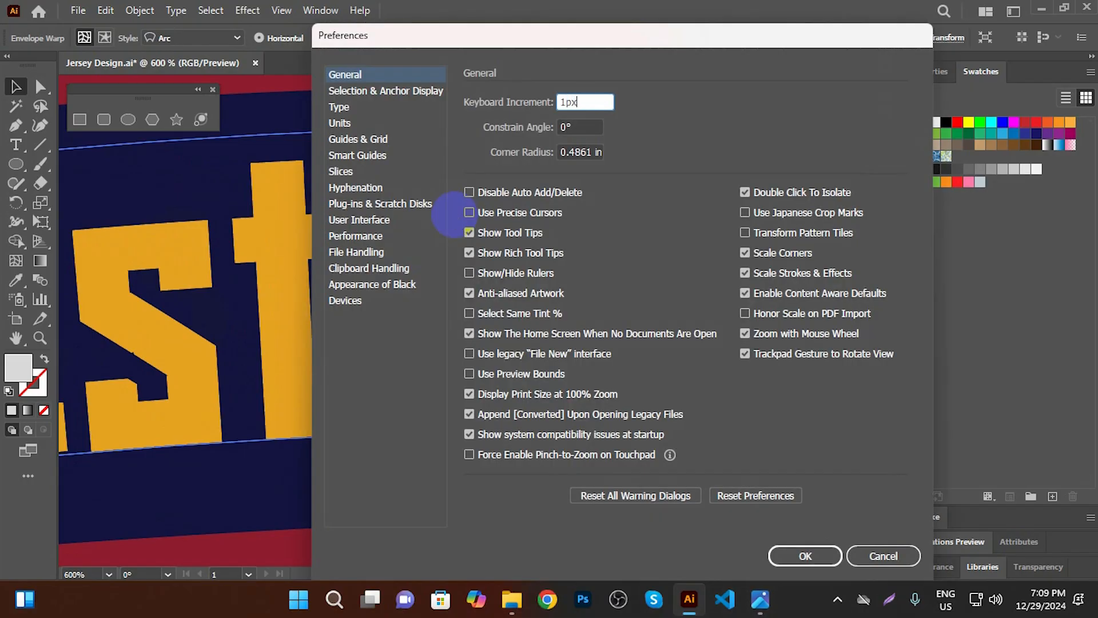
pyautogui.press('Return')
pyautogui.scroll(-2, 572, 326)
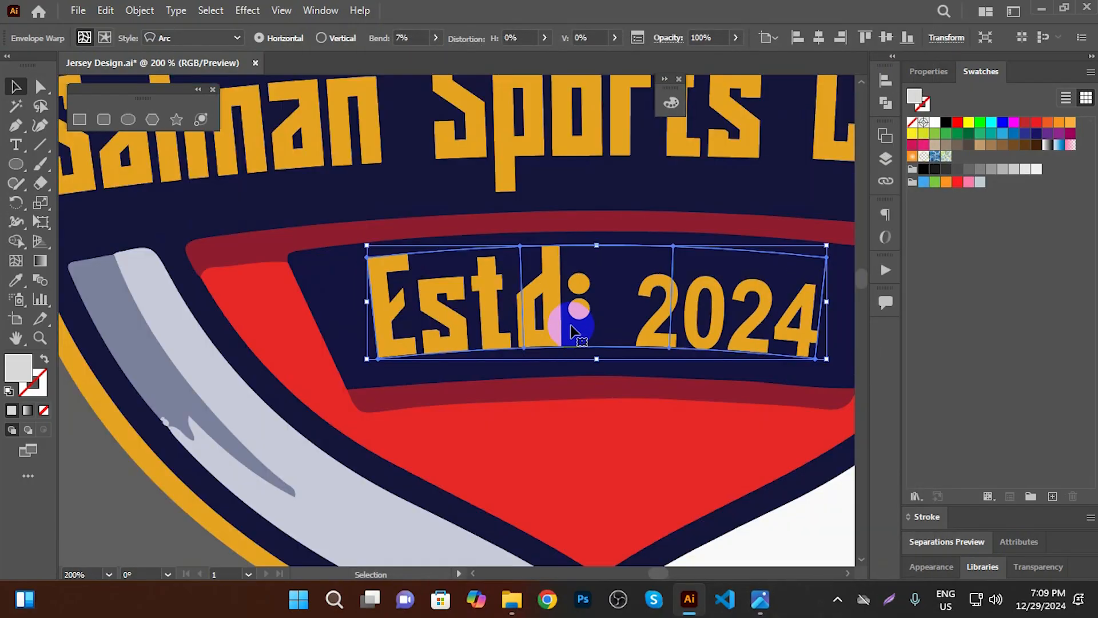
pyautogui.press('Down')
pyautogui.press('Down')
pyautogui.scroll(-5, 472, 364)
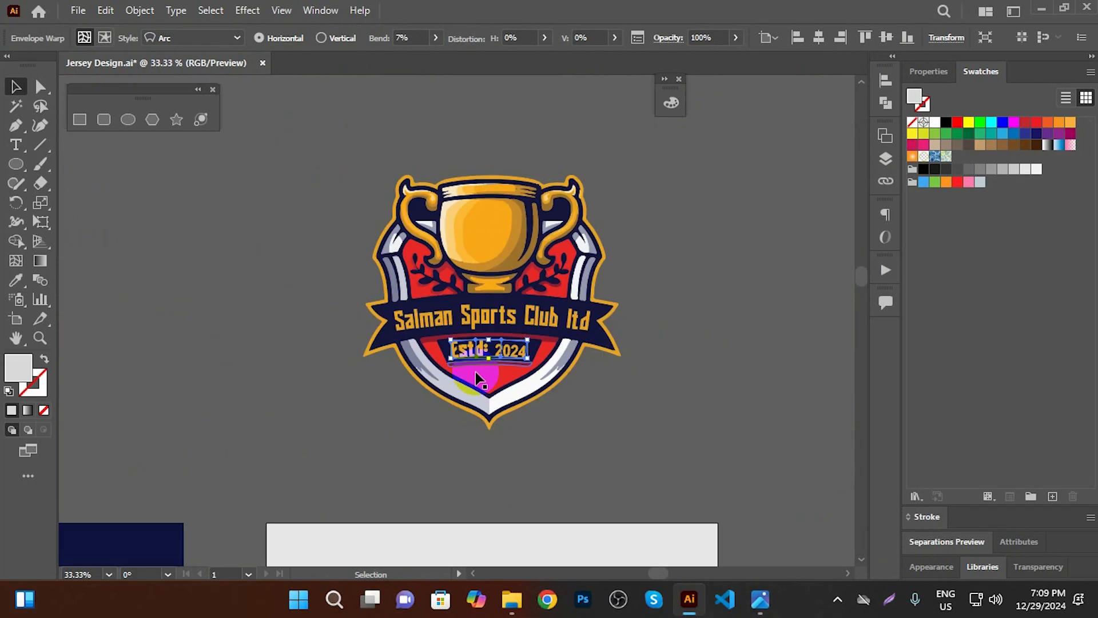
pyautogui.click(656, 405)
pyautogui.hotkey('ctrl', 's')
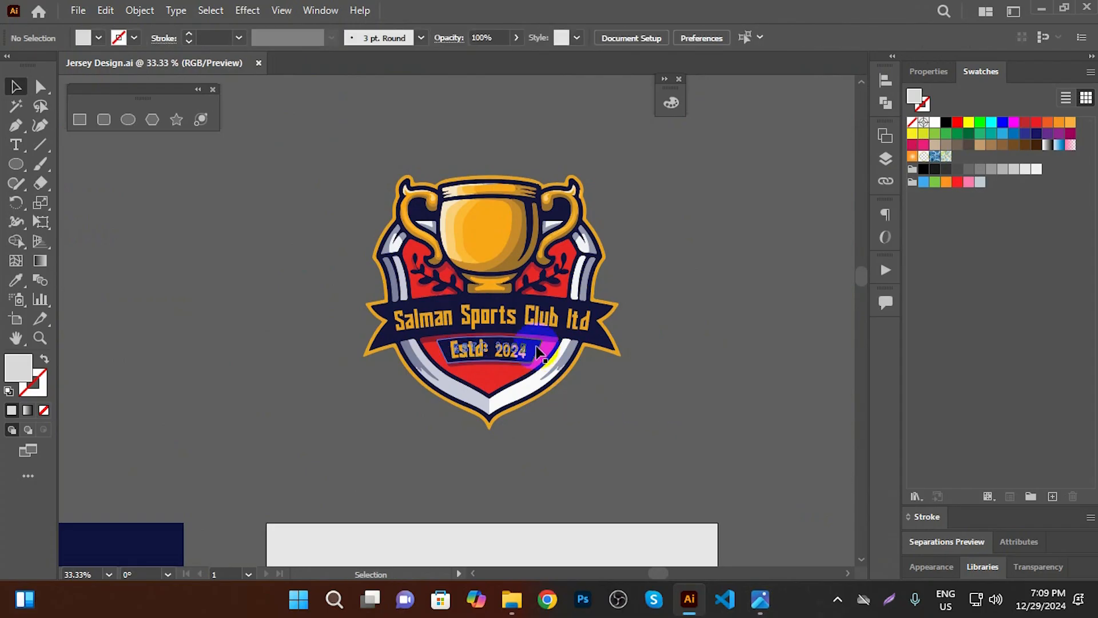
# Group all parts of the finished trophy logo and move the group onto the front jersey panel
pyautogui.scroll(-2, 537, 346)
pyautogui.moveTo(685, 454); pyautogui.dragTo(595, 250)
pyautogui.hotkey('ctrl', 'g')
pyautogui.click(622, 422)
pyautogui.click(490, 131)
pyautogui.moveTo(490, 131); pyautogui.dragTo(483, 358)
# Scale the logo down and center it horizontally on the front panel over the grey shape's lower edge, then save
pyautogui.hotkey('ctrl', '=')
pyautogui.hotkey('ctrl', '=')
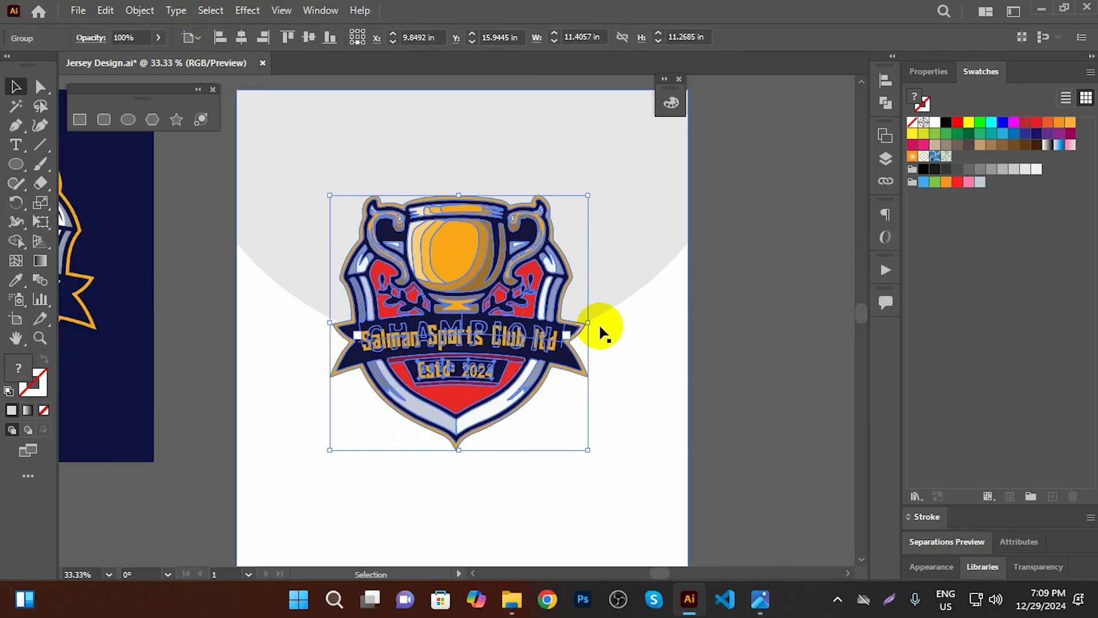
pyautogui.hotkey('ctrl', '-')
pyautogui.hotkey('ctrl', '-')
pyautogui.click(574, 169)
pyautogui.scroll(3, 466, 318)
pyautogui.moveTo(482, 323); pyautogui.dragTo(479, 324)
pyautogui.click(398, 38)
pyautogui.click(241, 38)
pyautogui.scroll(-3, 463, 318)
pyautogui.click(613, 249)
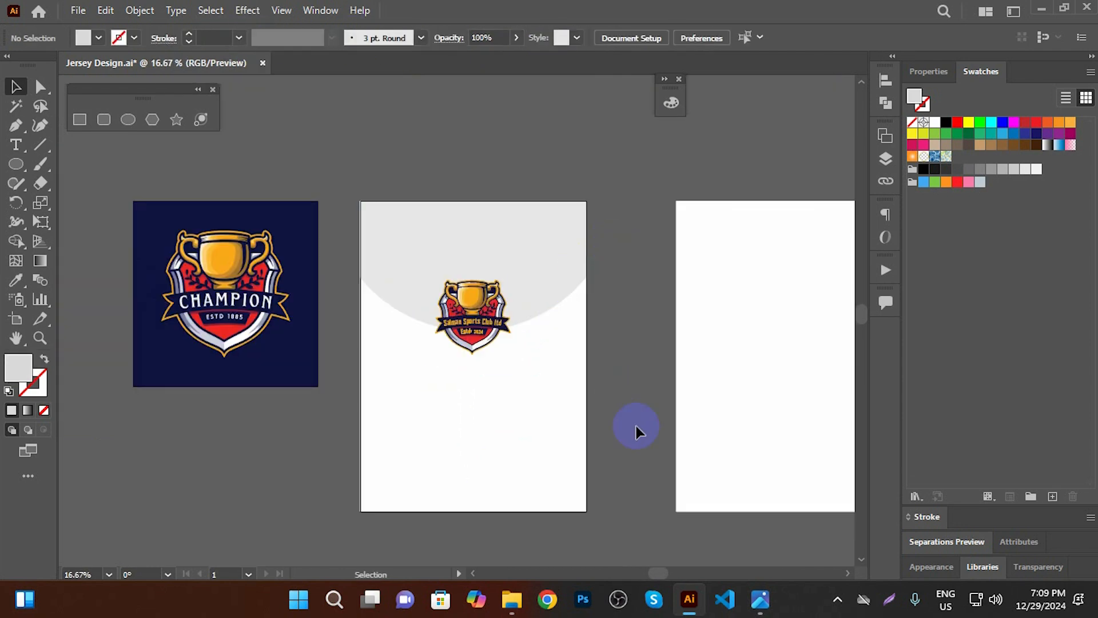
pyautogui.hotkey('ctrl', 's')
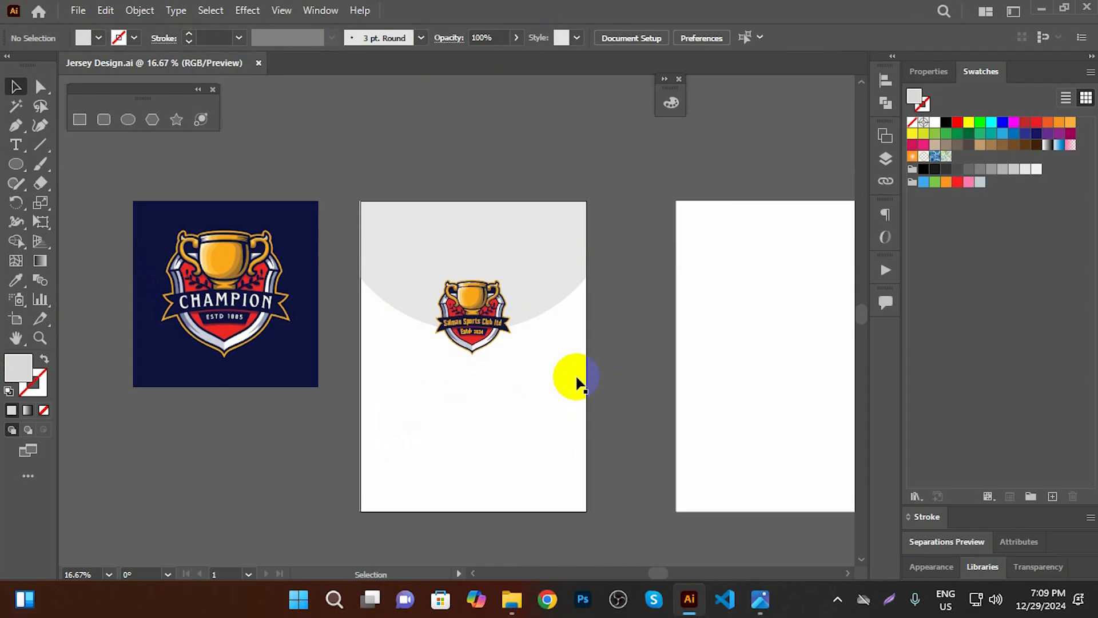
# Draw a curved open path with the Pen tool from above the front panel's upper-left area down to the logo's ribbon
pyautogui.click(16, 127)
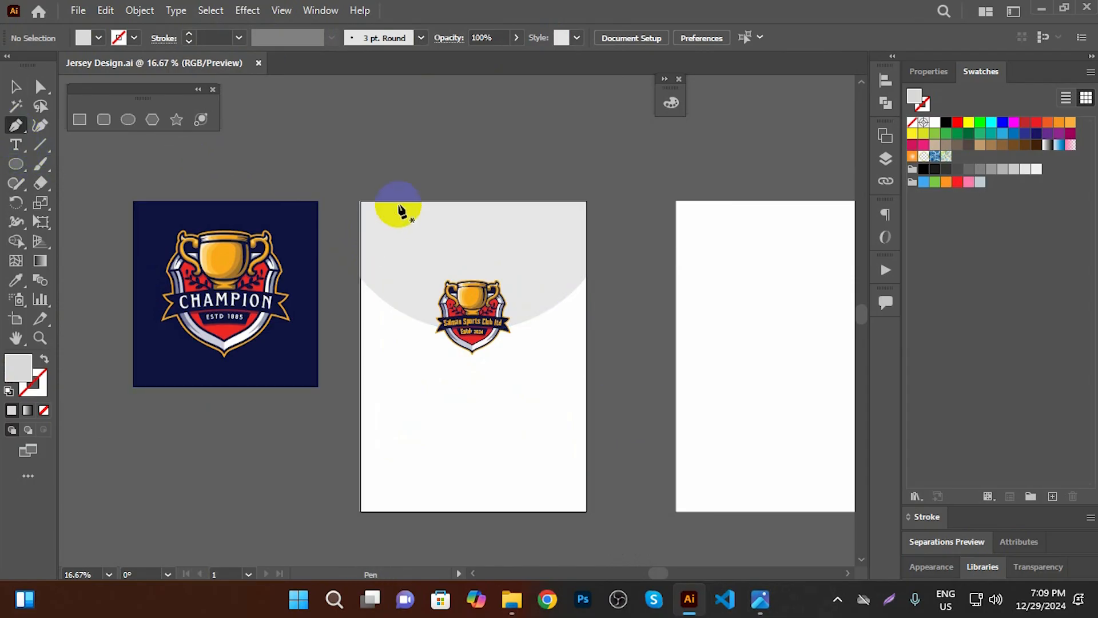
pyautogui.click(401, 175)
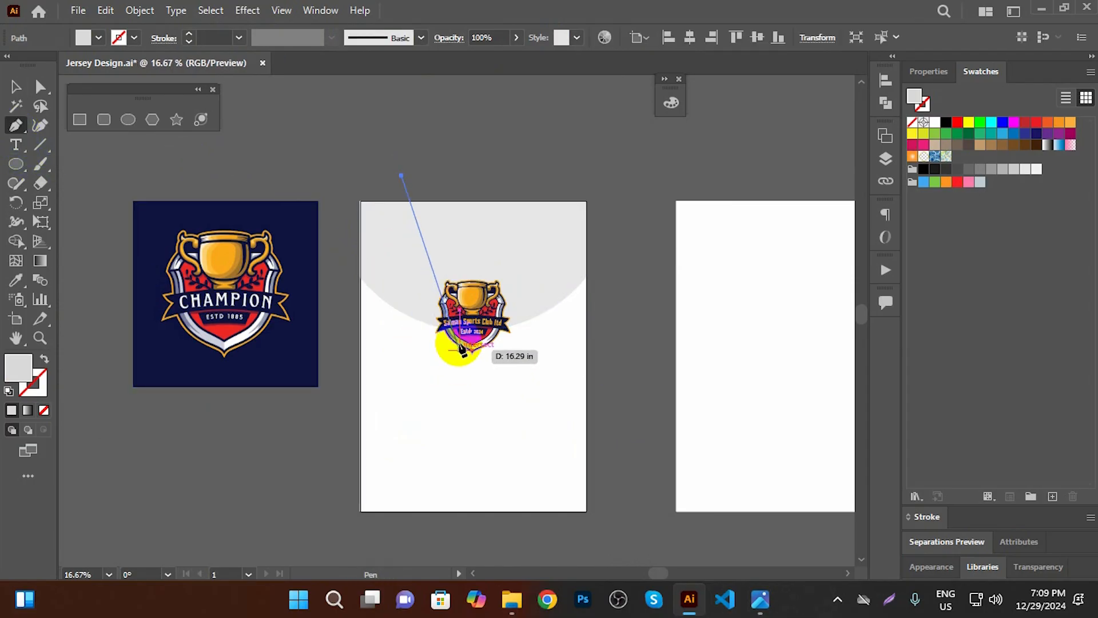
pyautogui.moveTo(463, 321); pyautogui.dragTo(536, 373)
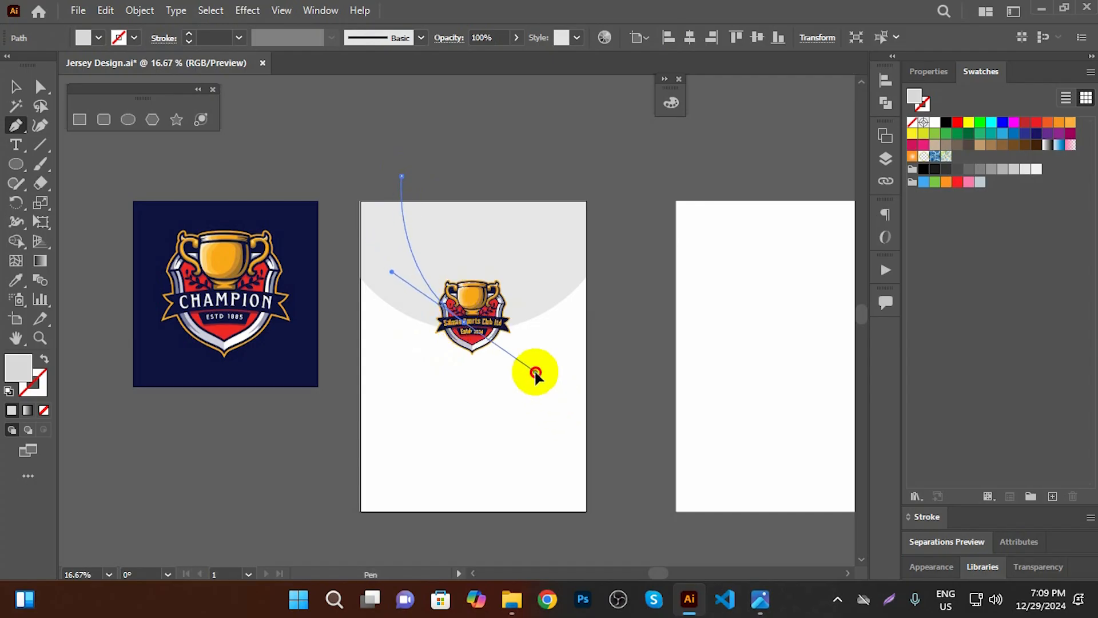
pyautogui.press('v')
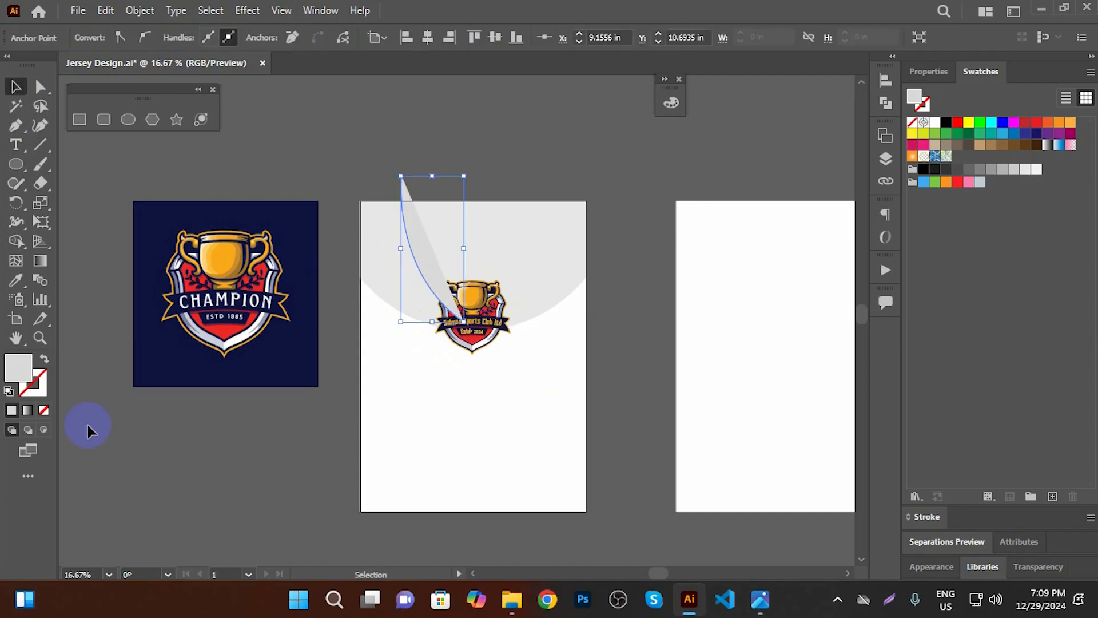
# Remove the curved path's fill and color its stroke with the gold sampled from the original logo's trophy
pyautogui.click(44, 358)
pyautogui.click(37, 377)
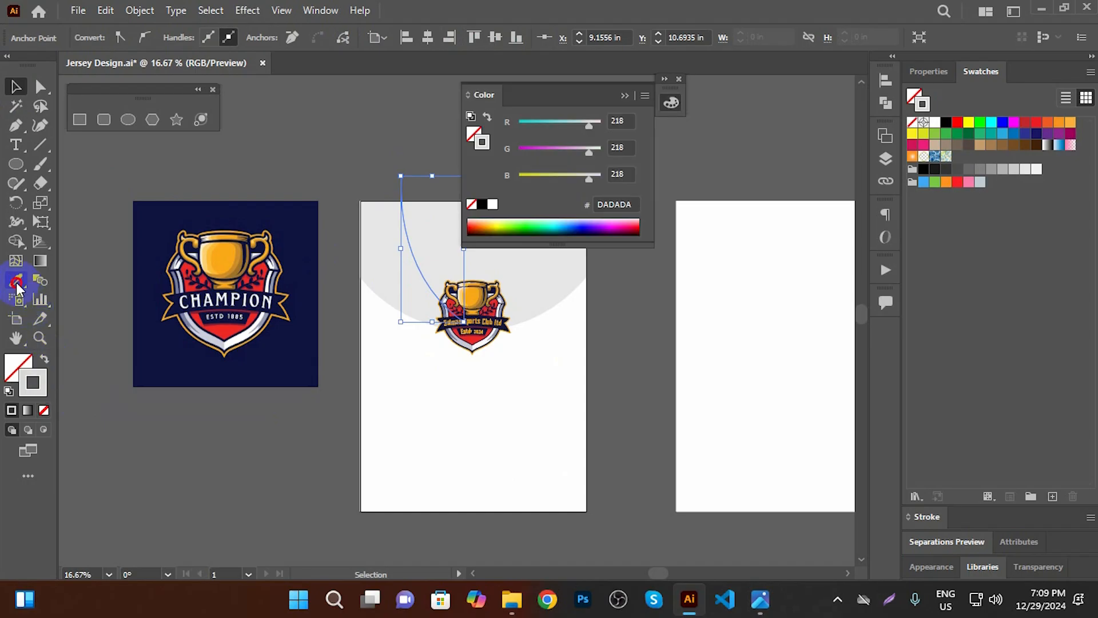
pyautogui.click(17, 281)
pyautogui.click(222, 251)
pyautogui.scroll(2, 508, 277)
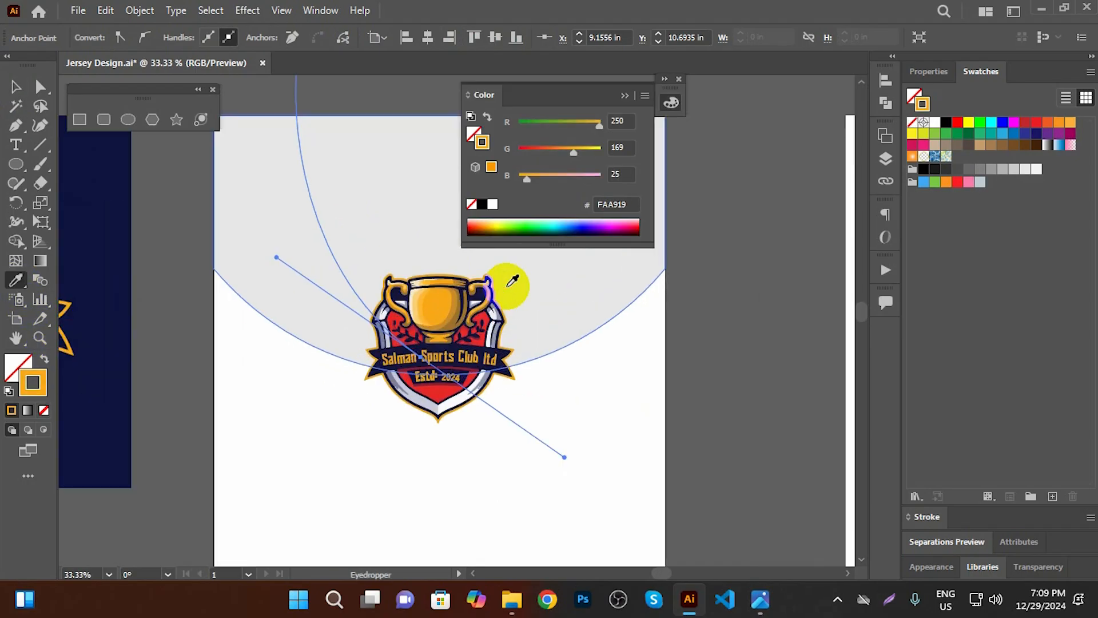
# Select the gold curved path and increase its stroke weight to 100 pt
pyautogui.click(16, 86)
pyautogui.click(343, 82)
pyautogui.click(296, 94)
pyautogui.click(189, 36)
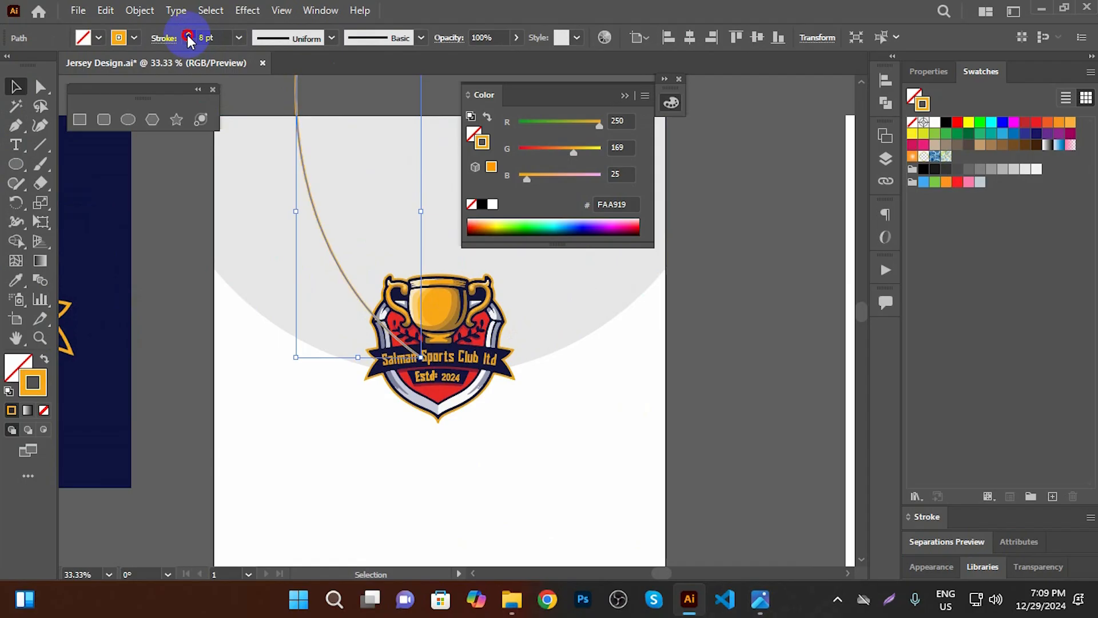
pyautogui.click(188, 36)
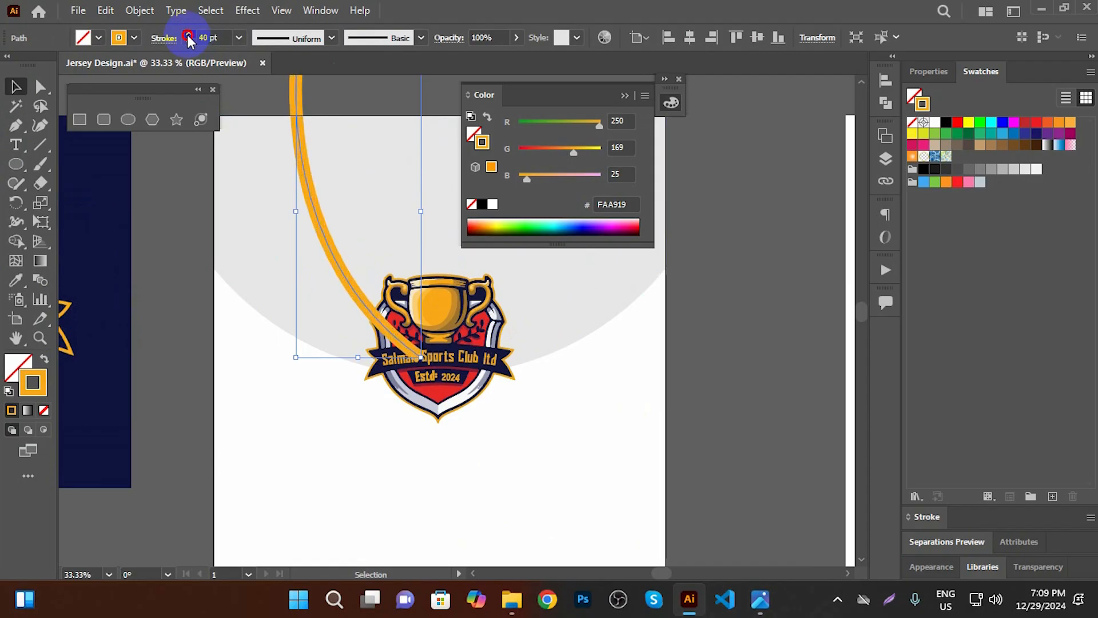
pyautogui.click(188, 37)
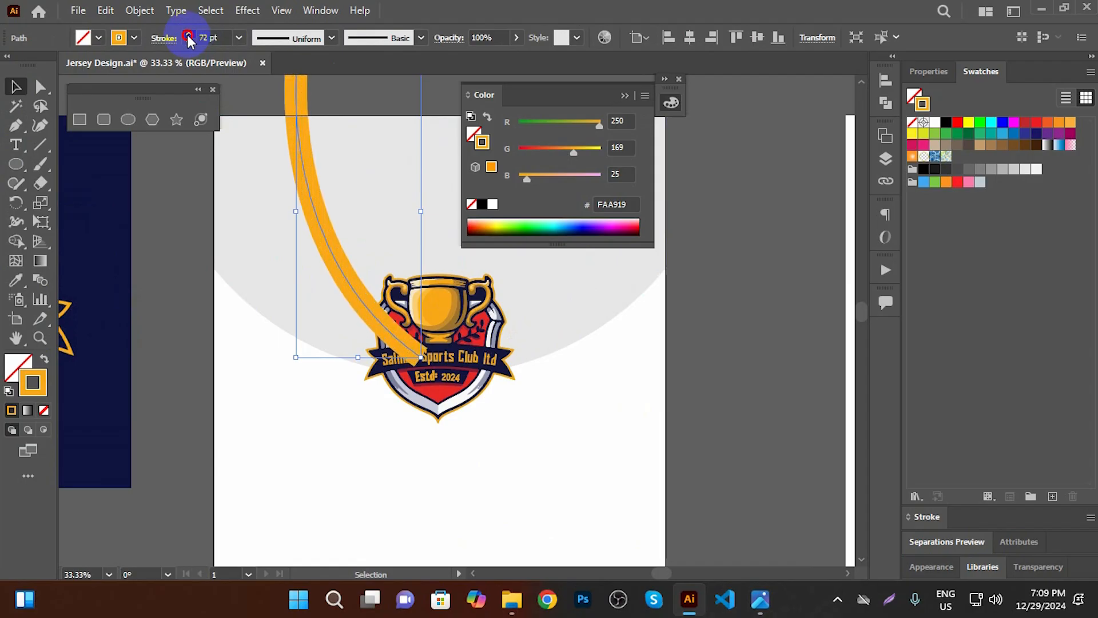
pyautogui.click(188, 37)
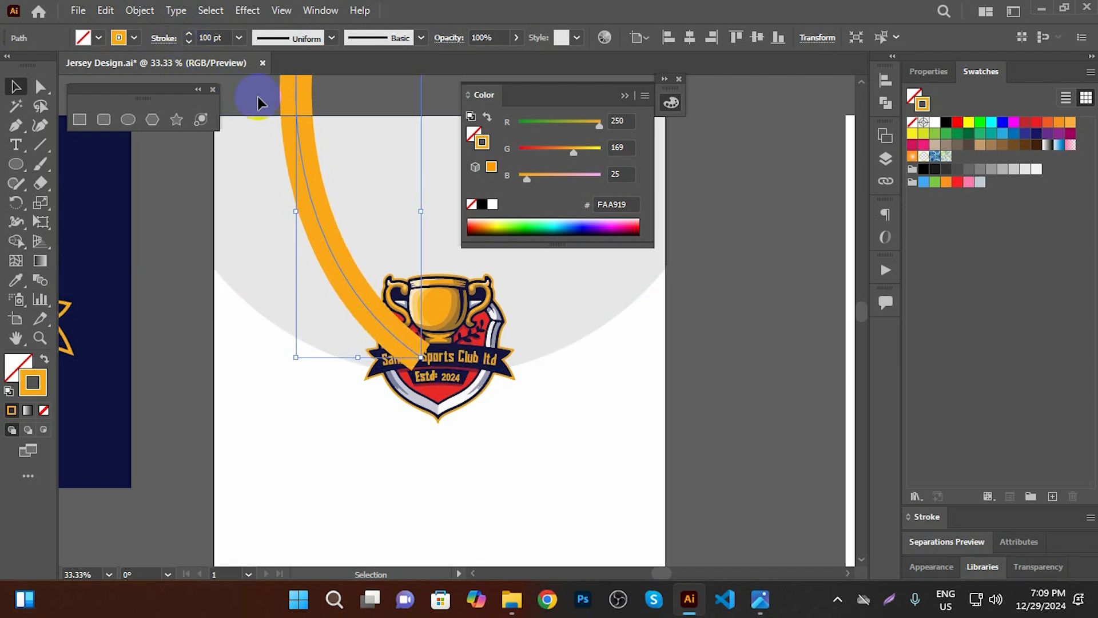
# Apply the triangular width profile to the gold stroke so it tapers toward the logo
pyautogui.click(625, 95)
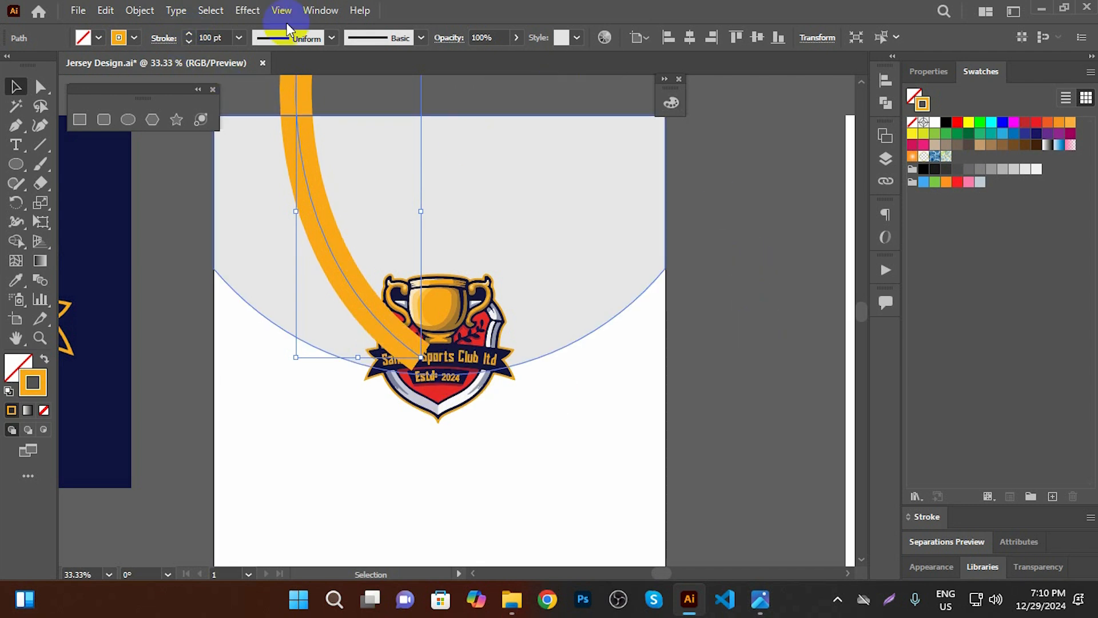
pyautogui.click(335, 44)
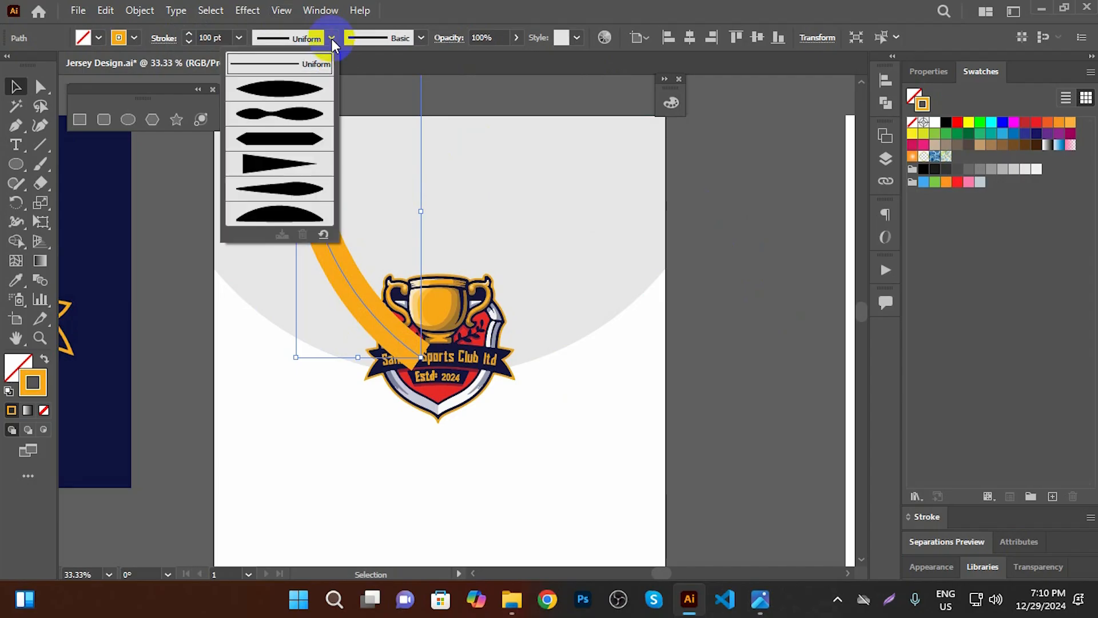
pyautogui.click(289, 167)
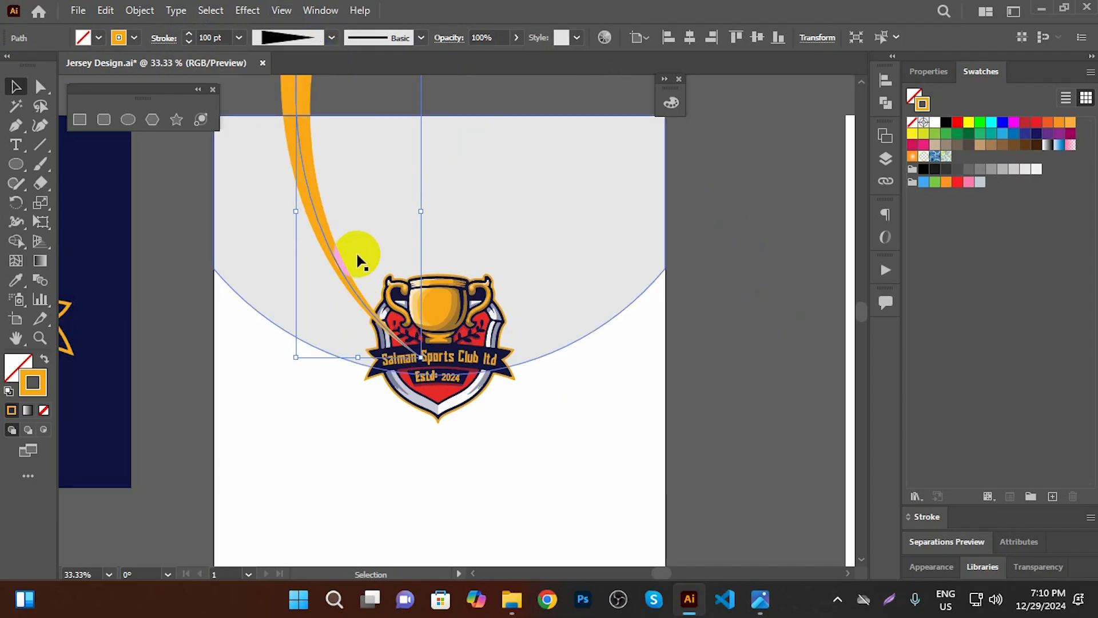
# Move the tapered stroke's upper anchor point straight down about 1.89 in, close to the front panel's top edge
pyautogui.scroll(-2, 358, 255)
pyautogui.scroll(2, 329, 159)
pyautogui.click(39, 89)
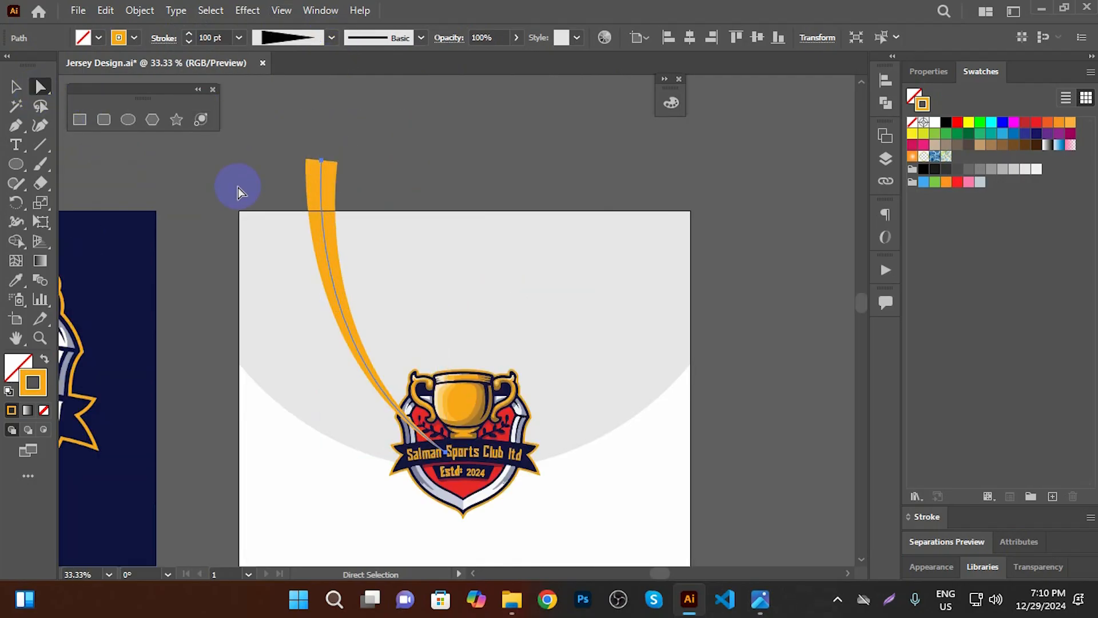
pyautogui.moveTo(320, 174); pyautogui.dragTo(325, 204)
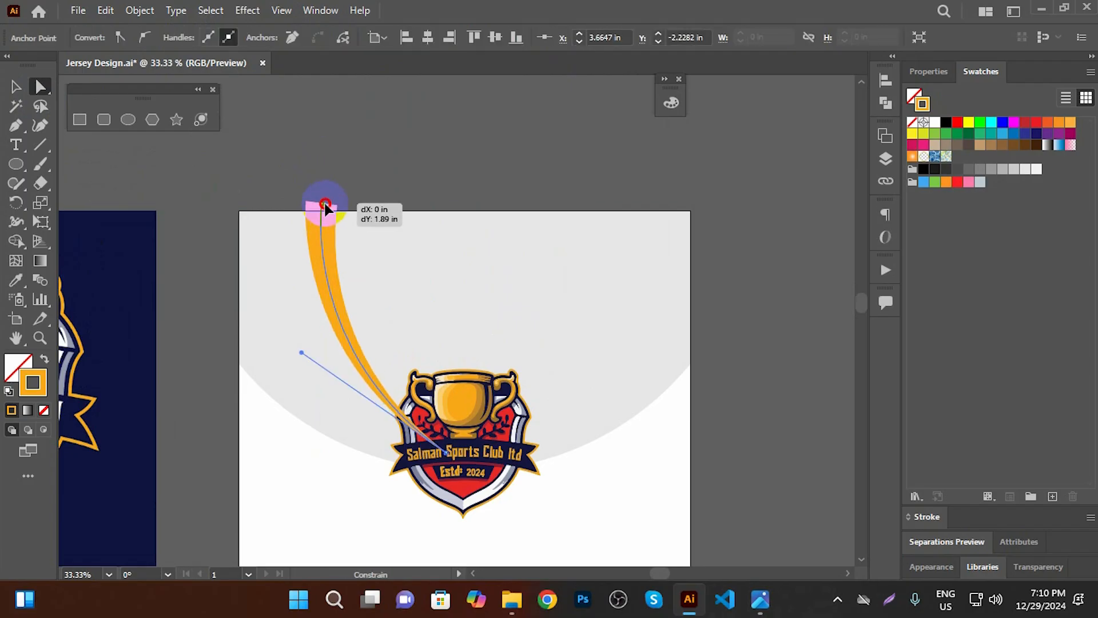
# Increase the tapered gold stroke's weight to 125 pt
pyautogui.click(19, 89)
pyautogui.click(460, 159)
pyautogui.click(326, 238)
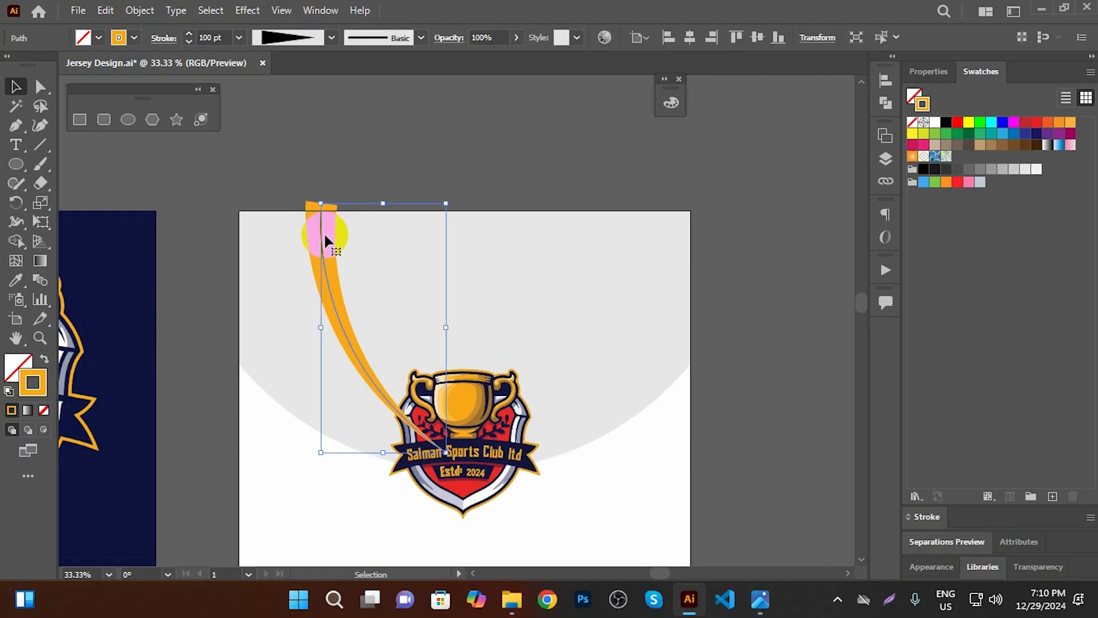
pyautogui.moveTo(23, 227); pyautogui.dragTo(15, 92)
pyautogui.click(17, 87)
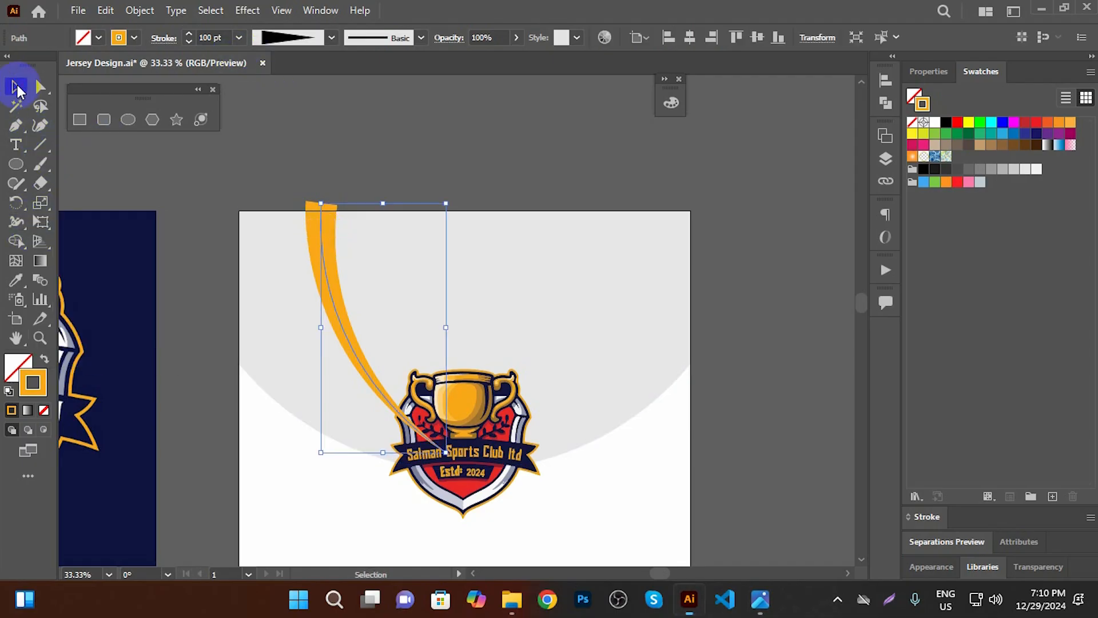
pyautogui.click(336, 121)
pyautogui.scroll(1, 297, 265)
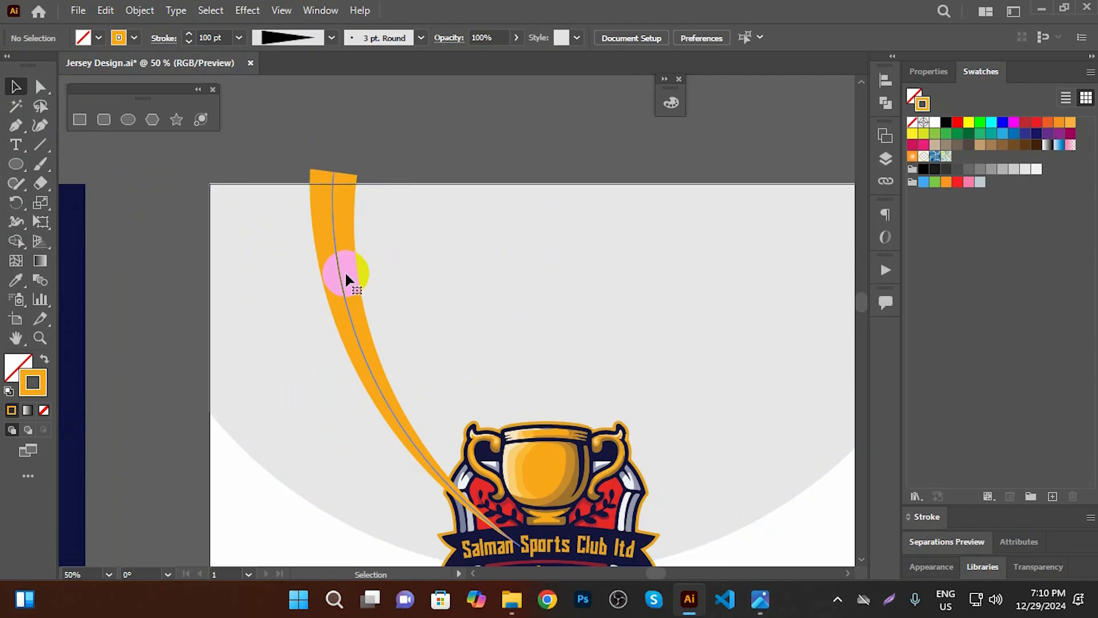
pyautogui.click(350, 278)
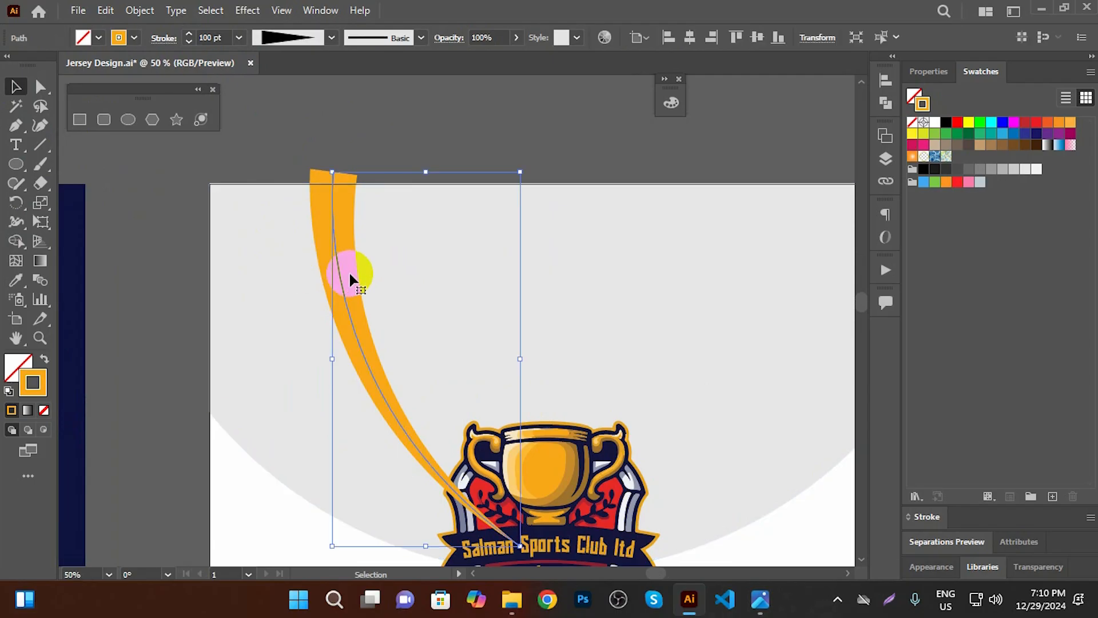
pyautogui.click(190, 33)
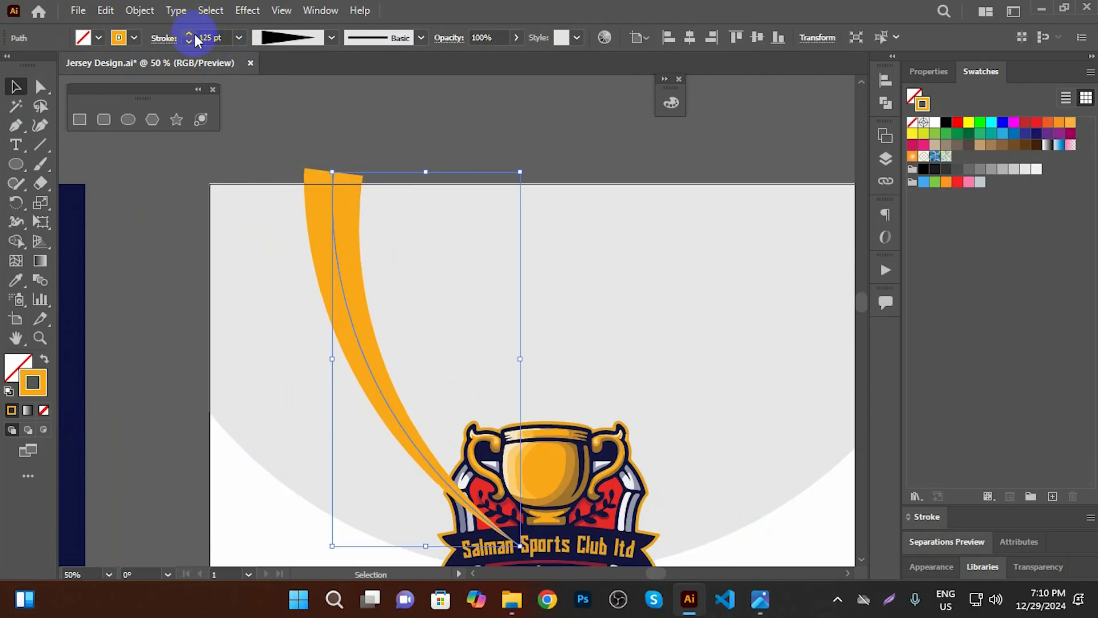
pyautogui.click(451, 128)
pyautogui.scroll(-1, 451, 128)
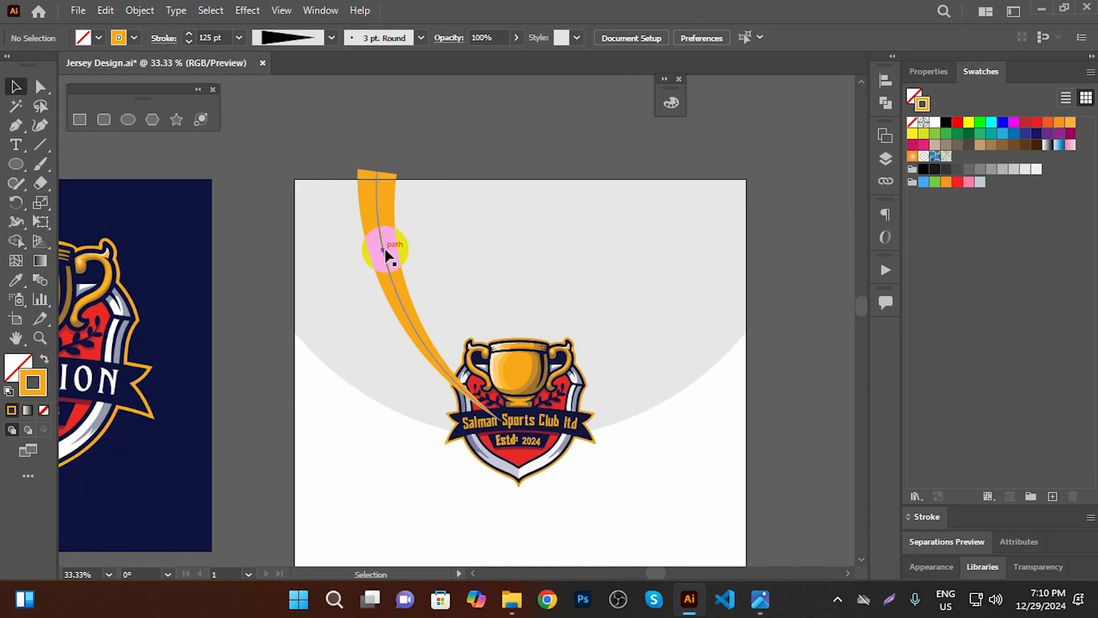
# Duplicate the tapered gold stroke toward the front panel's left corner, then enlarge and rotate the copy so its tip meets the logo
pyautogui.moveTo(384, 251)
pyautogui.mouseDown()
pyautogui.moveTo(147, 42)
pyautogui.moveTo(358, 252)
pyautogui.moveTo(338, 284)
pyautogui.moveTo(308, 276)
pyautogui.mouseUp()
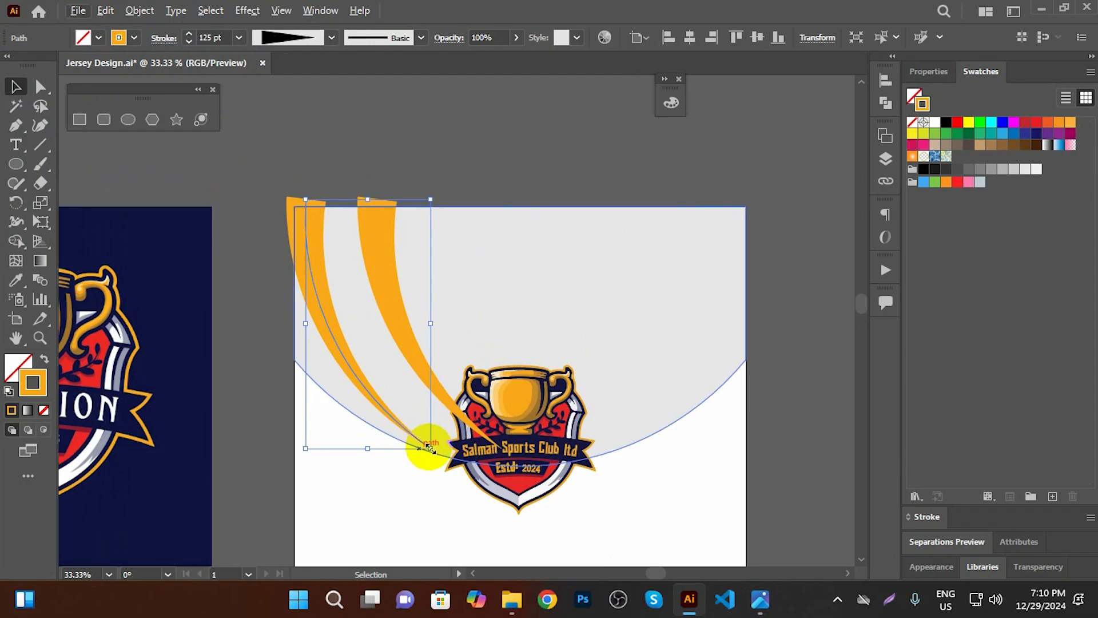
pyautogui.moveTo(436, 448)
pyautogui.mouseDown()
pyautogui.moveTo(455, 426)
pyautogui.moveTo(449, 440)
pyautogui.mouseUp()
pyautogui.moveTo(298, 205); pyautogui.dragTo(284, 189)
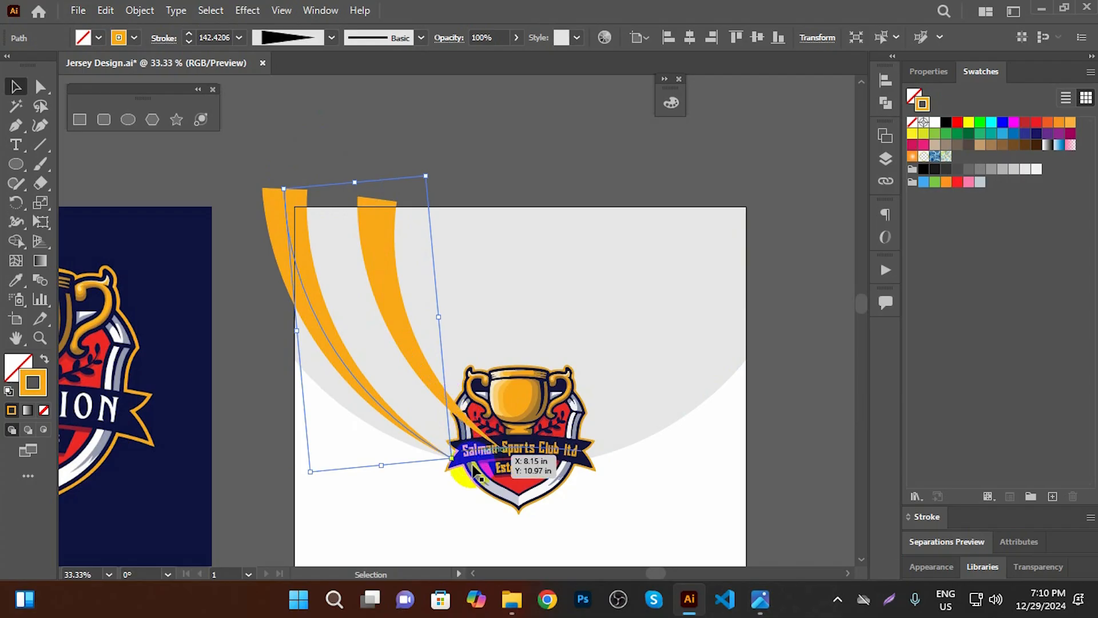
pyautogui.moveTo(457, 466); pyautogui.dragTo(469, 457)
pyautogui.moveTo(305, 297); pyautogui.dragTo(317, 297)
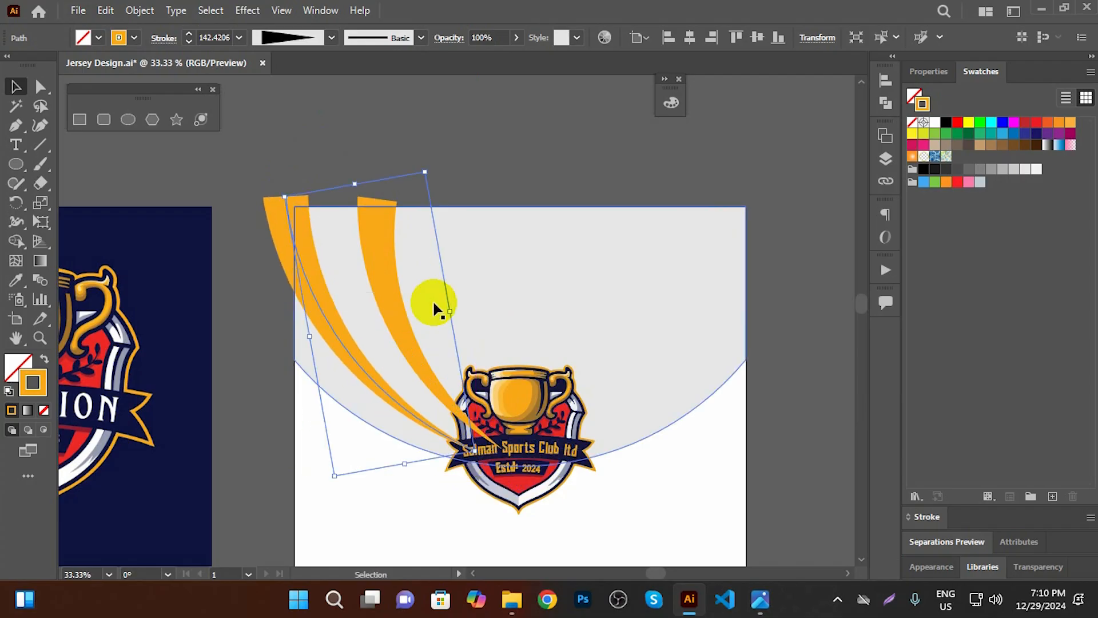
# Bring the club logo in front of both gold strokes and save the document
pyautogui.click(535, 397)
pyautogui.hotkey('ctrl', 's')
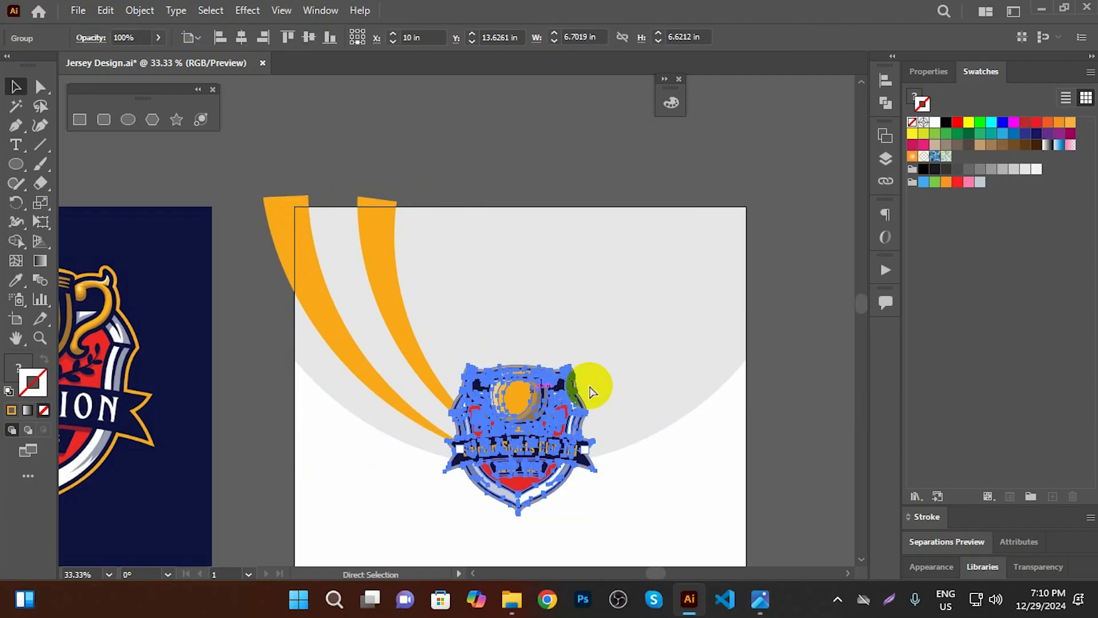
pyautogui.scroll(-1, 528, 163)
pyautogui.click(490, 187)
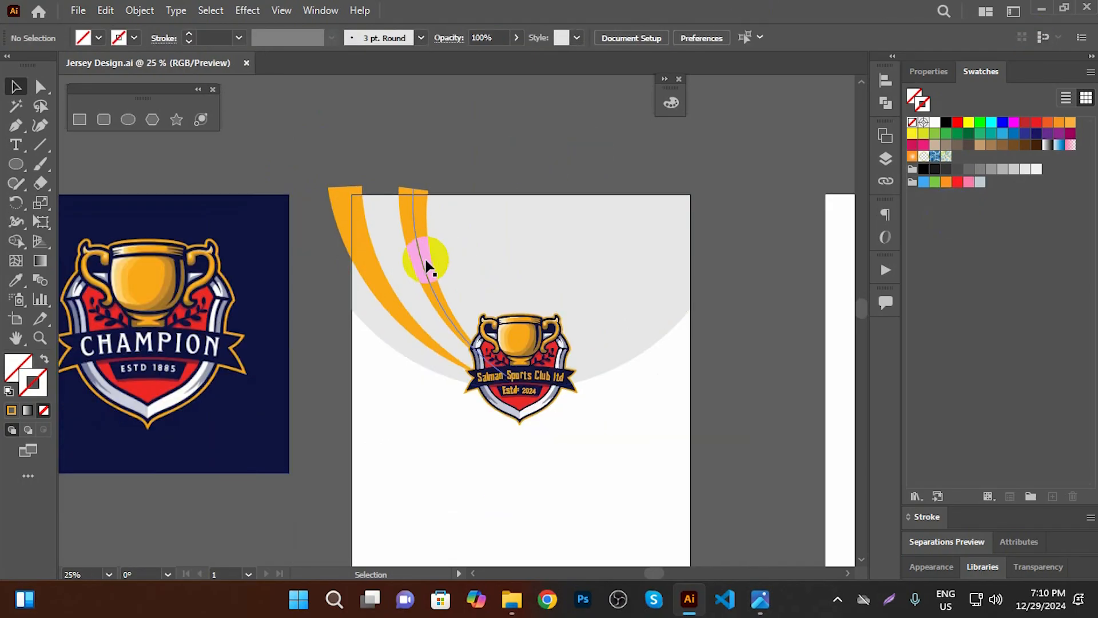
# Set the weight of both tapered gold strokes to 150 pt and save the document
pyautogui.scroll(2, 522, 361)
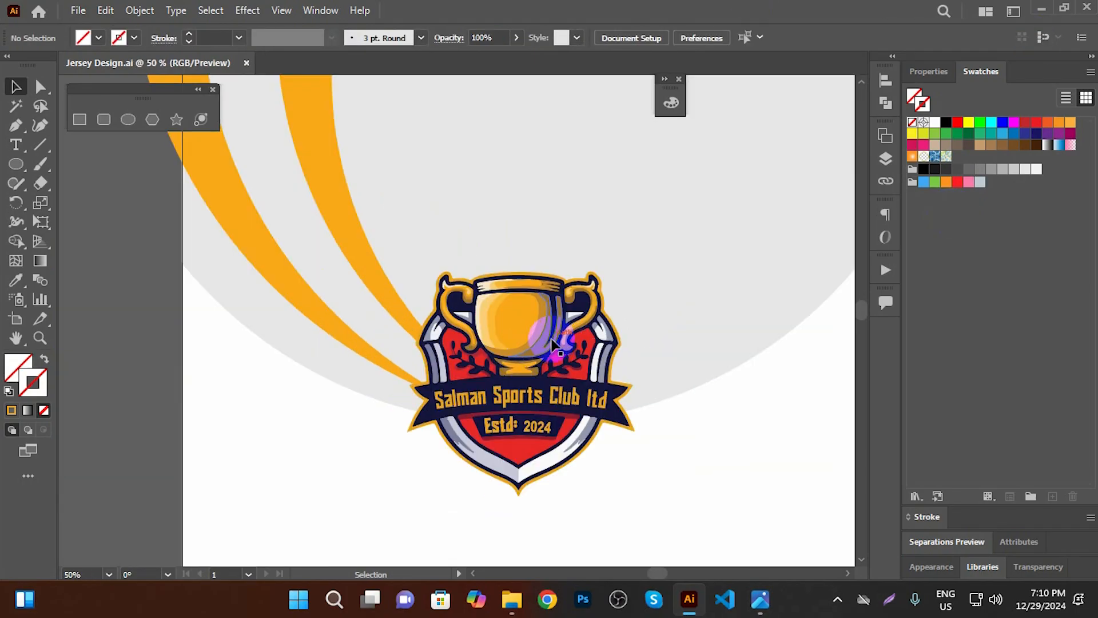
pyautogui.scroll(3, 538, 338)
pyautogui.scroll(-4, 490, 351)
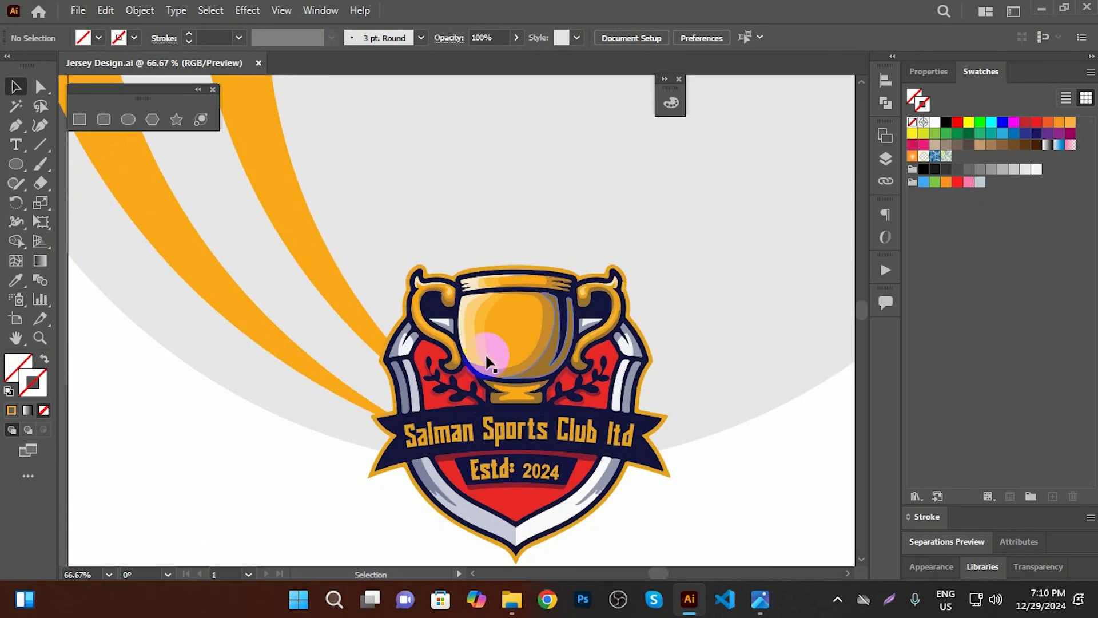
pyautogui.scroll(1, 348, 228)
pyautogui.click(346, 223)
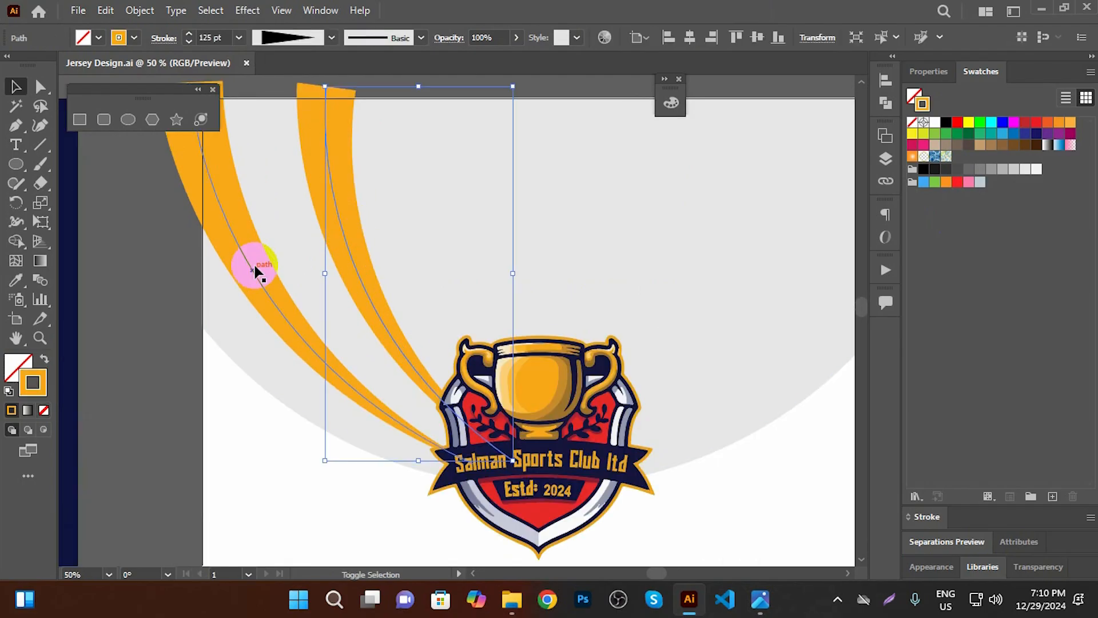
pyautogui.keyDown('shift'); pyautogui.click(250, 271); pyautogui.keyUp('shift')
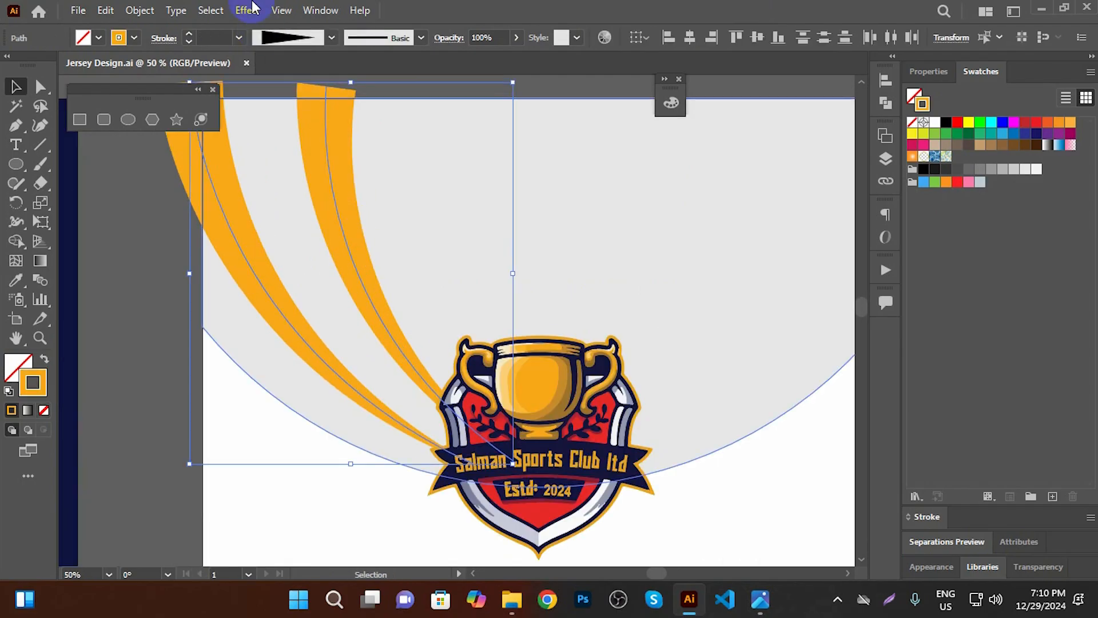
pyautogui.click(190, 35)
pyautogui.click(190, 35)
pyautogui.moveTo(227, 37); pyautogui.dragTo(151, 24)
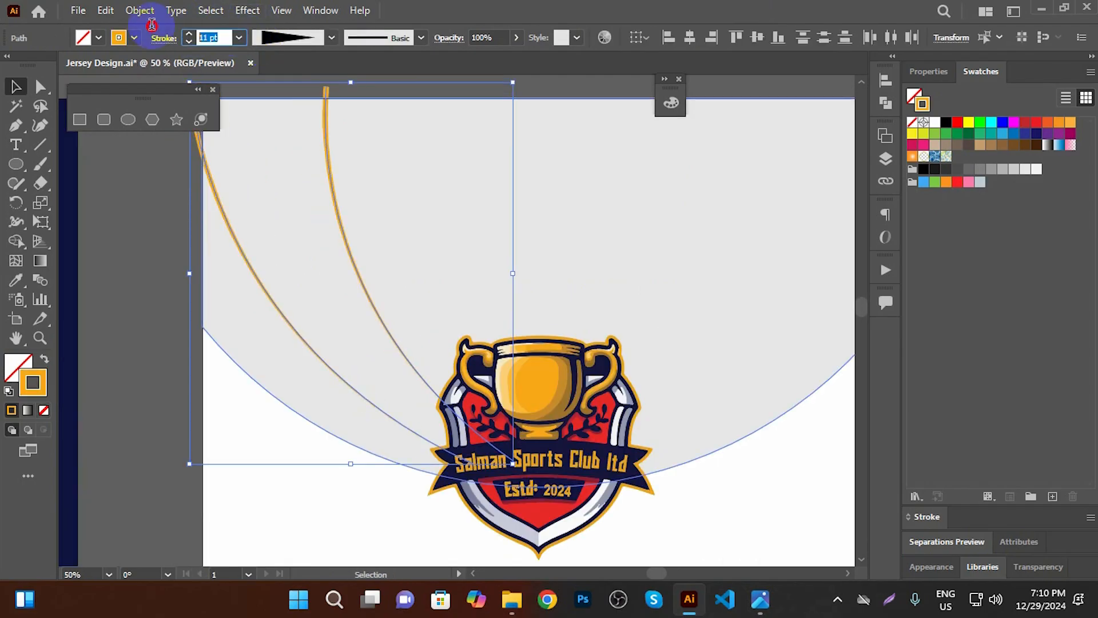
pyautogui.write('150')
pyautogui.press('Return')
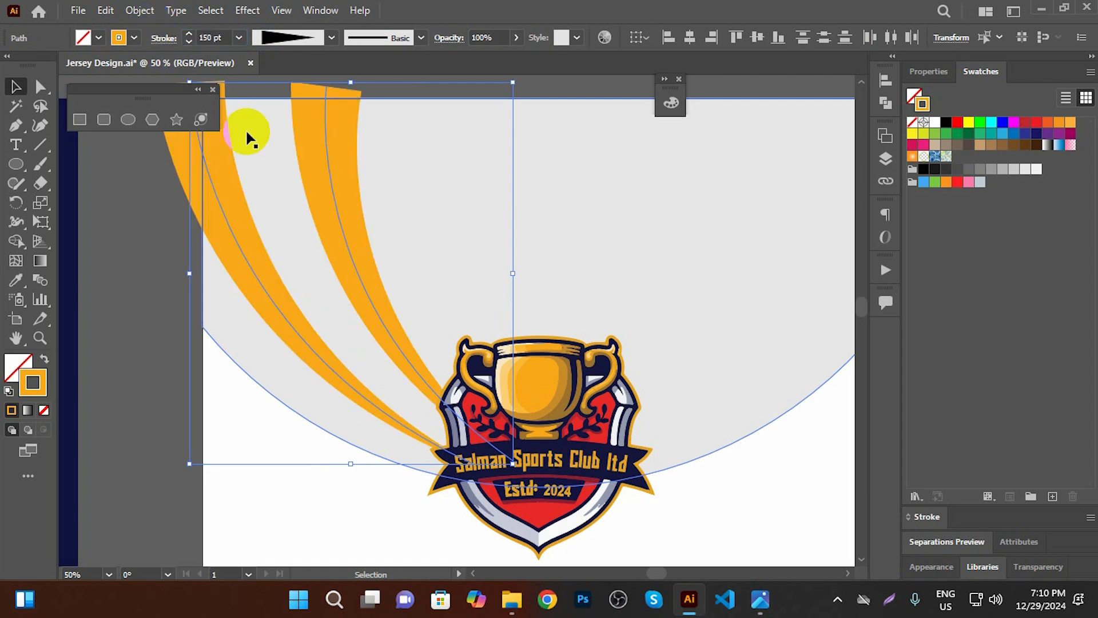
pyautogui.hotkey('ctrl', '-')
pyautogui.click(450, 115)
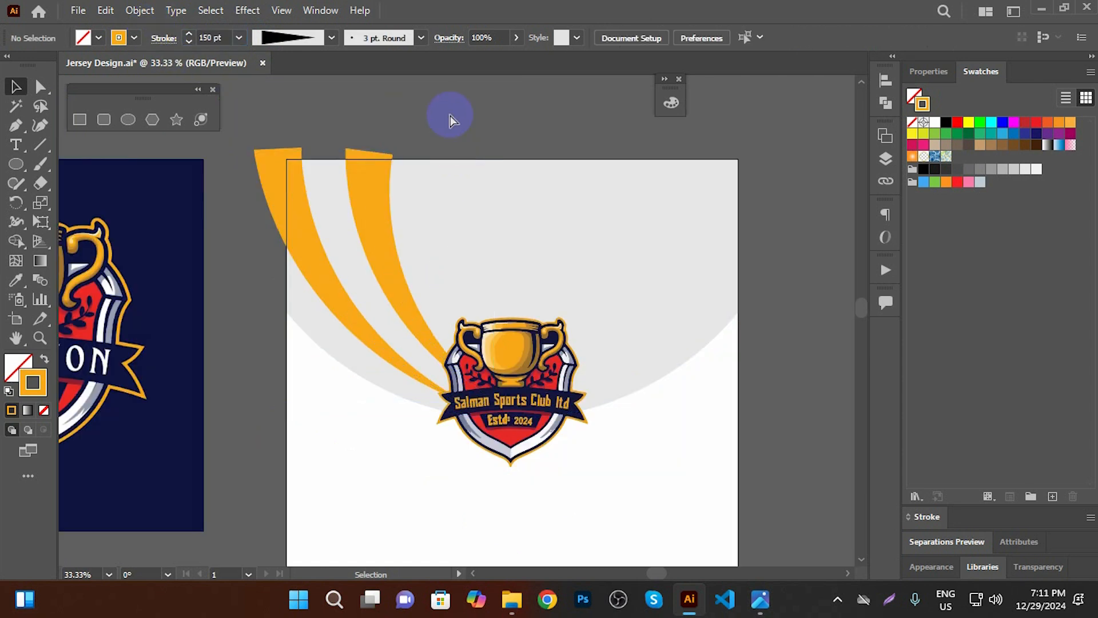
pyautogui.hotkey('ctrl', 's')
pyautogui.click(326, 109)
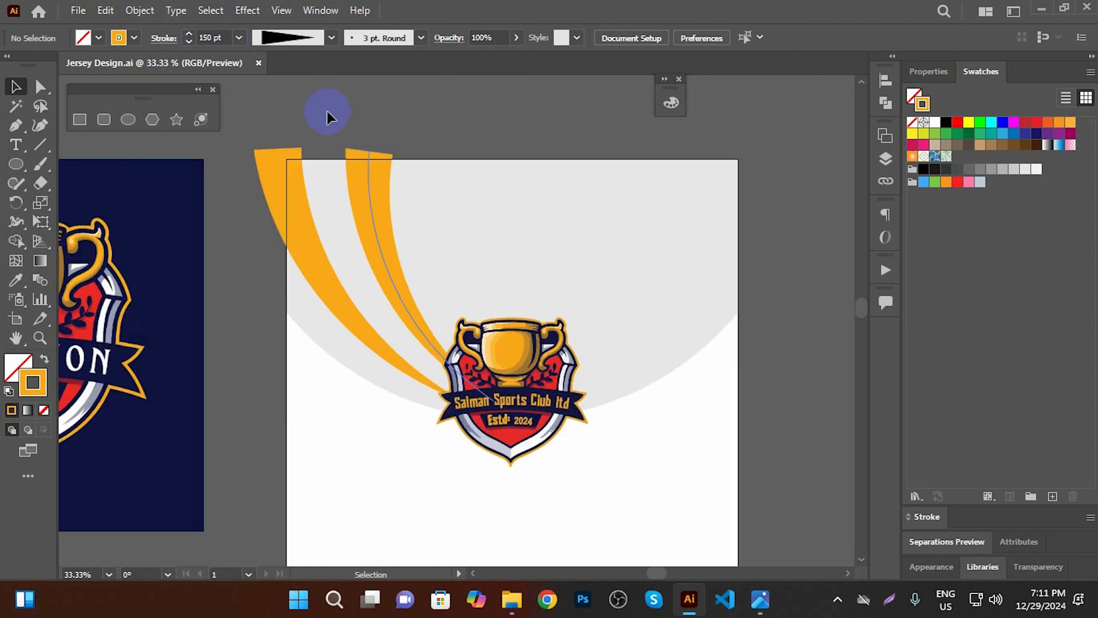
# Reshape the inner gold stroke by moving its upper anchor up and to the left and nudging its lower anchor behind the logo
pyautogui.scroll(1, 338, 188)
pyautogui.click(366, 192)
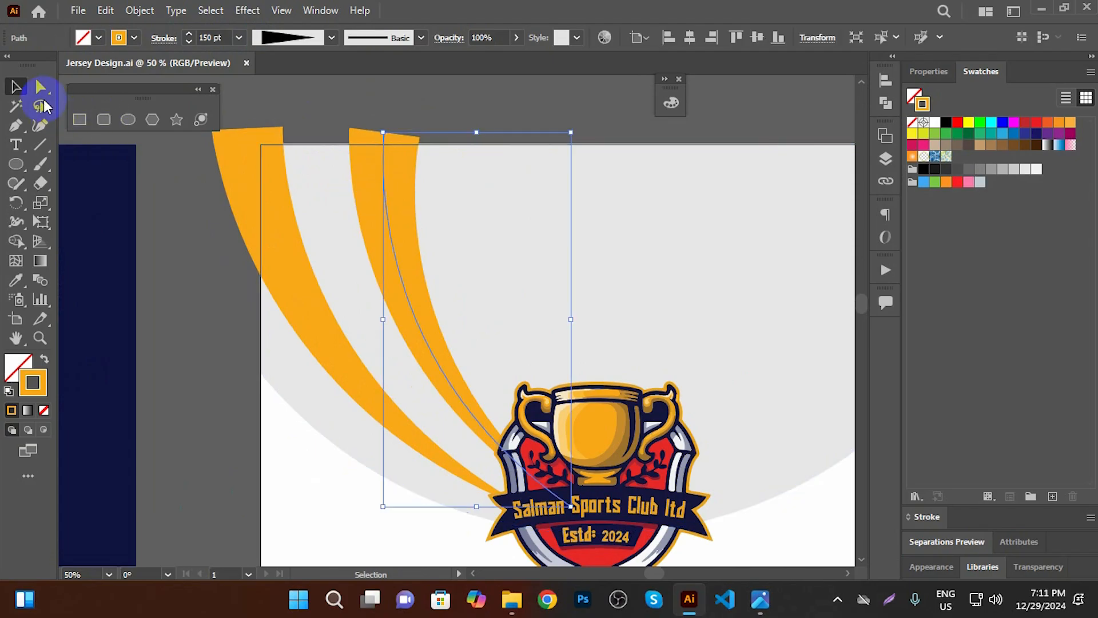
pyautogui.click(40, 87)
pyautogui.moveTo(383, 132); pyautogui.dragTo(356, 120)
pyautogui.moveTo(573, 510); pyautogui.dragTo(566, 517)
pyautogui.hotkey('ctrl', '-')
pyautogui.click(424, 229)
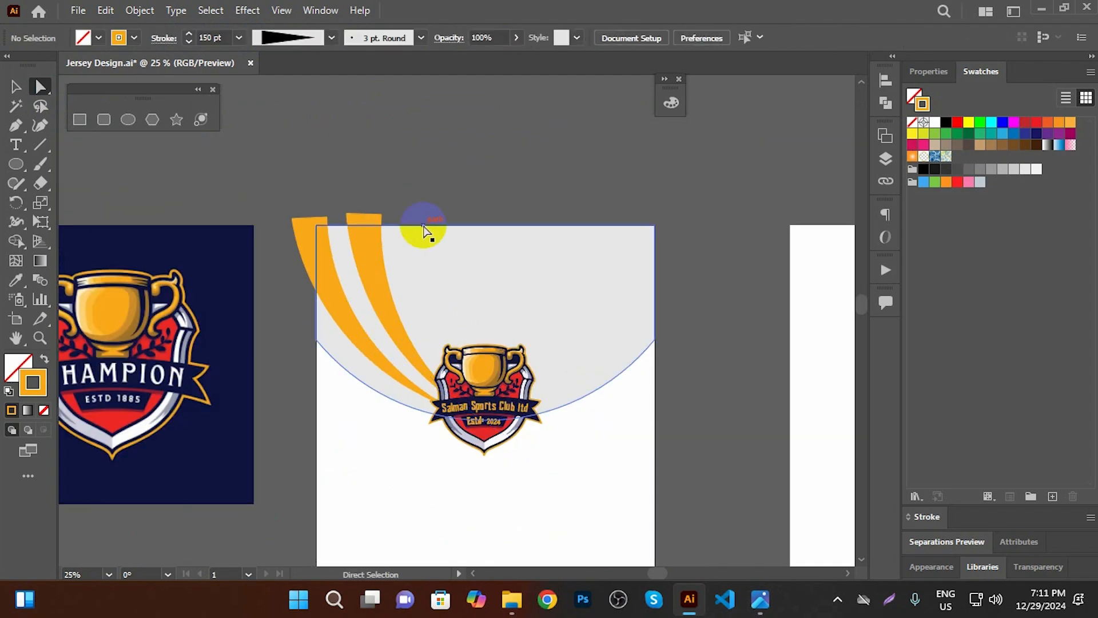
# Try to cut the outer gold stroke with the Scissors tool where it crosses the front panel's left edge
pyautogui.click(14, 87)
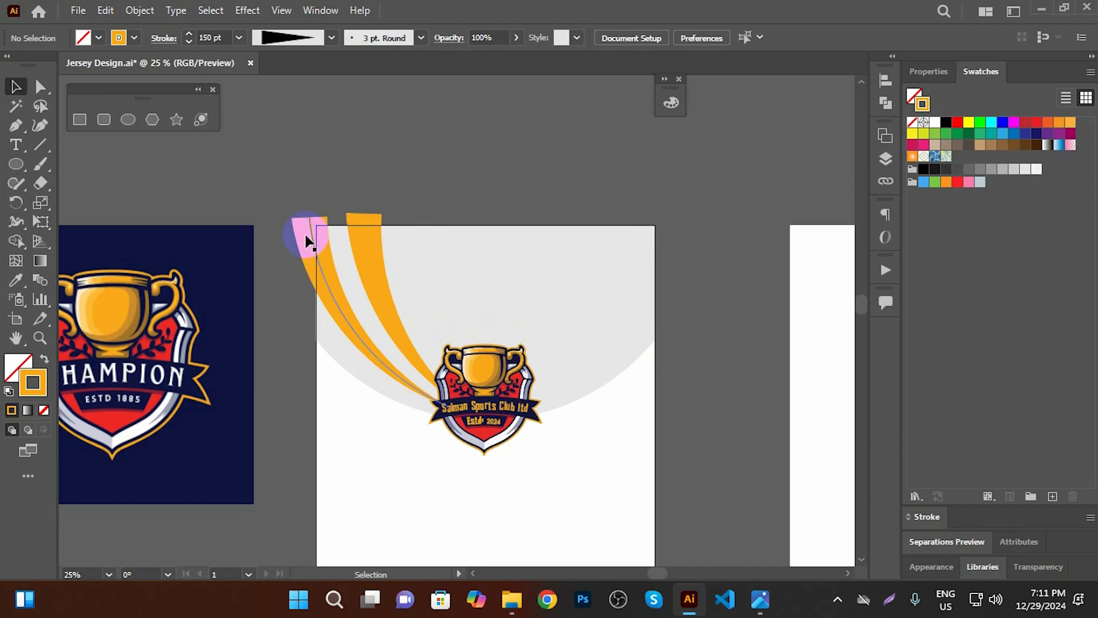
pyautogui.moveTo(309, 234); pyautogui.dragTo(361, 232)
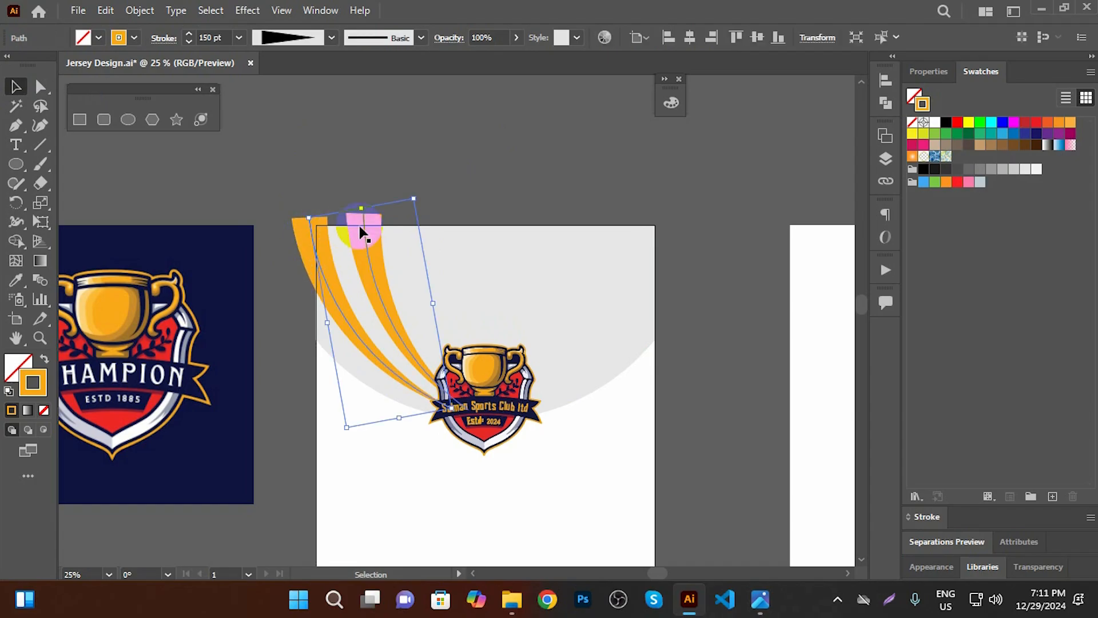
pyautogui.keyDown('shift'); pyautogui.click(360, 232); pyautogui.keyUp('shift')
pyautogui.scroll(1, 362, 232)
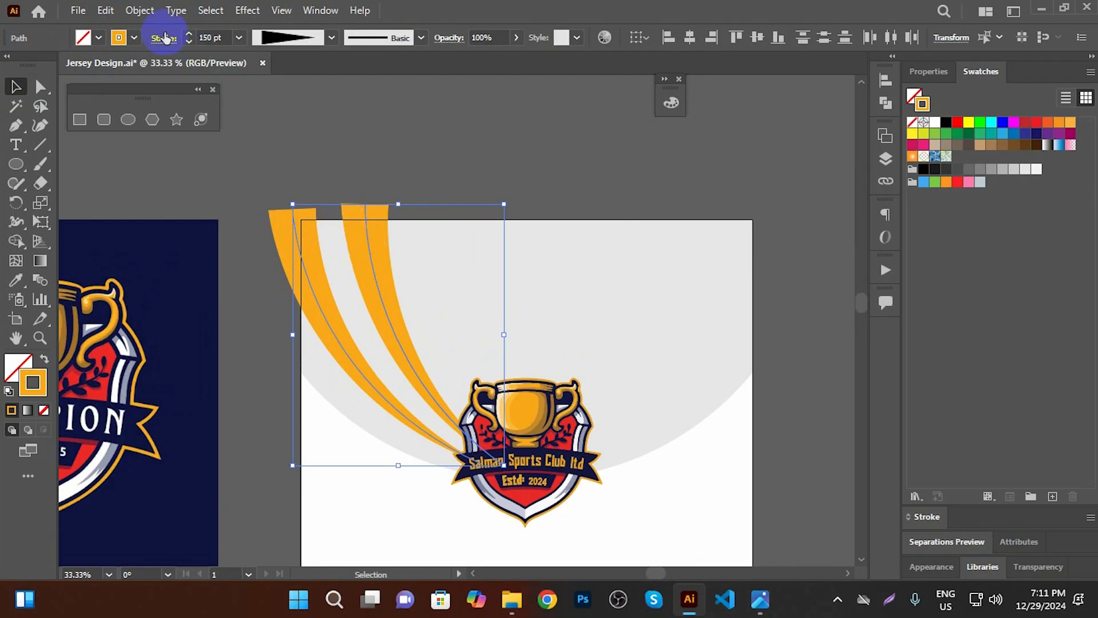
pyautogui.scroll(2, 352, 244)
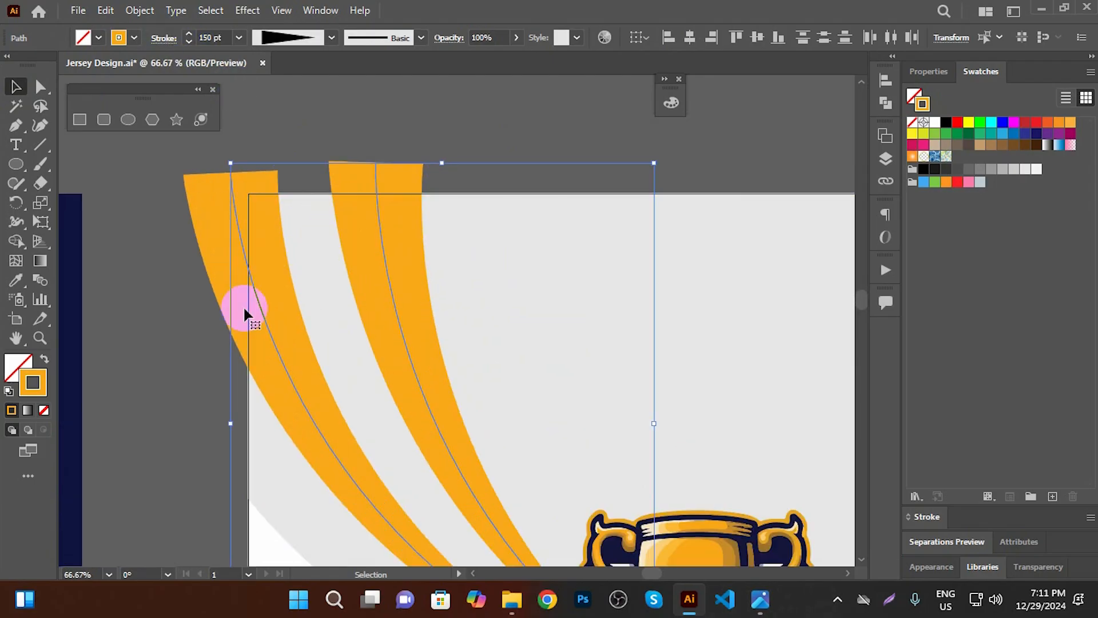
pyautogui.click(206, 282)
pyautogui.click(212, 213)
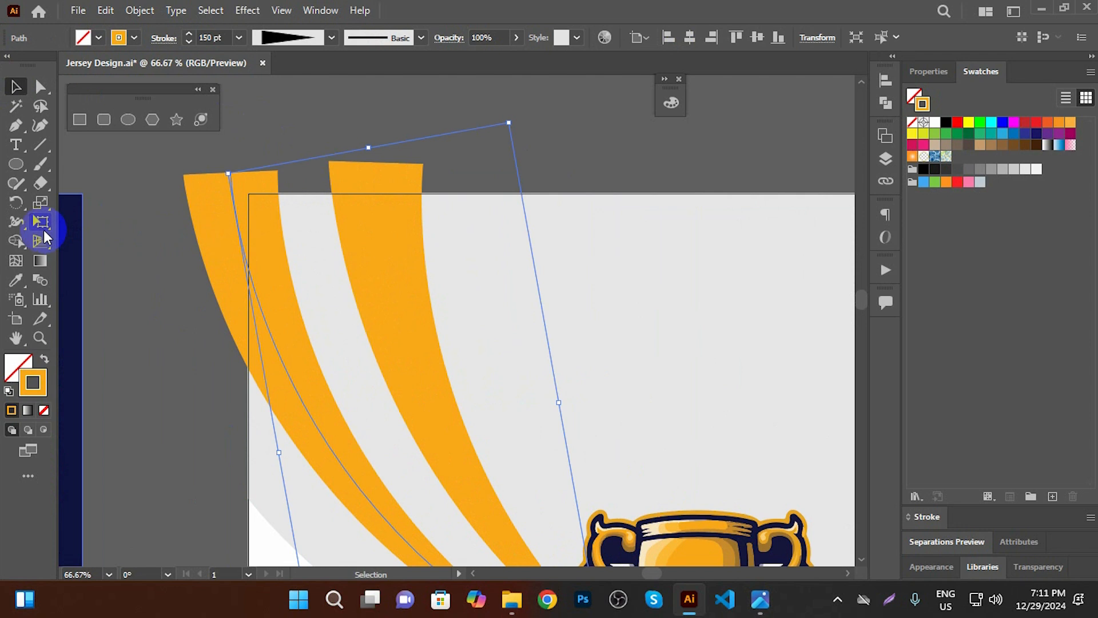
pyautogui.moveTo(41, 183)
pyautogui.mouseDown()
pyautogui.moveTo(69, 222)
pyautogui.moveTo(92, 204)
pyautogui.mouseUp()
pyautogui.click(247, 271)
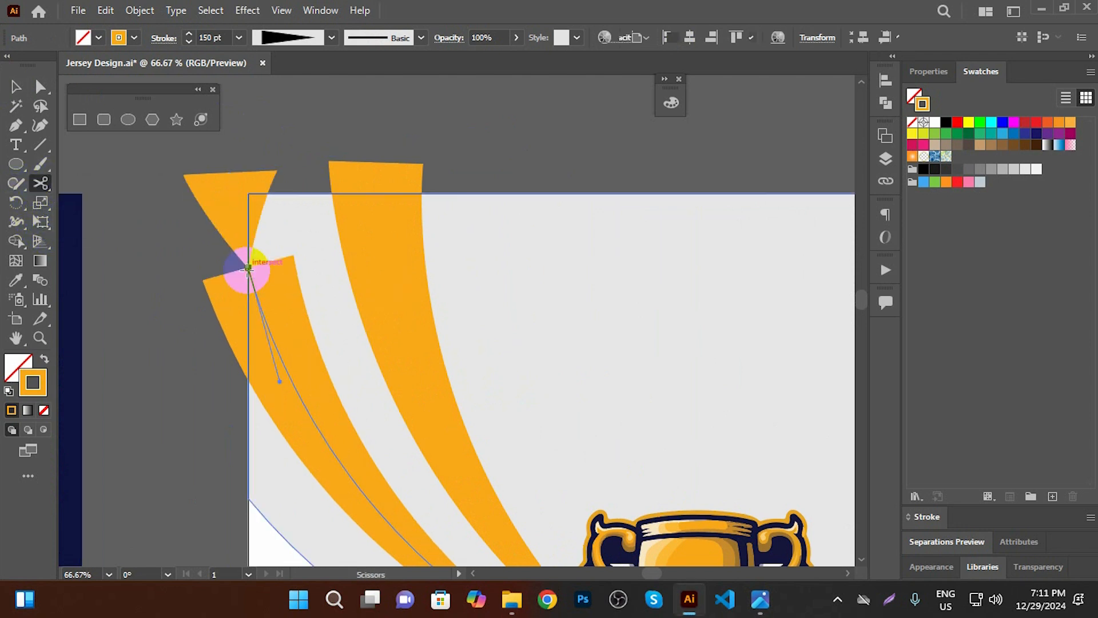
pyautogui.click(15, 86)
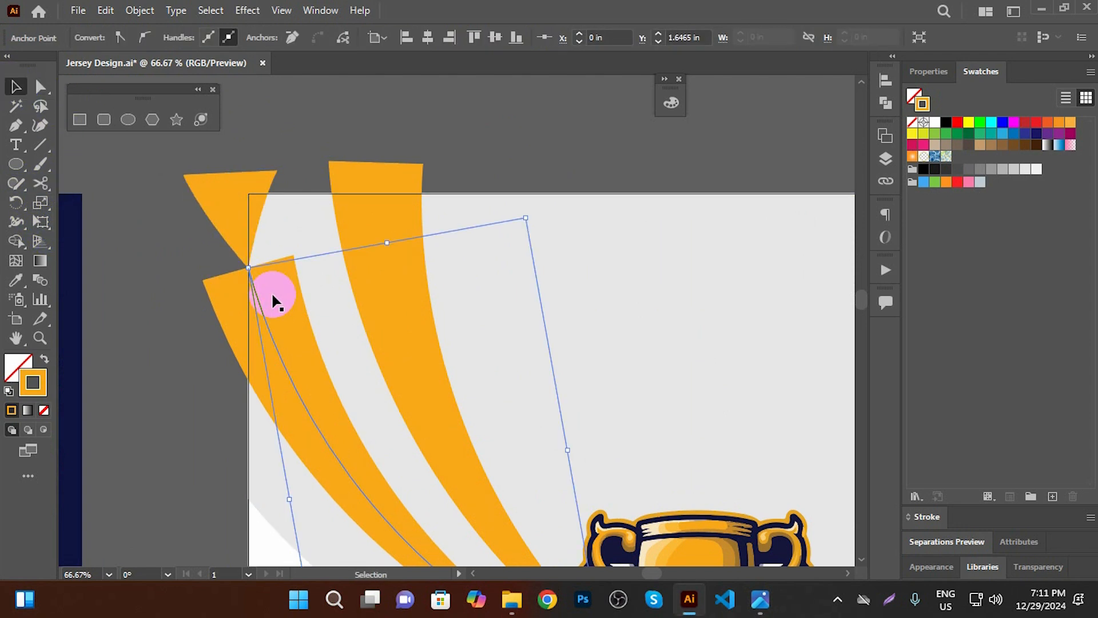
pyautogui.hotkey('ctrl', 'z')
pyautogui.click(337, 144)
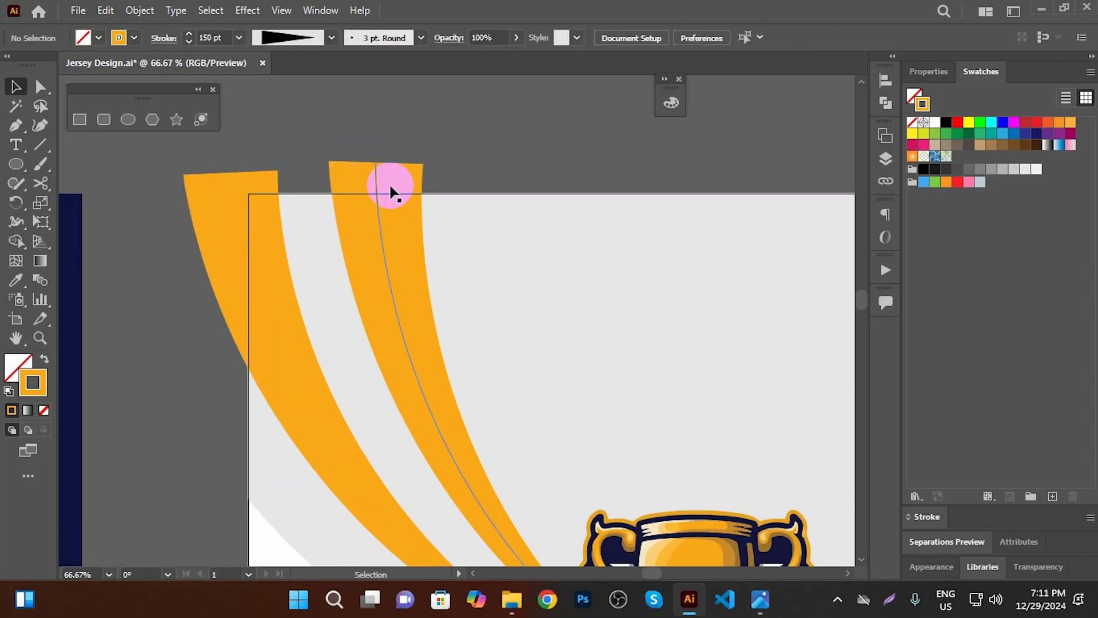
# Place a copy of the two tapered gold strokes up and to the right, clear of the front panel
pyautogui.click(375, 175)
pyautogui.keyDown('shift'); pyautogui.click(221, 200); pyautogui.keyUp('shift')
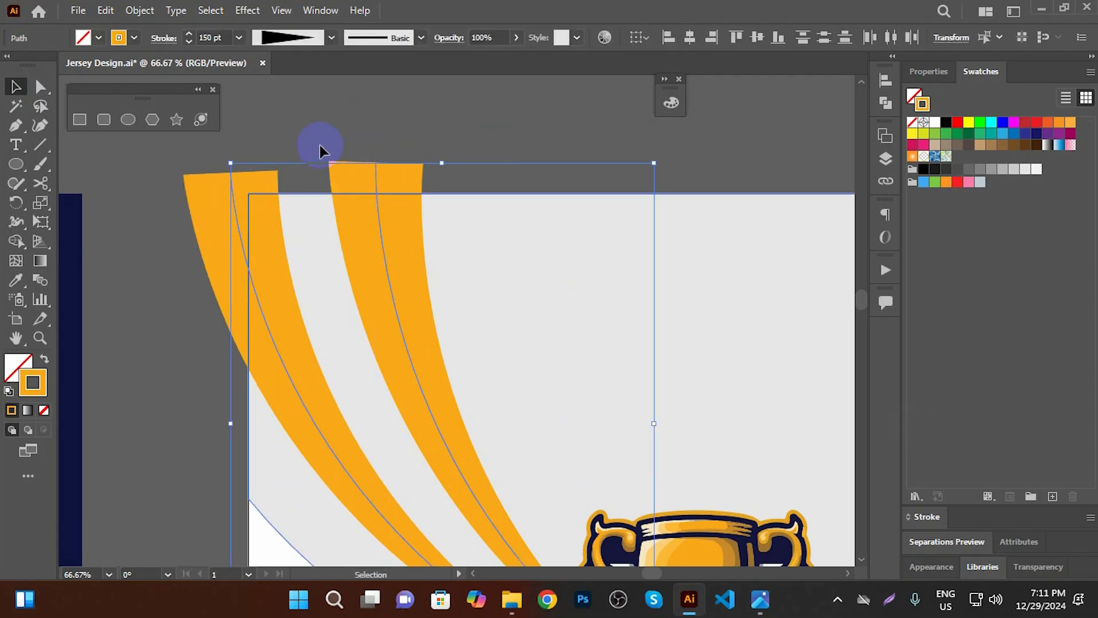
pyautogui.scroll(-1, 240, 108)
pyautogui.scroll(-1, 331, 299)
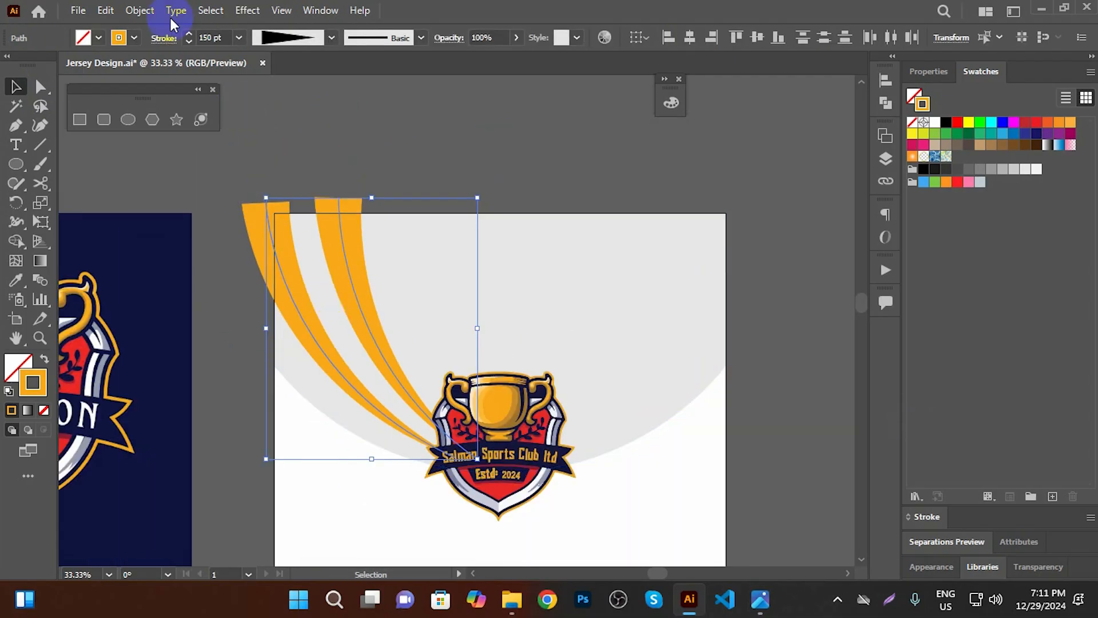
pyautogui.click(141, 12)
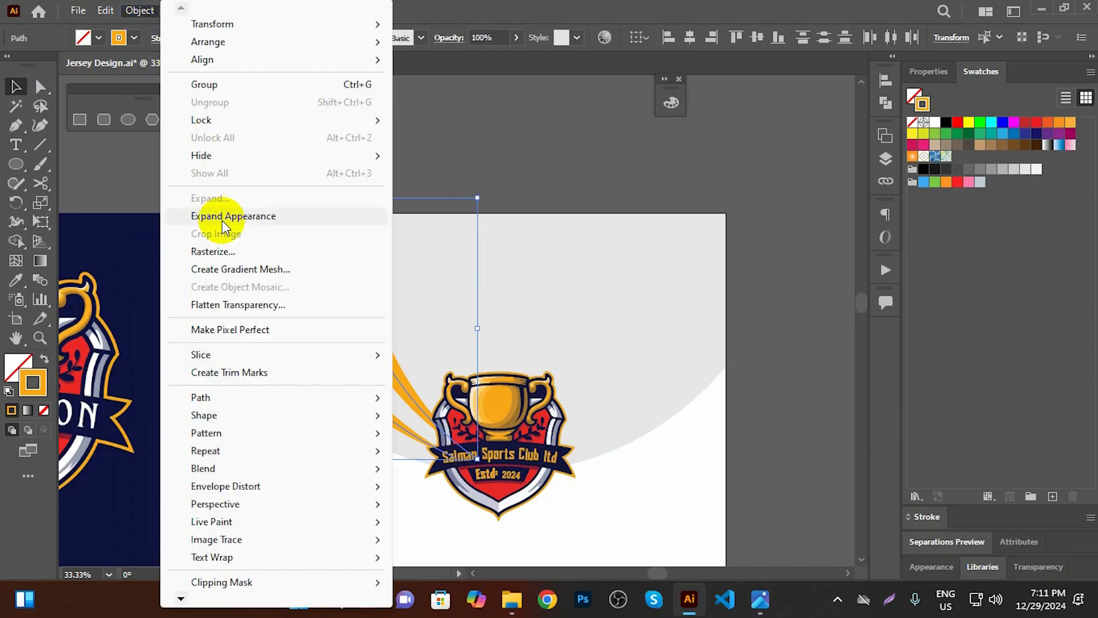
pyautogui.click(224, 217)
pyautogui.scroll(-2, 297, 309)
pyautogui.moveTo(308, 256); pyautogui.dragTo(648, 177)
pyautogui.scroll(2, 265, 263)
# Select the two original gold strokes on the front panel and expand their appearance into filled shapes
pyautogui.click(346, 268)
pyautogui.keyDown('shift'); pyautogui.click(343, 258); pyautogui.keyUp('shift')
pyautogui.click(140, 11)
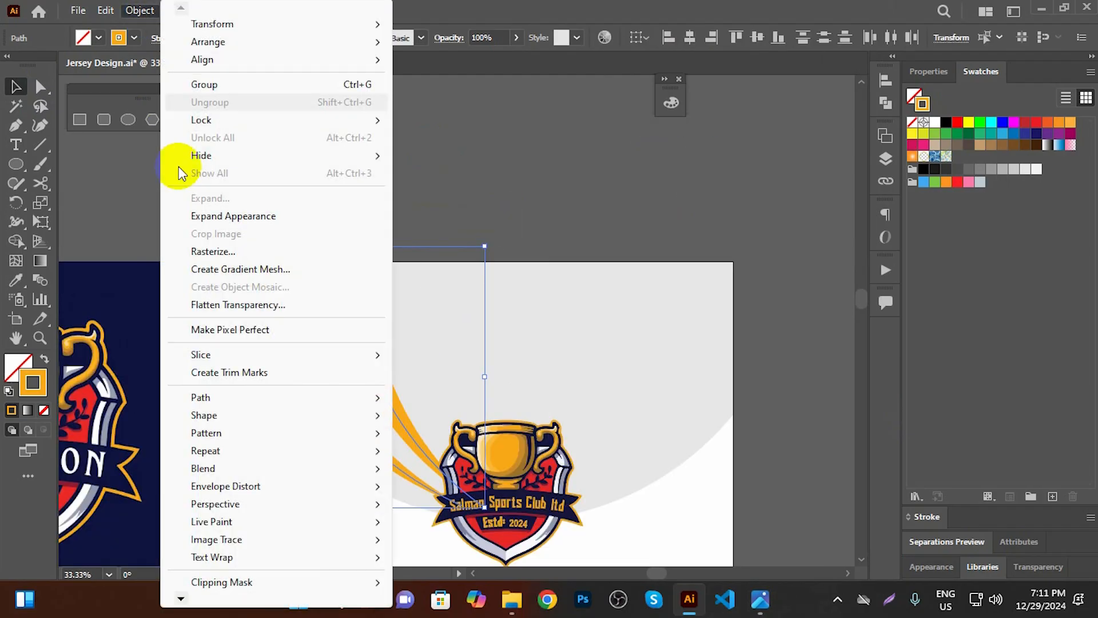
pyautogui.click(236, 217)
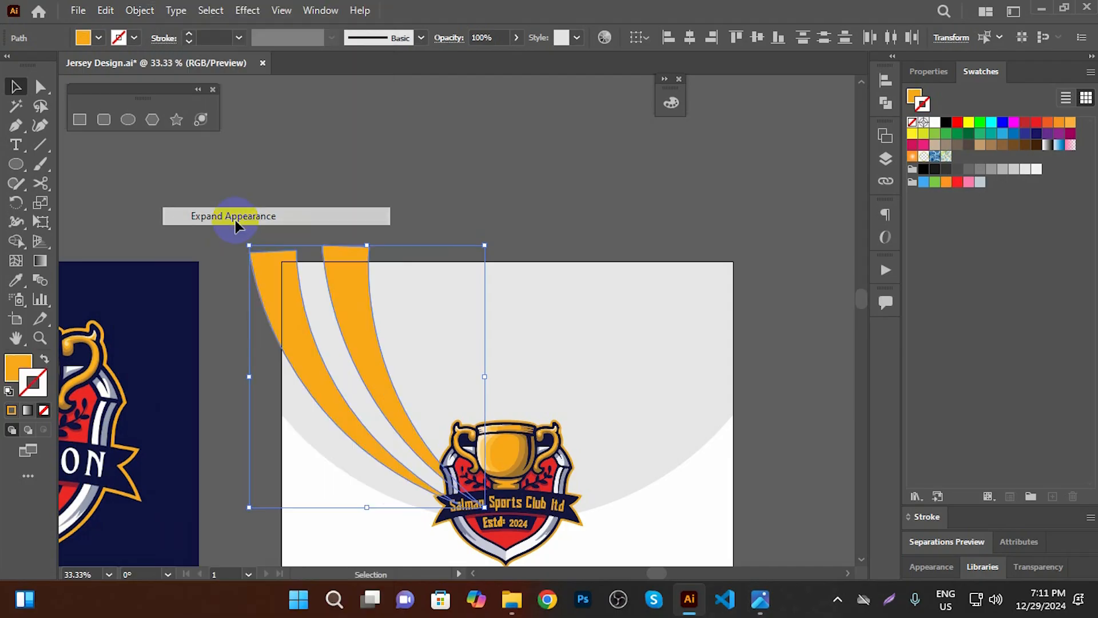
pyautogui.moveTo(376, 228); pyautogui.dragTo(394, 216)
pyautogui.click(341, 214)
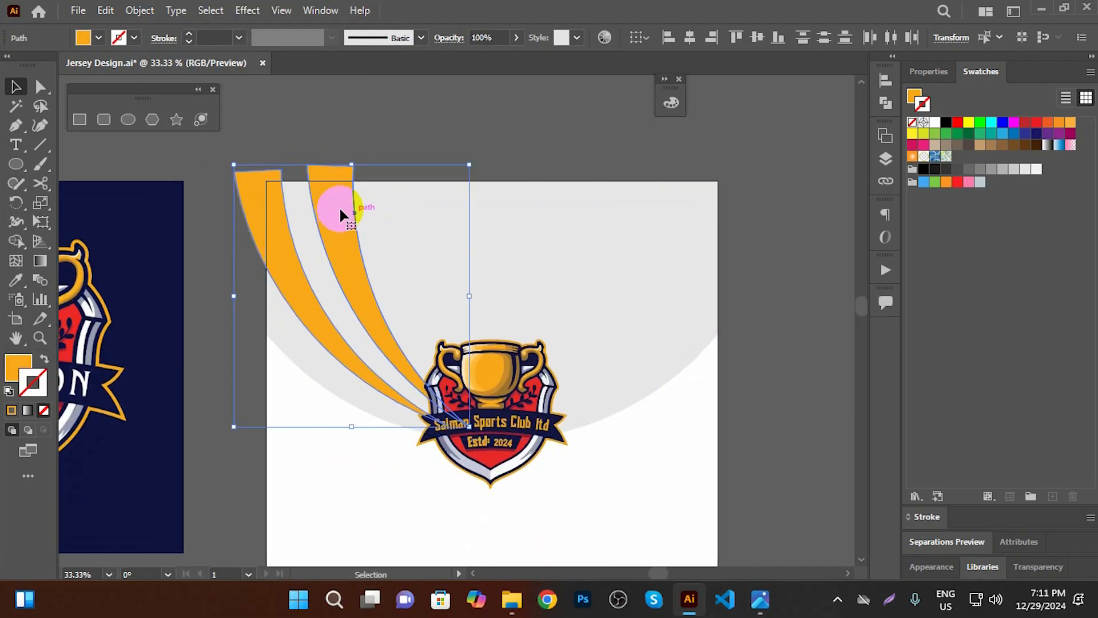
# Duplicate the two gold stripes, reflect the copy across the vertical axis, and place it symmetrically beyond the front panel's right edge
pyautogui.moveTo(336, 212); pyautogui.dragTo(584, 213)
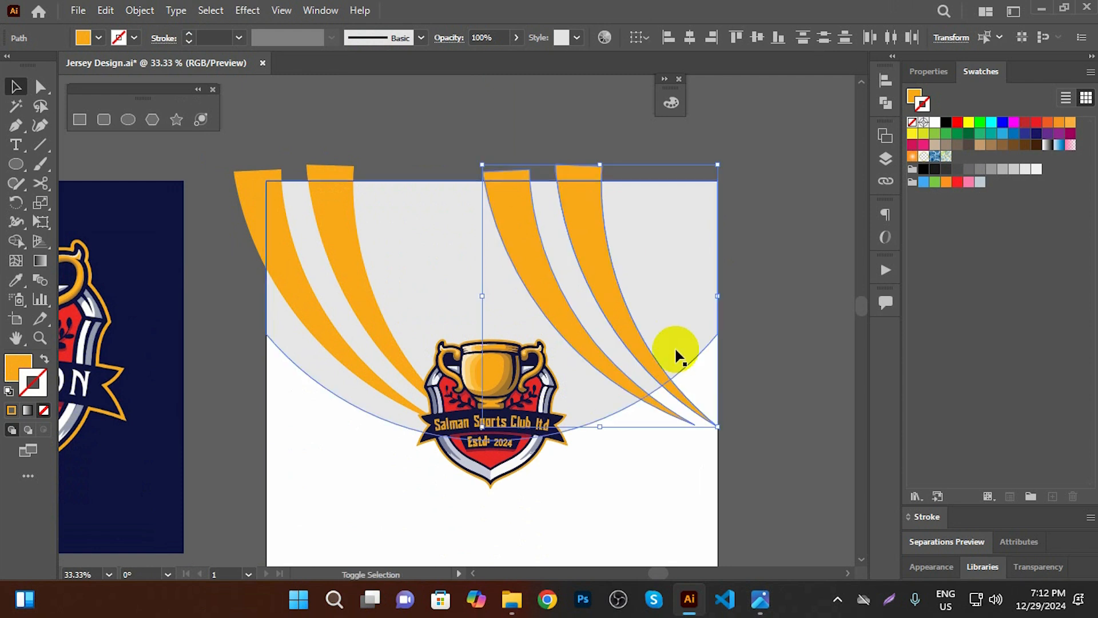
pyautogui.rightClick(563, 204)
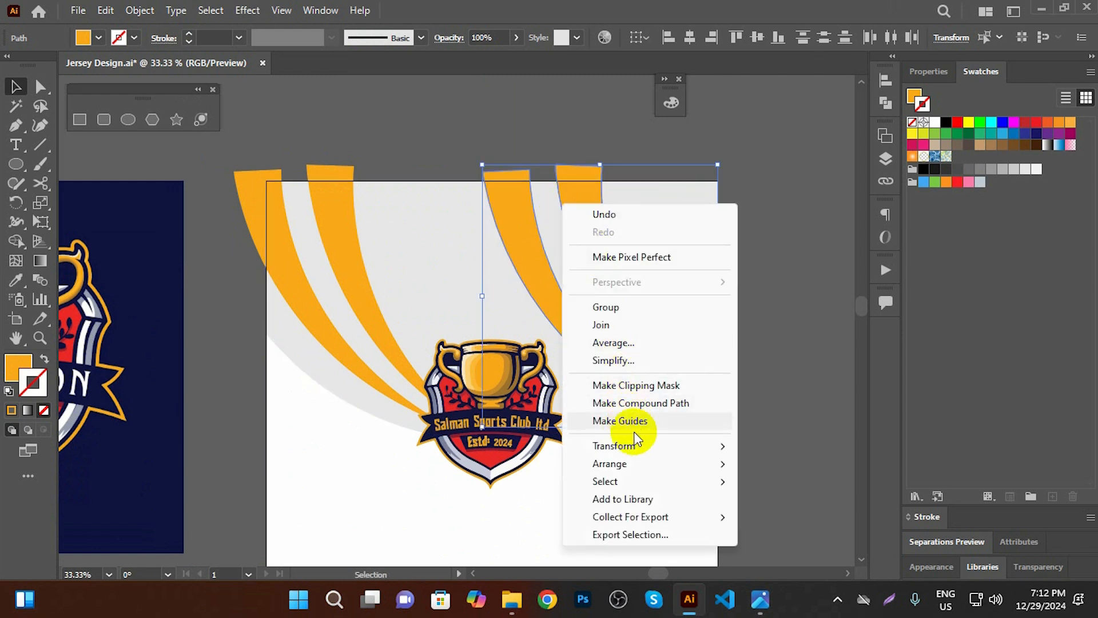
pyautogui.moveTo(636, 446)
pyautogui.click(801, 506)
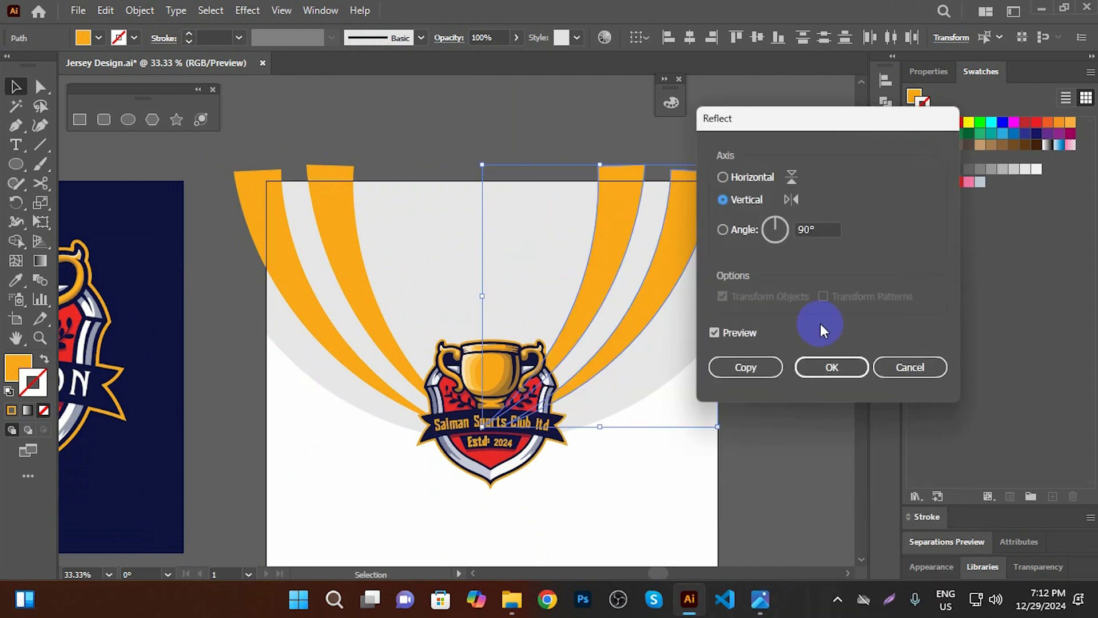
pyautogui.click(831, 369)
pyautogui.moveTo(673, 238); pyautogui.dragTo(710, 239)
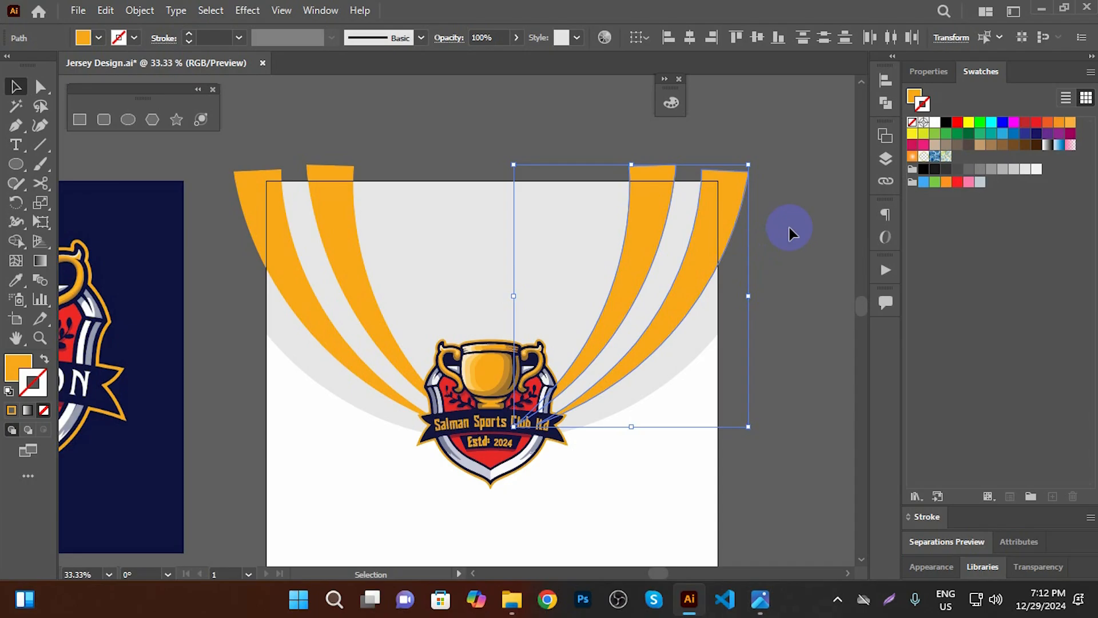
pyautogui.click(666, 240)
# Enlarge the club logo upward over the inner ends of the stripes and save the document
pyautogui.scroll(-2, 669, 242)
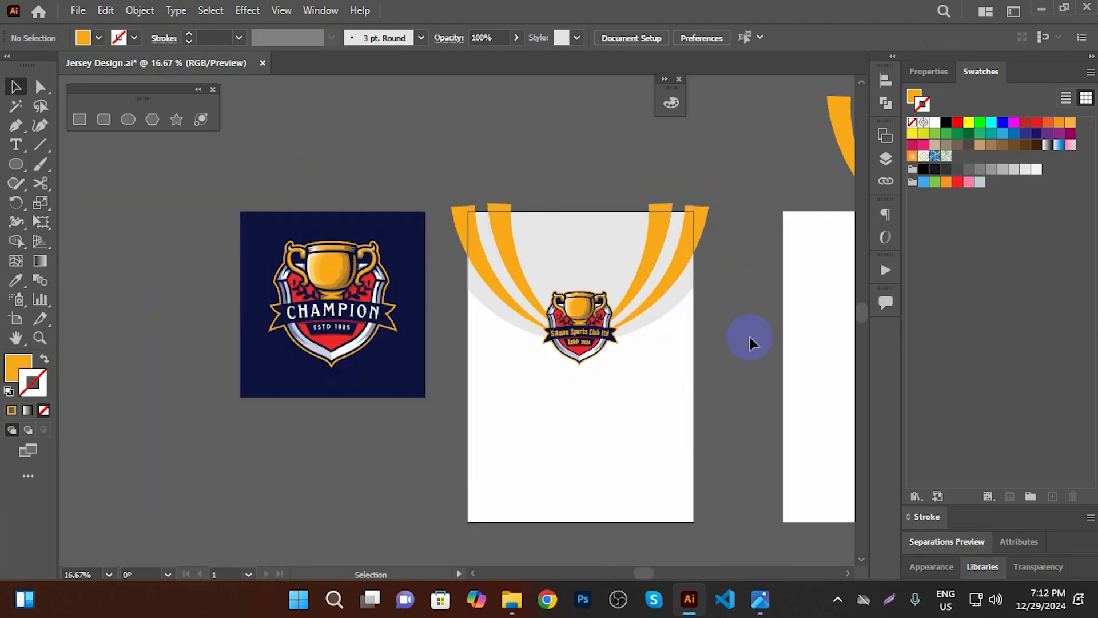
pyautogui.scroll(1, 735, 305)
pyautogui.click(507, 326)
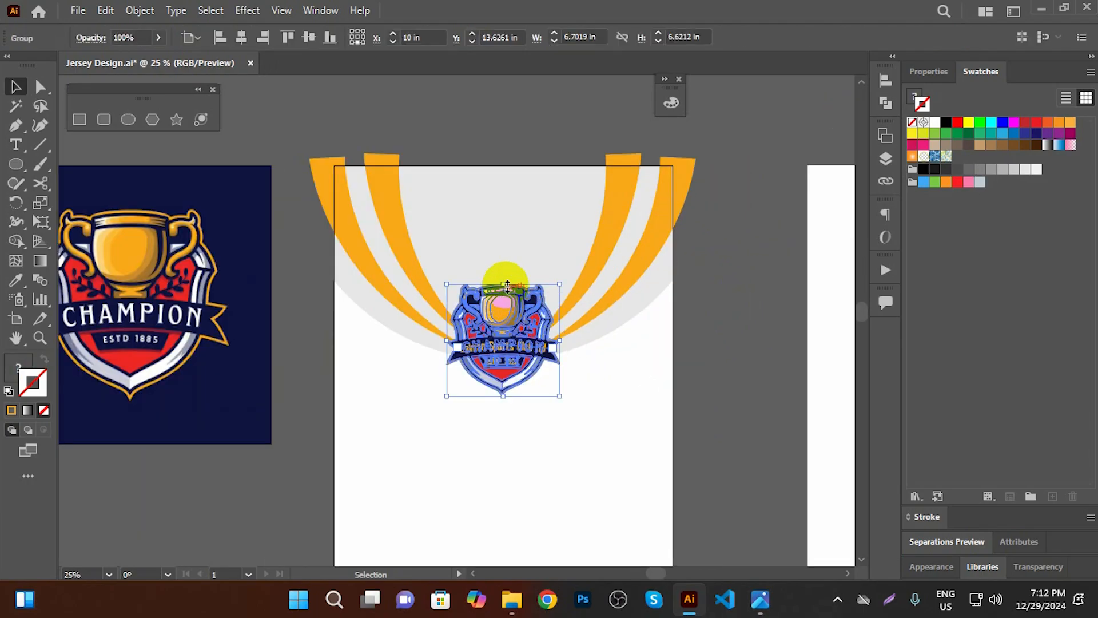
pyautogui.moveTo(507, 258); pyautogui.dragTo(501, 319)
pyautogui.click(704, 311)
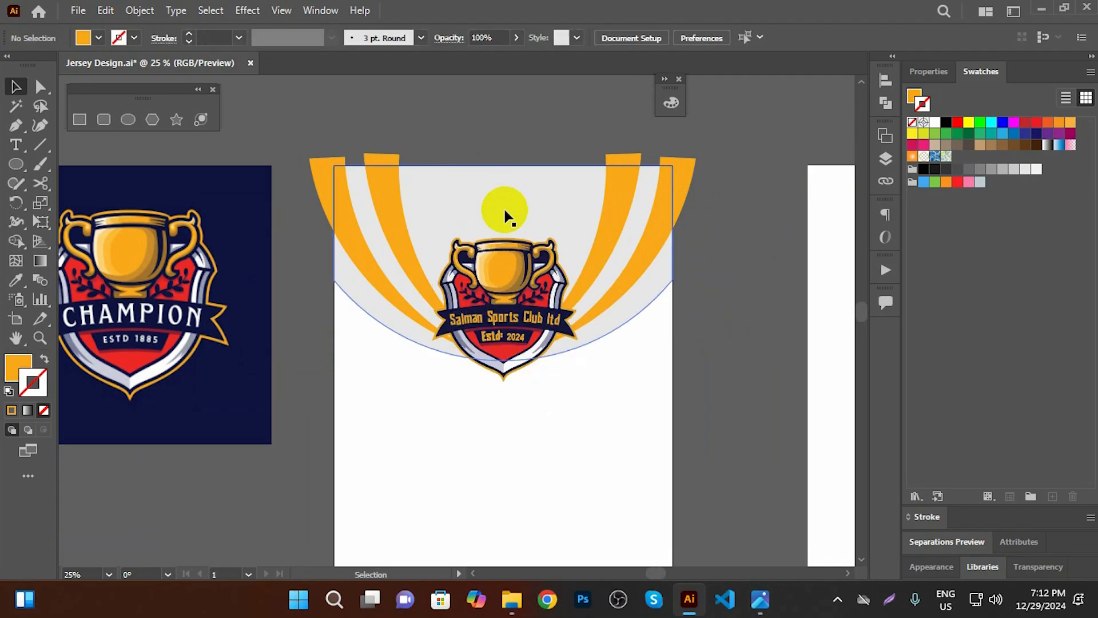
pyautogui.hotkey('ctrl', 's')
pyautogui.scroll(-1, 495, 220)
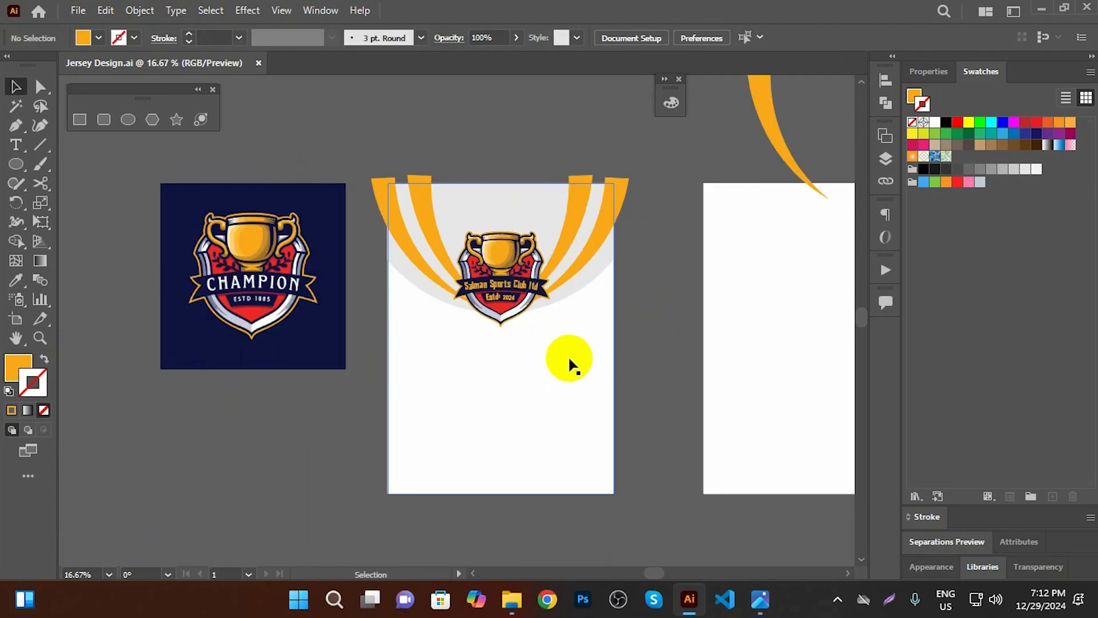
pyautogui.scroll(-1, 639, 321)
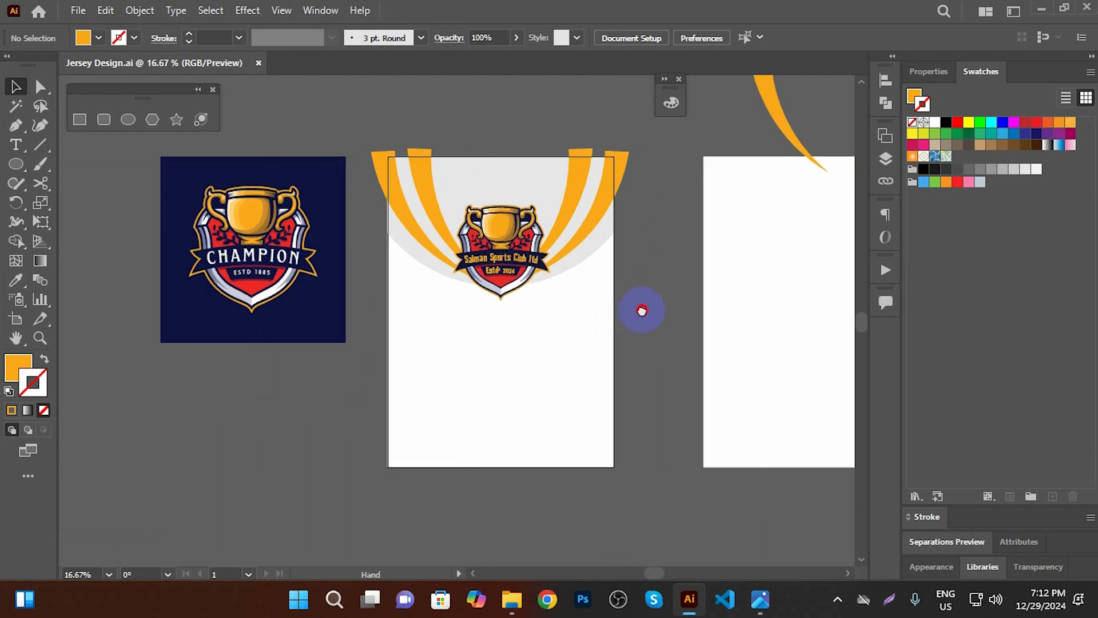
pyautogui.click(510, 351)
pyautogui.moveTo(584, 362); pyautogui.dragTo(459, 482)
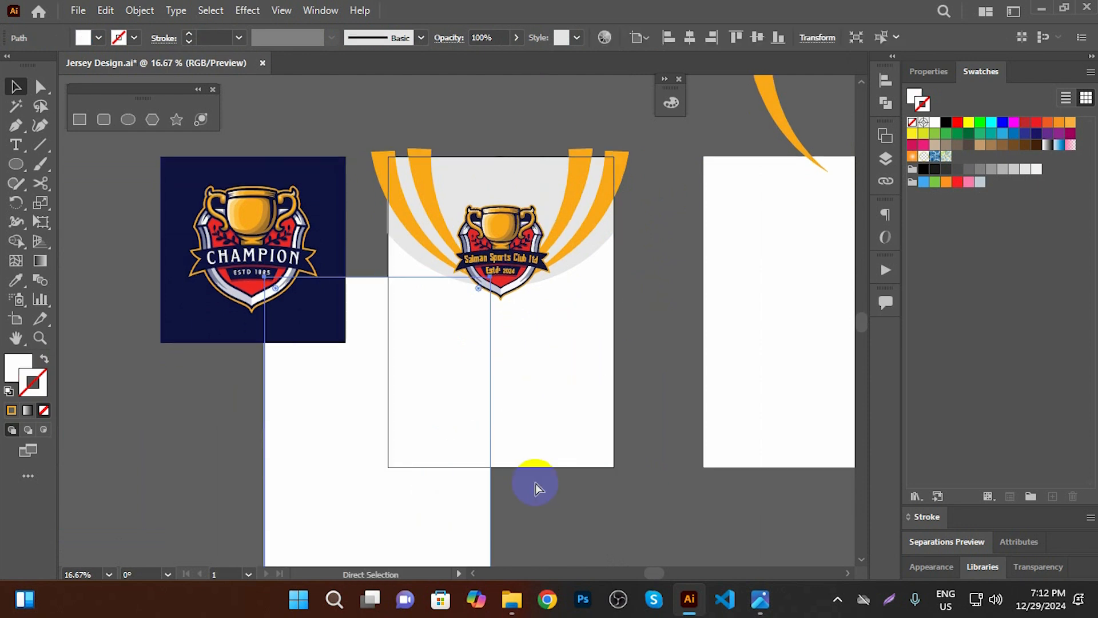
pyautogui.hotkey('ctrl', 'z')
pyautogui.moveTo(573, 368); pyautogui.dragTo(223, 476)
pyautogui.hotkey('ctrl', 'z')
pyautogui.moveTo(476, 201); pyautogui.dragTo(491, 109)
pyautogui.hotkey('ctrl', 'z')
pyautogui.hotkey('ctrl', 'z')
pyautogui.hotkey('ctrl', 'z')
pyautogui.hotkey('ctrl', 'shift', 'z')
pyautogui.hotkey('ctrl', 'shift', 'z')
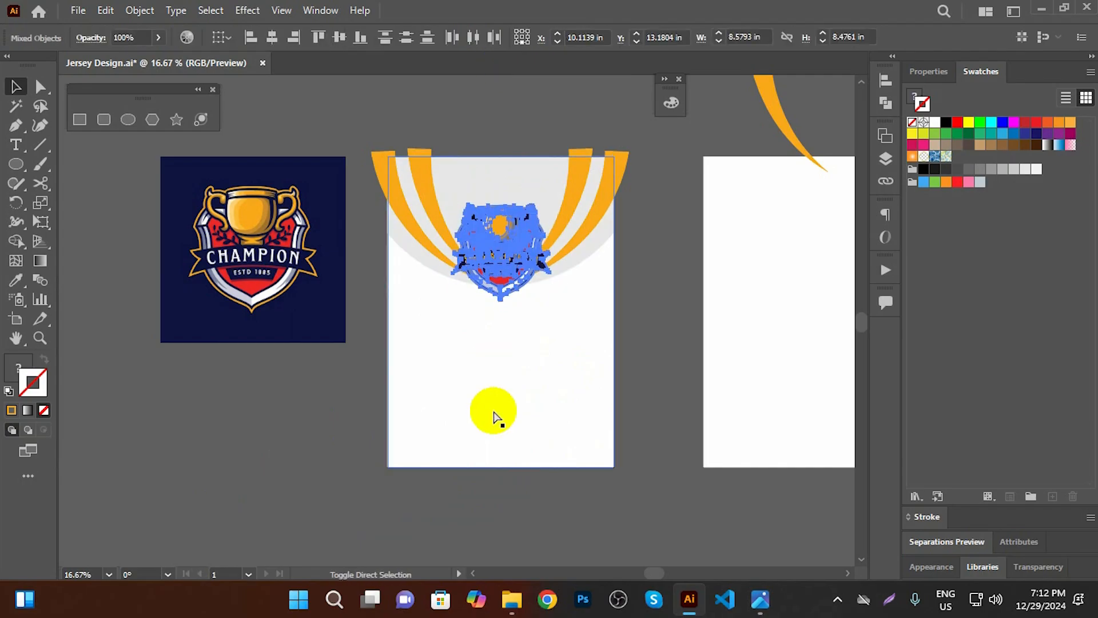
pyautogui.click(561, 379)
pyautogui.click(650, 329)
pyautogui.hotkey('ctrl', 'shift', 'z')
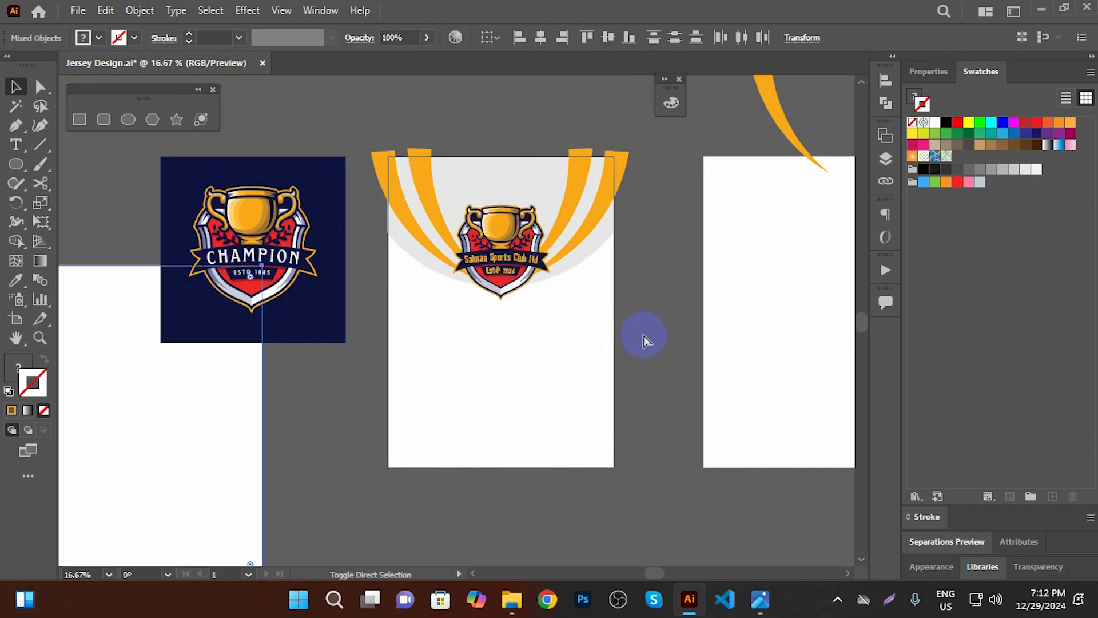
pyautogui.hotkey('ctrl', 'z')
# Fill the front panel's background with the navy sampled from the backdrop of the original Champion logo
pyautogui.click(503, 369)
pyautogui.click(15, 283)
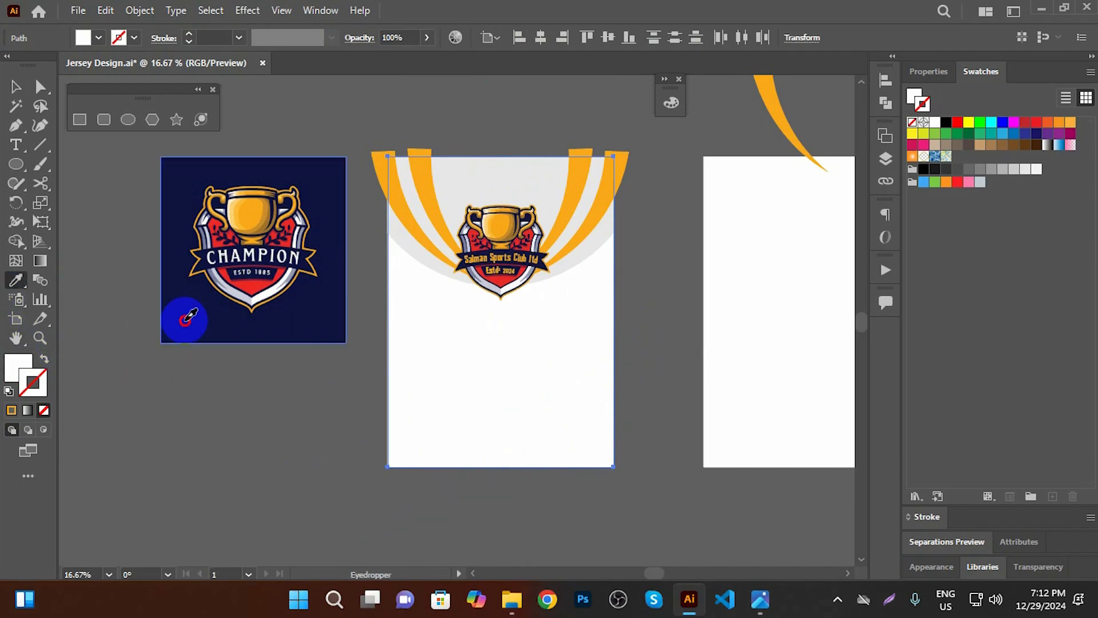
pyautogui.click(183, 314)
pyautogui.click(18, 368)
pyautogui.click(16, 87)
pyautogui.click(203, 395)
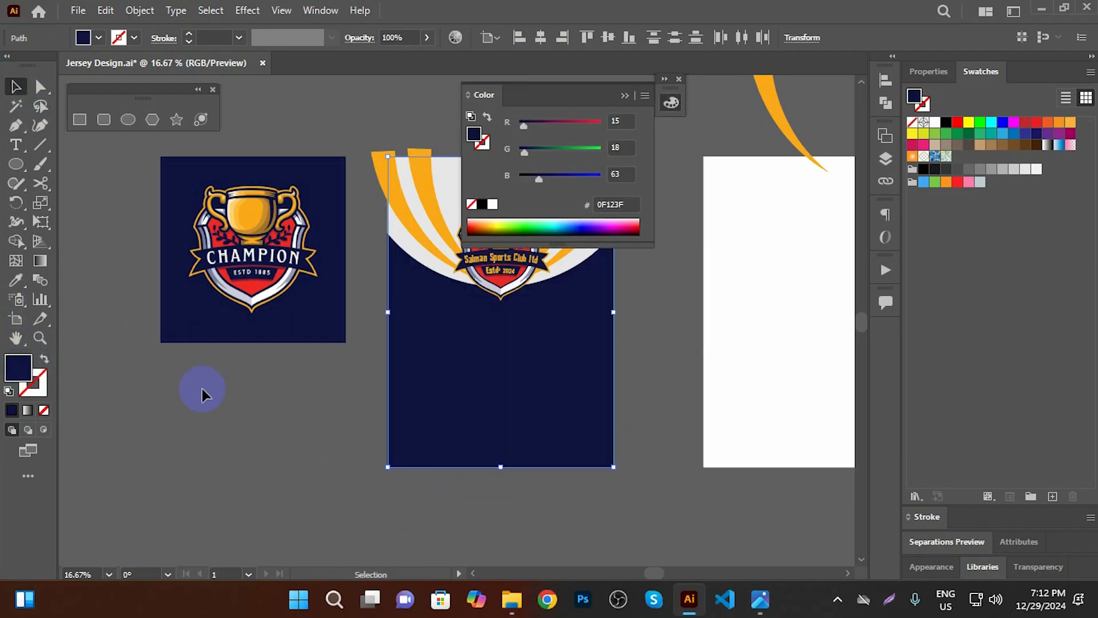
pyautogui.click(625, 96)
pyautogui.click(613, 275)
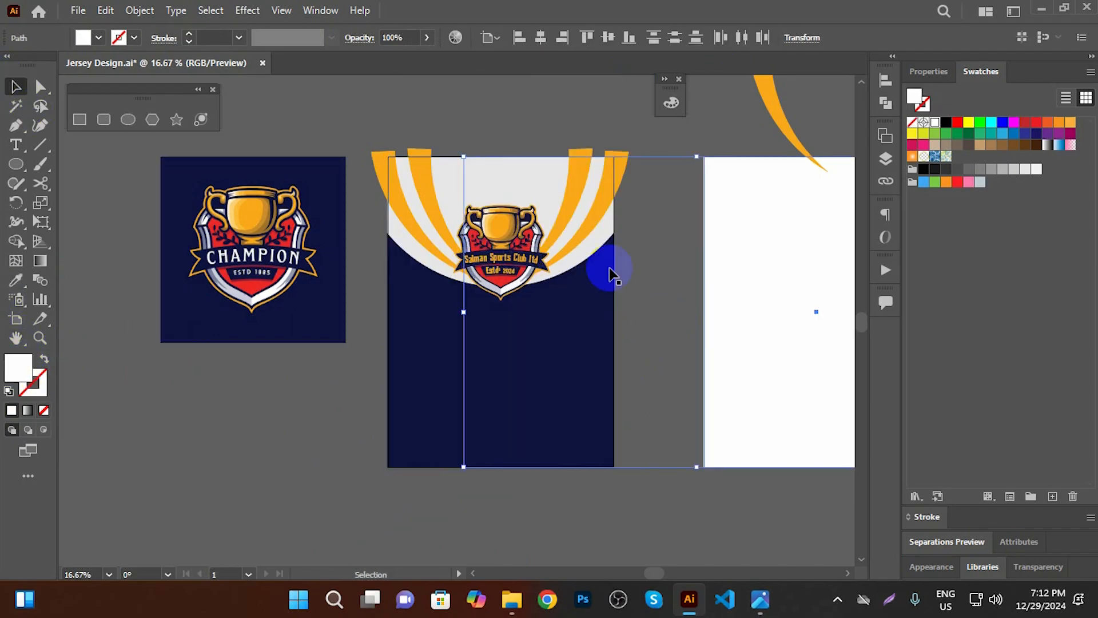
pyautogui.click(674, 278)
pyautogui.click(39, 86)
pyautogui.scroll(3, 534, 269)
pyautogui.click(366, 264)
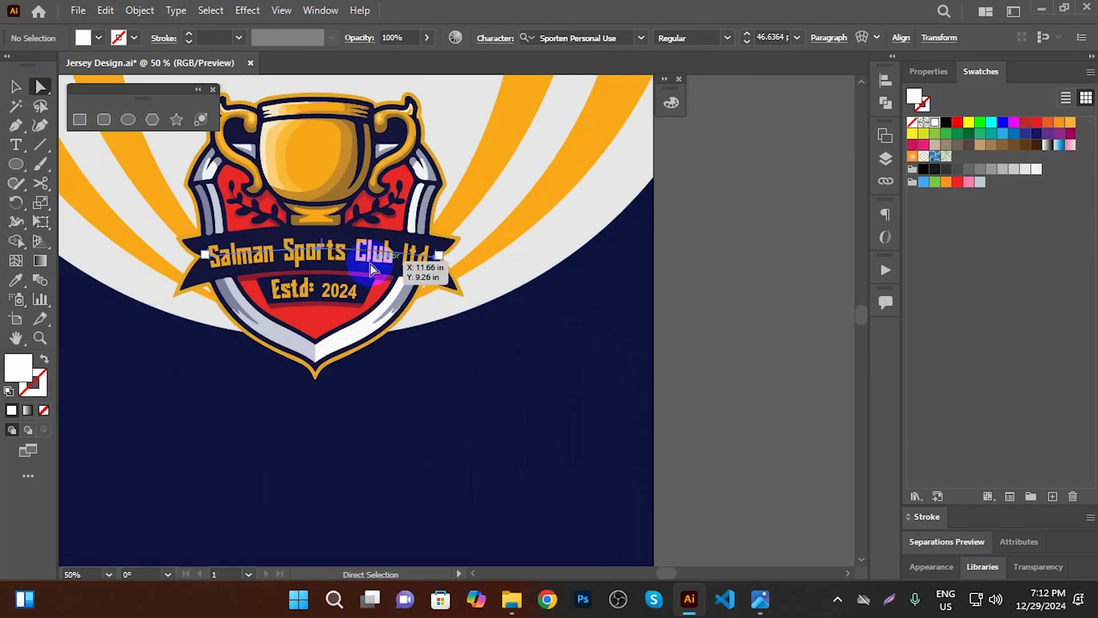
pyautogui.press('v')
pyautogui.scroll(-2, 526, 344)
pyautogui.click(644, 316)
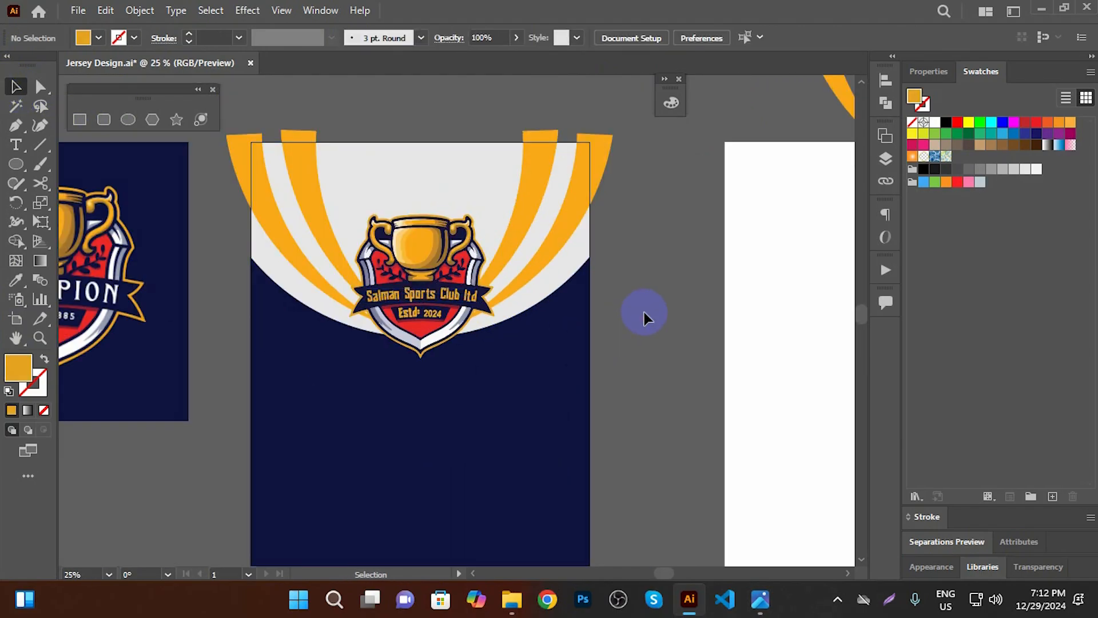
# Save the jersey document with the navy front panel
pyautogui.hotkey('ctrl', 's')
pyautogui.scroll(-1, 607, 291)
pyautogui.scroll(1, 587, 400)
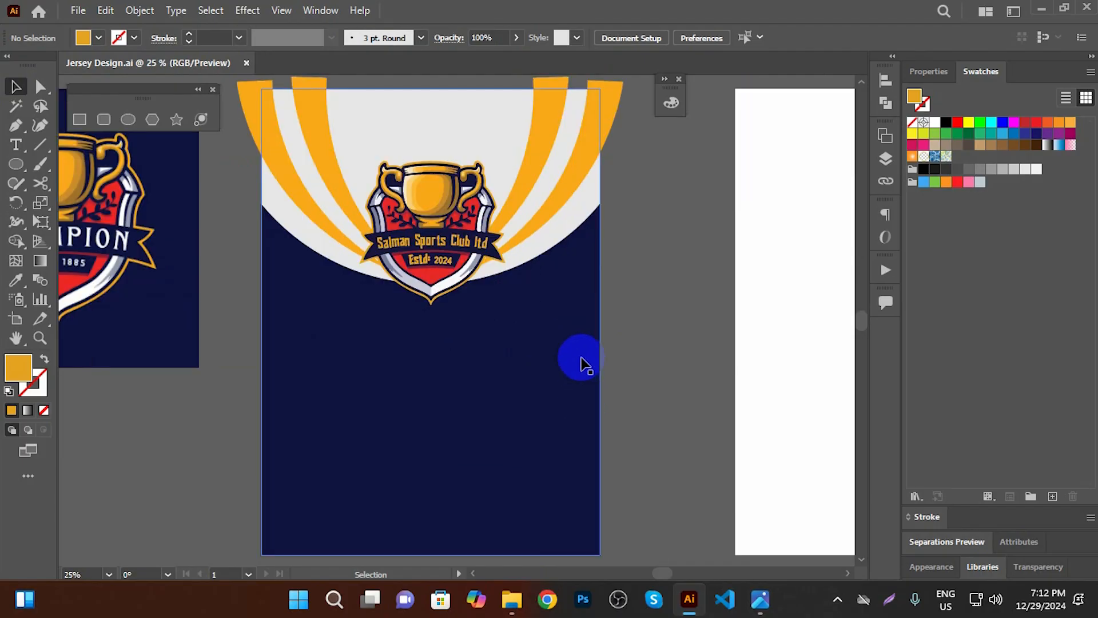
# Place a copy of the two filled gold stripes below the original logo image and rotate it so the tips point up
pyautogui.scroll(-1, 580, 355)
pyautogui.moveTo(747, 111); pyautogui.dragTo(294, 468)
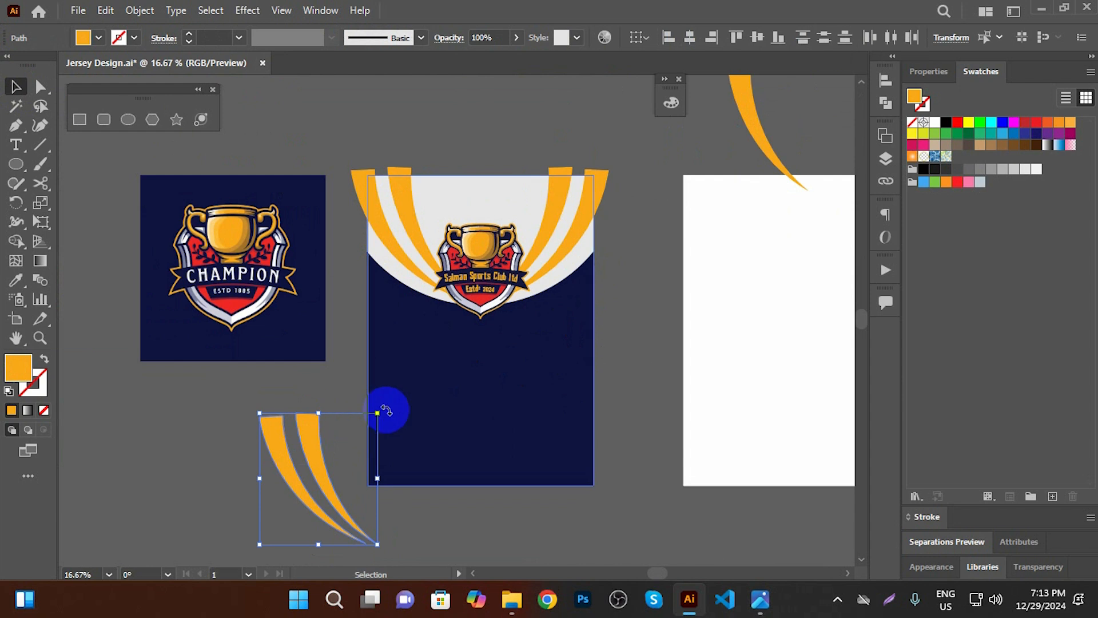
pyautogui.moveTo(382, 408); pyautogui.dragTo(126, 454)
pyautogui.moveTo(816, 389); pyautogui.dragTo(245, 385)
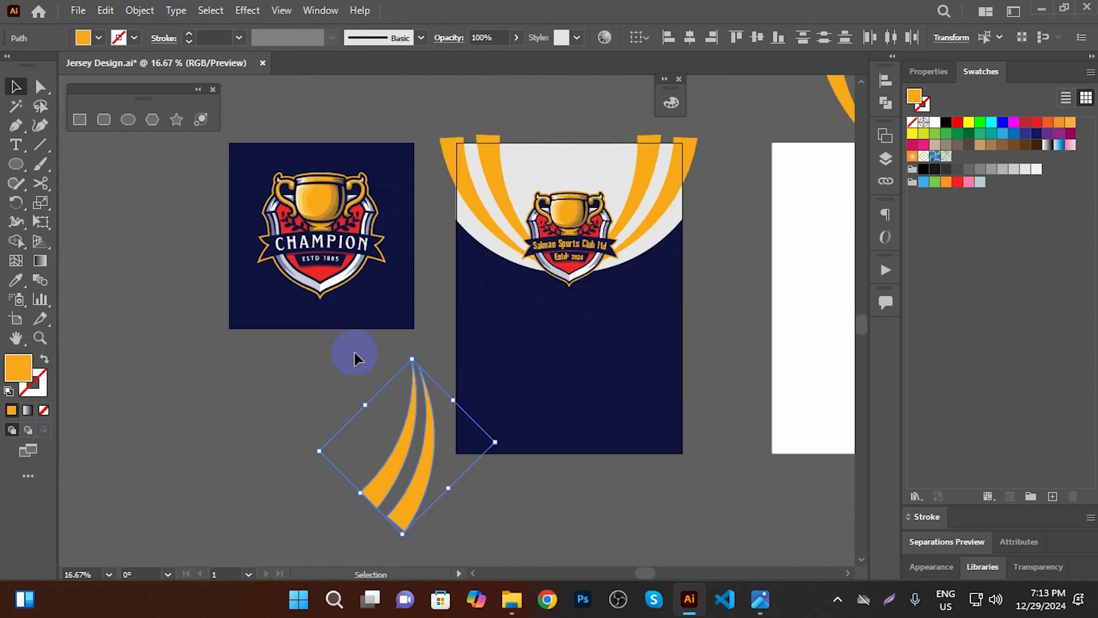
pyautogui.moveTo(502, 435); pyautogui.dragTo(500, 432)
# Reflect the stripe copy across the vertical axis, then rotate and place it at the front panel's lower-left corner
pyautogui.rightClick(431, 441)
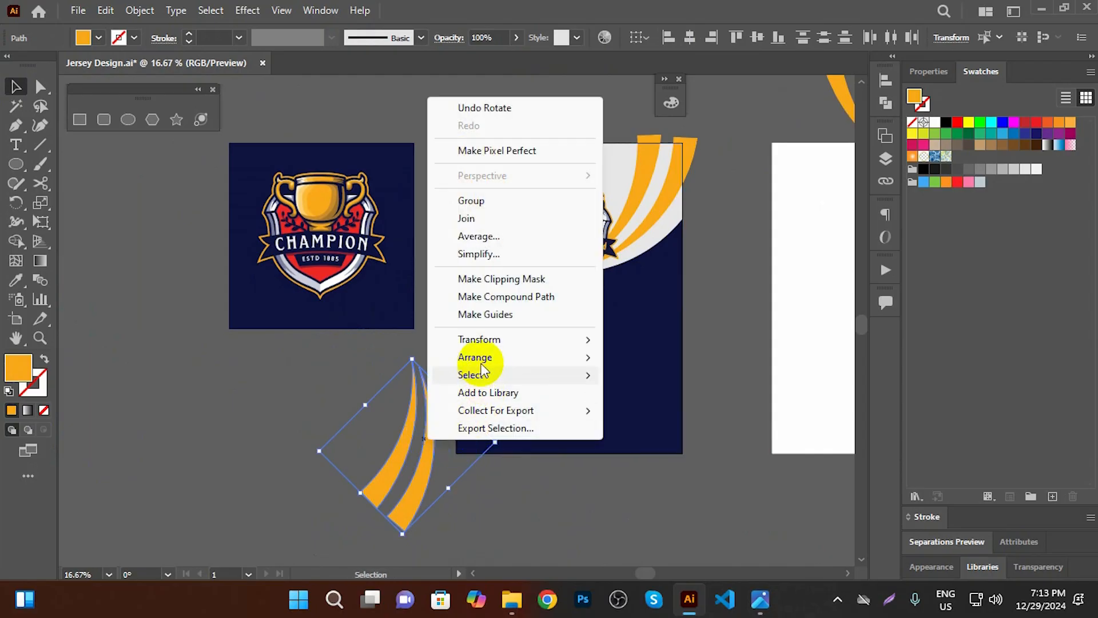
pyautogui.moveTo(478, 339)
pyautogui.click(658, 399)
pyautogui.click(831, 367)
pyautogui.moveTo(486, 455); pyautogui.dragTo(491, 483)
pyautogui.moveTo(397, 490); pyautogui.dragTo(501, 456)
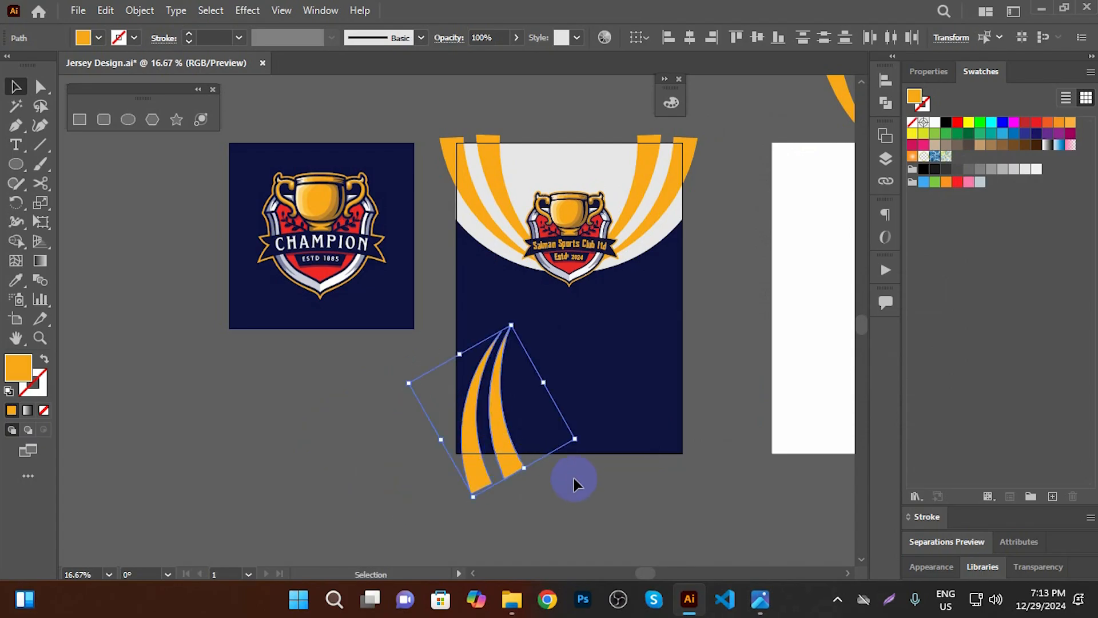
pyautogui.scroll(1, 574, 478)
pyautogui.moveTo(622, 449); pyautogui.dragTo(567, 477)
pyautogui.click(510, 527)
# Scale down the inner lower stripe slightly and rotate the outer one to follow the panel's left edge
pyautogui.click(409, 435)
pyautogui.moveTo(425, 276); pyautogui.dragTo(424, 303)
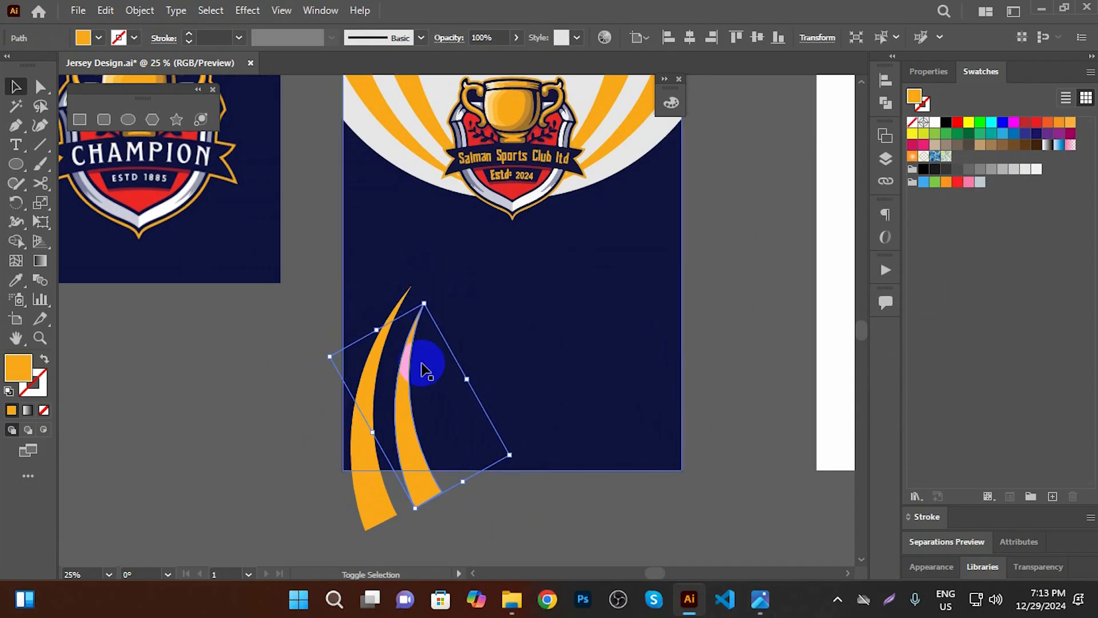
pyautogui.click(378, 347)
pyautogui.moveTo(412, 285); pyautogui.dragTo(431, 246)
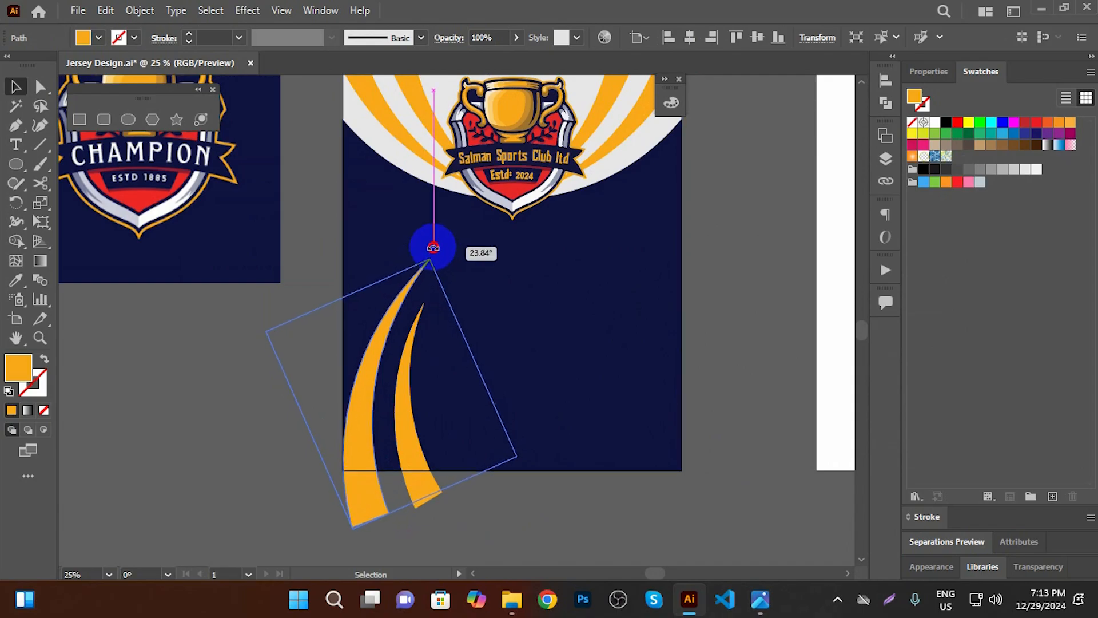
pyautogui.click(443, 501)
pyautogui.moveTo(416, 470); pyautogui.dragTo(413, 471)
pyautogui.click(474, 514)
# Move the spare tapered gold stroke from above the panels to the front panel's lower right and reflect it across the vertical axis
pyautogui.scroll(-2, 448, 455)
pyautogui.moveTo(682, 202)
pyautogui.mouseDown()
pyautogui.moveTo(642, 282)
pyautogui.moveTo(511, 443)
pyautogui.moveTo(546, 424)
pyautogui.moveTo(343, 411)
pyautogui.moveTo(338, 508)
pyautogui.moveTo(478, 534)
pyautogui.moveTo(519, 490)
pyautogui.mouseUp()
pyautogui.rightClick(537, 452)
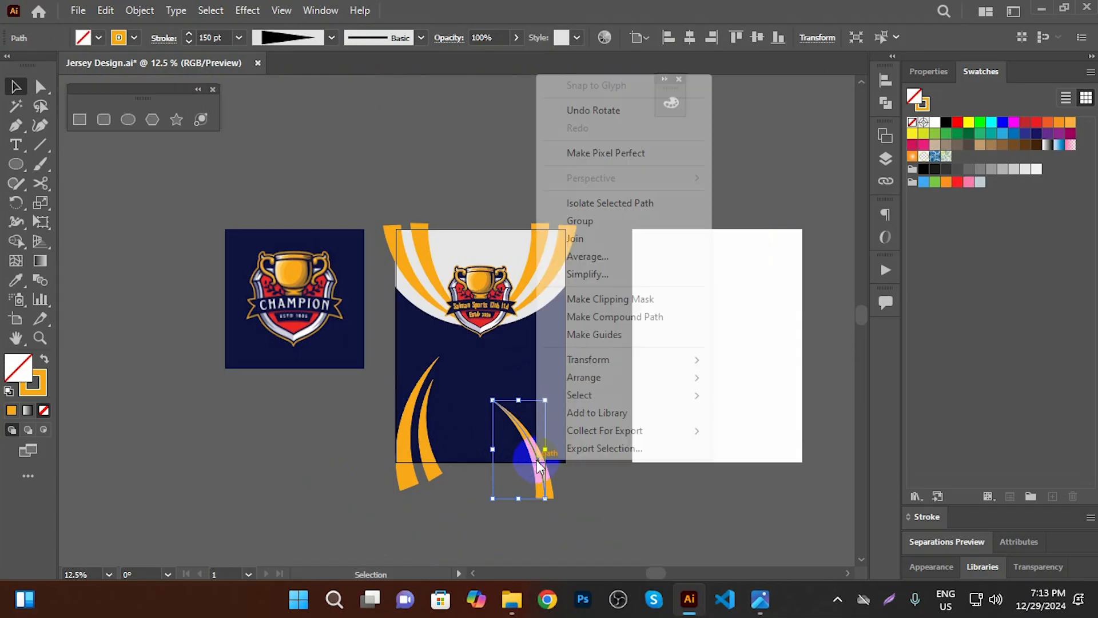
pyautogui.click(600, 360)
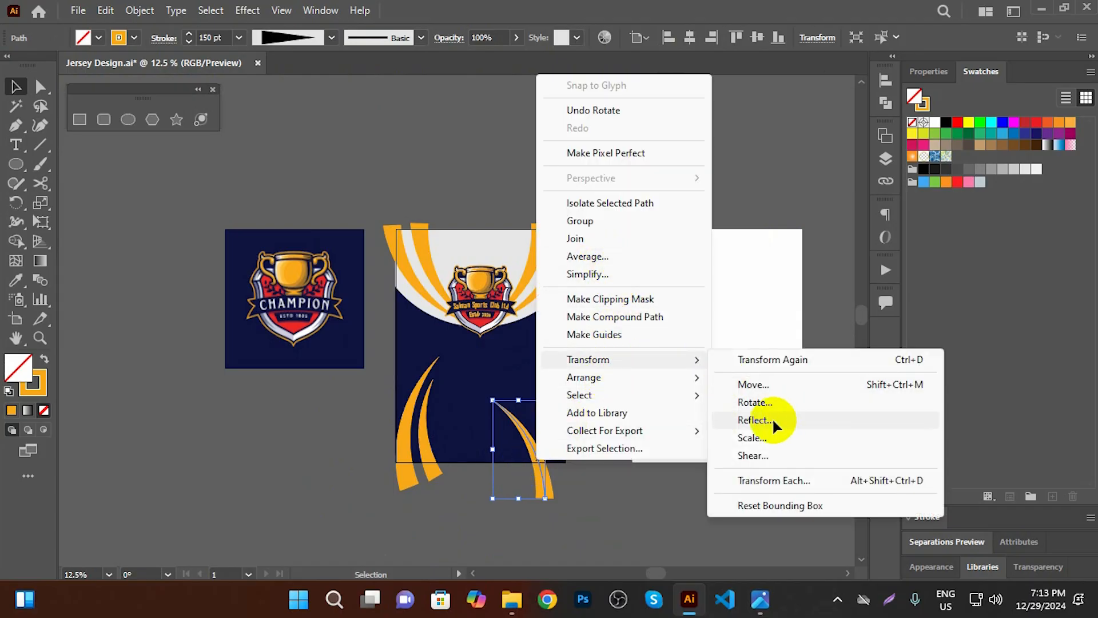
pyautogui.click(761, 418)
pyautogui.click(818, 367)
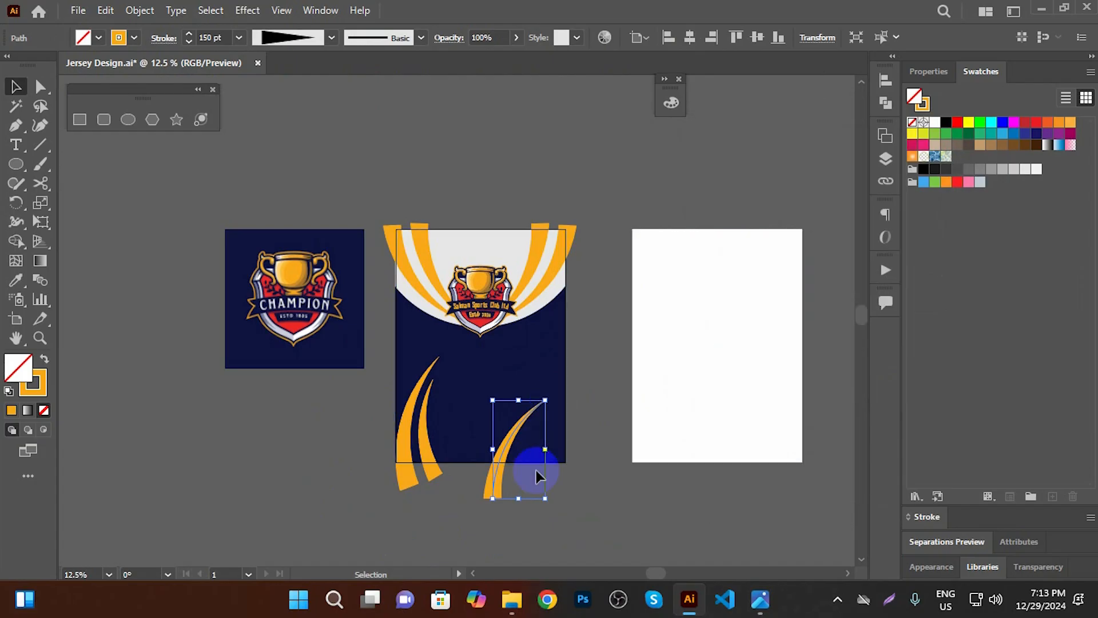
# Rotate the tapered stroke to lean outward and place it as a third stripe beside the two lower-left stripes
pyautogui.scroll(1, 526, 472)
pyautogui.moveTo(554, 376); pyautogui.dragTo(502, 355)
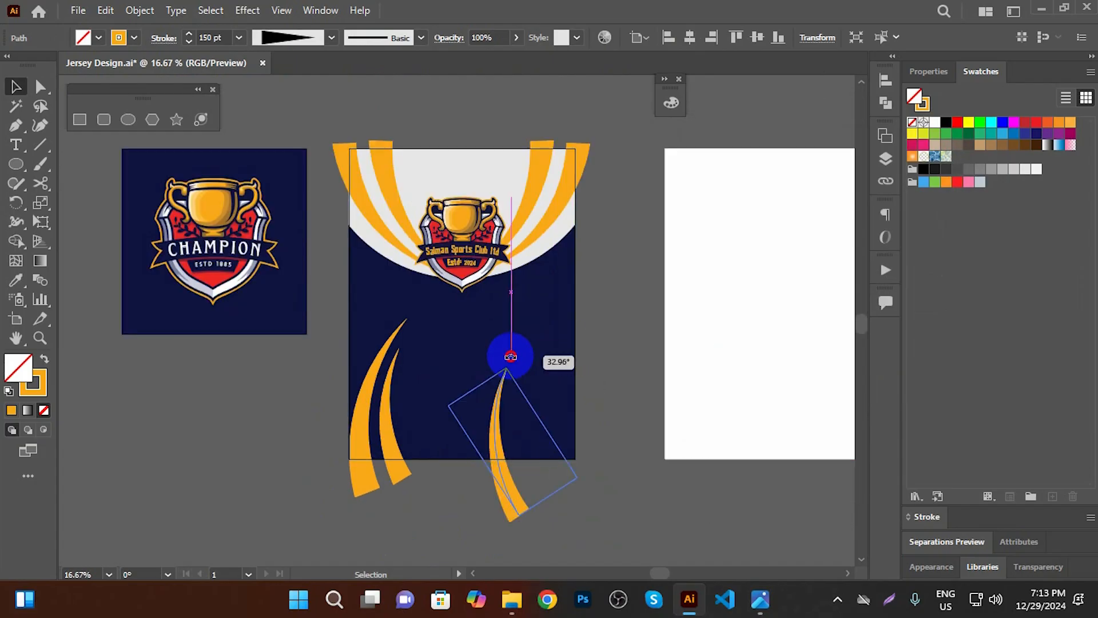
pyautogui.moveTo(514, 478); pyautogui.dragTo(489, 486)
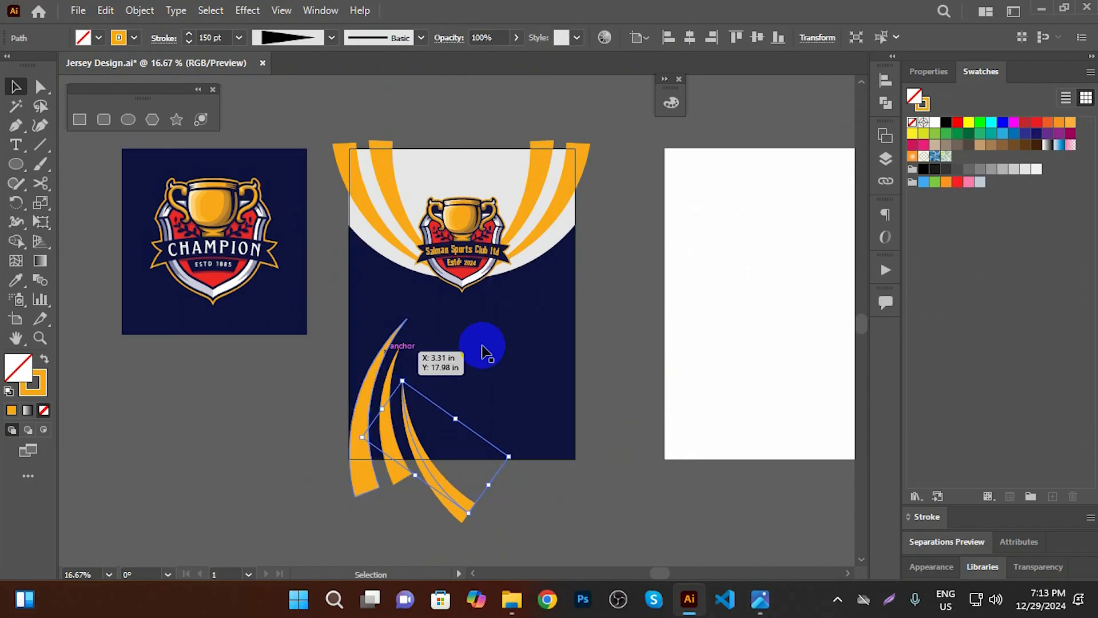
pyautogui.scroll(1, 488, 423)
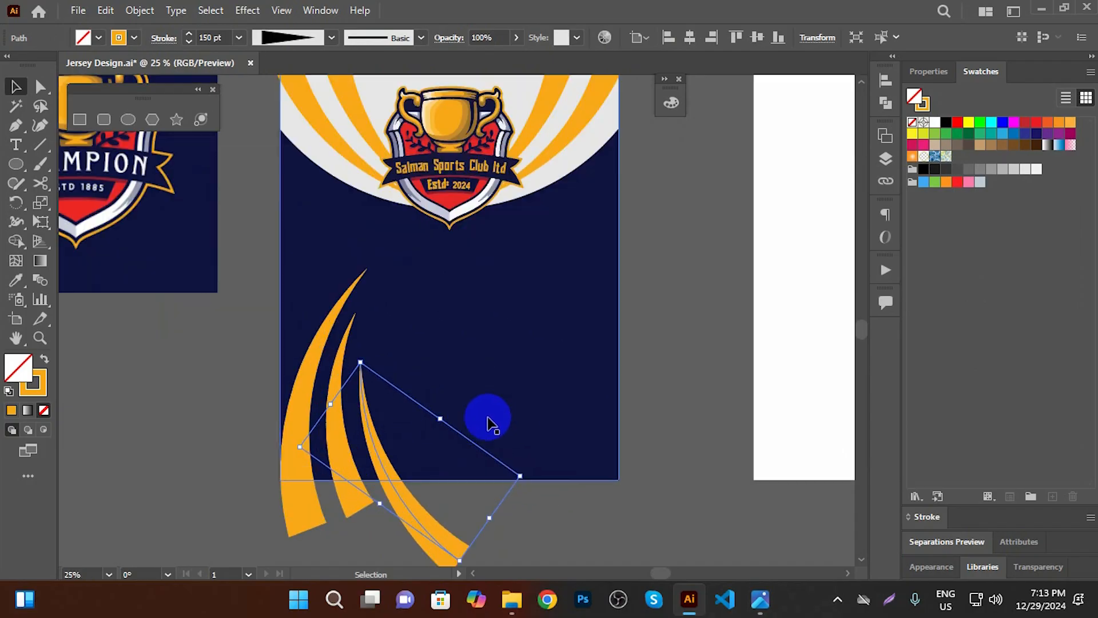
pyautogui.moveTo(542, 418); pyautogui.dragTo(552, 331)
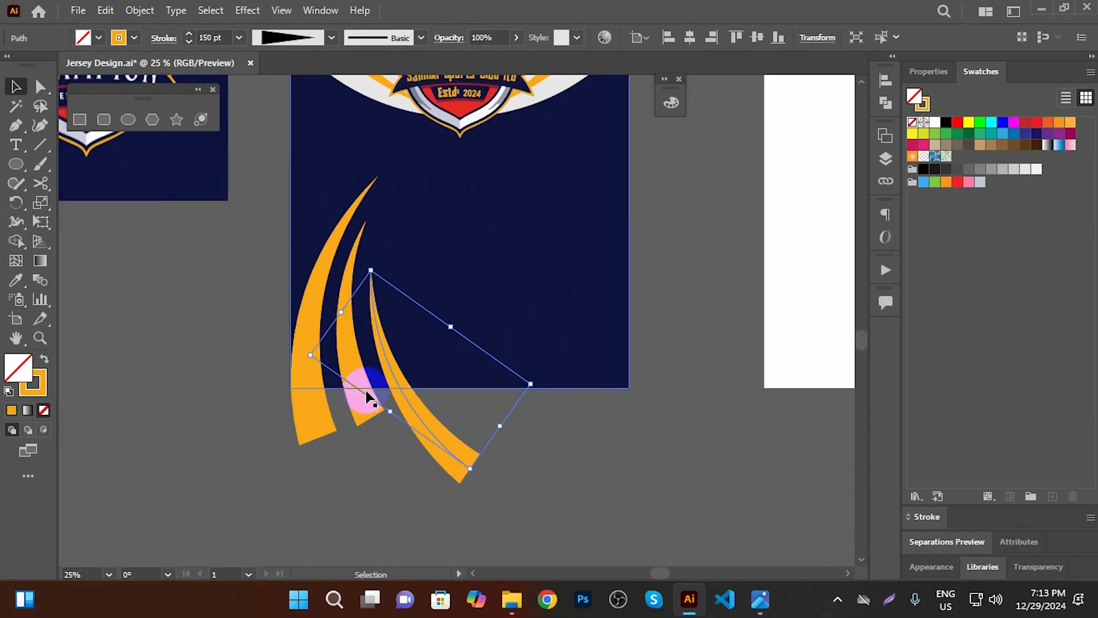
# Adjust the middle lower stripe's position and rotation to even out its spacing between the outer stripe and the third stripe
pyautogui.click(370, 436)
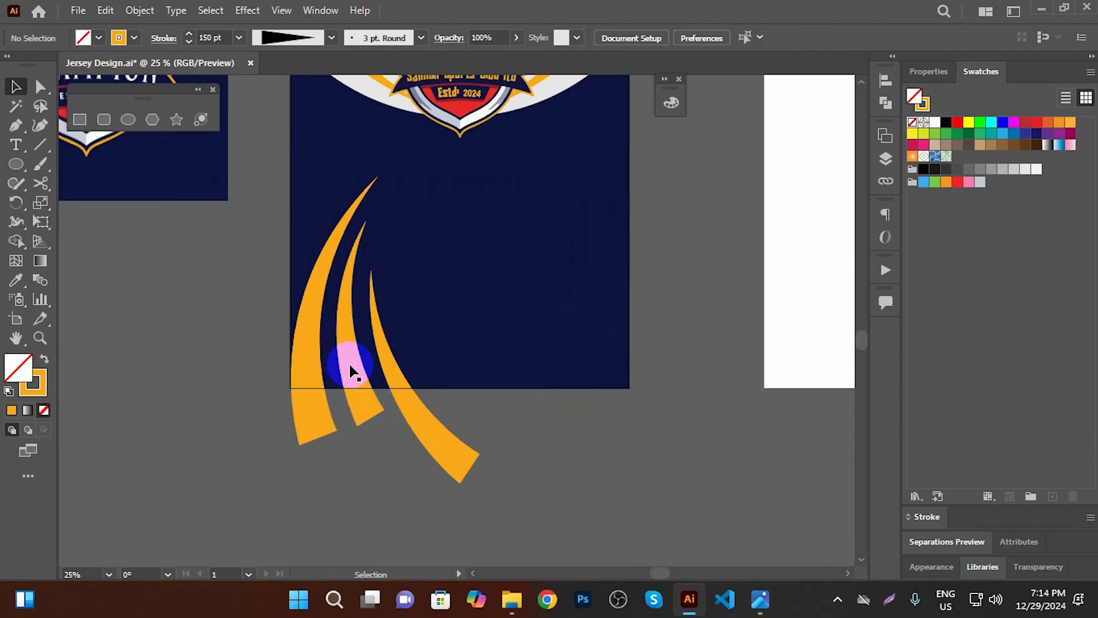
pyautogui.scroll(2, 347, 343)
pyautogui.moveTo(350, 348); pyautogui.dragTo(342, 349)
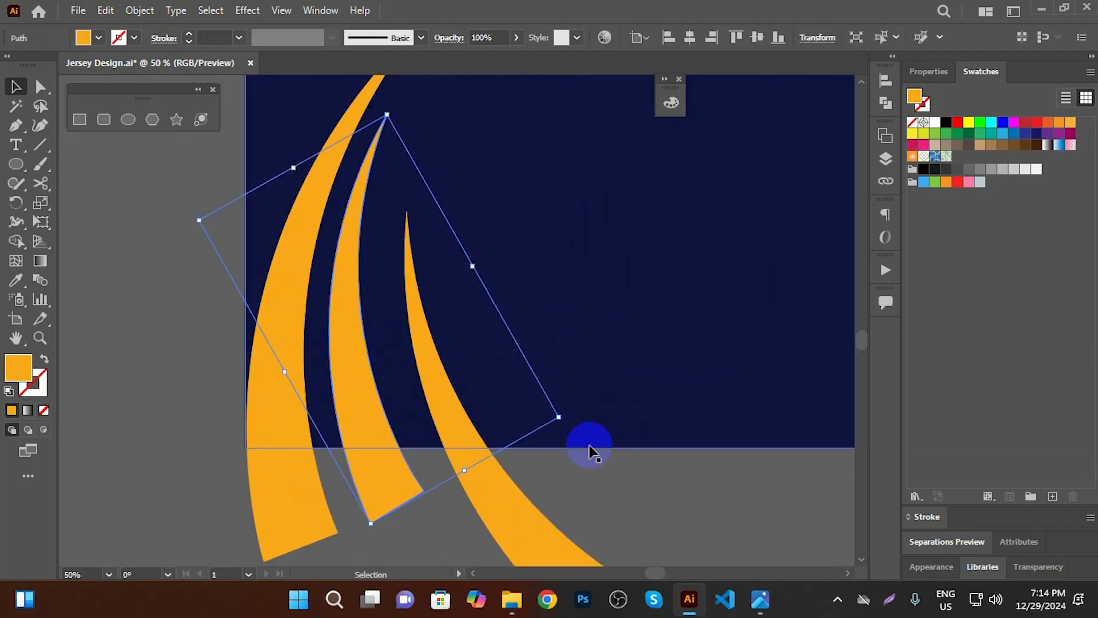
pyautogui.moveTo(568, 424); pyautogui.dragTo(573, 413)
pyautogui.moveTo(573, 416); pyautogui.dragTo(572, 416)
pyautogui.moveTo(346, 417); pyautogui.dragTo(344, 437)
# Nudge the third tapered stroke down slightly and expand its appearance into a filled shape
pyautogui.keyDown('alt'); pyautogui.scroll(-1, 345, 403); pyautogui.keyUp('alt')
pyautogui.moveTo(463, 484)
pyautogui.mouseDown()
pyautogui.moveTo(445, 469)
pyautogui.moveTo(461, 495)
pyautogui.mouseUp()
pyautogui.click(158, 10)
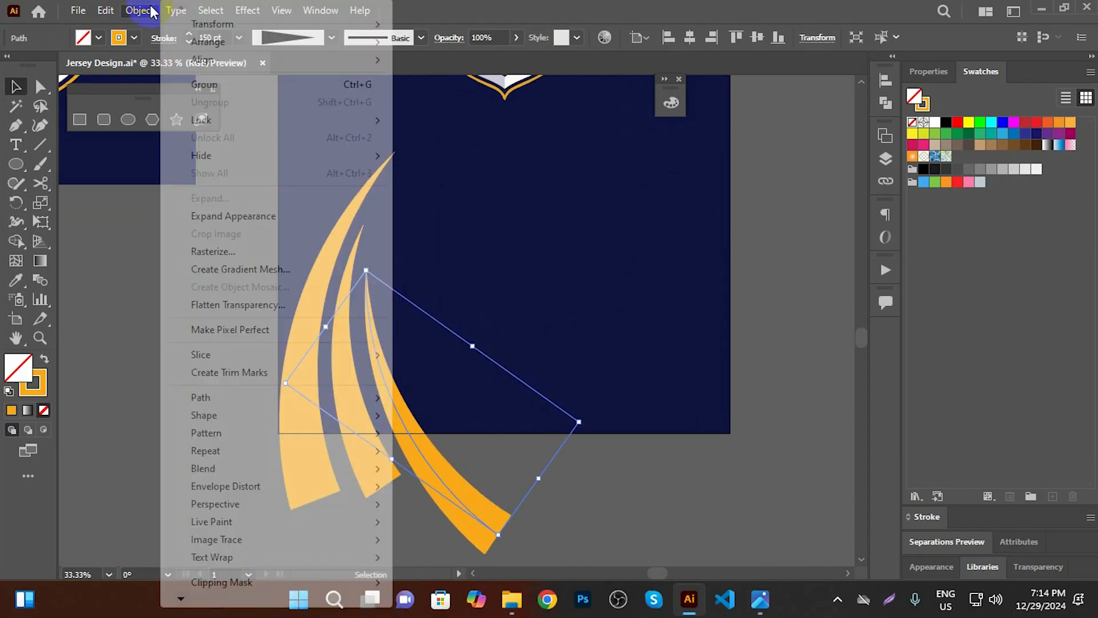
pyautogui.click(216, 216)
pyautogui.click(485, 437)
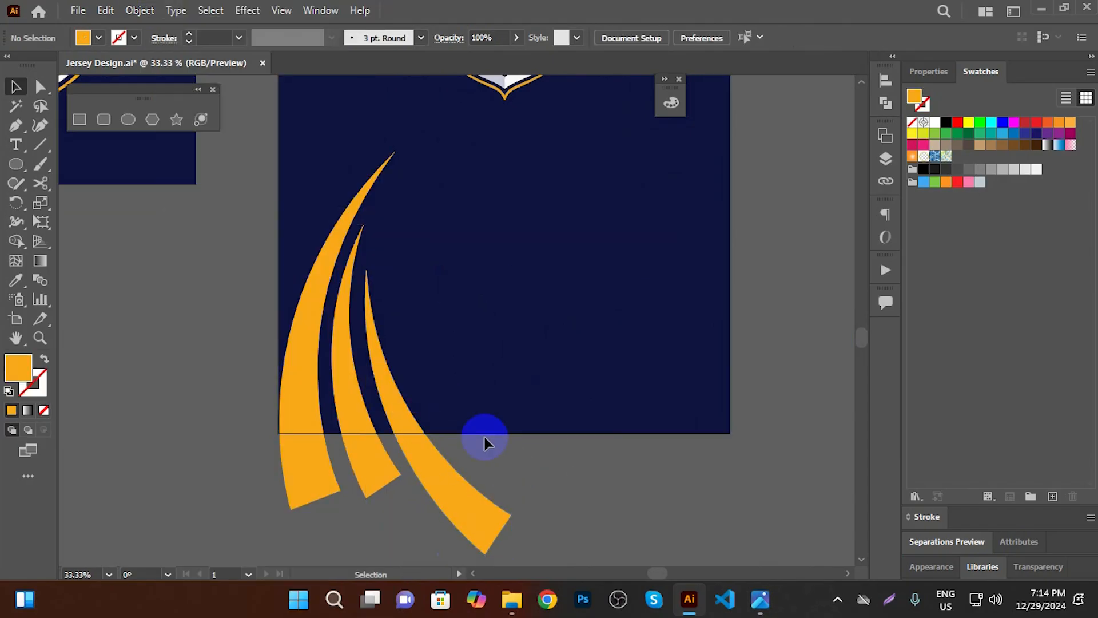
# Select the three lower-left gold stripes together and shift them slightly down the front panel
pyautogui.hotkey('ctrl', '-')
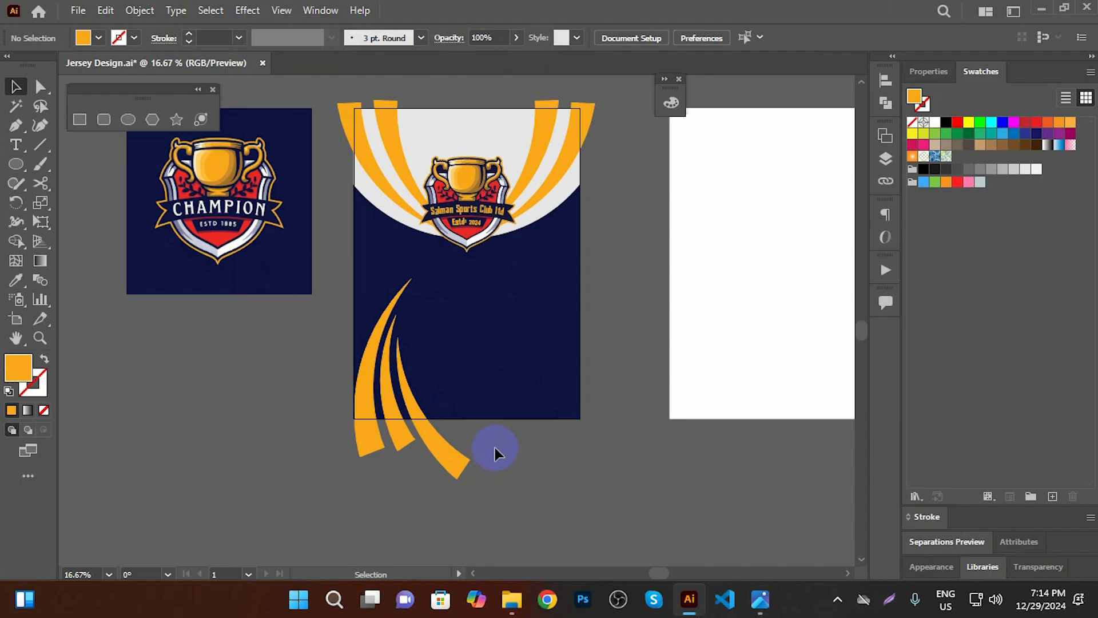
pyautogui.scroll(1, 495, 448)
pyautogui.scroll(2, 670, 252)
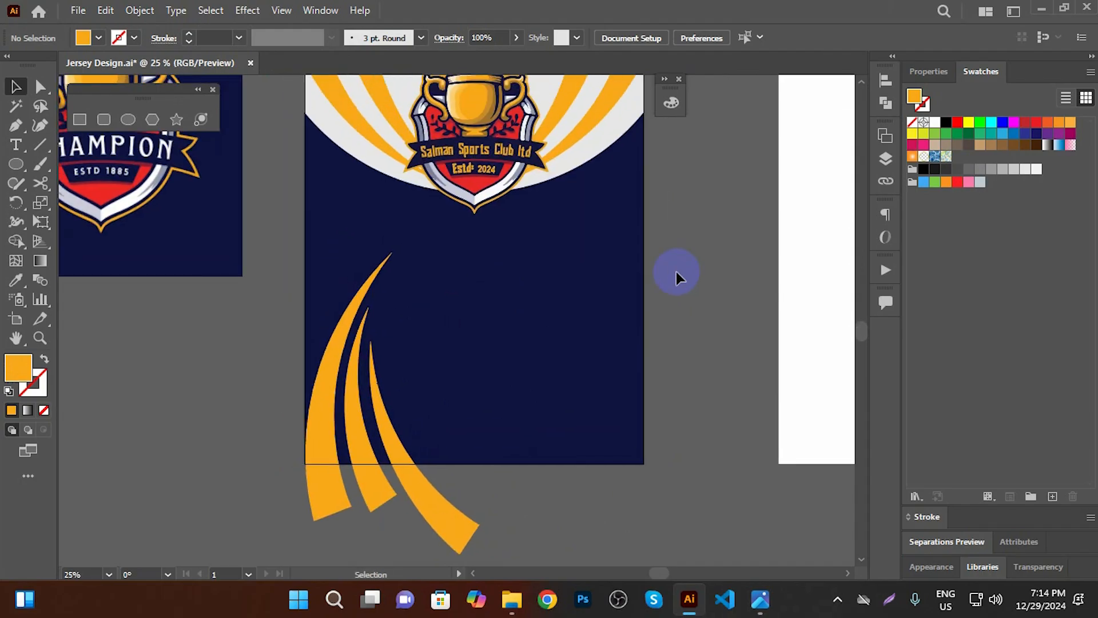
pyautogui.scroll(-1, 404, 389)
pyautogui.scroll(1, 405, 387)
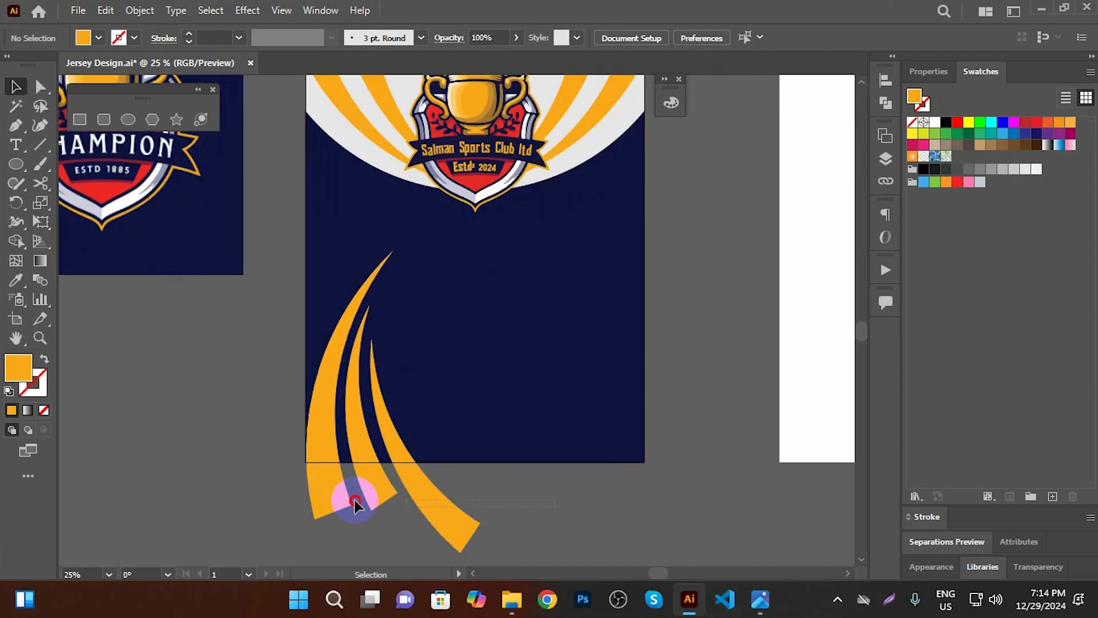
pyautogui.click(323, 492)
pyautogui.click(796, 478)
pyautogui.scroll(-1, 547, 400)
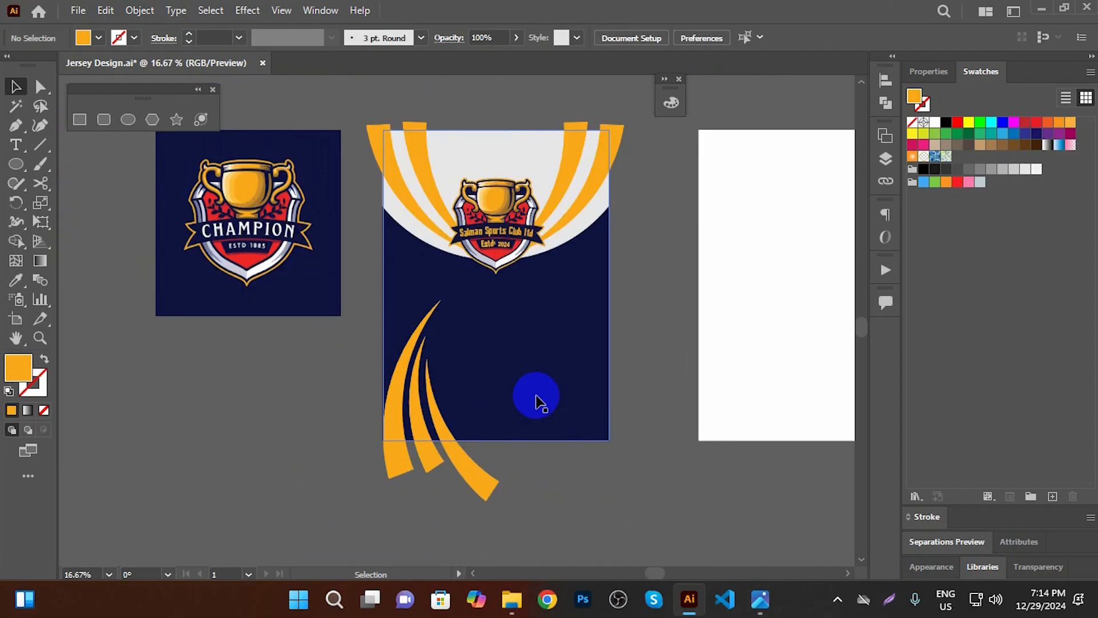
pyautogui.moveTo(545, 514); pyautogui.dragTo(359, 461)
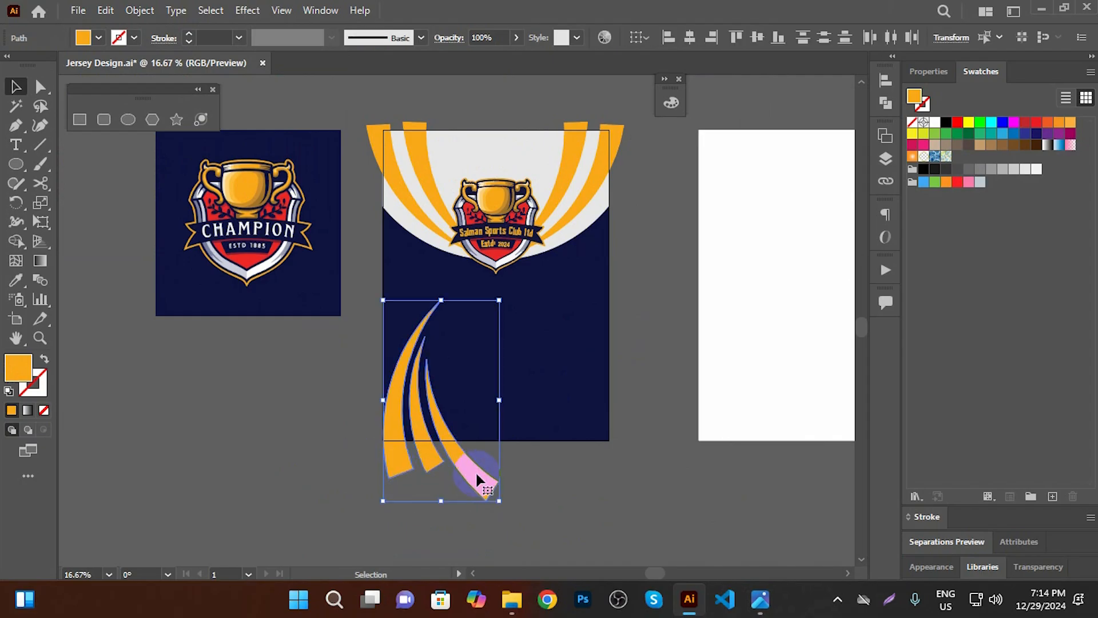
pyautogui.moveTo(475, 476); pyautogui.dragTo(598, 437)
pyautogui.click(629, 474)
pyautogui.hotkey('ctrl', 'z')
pyautogui.hotkey('ctrl', 'z')
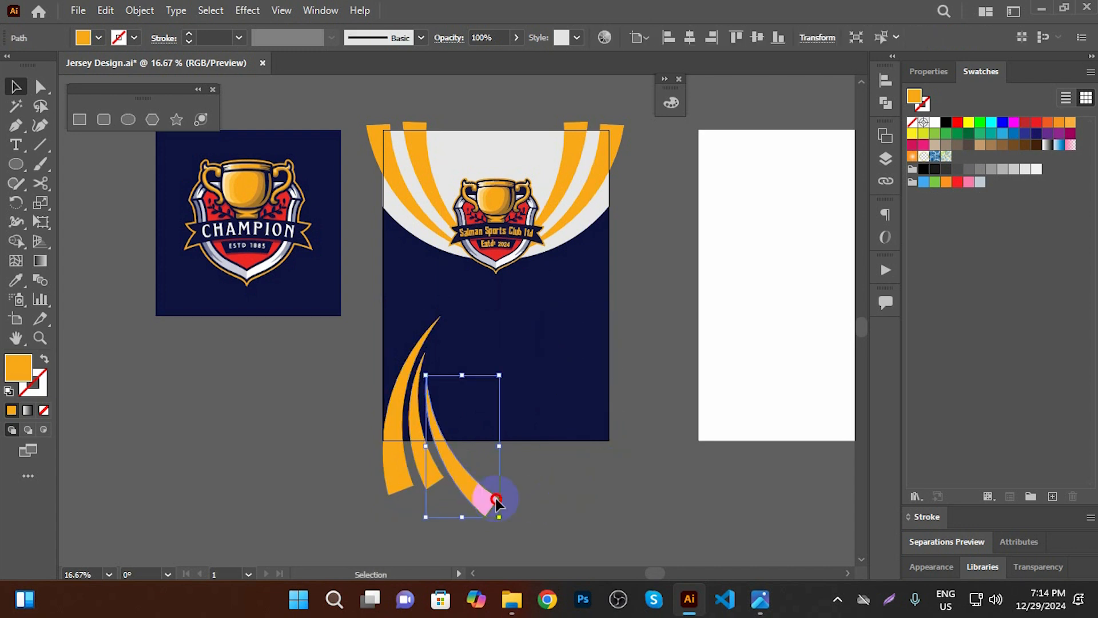
# Duplicate the three lower-left stripes to the front panel's right side and rotate the copy to sweep out past the edge
pyautogui.moveTo(465, 491); pyautogui.dragTo(656, 364)
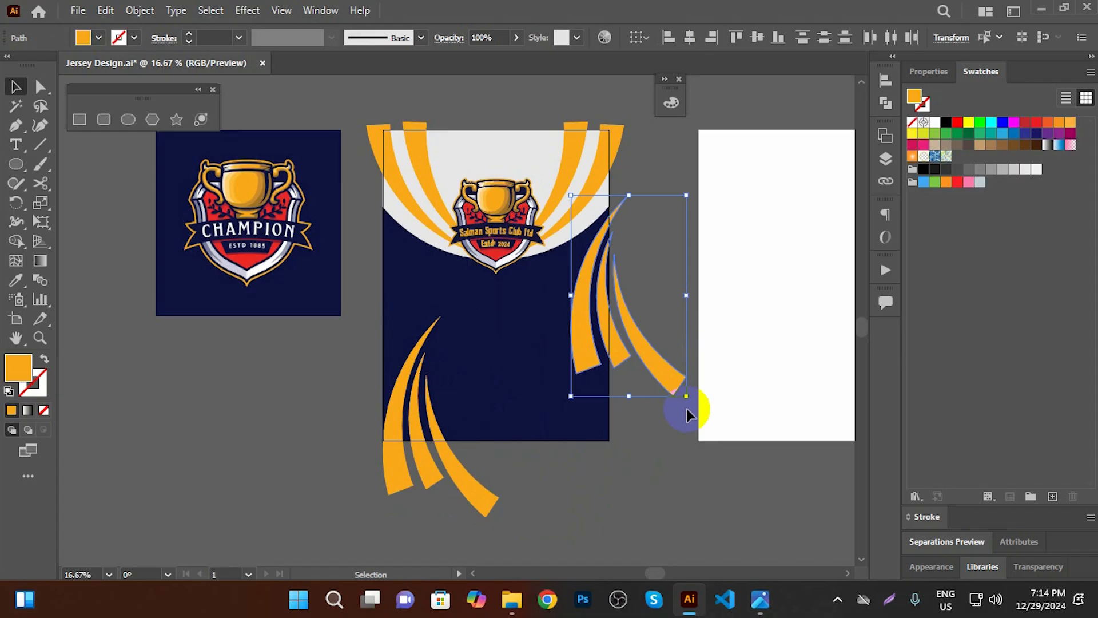
pyautogui.moveTo(701, 400); pyautogui.dragTo(655, 164)
pyautogui.moveTo(663, 268); pyautogui.dragTo(635, 234)
# Fine-tune the copied stripes' rotation and position to follow the navy area just below the white curve, and save the document
pyautogui.moveTo(688, 153); pyautogui.dragTo(724, 218)
pyautogui.moveTo(654, 295); pyautogui.dragTo(665, 334)
pyautogui.moveTo(610, 215); pyautogui.dragTo(611, 221)
pyautogui.moveTo(660, 182); pyautogui.dragTo(667, 190)
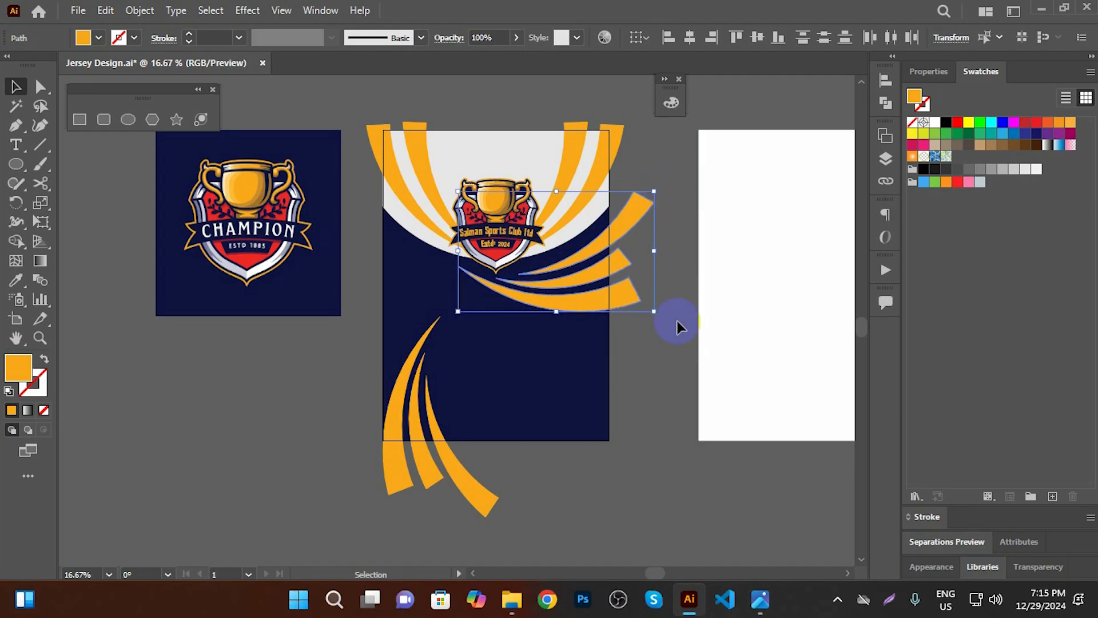
pyautogui.click(652, 399)
pyautogui.hotkey('ctrl', 's')
# Toggle Trim View on and off to check how the front panel design looks cropped to its artboard
pyautogui.click(282, 15)
pyautogui.click(321, 103)
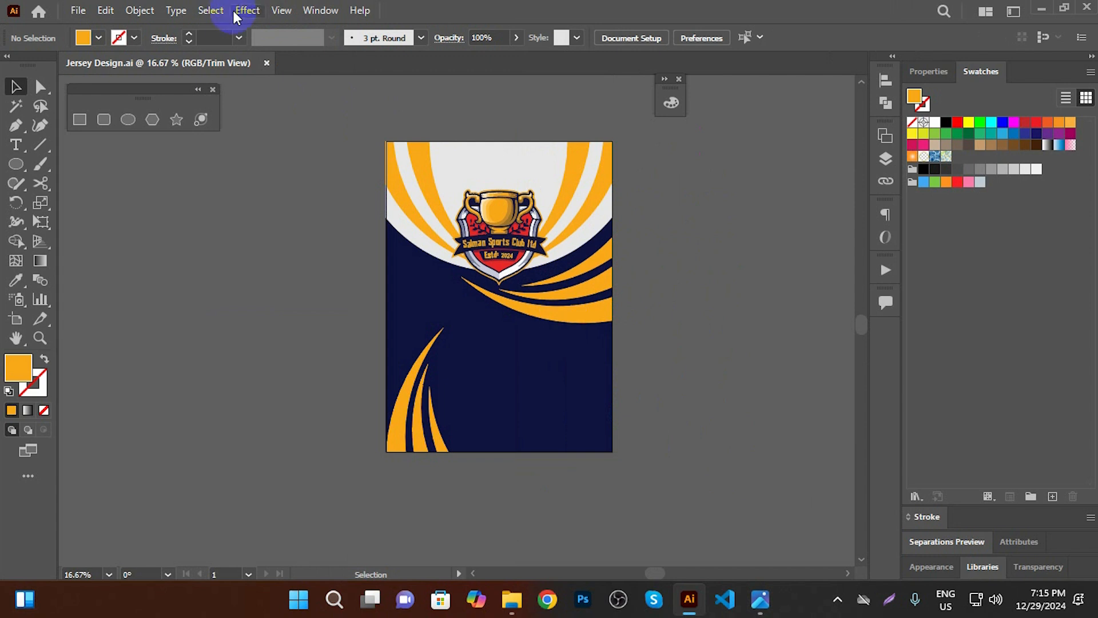
pyautogui.click(278, 11)
pyautogui.click(351, 105)
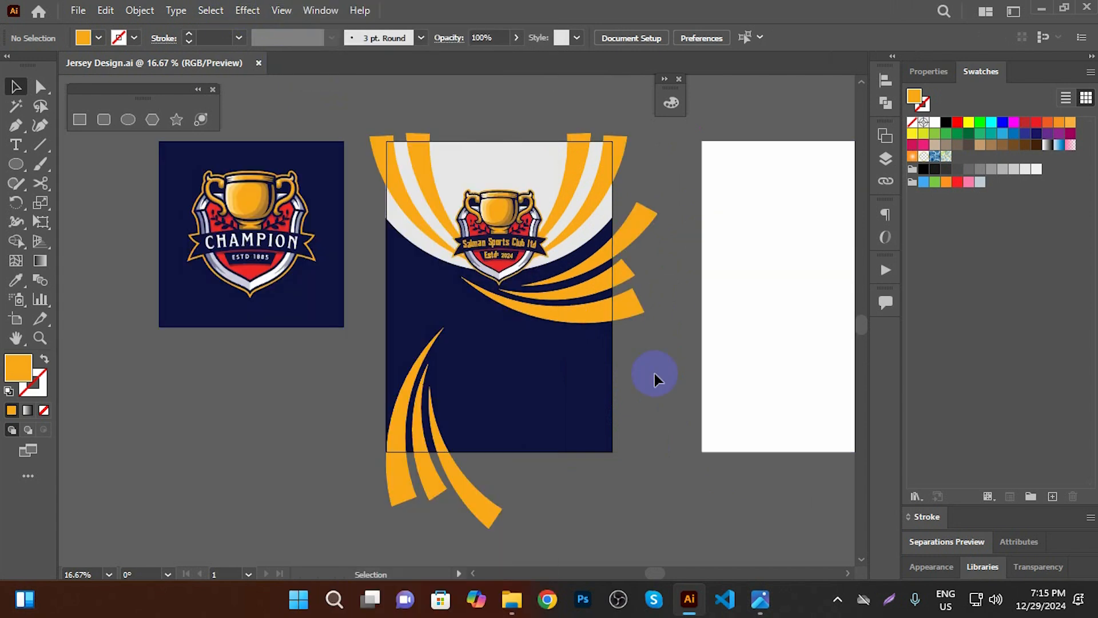
pyautogui.moveTo(630, 459); pyautogui.dragTo(605, 430)
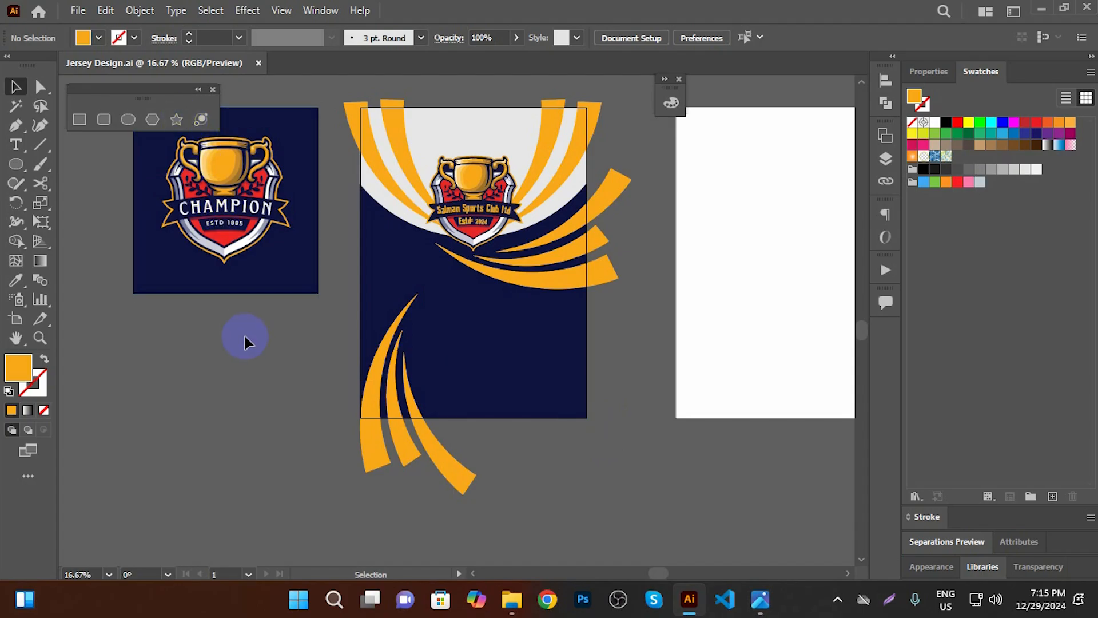
pyautogui.click(293, 13)
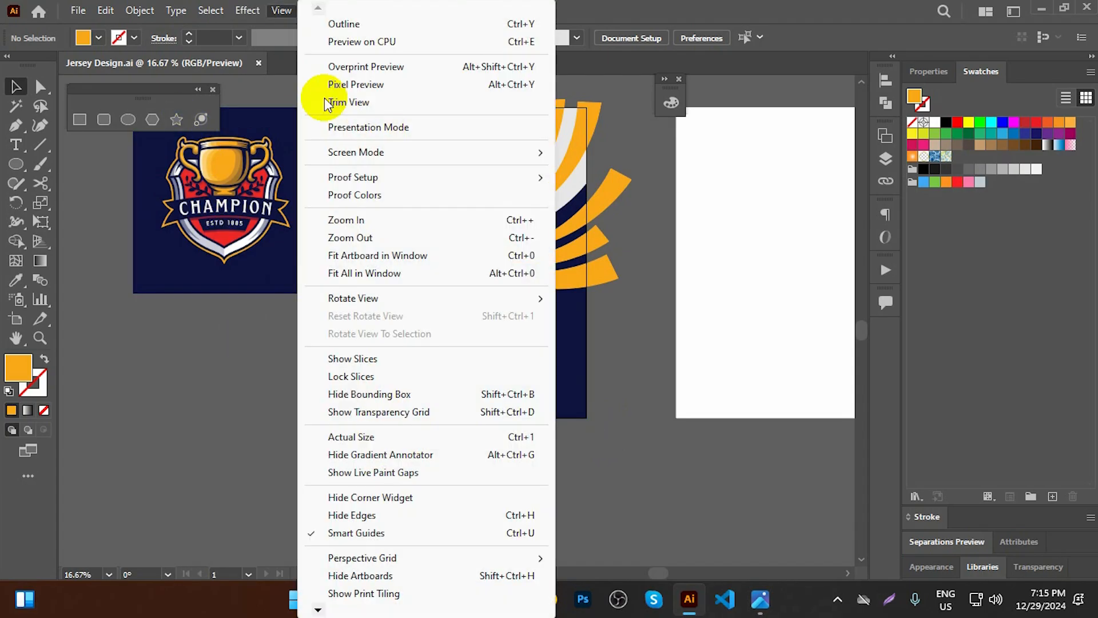
pyautogui.click(336, 102)
pyautogui.click(279, 11)
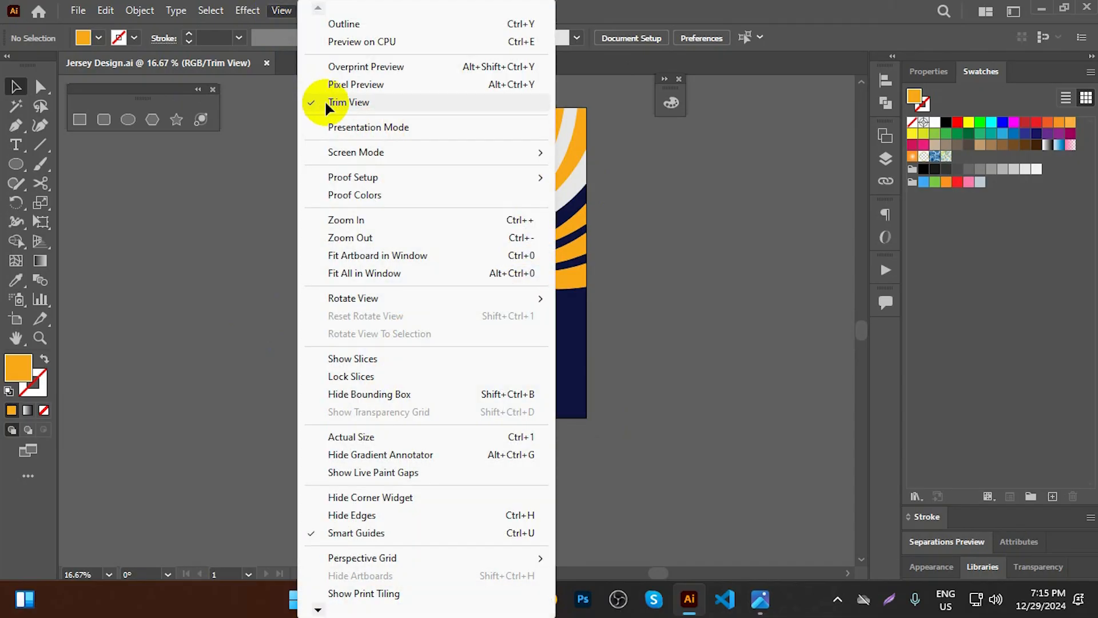
pyautogui.click(324, 101)
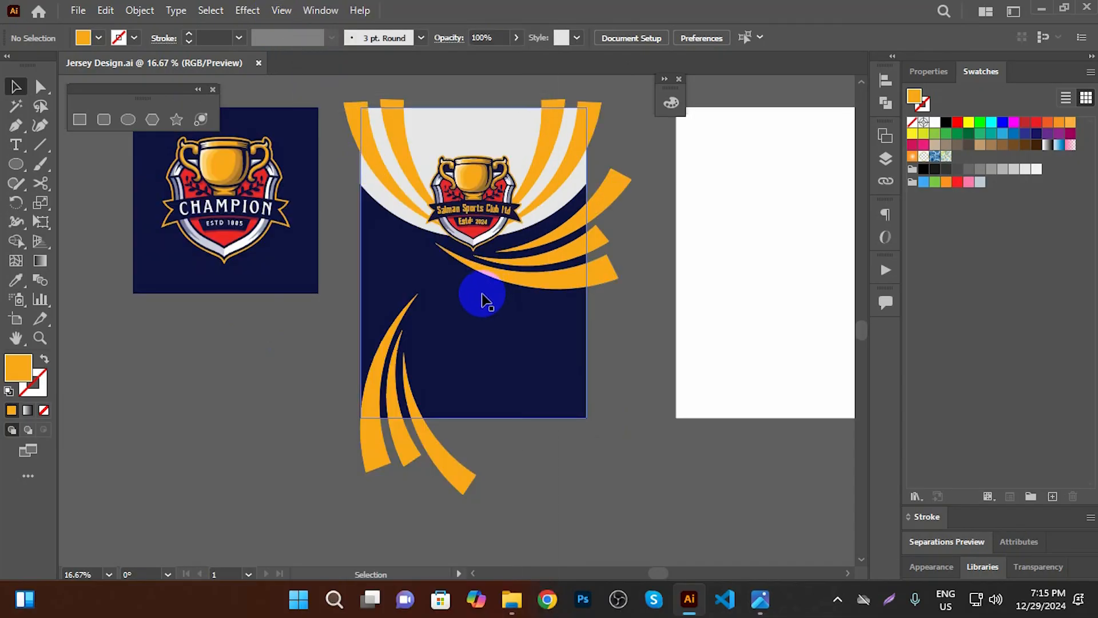
pyautogui.click(282, 10)
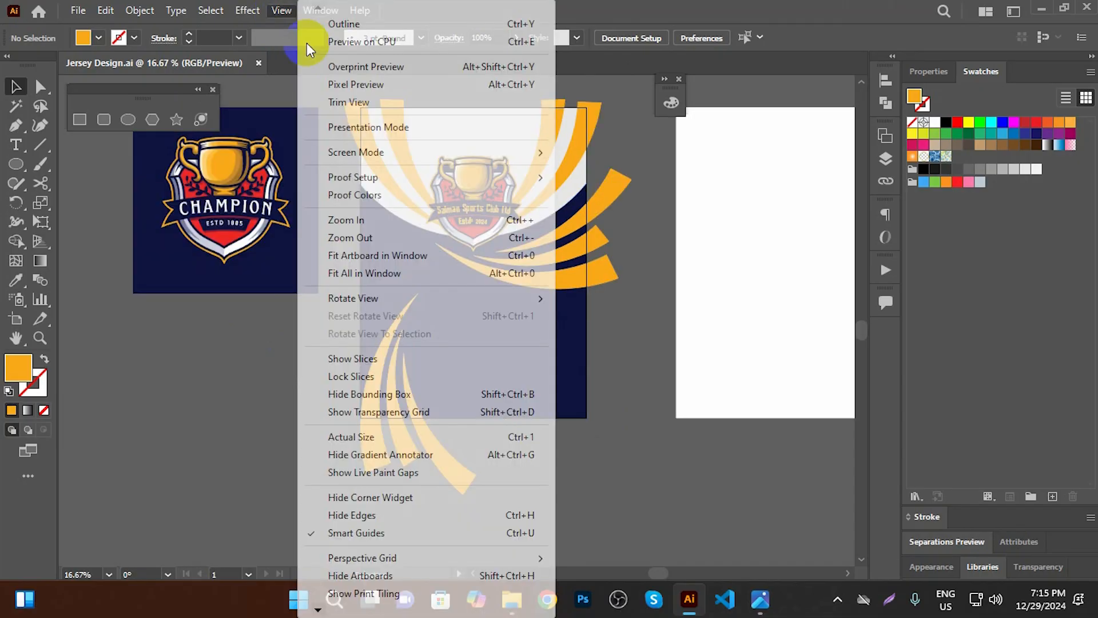
pyautogui.click(335, 103)
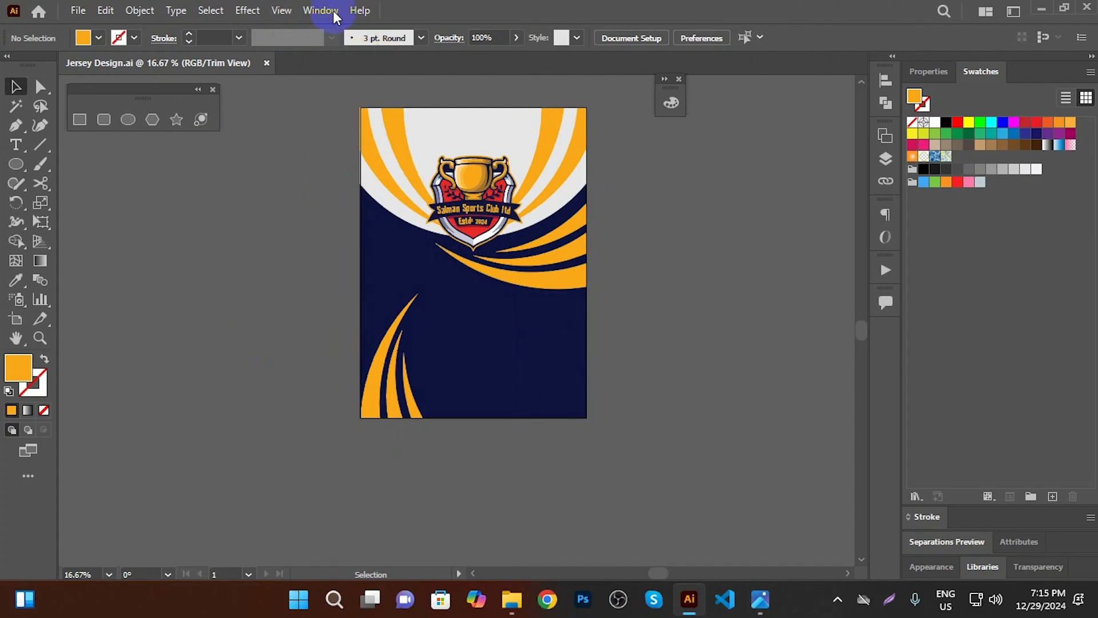
pyautogui.click(280, 11)
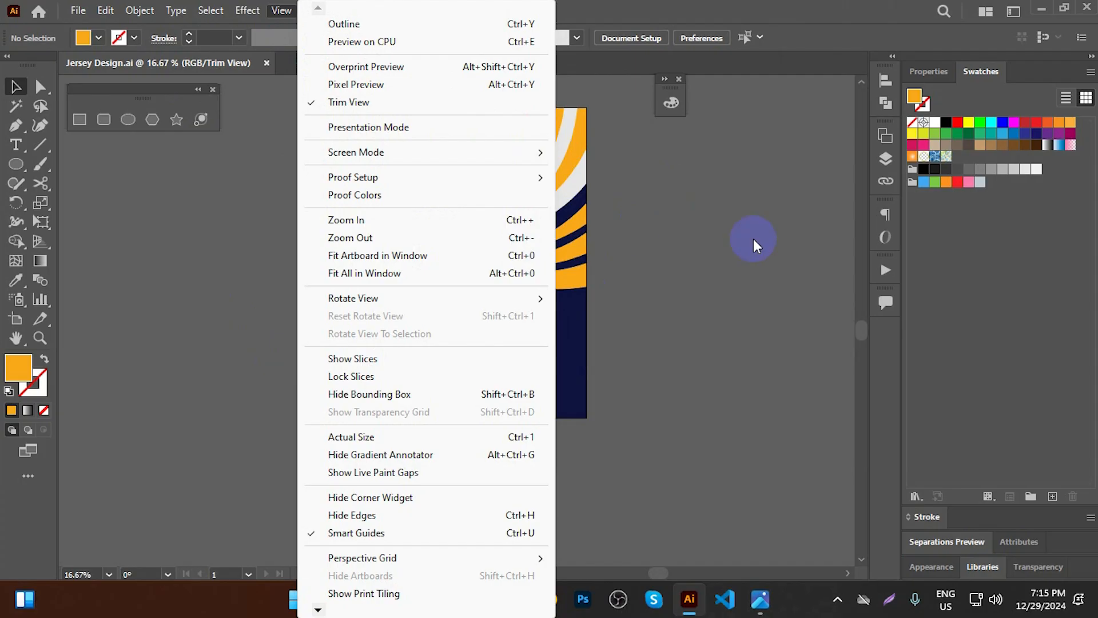
pyautogui.click(433, 104)
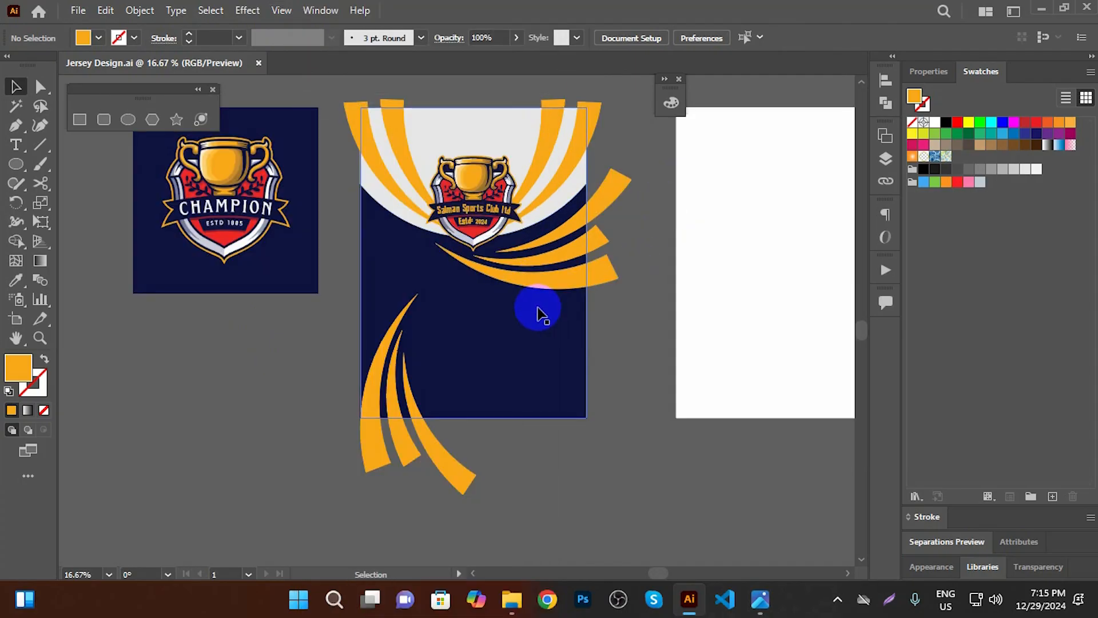
# Move the floating shape tools below the reference logo and shift the small floating palette icon slightly away from the front panel
pyautogui.scroll(1, 543, 297)
pyautogui.scroll(-1, 593, 311)
pyautogui.moveTo(159, 96); pyautogui.dragTo(243, 326)
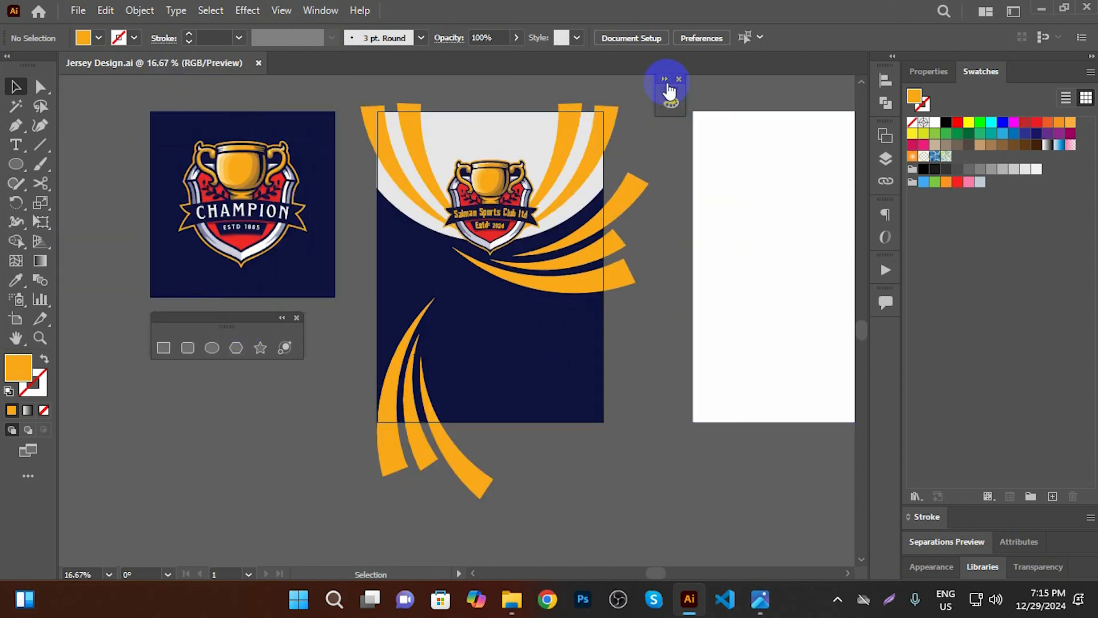
pyautogui.moveTo(655, 85); pyautogui.dragTo(674, 106)
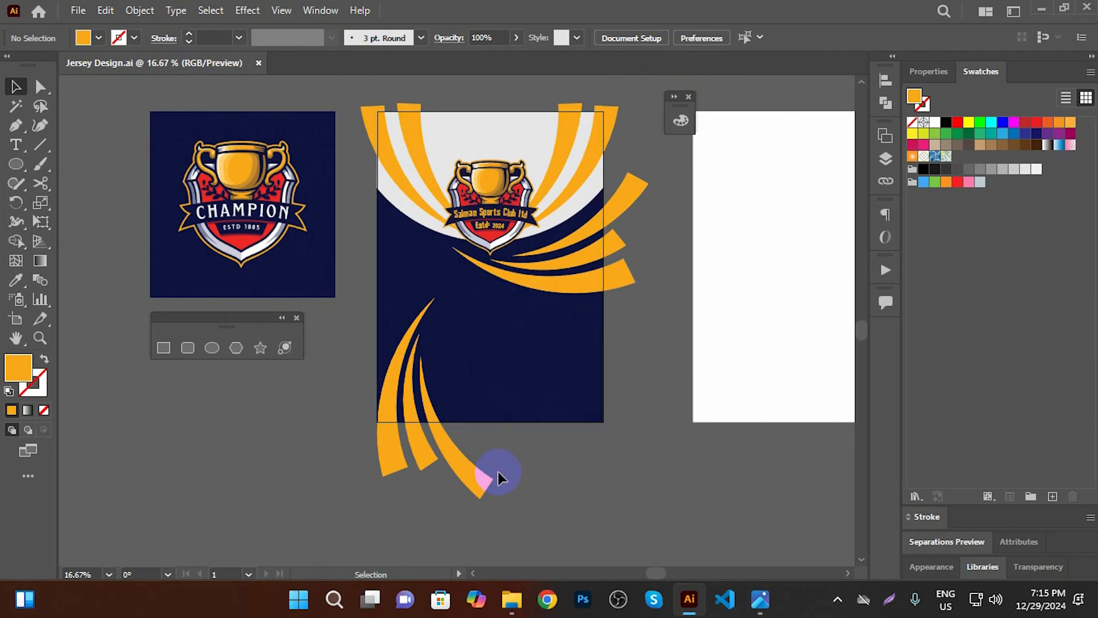
# Draw a gold hexagon on the empty canvas beside the blank back panel and enlarge it
pyautogui.click(16, 164)
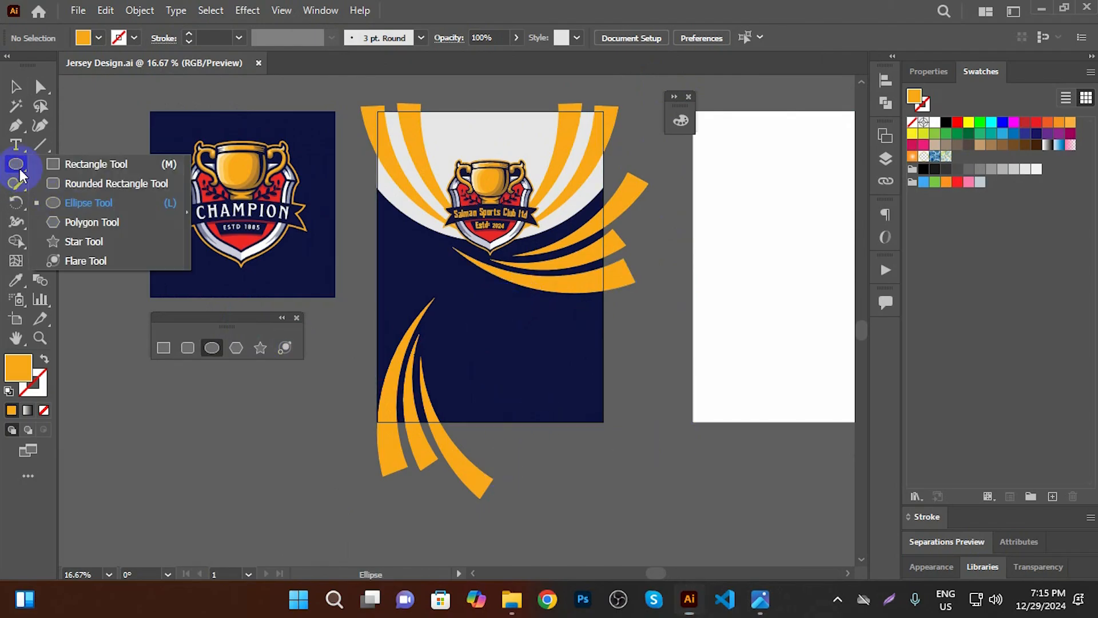
pyautogui.click(70, 223)
pyautogui.hscroll(5, 740, 331)
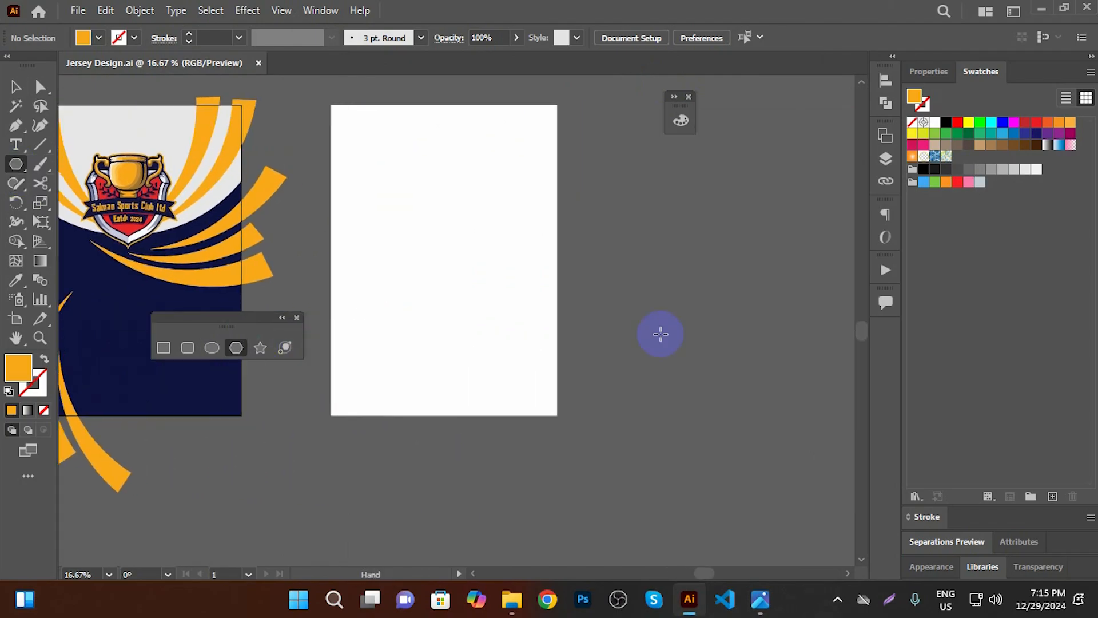
pyautogui.moveTo(693, 322); pyautogui.dragTo(702, 337)
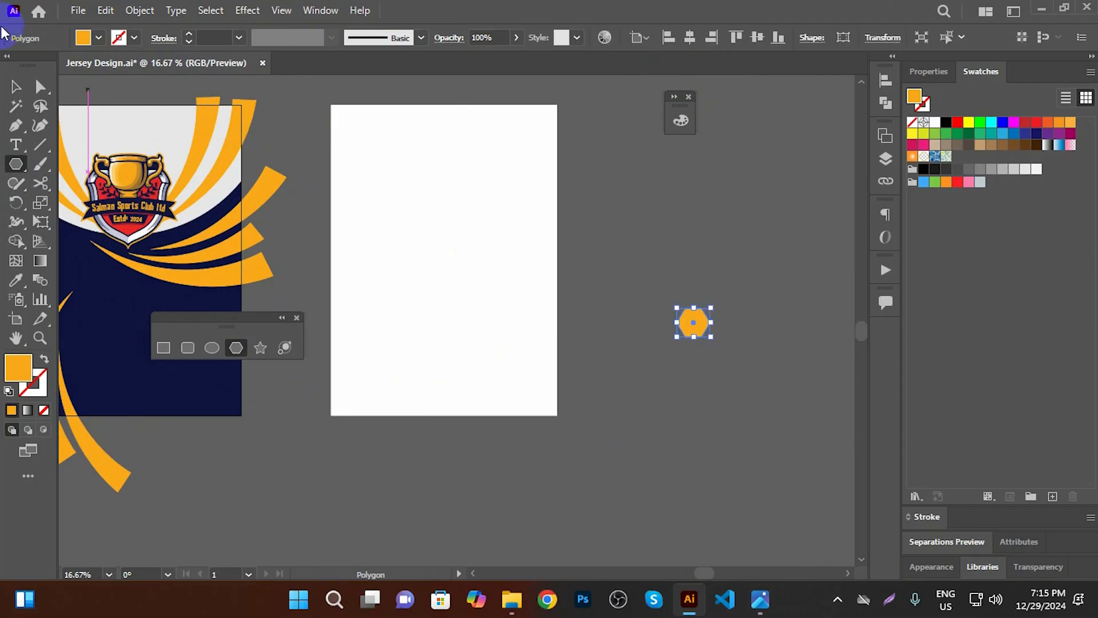
pyautogui.click(15, 88)
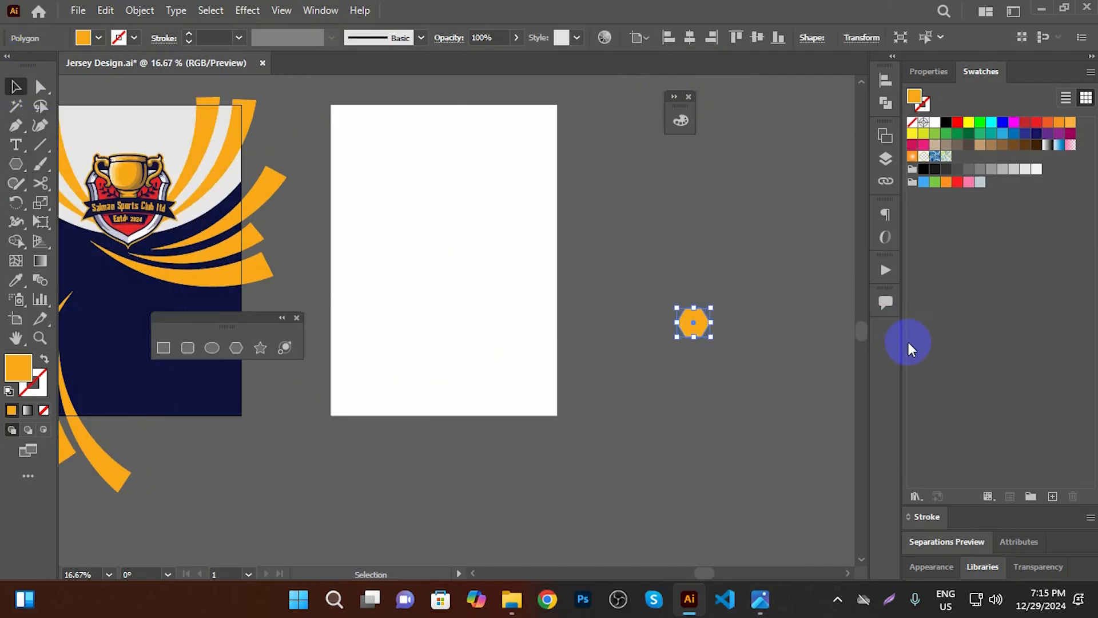
pyautogui.scroll(2, 735, 332)
pyautogui.moveTo(685, 284); pyautogui.dragTo(778, 199)
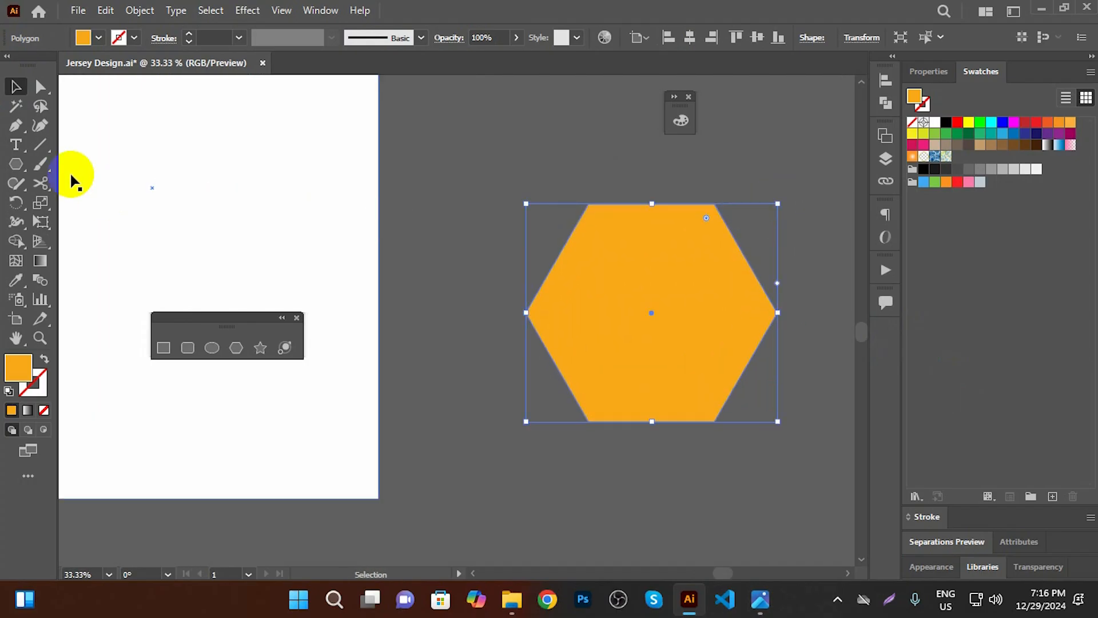
# Draw three straight lines across the hexagon, each joining a pair of opposite corners through its centre
pyautogui.click(40, 143)
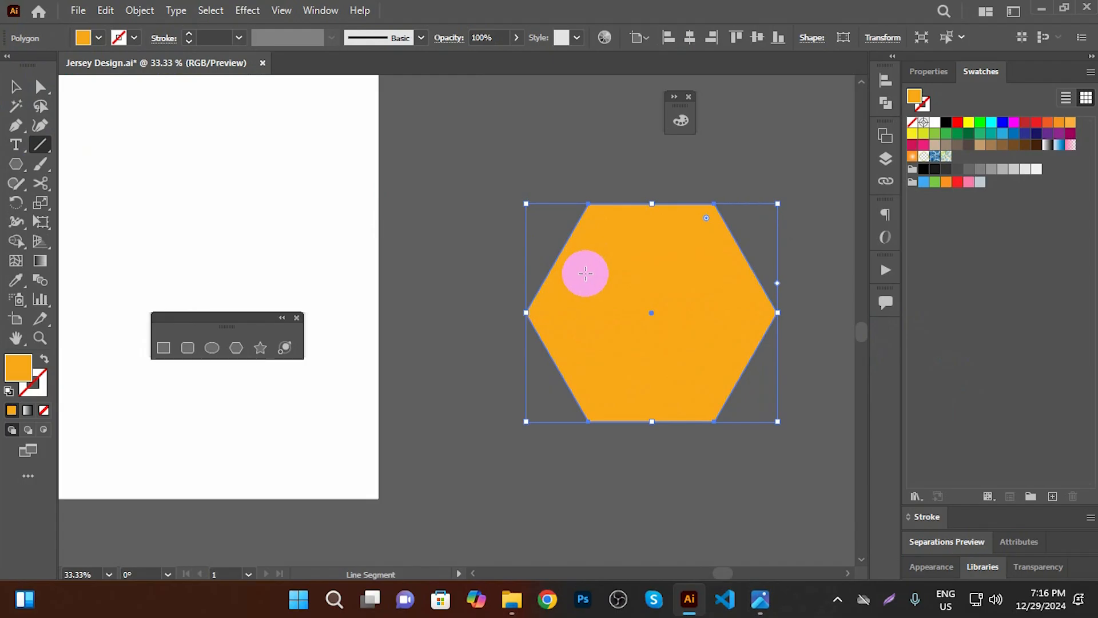
pyautogui.click(586, 205)
pyautogui.moveTo(588, 202); pyautogui.dragTo(714, 420)
pyautogui.moveTo(713, 204); pyautogui.dragTo(589, 422)
pyautogui.moveTo(525, 311); pyautogui.dragTo(777, 312)
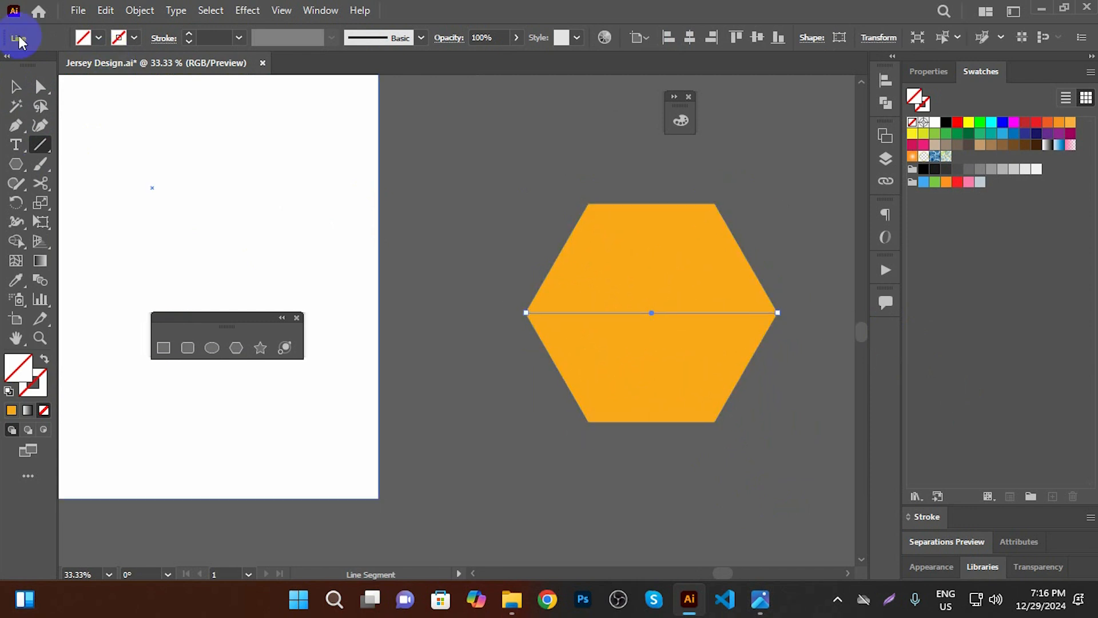
# Divide the hexagon along its three diagonals with the Pathfinder Divide operation and ungroup the pieces into separate triangles
pyautogui.click(20, 89)
pyautogui.moveTo(537, 162); pyautogui.dragTo(763, 468)
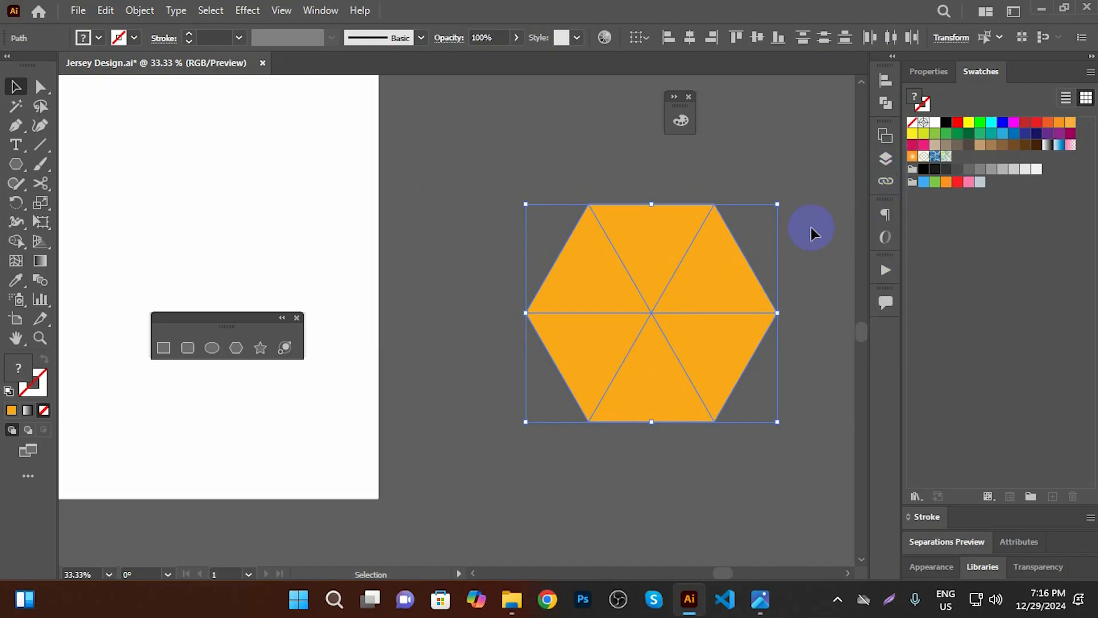
pyautogui.press('a')
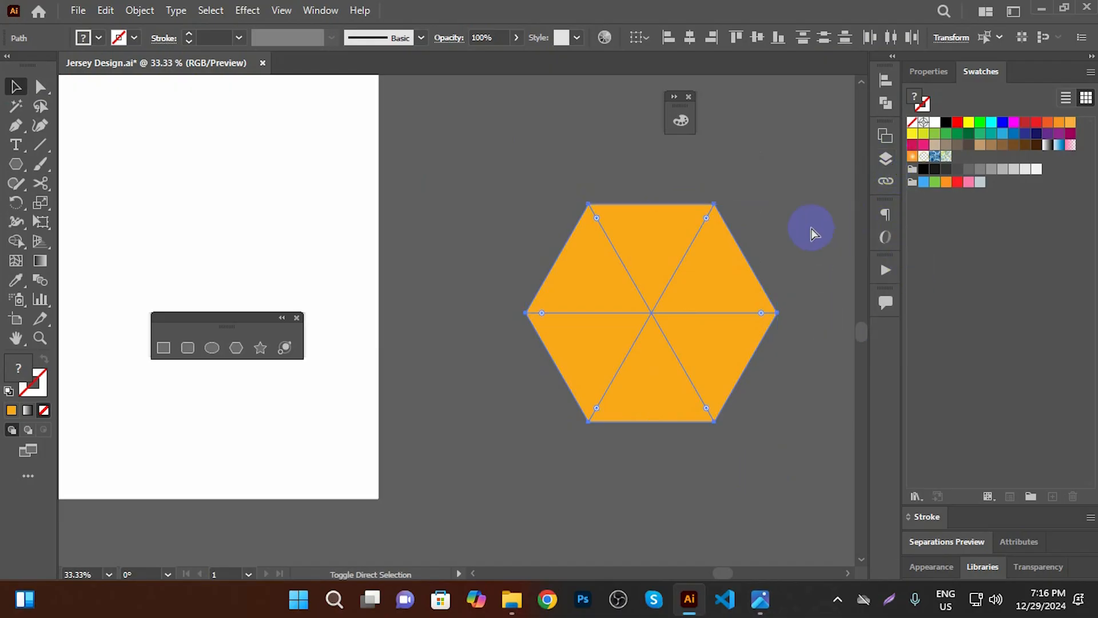
pyautogui.hotkey('ctrl', 'shift', 'F9')
pyautogui.click(704, 158)
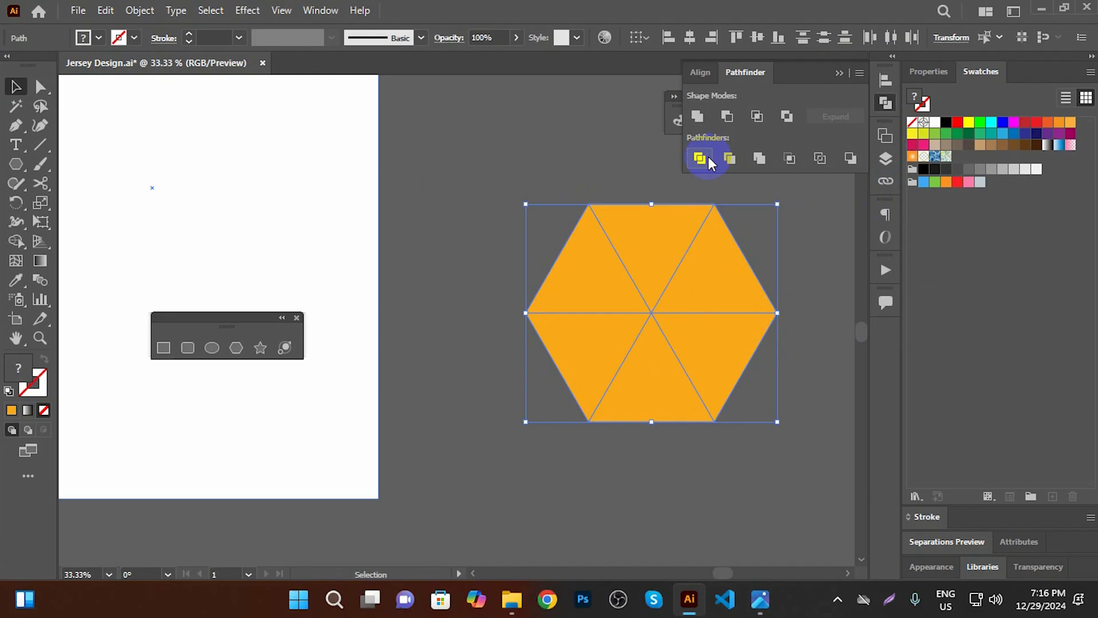
pyautogui.rightClick(607, 296)
pyautogui.click(657, 417)
pyautogui.click(556, 436)
pyautogui.click(654, 264)
pyautogui.click(839, 73)
pyautogui.click(735, 238)
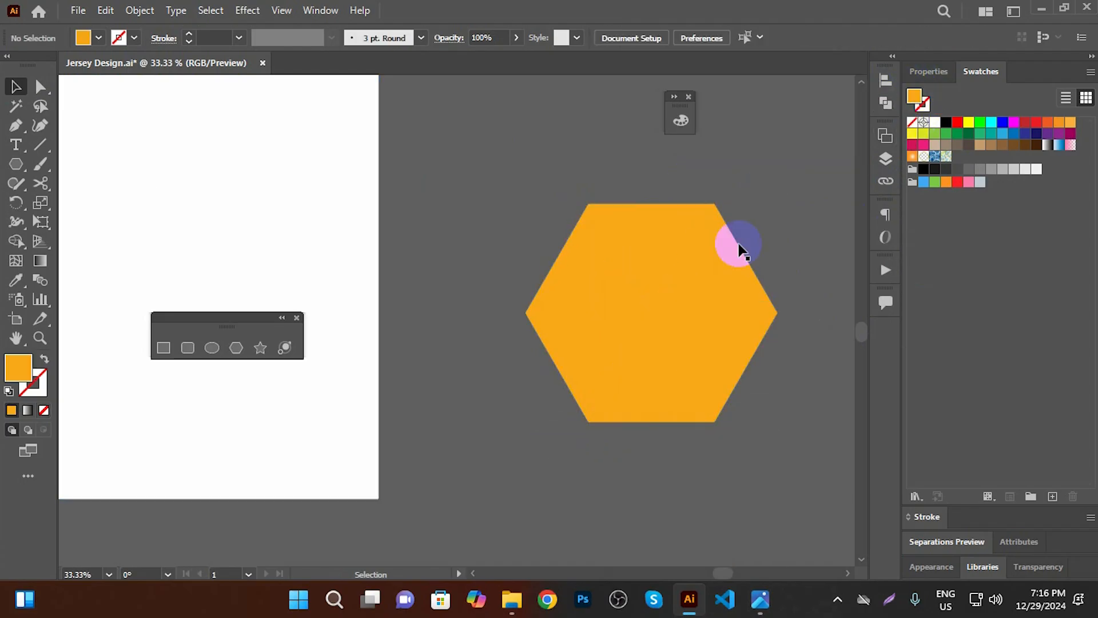
# Pull the top triangle up and the bottom triangle down, detaching both from the rest of the hexagon
pyautogui.scroll(-2, 736, 238)
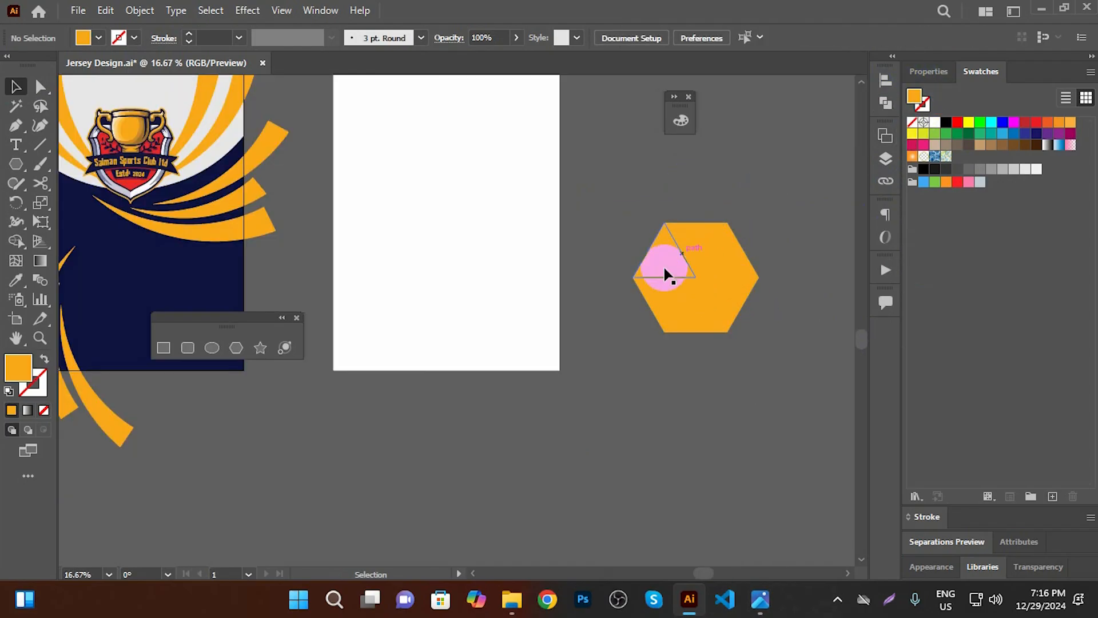
pyautogui.moveTo(740, 335); pyautogui.dragTo(645, 396)
pyautogui.moveTo(602, 316); pyautogui.dragTo(601, 268)
pyautogui.moveTo(603, 381); pyautogui.dragTo(613, 406)
pyautogui.click(700, 326)
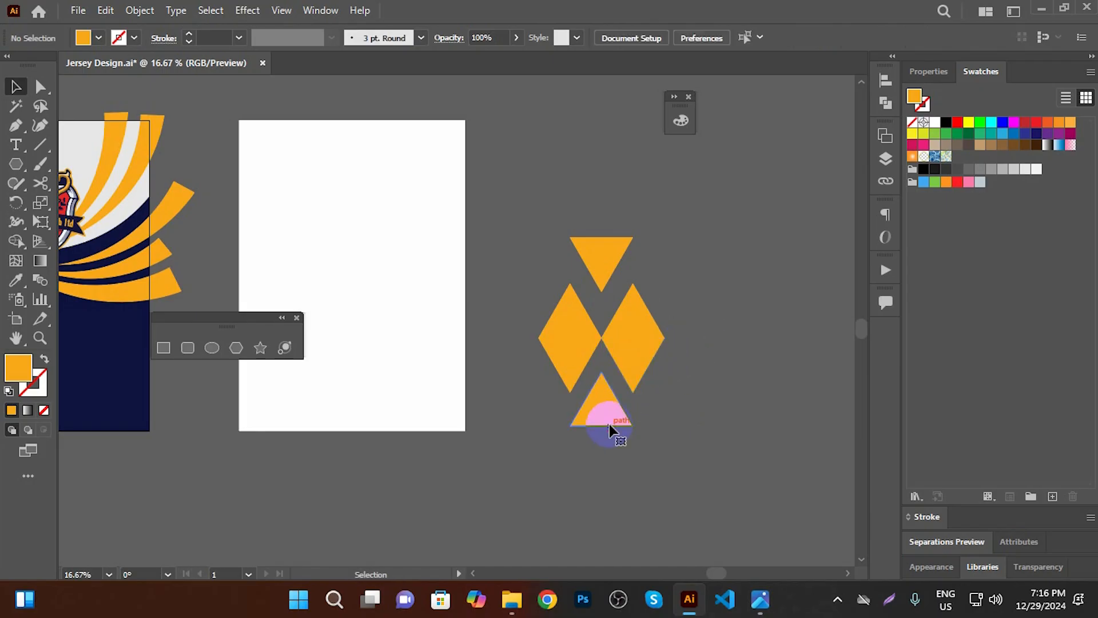
# Rotate the detached bottom triangle by 270° so it points sideways
pyautogui.click(609, 424)
pyautogui.moveTo(639, 366); pyautogui.dragTo(661, 478)
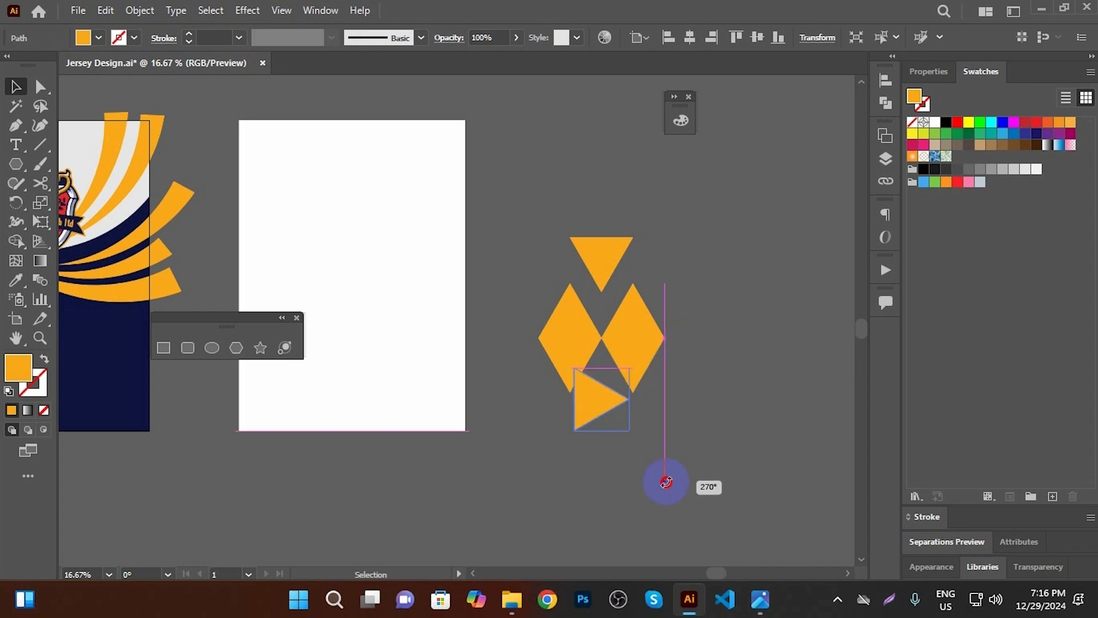
# Move the loose right-pointing triangle below the diamonds and rotate the left diamond's lower triangle to point right
pyautogui.moveTo(595, 399); pyautogui.dragTo(598, 419)
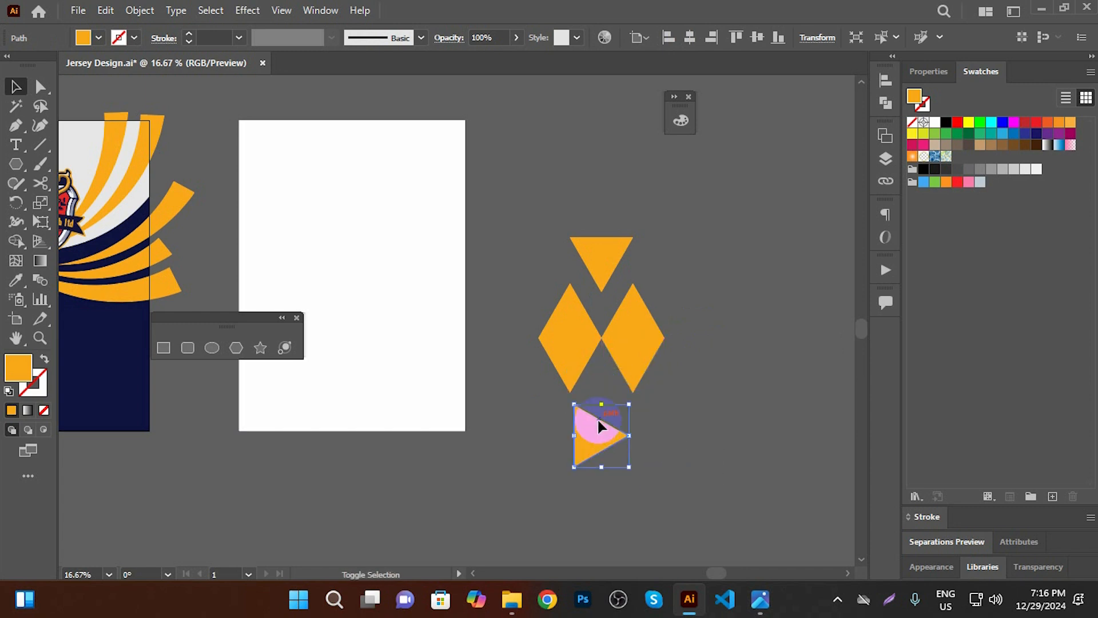
pyautogui.scroll(1, 582, 353)
pyautogui.click(583, 352)
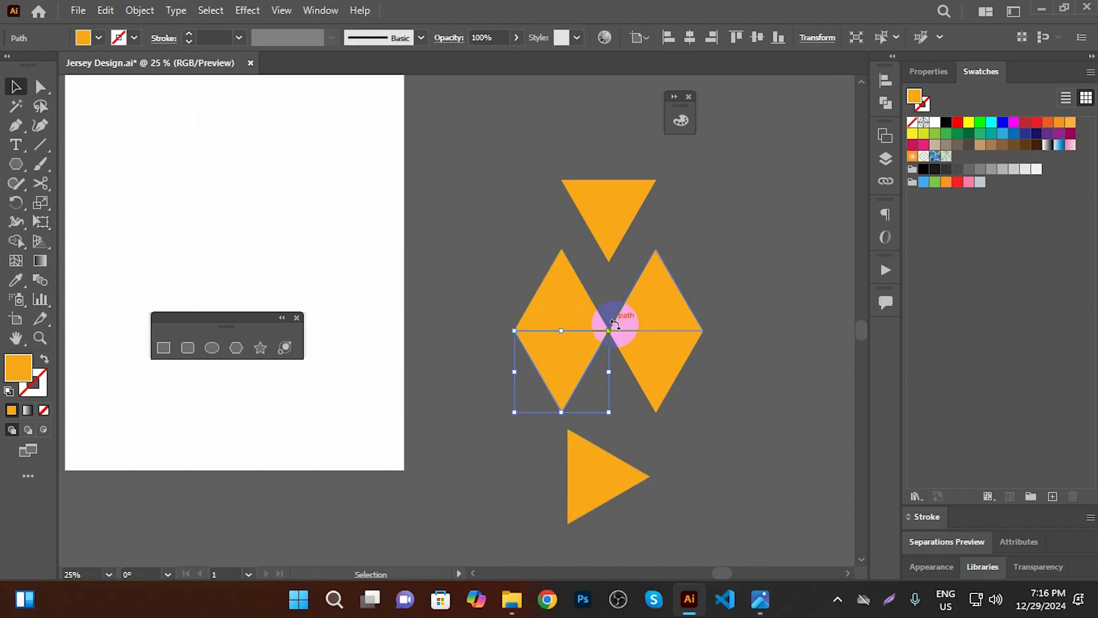
pyautogui.moveTo(615, 323); pyautogui.dragTo(507, 311)
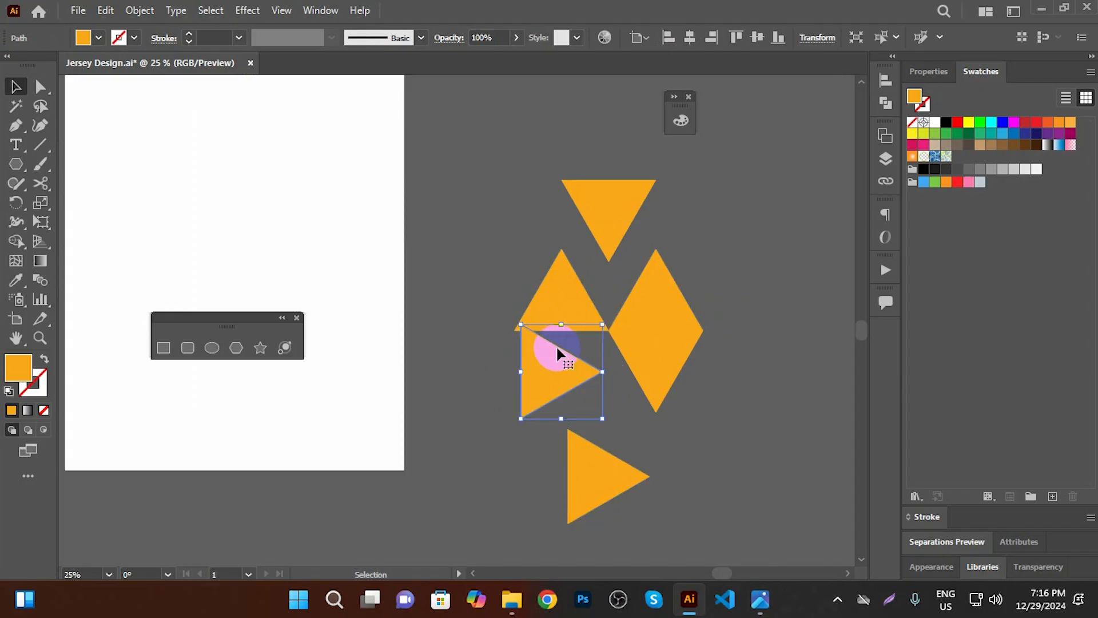
pyautogui.moveTo(540, 360)
pyautogui.mouseDown()
pyautogui.moveTo(592, 367)
pyautogui.moveTo(523, 372)
pyautogui.moveTo(538, 376)
pyautogui.mouseUp()
# Spread the triangles apart, moving the right diamond's two halves outward and separating the upright left triangle from the right-pointing ones
pyautogui.moveTo(666, 323); pyautogui.dragTo(750, 312)
pyautogui.moveTo(634, 376); pyautogui.dragTo(742, 378)
pyautogui.moveTo(569, 325); pyautogui.dragTo(490, 318)
pyautogui.moveTo(530, 407); pyautogui.dragTo(546, 391)
pyautogui.moveTo(584, 473); pyautogui.dragTo(620, 444)
# Rotate the upright triangle nearest the artboard to point left and move it slightly higher
pyautogui.click(482, 284)
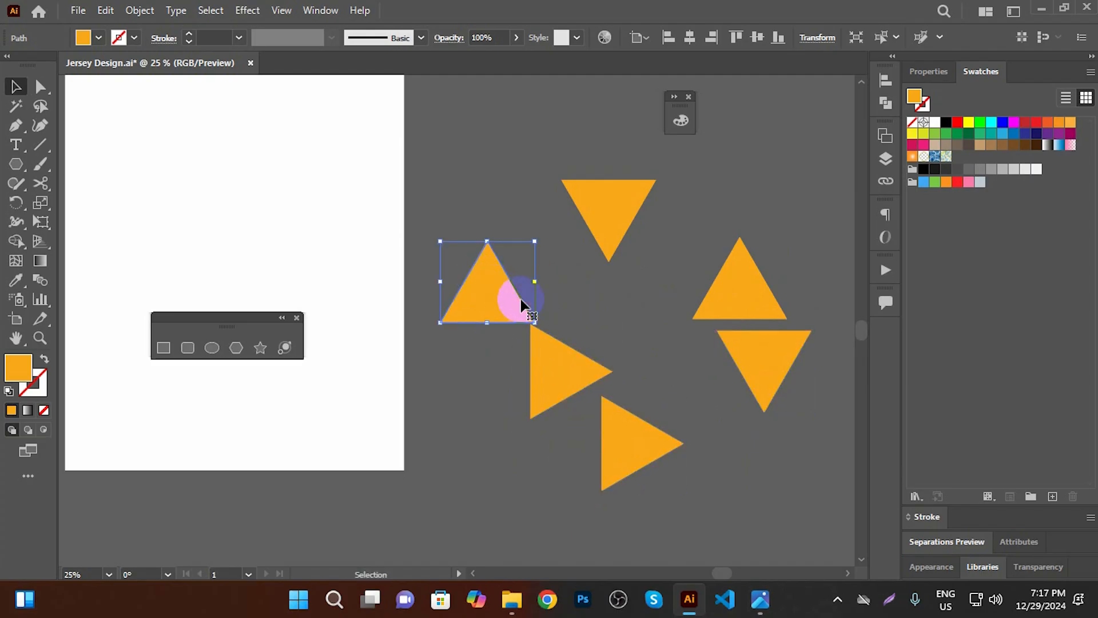
pyautogui.moveTo(541, 321); pyautogui.dragTo(526, 227)
pyautogui.click(505, 291)
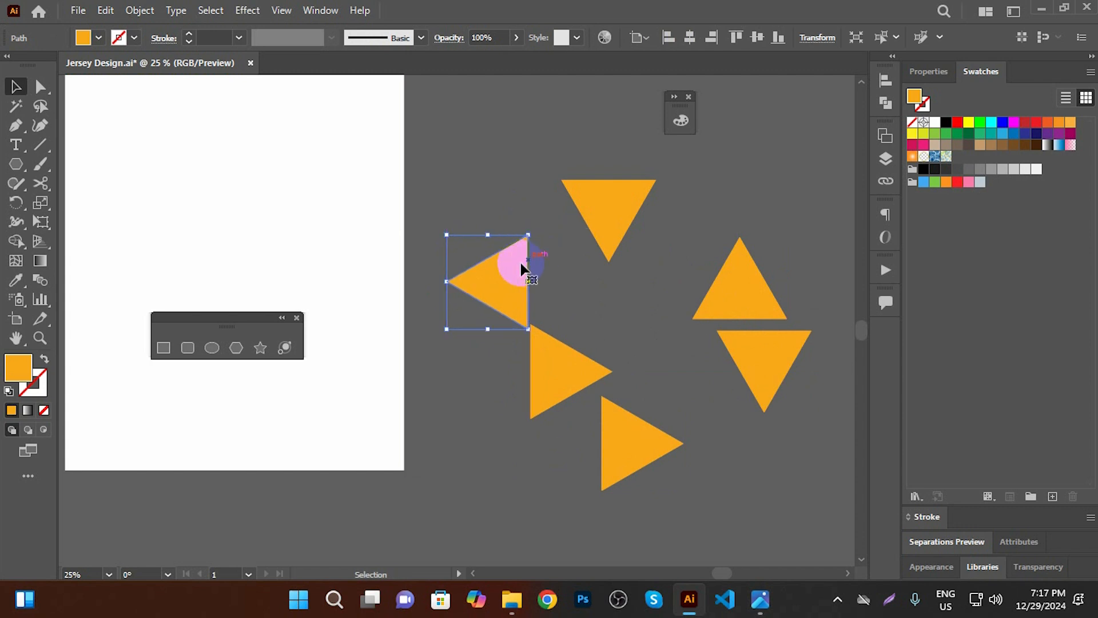
pyautogui.moveTo(522, 266); pyautogui.dragTo(510, 233)
# Rotate the inverted top triangle to point left and arrange it with the two right-pointing triangles into a staggered two-by-two cluster
pyautogui.moveTo(600, 216); pyautogui.dragTo(595, 190)
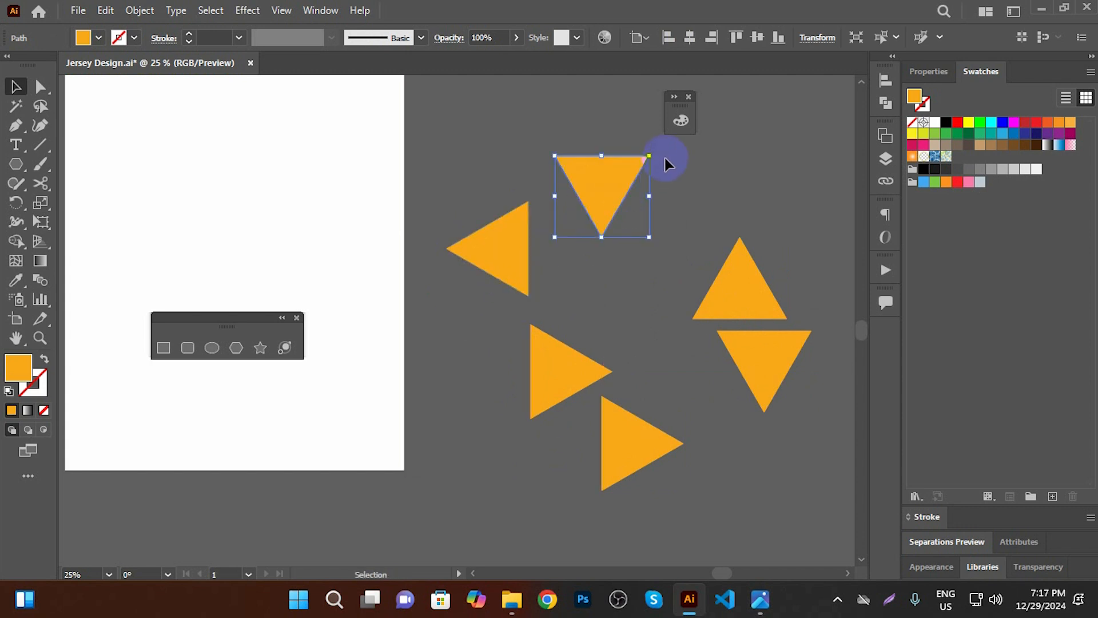
pyautogui.moveTo(655, 150); pyautogui.dragTo(659, 279)
pyautogui.moveTo(571, 368); pyautogui.dragTo(571, 309)
pyautogui.moveTo(602, 205); pyautogui.dragTo(594, 241)
pyautogui.moveTo(593, 245); pyautogui.dragTo(597, 243)
pyautogui.click(653, 472)
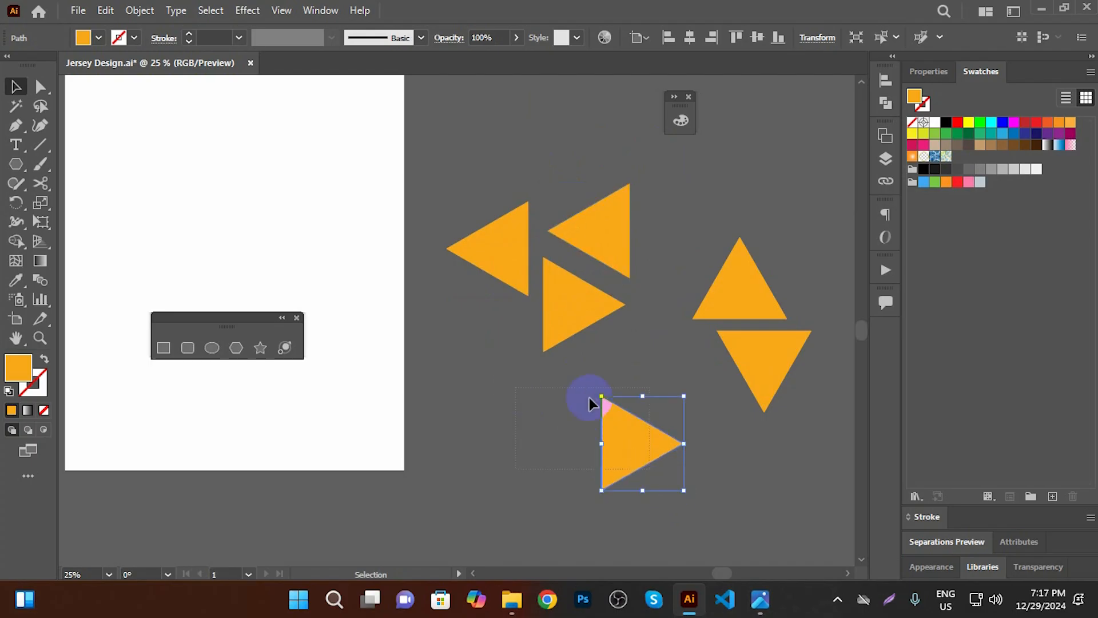
pyautogui.moveTo(651, 459); pyautogui.dragTo(494, 333)
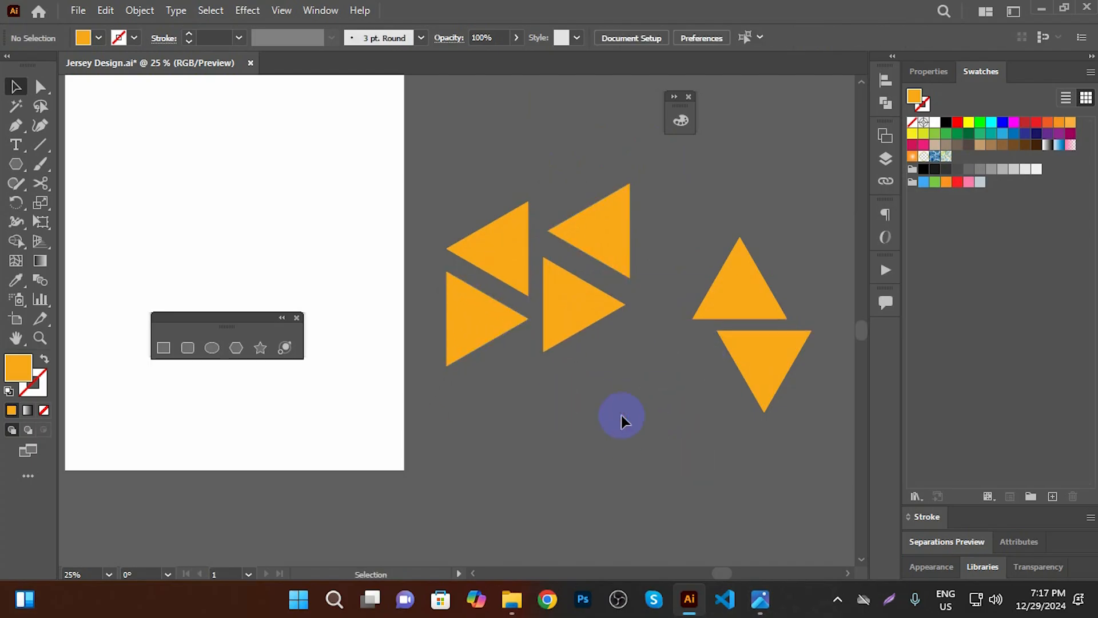
# Duplicate the four-triangle cluster straight upward so the copy sits directly above the original
pyautogui.scroll(-1, 621, 416)
pyautogui.scroll(3, 633, 297)
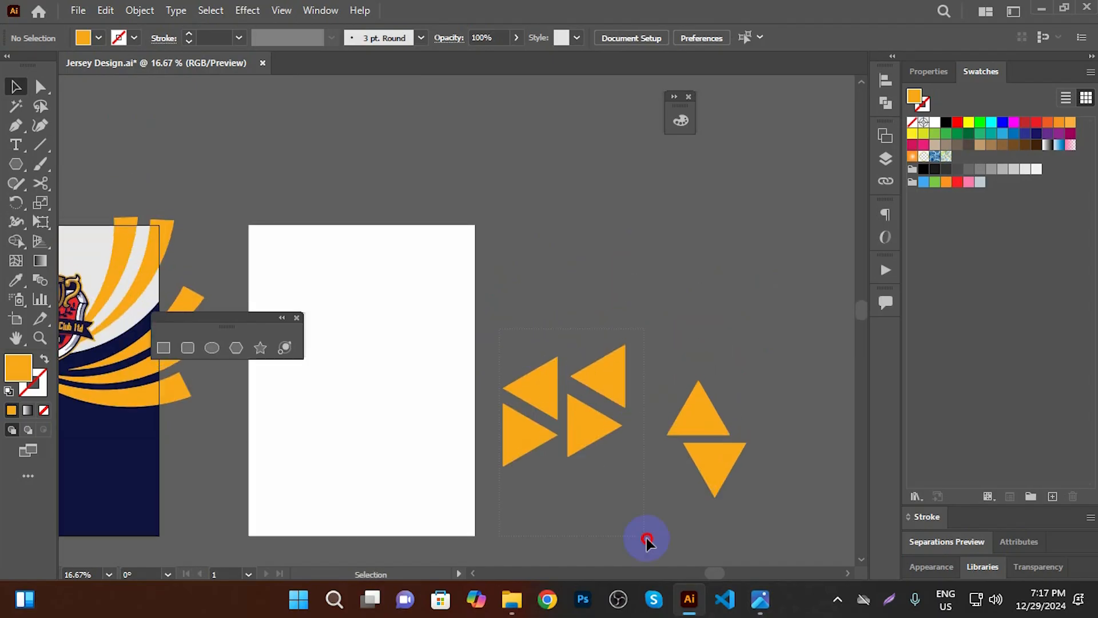
pyautogui.moveTo(646, 541); pyautogui.dragTo(645, 540)
pyautogui.moveTo(583, 424); pyautogui.dragTo(592, 337)
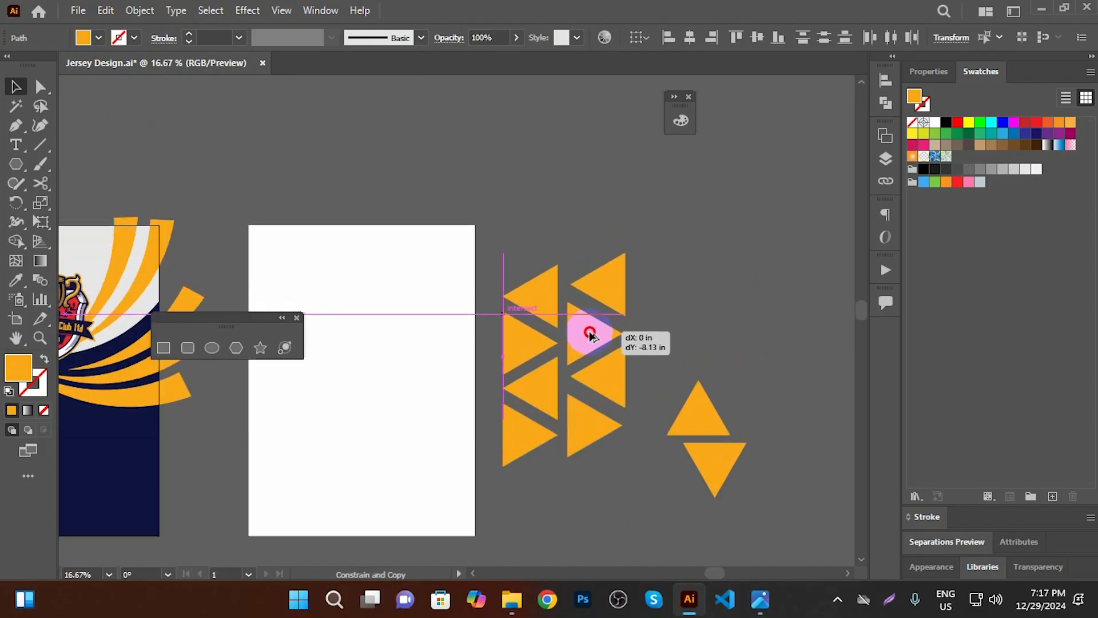
pyautogui.moveTo(590, 334); pyautogui.dragTo(590, 334)
# Move the two leftover triangles farther to the right, away from the pattern
pyautogui.moveTo(753, 489); pyautogui.dragTo(753, 489)
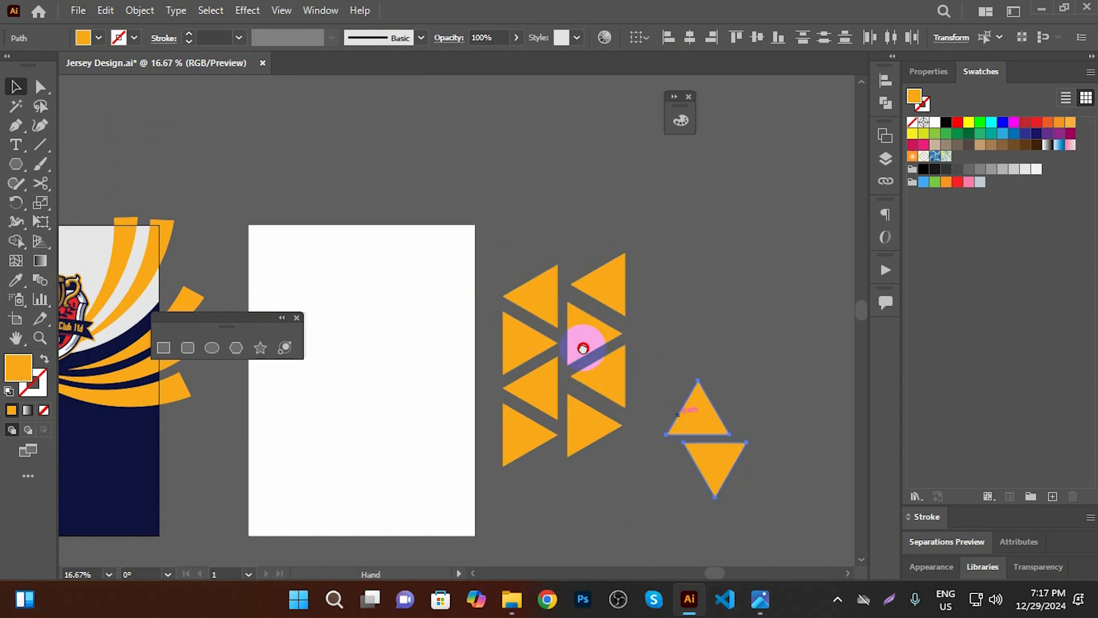
pyautogui.moveTo(581, 348); pyautogui.dragTo(436, 261)
pyautogui.moveTo(559, 327); pyautogui.dragTo(799, 319)
# Duplicate the eight-triangle block vertically to form two columns of eight triangles each
pyautogui.moveTo(491, 373); pyautogui.dragTo(544, 358)
pyautogui.moveTo(578, 273); pyautogui.dragTo(620, 498)
pyautogui.click(571, 370)
pyautogui.scroll(-1, 574, 372)
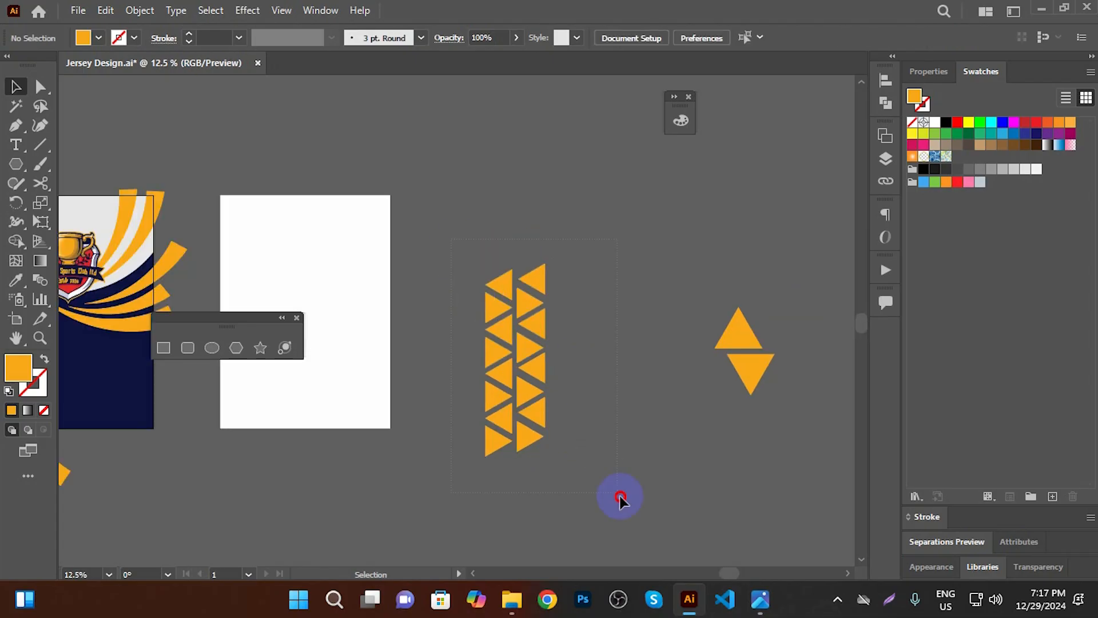
# Scale down the two-column triangle block and place a copy beside it to make four columns
pyautogui.moveTo(542, 265); pyautogui.dragTo(474, 357)
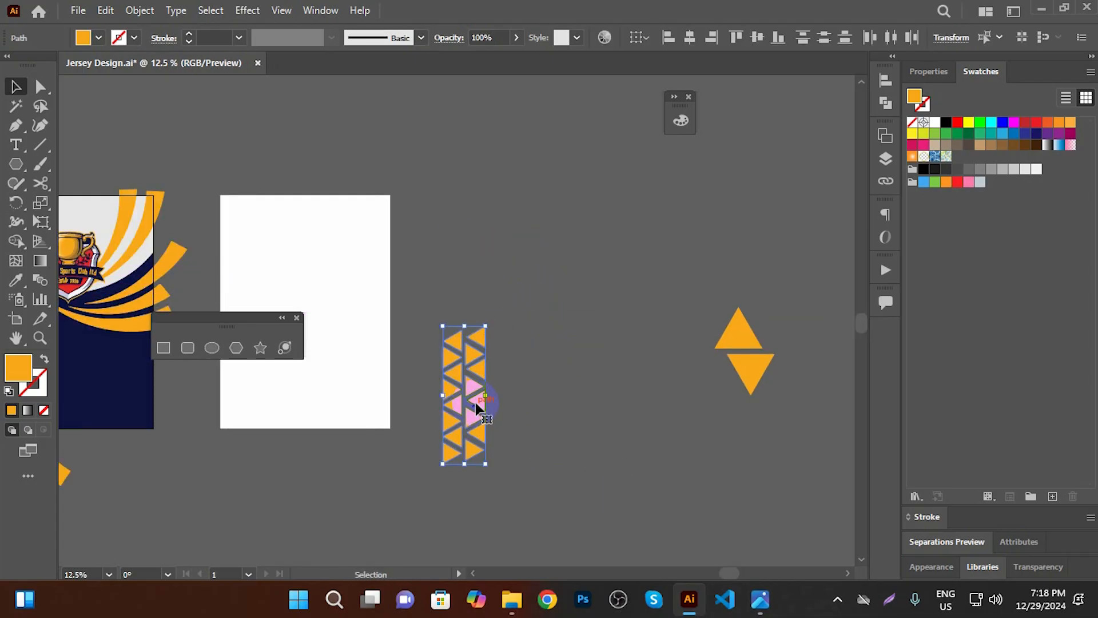
pyautogui.scroll(2, 482, 400)
pyautogui.moveTo(521, 431); pyautogui.dragTo(503, 409)
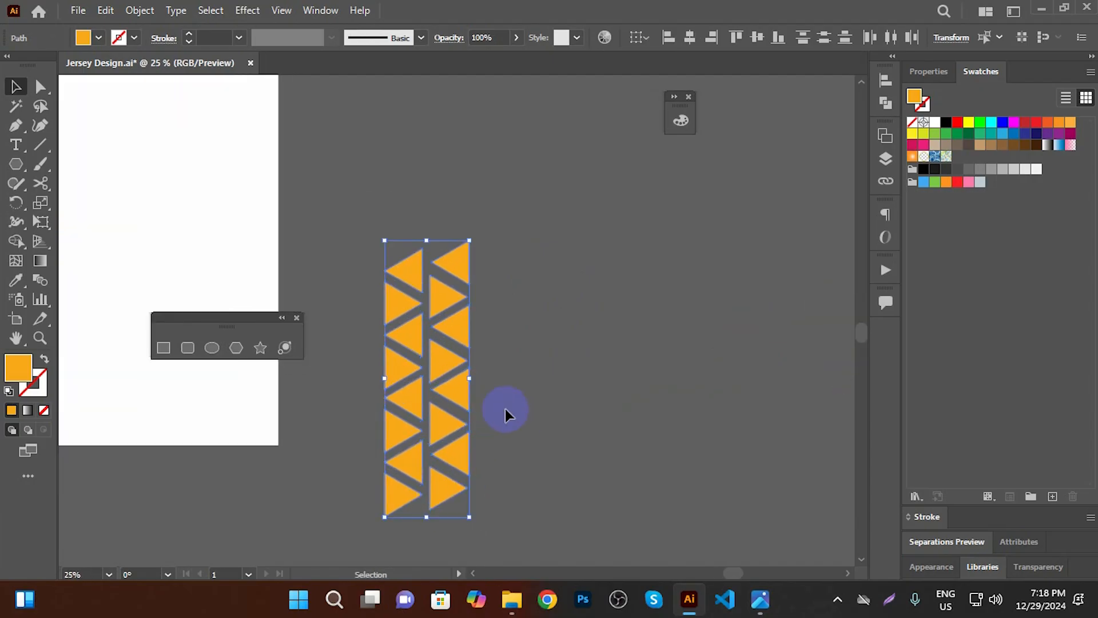
pyautogui.moveTo(448, 363); pyautogui.dragTo(536, 367)
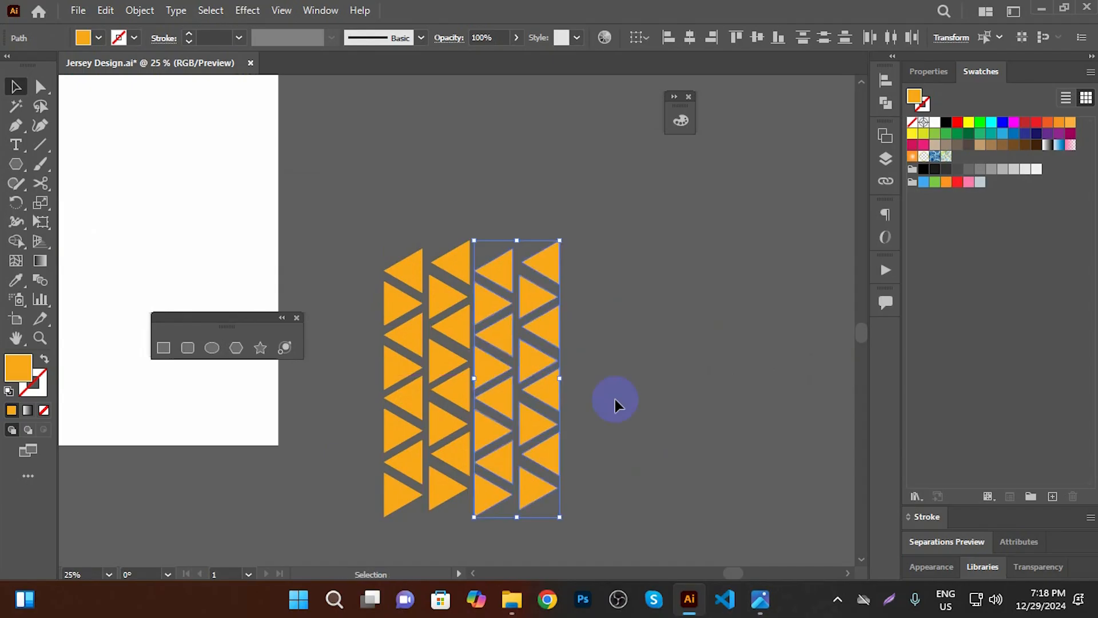
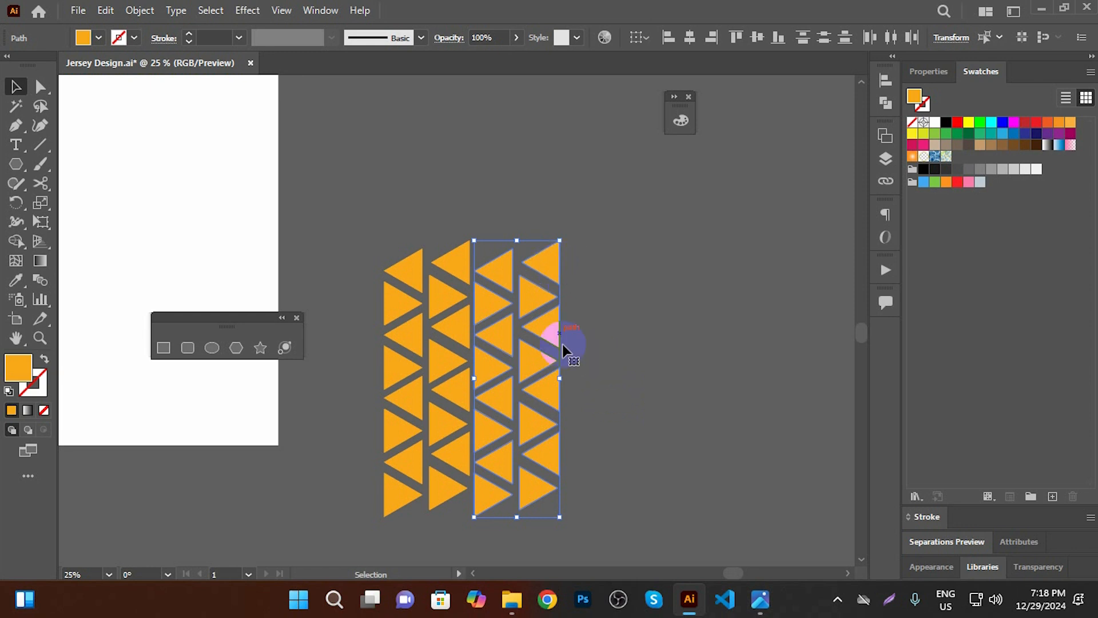
# Try shrinking and rotating individual right-pointing triangles in the pattern's last column
pyautogui.click(605, 486)
pyautogui.moveTo(615, 490); pyautogui.dragTo(677, 456)
pyautogui.scroll(-2, 703, 323)
pyautogui.scroll(3, 704, 321)
pyautogui.scroll(-2, 593, 328)
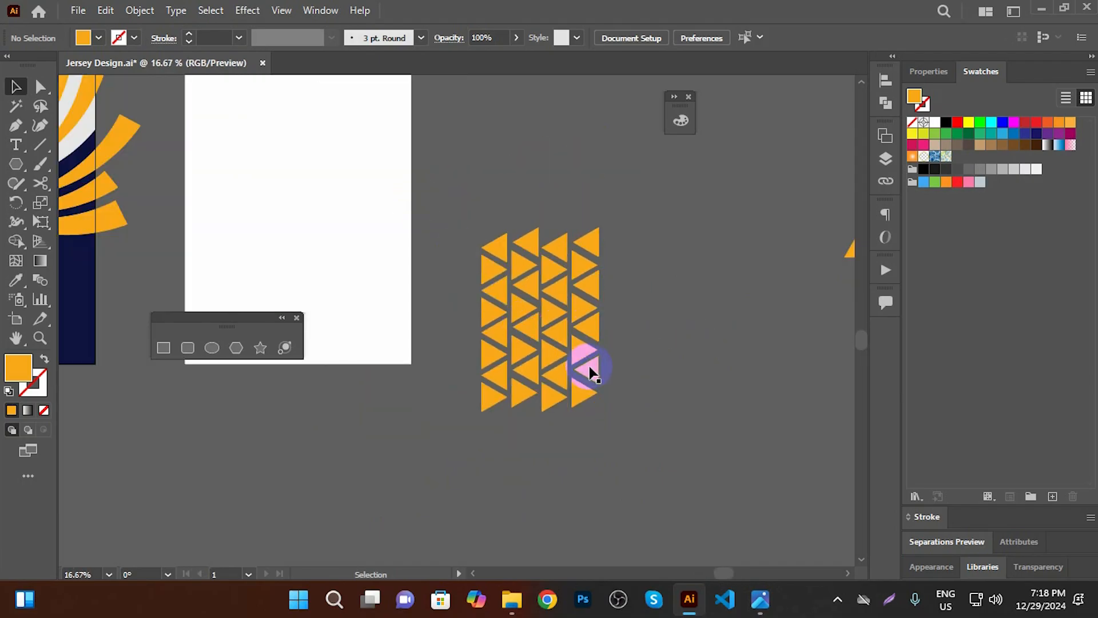
pyautogui.scroll(1, 595, 377)
pyautogui.click(586, 392)
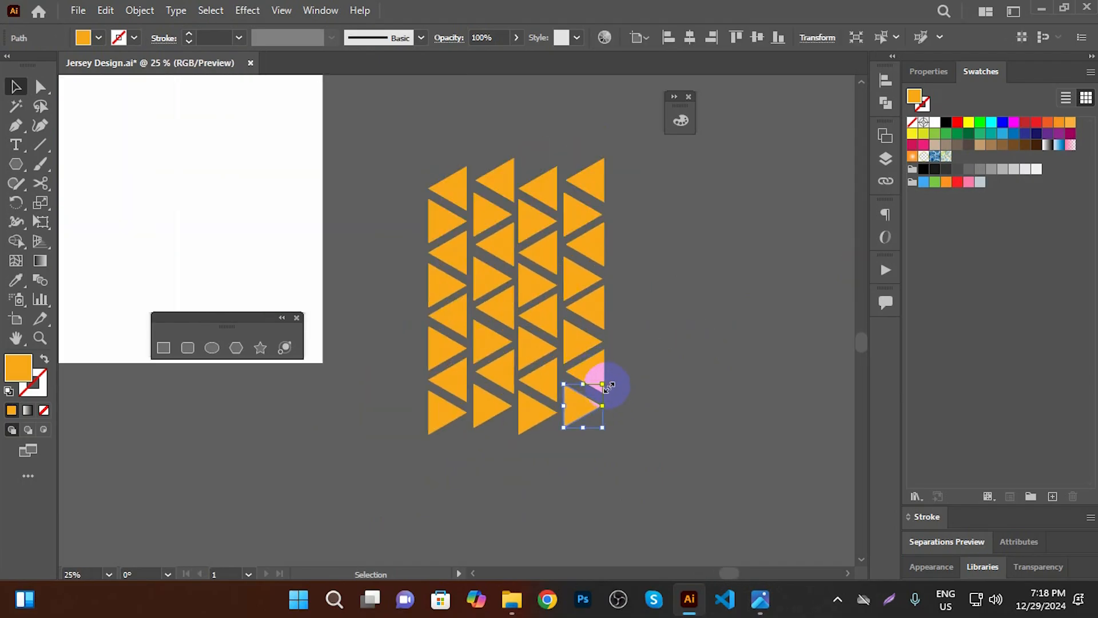
pyautogui.moveTo(602, 385); pyautogui.dragTo(600, 261)
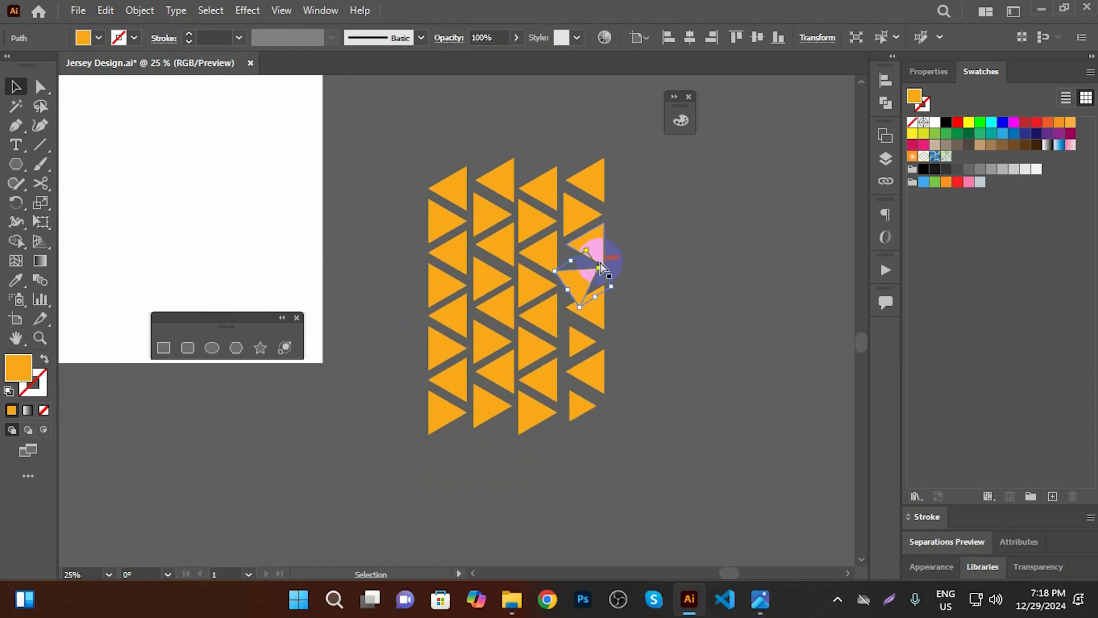
pyautogui.scroll(1, 594, 267)
pyautogui.hotkey('ctrl', 'd')
pyautogui.hotkey('ctrl', 'd')
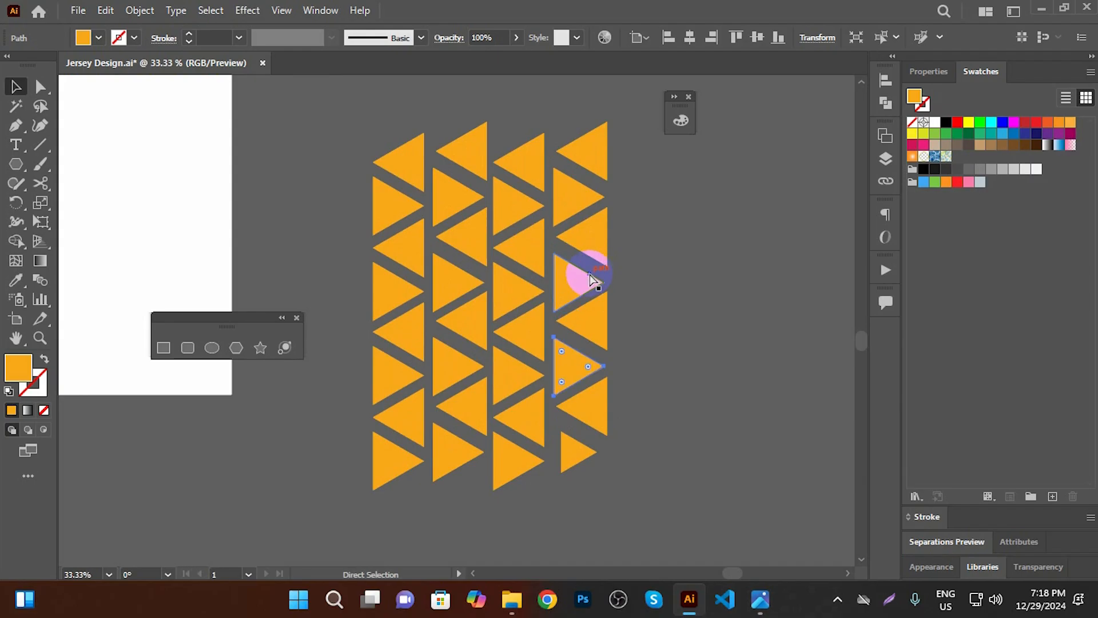
pyautogui.scroll(-1, 614, 280)
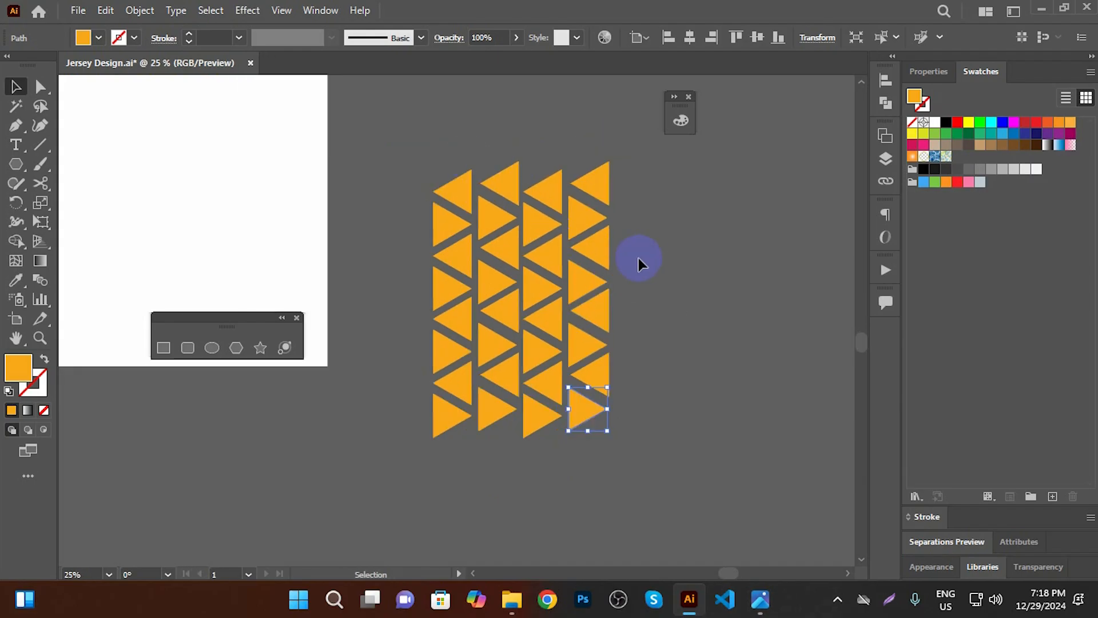
# Save the jersey document and switch to the Dersey Design folder in File Explorer
pyautogui.hotkey('ctrl', 's')
pyautogui.scroll(-2, 638, 258)
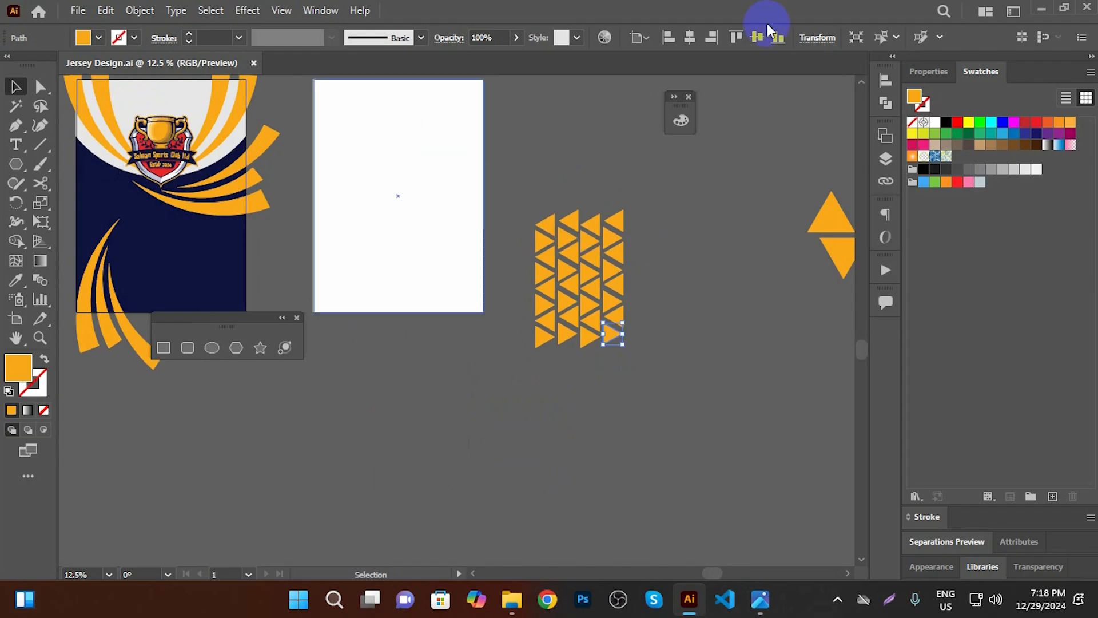
pyautogui.hotkey('alt', 'Tab')
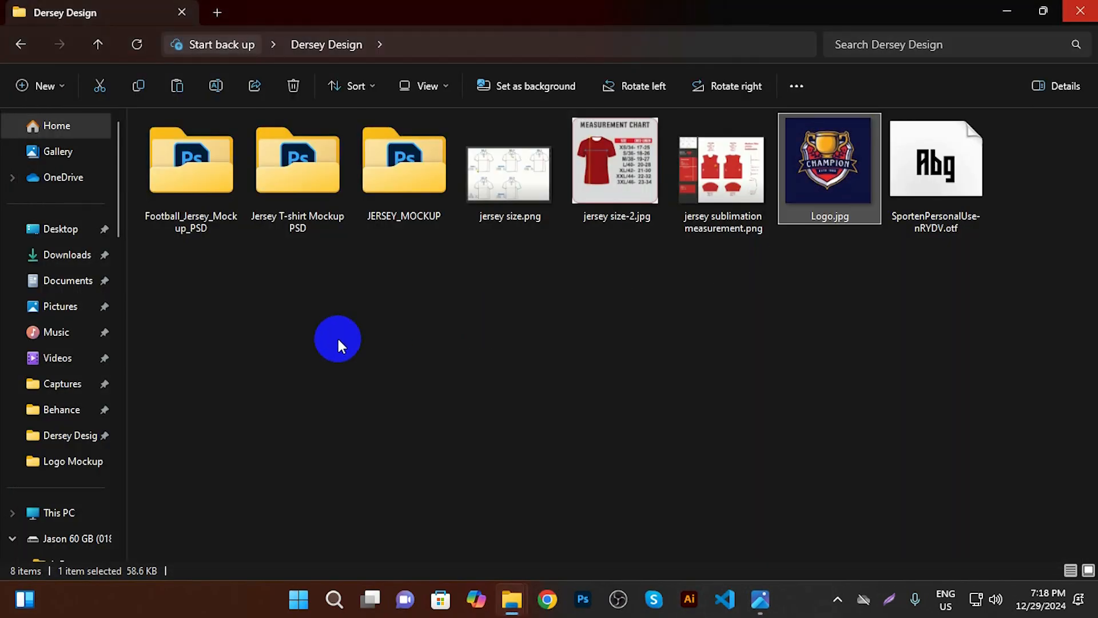
# Open the Illustrator Scripts folder on the D: drive
pyautogui.scroll(-7, 15, 509)
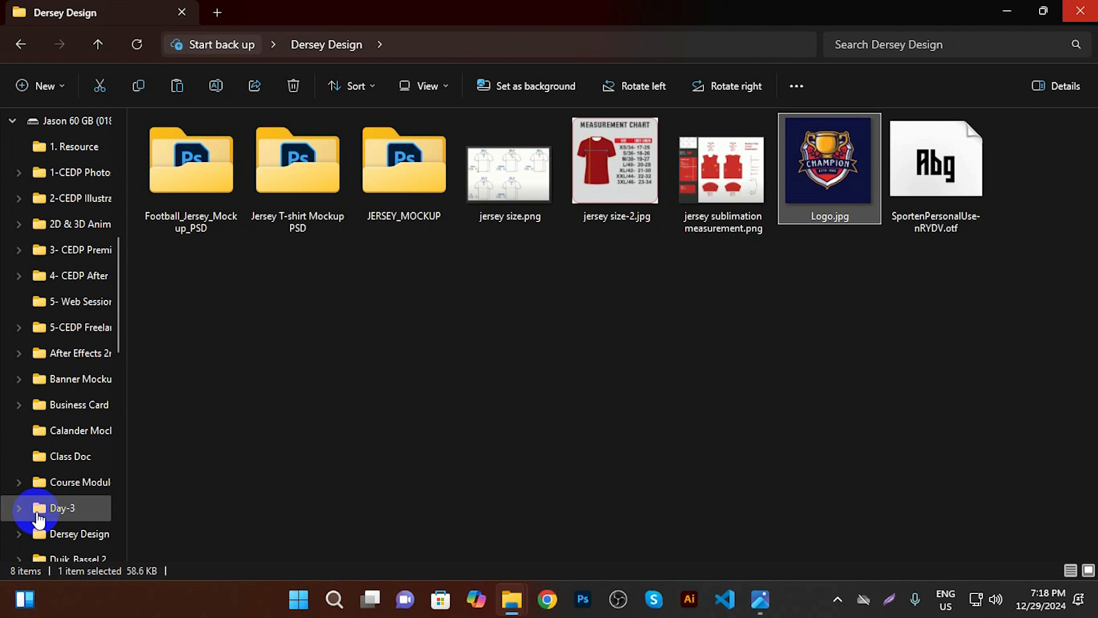
pyautogui.scroll(3, 35, 457)
pyautogui.click(74, 275)
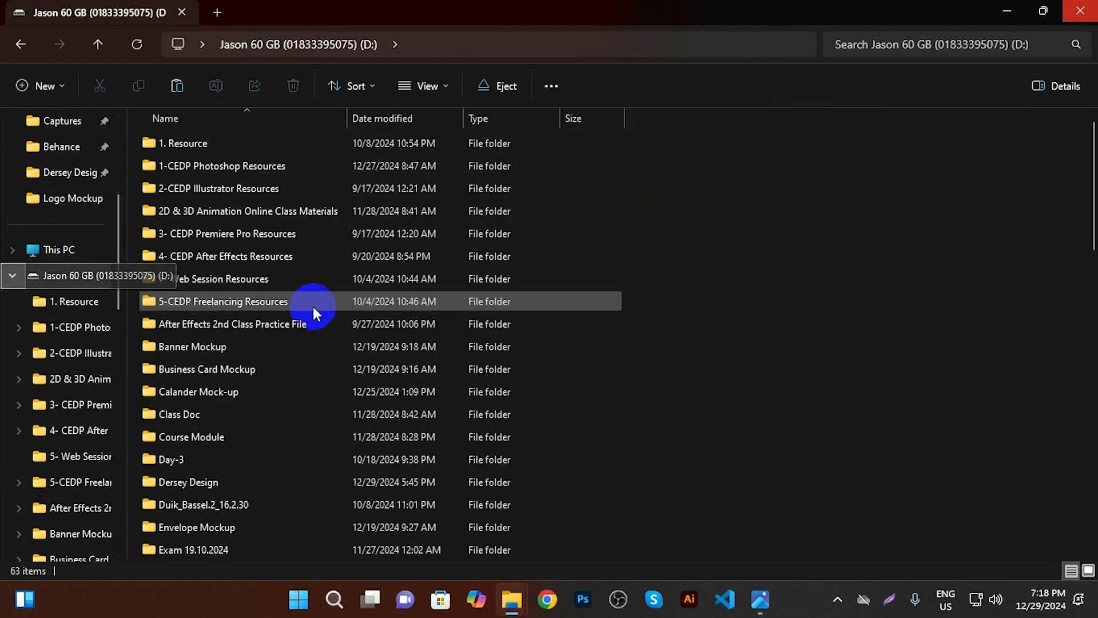
pyautogui.scroll(-4, 342, 433)
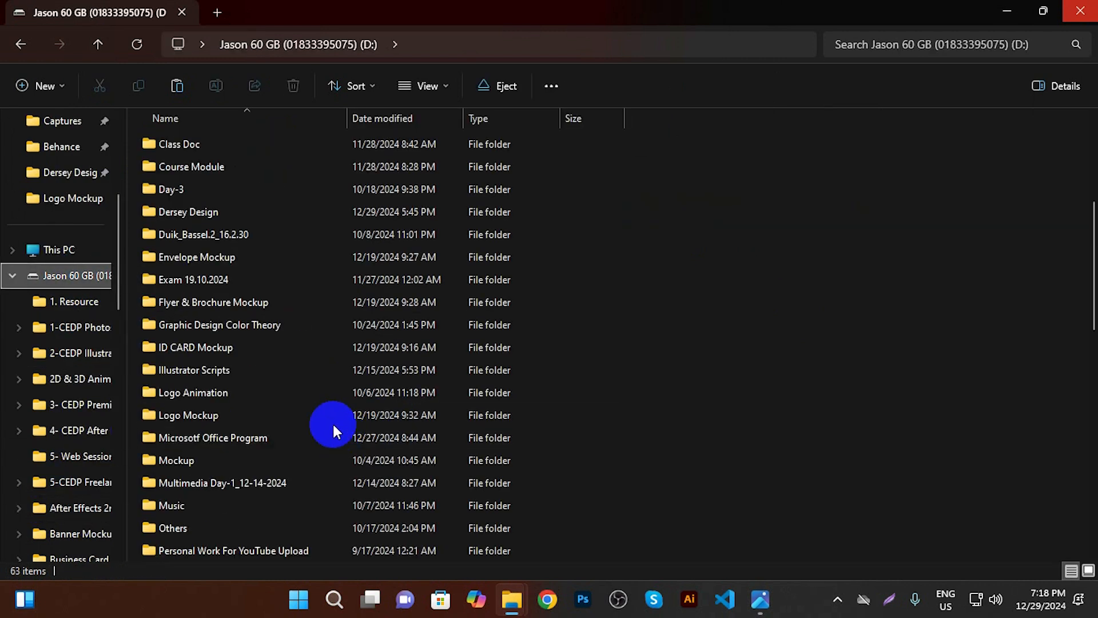
pyautogui.press('i')
pyautogui.press('i')
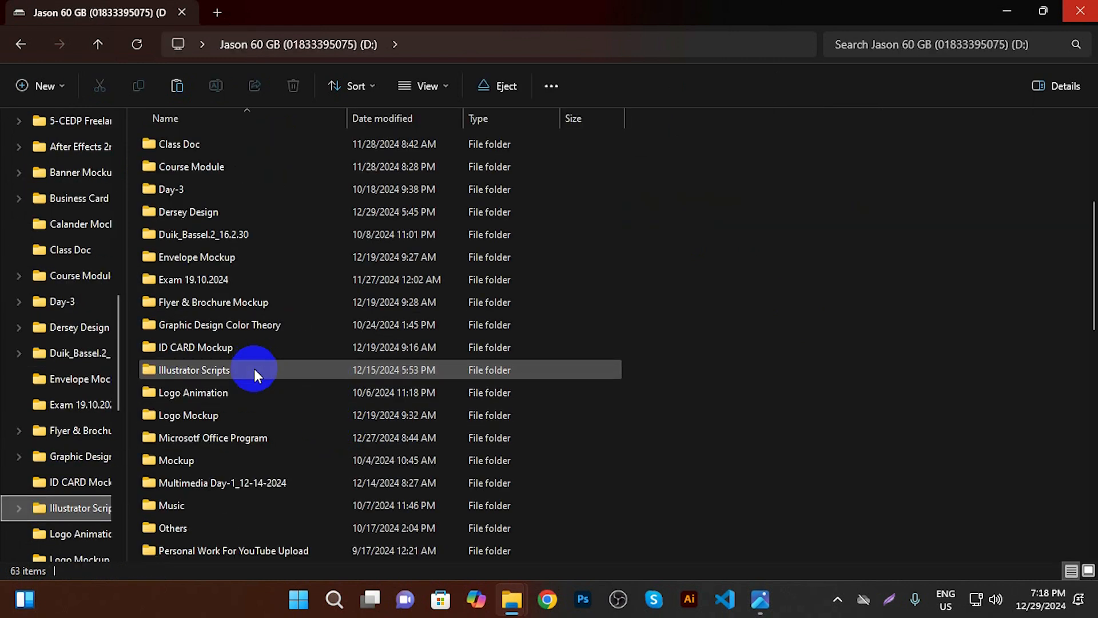
pyautogui.doubleClick(208, 371)
pyautogui.scroll(-1, 270, 334)
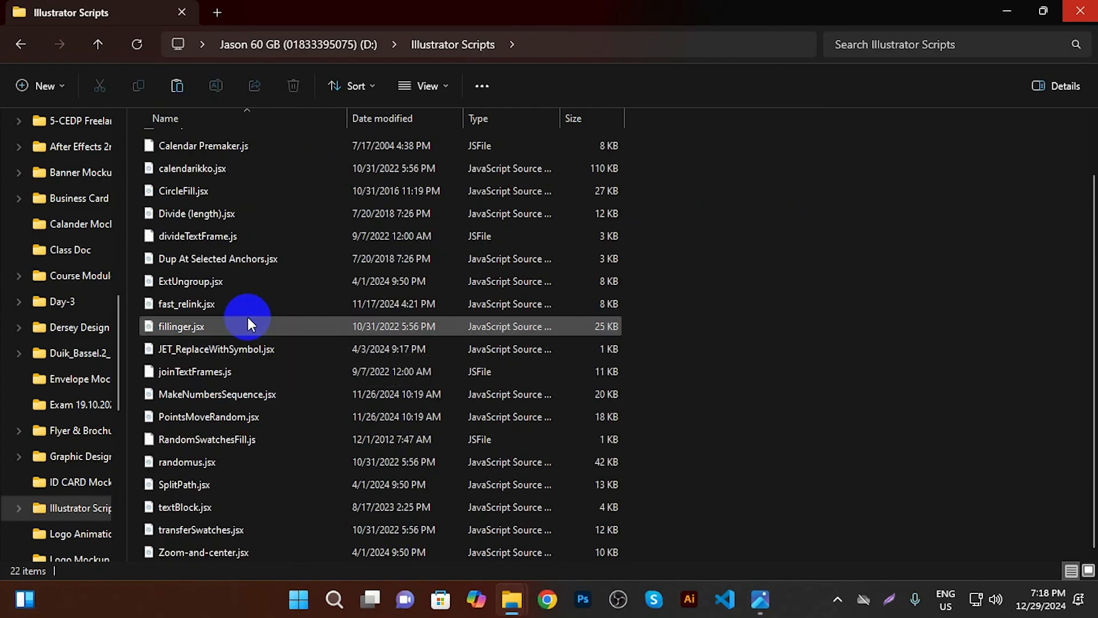
# Select the script files RandomSwatchesFill.js and randomus.jsx together
pyautogui.click(186, 446)
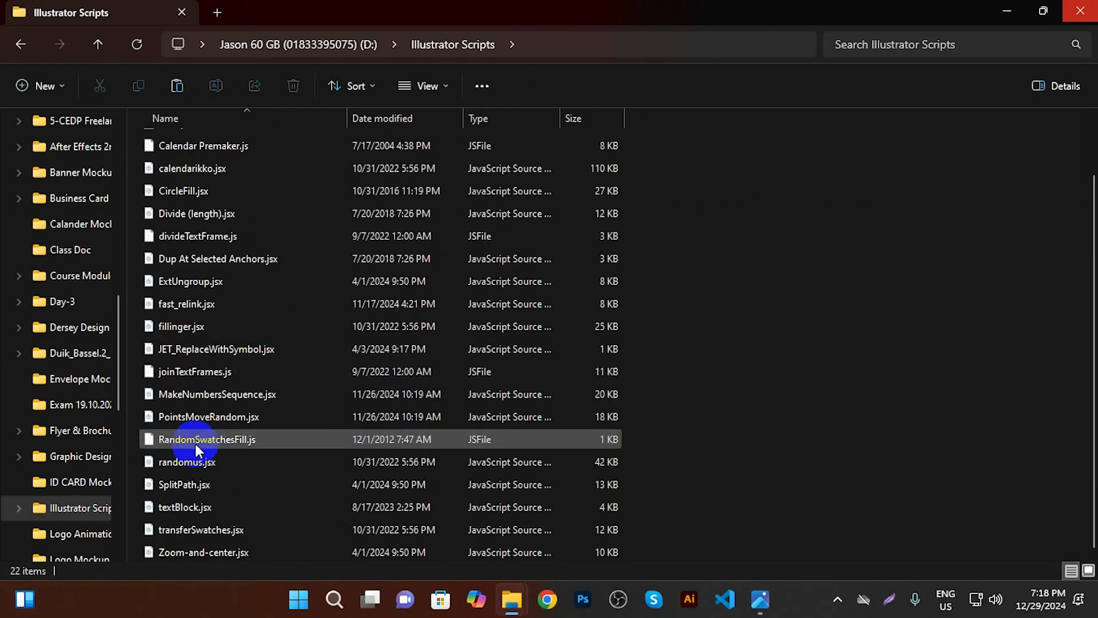
pyautogui.click(205, 446)
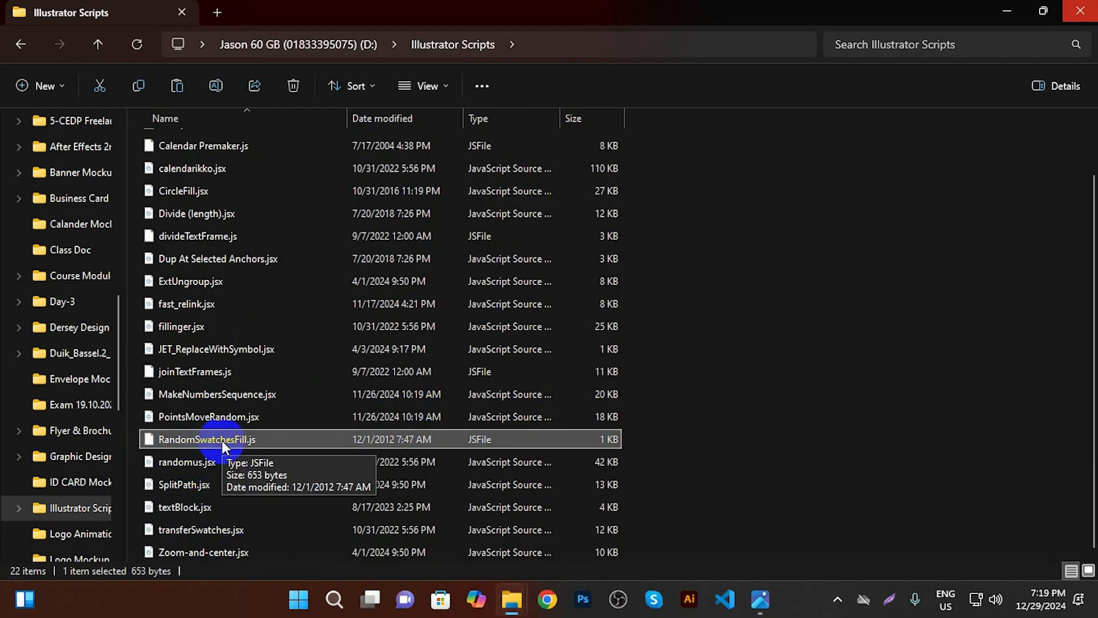
pyautogui.keyDown('ctrl'); pyautogui.click(193, 464); pyautogui.keyUp('ctrl')
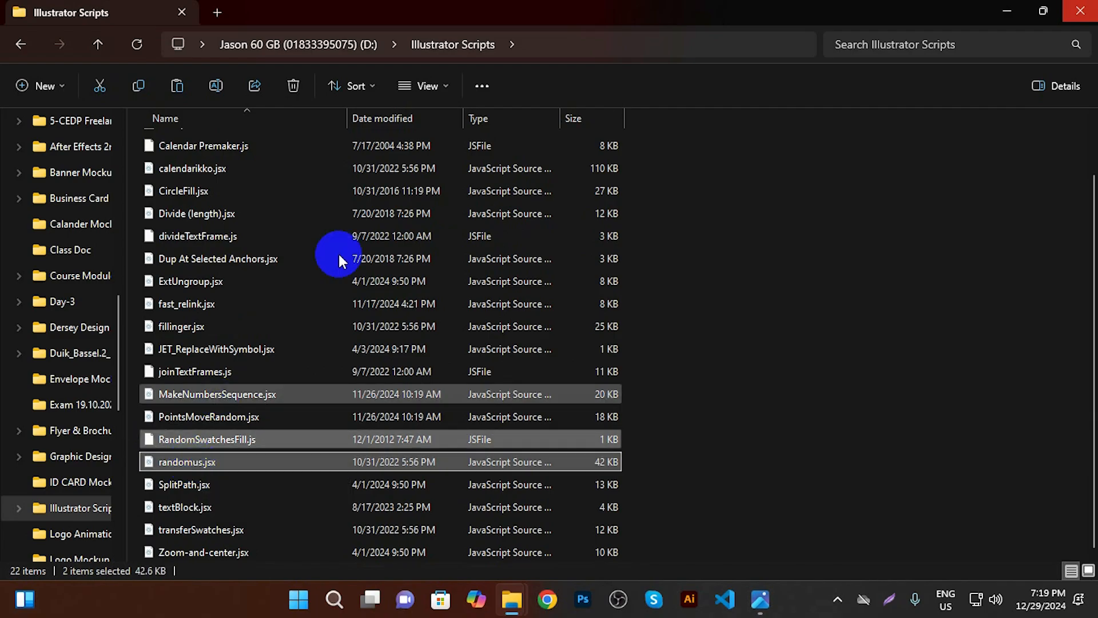
# Open the Adobe Illustrator 2022 program folder inside Program Files\Adobe on the C: drive
pyautogui.scroll(5, 34, 366)
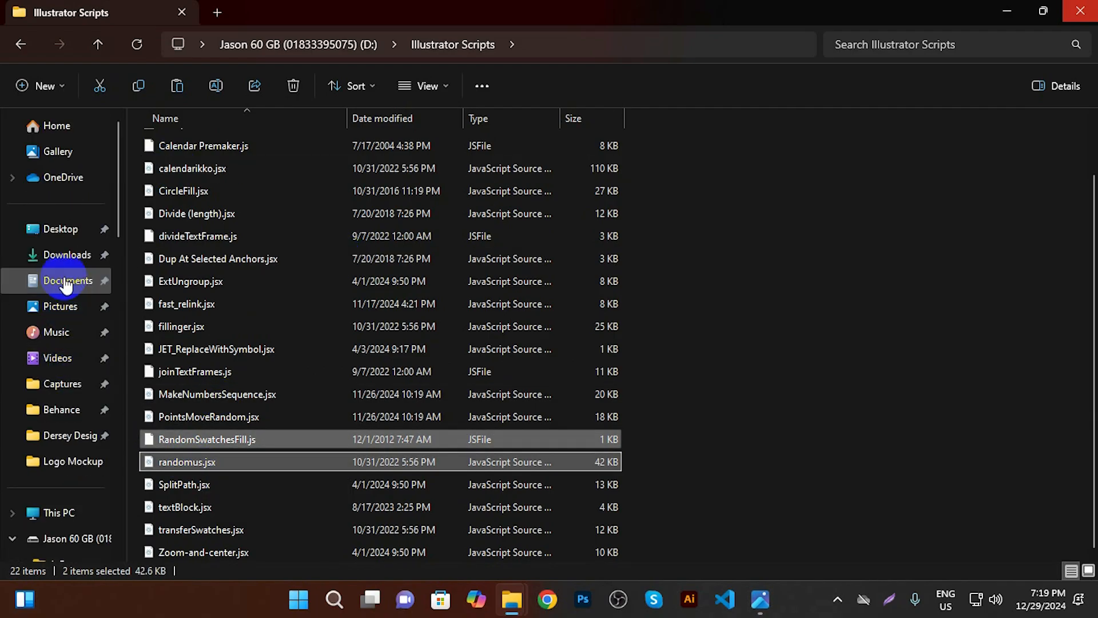
pyautogui.click(70, 518)
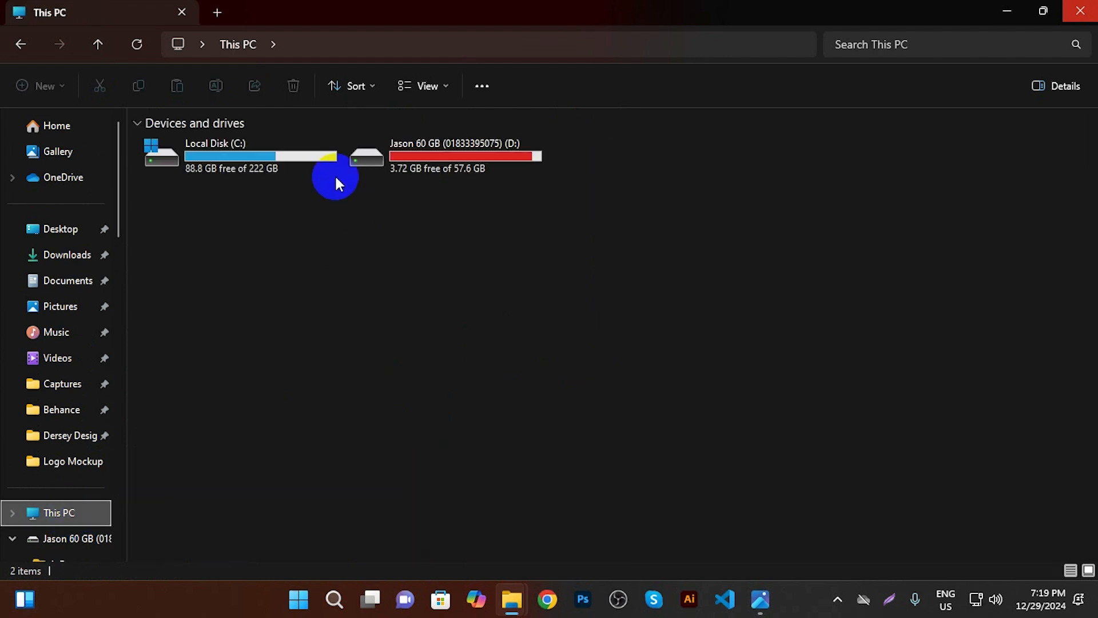
pyautogui.doubleClick(256, 153)
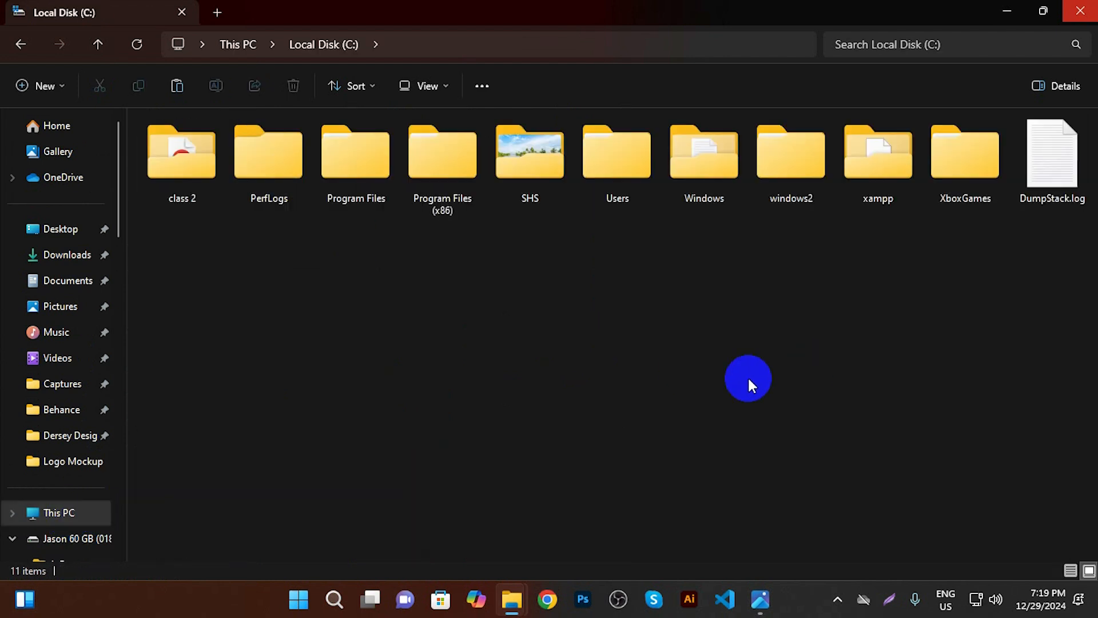
pyautogui.doubleClick(365, 171)
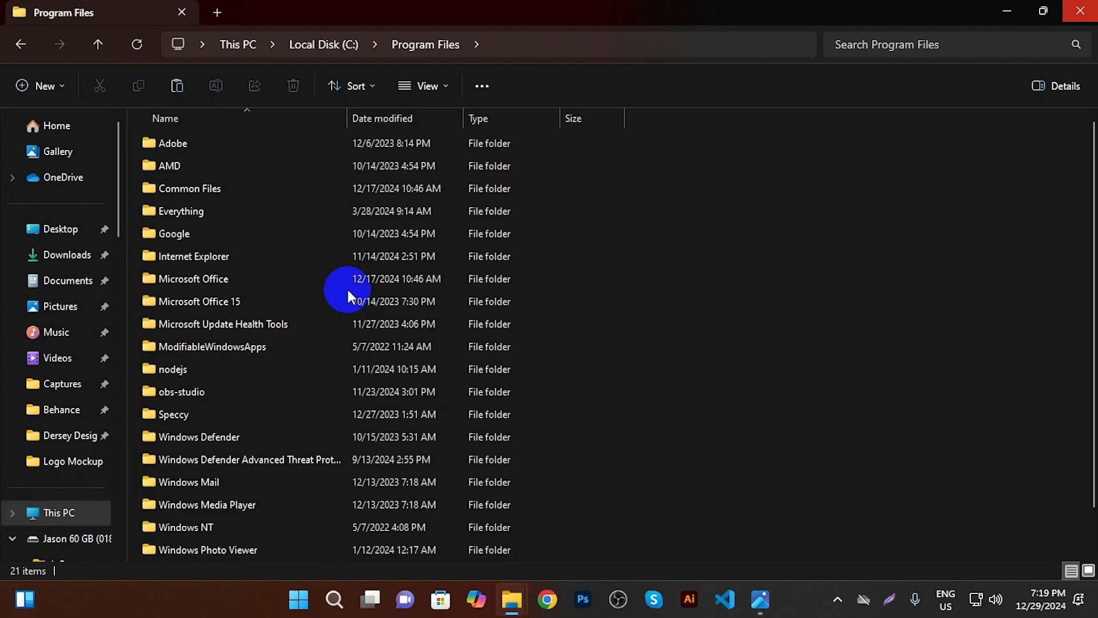
pyautogui.doubleClick(170, 142)
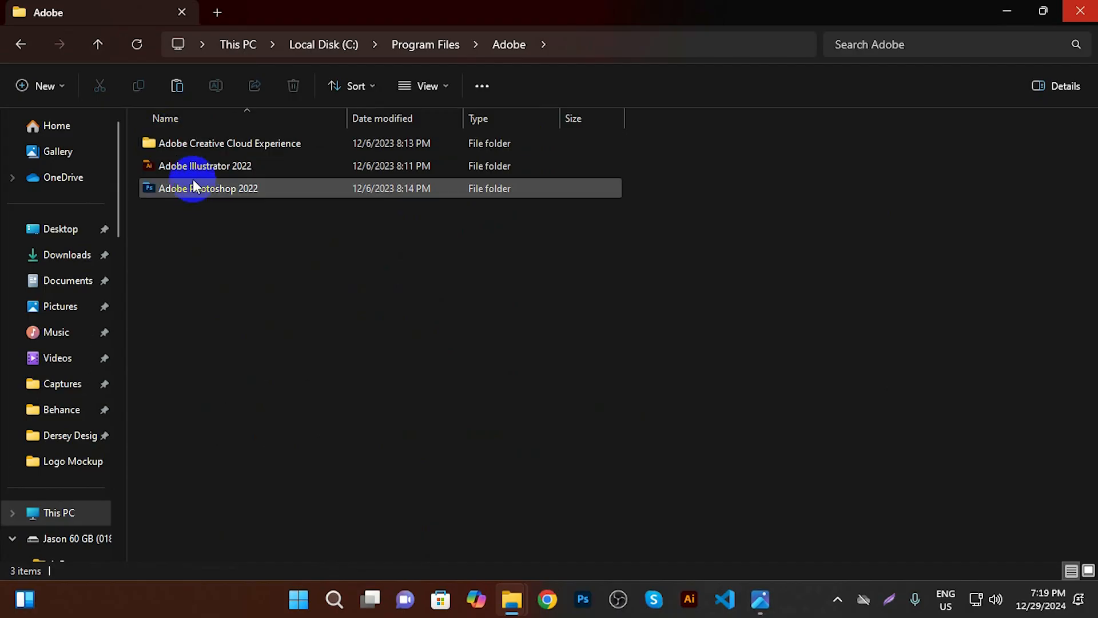
pyautogui.click(187, 162)
pyautogui.doubleClick(187, 162)
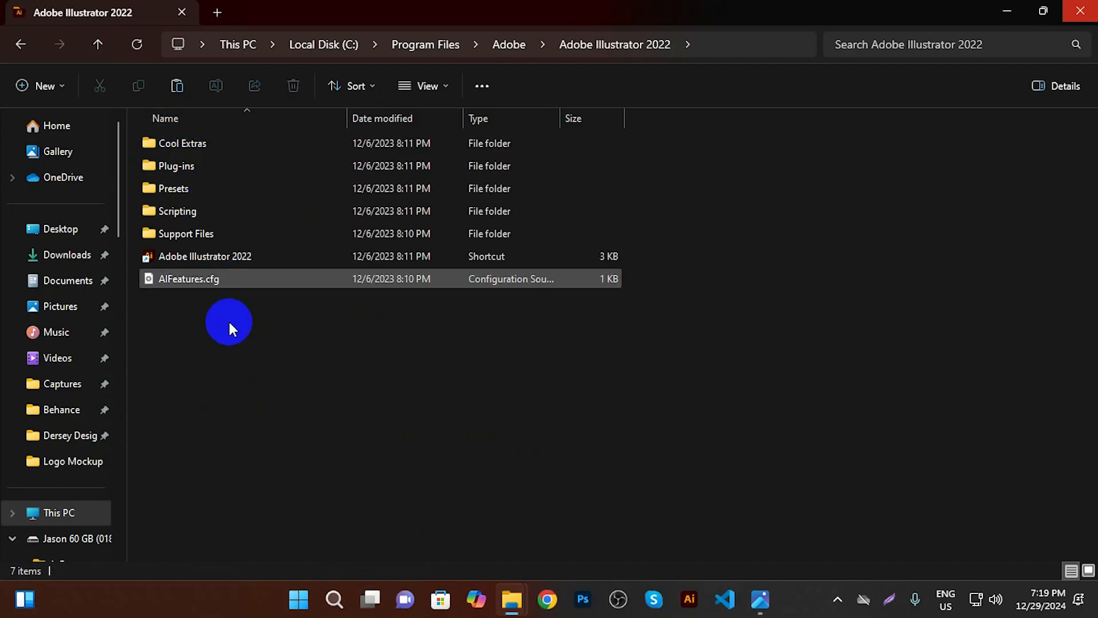
# Paste the copied scripts RandomSwatchesFill.js and randomus.jsx into the Presets\en_GB\Scripts folder, granting the copy permission
pyautogui.doubleClick(180, 190)
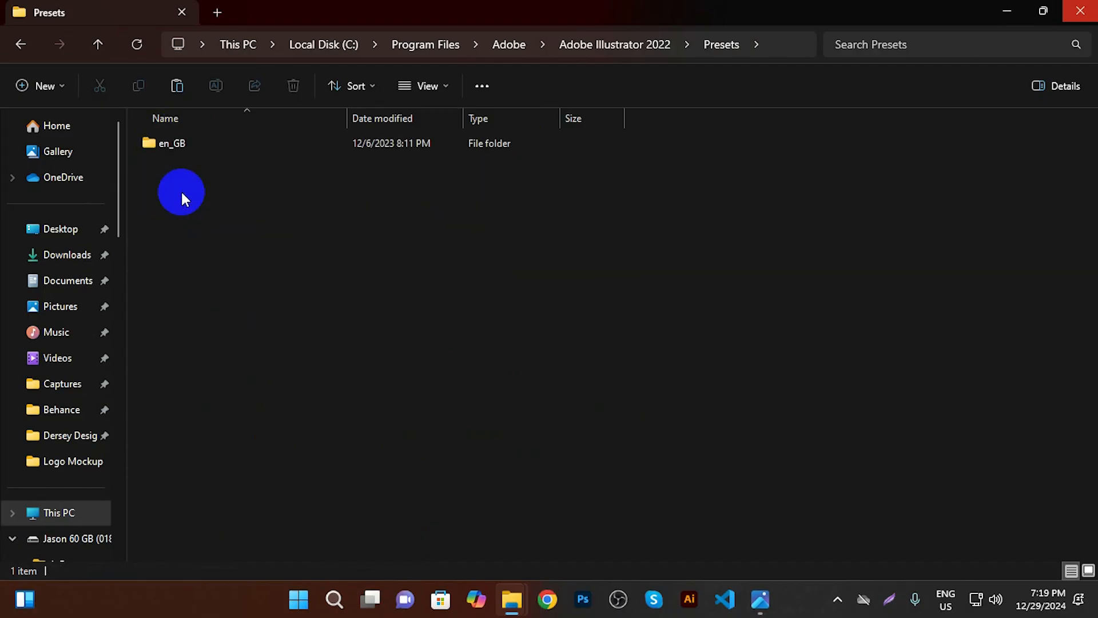
pyautogui.doubleClick(181, 143)
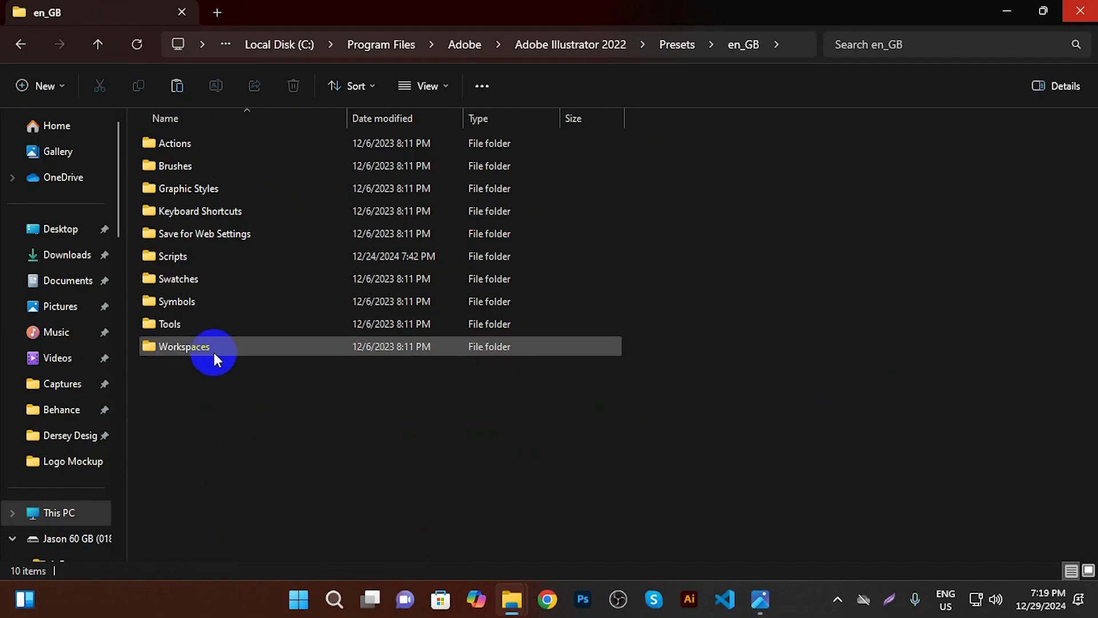
pyautogui.doubleClick(181, 256)
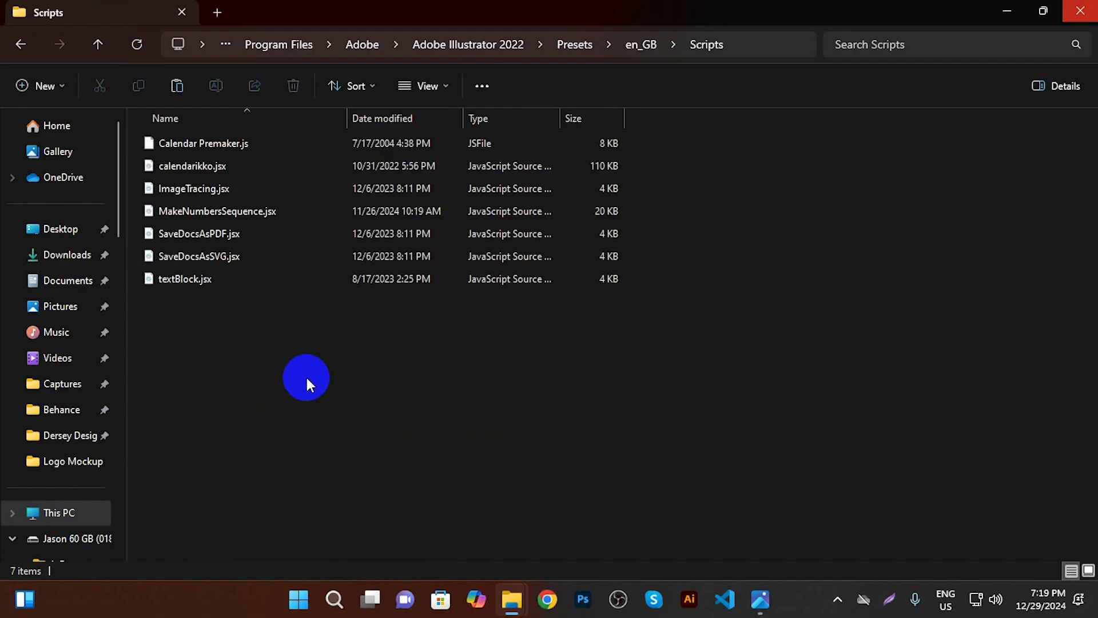
pyautogui.hotkey('ctrl', 'v')
pyautogui.click(524, 216)
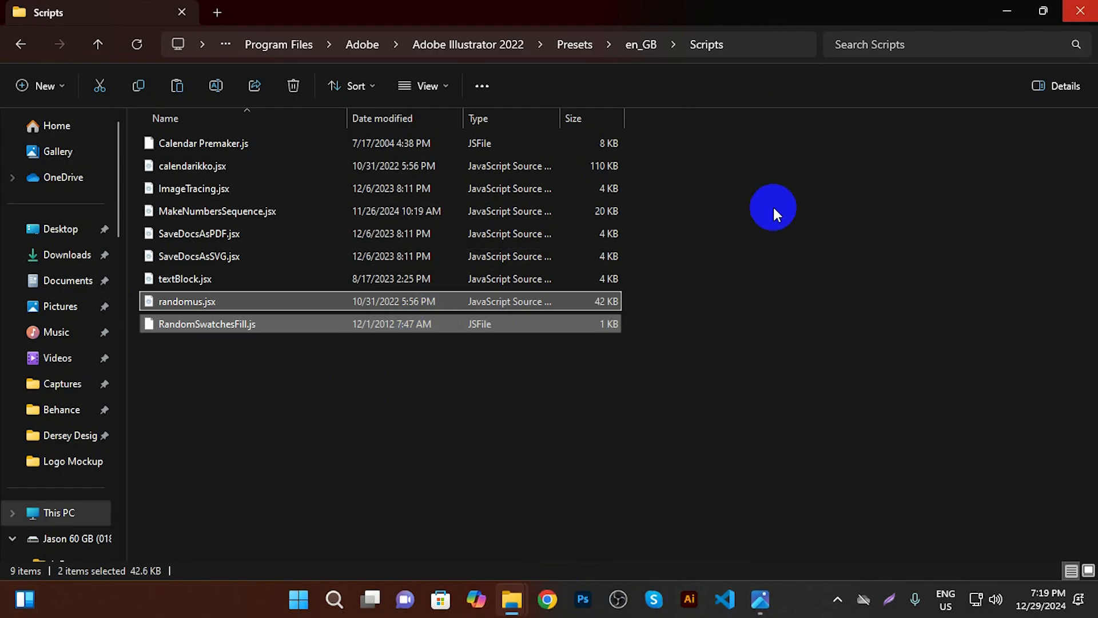
# Switch to the desktop and reopen Jersey Design.ai in Illustrator
pyautogui.press('super+d')
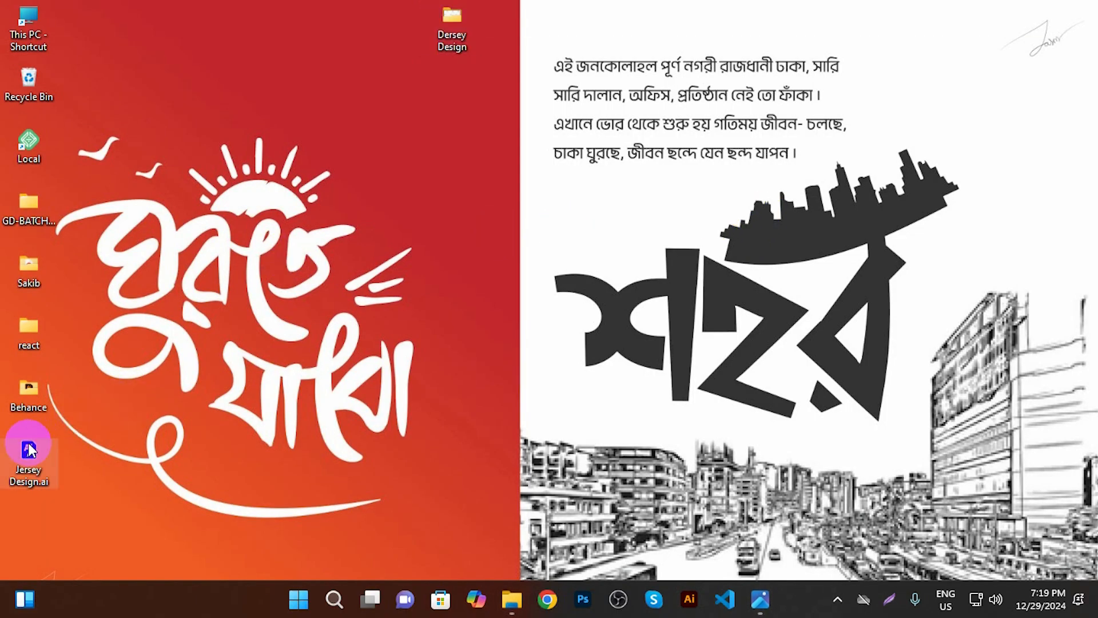
pyautogui.doubleClick(26, 451)
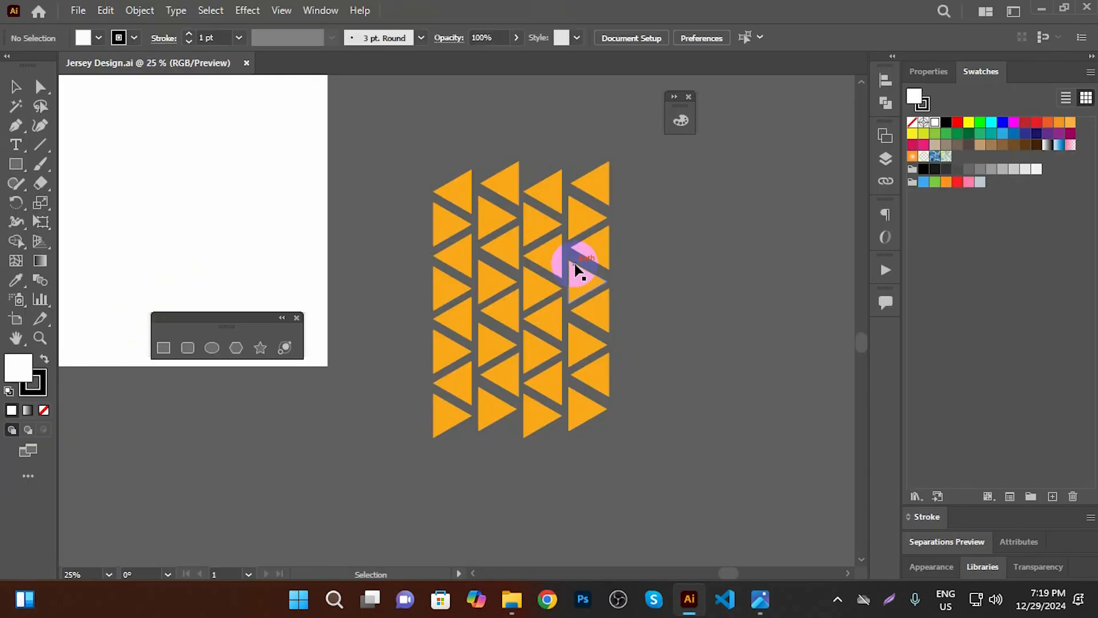
pyautogui.moveTo(427, 137); pyautogui.dragTo(647, 437)
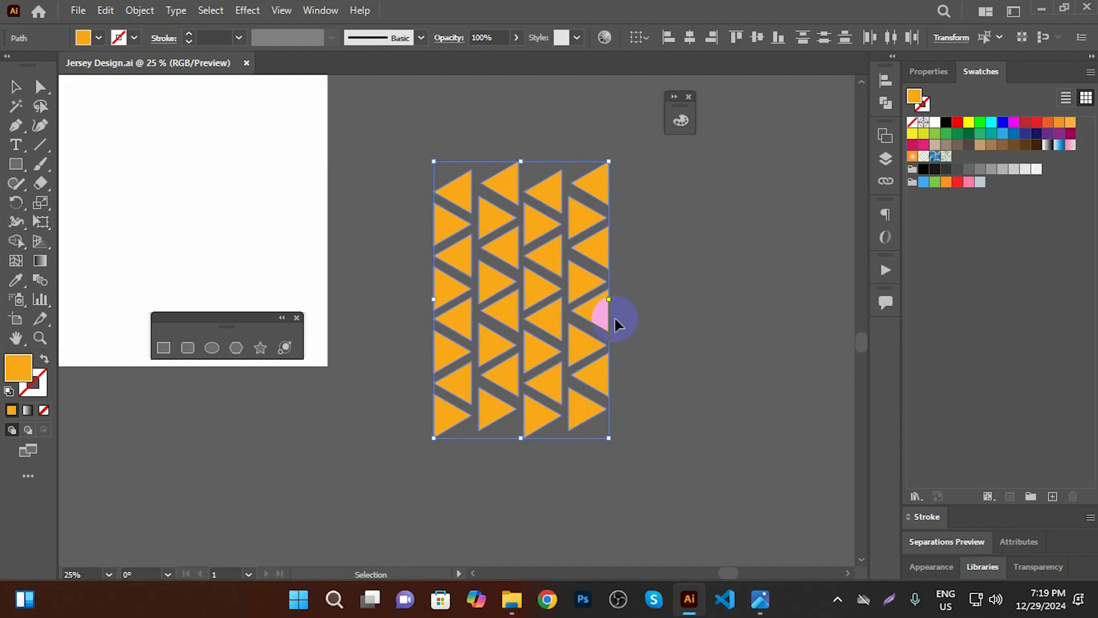
pyautogui.click(80, 11)
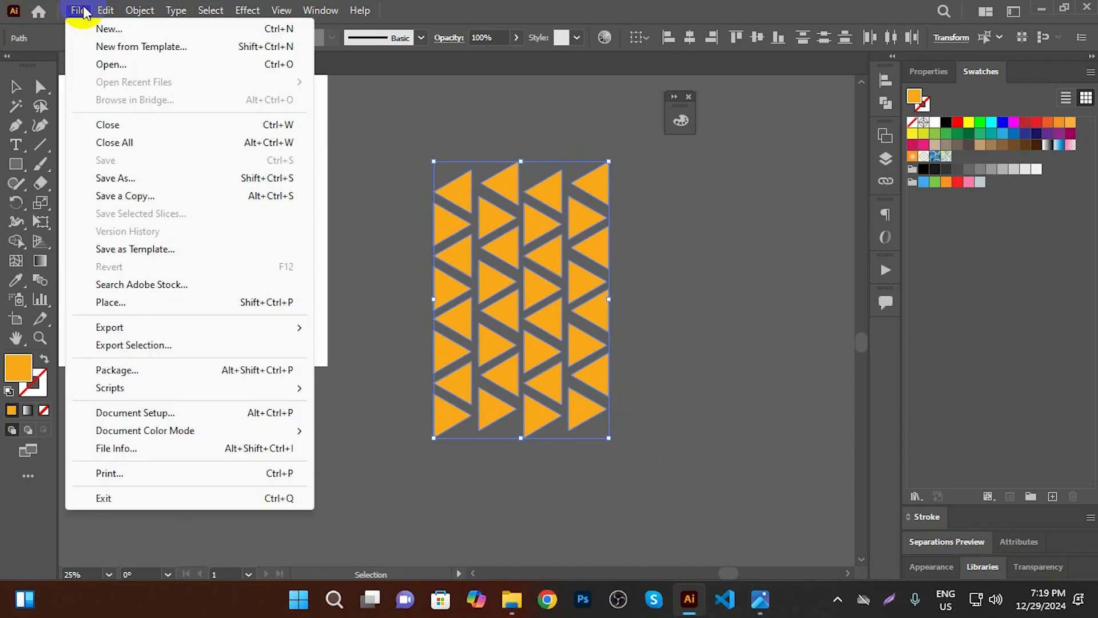
pyautogui.moveTo(126, 386)
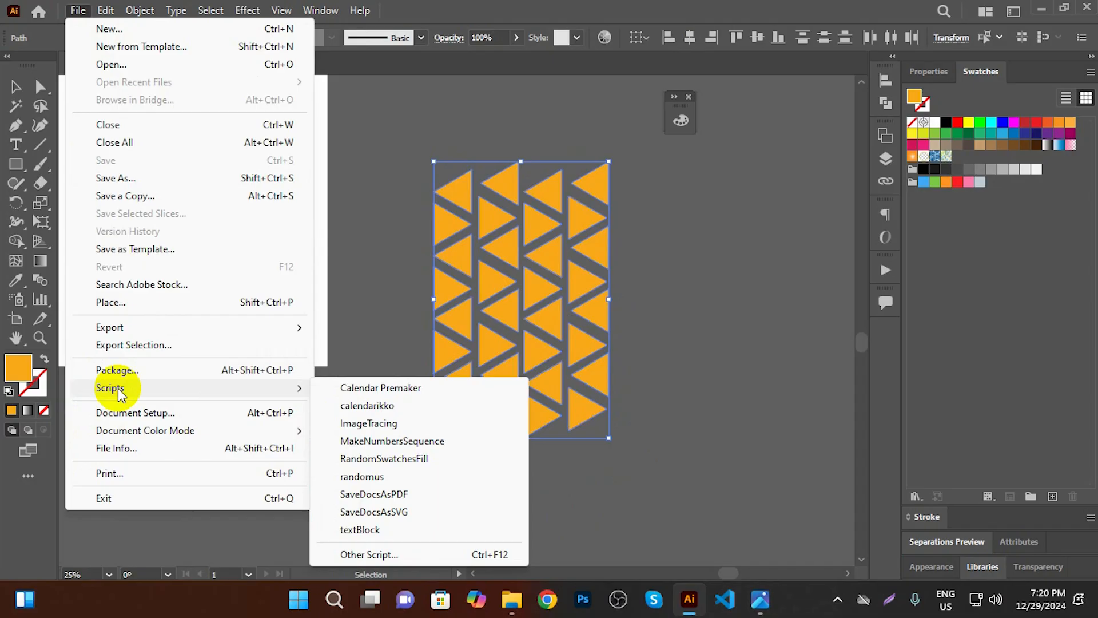
pyautogui.click(362, 477)
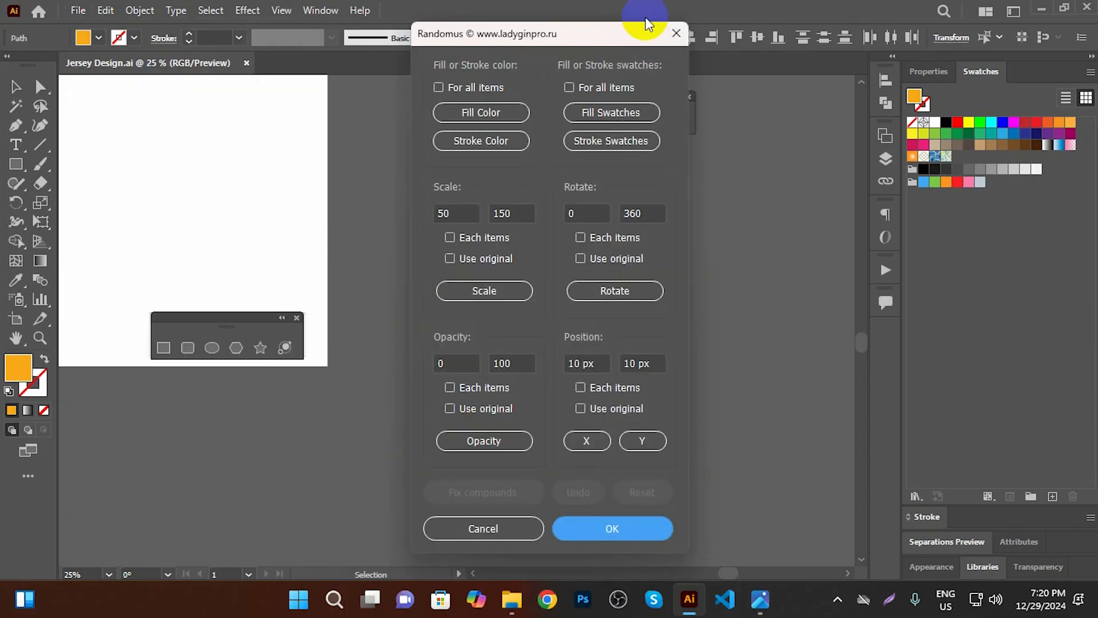
pyautogui.moveTo(559, 32); pyautogui.dragTo(788, 47)
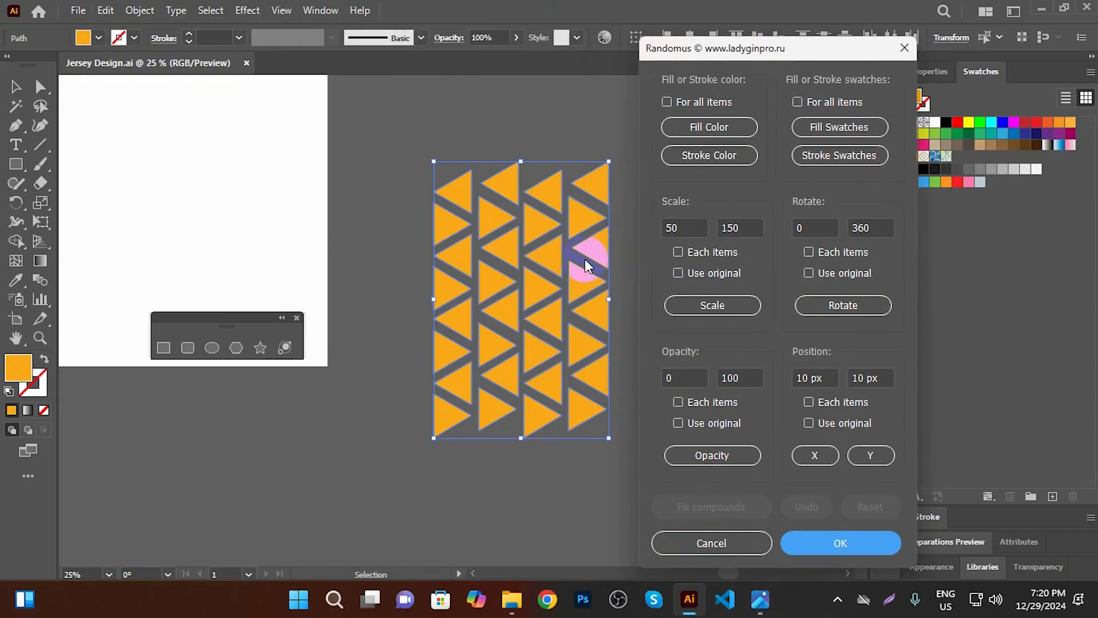
pyautogui.click(711, 542)
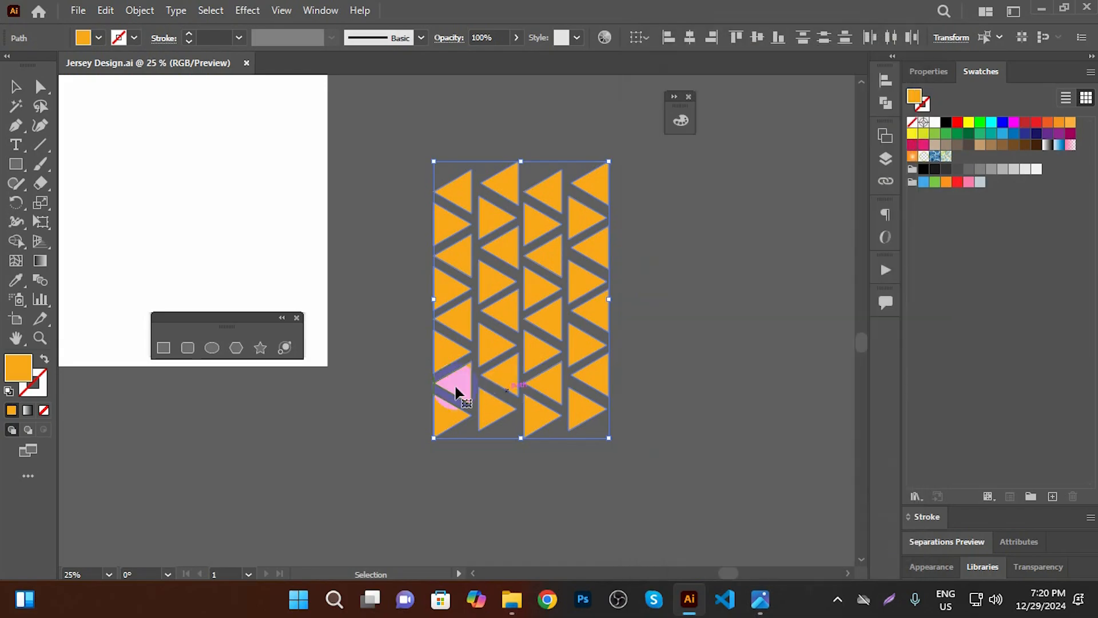
# Move the two large loose triangles farther away from the triangle pattern
pyautogui.click(636, 359)
pyautogui.scroll(-2, 338, 340)
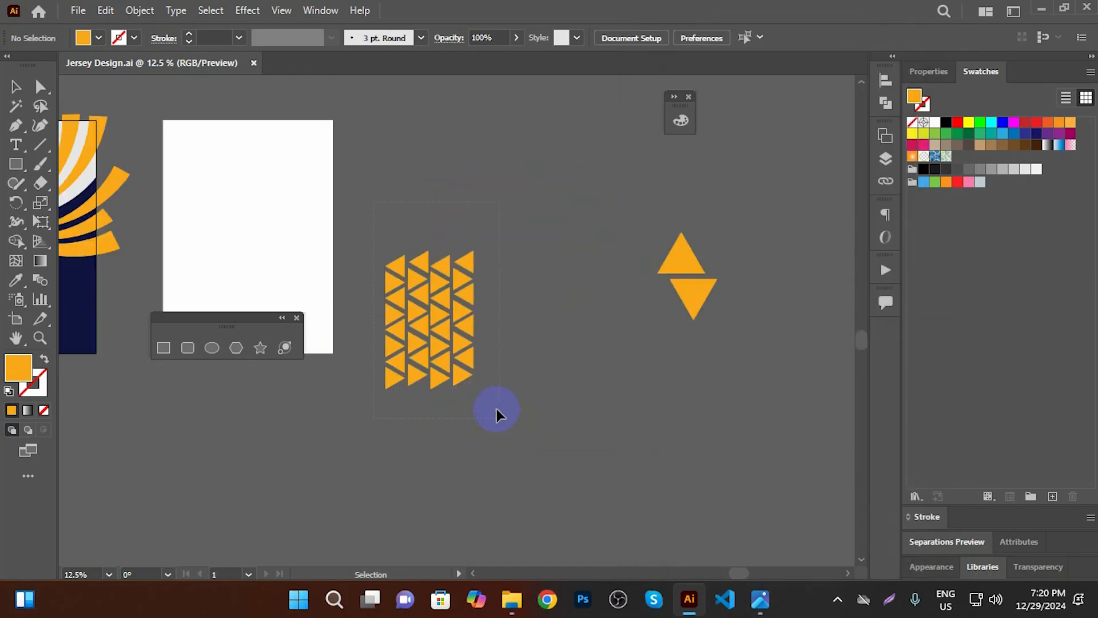
pyautogui.click(466, 320)
pyautogui.click(680, 263)
pyautogui.moveTo(680, 263); pyautogui.dragTo(751, 264)
pyautogui.click(474, 338)
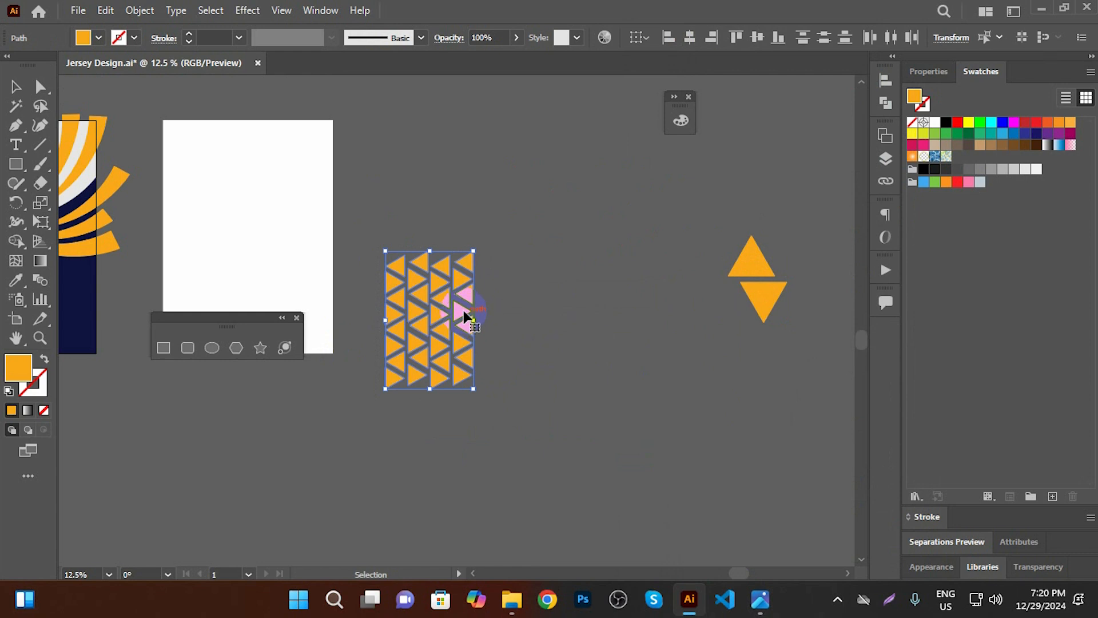
# Delete every column of the triangle pattern except the first, and select that remaining column
pyautogui.moveTo(519, 438); pyautogui.dragTo(410, 226)
pyautogui.press('Delete')
pyautogui.click(383, 287)
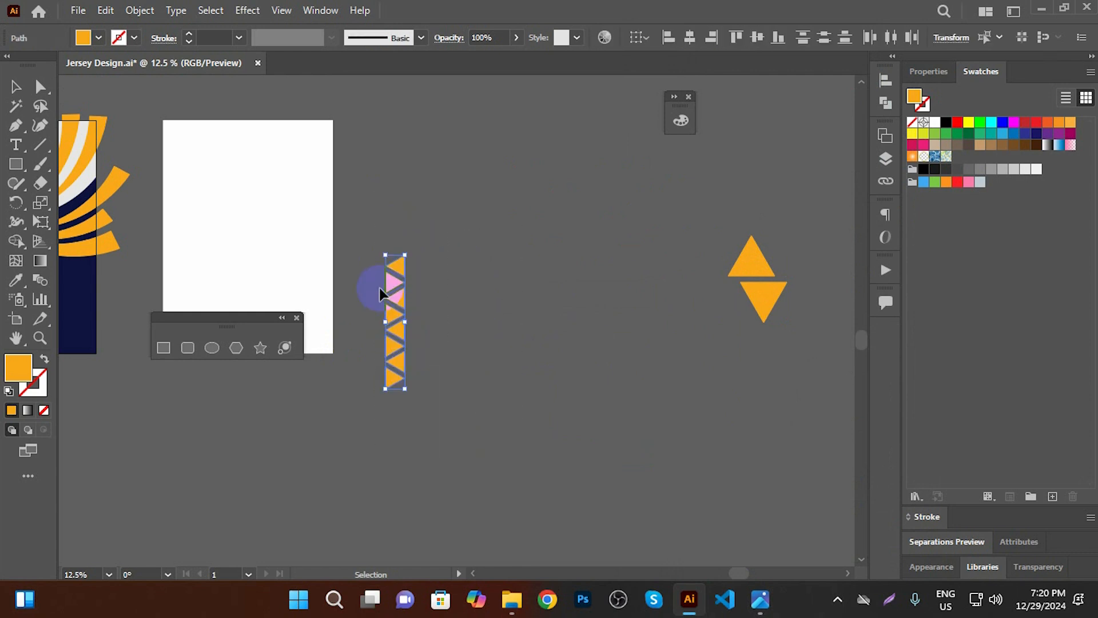
# Duplicate the triangle column directly beside itself and repeat the copy at equal spacing until there are eight columns
pyautogui.scroll(3, 379, 282)
pyautogui.moveTo(428, 279); pyautogui.dragTo(485, 280)
pyautogui.scroll(-3, 485, 280)
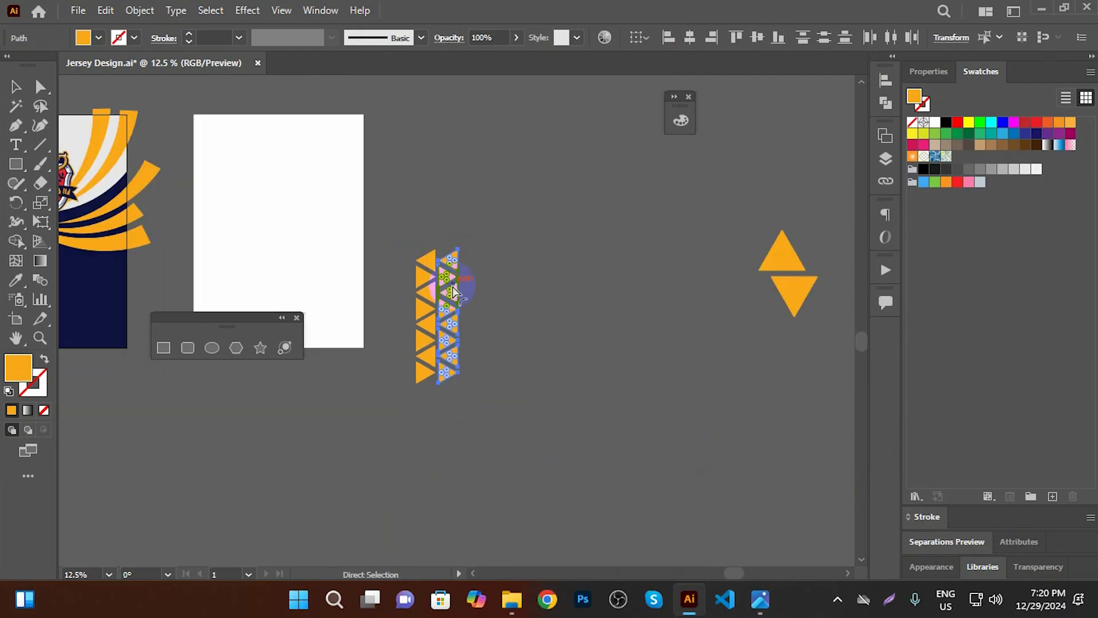
pyautogui.hotkey('ctrl', 'd')
pyautogui.hotkey('ctrl', 'd')
pyautogui.hotkey('ctrl', 'd')
pyautogui.hotkey('ctrl', 'd')
pyautogui.hotkey('ctrl', 'd')
pyautogui.hotkey('ctrl', 'd')
pyautogui.press('v')
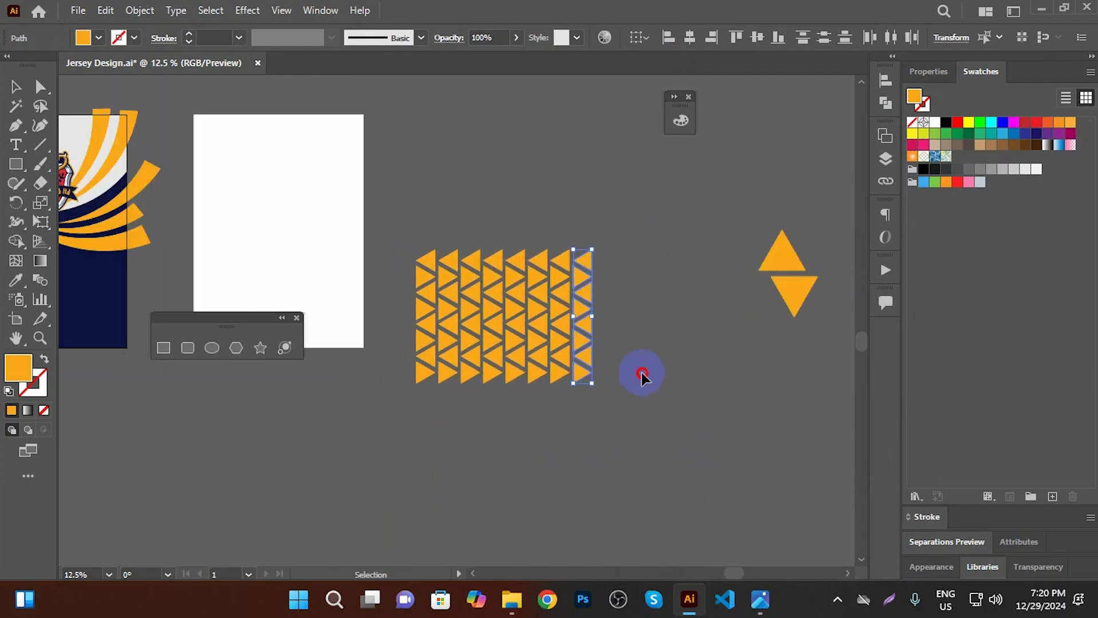
# Select all eight triangle columns and duplicate them straight upward to continue the pattern above the originals
pyautogui.click(429, 221)
pyautogui.moveTo(394, 216); pyautogui.dragTo(632, 496)
pyautogui.scroll(2, 520, 266)
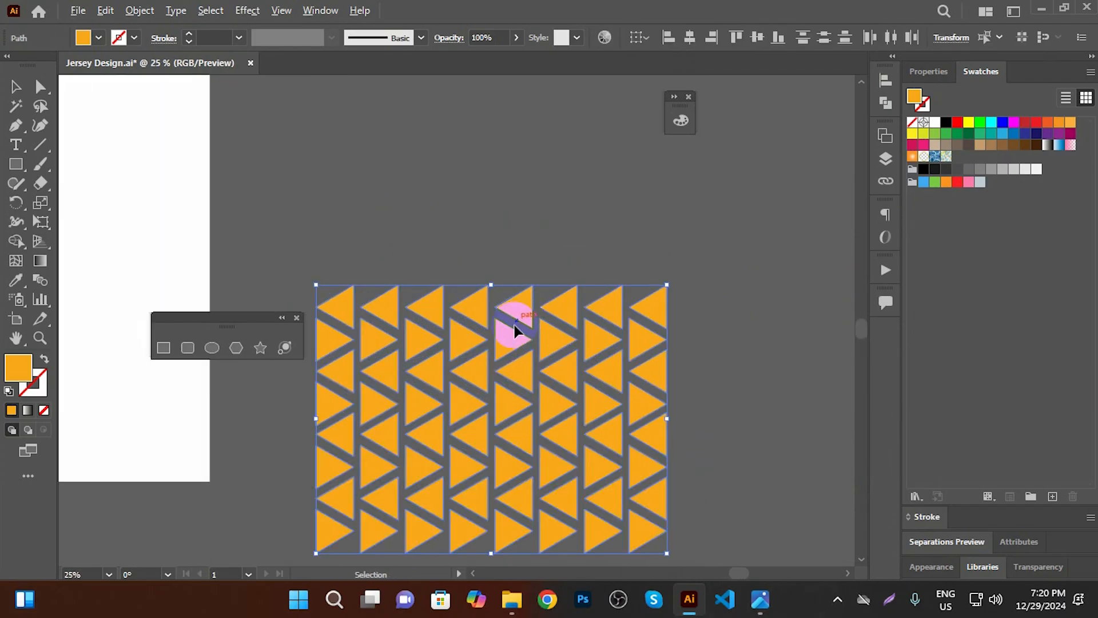
pyautogui.moveTo(509, 518); pyautogui.dragTo(503, 286)
pyautogui.scroll(-2, 504, 304)
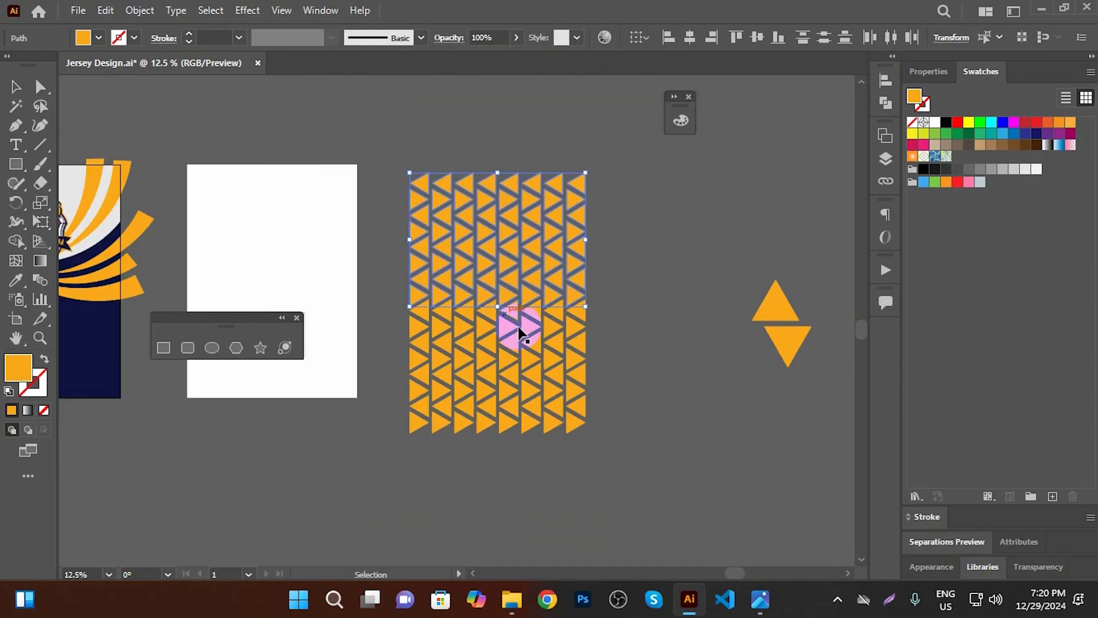
pyautogui.click(613, 356)
pyautogui.scroll(-1, 614, 356)
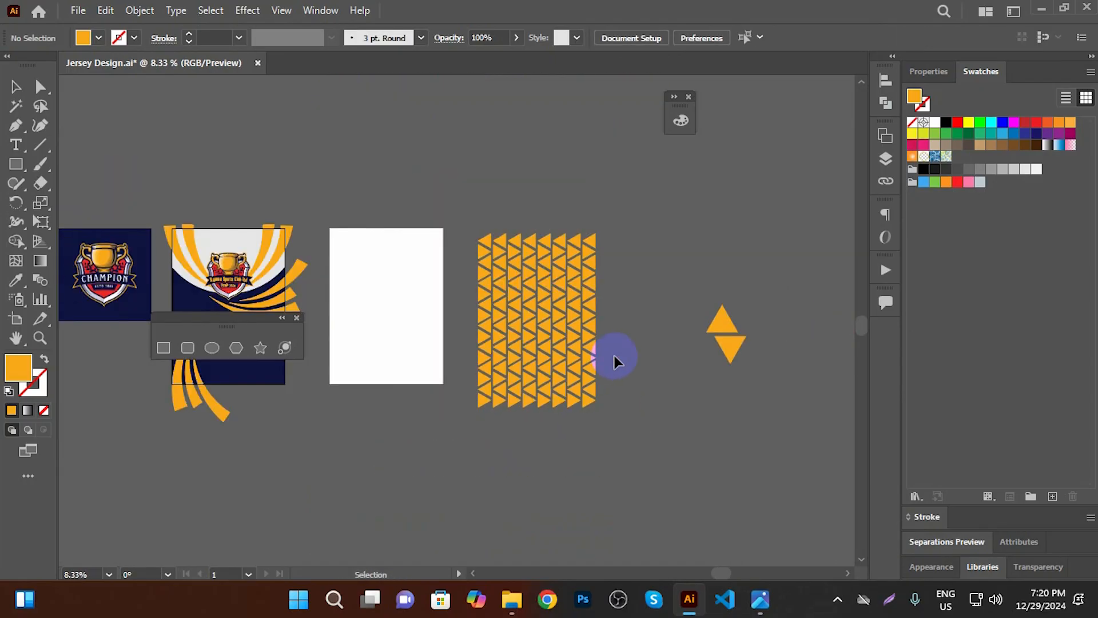
# Select the entire enlarged triangle pattern and move the floating shape tools panel clear of the artboards
pyautogui.moveTo(246, 318); pyautogui.dragTo(430, 142)
pyautogui.click(465, 232)
pyautogui.moveTo(624, 462); pyautogui.dragTo(624, 462)
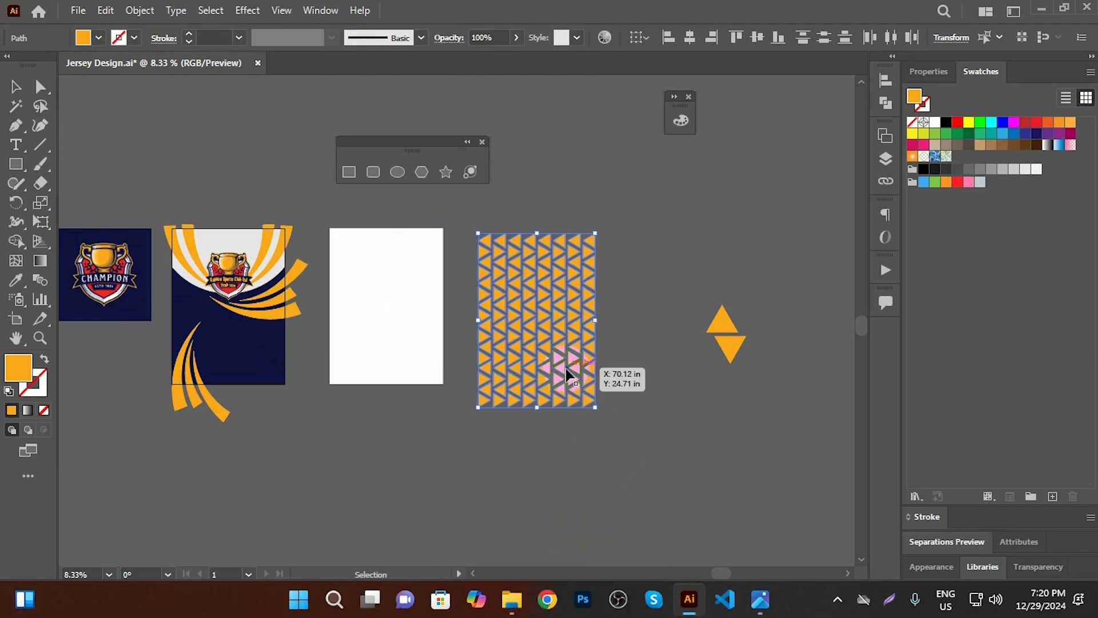
pyautogui.scroll(1, 565, 369)
pyautogui.moveTo(565, 308); pyautogui.dragTo(602, 350)
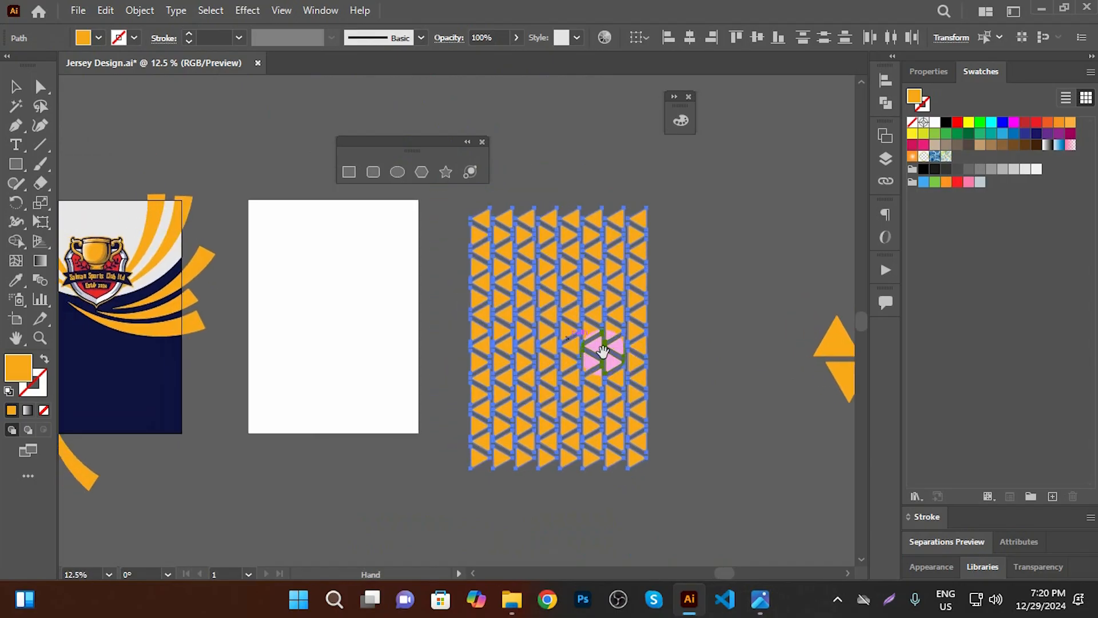
pyautogui.scroll(-2, 599, 346)
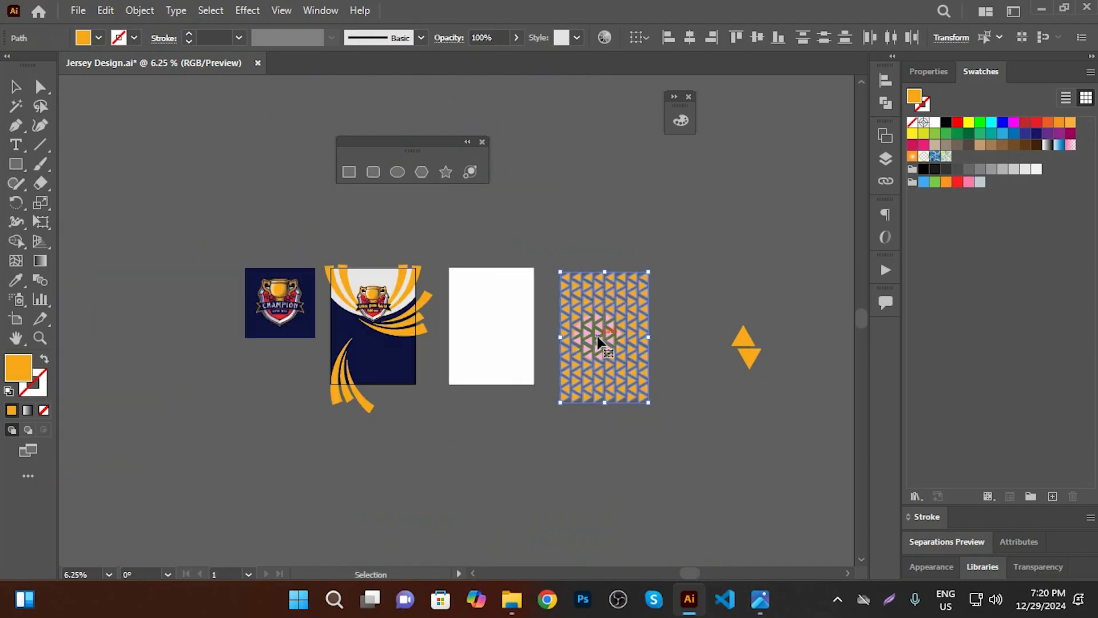
pyautogui.scroll(1, 620, 335)
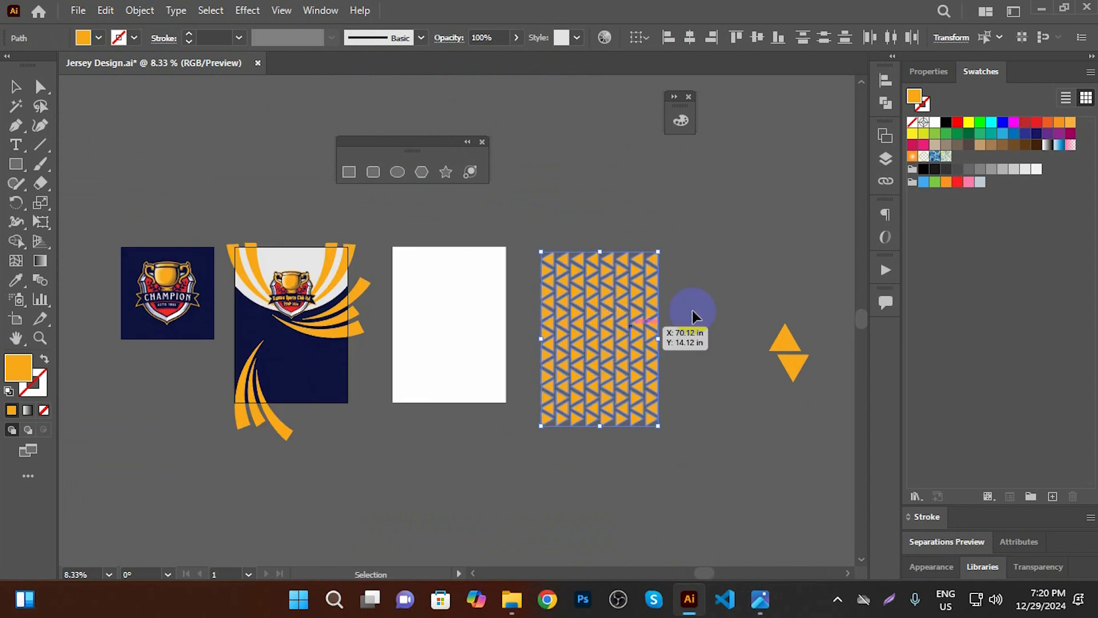
pyautogui.scroll(1, 690, 314)
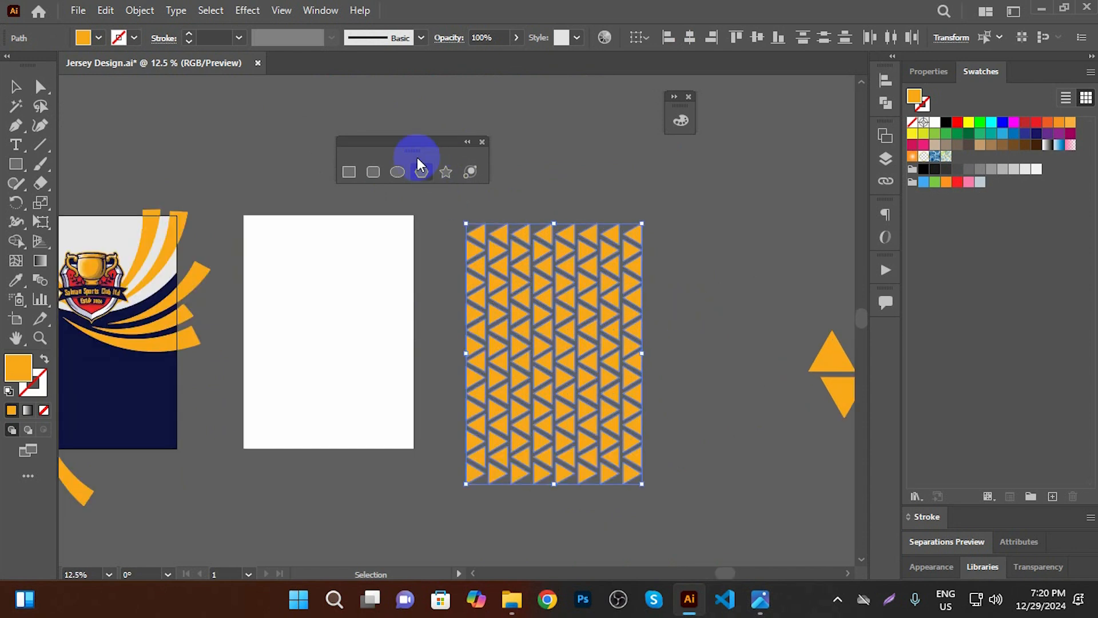
pyautogui.moveTo(358, 141); pyautogui.dragTo(267, 92)
pyautogui.moveTo(679, 358); pyautogui.dragTo(642, 318)
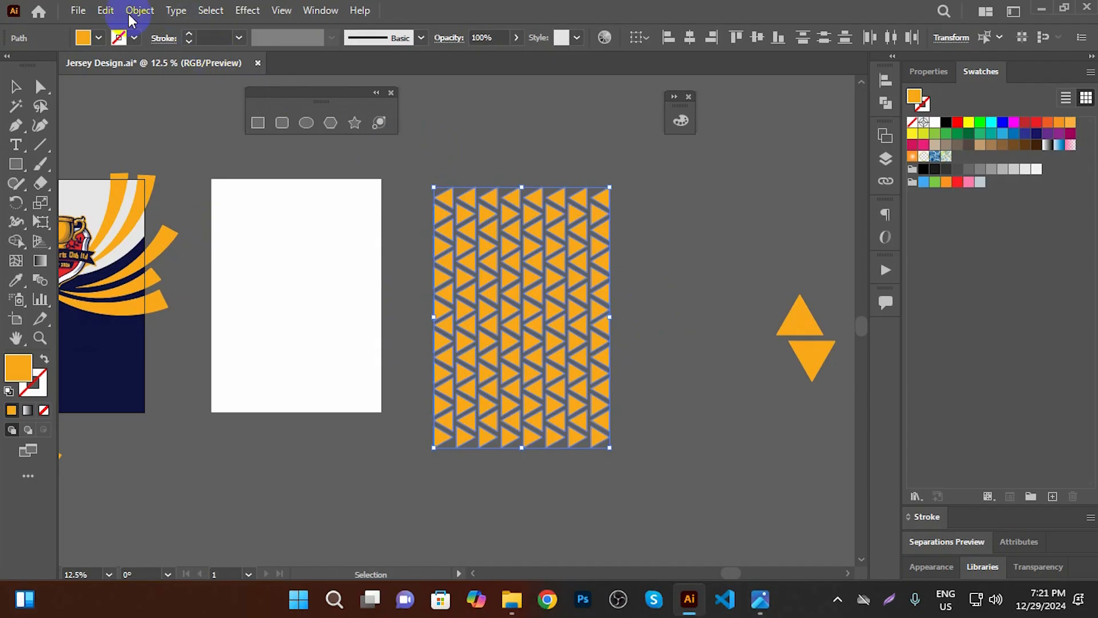
# Run the Randomus script on the selected triangle pattern and place its dialog clear of the triangles
pyautogui.click(78, 12)
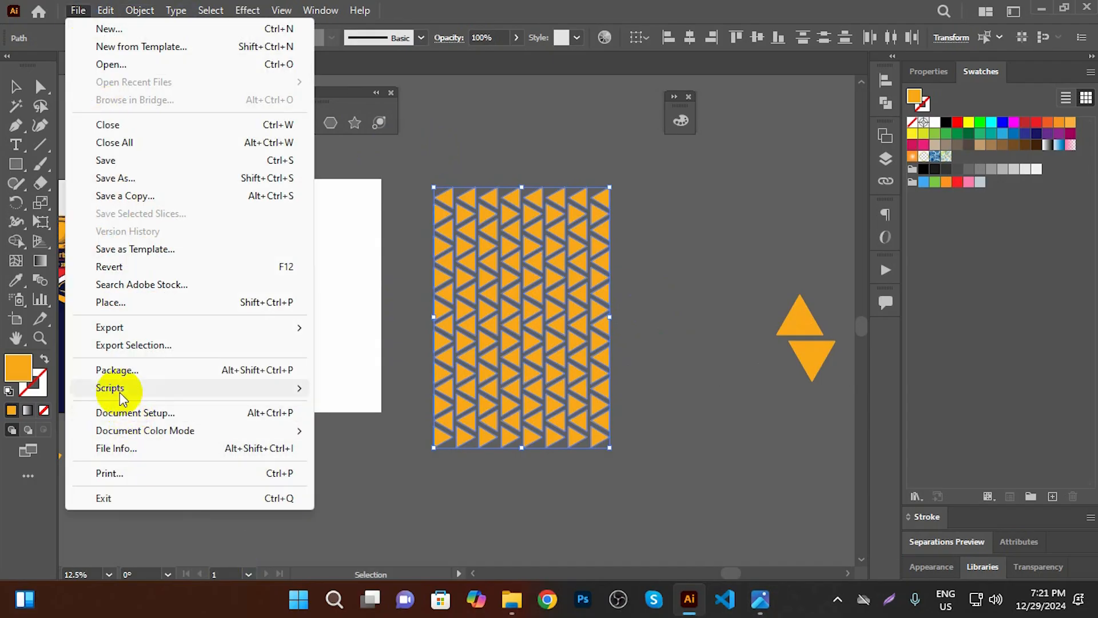
pyautogui.moveTo(228, 390)
pyautogui.click(422, 477)
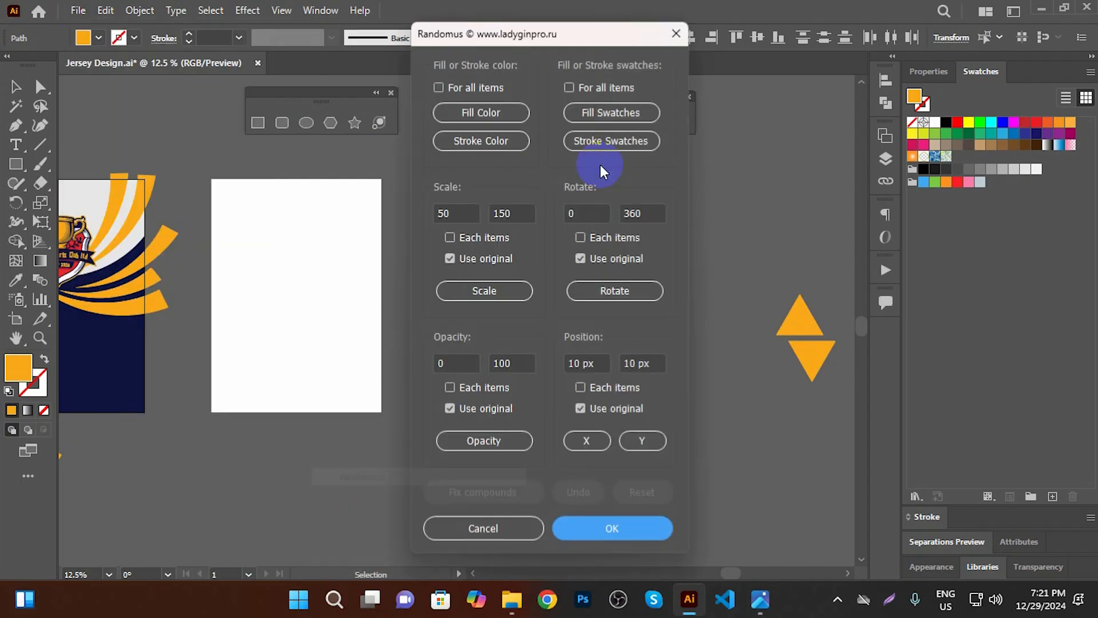
pyautogui.moveTo(505, 36); pyautogui.dragTo(769, 26)
pyautogui.click(784, 202)
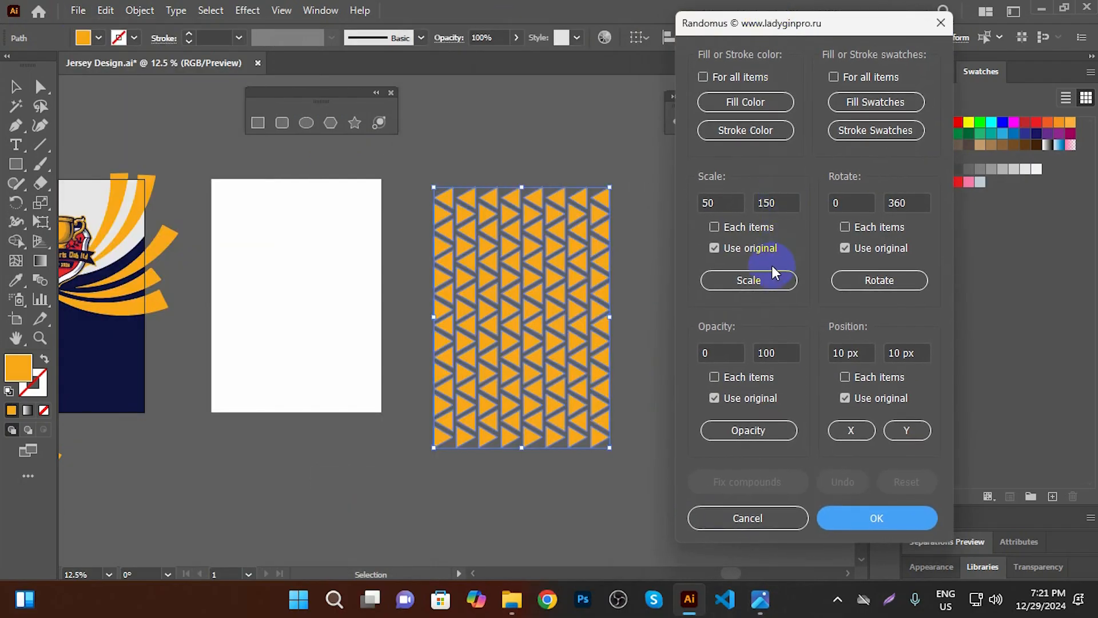
pyautogui.doubleClick(710, 203)
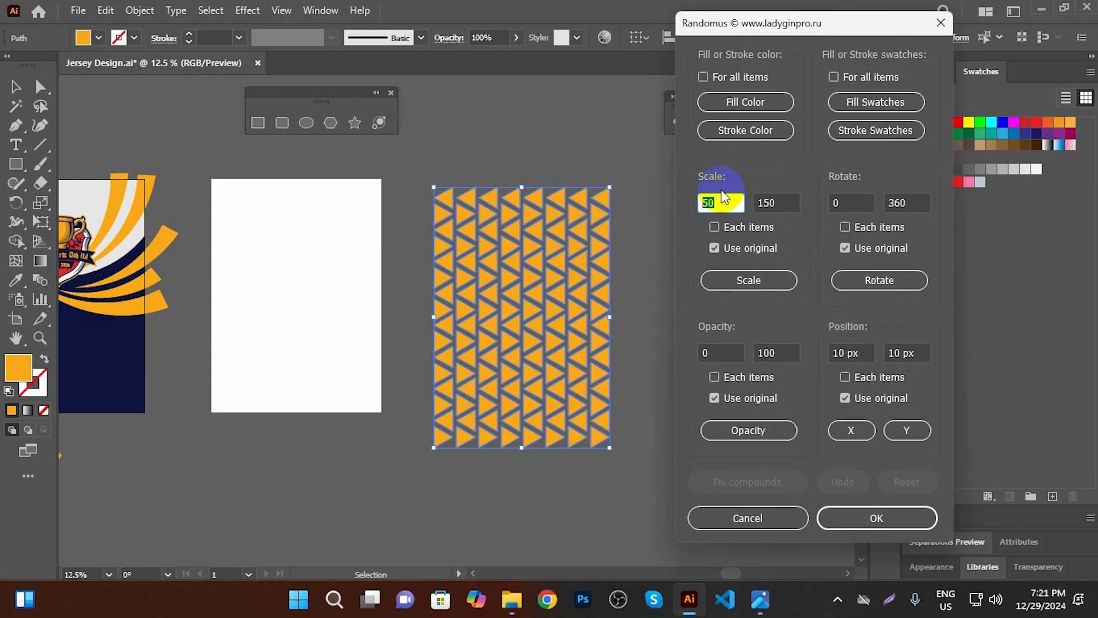
pyautogui.moveTo(777, 28); pyautogui.dragTo(711, 242)
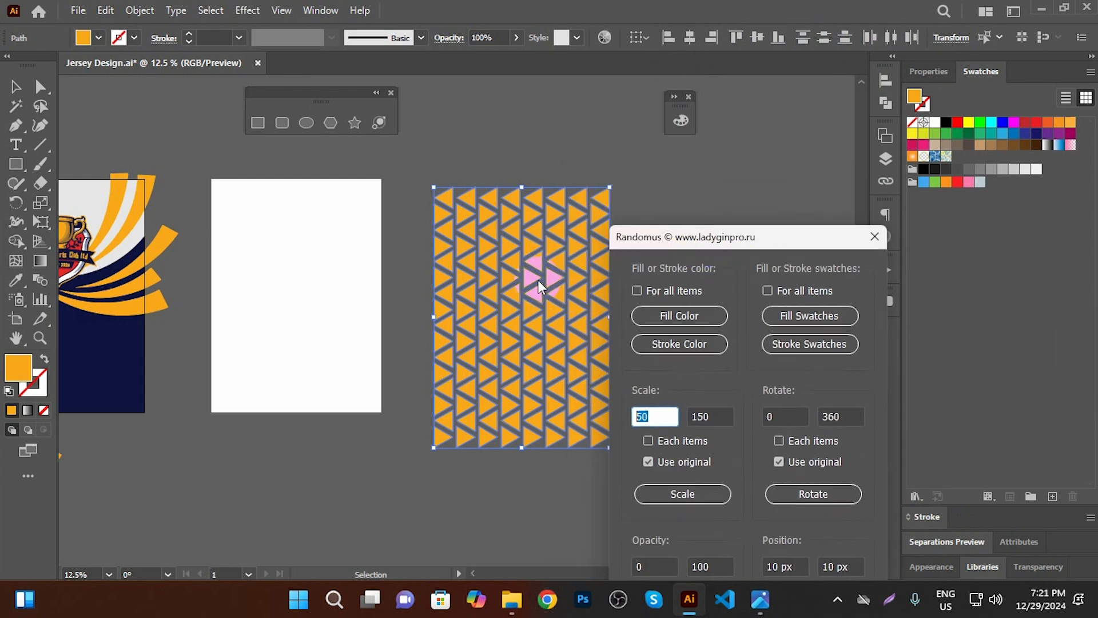
pyautogui.click(798, 318)
pyautogui.click(803, 319)
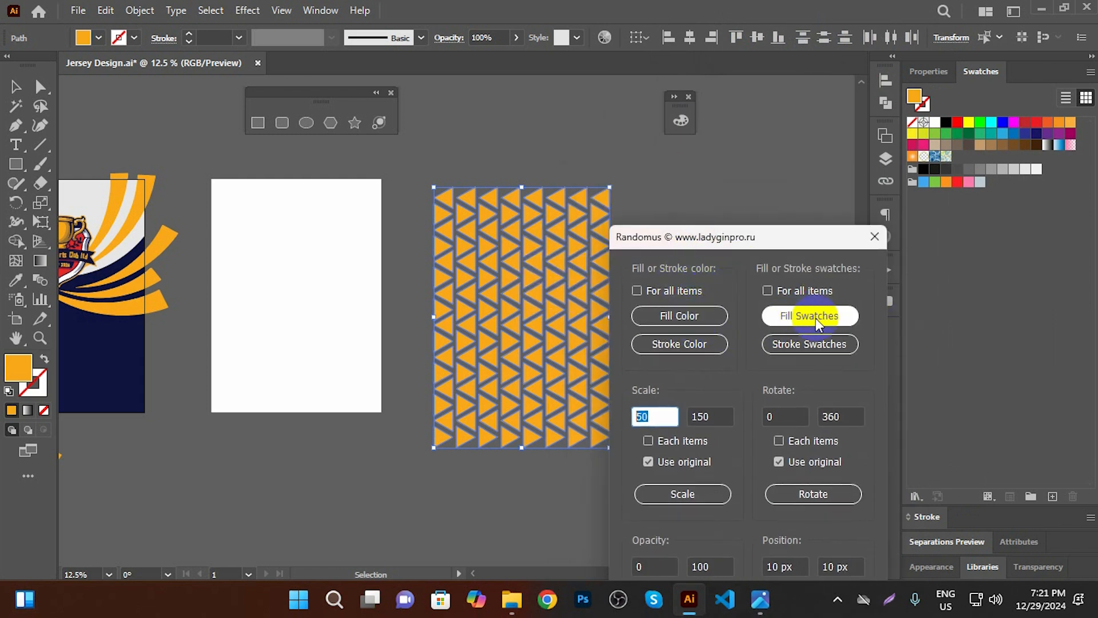
# Randomly scale the selected triangles with a Randomus scale range of 30 to 120
pyautogui.moveTo(717, 218); pyautogui.dragTo(655, 214)
pyautogui.write('30')
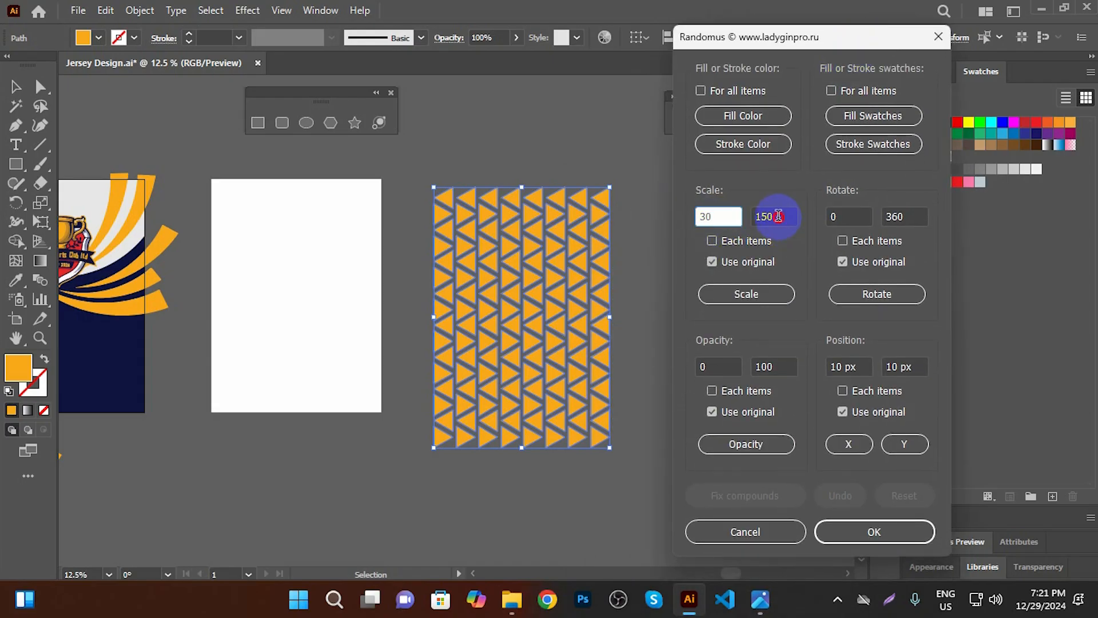
pyautogui.moveTo(778, 217); pyautogui.dragTo(721, 216)
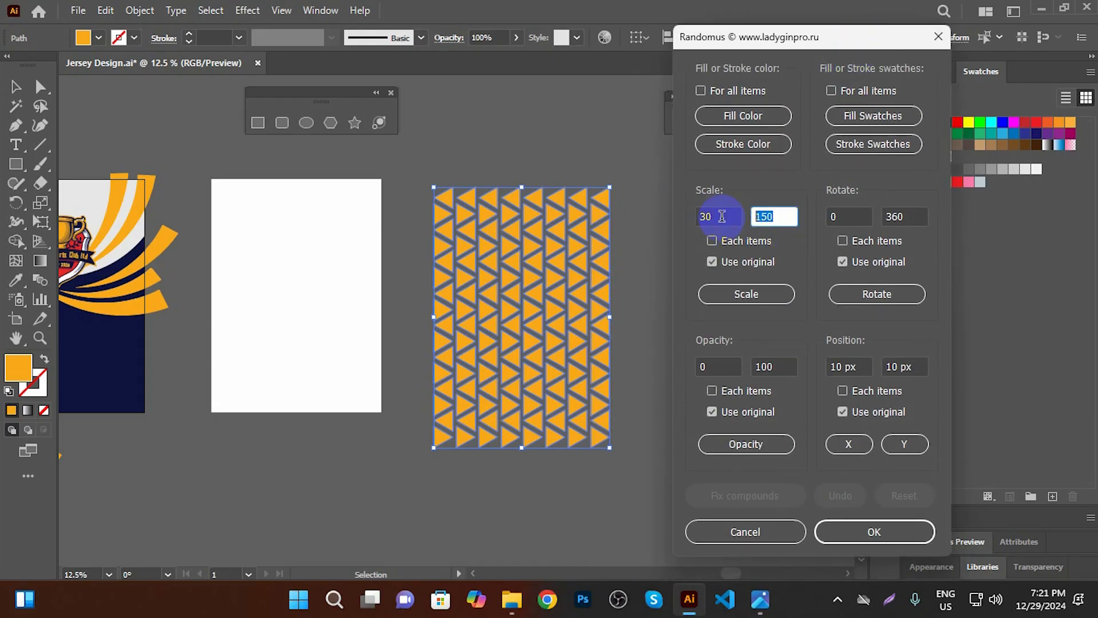
pyautogui.write('120')
pyautogui.click(746, 294)
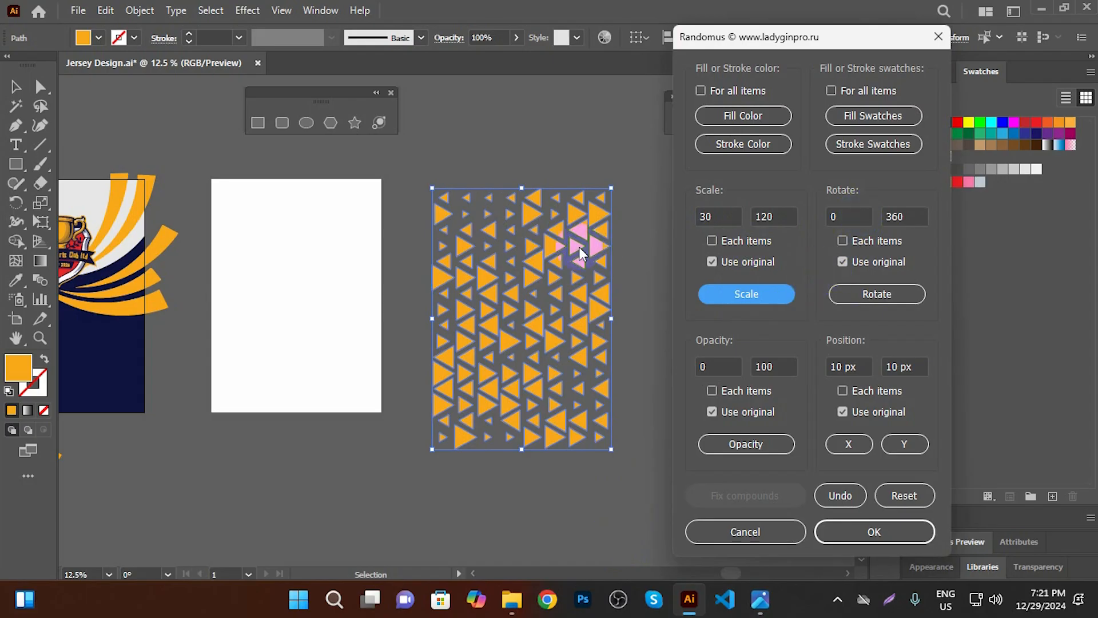
# Try random rotation on the triangles several times with a range of 0 to 200
pyautogui.click(721, 248)
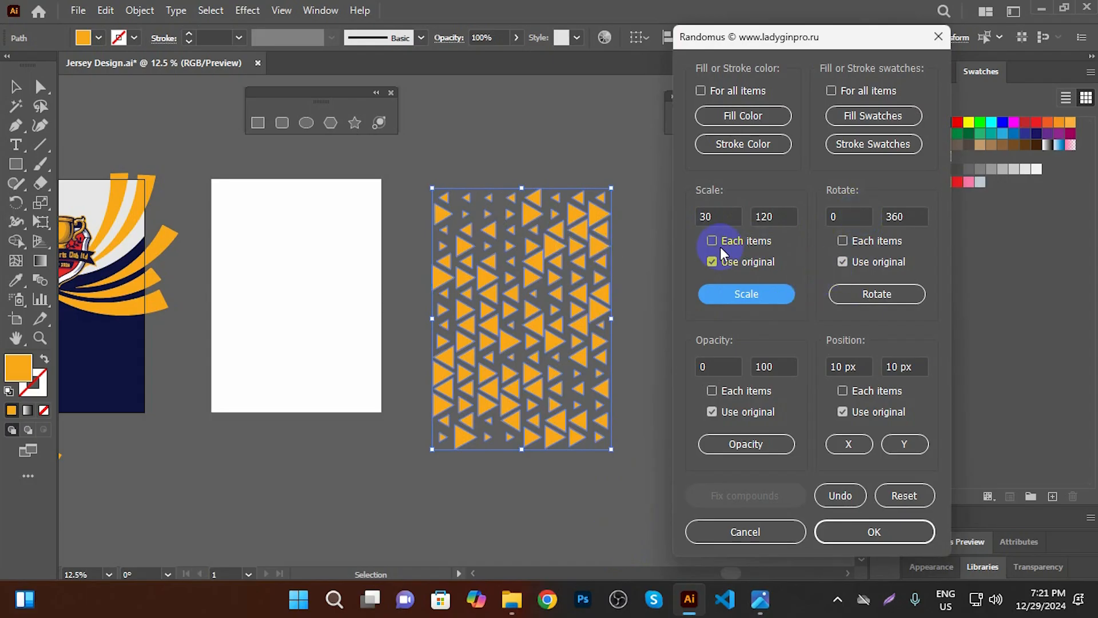
pyautogui.click(898, 213)
pyautogui.write('200')
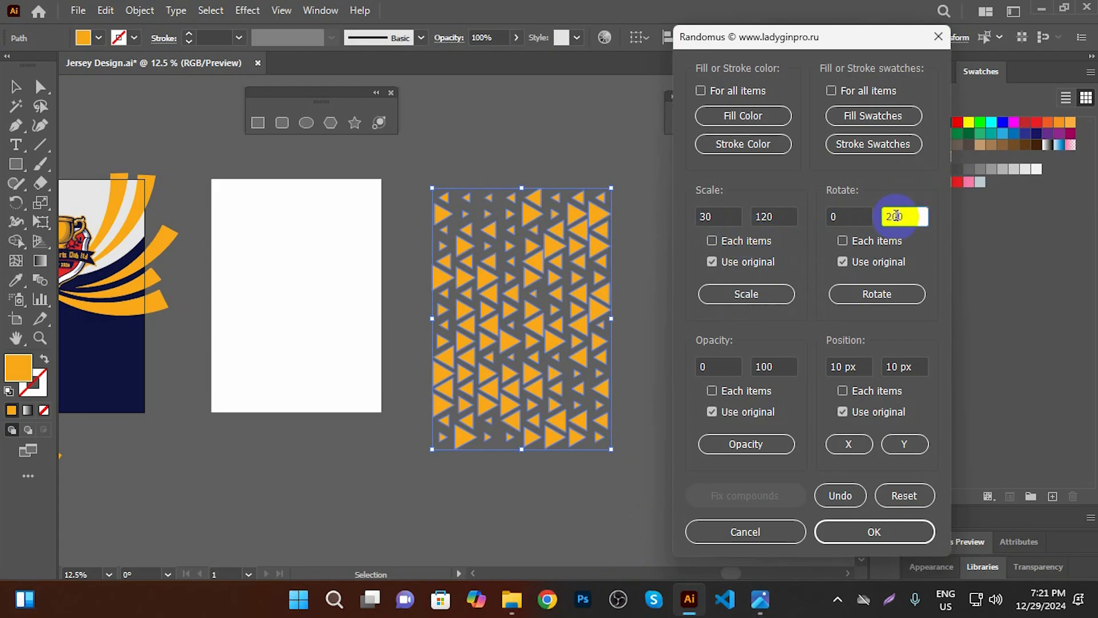
pyautogui.click(878, 293)
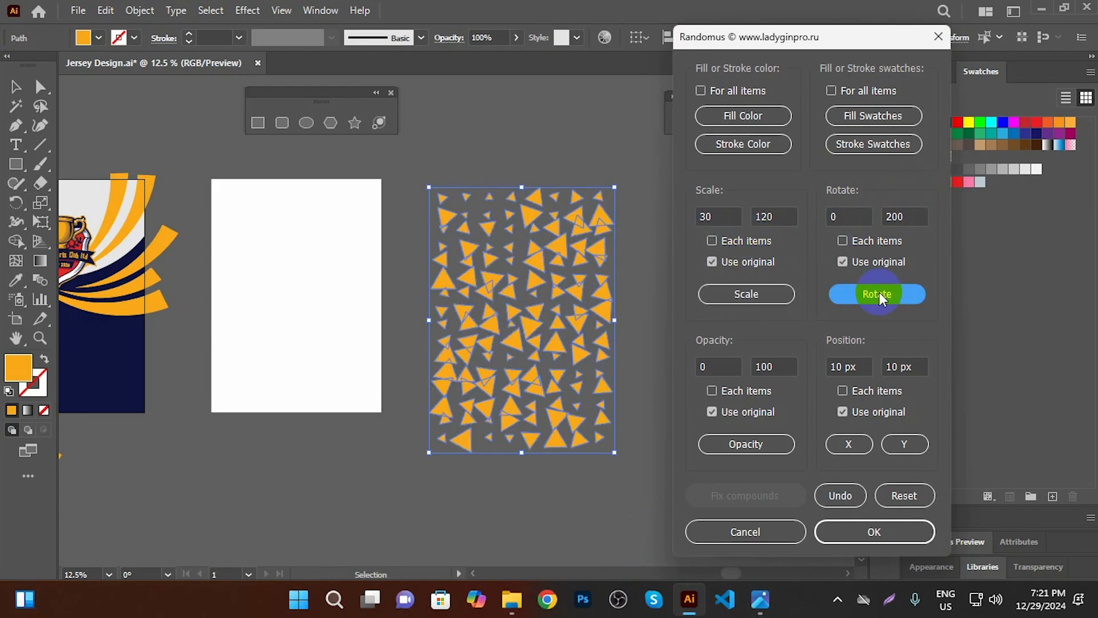
pyautogui.click(879, 293)
pyautogui.click(880, 292)
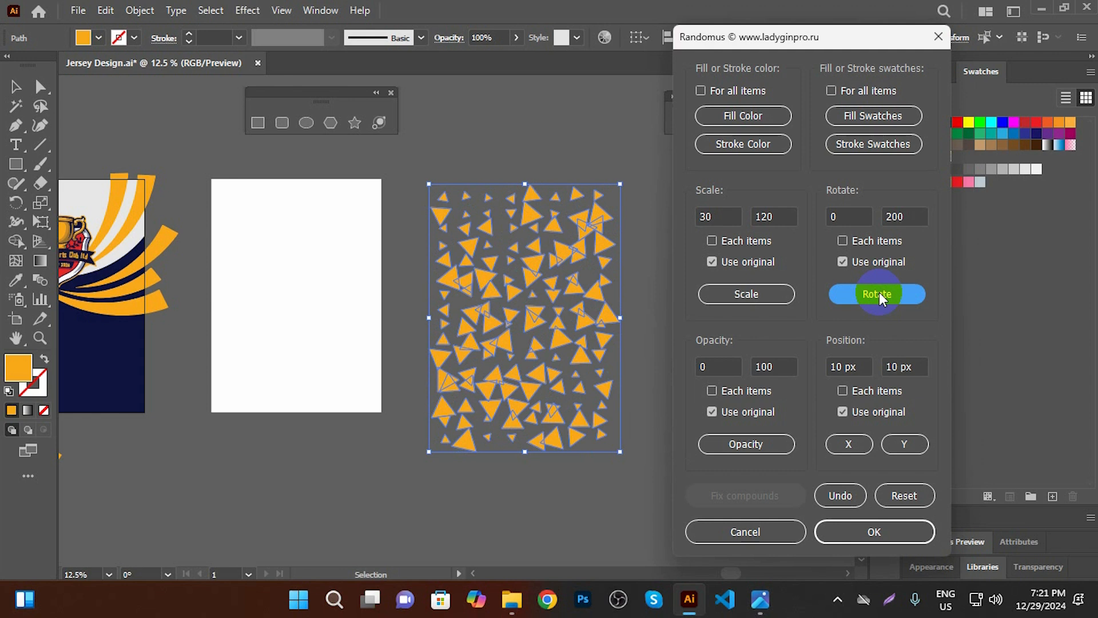
pyautogui.click(880, 295)
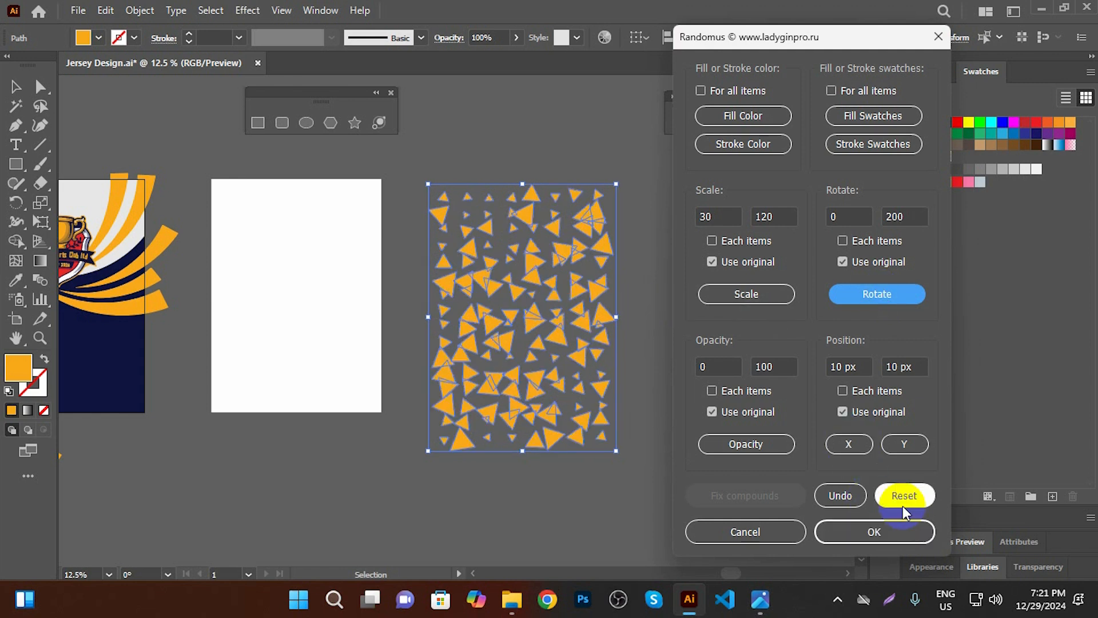
# Raise the upper rotation limit to 360 and randomly rotate the triangles again
pyautogui.doubleClick(873, 213)
pyautogui.write('360')
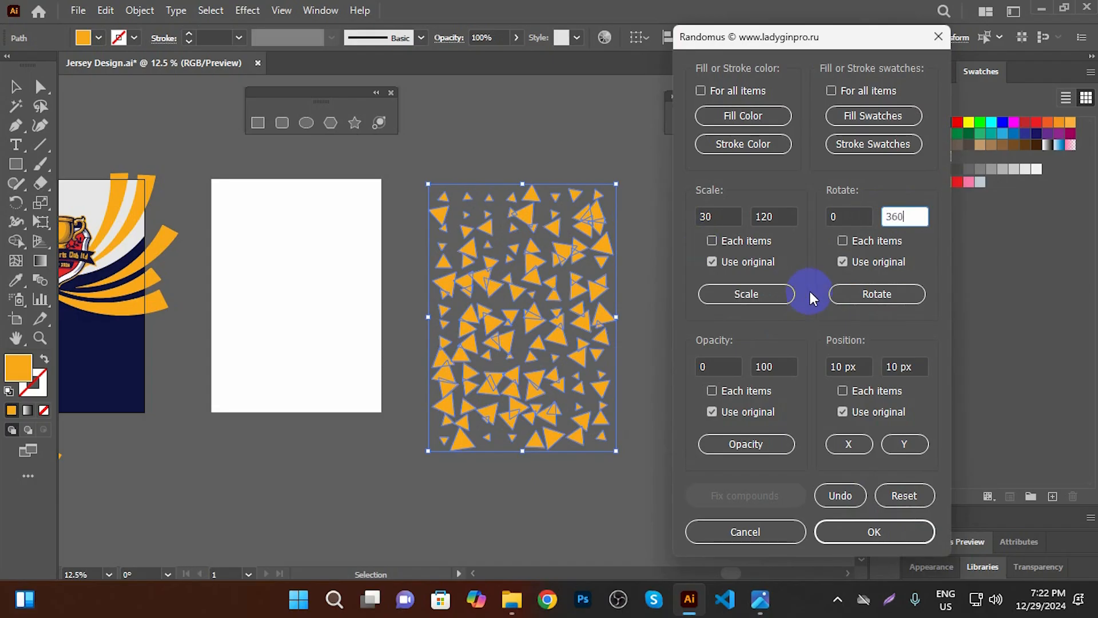
pyautogui.click(860, 293)
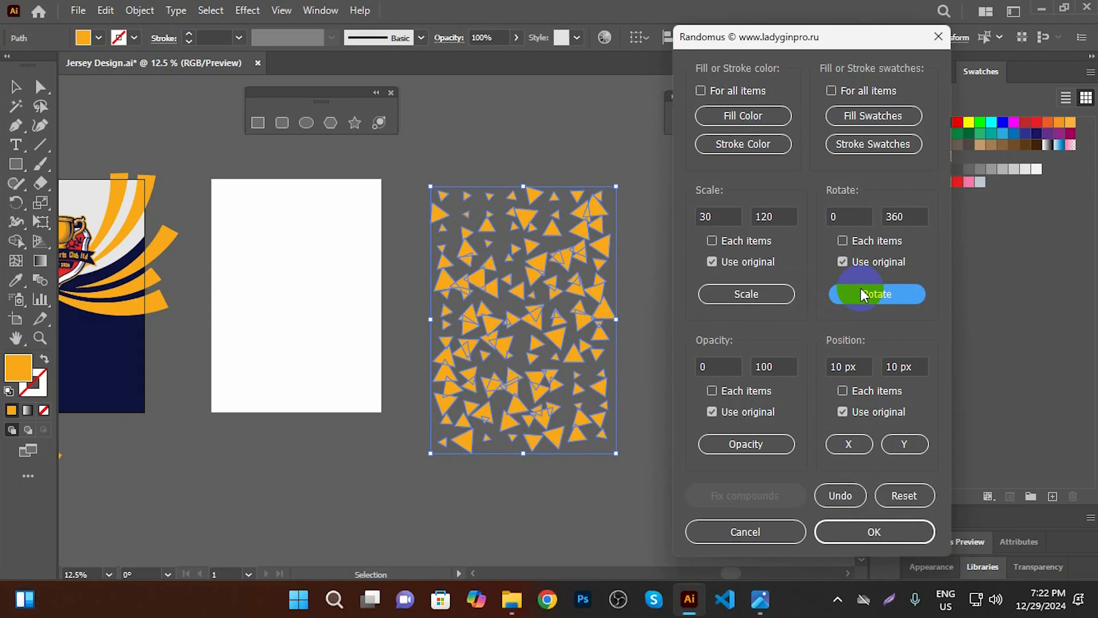
pyautogui.click(867, 293)
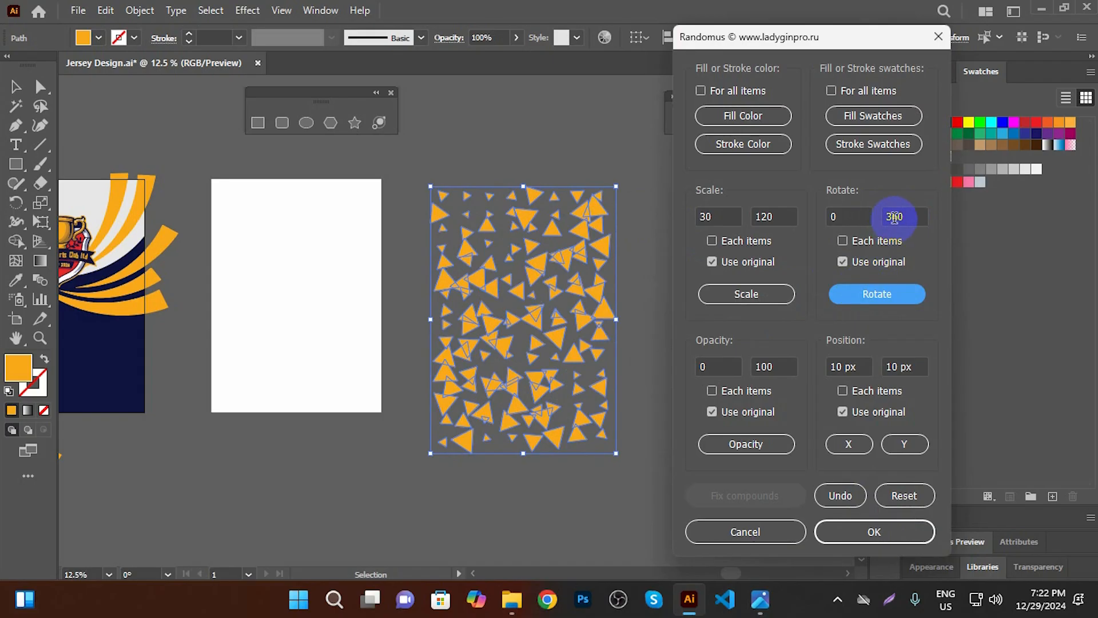
# Try randomly rotating the triangles repeatedly with a range of 0 to 60 and Each items enabled
pyautogui.click(894, 216)
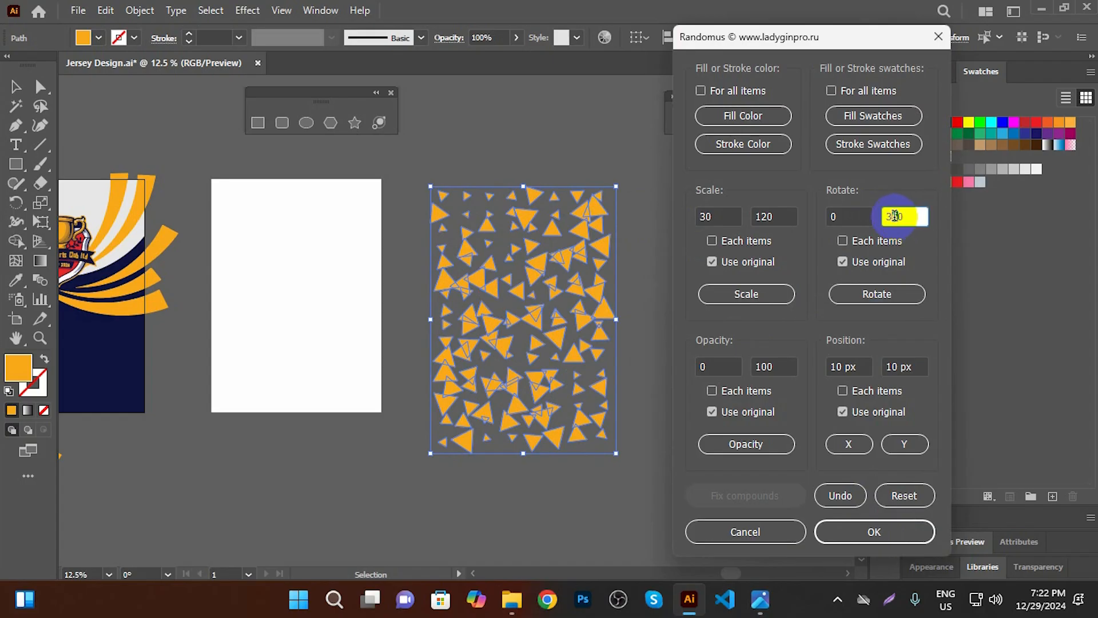
pyautogui.write('3550')
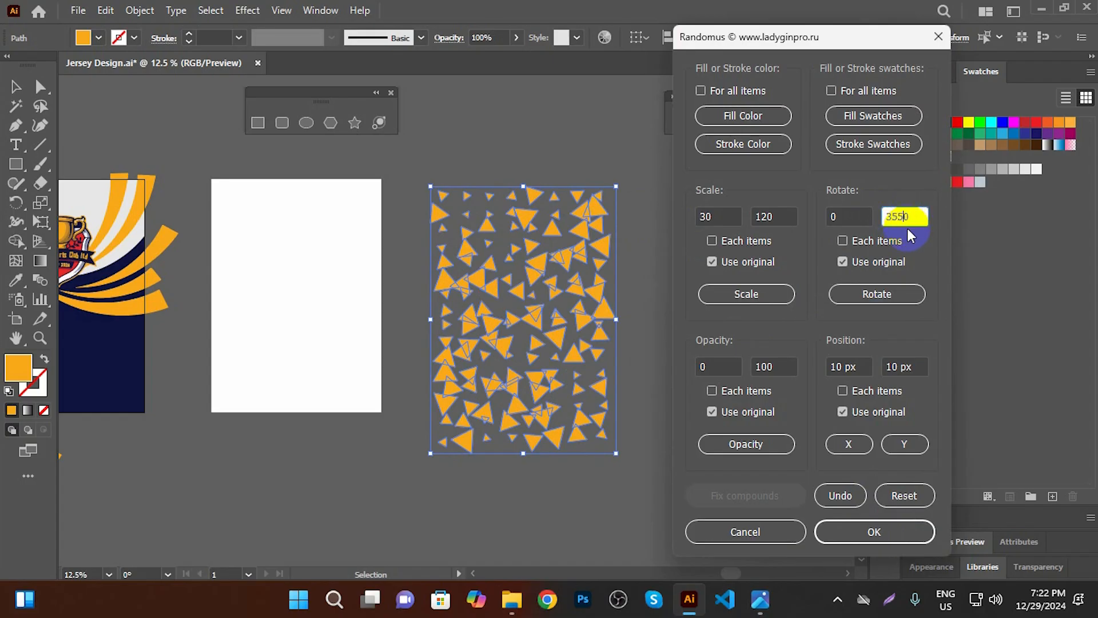
pyautogui.click(866, 293)
pyautogui.click(843, 241)
pyautogui.click(863, 294)
pyautogui.click(867, 300)
pyautogui.click(868, 301)
pyautogui.click(869, 302)
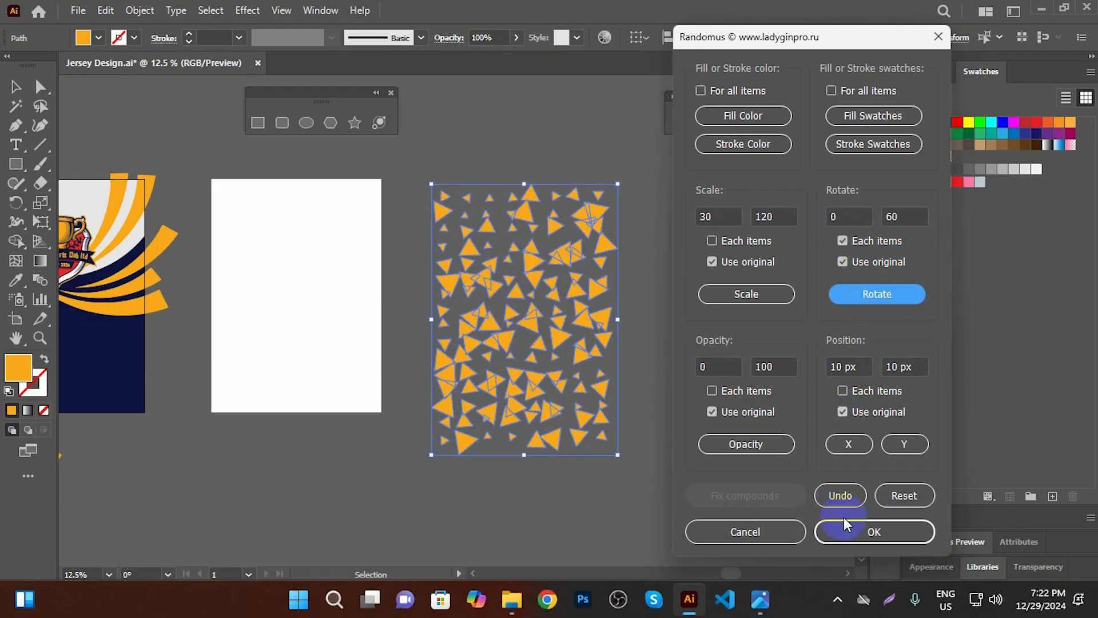
# Accept the Randomus settings, undo all random rotations so only the random scaling is kept, and deselect the triangles
pyautogui.click(876, 539)
pyautogui.click(670, 424)
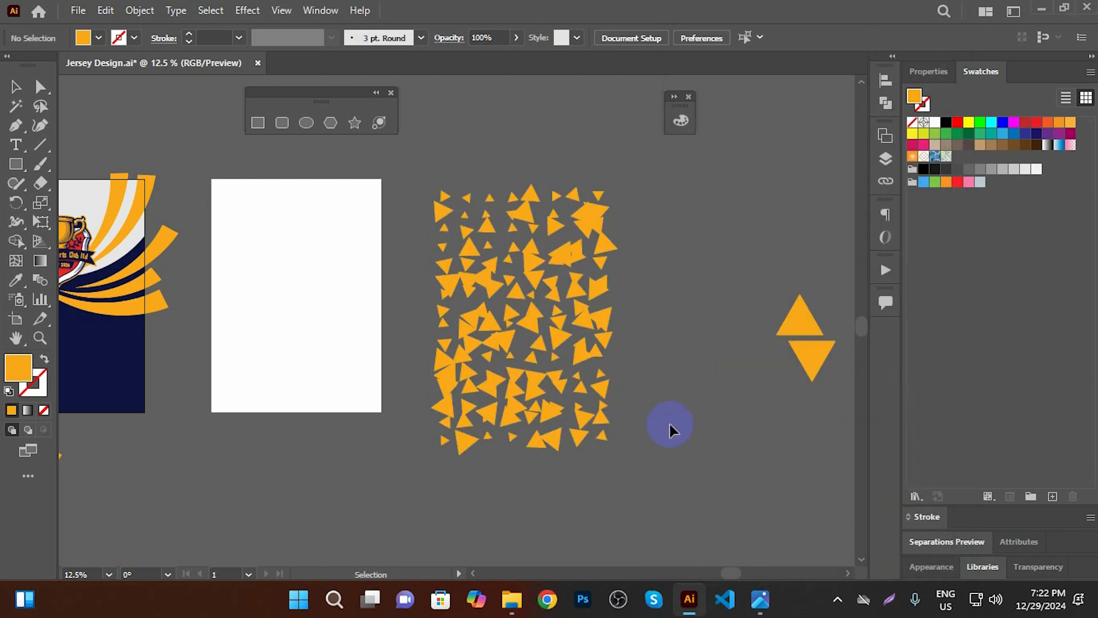
pyautogui.hotkey('ctrl', 'z')
pyautogui.hotkey('ctrl', 'z')
pyautogui.hotkey('ctrl', 'z')
pyautogui.hotkey('ctrl', 'z')
pyautogui.hotkey('ctrl', 'z')
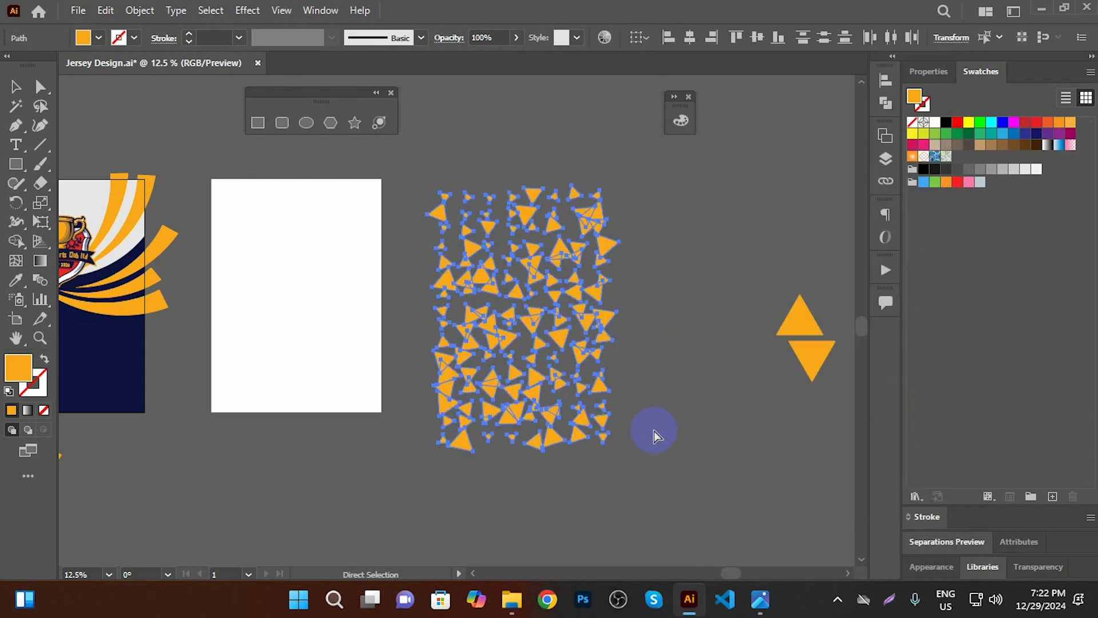
pyautogui.hotkey('ctrl', 'shift', 'z')
pyautogui.hotkey('ctrl', 'shift', 'z')
pyautogui.hotkey('ctrl', 'z')
pyautogui.click(650, 430)
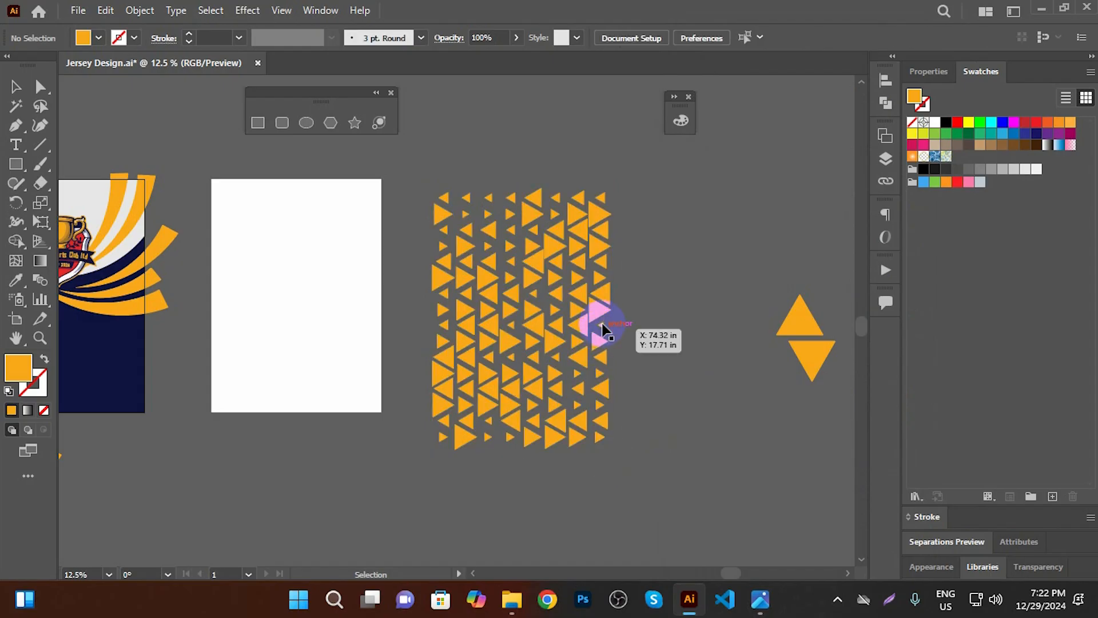
# Save the document and fill the blank white rectangle with the navy sampled from the neighbouring jersey design
pyautogui.scroll(2, 595, 314)
pyautogui.scroll(-2, 662, 259)
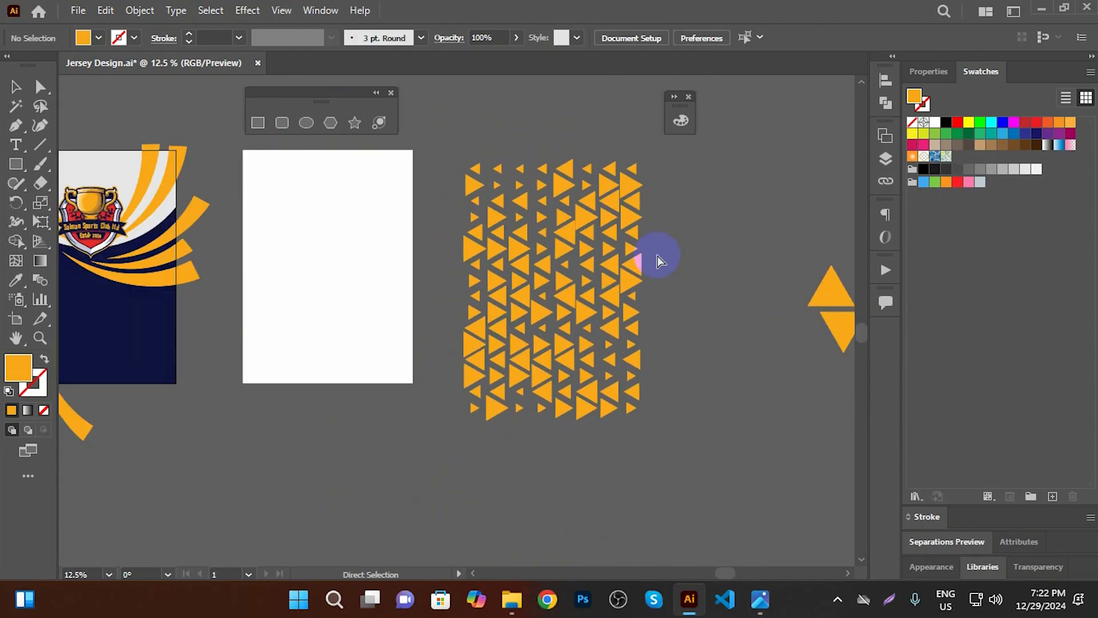
pyautogui.hotkey('ctrl', 's')
pyautogui.scroll(-1, 617, 182)
pyautogui.moveTo(508, 172); pyautogui.dragTo(643, 388)
pyautogui.click(478, 283)
pyautogui.click(15, 280)
pyautogui.click(245, 238)
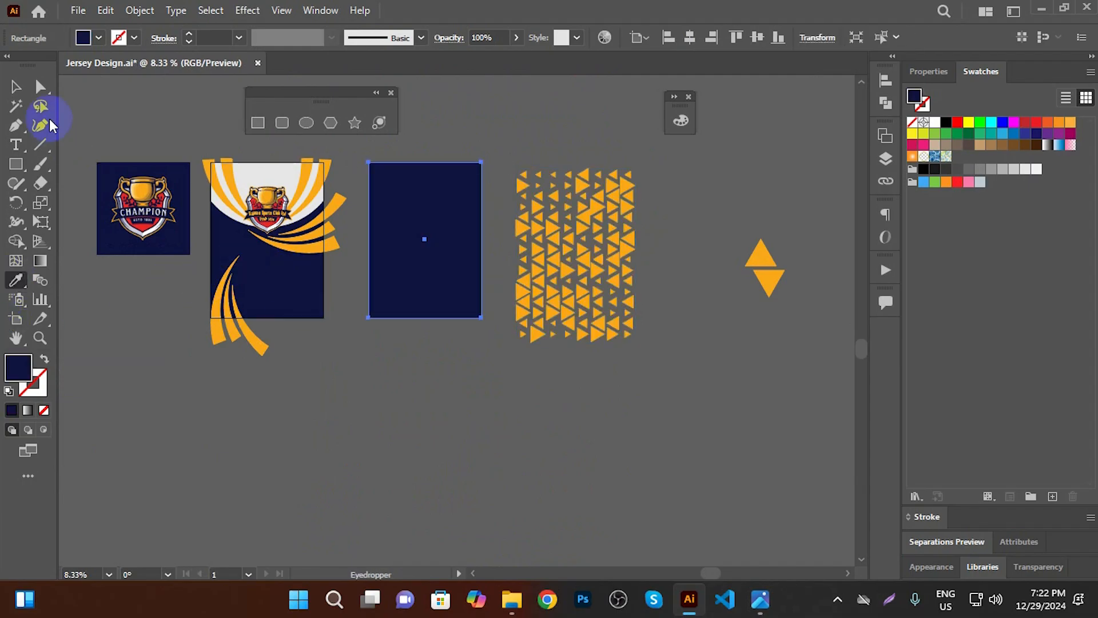
# Group all the randomly scaled triangles and move the group over the navy rectangle
pyautogui.click(16, 87)
pyautogui.moveTo(629, 372); pyautogui.dragTo(647, 392)
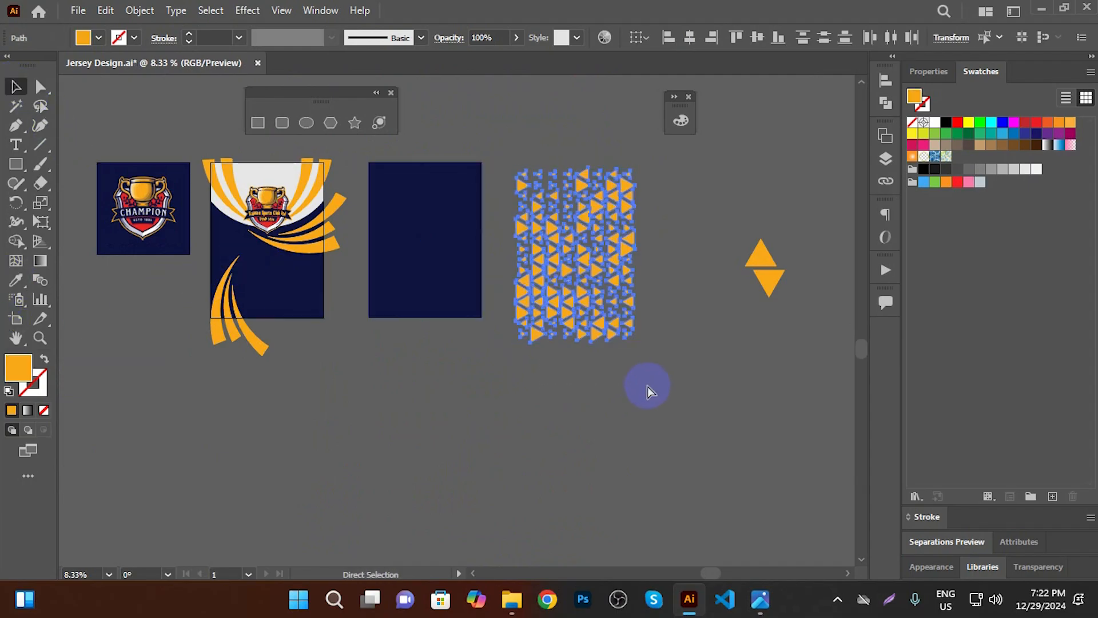
pyautogui.hotkey('ctrl', 'g')
pyautogui.scroll(1, 586, 251)
pyautogui.moveTo(660, 258); pyautogui.dragTo(489, 325)
pyautogui.click(608, 321)
# Isolate the triangle group and delete the triangles in its upper-left area, leaving a stepped diagonal edge
pyautogui.scroll(2, 449, 294)
pyautogui.scroll(-2, 557, 269)
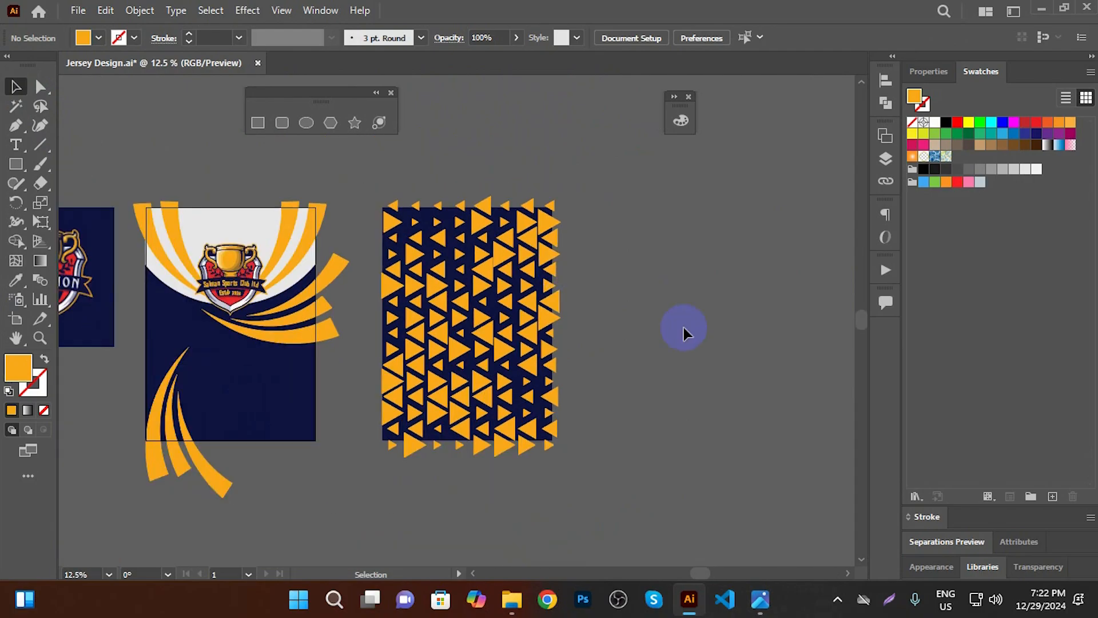
pyautogui.scroll(1, 591, 311)
pyautogui.moveTo(591, 311); pyautogui.dragTo(706, 284)
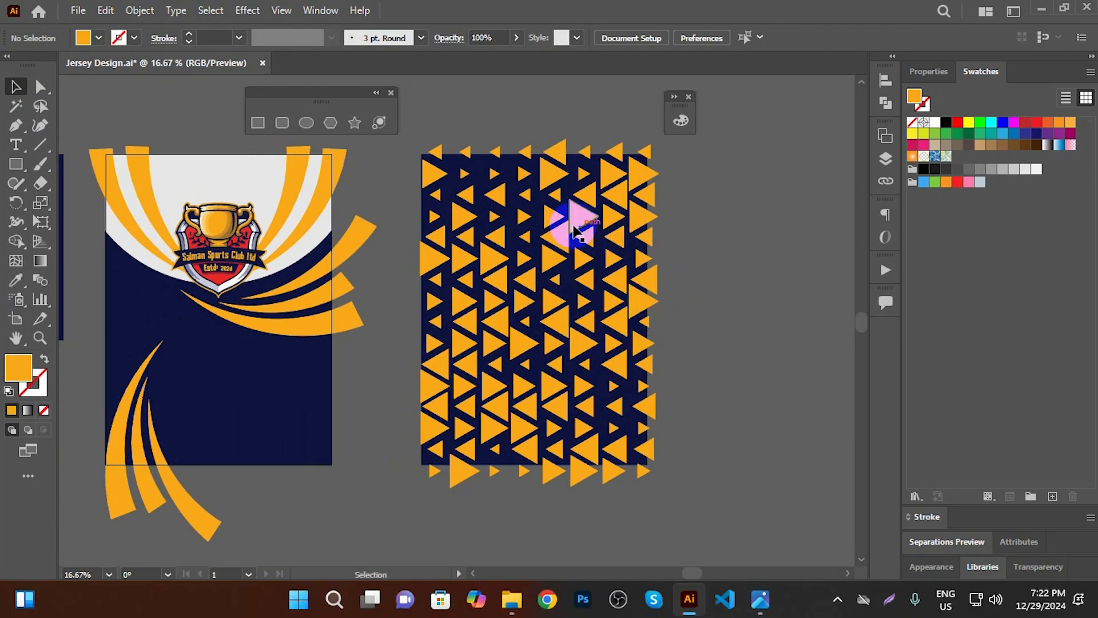
pyautogui.click(484, 207)
pyautogui.doubleClick(501, 197)
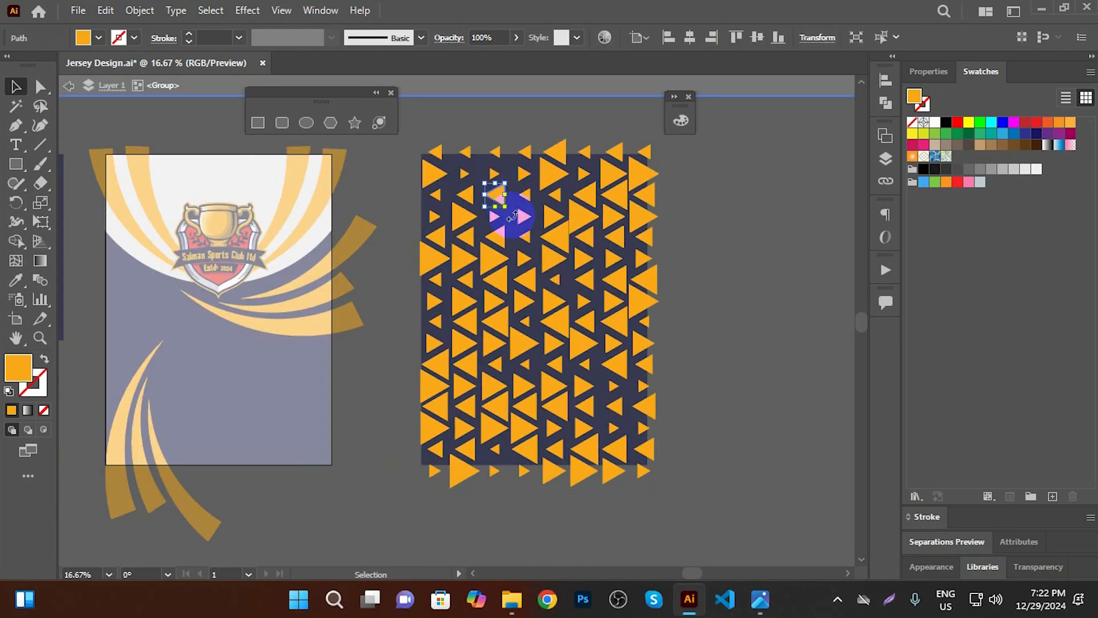
pyautogui.moveTo(436, 152); pyautogui.dragTo(481, 299)
pyautogui.press('Delete')
pyautogui.click(490, 263)
pyautogui.press('Delete')
pyautogui.click(445, 261)
pyautogui.press('Delete')
pyautogui.press('Delete')
pyautogui.moveTo(479, 143); pyautogui.dragTo(563, 207)
pyautogui.press('Delete')
# Move four triangles from the top of the pattern into gaps along the diagonal edge and leave group isolation
pyautogui.click(581, 172)
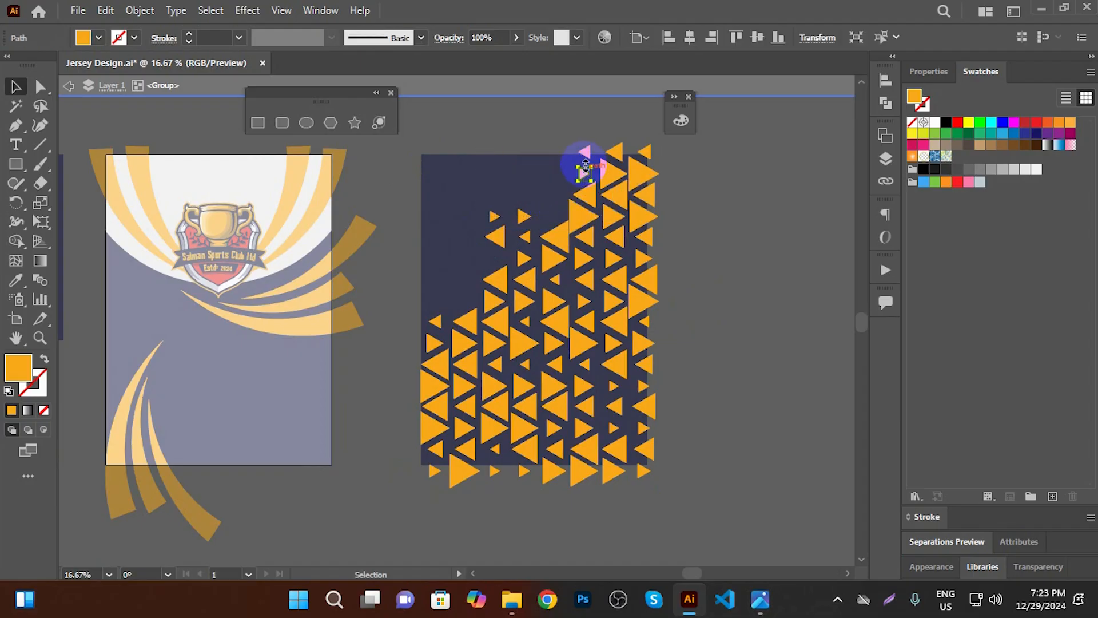
pyautogui.moveTo(585, 153); pyautogui.dragTo(449, 279)
pyautogui.moveTo(613, 177); pyautogui.dragTo(484, 259)
pyautogui.moveTo(615, 151); pyautogui.dragTo(454, 299)
pyautogui.moveTo(652, 151); pyautogui.dragTo(550, 209)
pyautogui.click(580, 118)
pyautogui.click(574, 90)
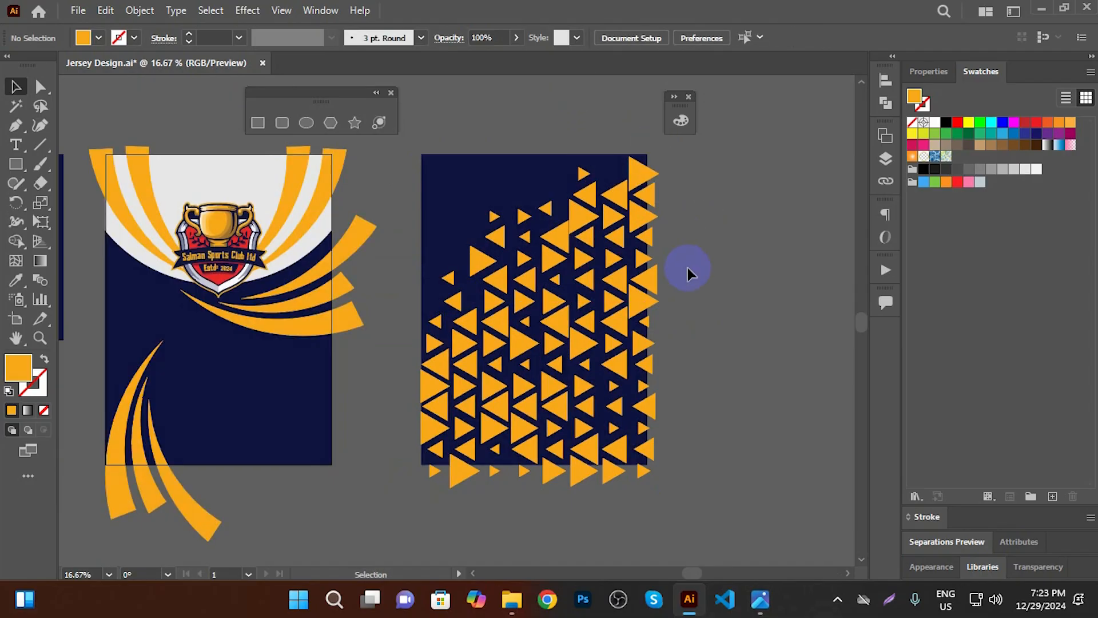
# Save the jersey document and select the triangle pattern group on the navy rectangle
pyautogui.scroll(-2, 689, 272)
pyautogui.scroll(1, 712, 252)
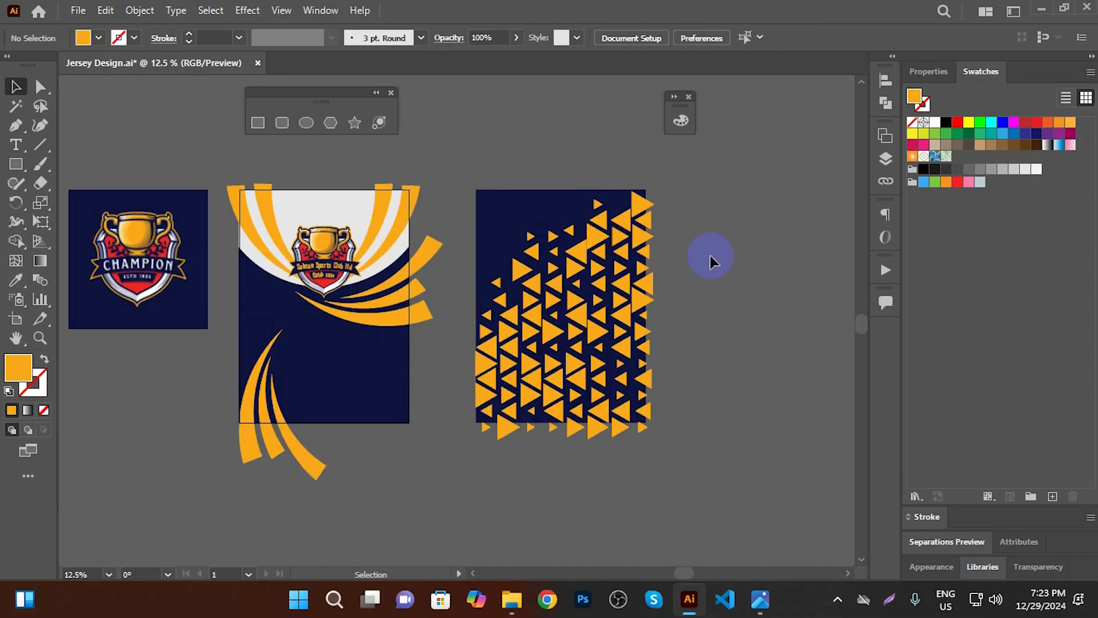
pyautogui.hotkey('ctrl', 's')
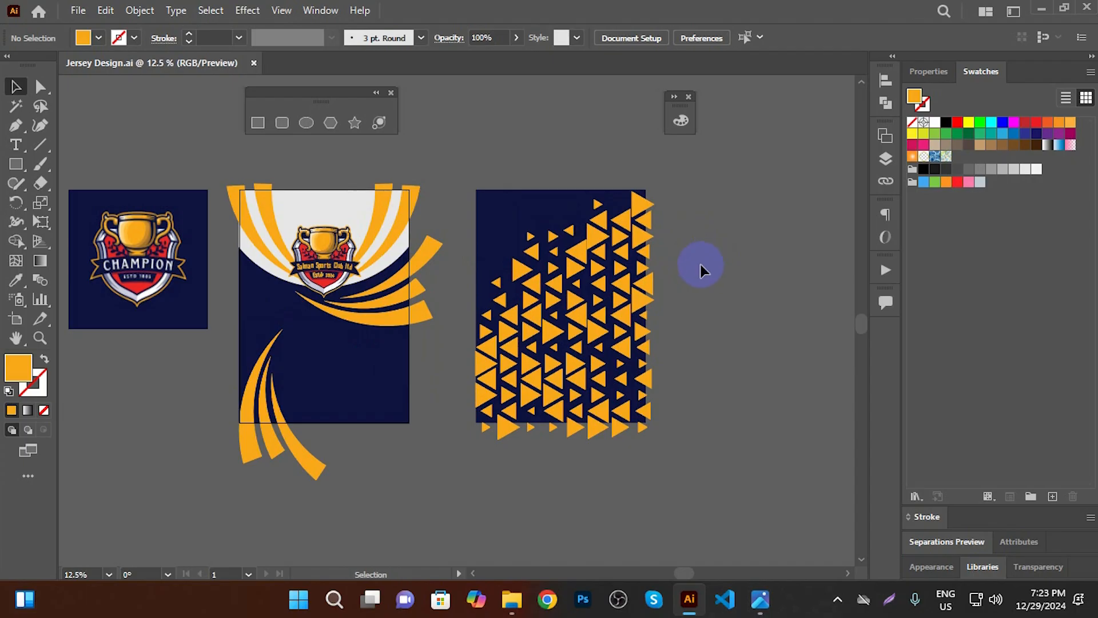
pyautogui.click(595, 243)
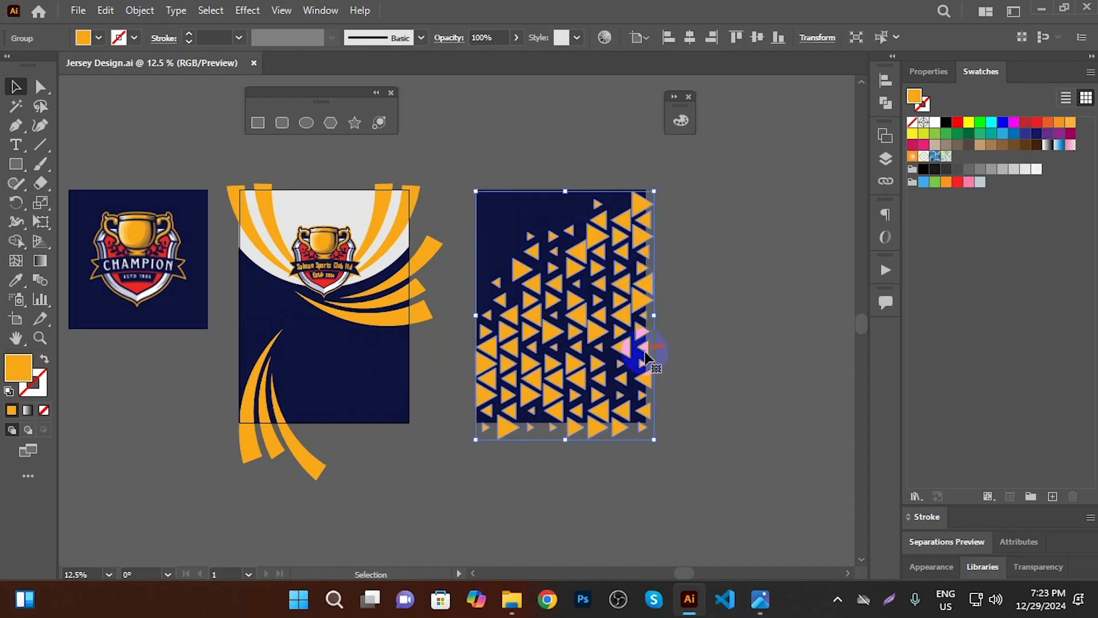
pyautogui.scroll(1, 675, 320)
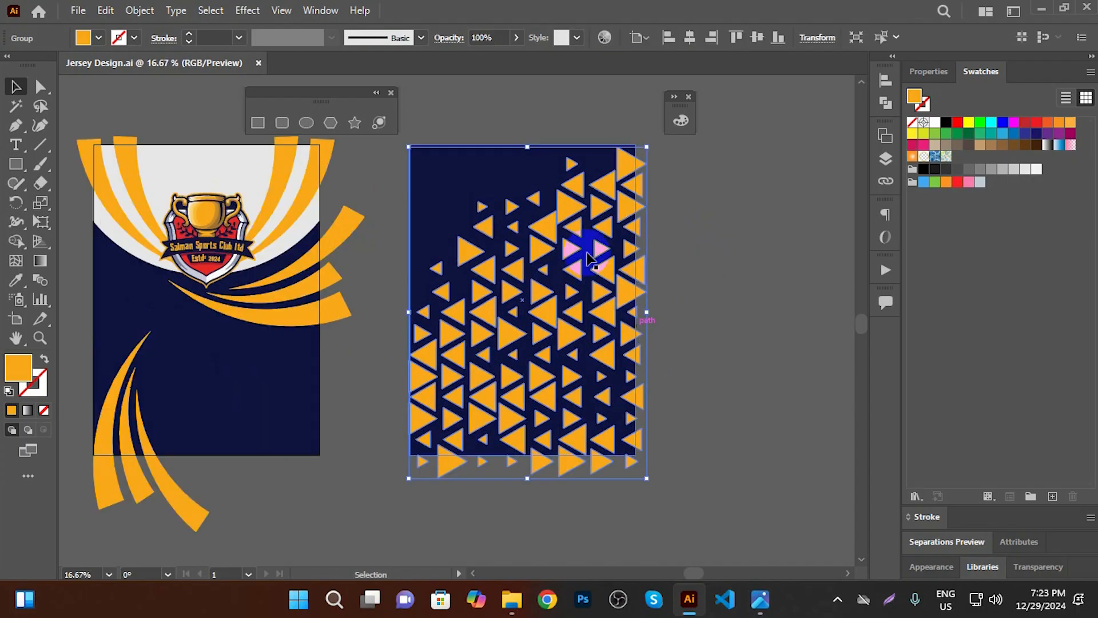
# Open the gradient settings and apply a linear gradient fill to the triangle pattern group
pyautogui.click(140, 10)
pyautogui.click(180, 599)
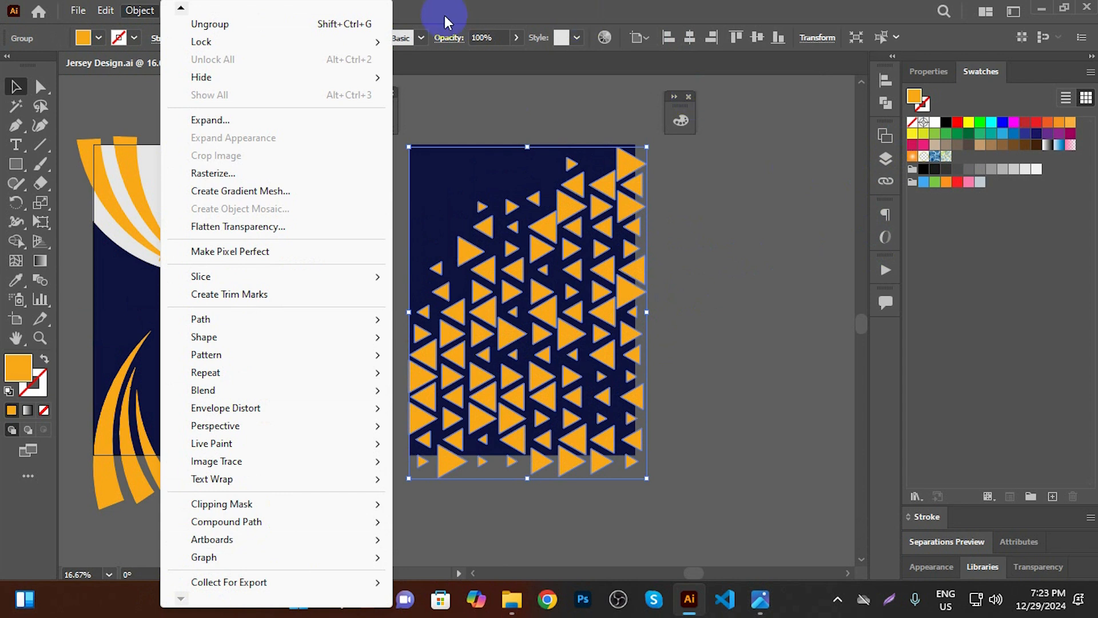
pyautogui.click(414, 27)
pyautogui.click(320, 10)
pyautogui.click(281, 10)
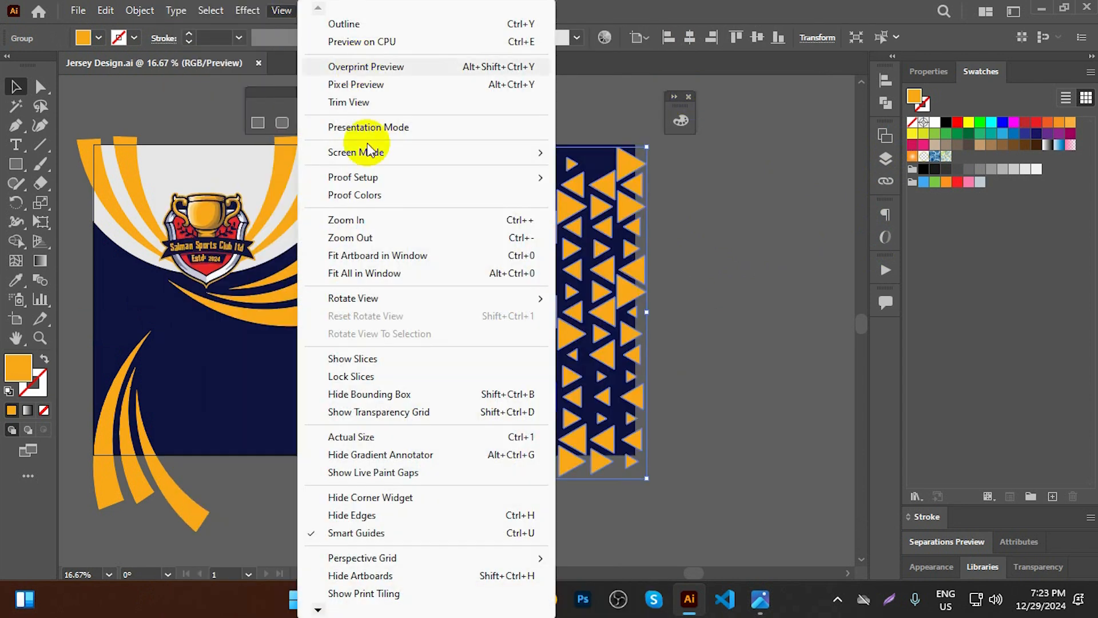
pyautogui.click(311, 12)
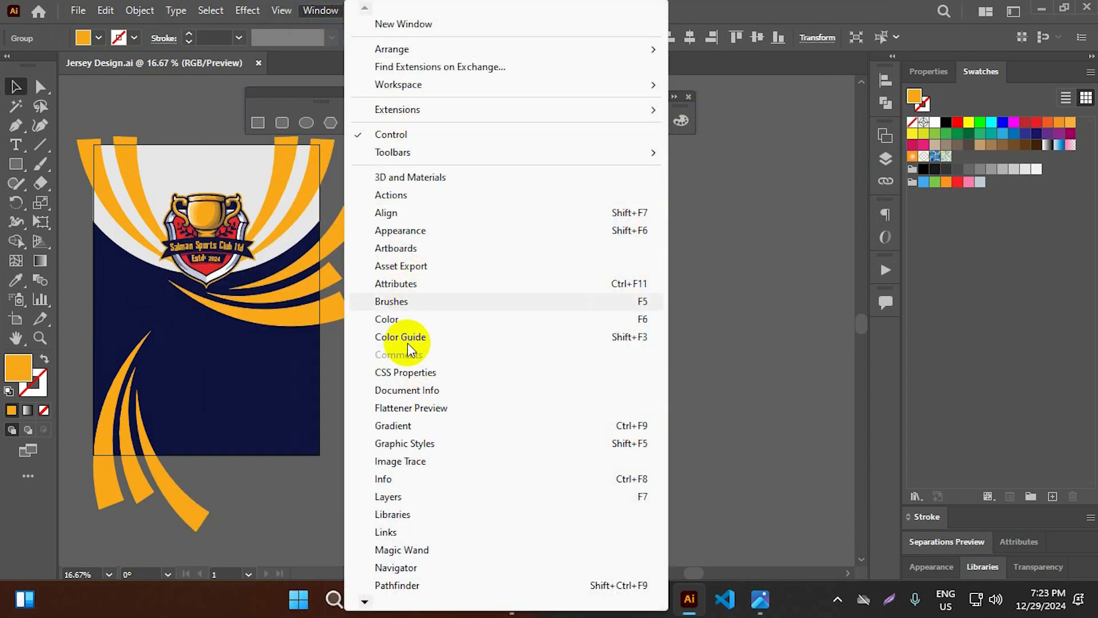
pyautogui.click(393, 425)
pyautogui.moveTo(581, 343); pyautogui.dragTo(881, 203)
pyautogui.click(885, 216)
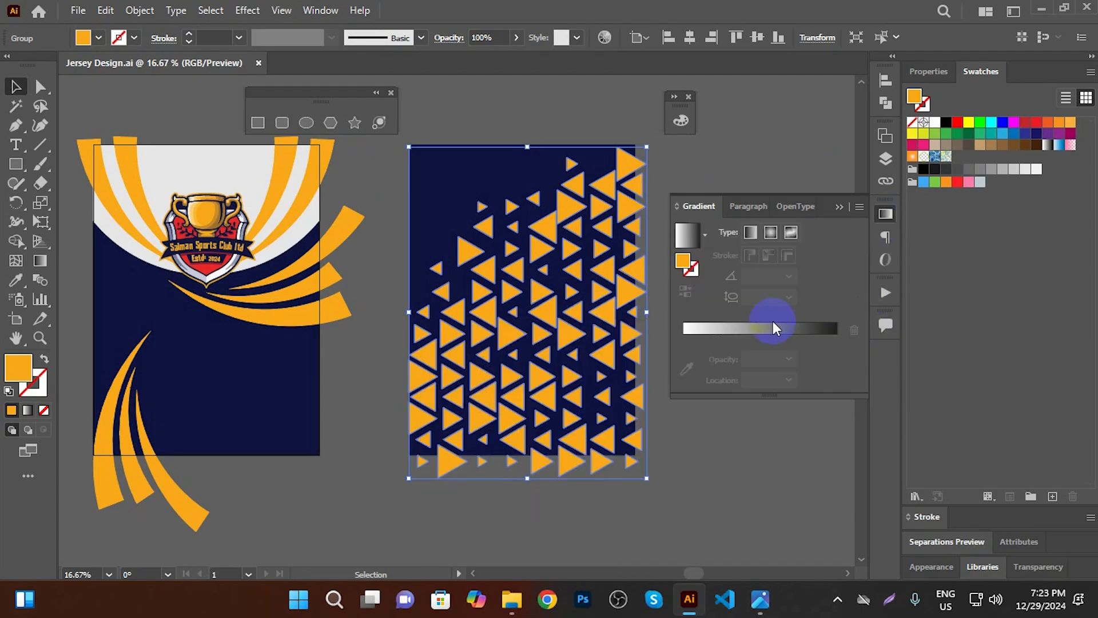
pyautogui.click(774, 322)
pyautogui.click(683, 339)
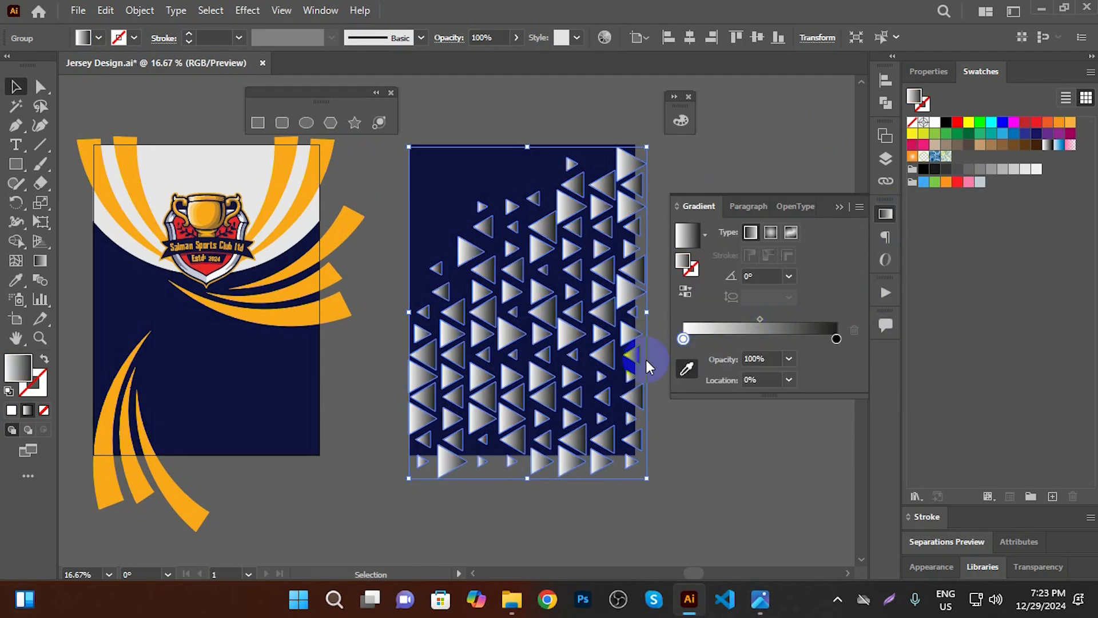
# Sample the jersey stripes' orange for the gradient's start stop and the rectangle's navy for its end stop
pyautogui.click(685, 365)
pyautogui.click(334, 277)
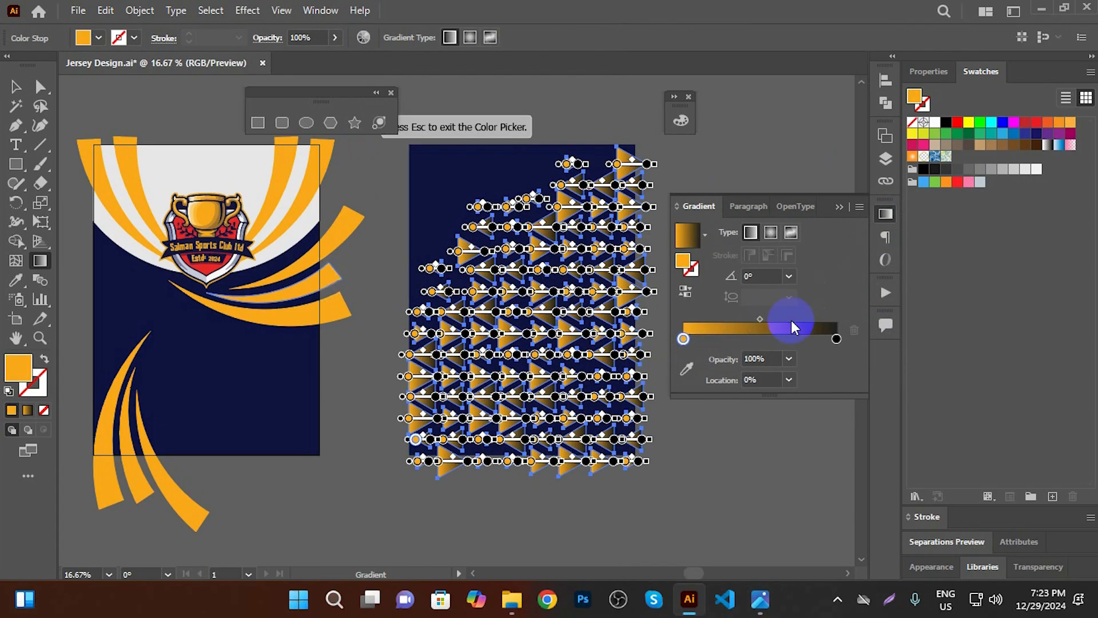
pyautogui.click(836, 339)
pyautogui.click(687, 368)
pyautogui.click(586, 190)
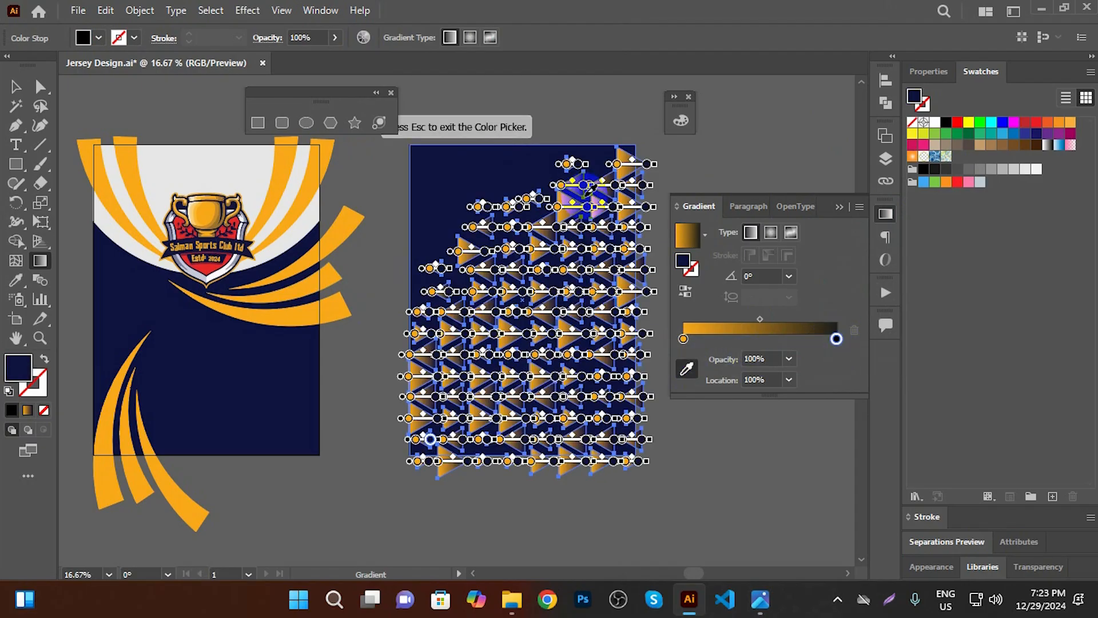
# Set the triangles' gradient angle to 90° and deselect the pattern group
pyautogui.click(789, 275)
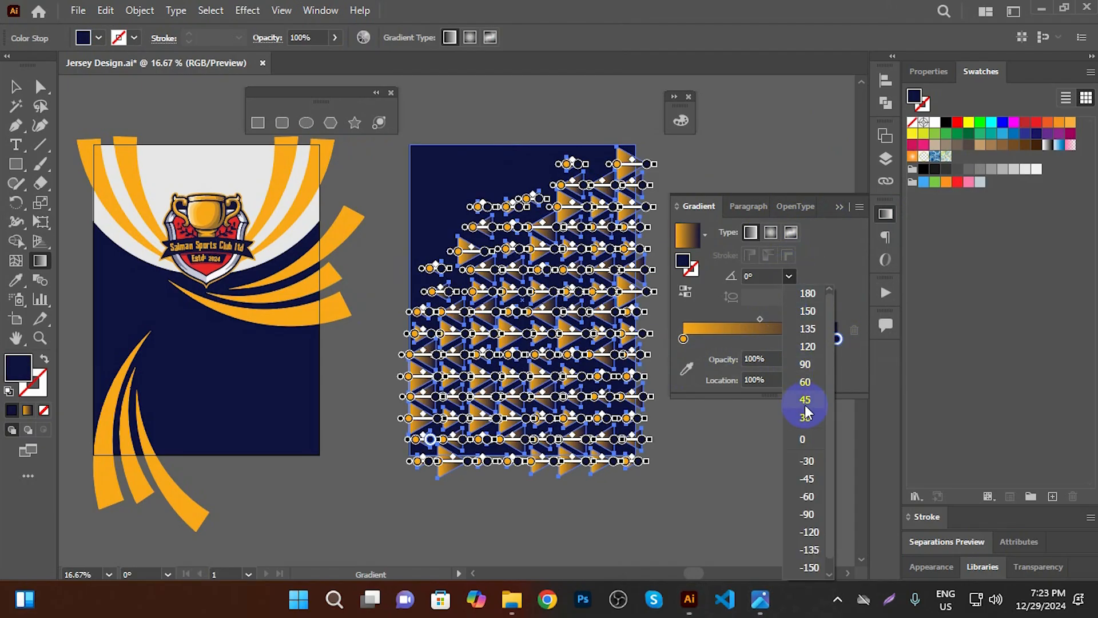
pyautogui.click(807, 363)
pyautogui.click(837, 207)
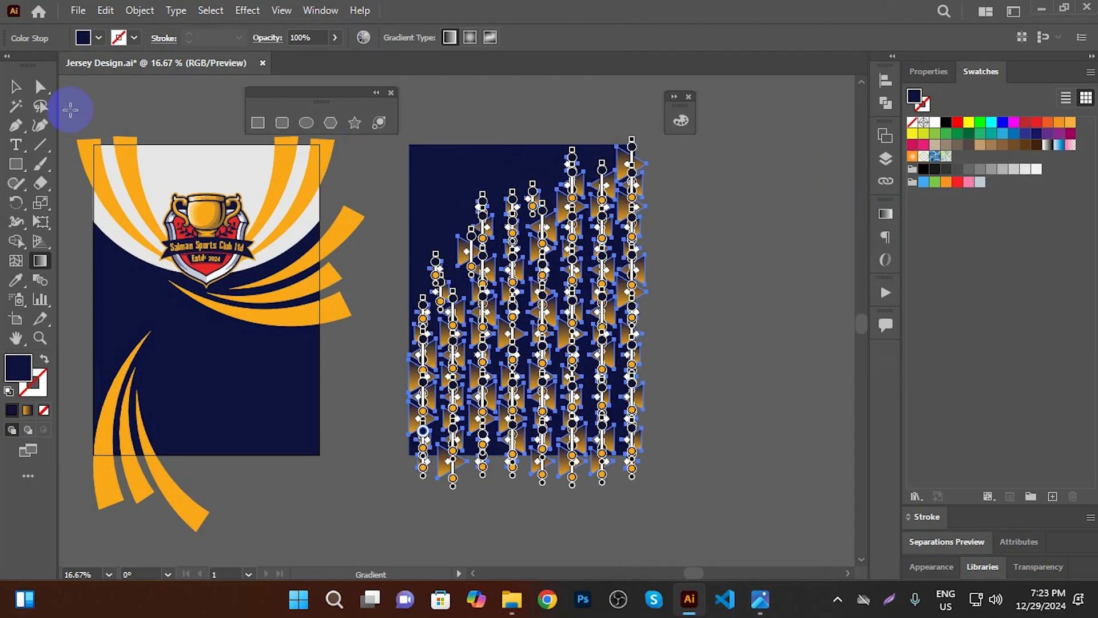
pyautogui.scroll(1, 676, 252)
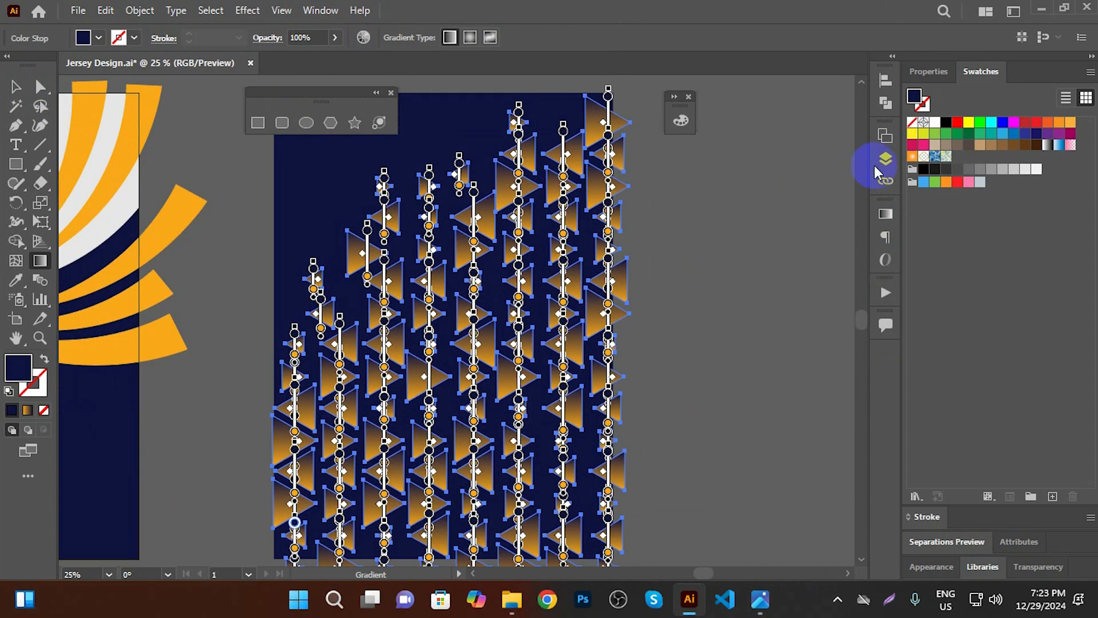
pyautogui.click(15, 86)
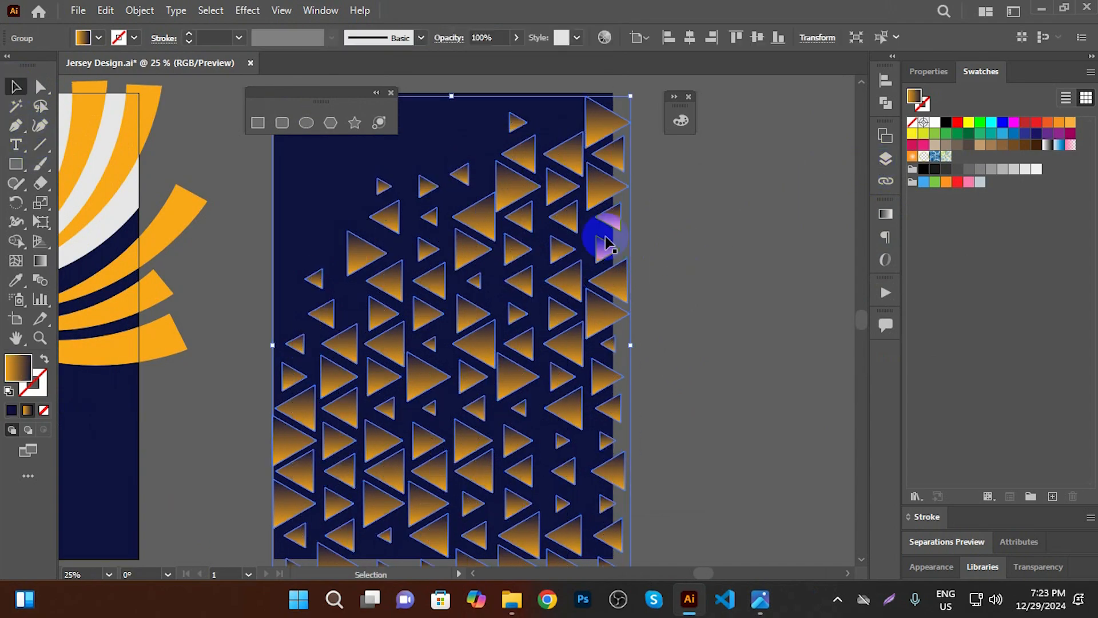
pyautogui.click(775, 260)
pyautogui.scroll(-1, 726, 283)
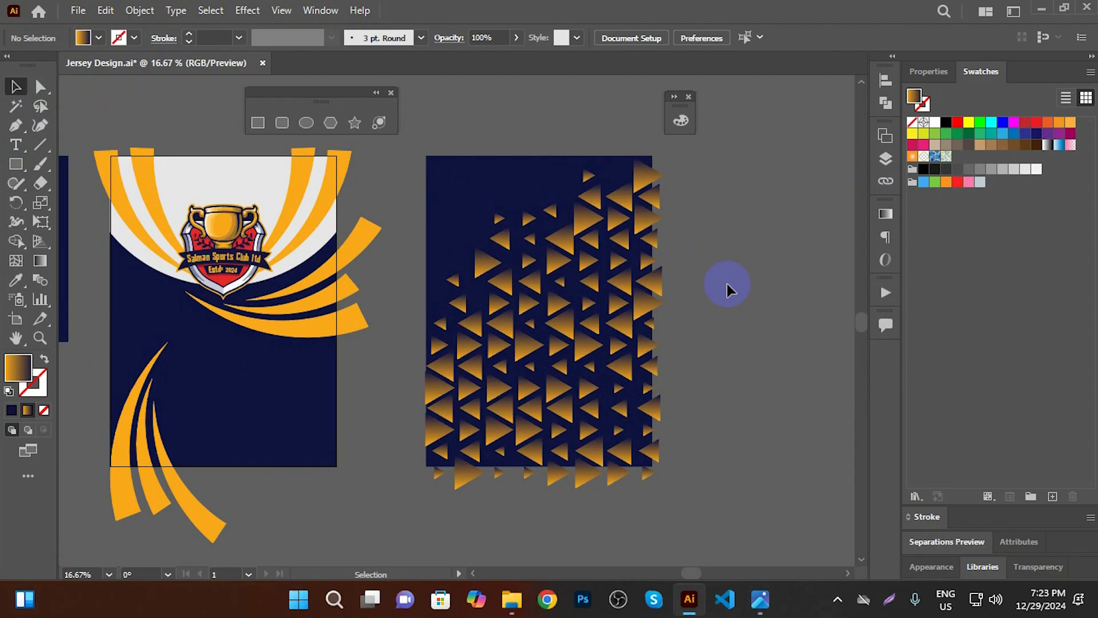
# Combine the triangle group into one compound path so a single gradient spans the whole pattern, and save the document
pyautogui.click(627, 208)
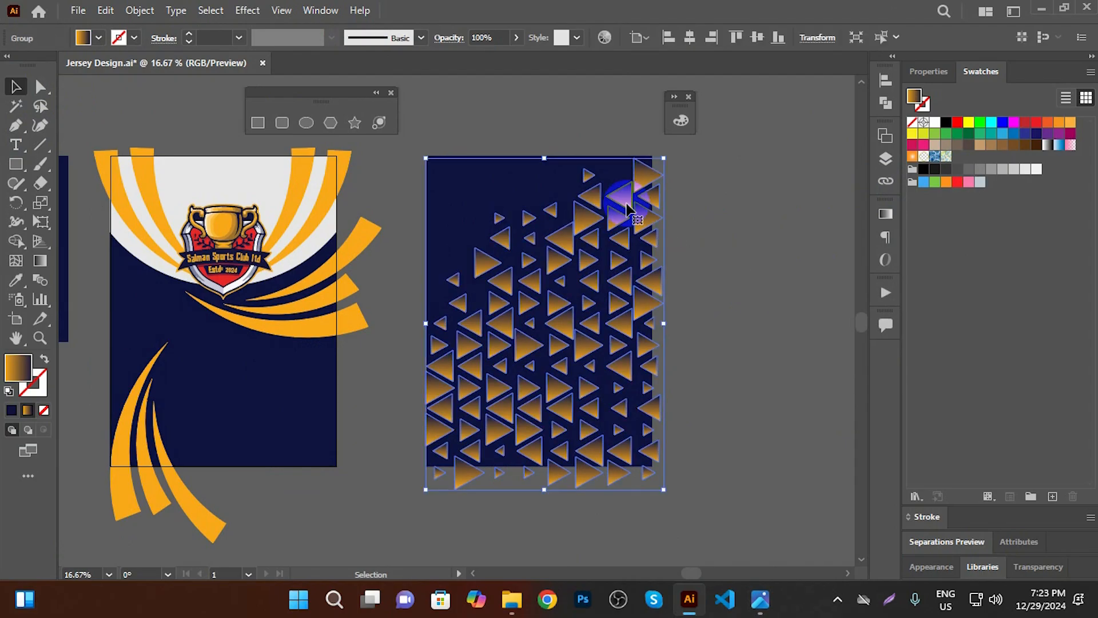
pyautogui.scroll(1, 626, 205)
pyautogui.moveTo(731, 326); pyautogui.dragTo(716, 241)
pyautogui.scroll(-1, 591, 203)
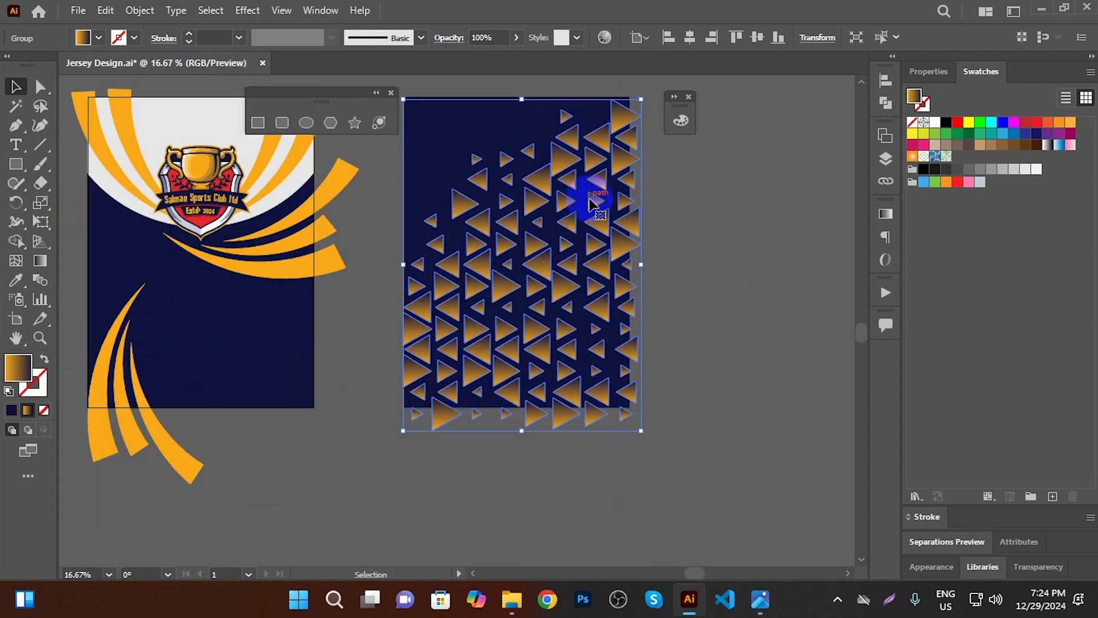
pyautogui.click(140, 11)
pyautogui.moveTo(237, 522)
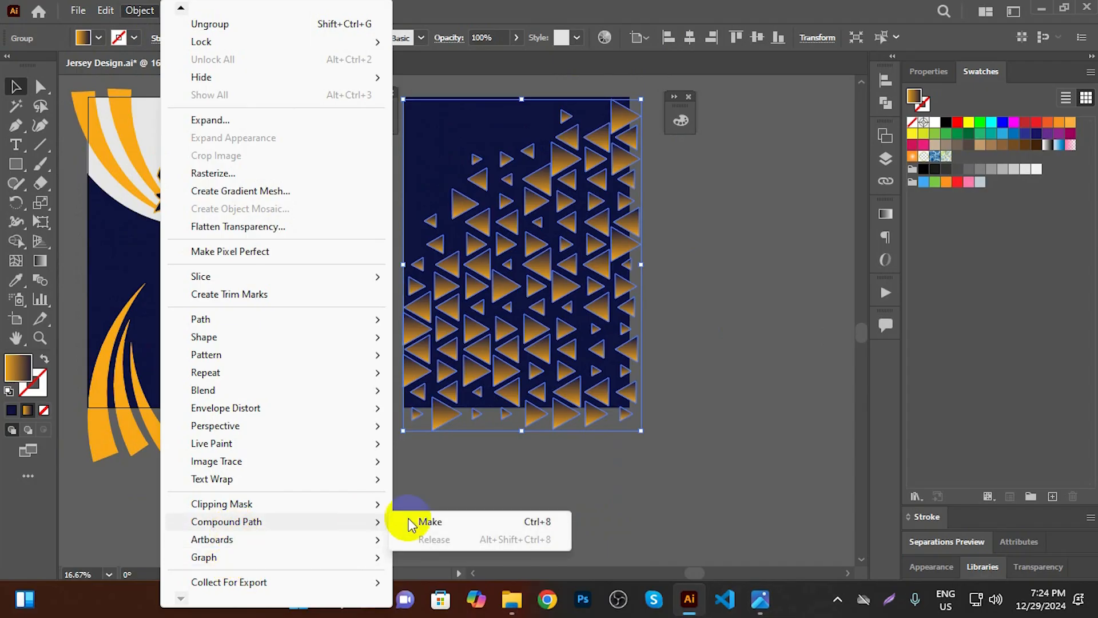
pyautogui.click(423, 521)
pyautogui.click(742, 347)
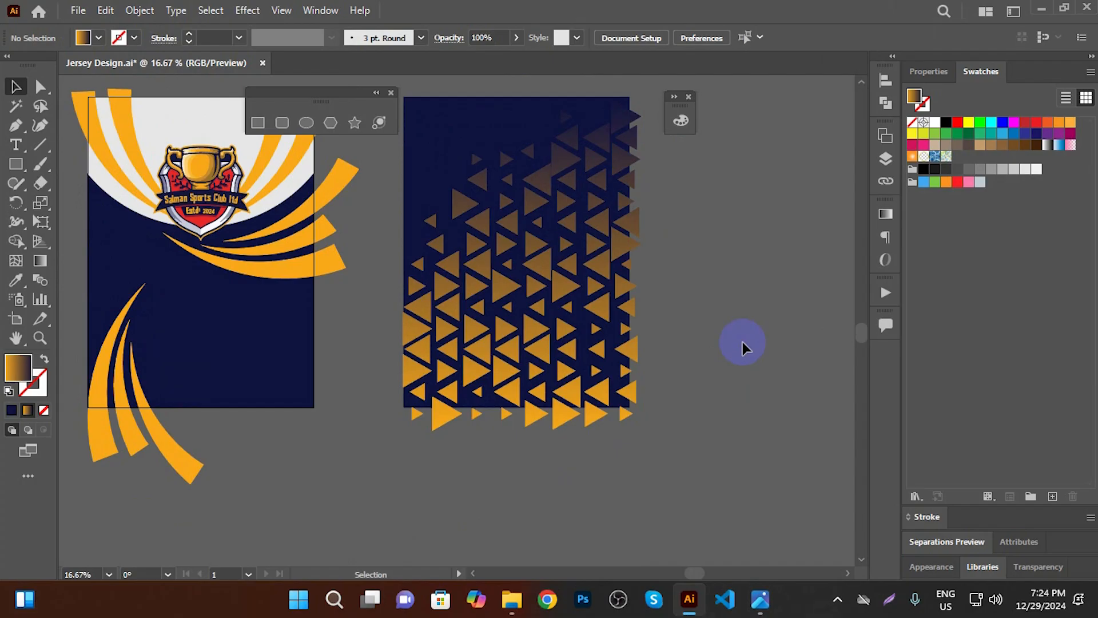
pyautogui.scroll(-1, 742, 342)
pyautogui.hotkey('ctrl', 's')
# Add a placeholder text line above the navy pattern rectangle with a font size of 72 pt
pyautogui.click(21, 147)
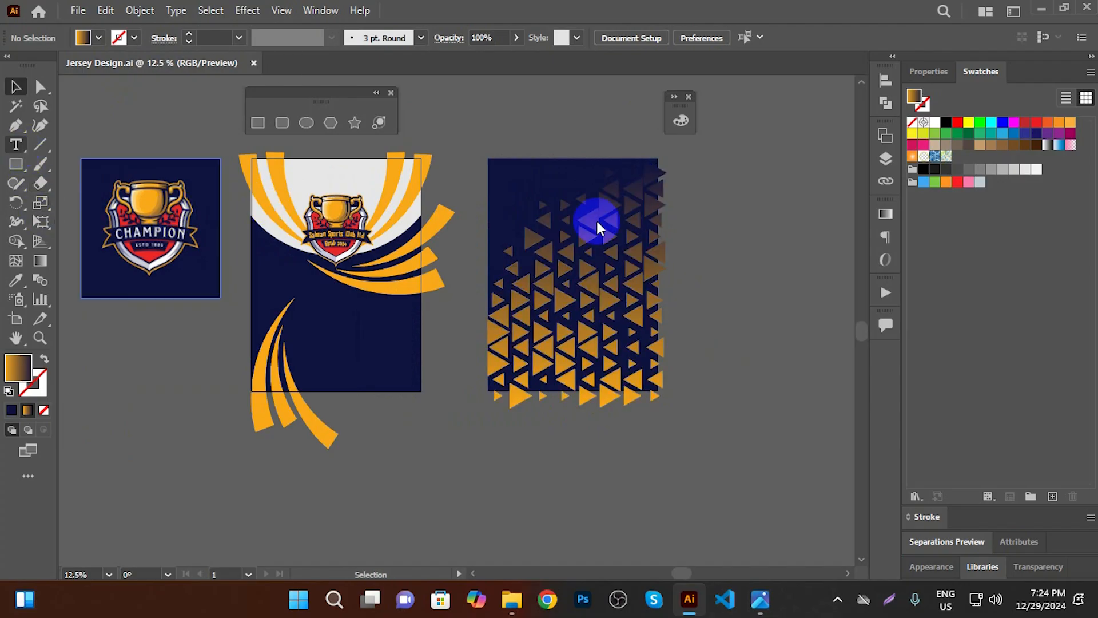
pyautogui.moveTo(736, 227); pyautogui.dragTo(716, 268)
pyautogui.click(553, 148)
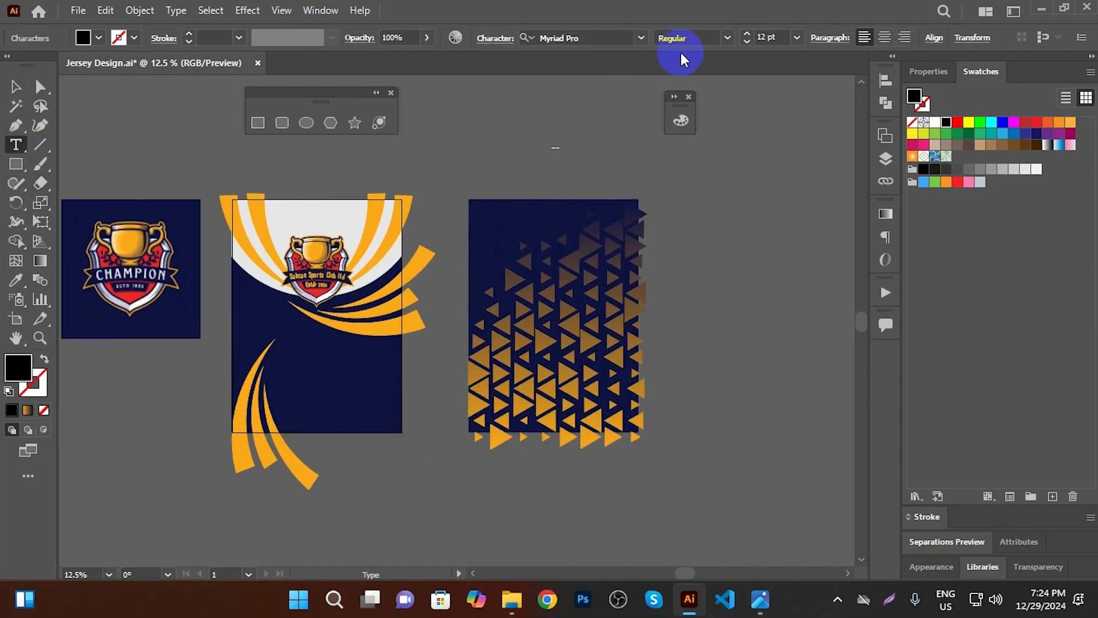
pyautogui.click(796, 37)
pyautogui.click(819, 326)
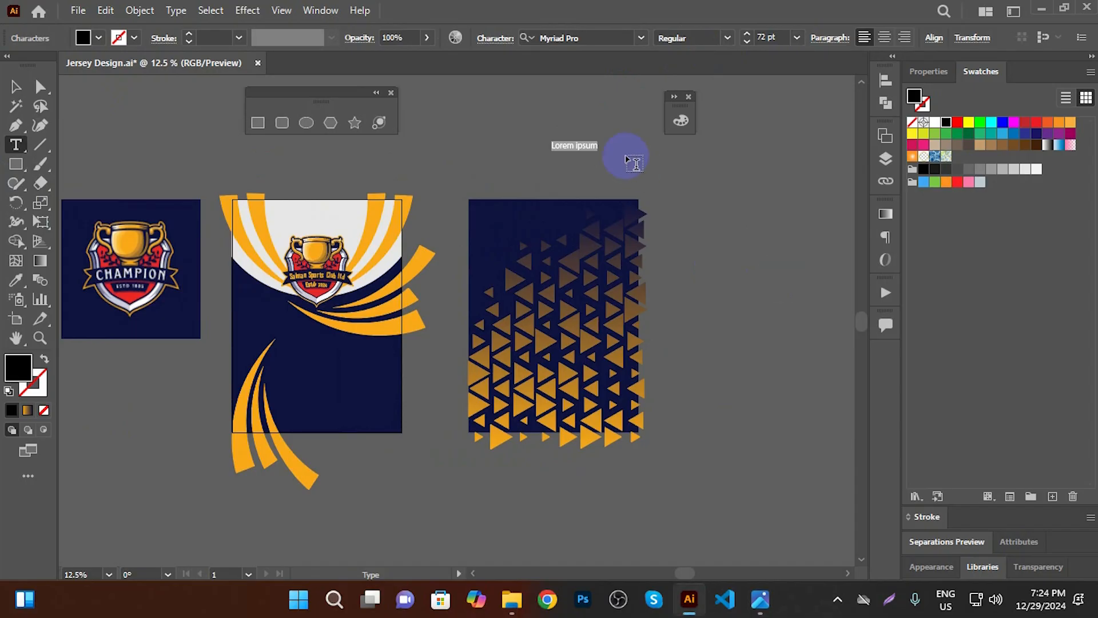
pyautogui.click(797, 38)
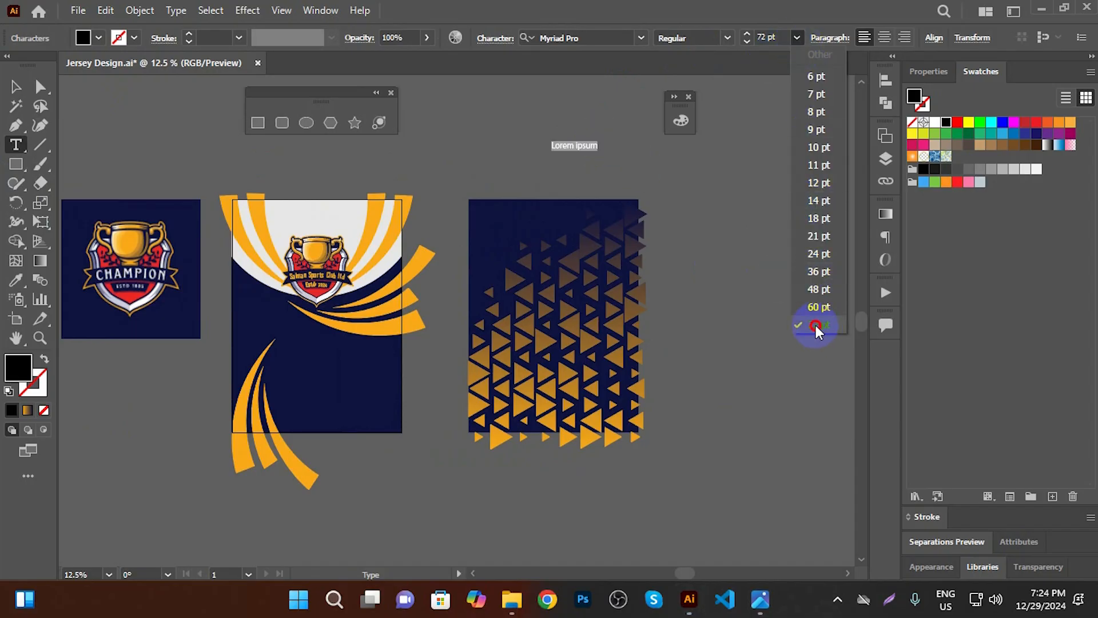
pyautogui.click(816, 322)
# Enlarge the placeholder text to a font size of 200 pt
pyautogui.click(766, 38)
pyautogui.write('1')
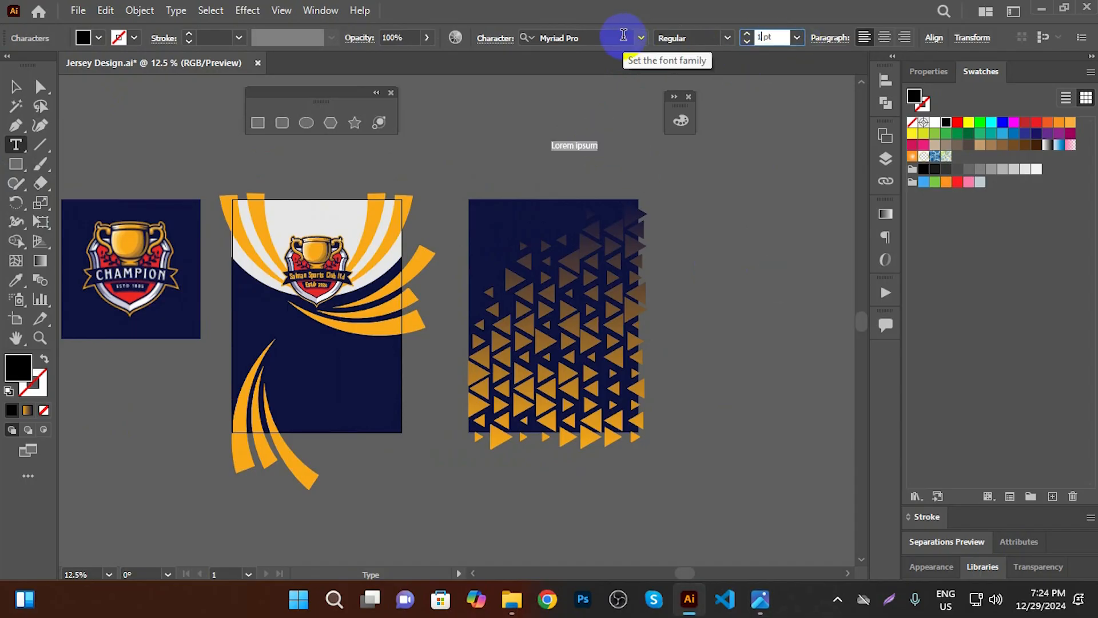
pyautogui.write('00')
pyautogui.press('Return')
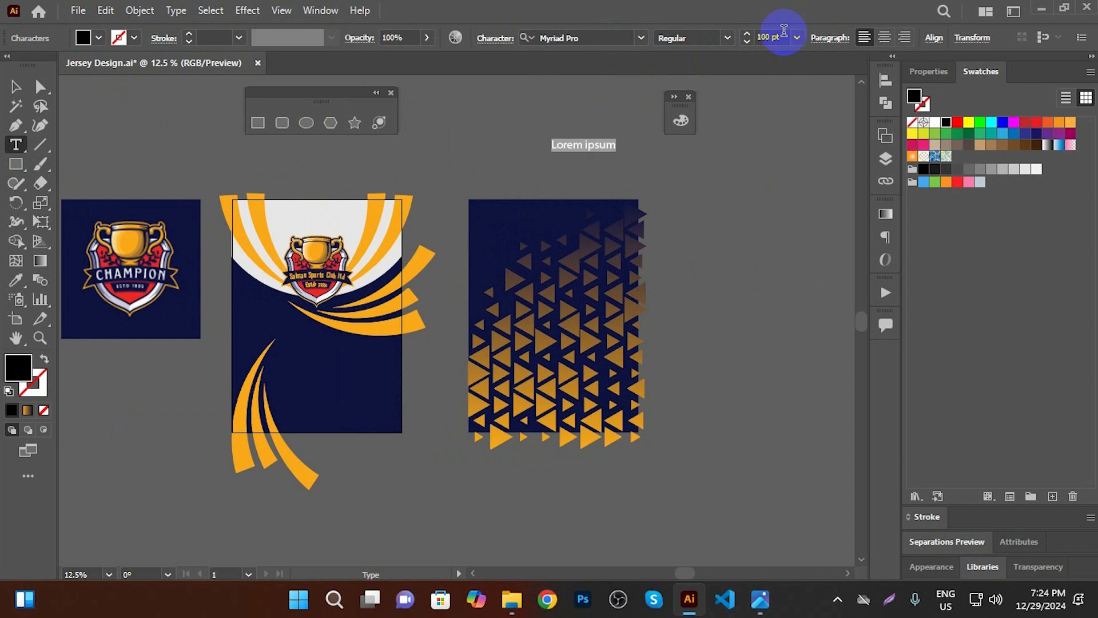
pyautogui.click(784, 32)
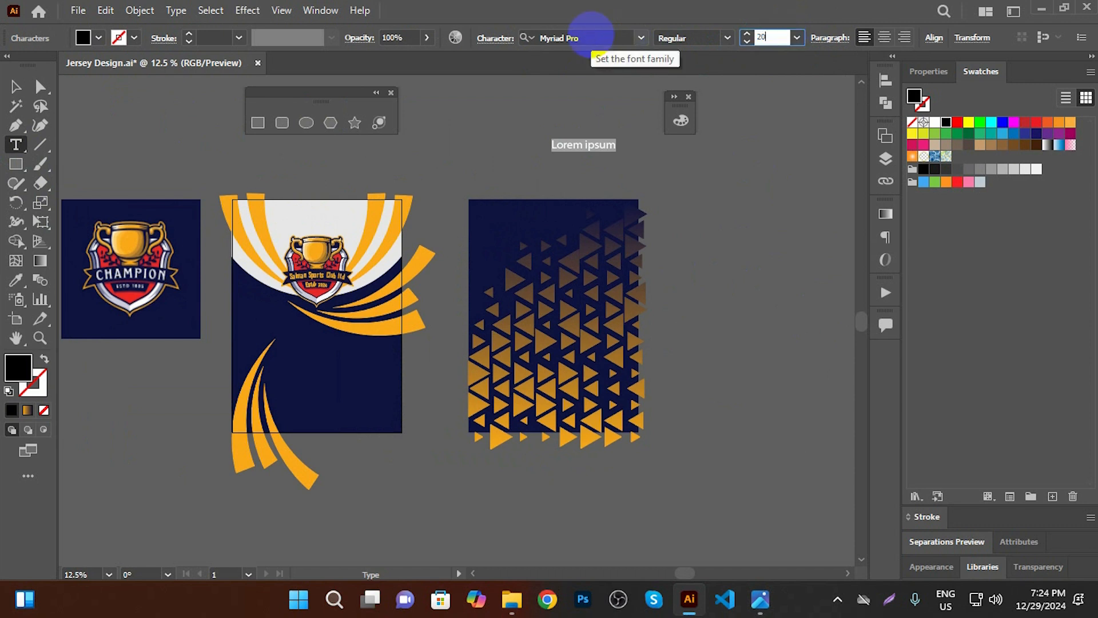
# Move the text down to just above the navy pattern rectangle and save the document
pyautogui.click(16, 86)
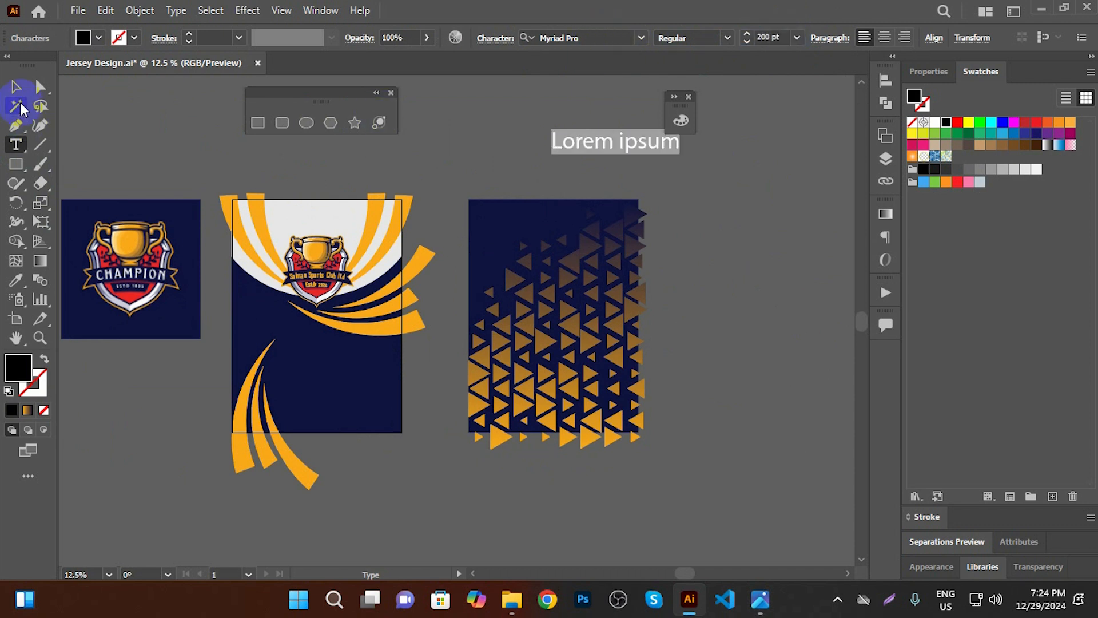
pyautogui.moveTo(643, 149); pyautogui.dragTo(592, 192)
pyautogui.hotkey('ctrl', 's')
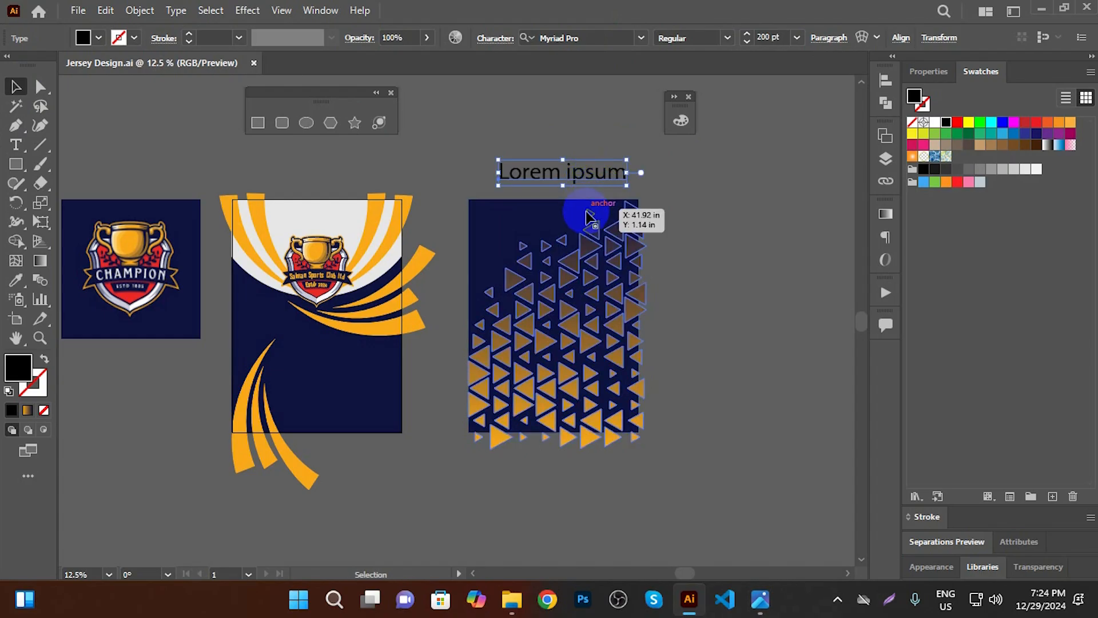
# Replace the placeholder text above the pattern rectangle with the jersey number 03
pyautogui.scroll(1, 589, 189)
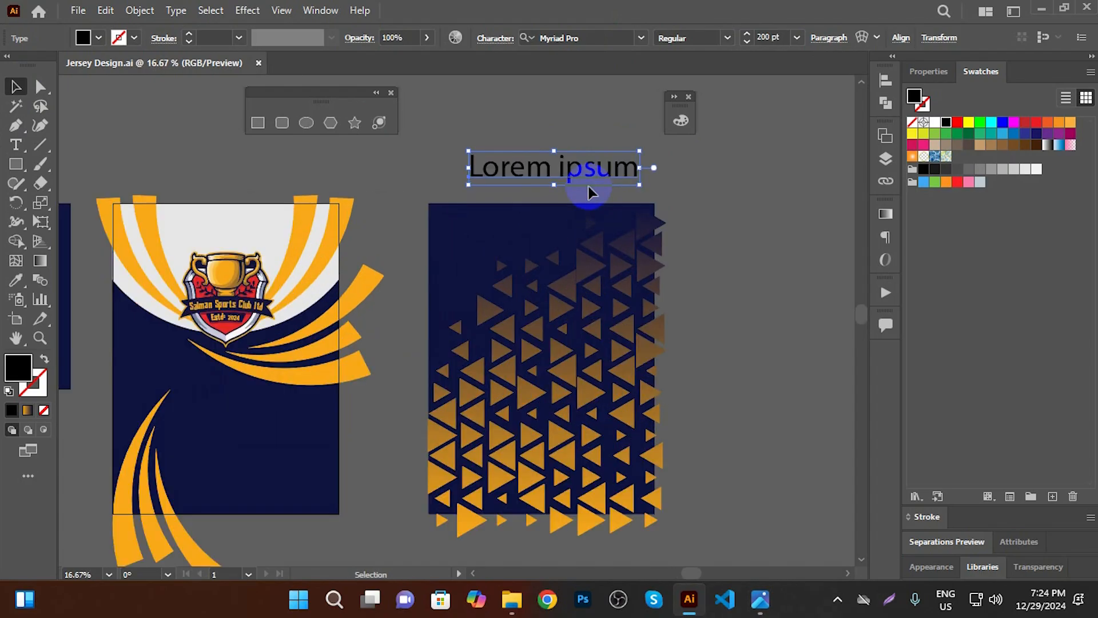
pyautogui.tripleClick(585, 178)
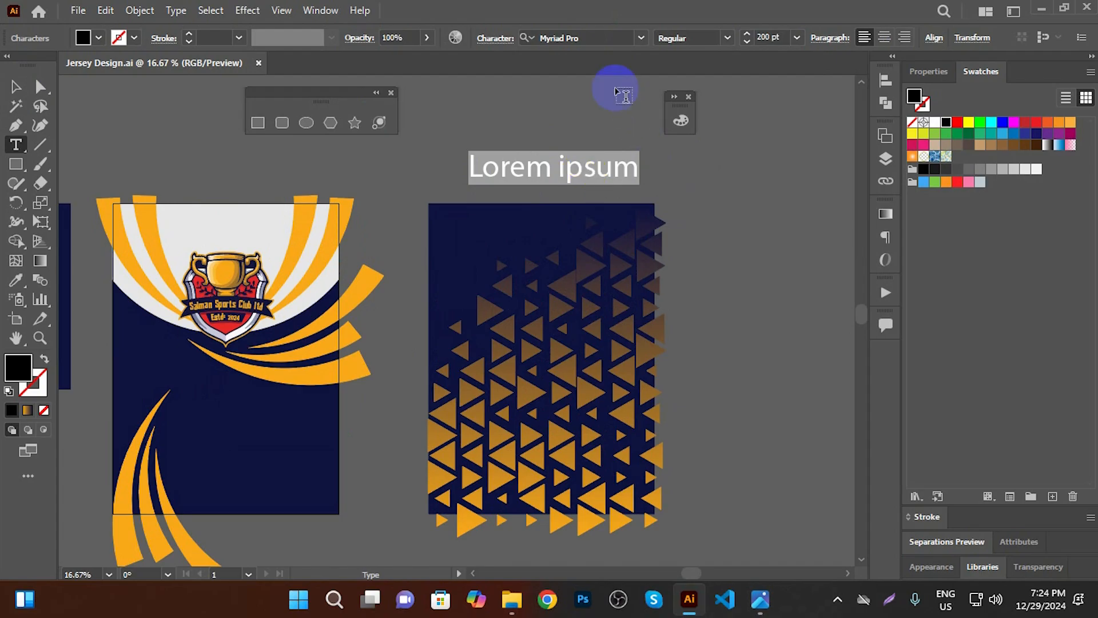
pyautogui.click(580, 39)
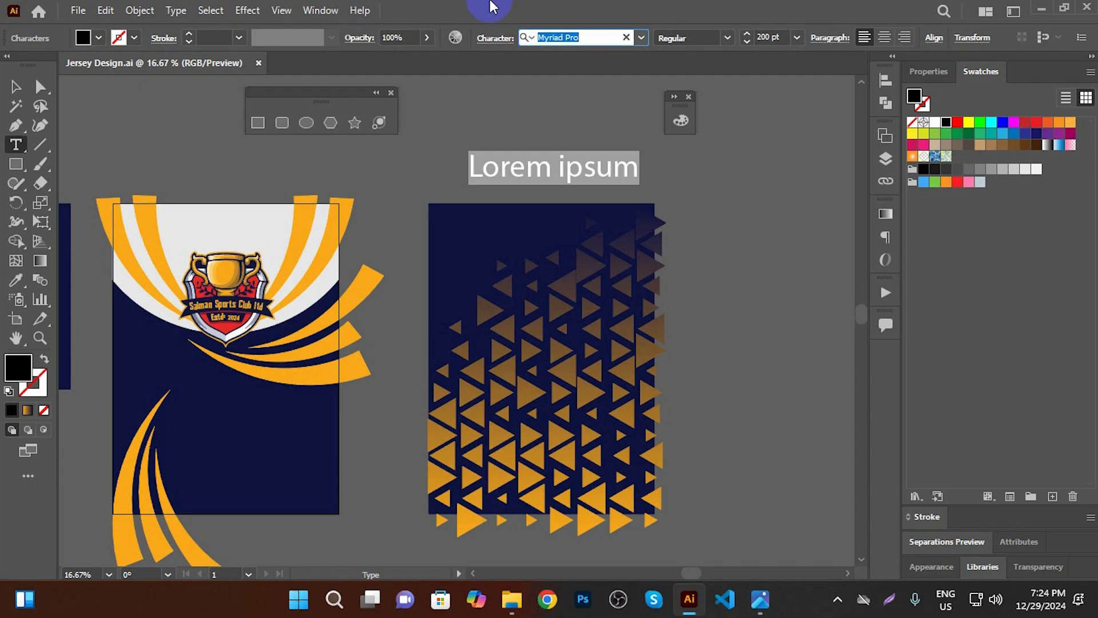
pyautogui.write('o')
pyautogui.write('3')
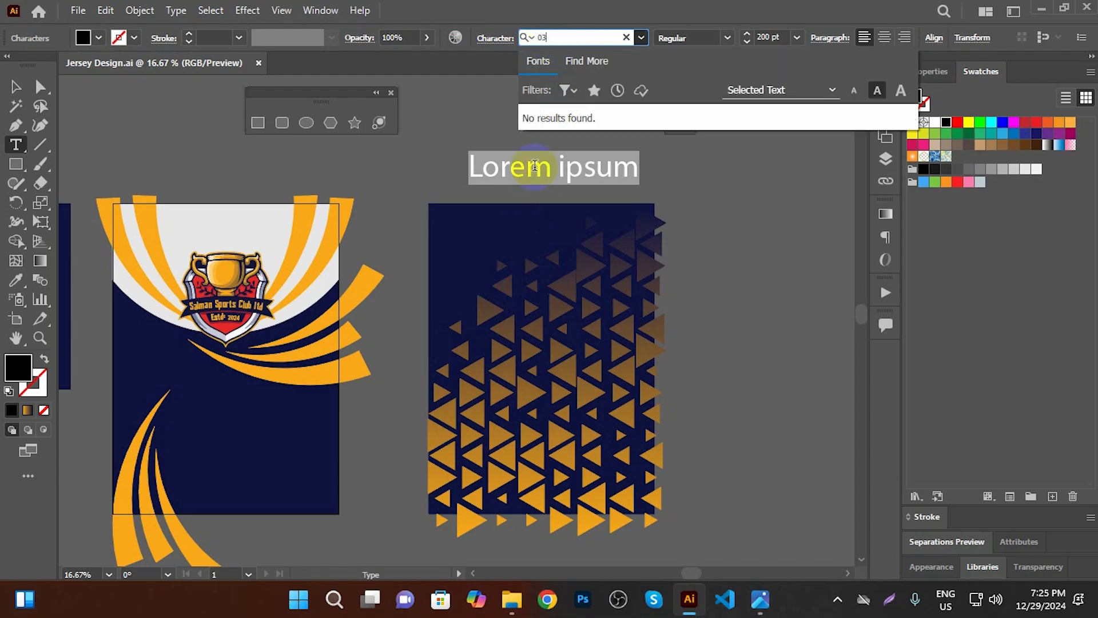
pyautogui.click(534, 166)
pyautogui.write('03')
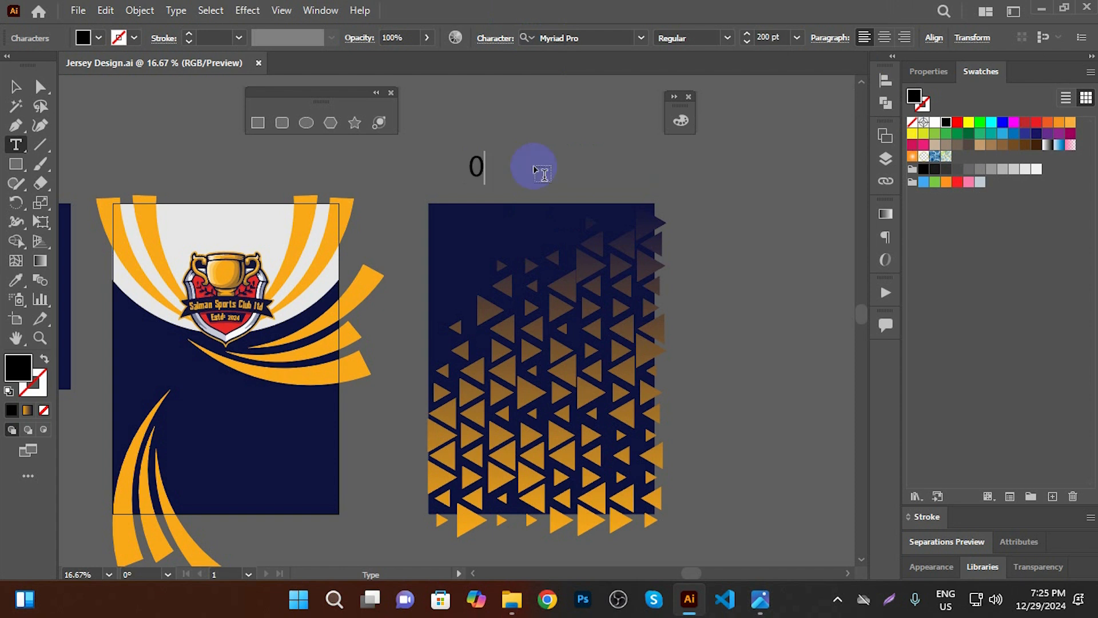
# Search the fonts for "sport", apply Sporten Personal Use to the number 03, and finish editing the text
pyautogui.click(591, 36)
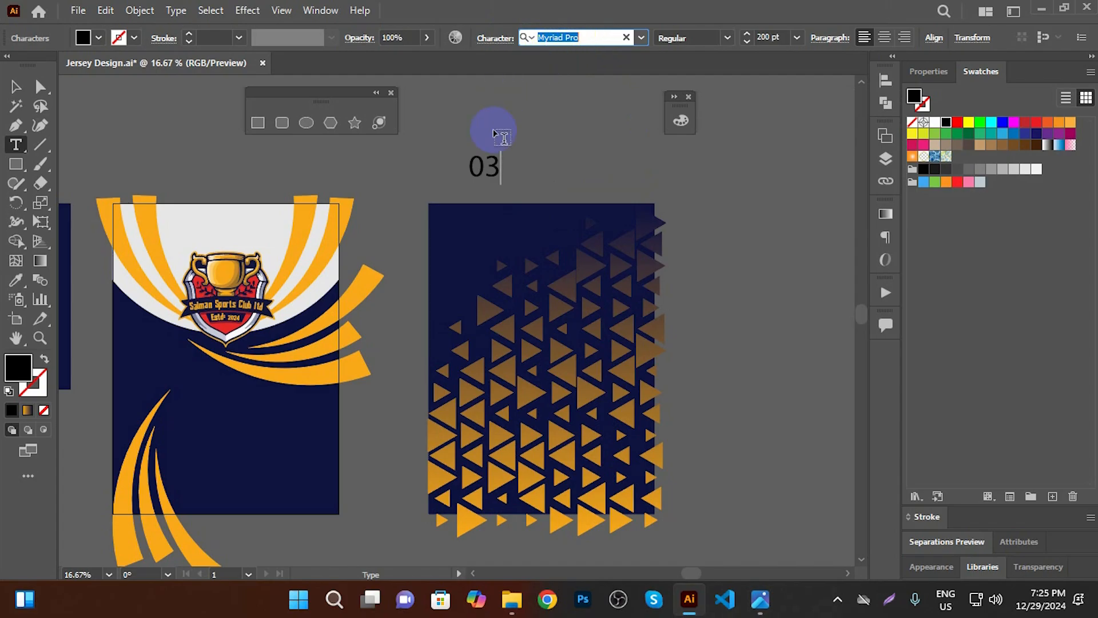
pyautogui.doubleClick(492, 166)
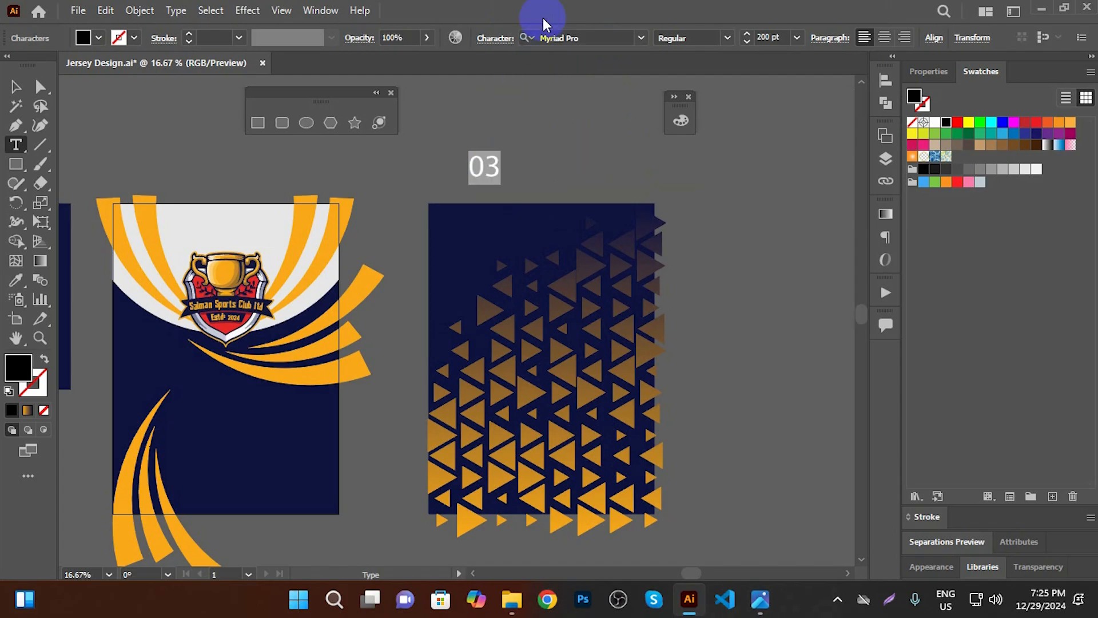
pyautogui.click(558, 29)
pyautogui.write('sport')
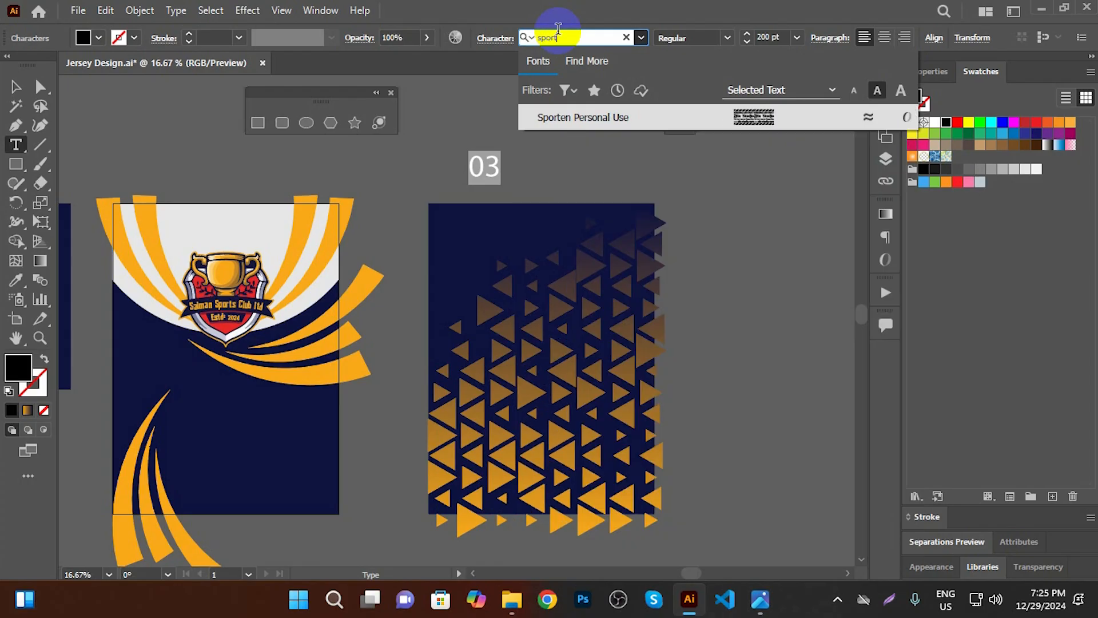
pyautogui.click(578, 118)
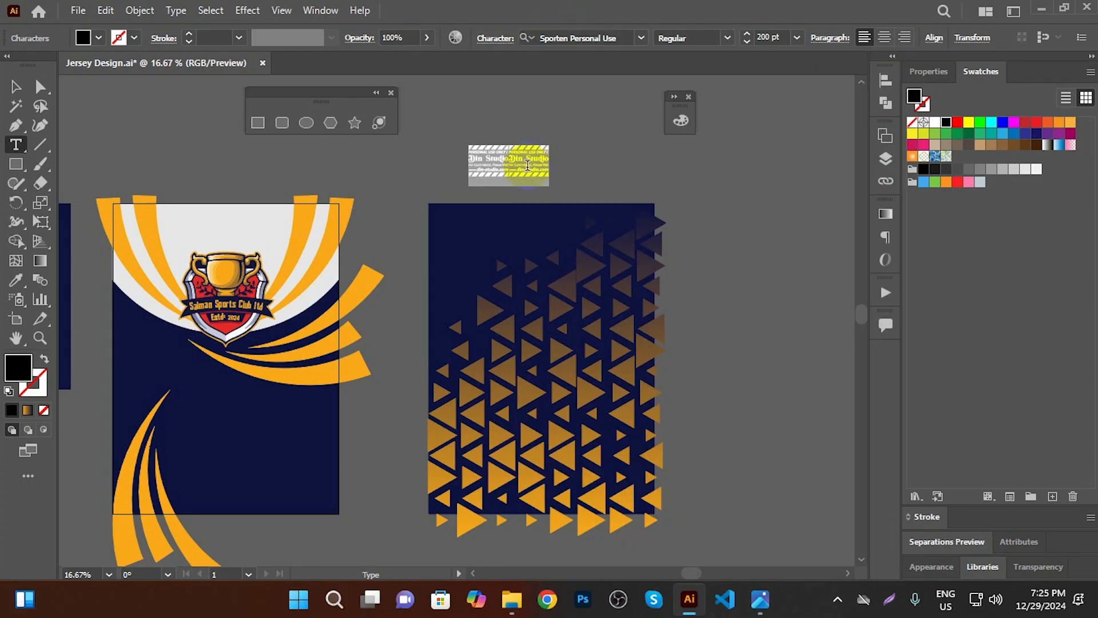
pyautogui.click(16, 86)
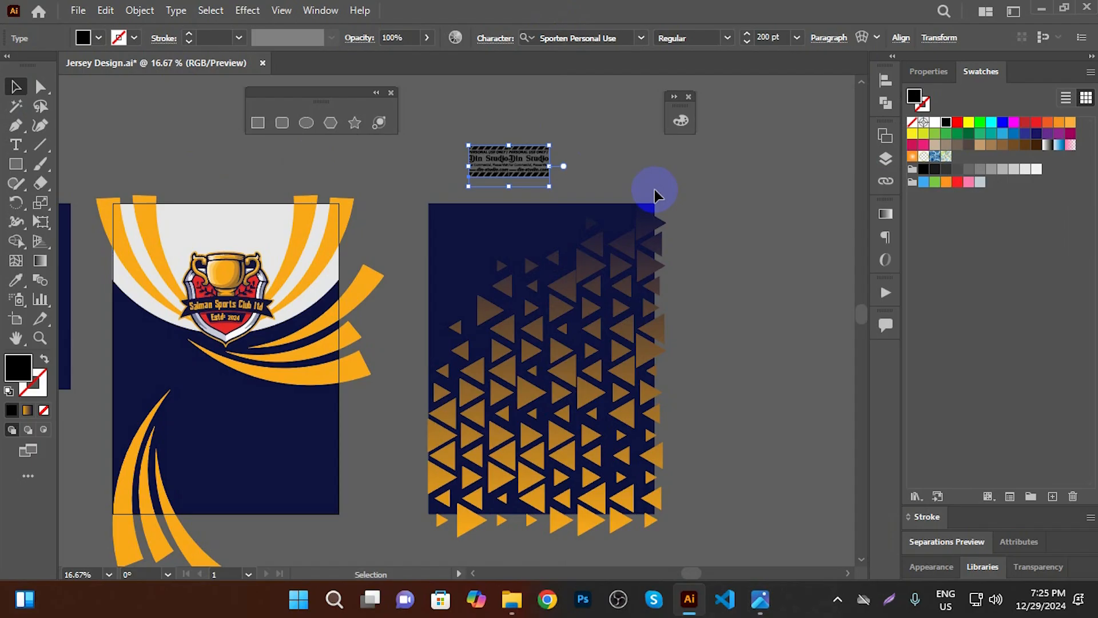
# Replace the placeholder text above the pattern rectangle with the player's name in capital letters and finish editing it
pyautogui.doubleClick(527, 161)
pyautogui.write('S')
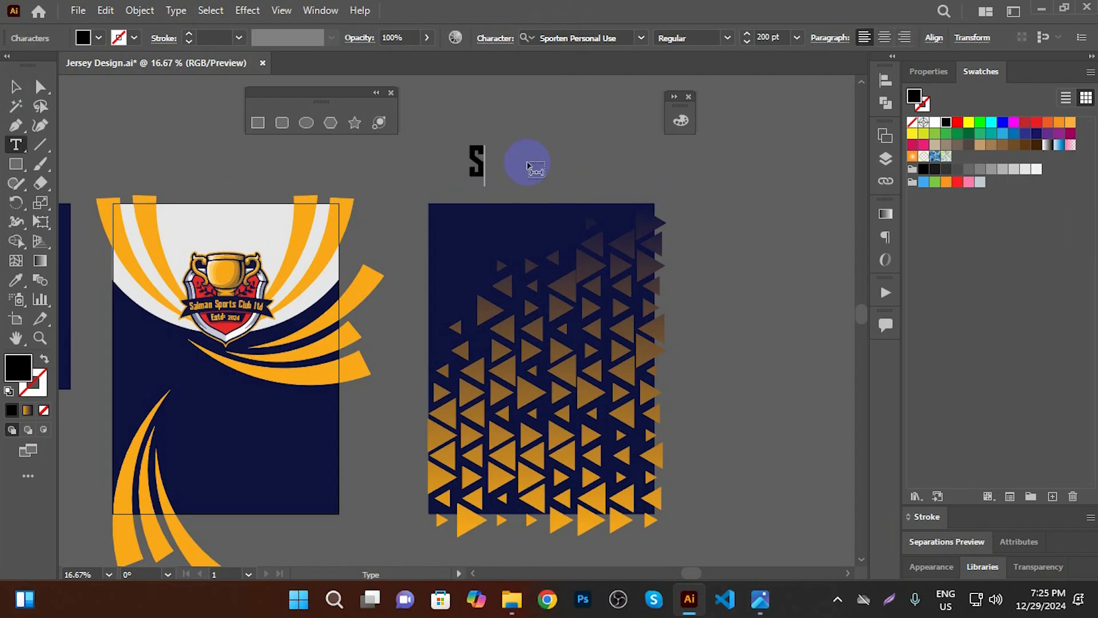
pyautogui.write('ALMAN')
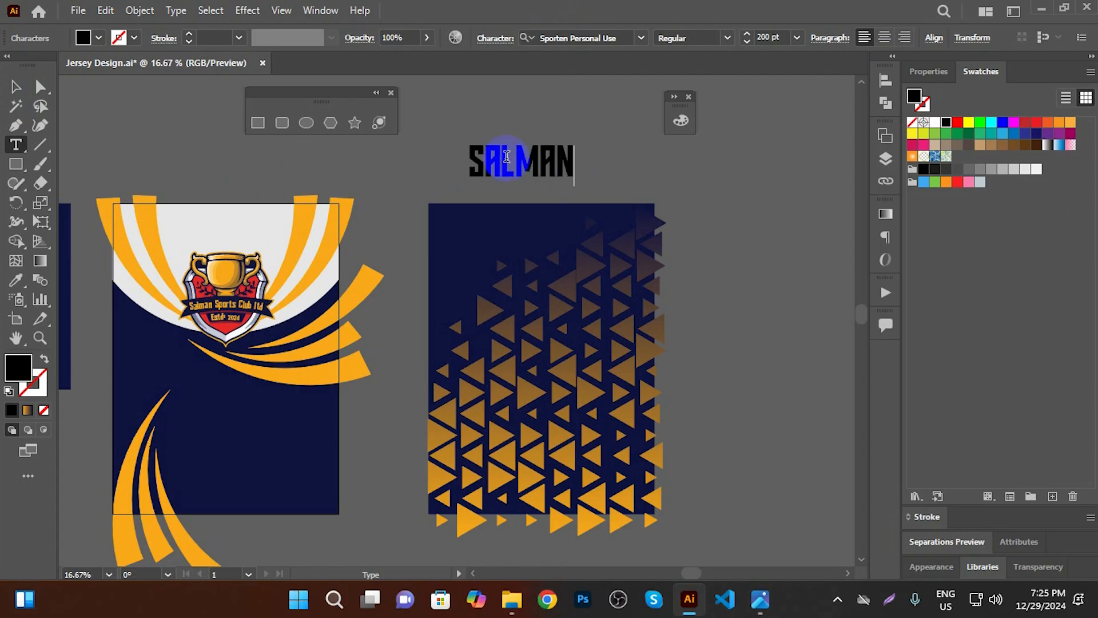
pyautogui.click(16, 87)
pyautogui.scroll(1, 561, 144)
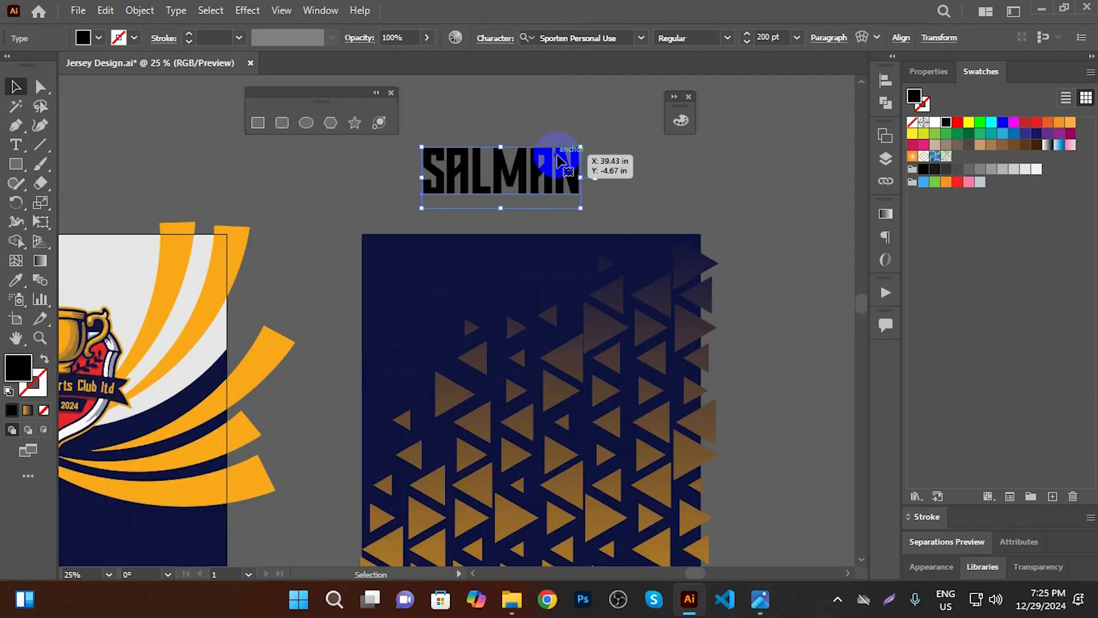
# Enlarge the player name to about 255 pt, fill it with white, and place it on the upper part of the navy pattern rectangle
pyautogui.moveTo(584, 188); pyautogui.dragTo(605, 178)
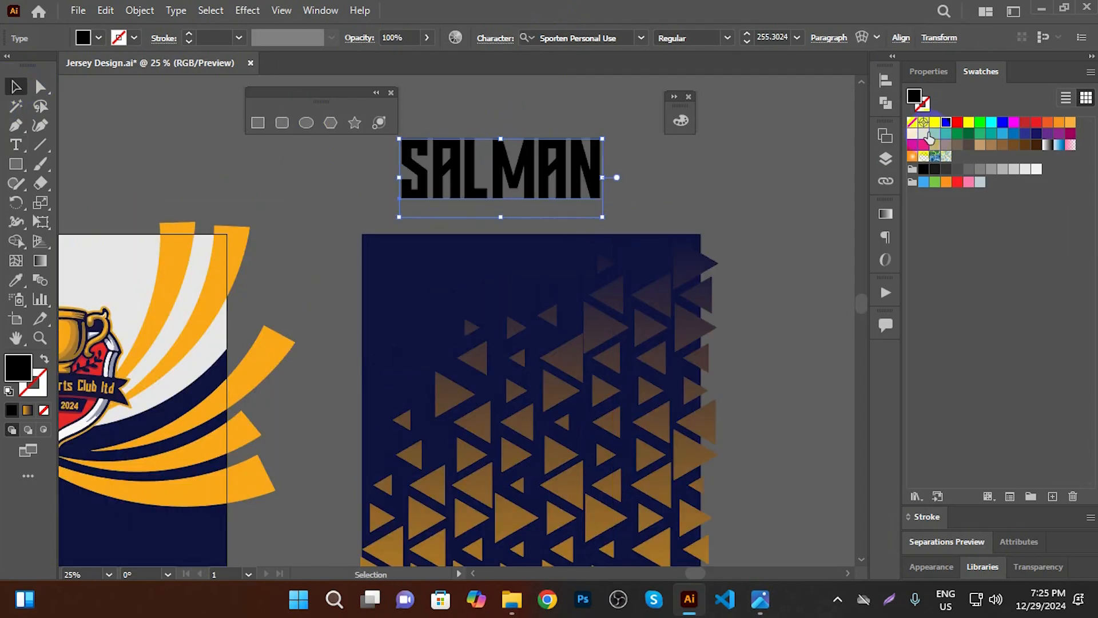
pyautogui.click(934, 123)
pyautogui.moveTo(535, 175); pyautogui.dragTo(568, 362)
pyautogui.scroll(-3, 649, 380)
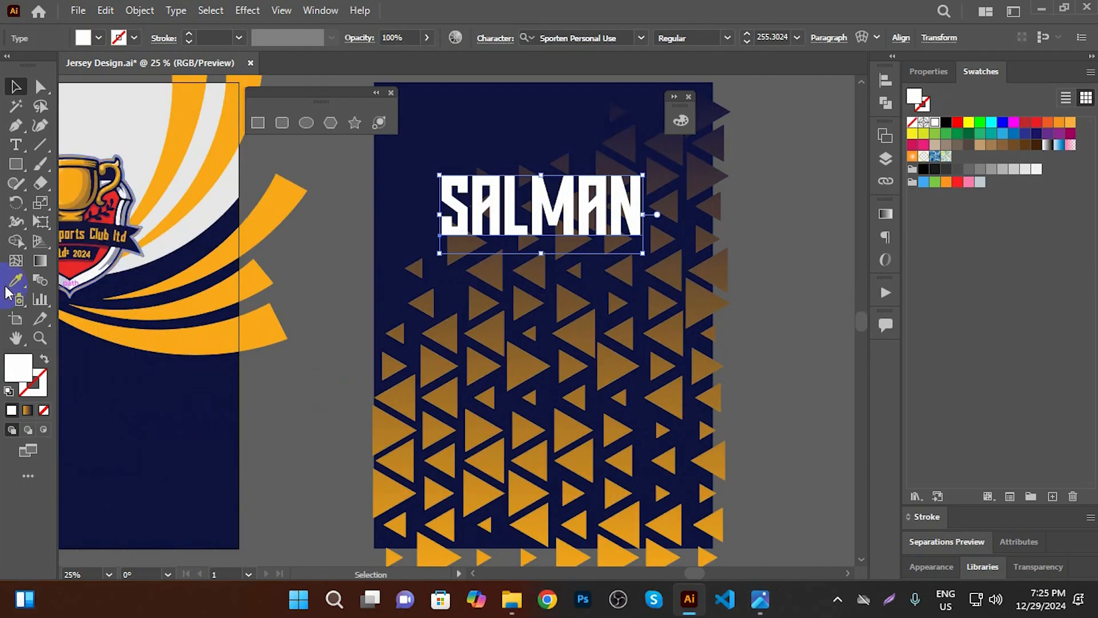
pyautogui.hotkey('ctrl', '-')
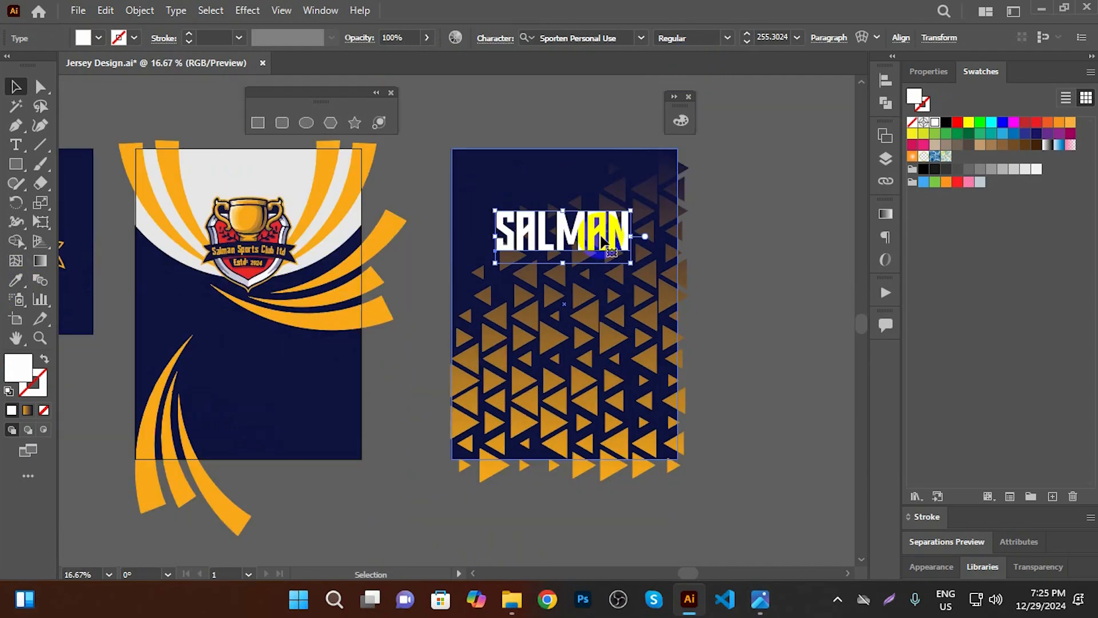
# Recolor the player name with the orange sampled from a stripe on the front jersey design
pyautogui.keyDown('shift'); pyautogui.click(548, 158); pyautogui.keyUp('shift')
pyautogui.doubleClick(547, 159)
pyautogui.click(564, 90)
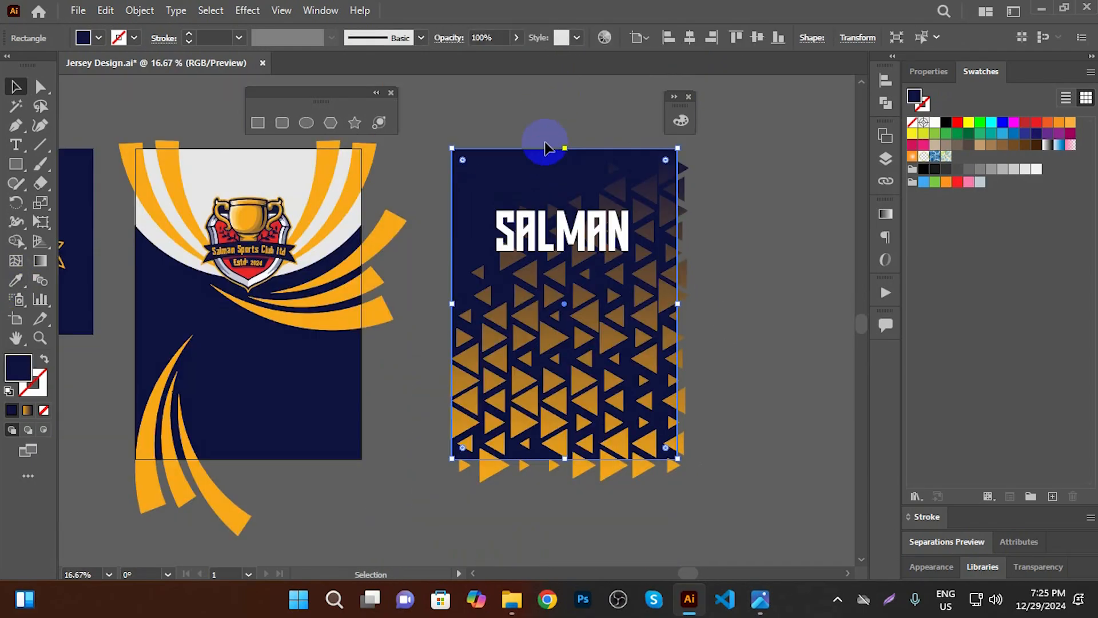
pyautogui.click(546, 250)
pyautogui.click(16, 280)
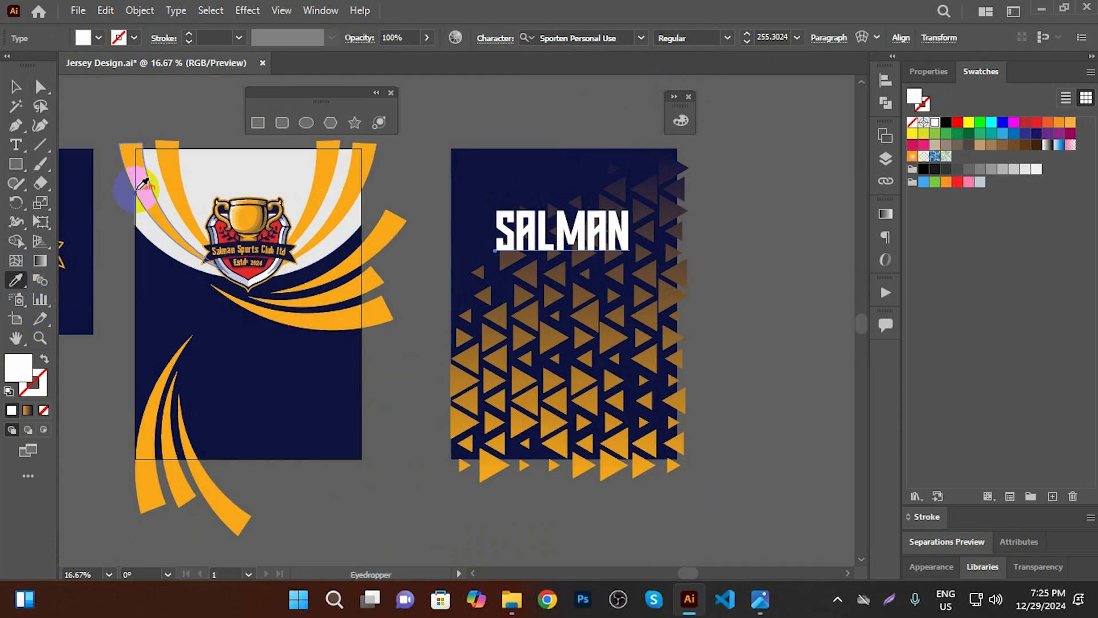
pyautogui.click(134, 176)
pyautogui.click(19, 86)
pyautogui.click(108, 98)
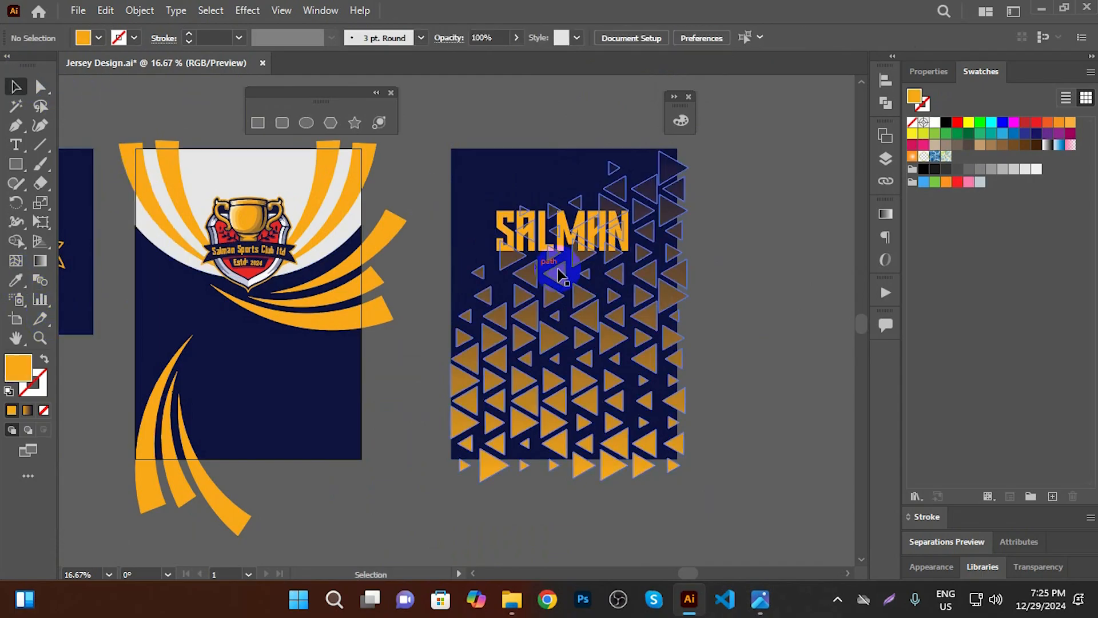
# Add a black 12 pt stroke around the orange player name
pyautogui.scroll(2, 552, 262)
pyautogui.click(569, 200)
pyautogui.moveTo(698, 220); pyautogui.dragTo(588, 304)
pyautogui.scroll(1, 503, 299)
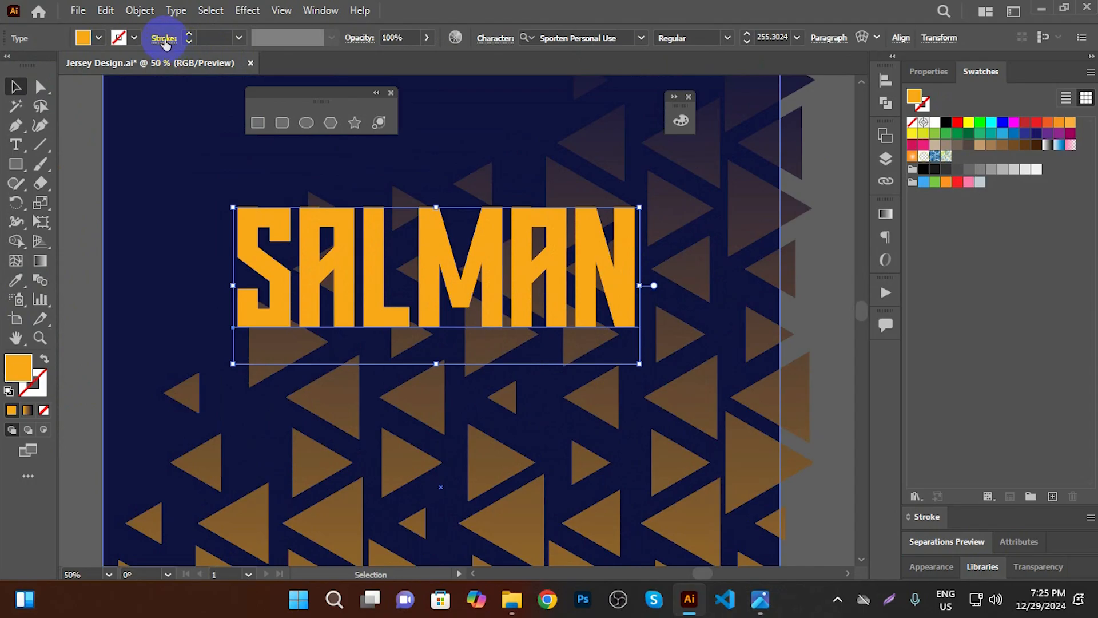
pyautogui.click(164, 38)
pyautogui.click(936, 120)
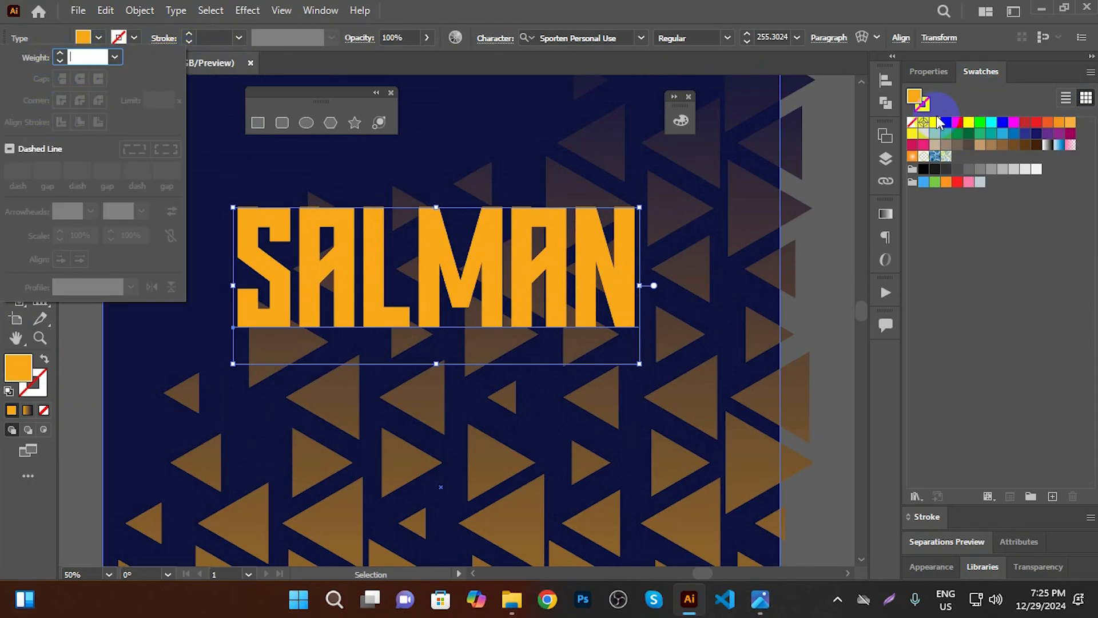
pyautogui.click(190, 34)
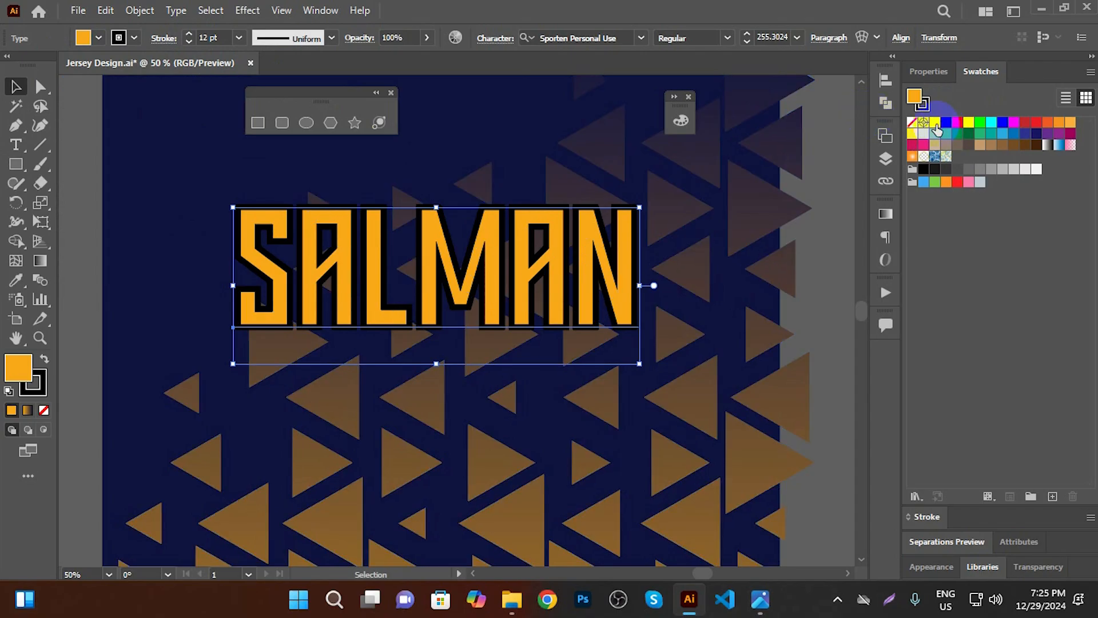
# Fill the outlined player name with white and try to align its stroke to the outside
pyautogui.click(935, 121)
pyautogui.scroll(1, 582, 293)
pyautogui.click(164, 37)
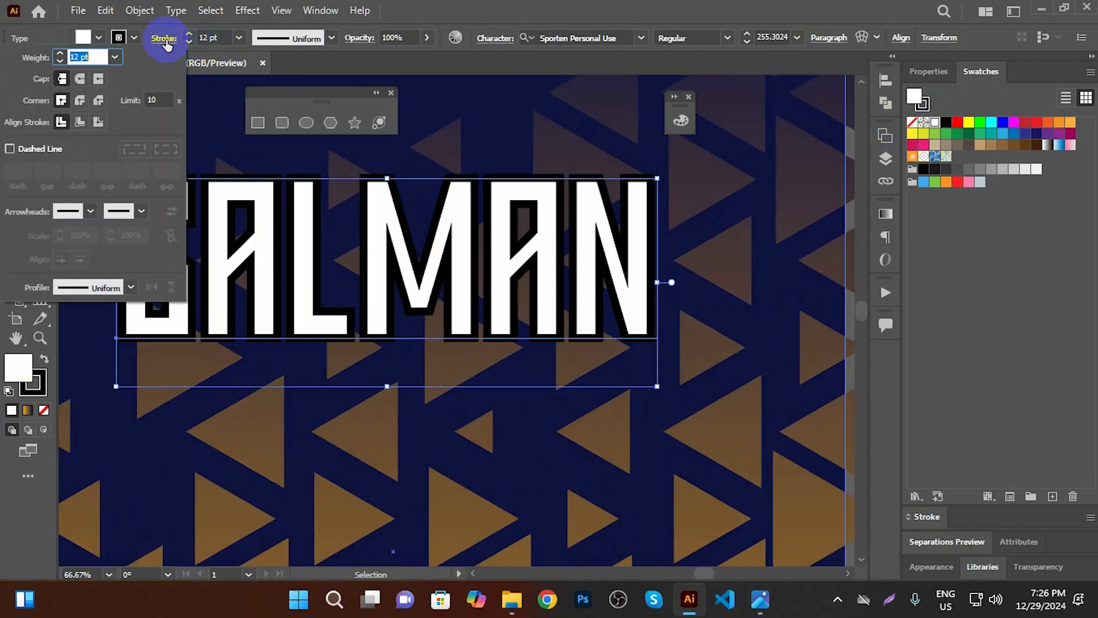
pyautogui.click(104, 122)
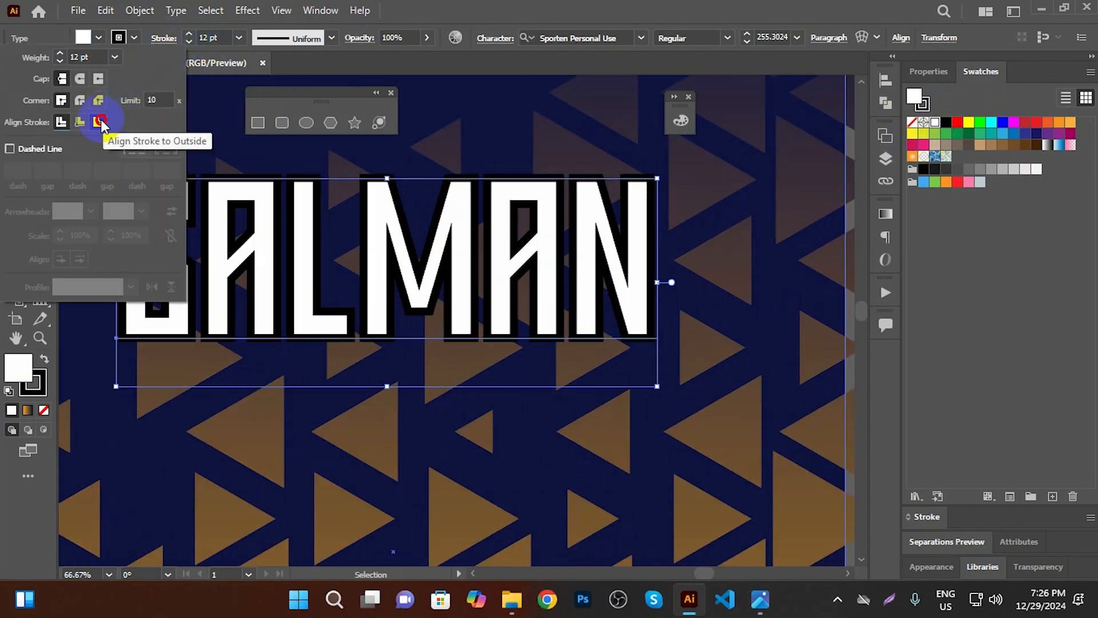
pyautogui.click(766, 207)
# Sample the front design's orange as the player name's fill again and set its stroke color to white
pyautogui.scroll(-2, 633, 284)
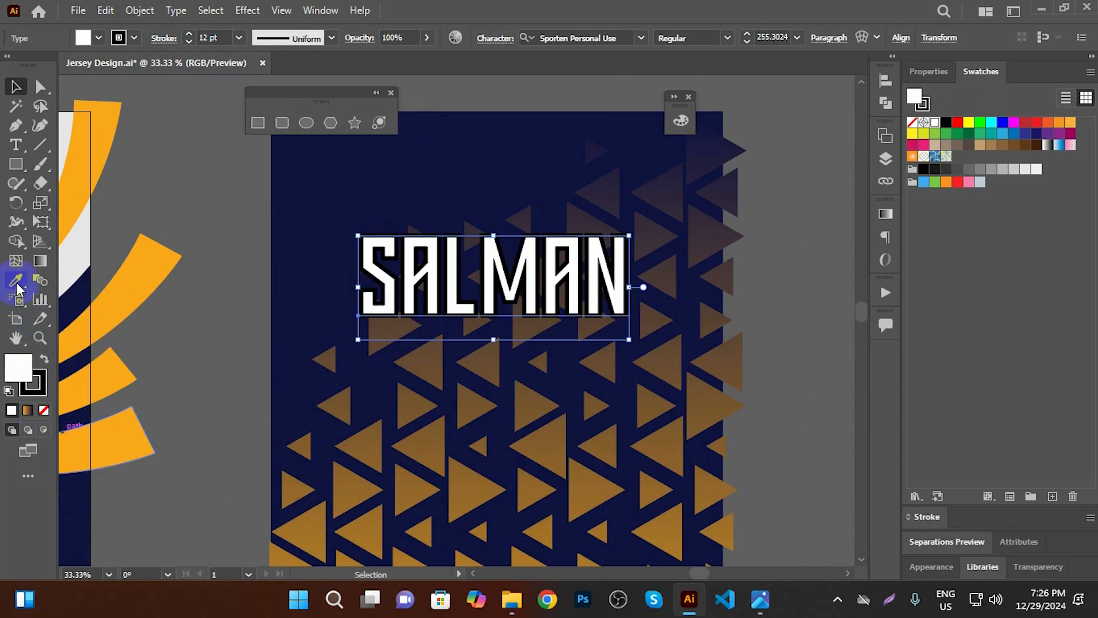
pyautogui.click(16, 282)
pyautogui.click(80, 173)
pyautogui.click(16, 87)
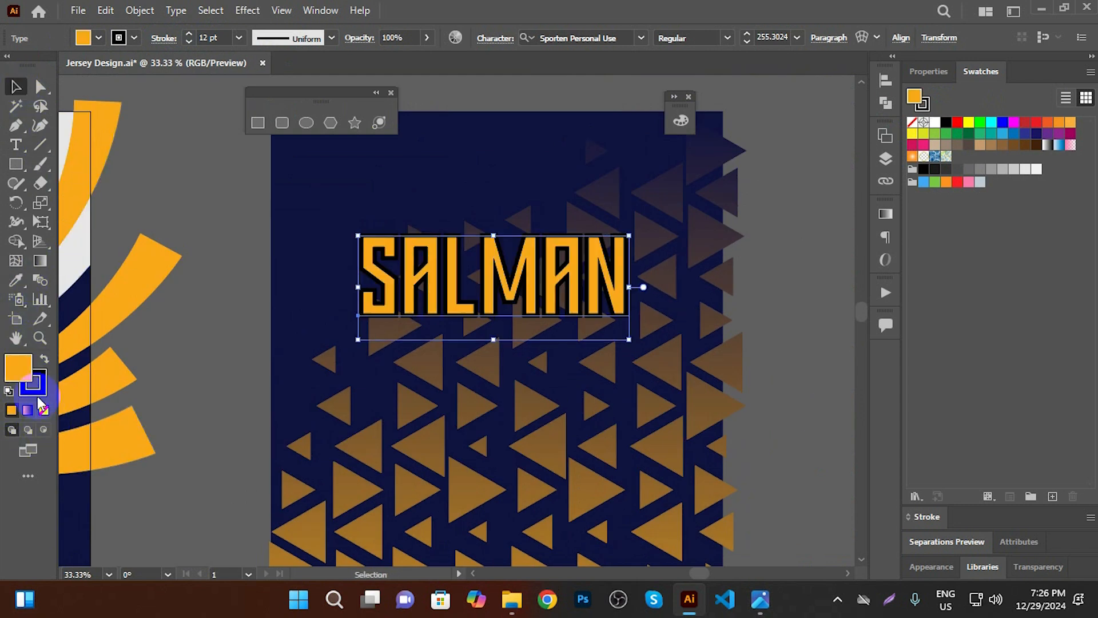
pyautogui.click(32, 382)
pyautogui.click(934, 122)
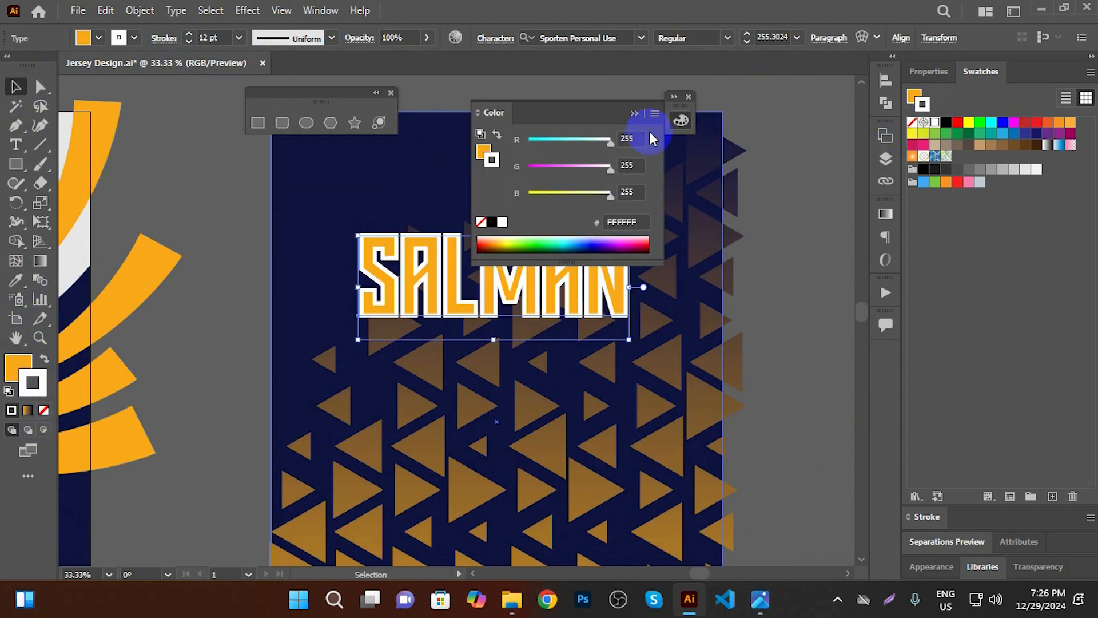
pyautogui.click(847, 303)
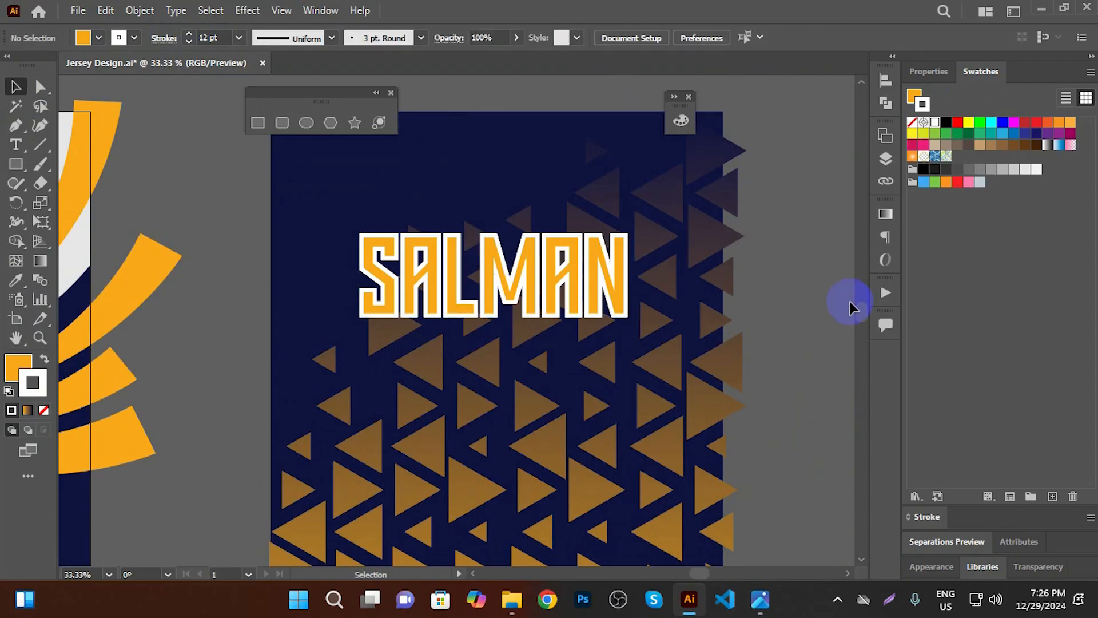
# Swap the player name's fill and stroke colors, then remove the stroke to leave a plain white fill
pyautogui.click(417, 262)
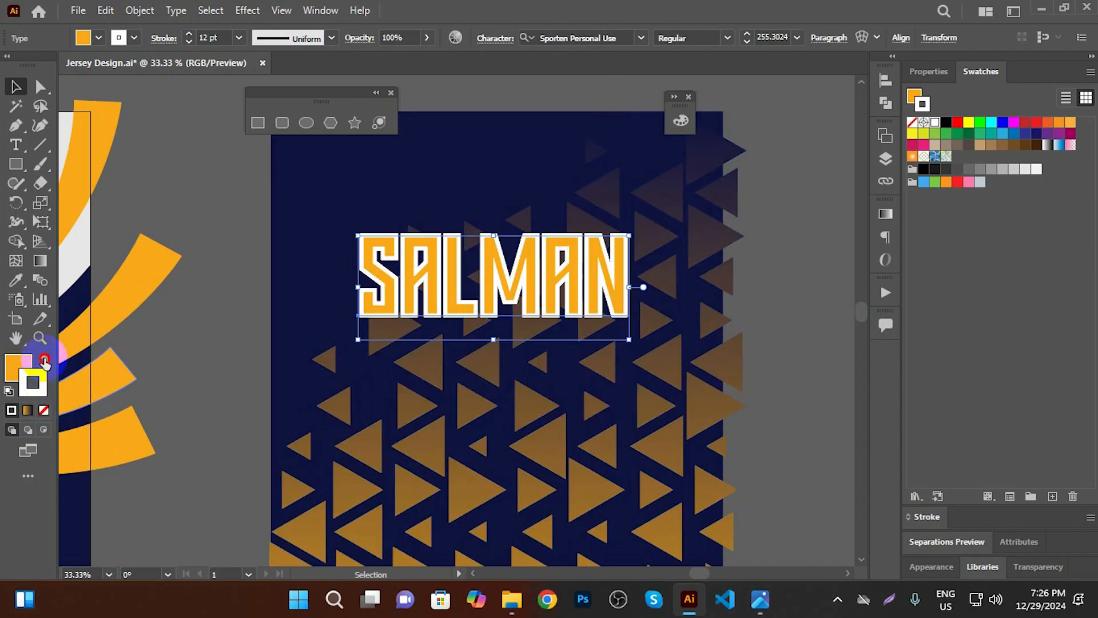
pyautogui.click(44, 358)
pyautogui.click(162, 382)
pyautogui.click(394, 278)
pyautogui.click(45, 412)
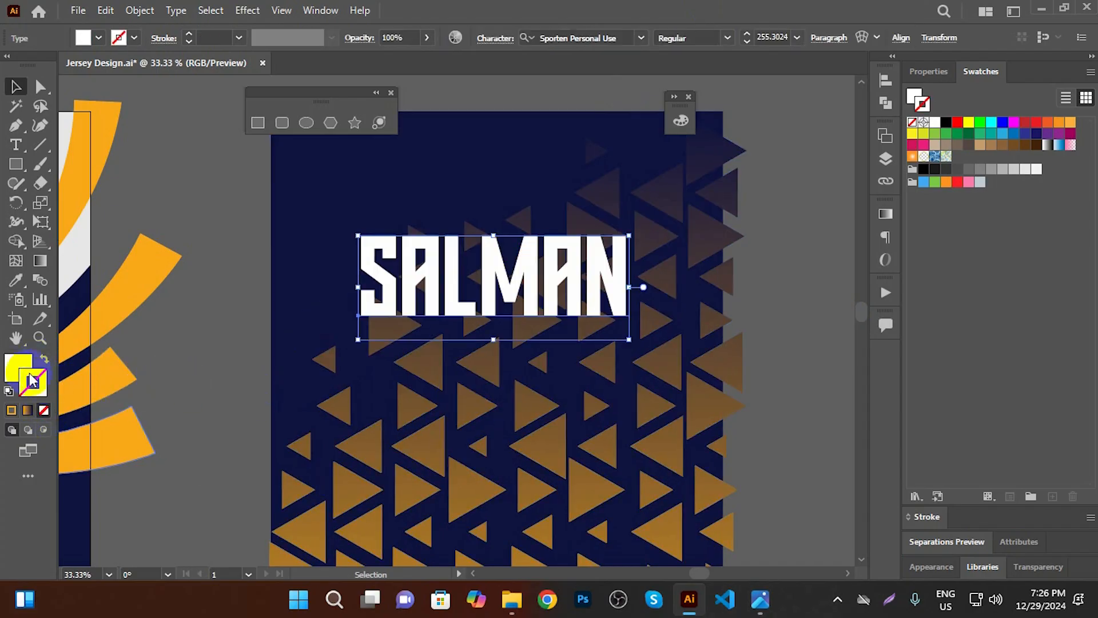
pyautogui.click(155, 355)
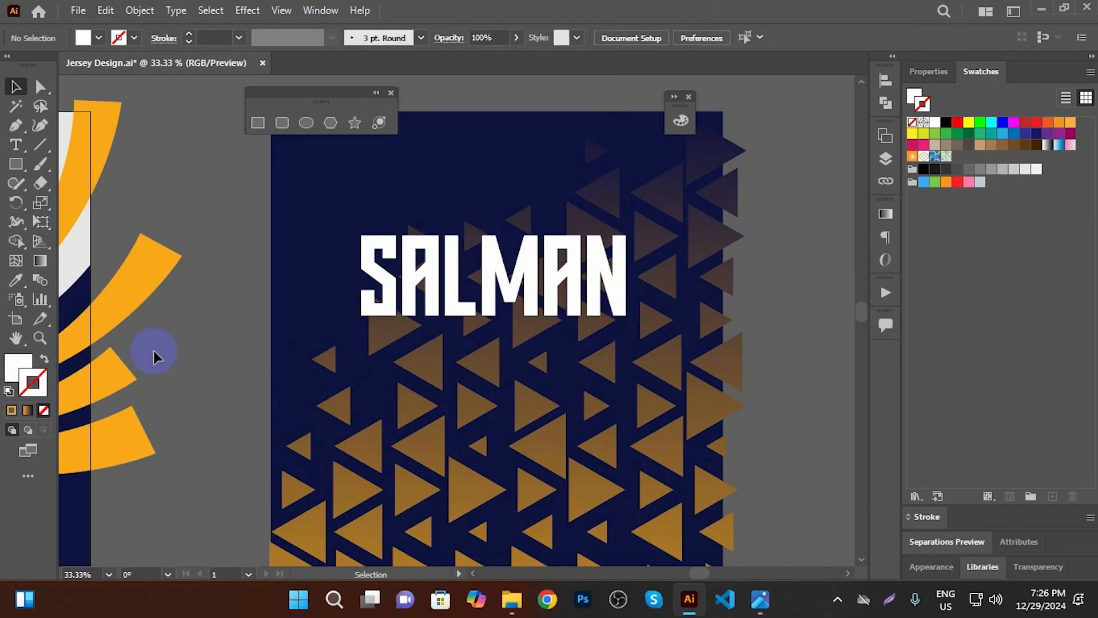
# Center the player name horizontally on the navy pattern rectangle and save the document
pyautogui.scroll(-2, 674, 245)
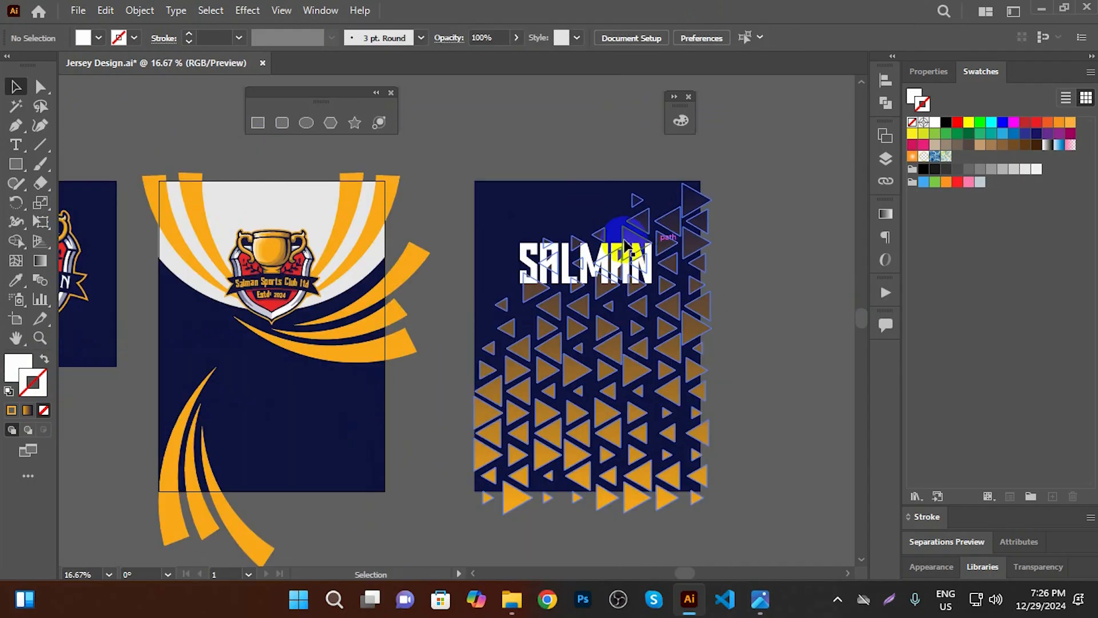
pyautogui.click(572, 263)
pyautogui.keyDown('shift'); pyautogui.click(505, 203); pyautogui.keyUp('shift')
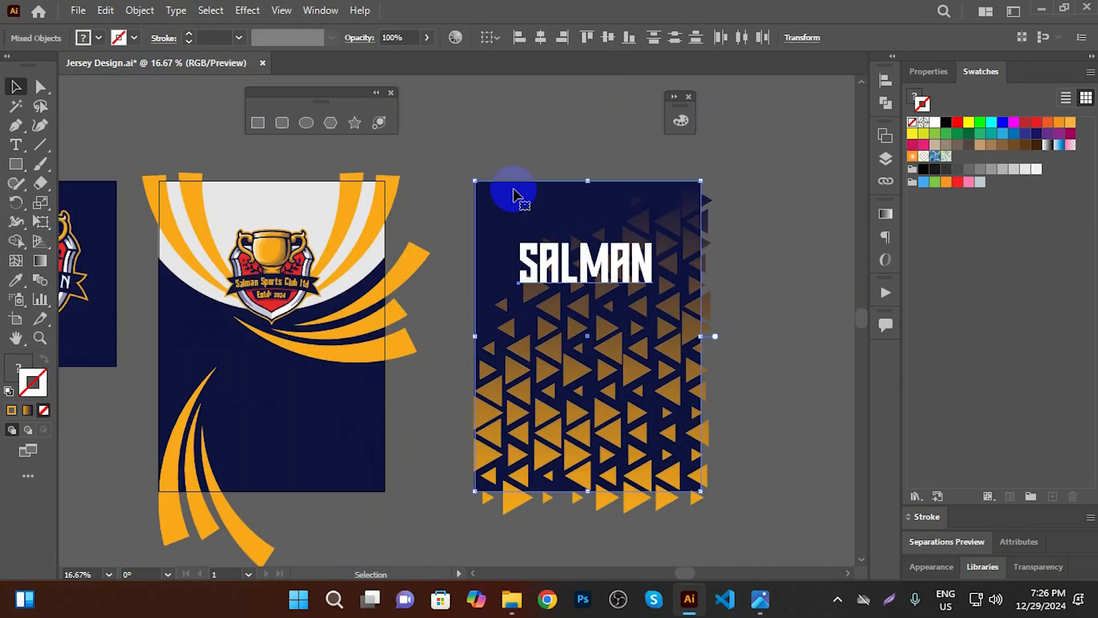
pyautogui.click(541, 40)
pyautogui.click(785, 258)
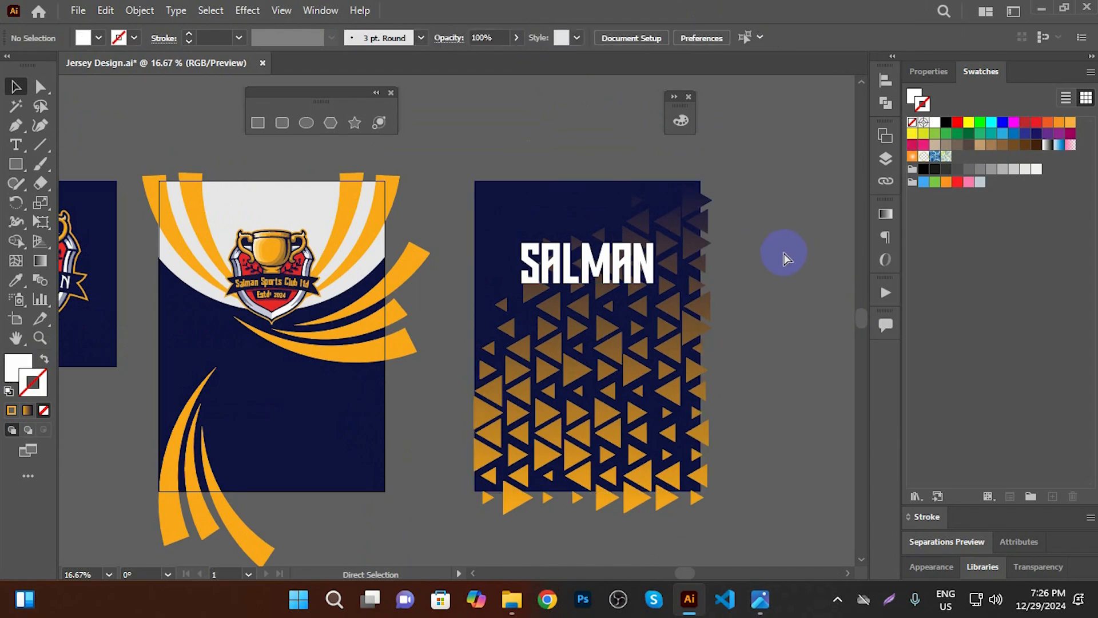
pyautogui.hotkey('ctrl', 's')
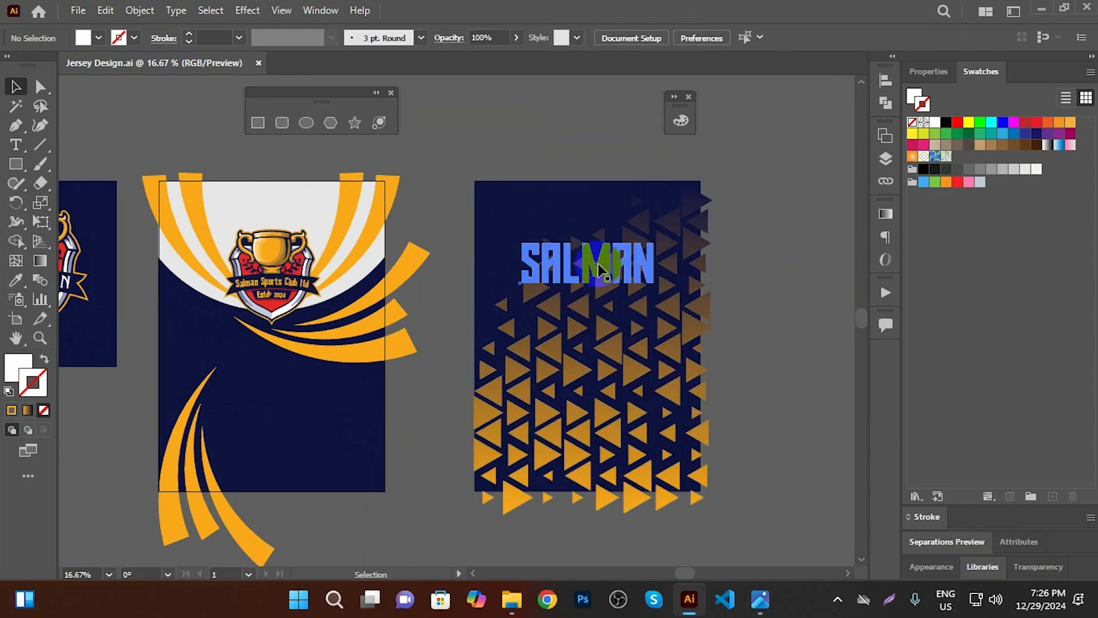
# Switch to Chrome in a maximized window and search the web for "sporten font free download"
pyautogui.click(546, 599)
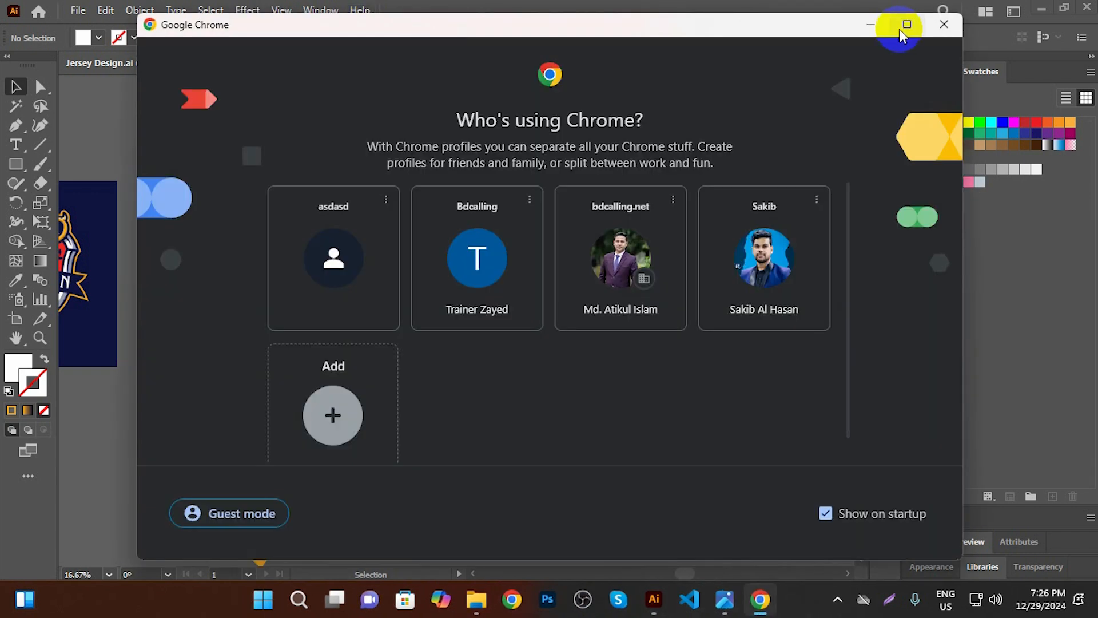
pyautogui.click(915, 21)
pyautogui.click(725, 334)
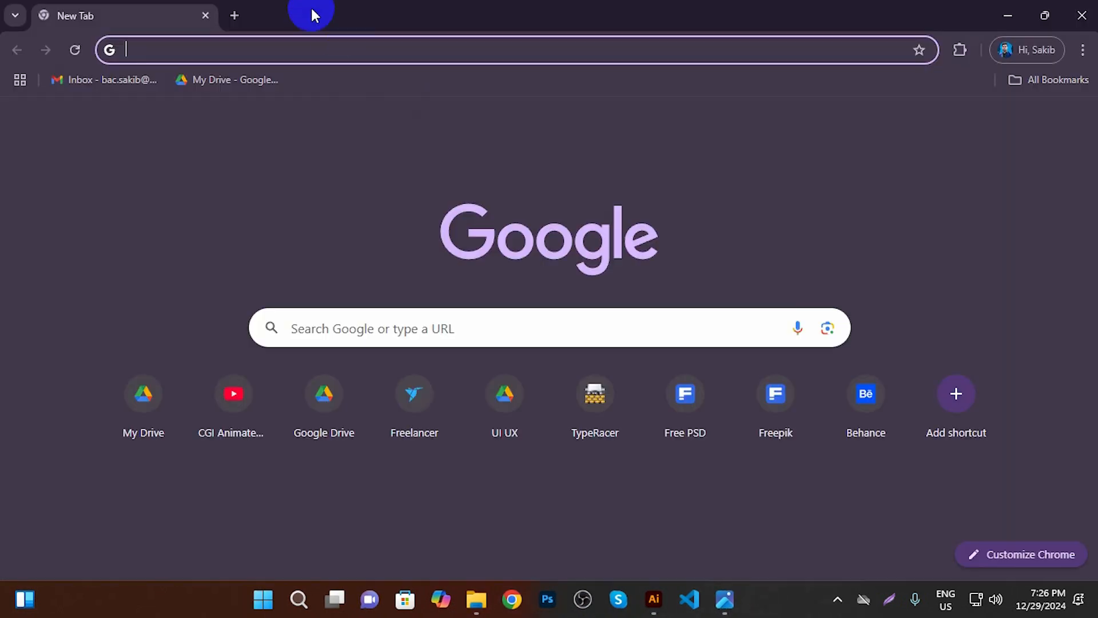
pyautogui.click(319, 47)
pyautogui.write('Sporten')
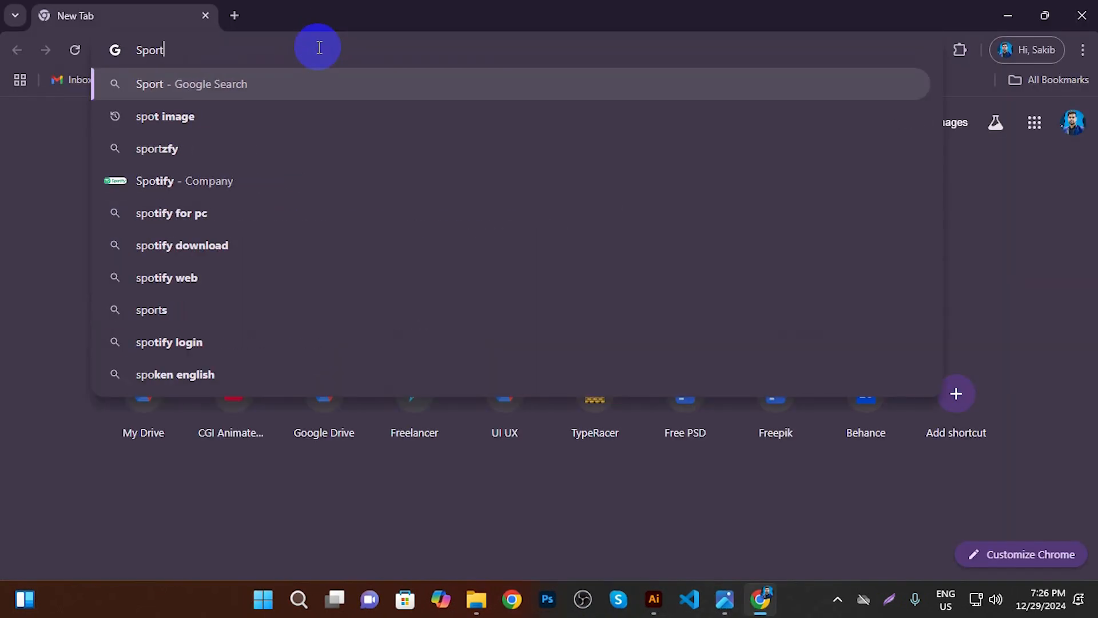
pyautogui.press('Down')
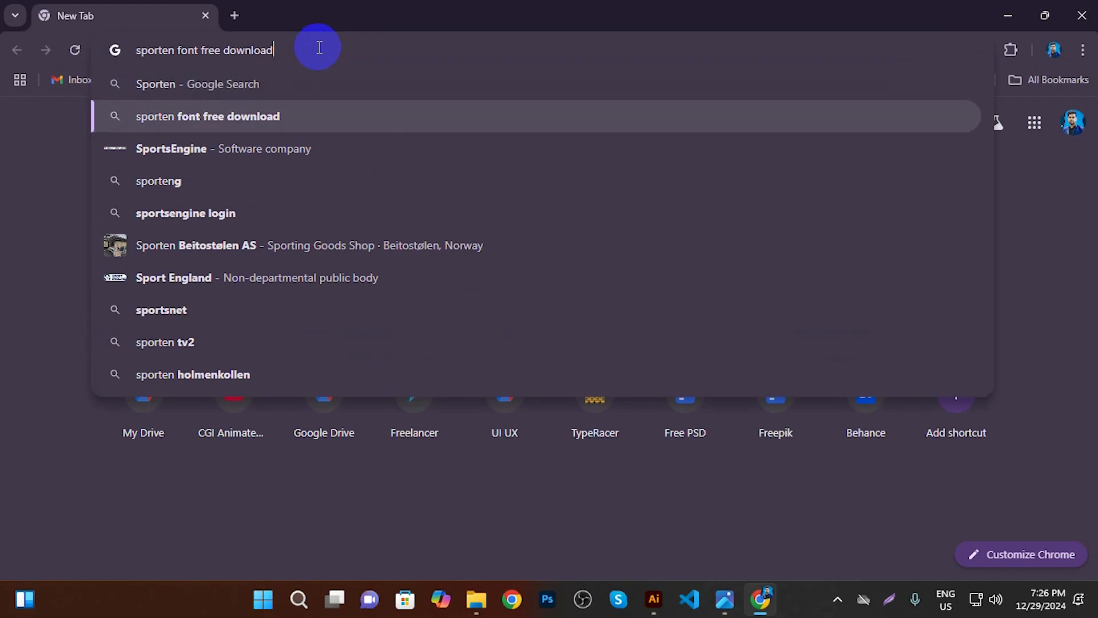
pyautogui.press('Return')
# Open the downloadfonts.io and 1001 Free Fonts results for the Sporten font in new tabs
pyautogui.keyDown('ctrl'); pyautogui.click(257, 247); pyautogui.keyUp('ctrl')
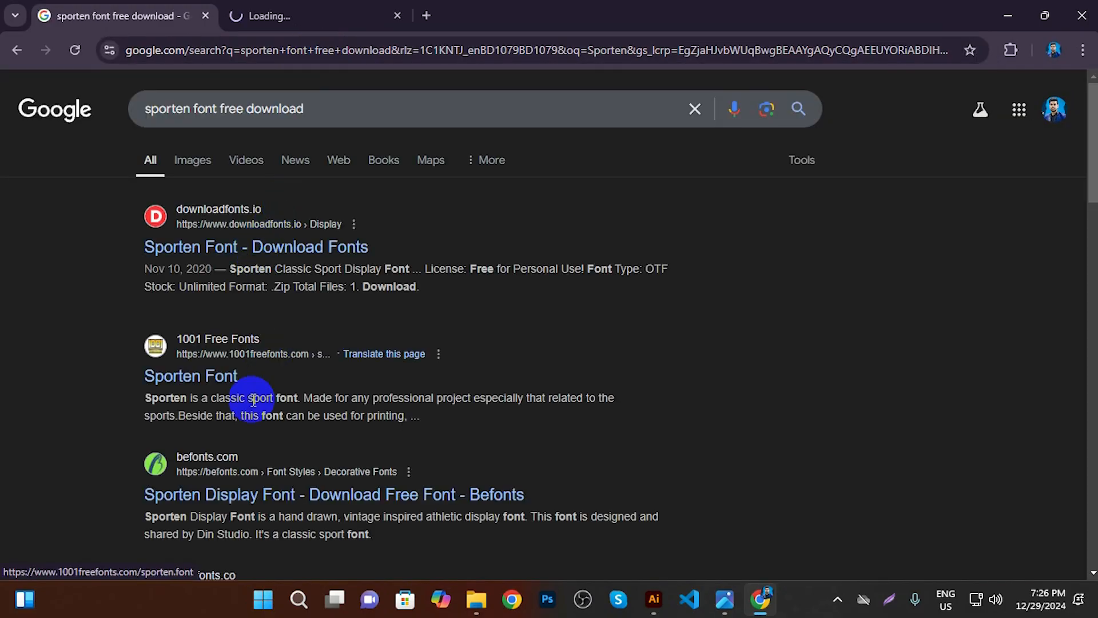
pyautogui.scroll(-3, 234, 372)
pyautogui.keyDown('ctrl'); pyautogui.click(217, 213); pyautogui.keyUp('ctrl')
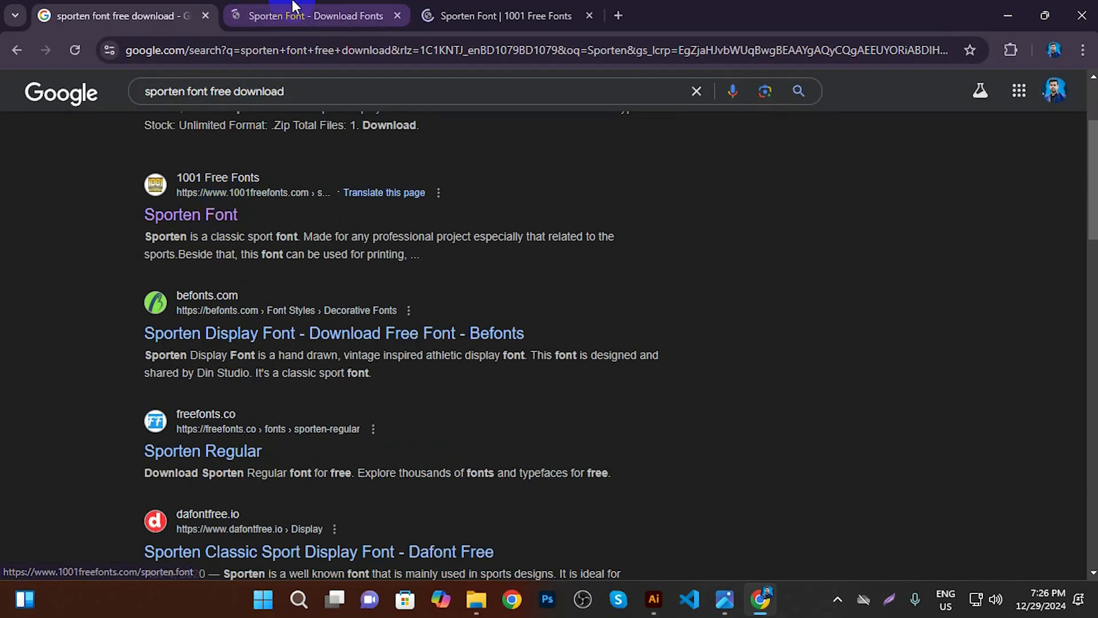
# Look through the Sporten page on downloadfonts.io for the font preview and download section
pyautogui.hotkey('ctrl', 'Tab')
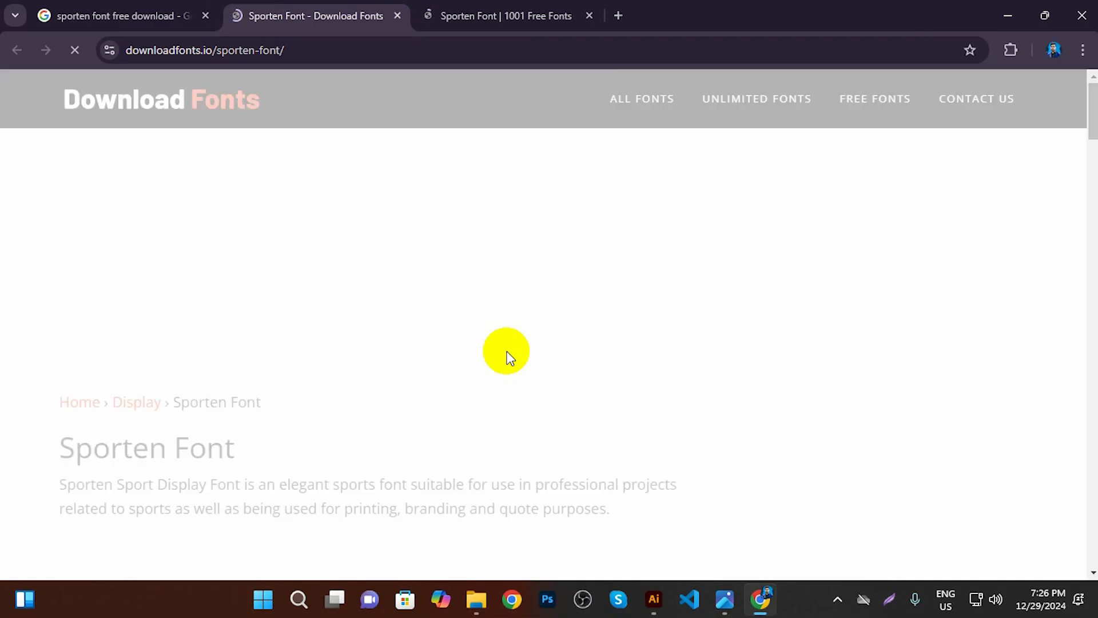
pyautogui.scroll(-5, 509, 359)
pyautogui.scroll(-18, 511, 360)
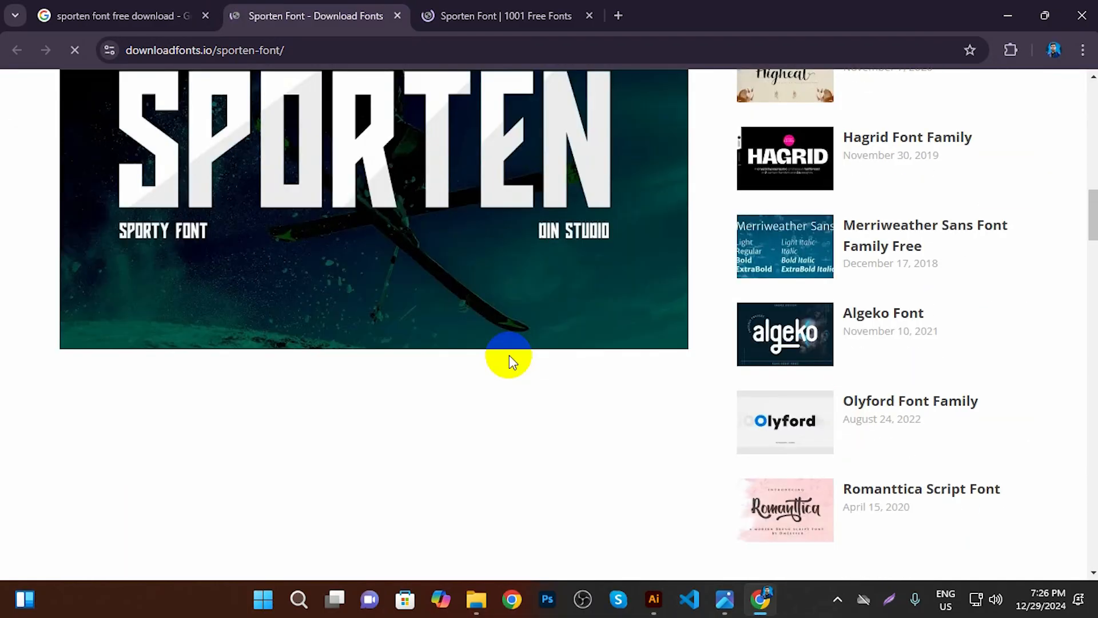
pyautogui.scroll(-12, 599, 392)
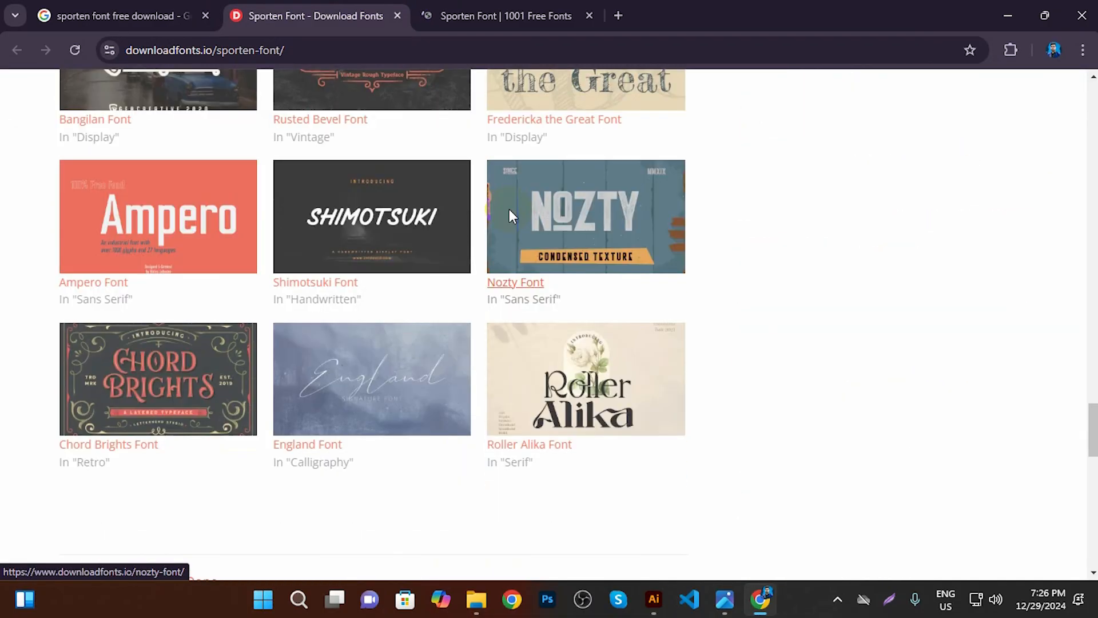
# Examine the Sporten page on 1001 Free Fonts, including its download entry, designer's note and character map
pyautogui.hotkey('ctrl', 'Tab')
pyautogui.scroll(-10, 555, 386)
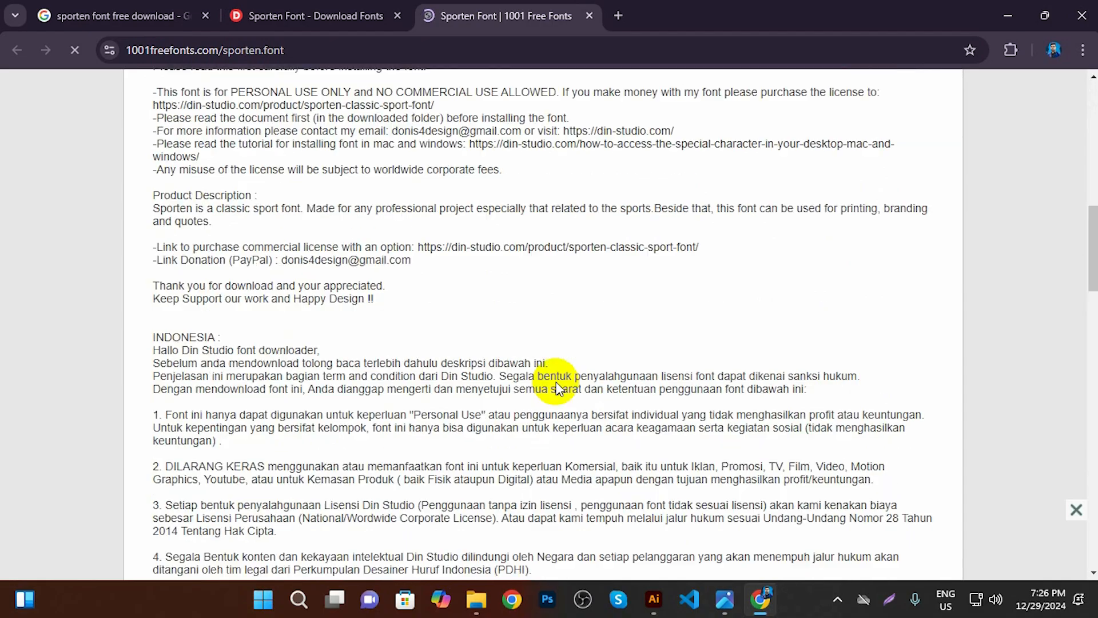
pyautogui.scroll(5, 261, 246)
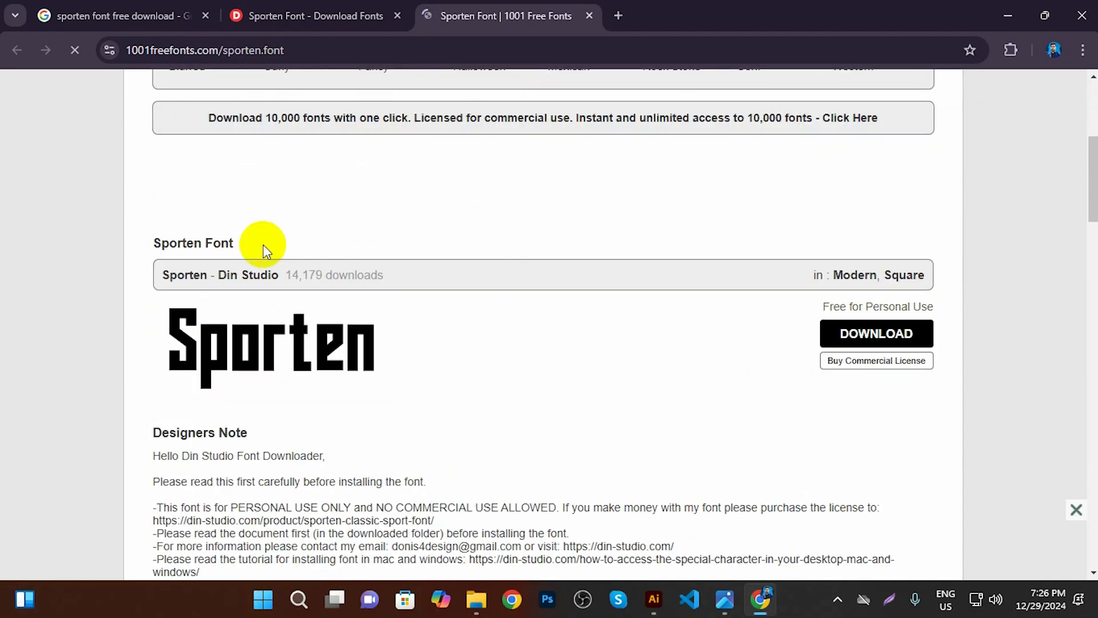
pyautogui.tripleClick(298, 274)
pyautogui.scroll(-20, 498, 338)
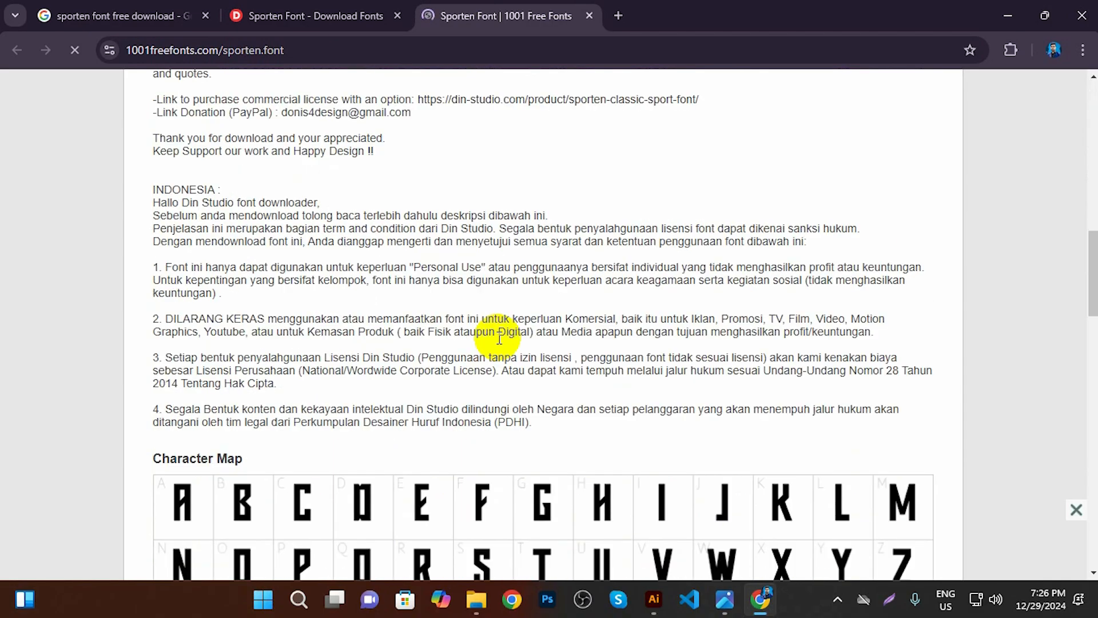
pyautogui.scroll(10, 497, 335)
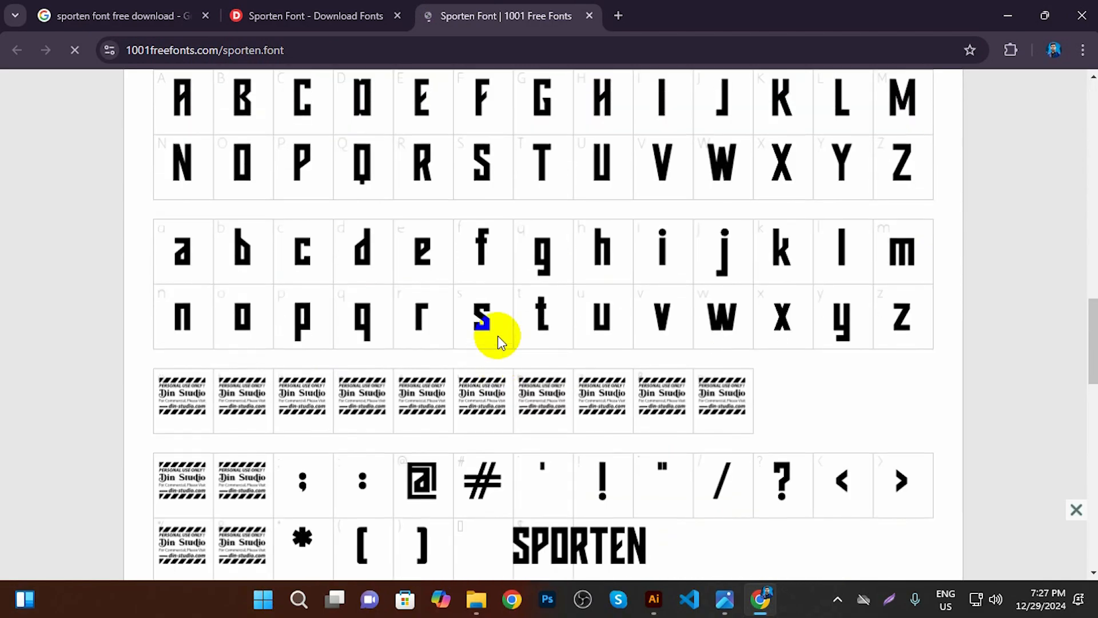
pyautogui.scroll(-6, 497, 335)
pyautogui.scroll(-10, 498, 339)
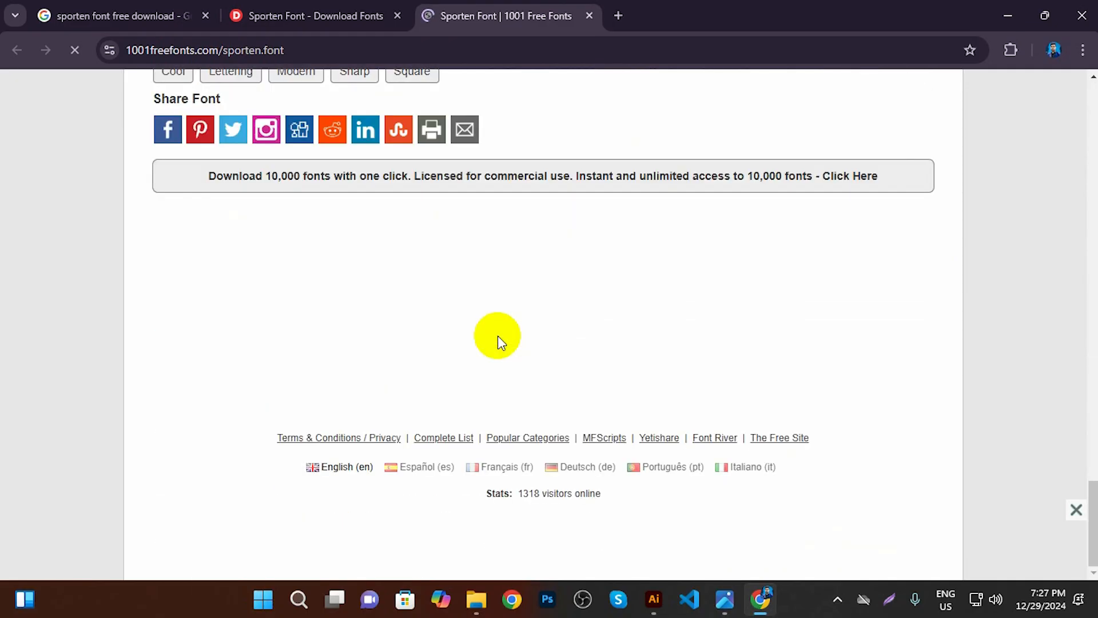
pyautogui.scroll(7, 498, 339)
pyautogui.scroll(20, 498, 335)
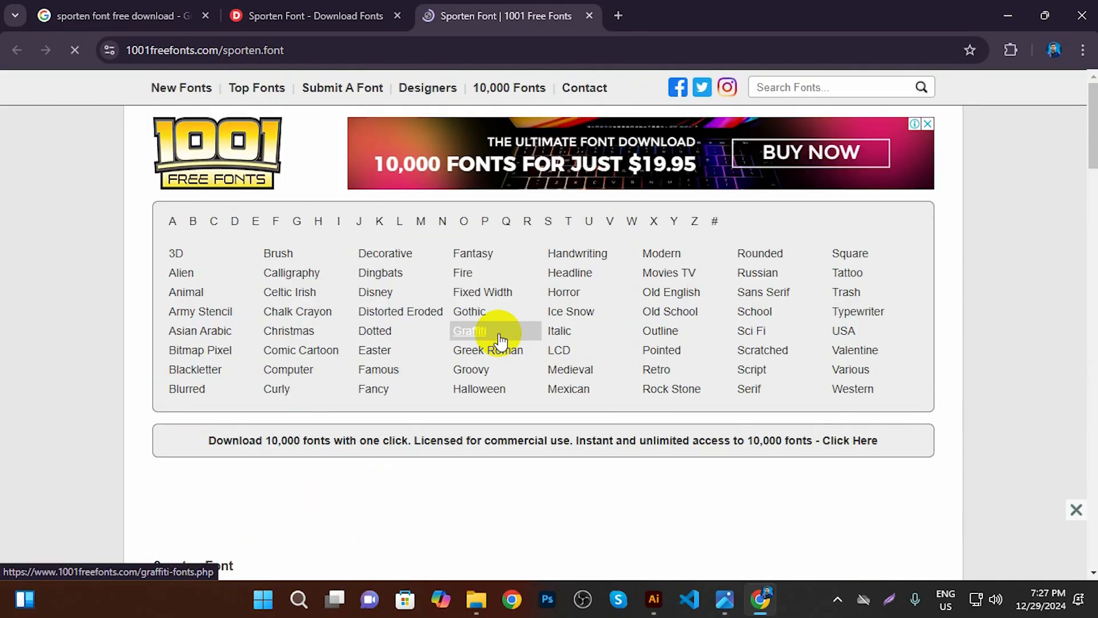
# Return to the downloadfonts.io page, dismiss the ad, and check the Sporten character set and license details
pyautogui.click(367, 15)
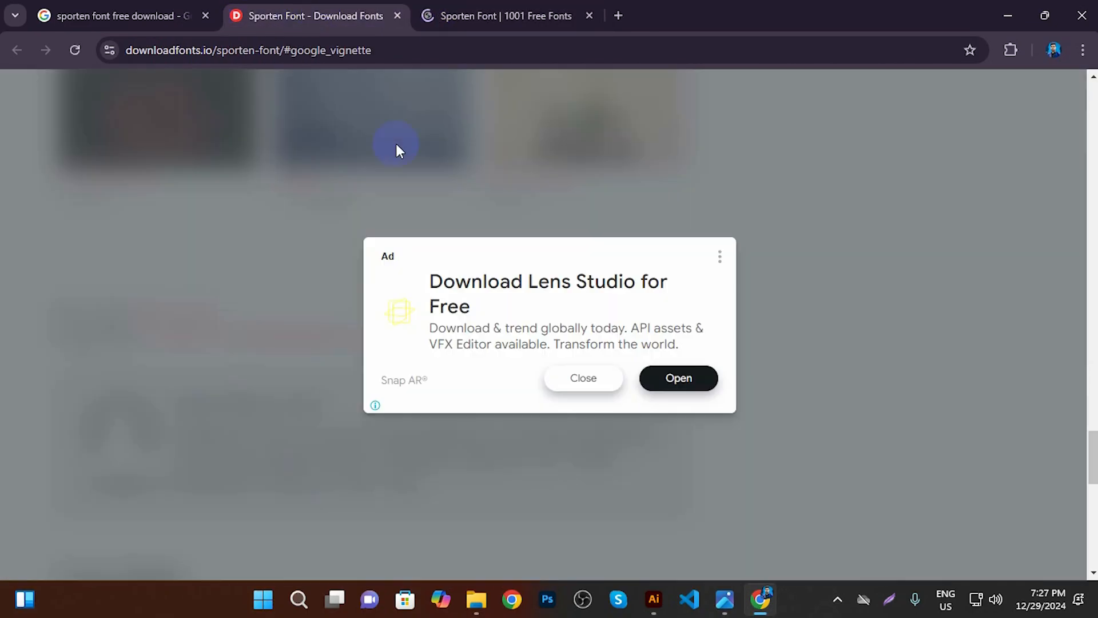
pyautogui.click(574, 376)
pyautogui.scroll(-10, 543, 366)
pyautogui.scroll(18, 544, 366)
pyautogui.scroll(20, 542, 369)
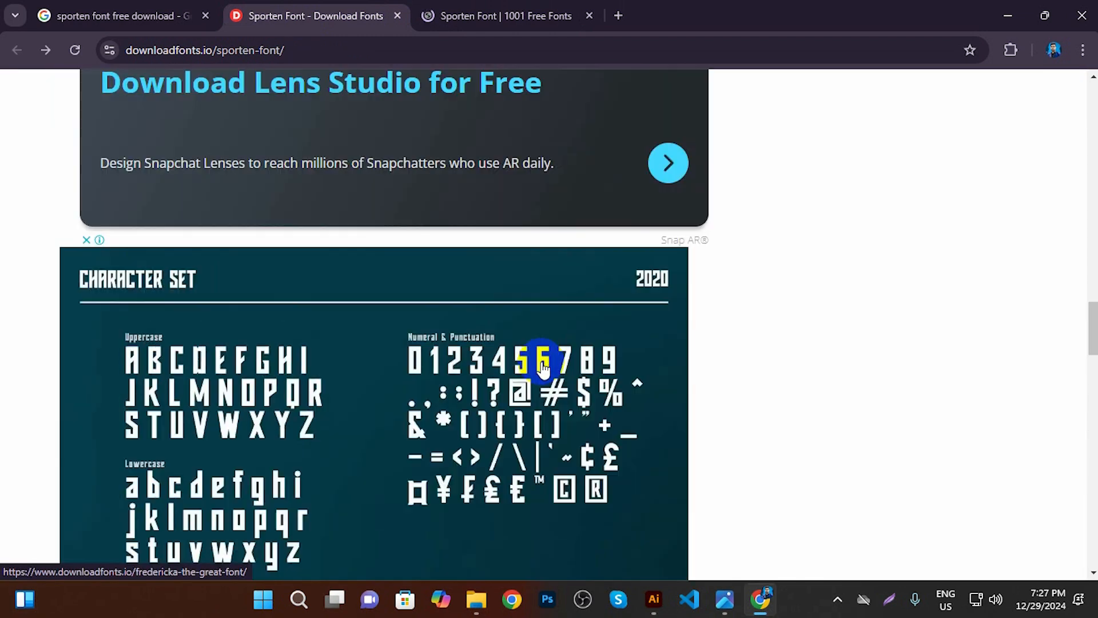
pyautogui.scroll(8, 542, 362)
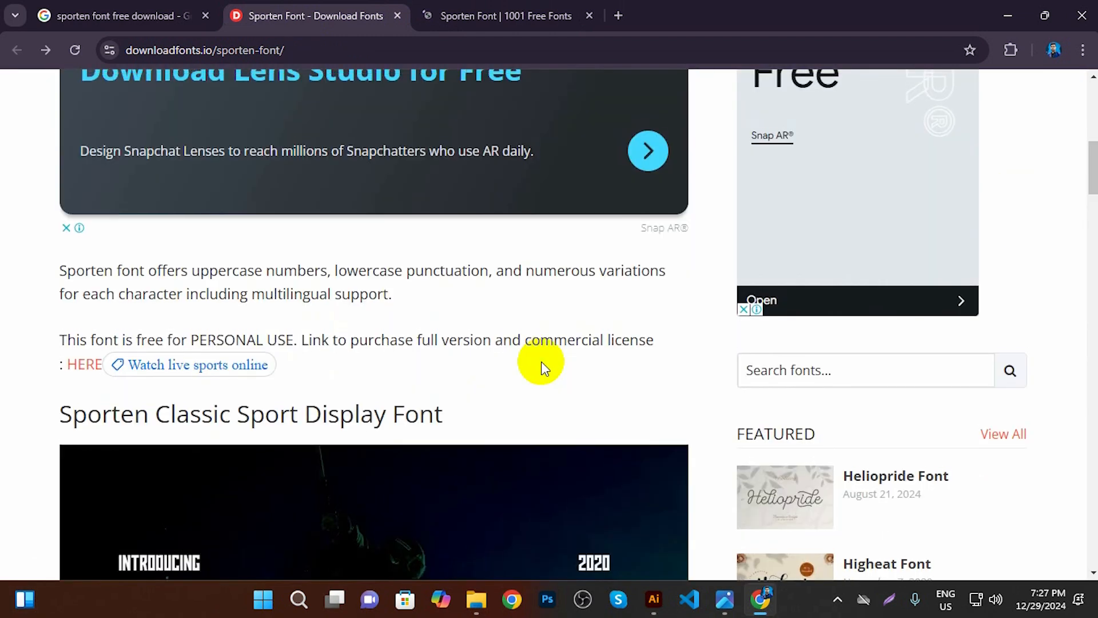
pyautogui.scroll(-7, 541, 362)
pyautogui.scroll(-5, 543, 369)
pyautogui.moveTo(1092, 245); pyautogui.dragTo(1086, 520)
pyautogui.moveTo(1091, 433); pyautogui.dragTo(1090, 376)
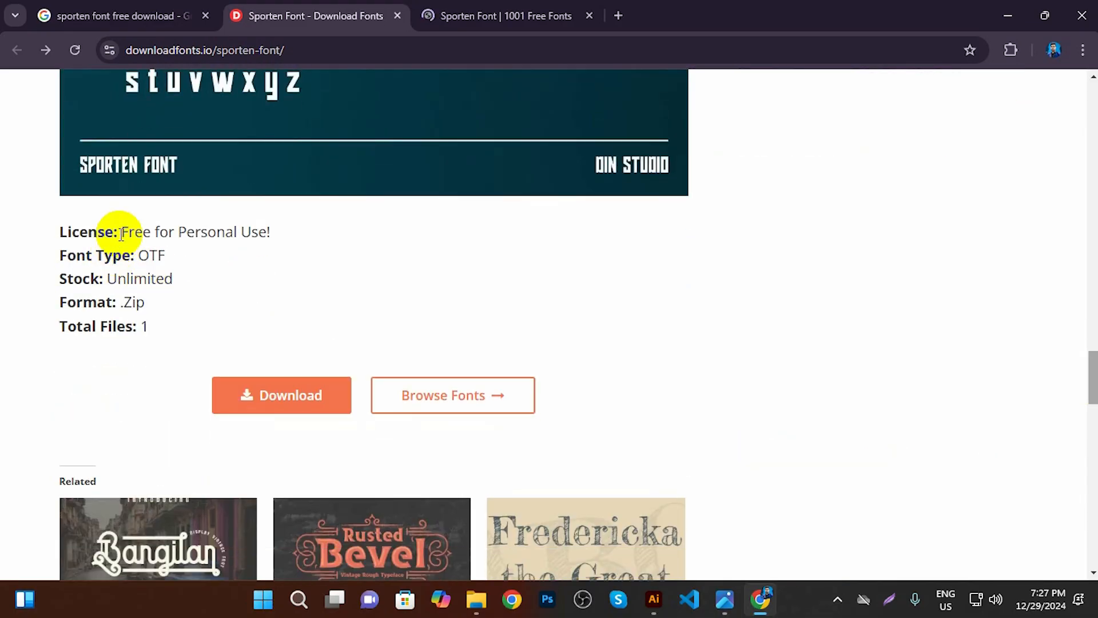
pyautogui.moveTo(120, 231); pyautogui.dragTo(313, 237)
# Check the license, download options and designer's note for Sporten on 1001 Free Fonts
pyautogui.click(514, 15)
pyautogui.scroll(-3, 545, 452)
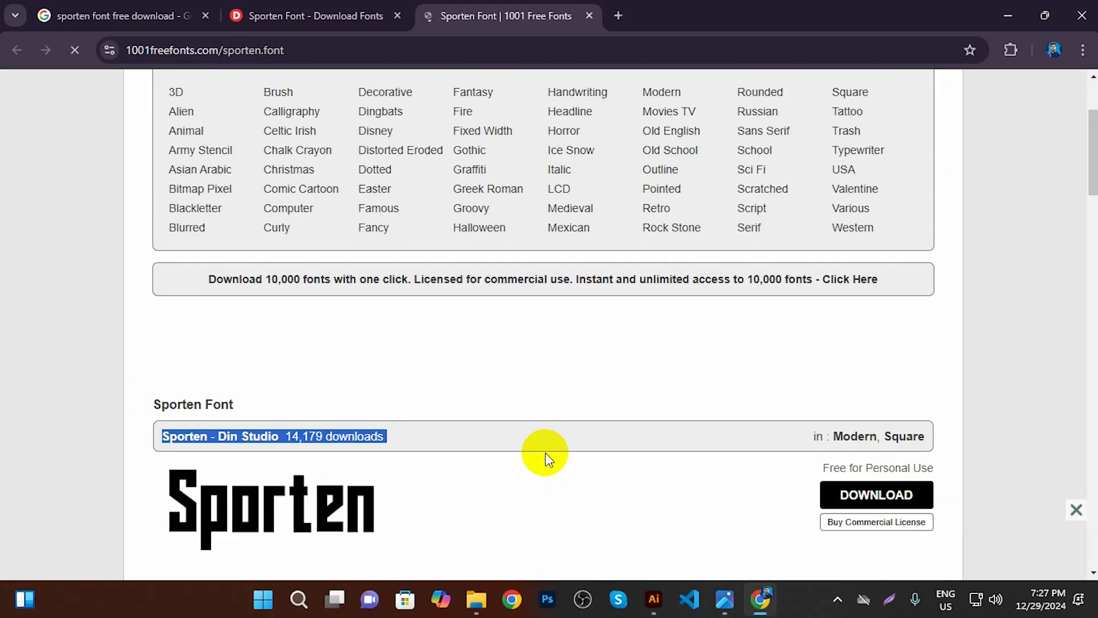
pyautogui.scroll(-5, 544, 451)
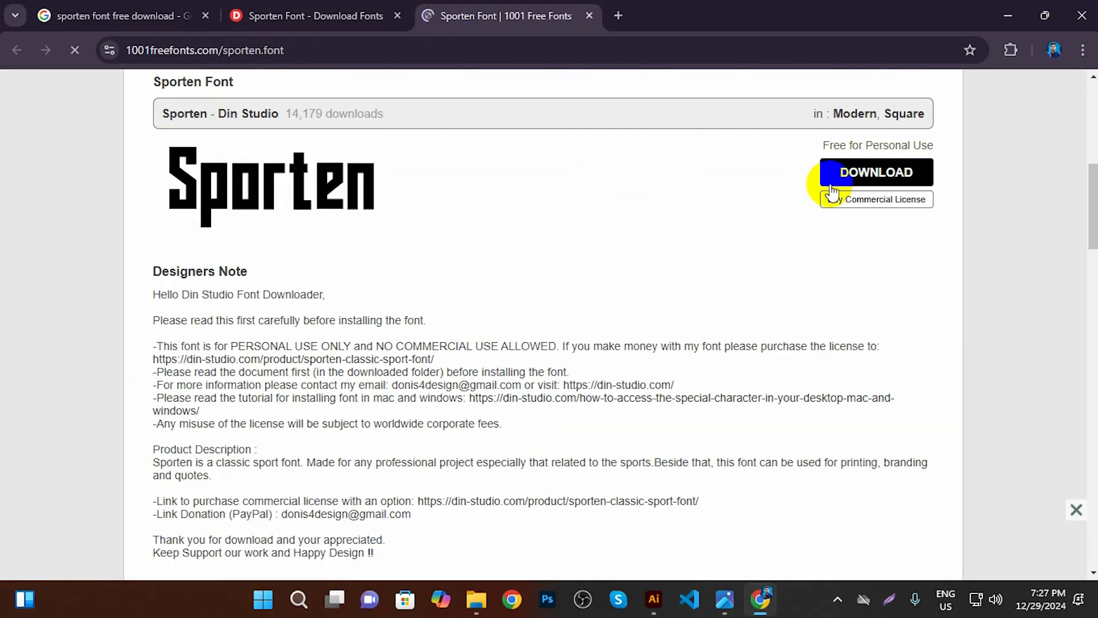
pyautogui.moveTo(972, 140); pyautogui.dragTo(1038, 206)
pyautogui.click(566, 483)
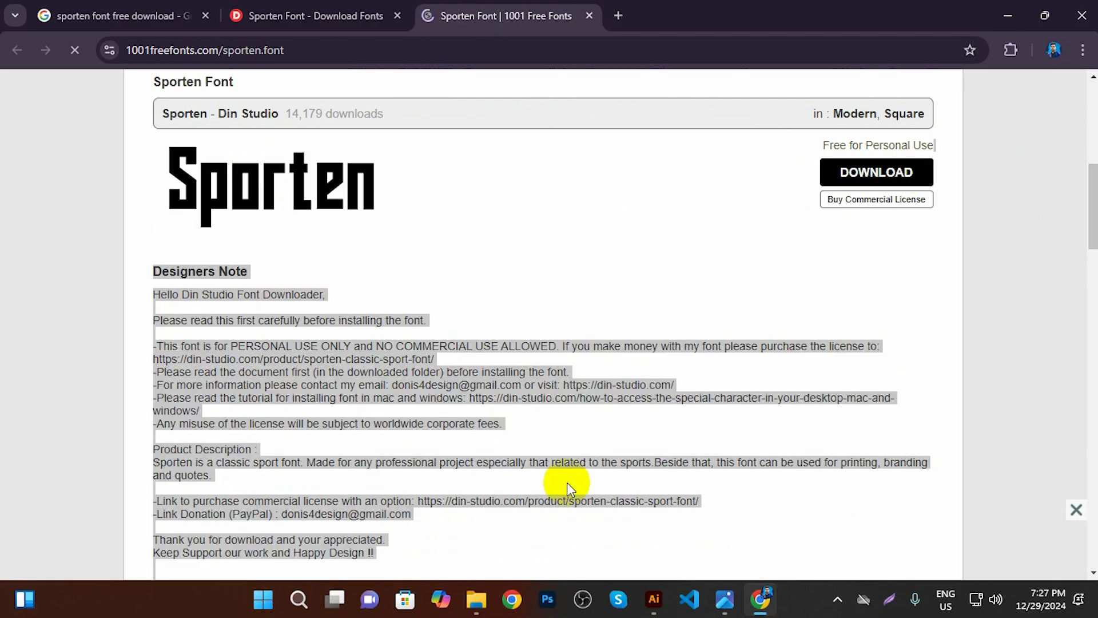
pyautogui.scroll(-15, 563, 497)
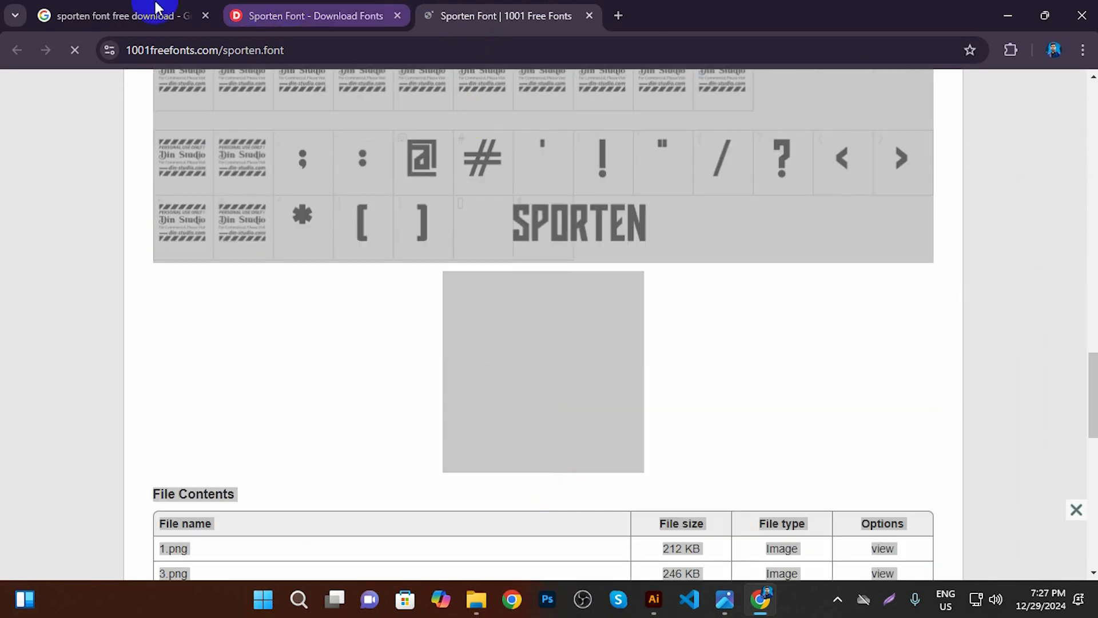
# Open the befonts.com, freefonts.co, dafontfree.io and Din Studio search results for Sporten in new tabs
pyautogui.click(131, 16)
pyautogui.scroll(-3, 354, 356)
pyautogui.middleClick(153, 172)
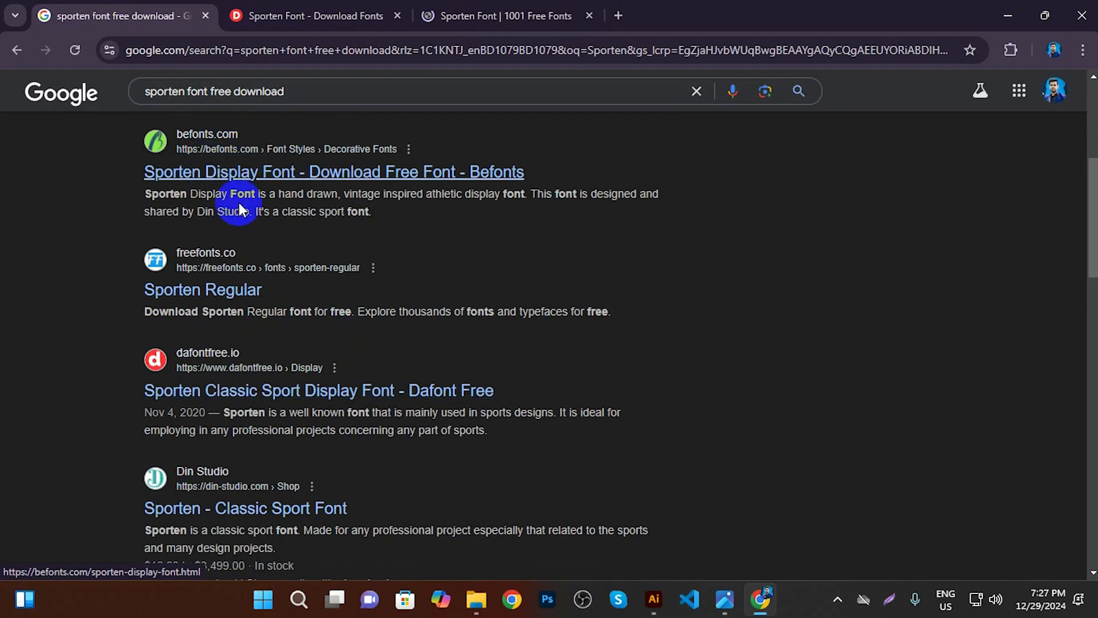
pyautogui.middleClick(216, 291)
pyautogui.scroll(-3, 266, 446)
pyautogui.middleClick(232, 234)
pyautogui.middleClick(240, 350)
# Revisit the downloadfonts.io page and check the file contents and font details on 1001 Free Fonts
pyautogui.click(224, 7)
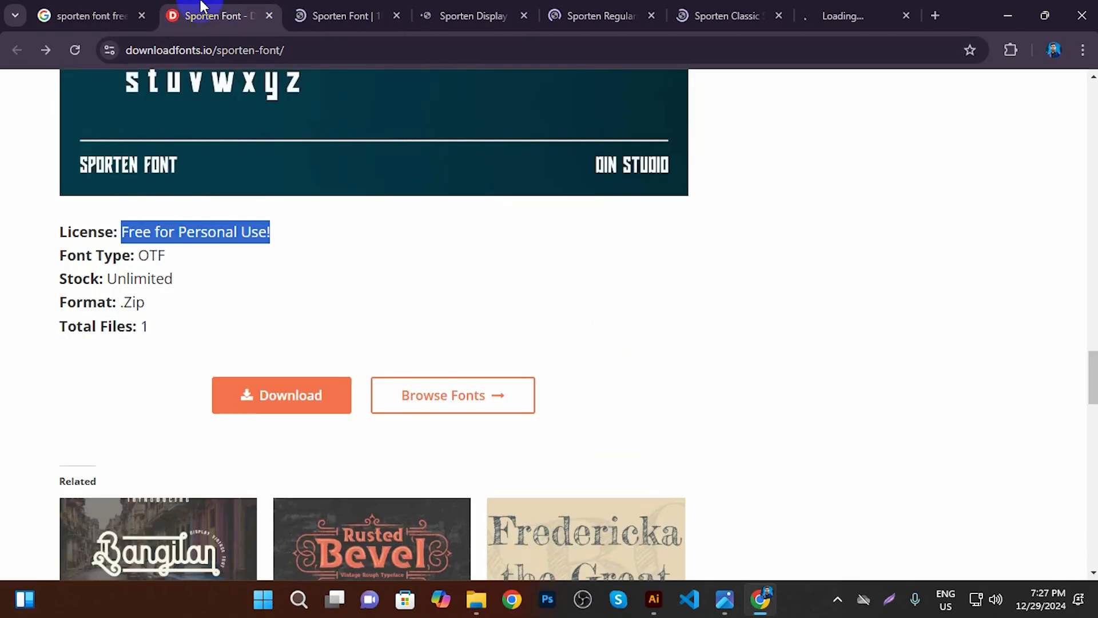
pyautogui.click(316, 6)
pyautogui.scroll(-5, 659, 360)
# Examine the befonts.com Sporten Display Font page for its description, license, download option and sample text
pyautogui.click(473, 6)
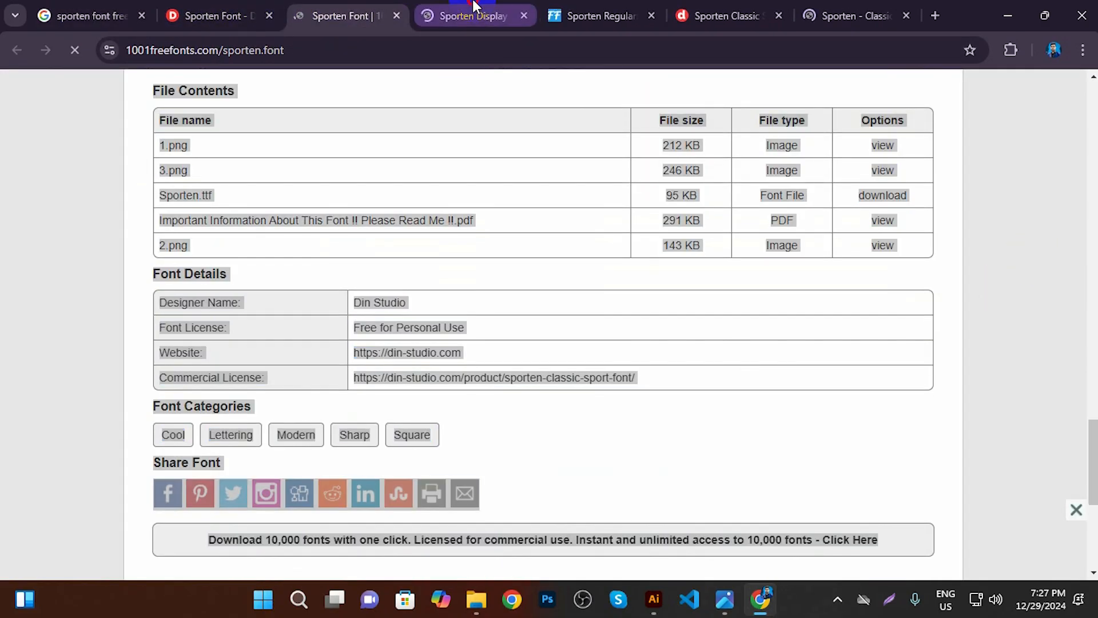
pyautogui.scroll(-10, 545, 366)
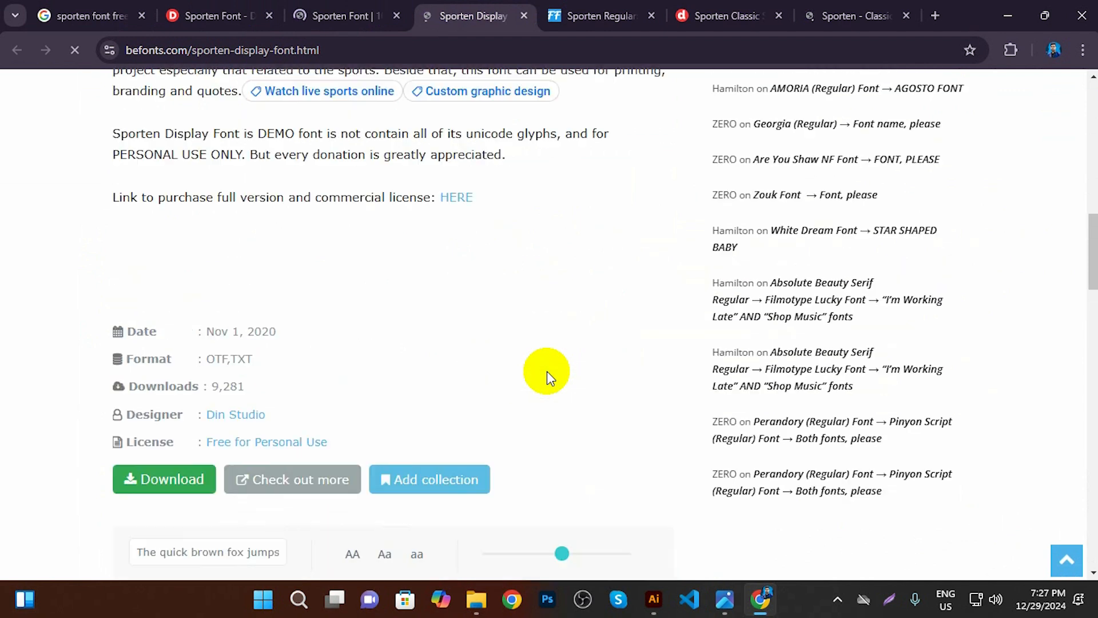
pyautogui.scroll(4, 547, 369)
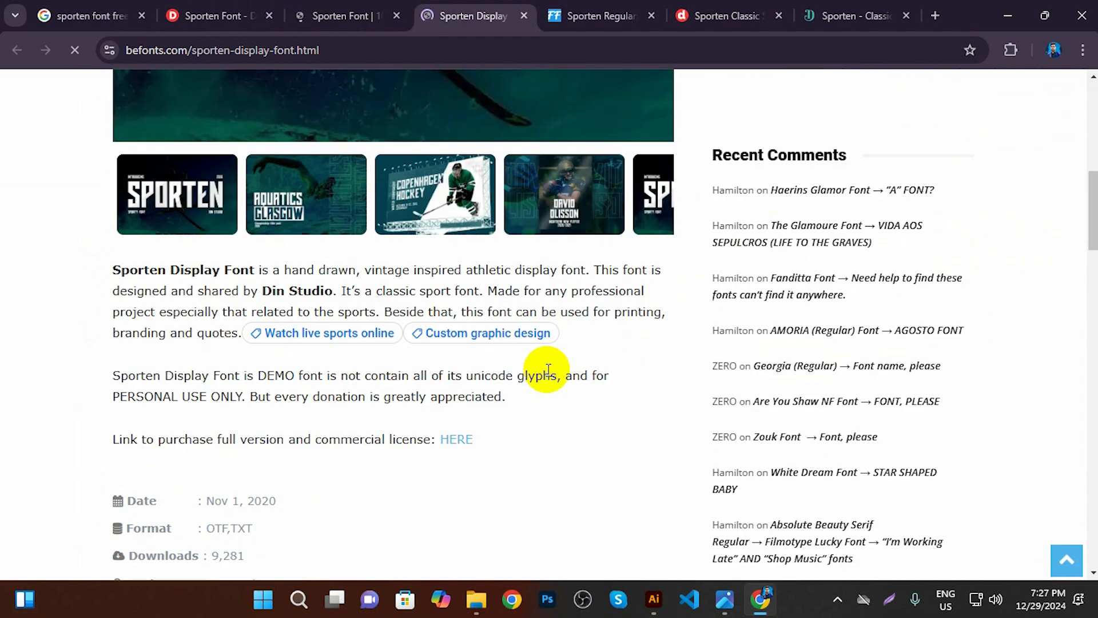
pyautogui.scroll(-15, 548, 369)
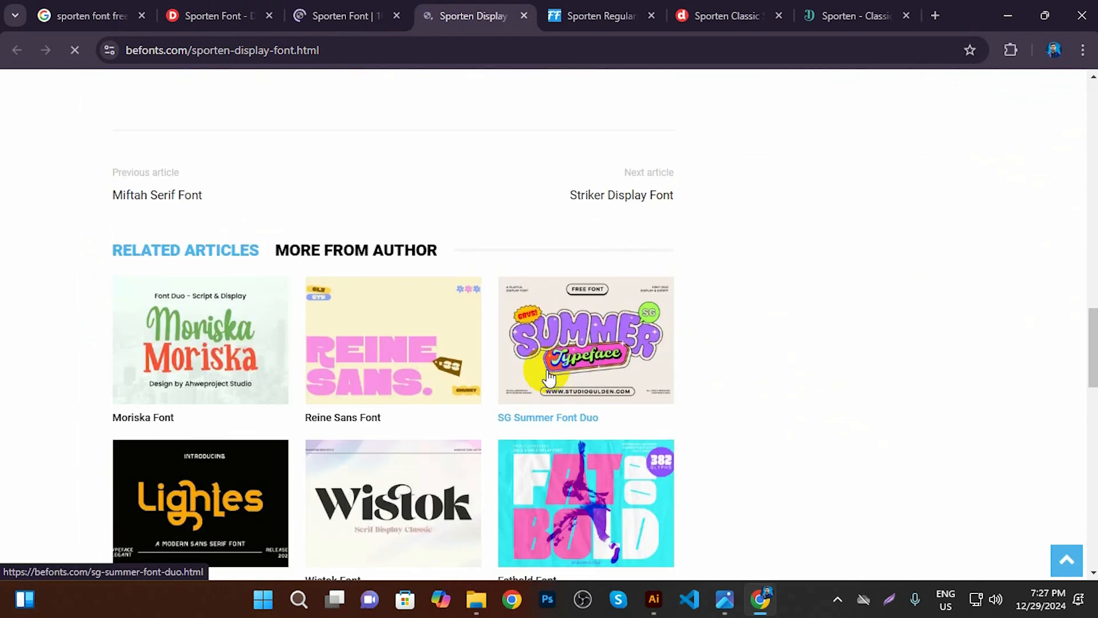
pyautogui.scroll(4, 548, 372)
pyautogui.scroll(1, 548, 372)
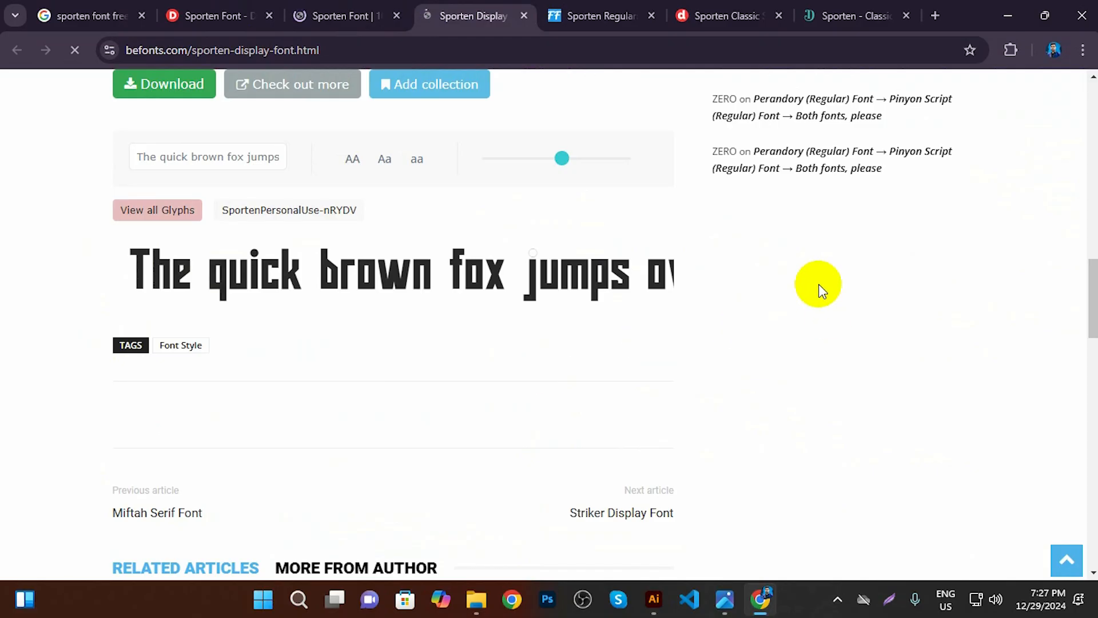
pyautogui.scroll(-3, 381, 240)
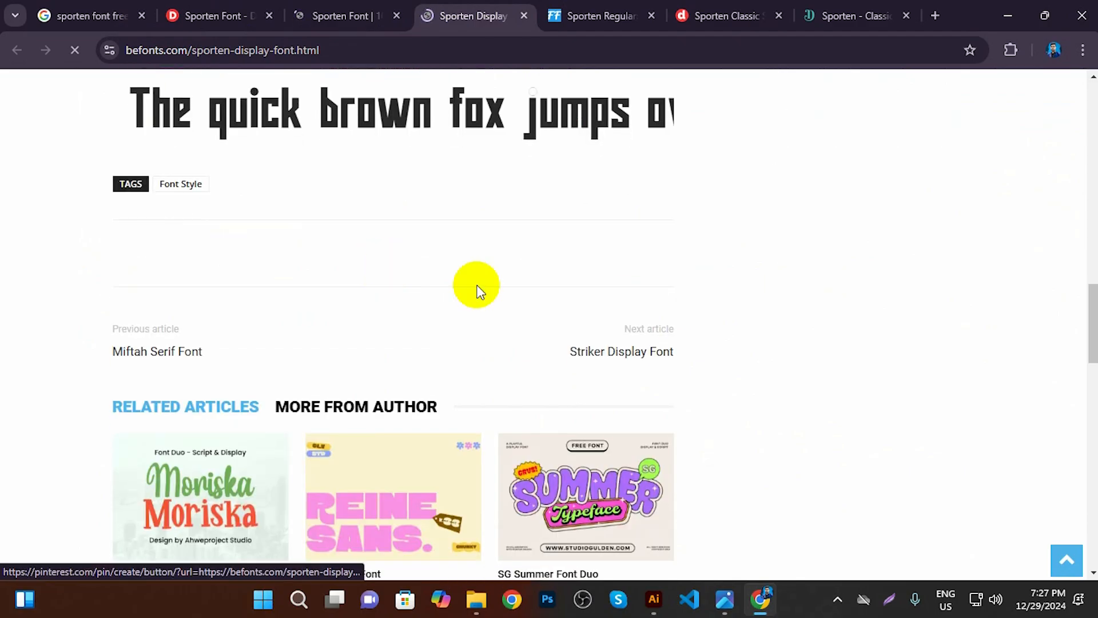
pyautogui.scroll(6, 674, 357)
pyautogui.scroll(10, 664, 352)
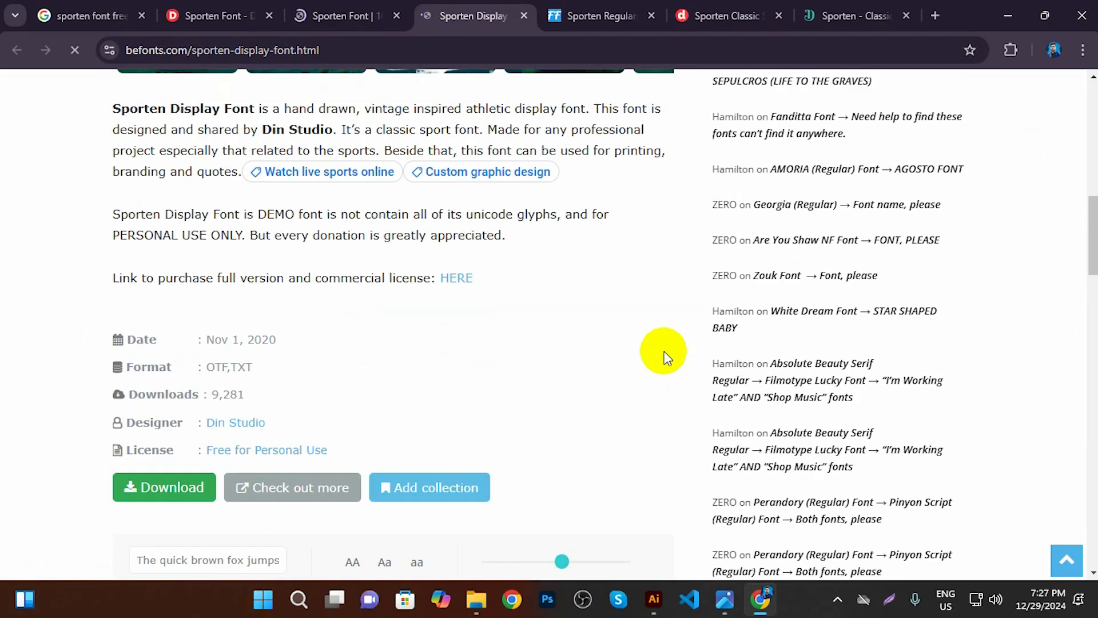
pyautogui.scroll(-7, 665, 353)
pyautogui.scroll(-5, 665, 354)
pyautogui.scroll(1, 664, 355)
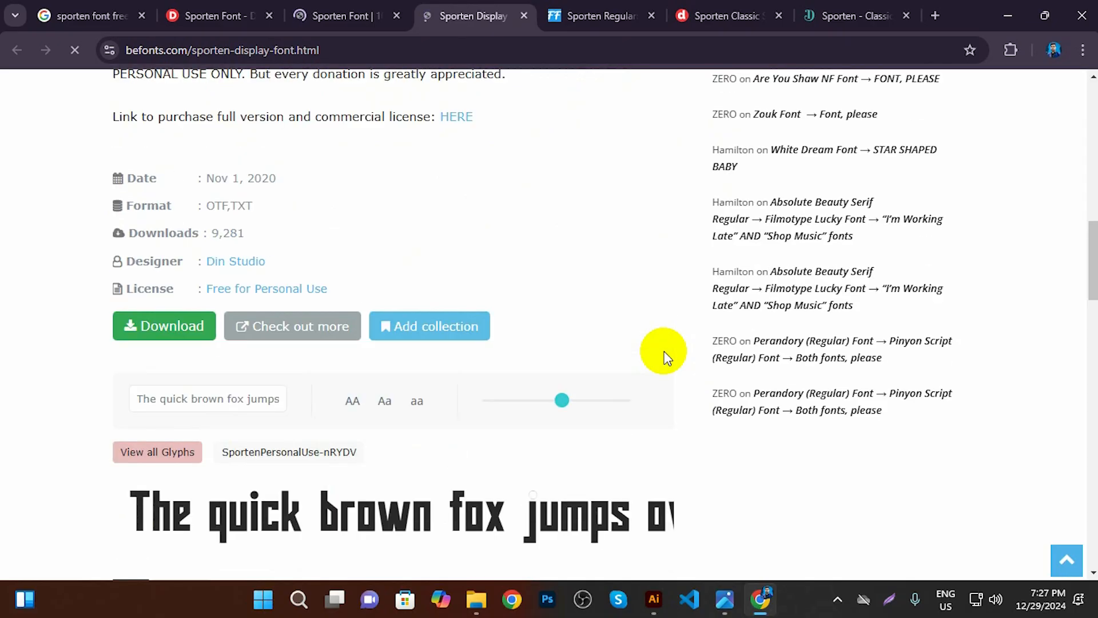
pyautogui.scroll(-6, 665, 356)
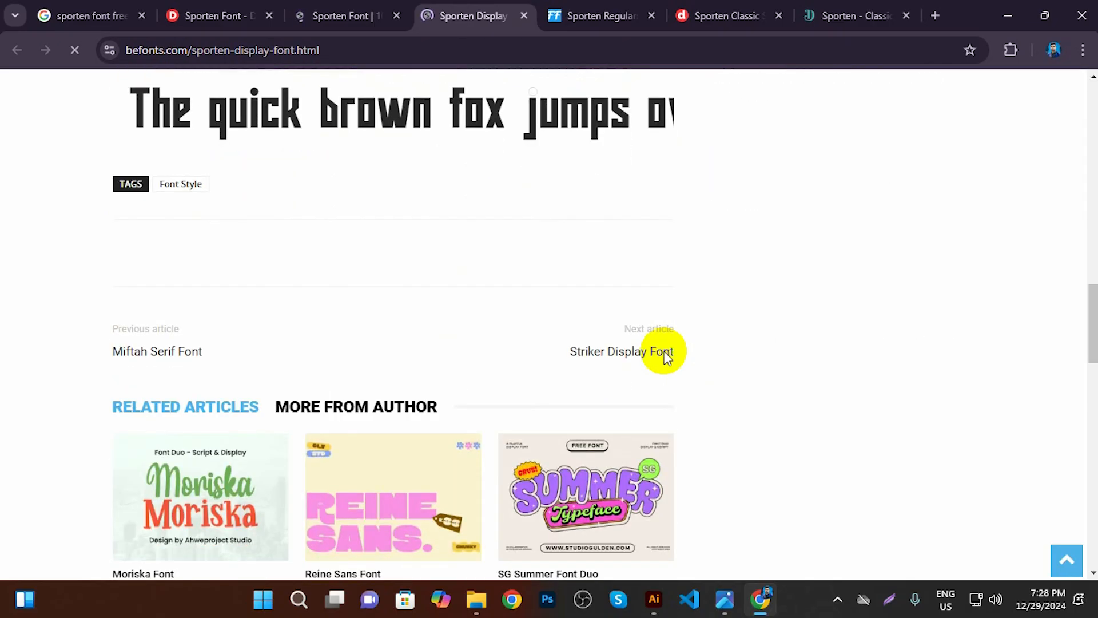
# Test Sporten's numerals on befonts.com by adding 03 to the preview text
pyautogui.scroll(5, 665, 355)
pyautogui.scroll(-2, 665, 356)
pyautogui.scroll(1, 667, 360)
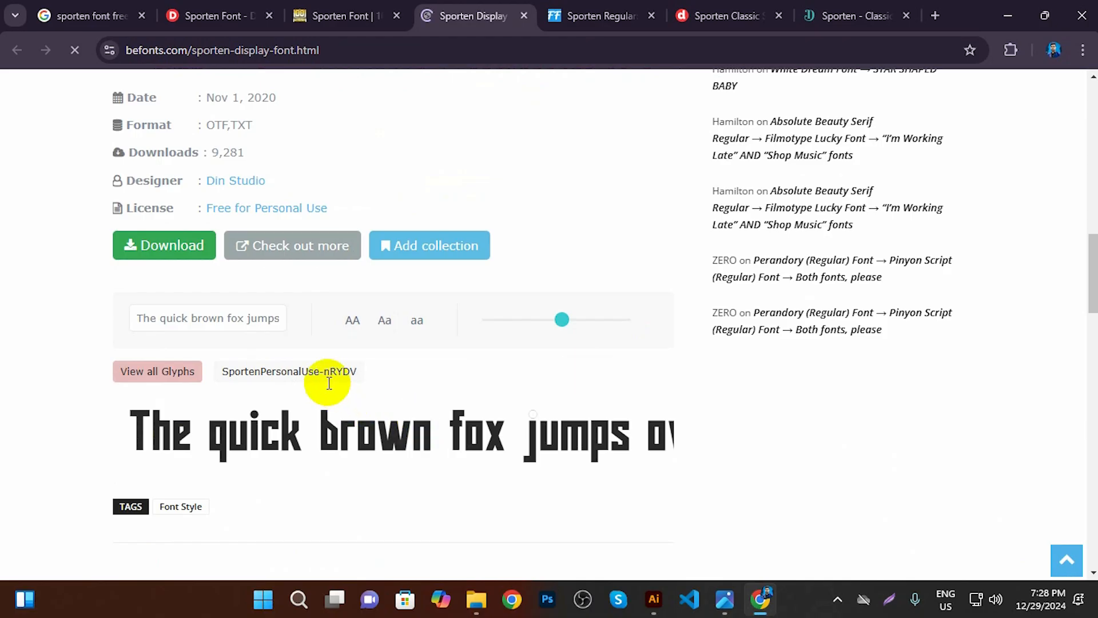
pyautogui.click(245, 319)
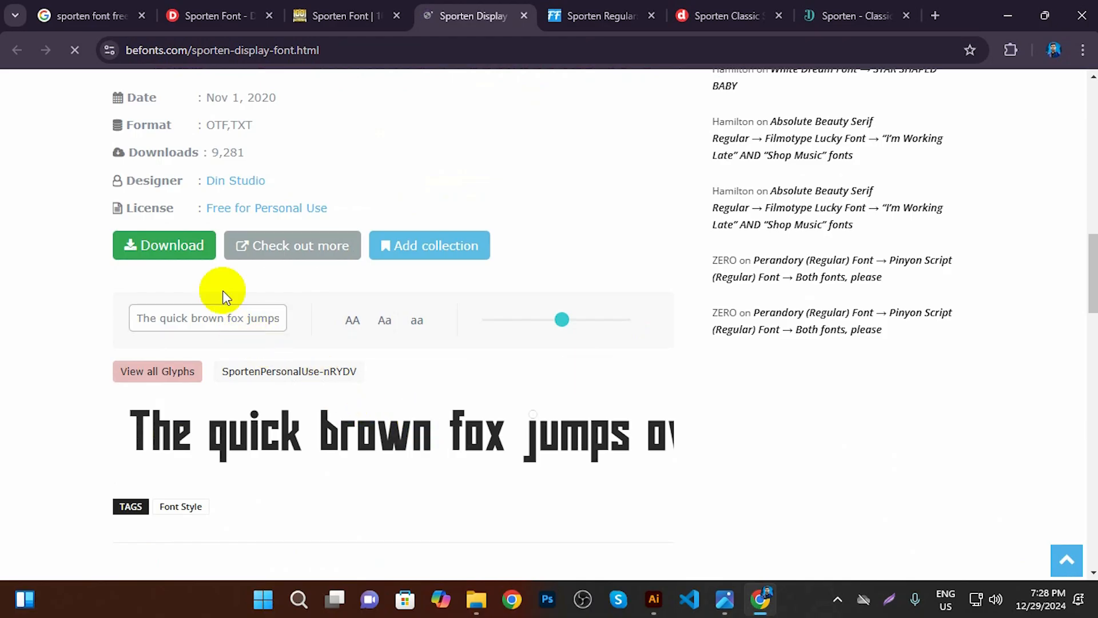
pyautogui.write('03')
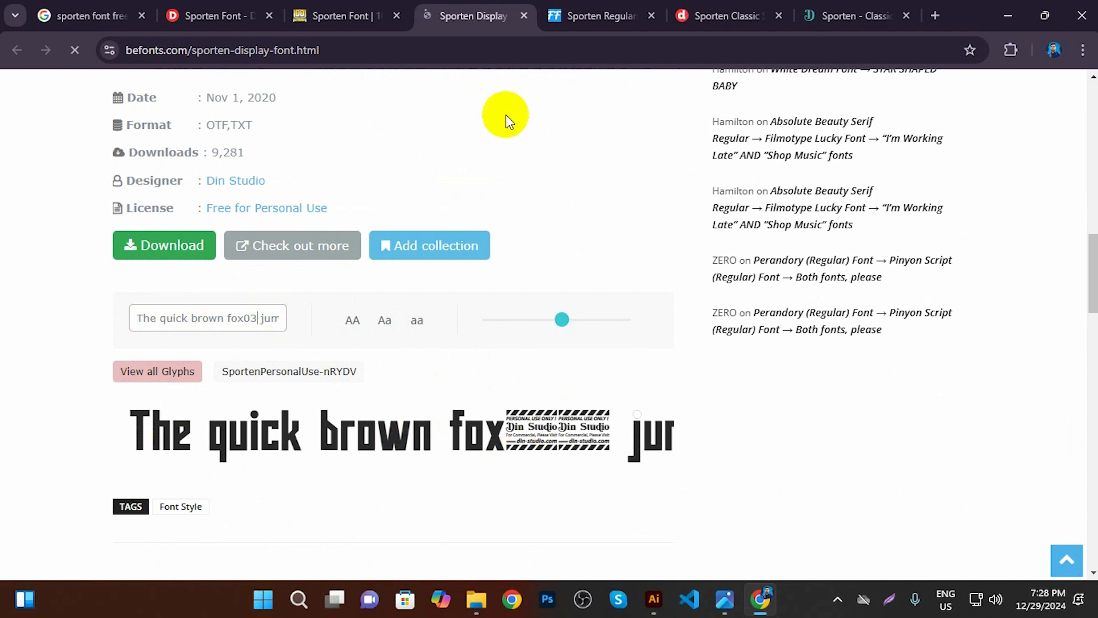
# Preview the number 03 in Sporten Regular on the freefonts.co page
pyautogui.click(584, 14)
pyautogui.scroll(-6, 582, 308)
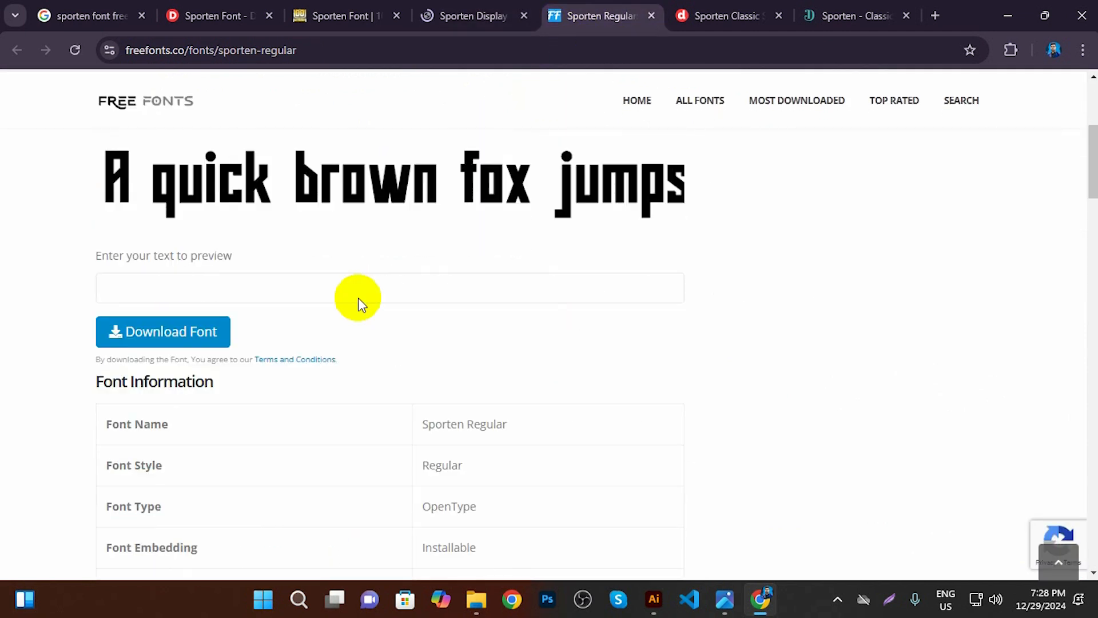
pyautogui.click(310, 264)
pyautogui.write('0')
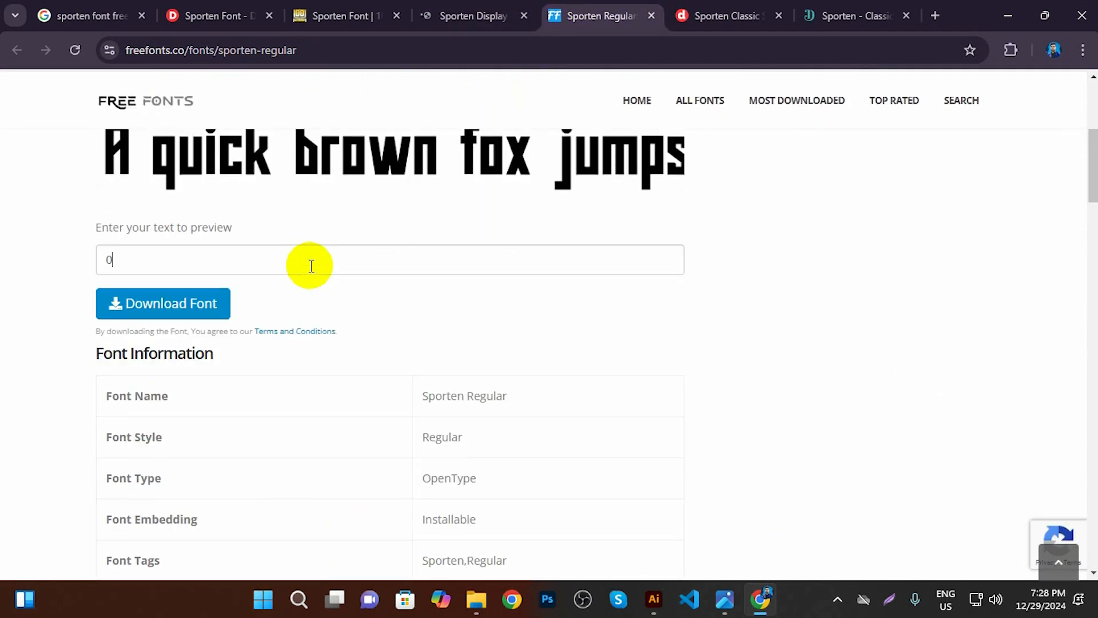
pyautogui.write('3')
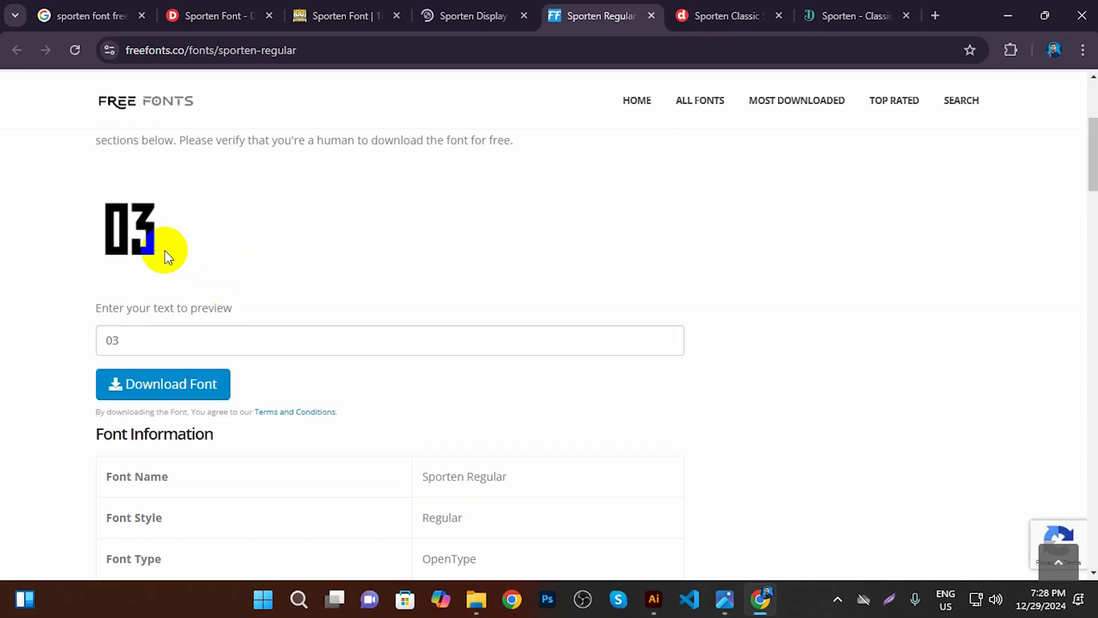
pyautogui.scroll(2, 172, 286)
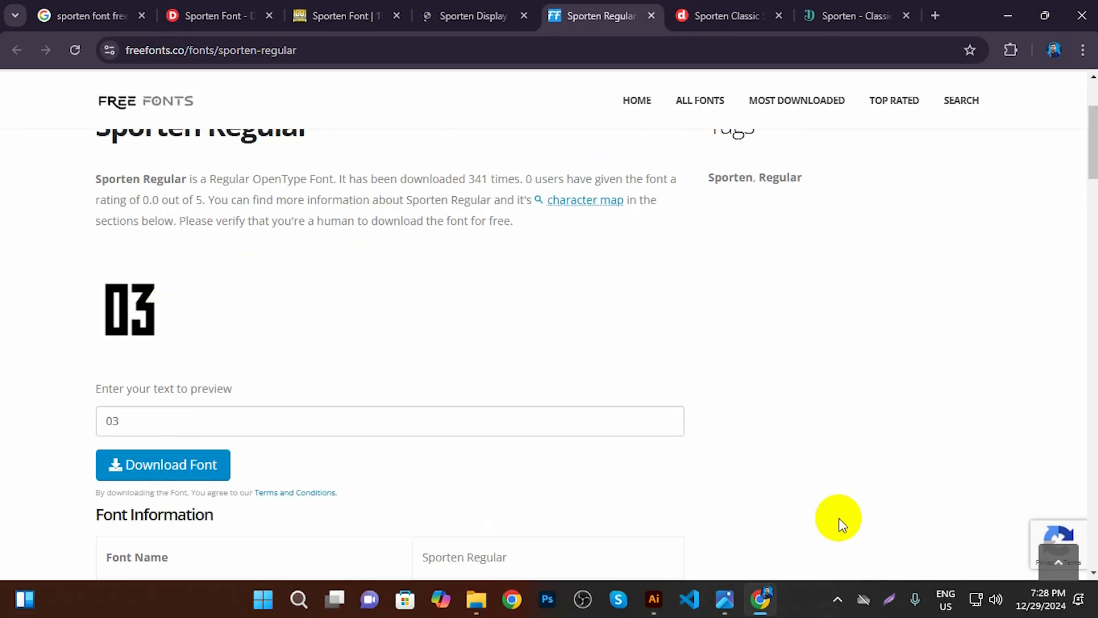
# Capture the 03 preview from the font page to the clipboard and paste it into the Illustrator jersey document
pyautogui.click(865, 598)
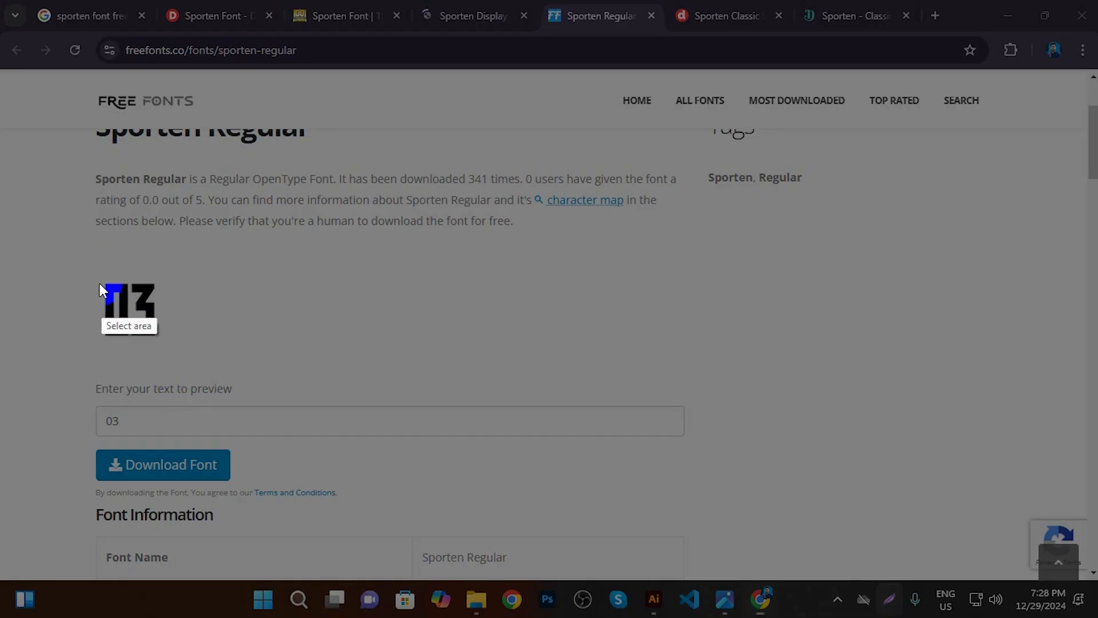
pyautogui.moveTo(90, 270); pyautogui.dragTo(172, 360)
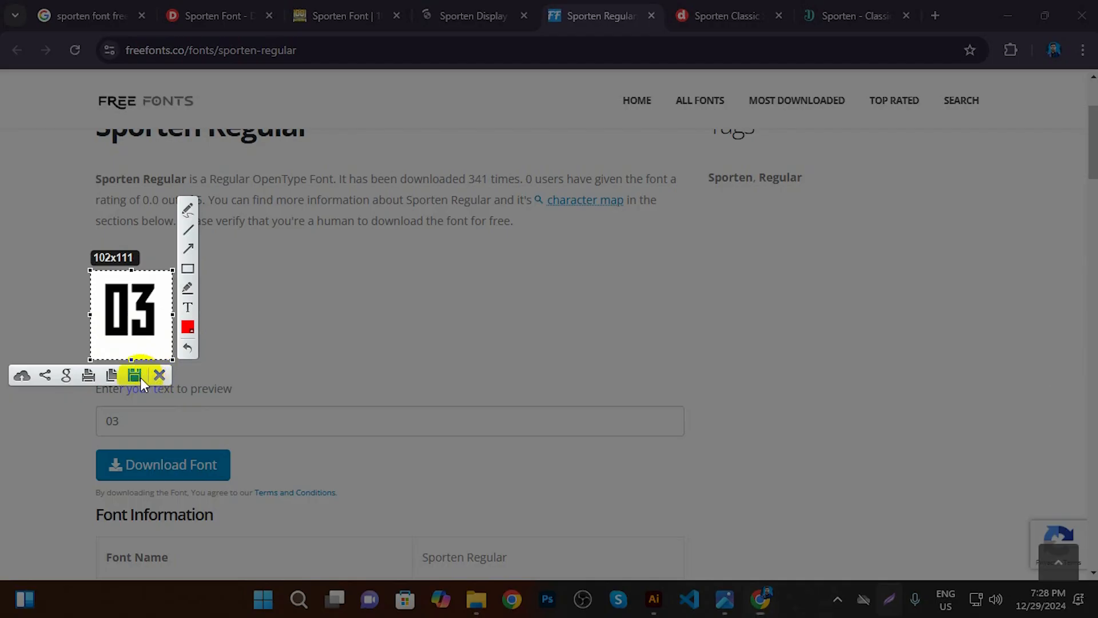
pyautogui.click(112, 374)
pyautogui.click(664, 609)
pyautogui.hotkey('ctrl', 'v')
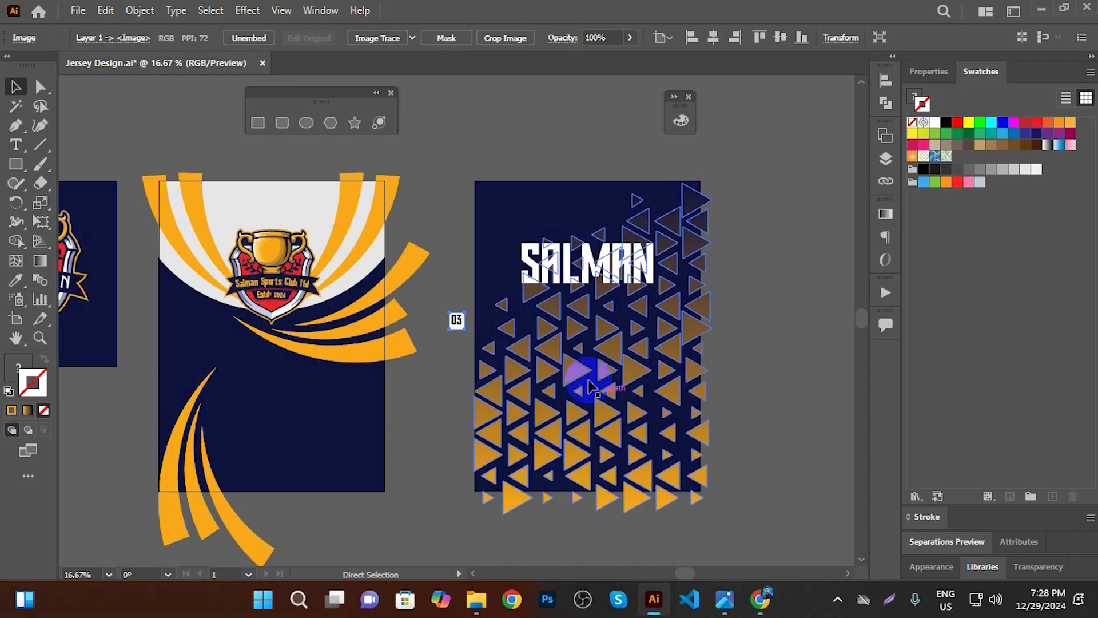
# Enlarge the pasted 03 image to roughly half the jersey back's height and move it beside the back artwork
pyautogui.moveTo(464, 313); pyautogui.dragTo(537, 247)
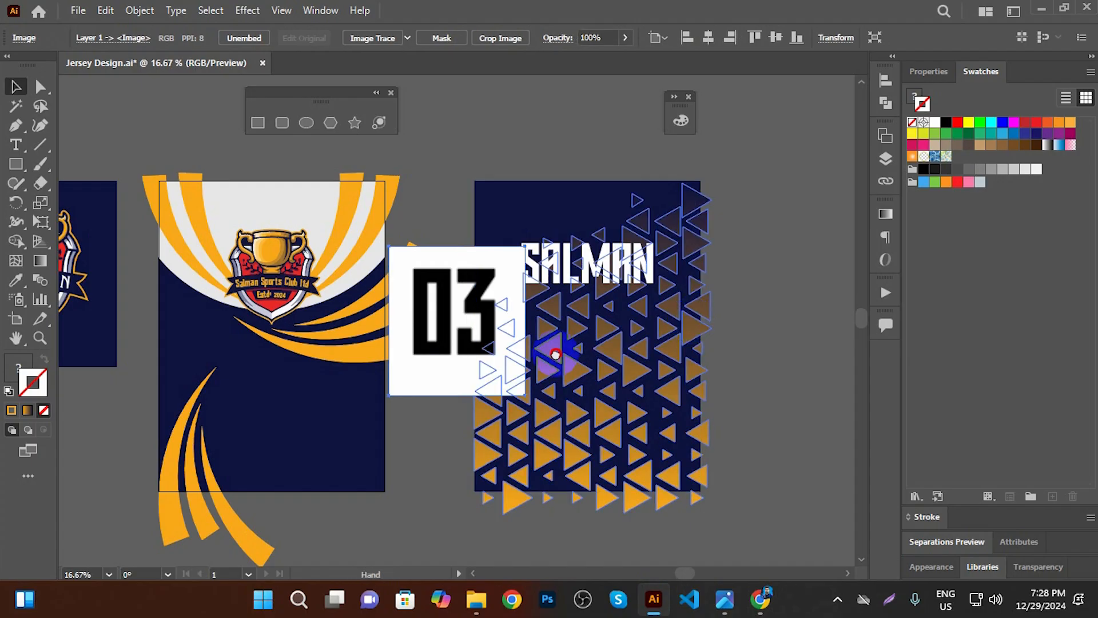
pyautogui.moveTo(558, 354); pyautogui.dragTo(338, 393)
pyautogui.moveTo(211, 362); pyautogui.dragTo(578, 242)
# Try tracing the 03 image with the default Image Trace settings, inspect the digit edges and undo the trace
pyautogui.click(372, 37)
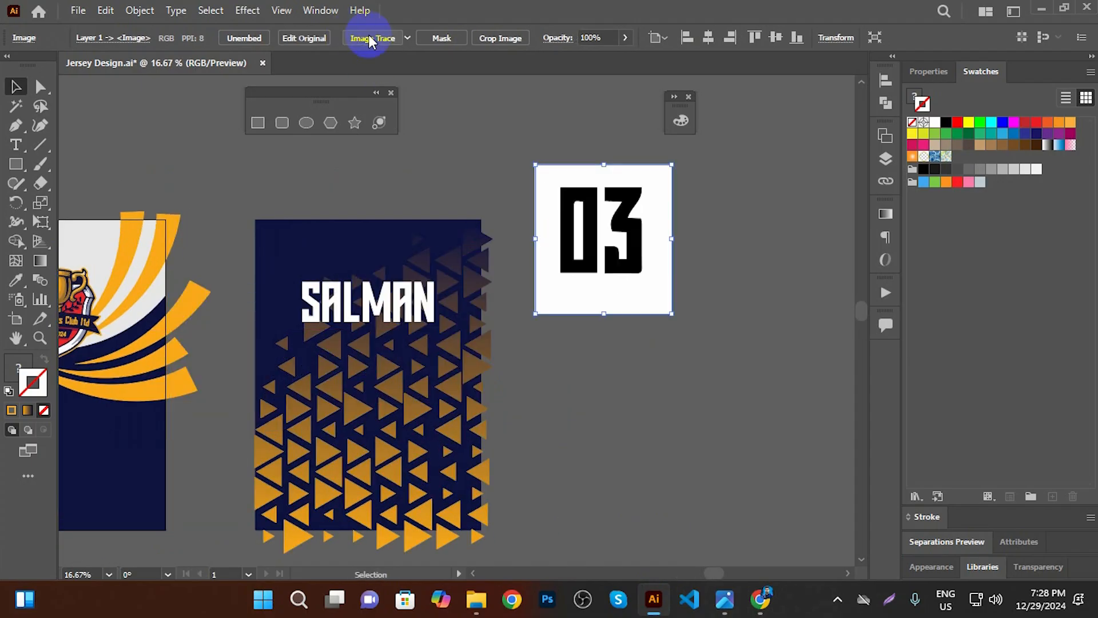
pyautogui.scroll(4, 611, 207)
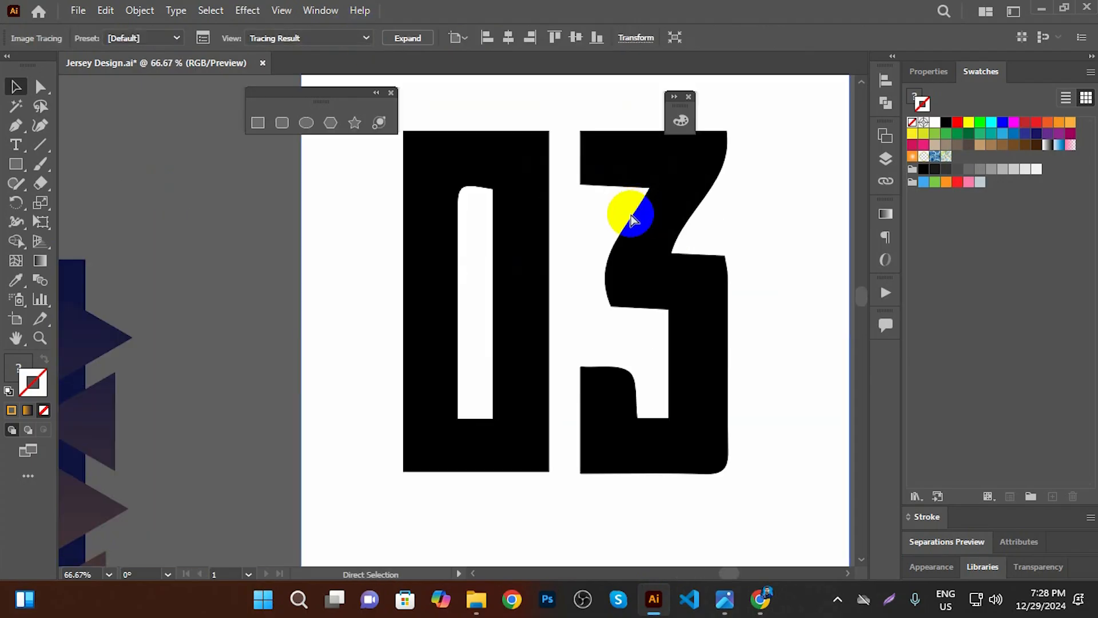
pyautogui.hotkey('ctrl', 'z')
pyautogui.moveTo(624, 257); pyautogui.dragTo(544, 273)
pyautogui.scroll(-2, 369, 232)
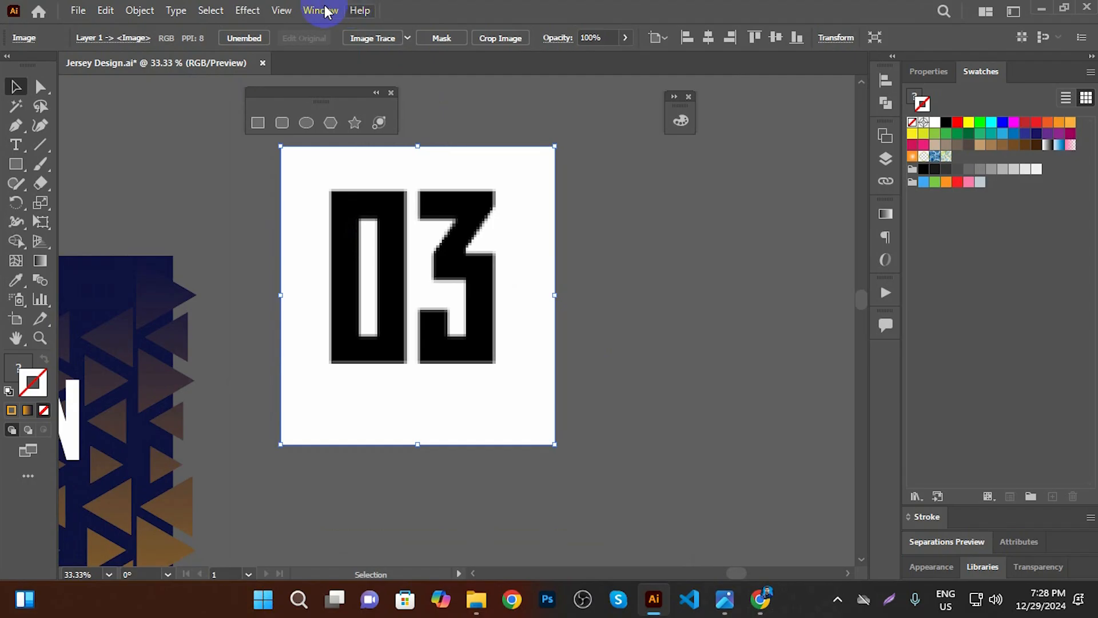
# Trace the 03 image in black and white with preview enabled and a threshold of 156
pyautogui.click(317, 14)
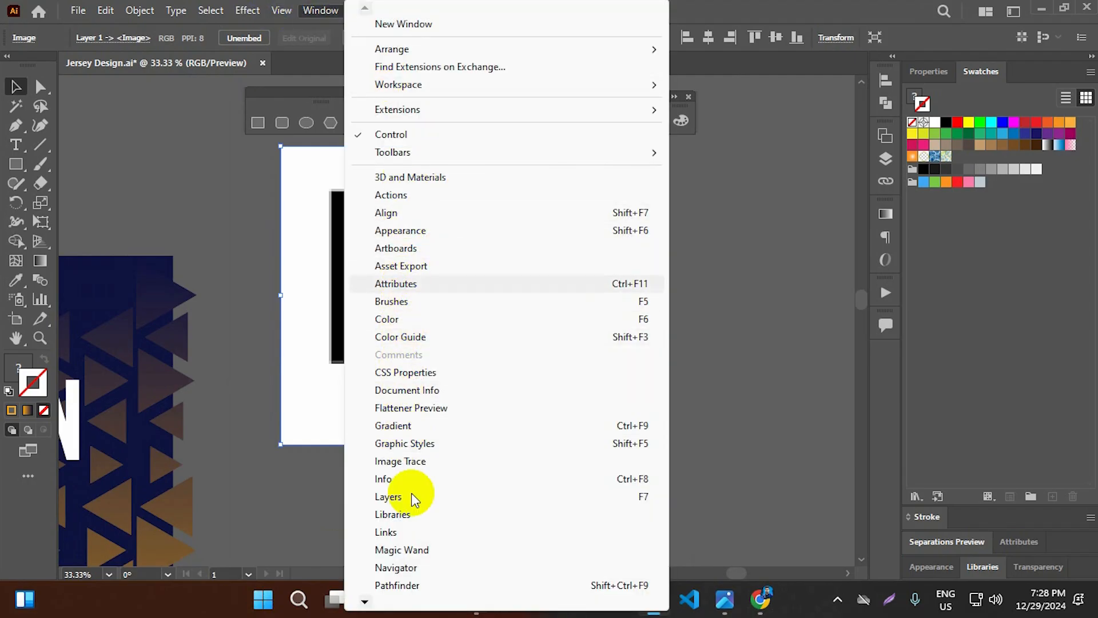
pyautogui.click(407, 462)
pyautogui.click(729, 337)
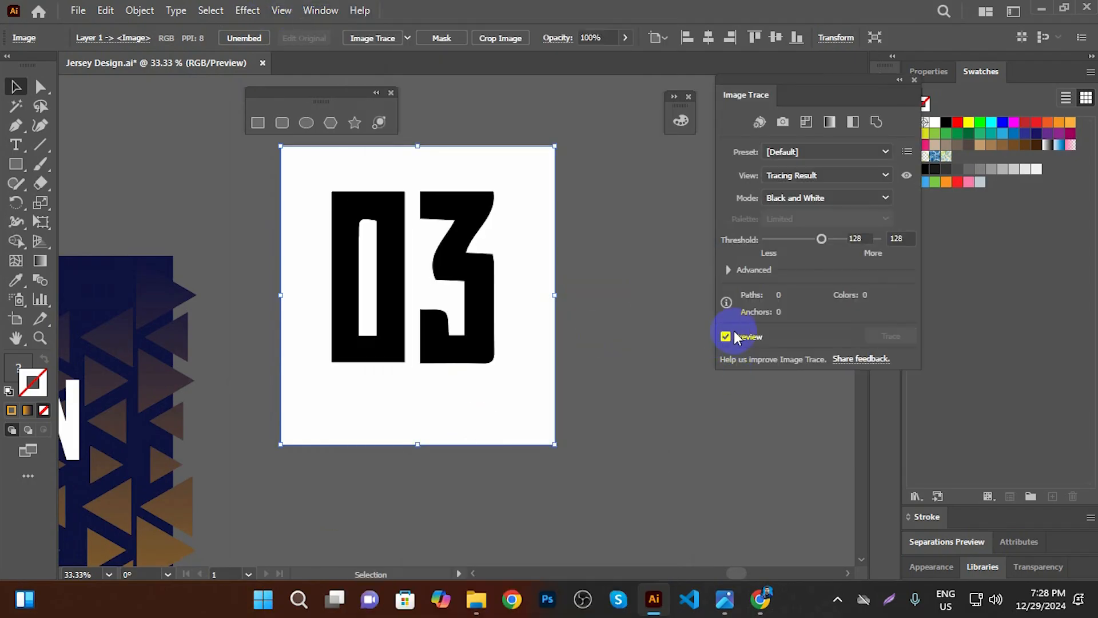
pyautogui.keyDown('ctrl'); pyautogui.click(476, 258); pyautogui.keyUp('ctrl')
pyautogui.moveTo(538, 331); pyautogui.dragTo(583, 419)
pyautogui.moveTo(822, 239)
pyautogui.mouseDown()
pyautogui.moveTo(857, 238)
pyautogui.moveTo(832, 245)
pyautogui.mouseUp()
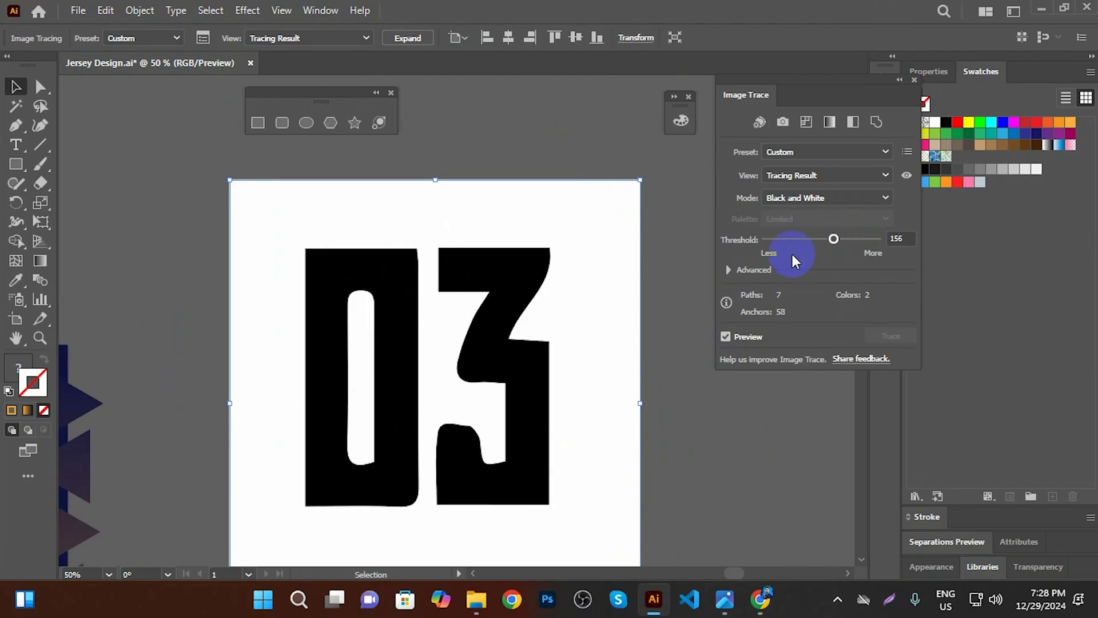
# Raise the Paths value in the advanced trace settings past 71% to sharpen the digit corners
pyautogui.click(729, 270)
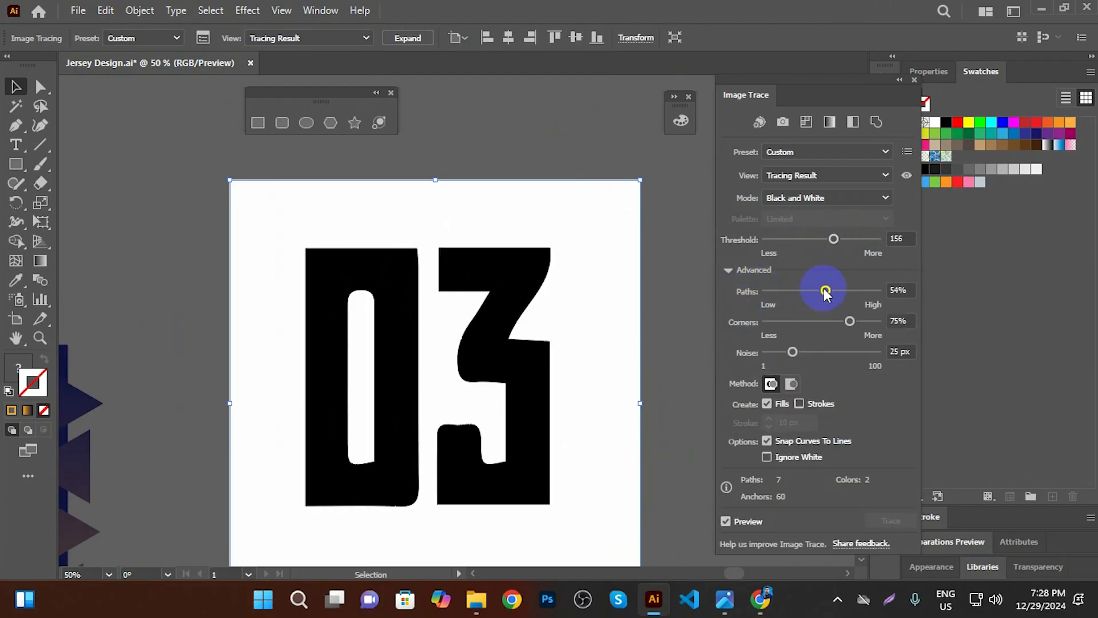
pyautogui.moveTo(824, 291); pyautogui.dragTo(845, 294)
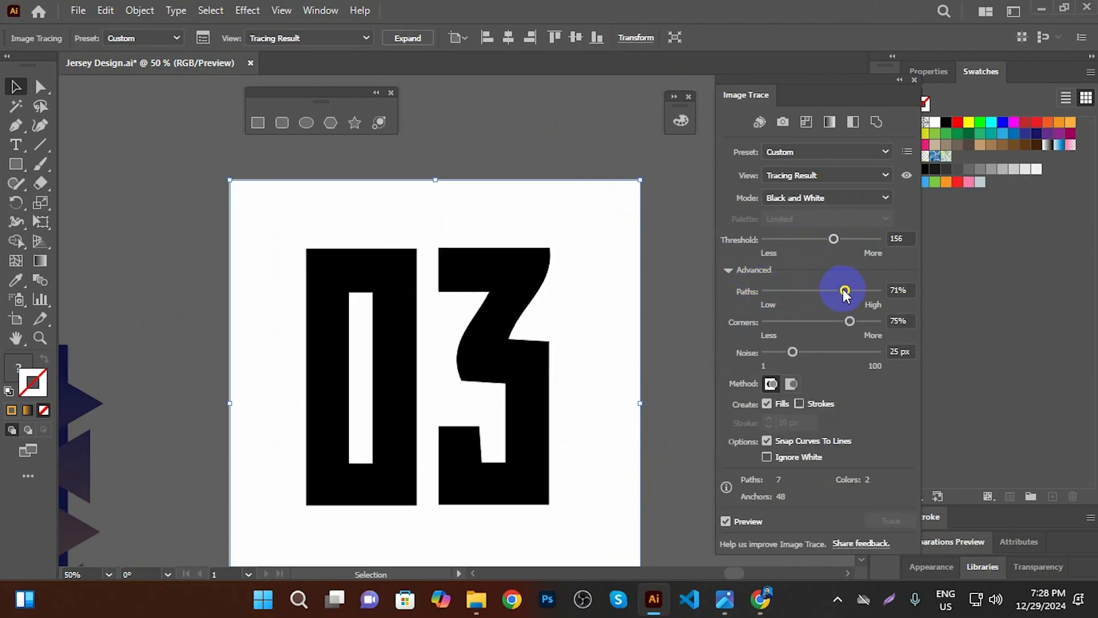
pyautogui.moveTo(849, 292); pyautogui.dragTo(852, 293)
pyautogui.click(595, 131)
pyautogui.scroll(-1, 618, 226)
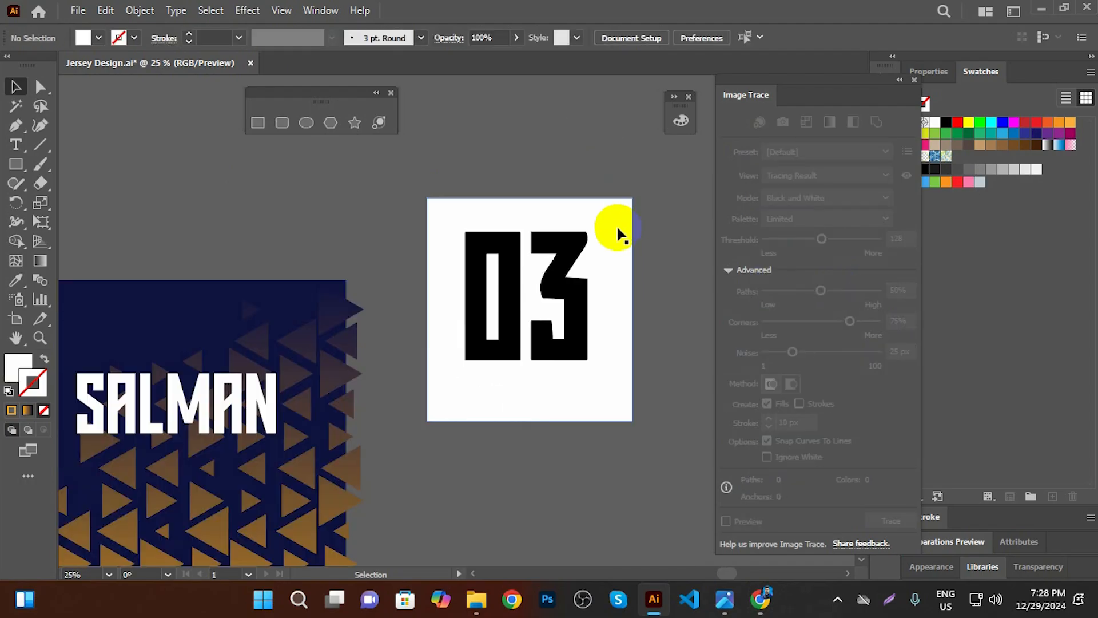
# Expand the traced 03 into vector shapes, ungroup them and delete the white background
pyautogui.click(616, 226)
pyautogui.click(399, 45)
pyautogui.rightClick(578, 229)
pyautogui.click(630, 369)
pyautogui.click(627, 481)
pyautogui.click(620, 395)
pyautogui.press('Delete')
# Delete the white shape inside the 0 and group the digits 0 and 3 together
pyautogui.click(491, 266)
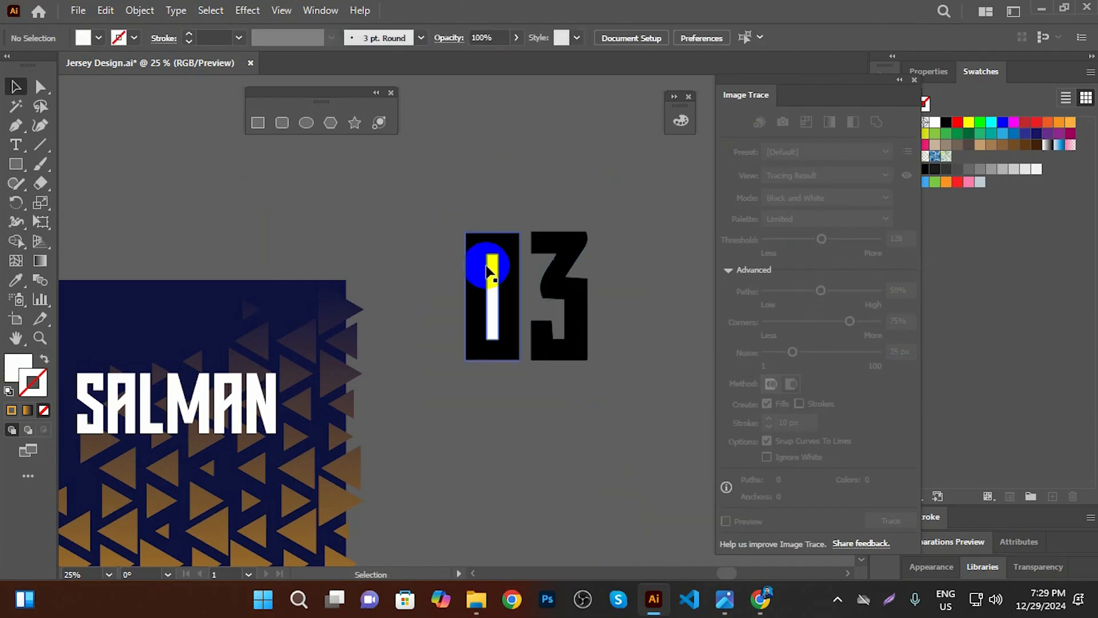
pyautogui.press('Delete')
pyautogui.moveTo(472, 191); pyautogui.dragTo(636, 391)
pyautogui.hotkey('ctrl', 'g')
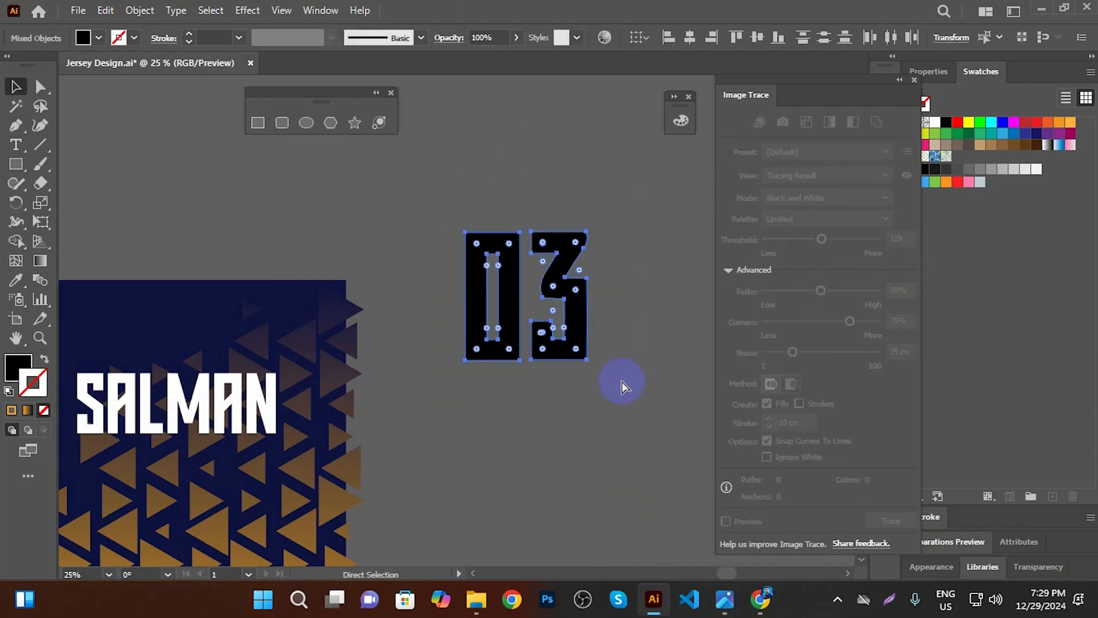
# Center the 03 group horizontally and vertically on the navy rectangle of the jersey back
pyautogui.scroll(-2, 636, 335)
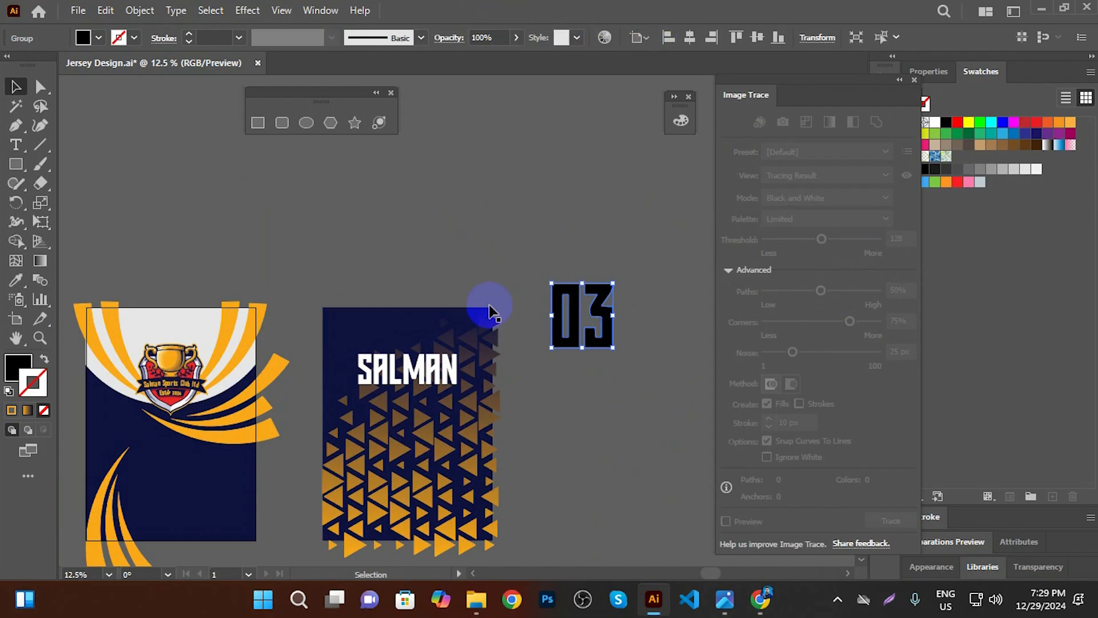
pyautogui.keyDown('shift'); pyautogui.click(348, 318); pyautogui.keyUp('shift')
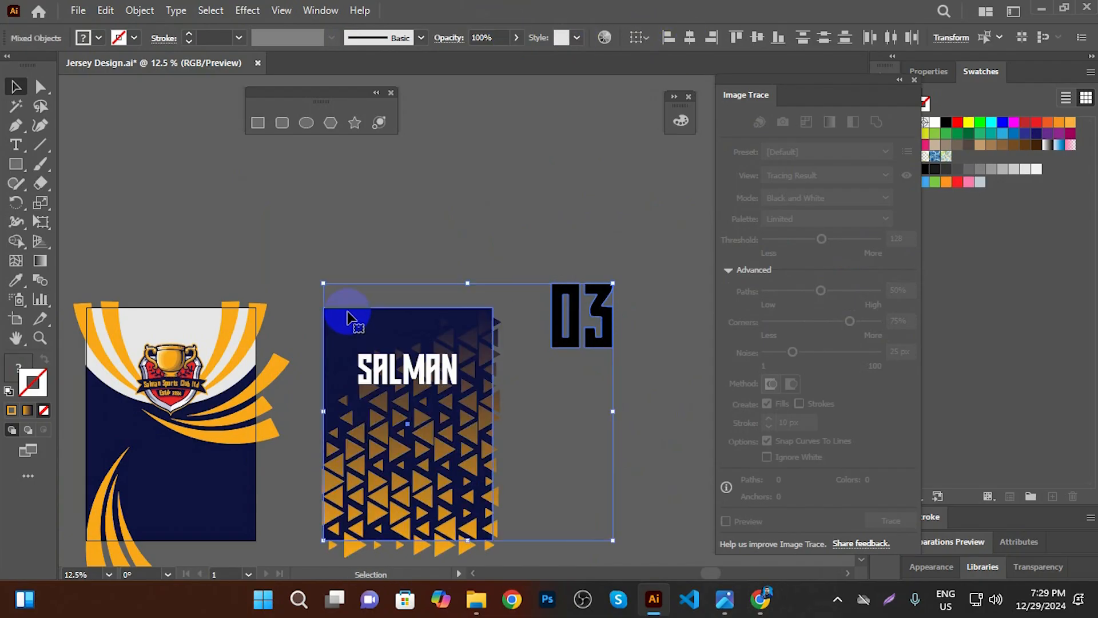
pyautogui.click(682, 46)
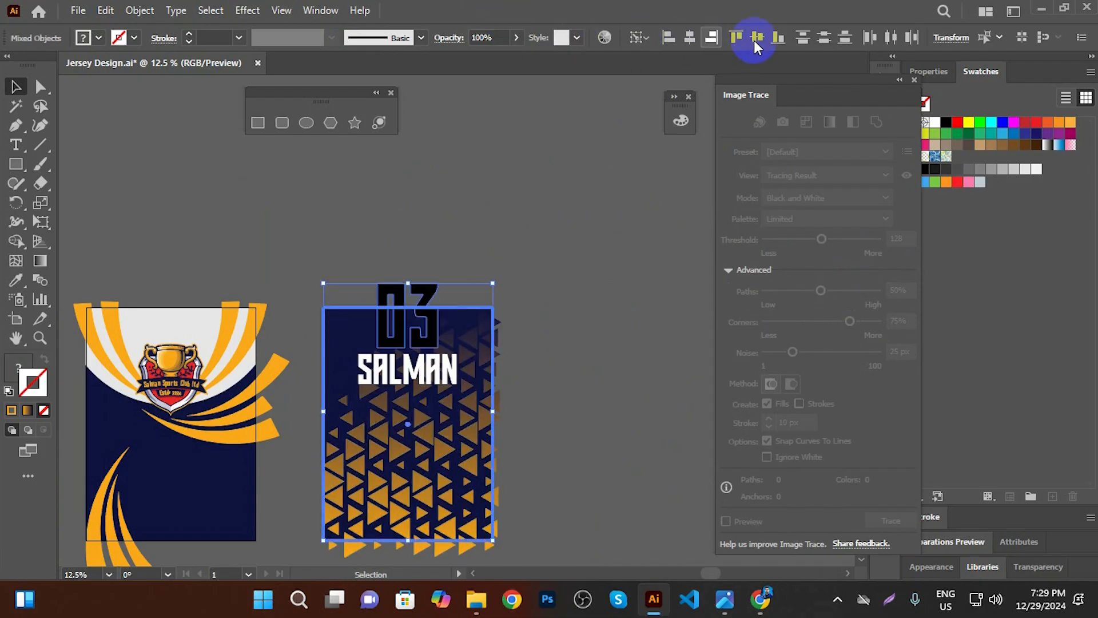
pyautogui.click(757, 35)
pyautogui.click(593, 297)
pyautogui.scroll(1, 357, 500)
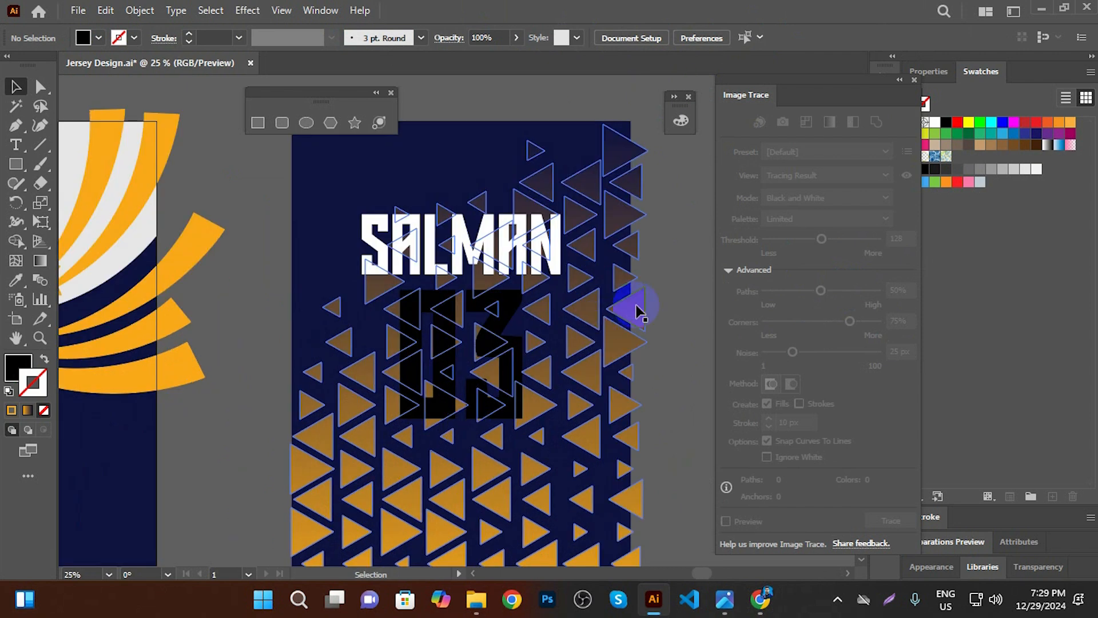
# Give the 03 group a white fill with no stroke and close the Image Trace settings
pyautogui.click(483, 302)
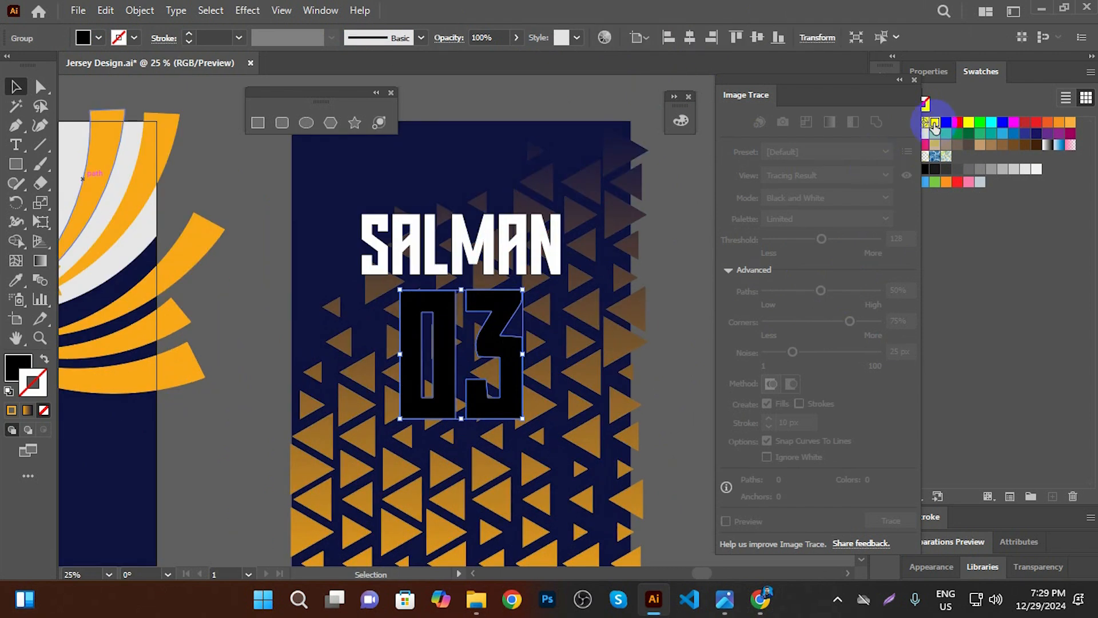
pyautogui.click(934, 122)
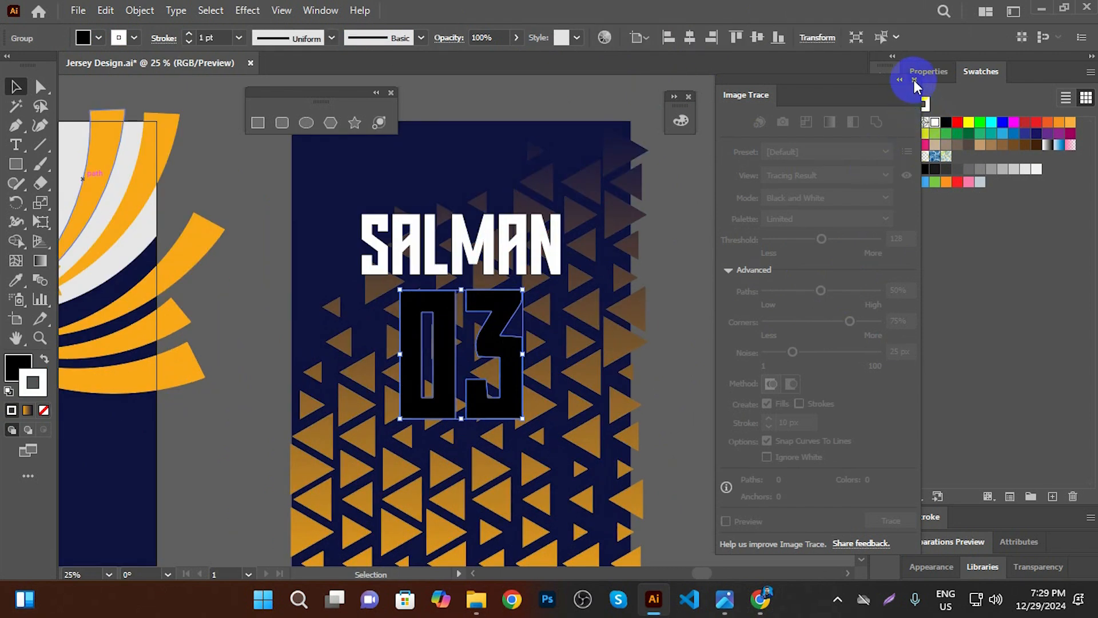
pyautogui.click(914, 80)
pyautogui.click(39, 374)
pyautogui.click(45, 361)
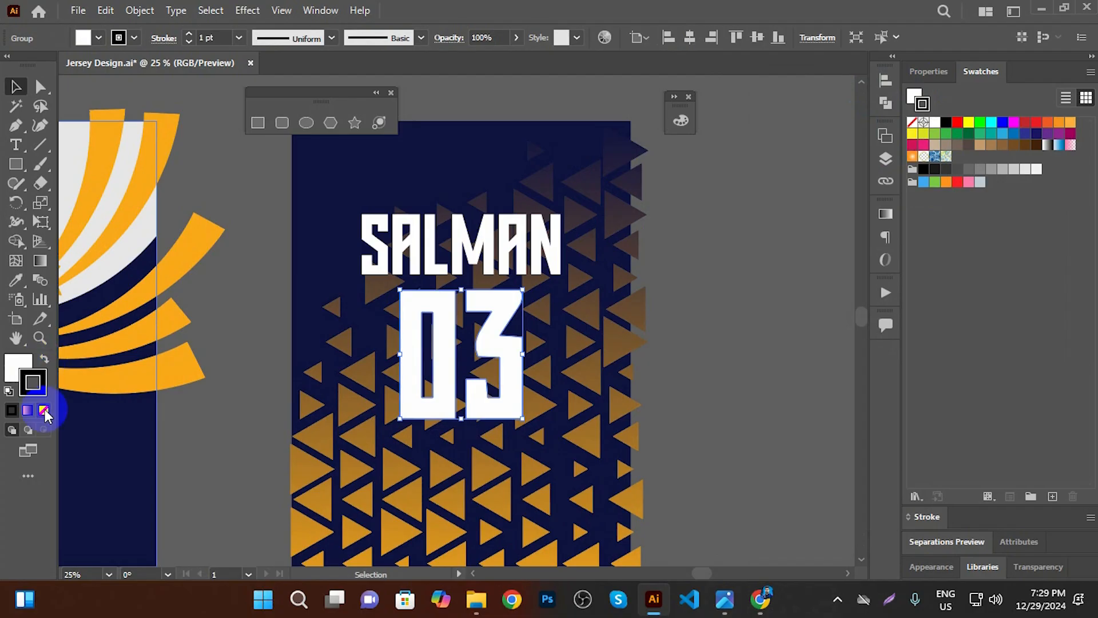
pyautogui.click(44, 410)
pyautogui.click(16, 366)
pyautogui.click(760, 274)
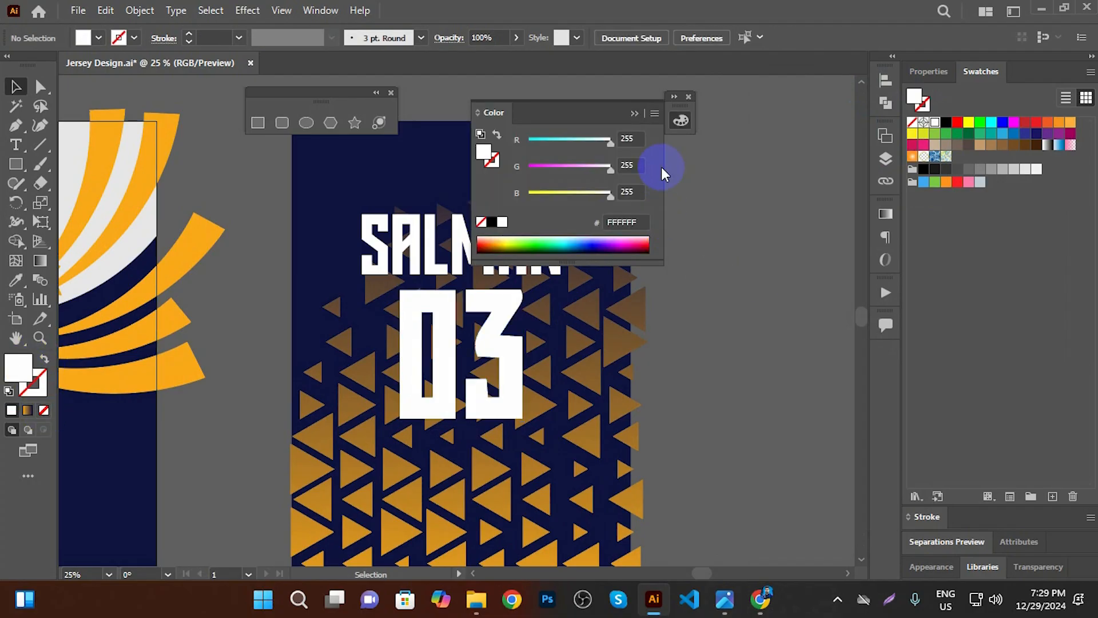
pyautogui.click(638, 115)
# Select the navy back rectangle with the 03 group and set alignment to use the 03 as key object
pyautogui.scroll(2, 588, 299)
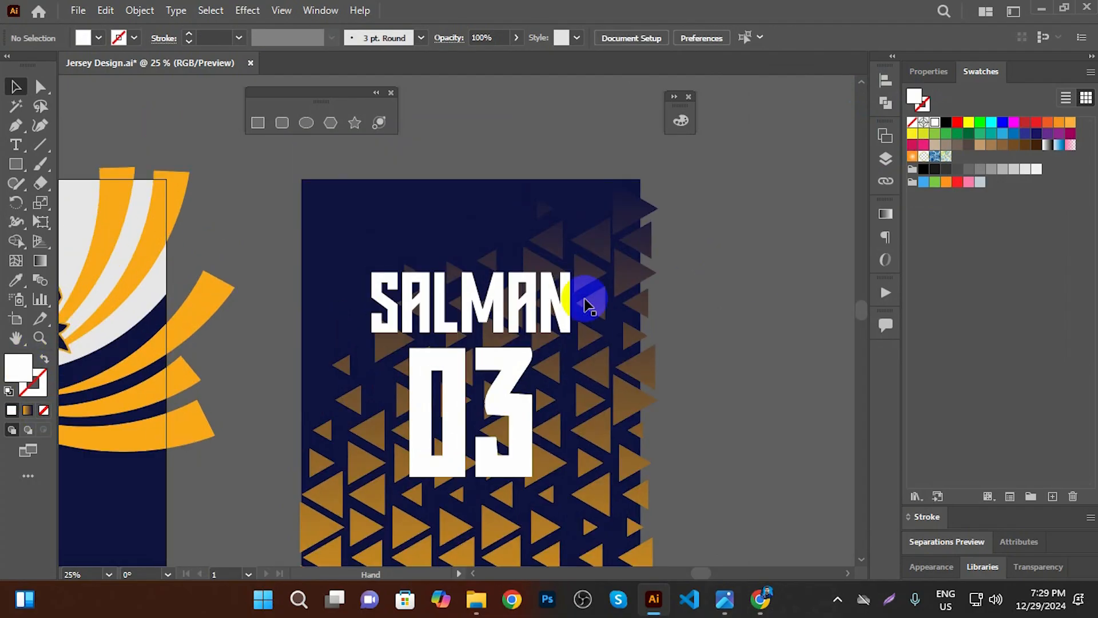
pyautogui.click(433, 197)
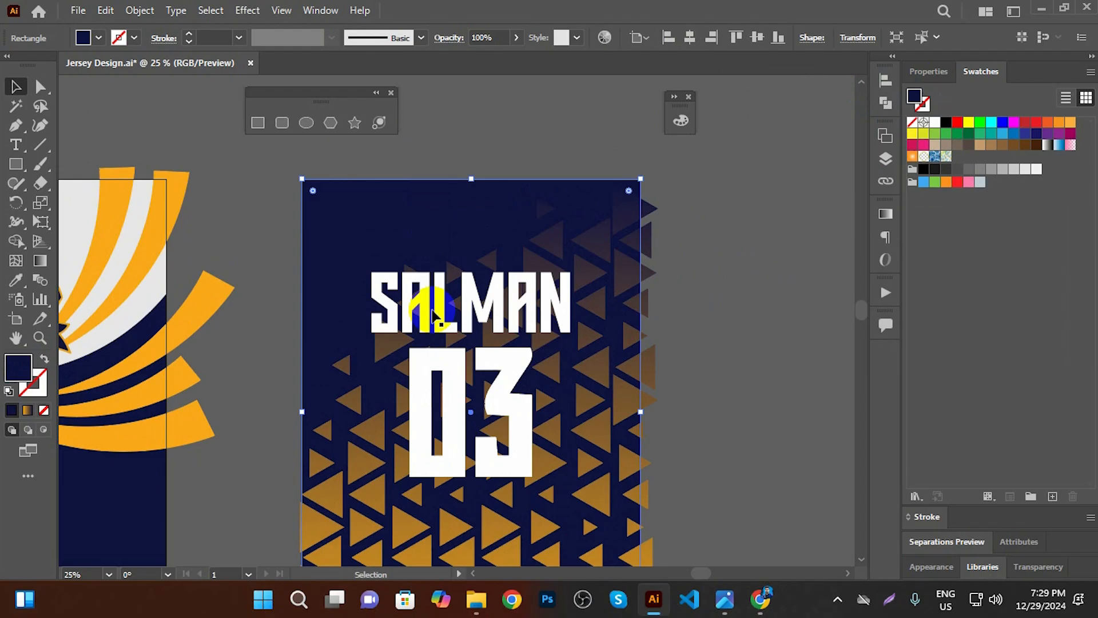
pyautogui.keyDown('shift'); pyautogui.click(441, 369); pyautogui.keyUp('shift')
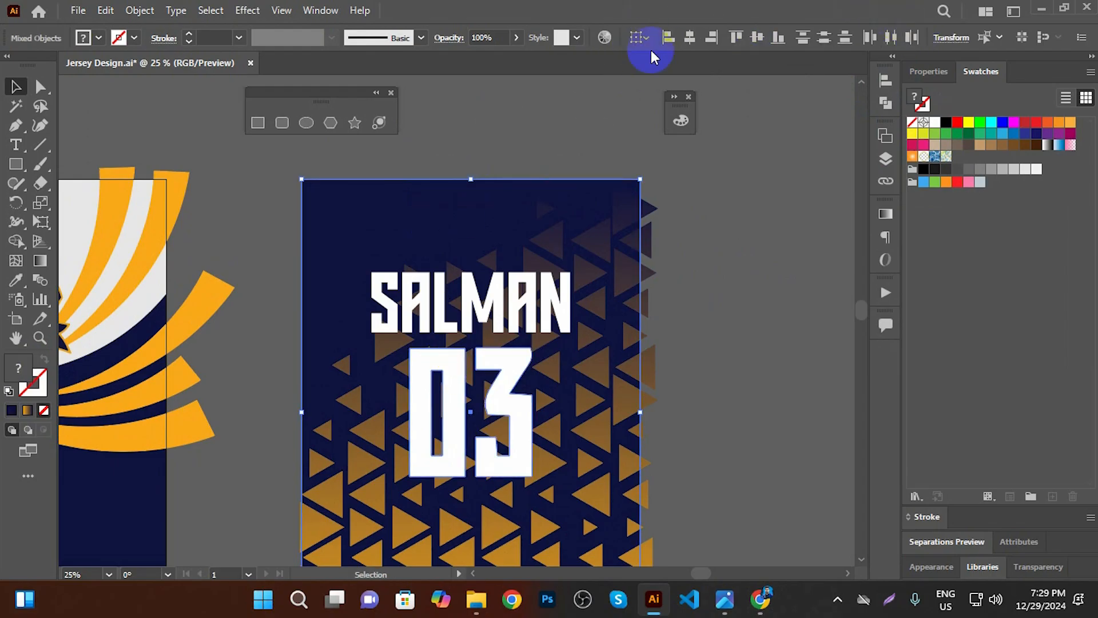
pyautogui.click(638, 37)
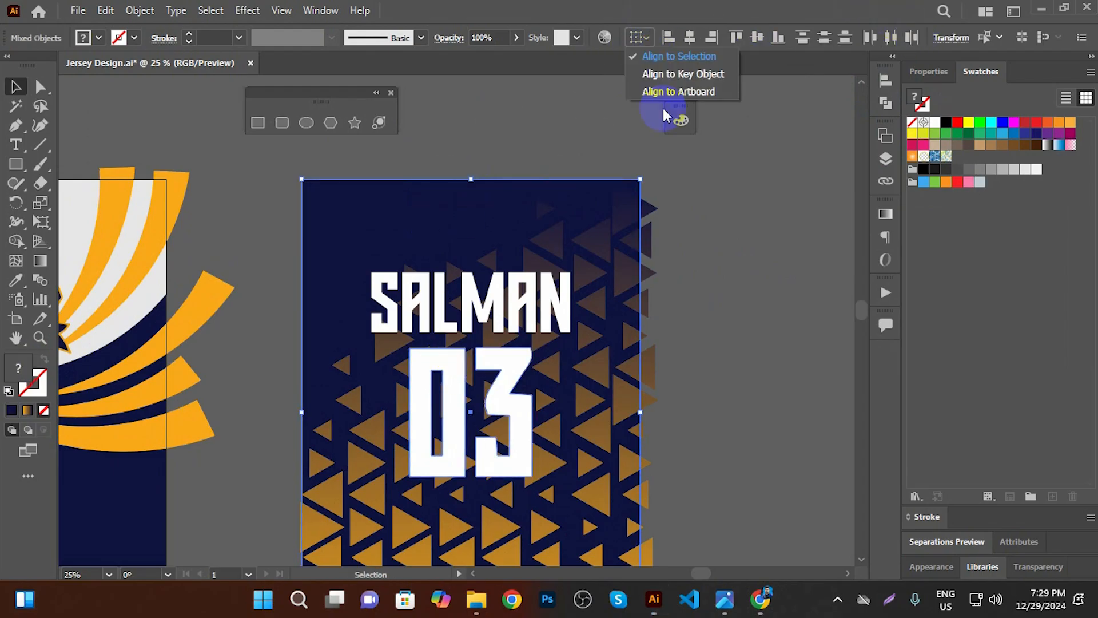
pyautogui.click(715, 73)
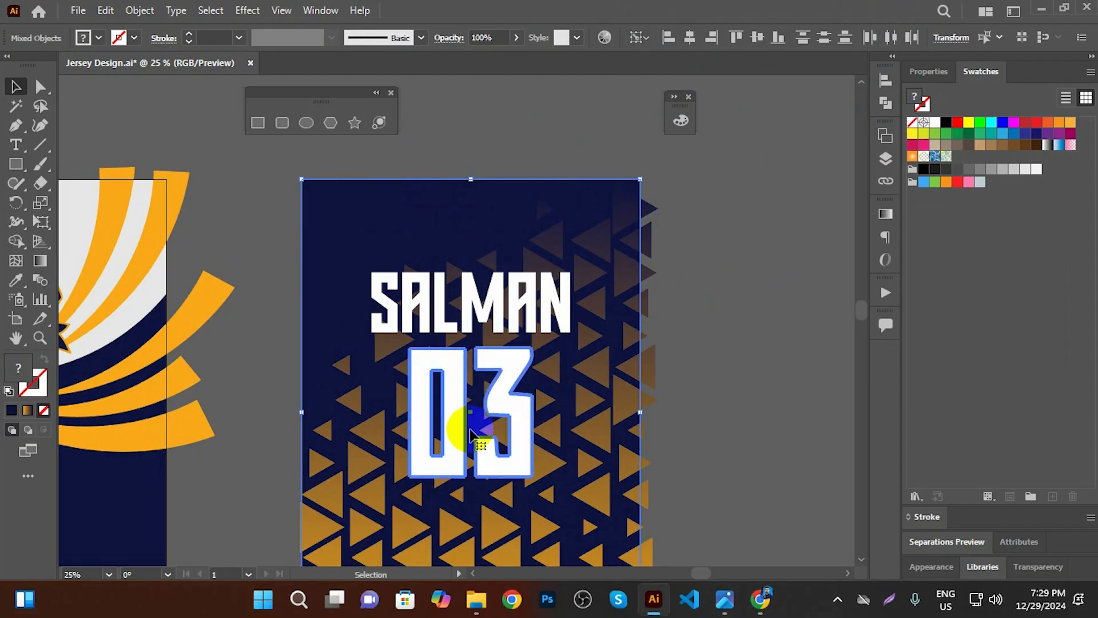
pyautogui.click(525, 217)
# Select the navy rectangle and the 03 group with the rectangle as key object, check the alignment options and deselect
pyautogui.click(482, 195)
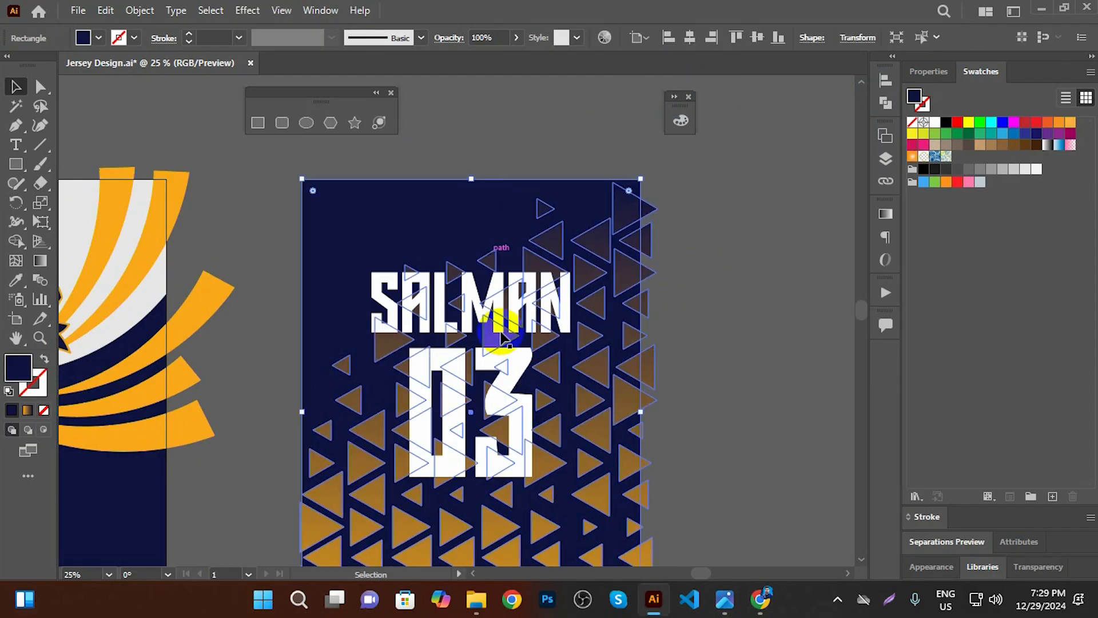
pyautogui.keyDown('shift'); pyautogui.click(510, 356); pyautogui.keyUp('shift')
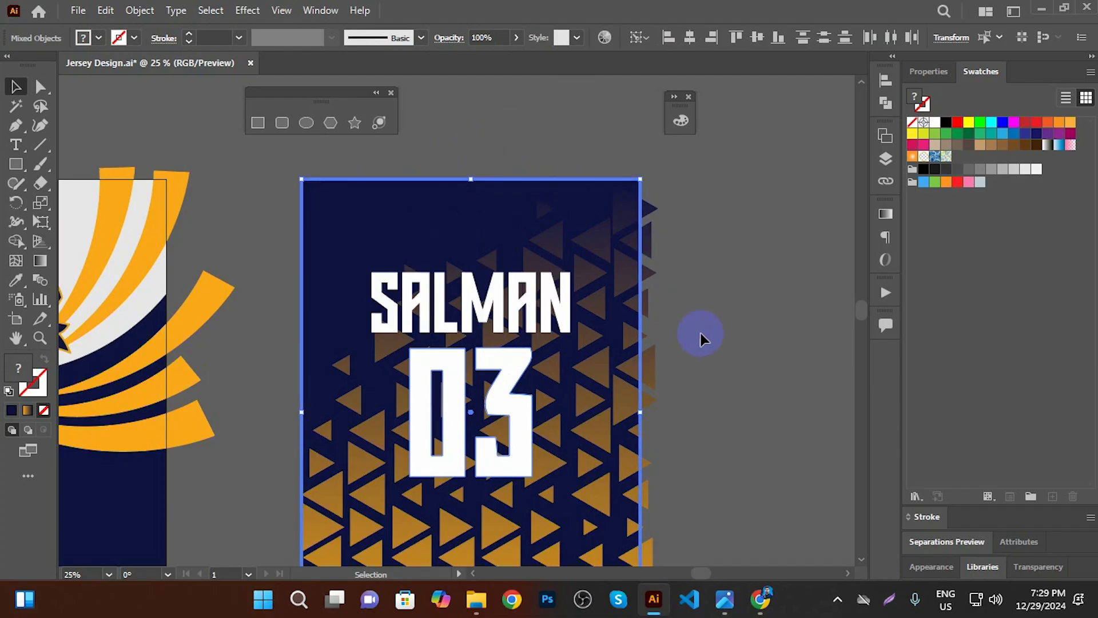
pyautogui.click(644, 39)
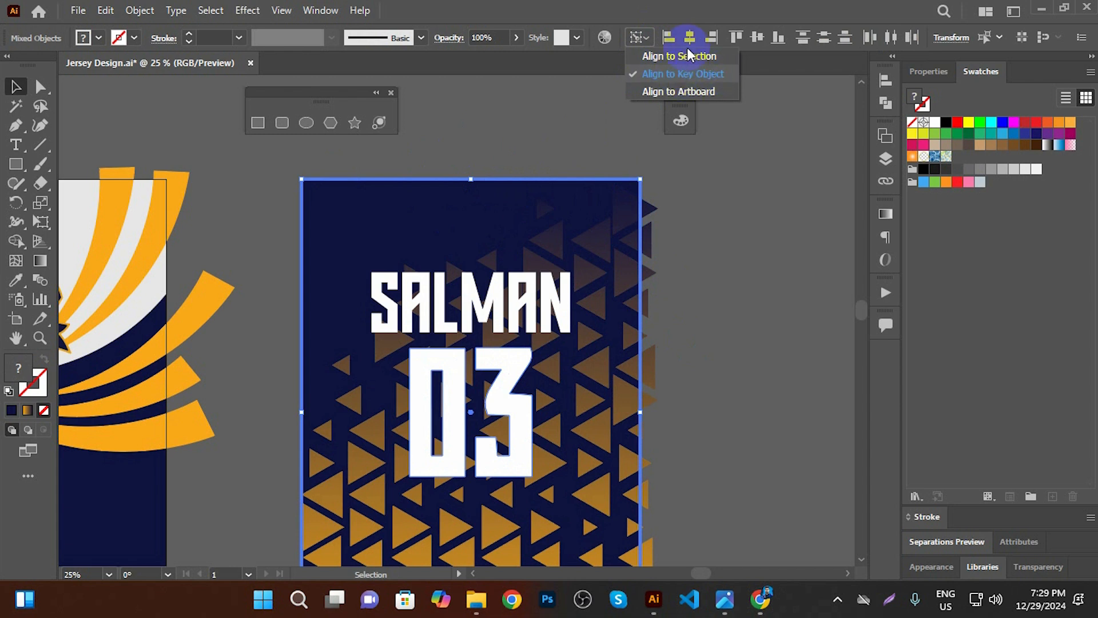
pyautogui.click(537, 206)
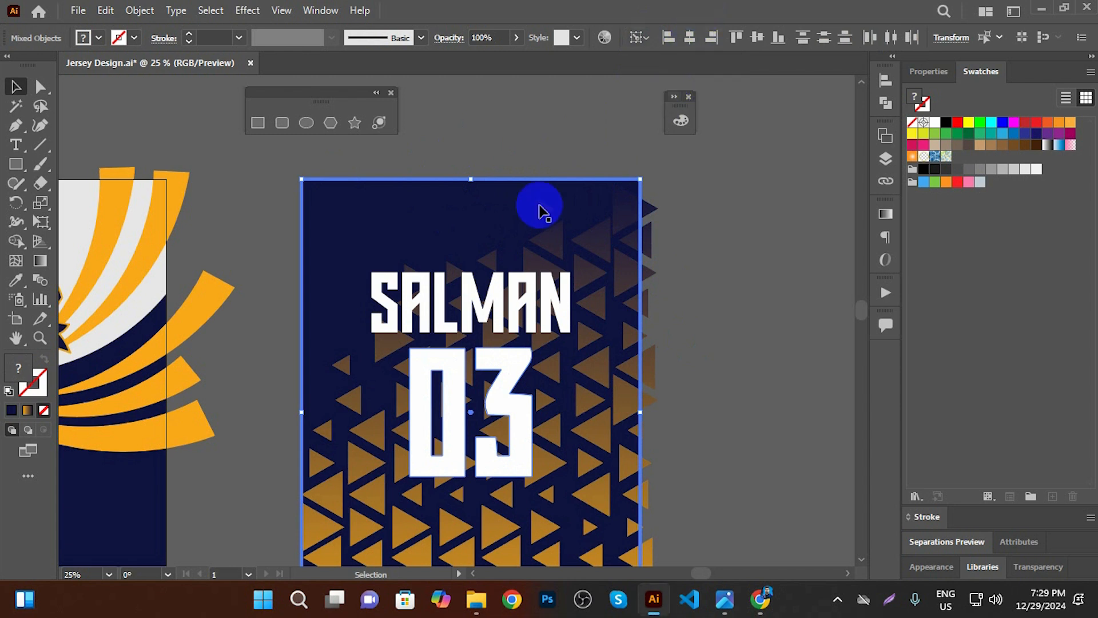
pyautogui.click(748, 250)
# Move the 03 beside the jersey back and try centering it horizontally with the navy rectangle, aligned to the selection
pyautogui.scroll(-2, 336, 333)
pyautogui.moveTo(428, 368); pyautogui.dragTo(668, 294)
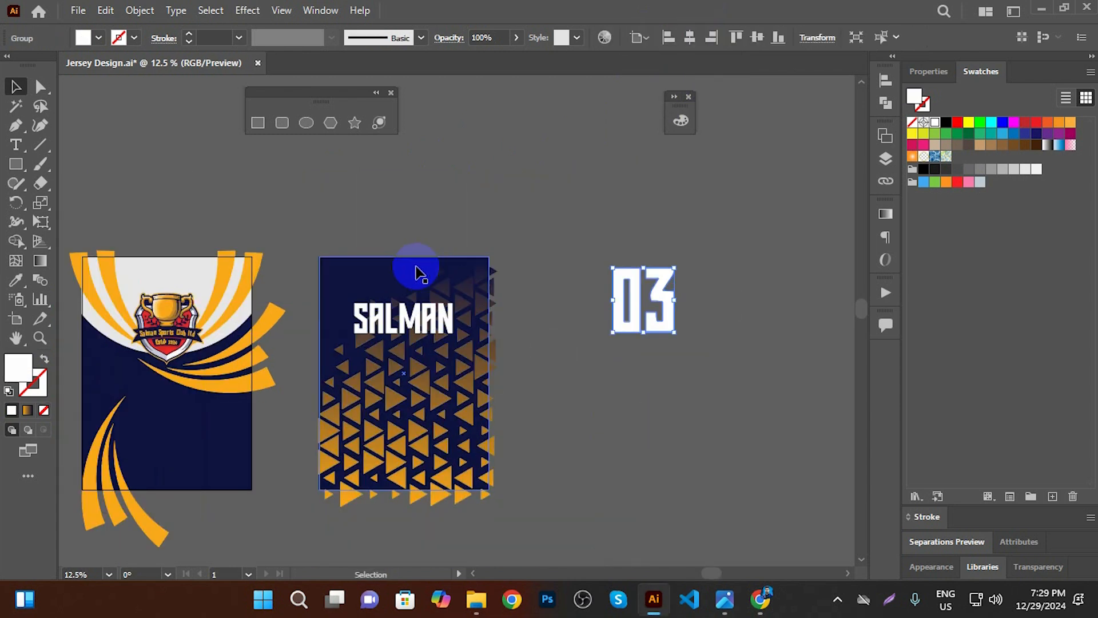
pyautogui.keyDown('shift'); pyautogui.click(395, 261); pyautogui.keyUp('shift')
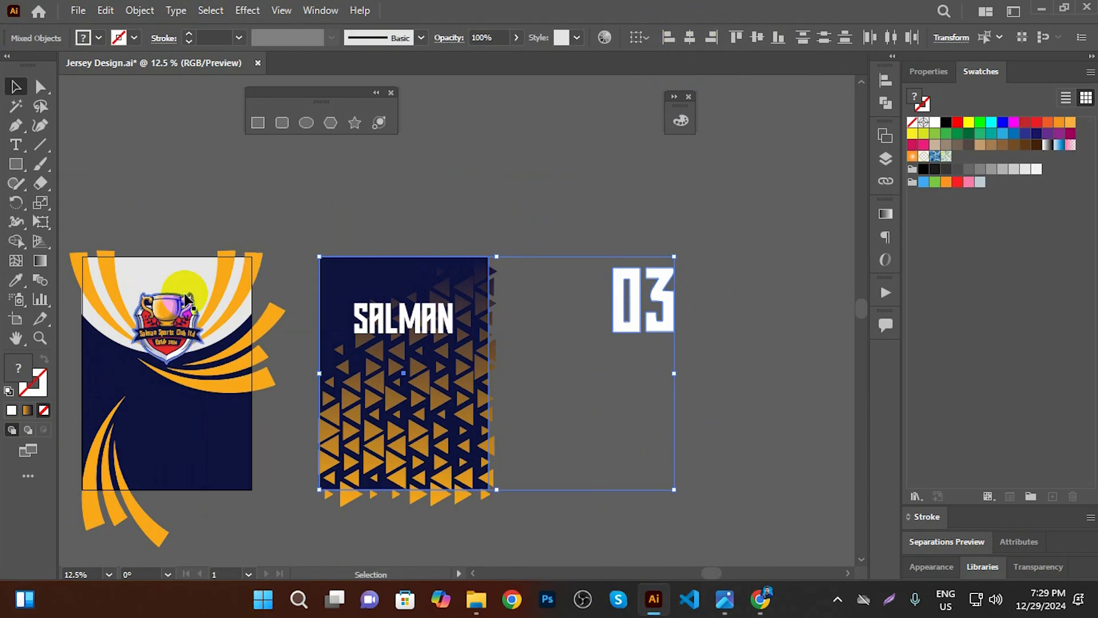
pyautogui.click(639, 37)
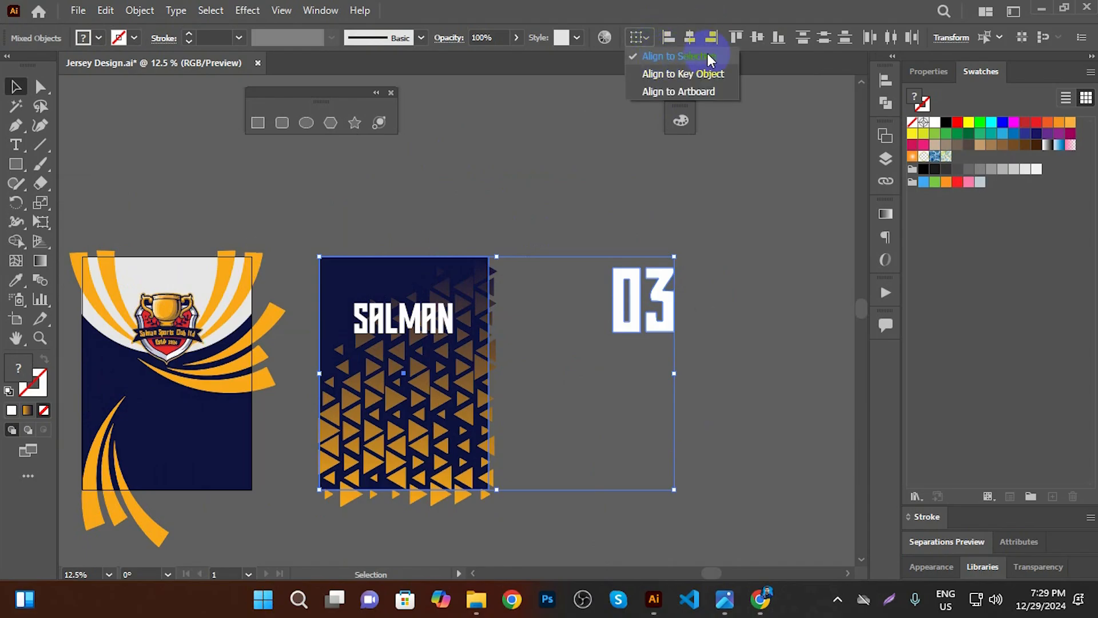
pyautogui.click(689, 36)
pyautogui.click(688, 36)
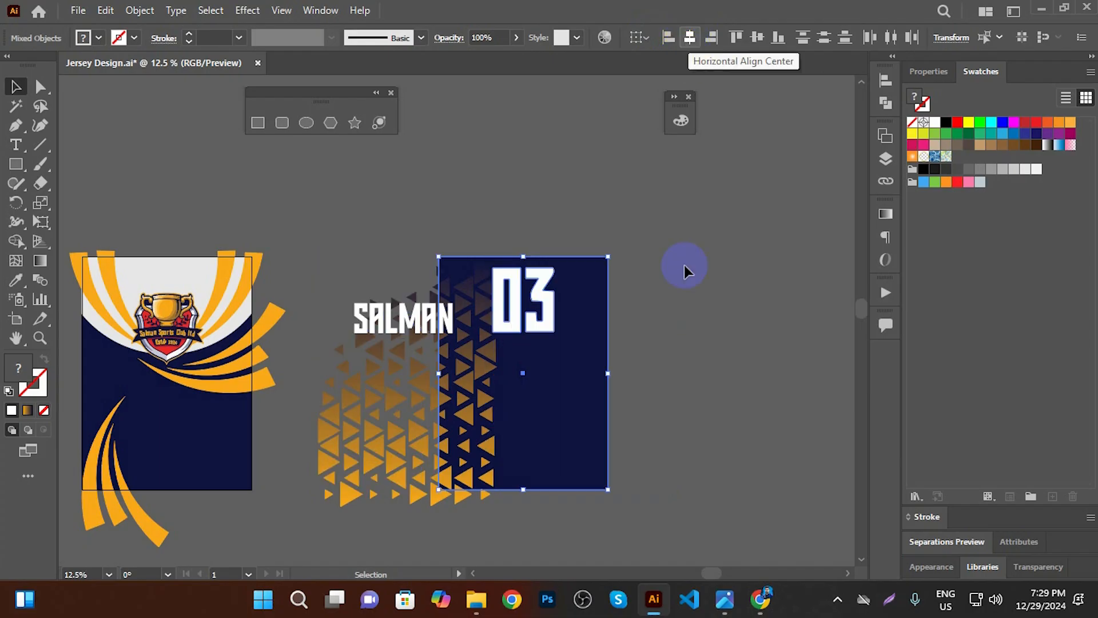
pyautogui.hotkey('ctrl', 'z')
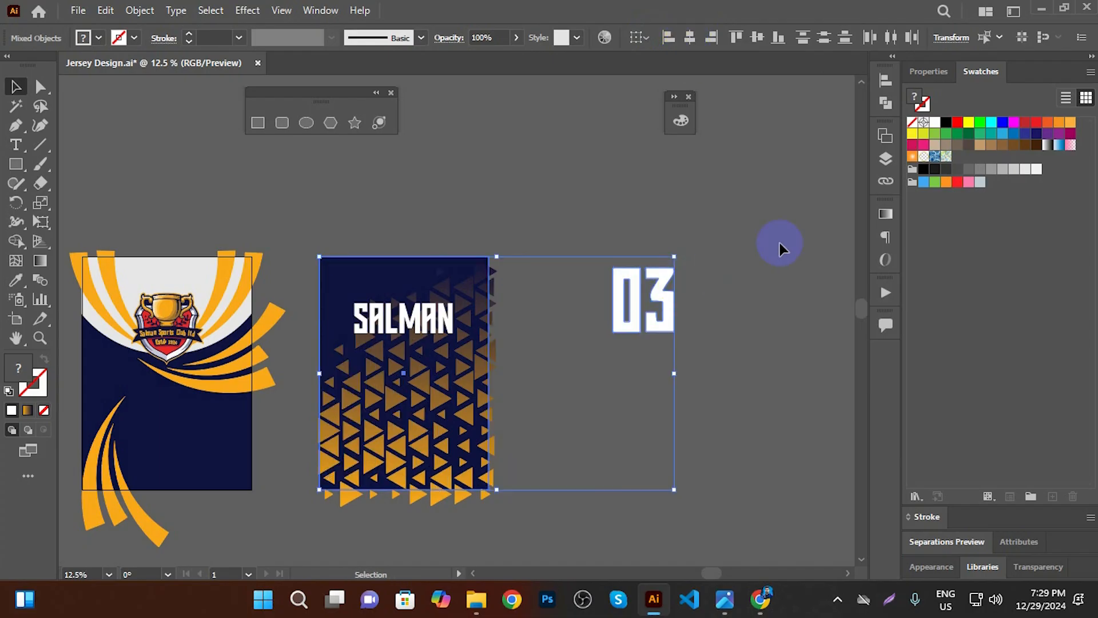
pyautogui.click(769, 243)
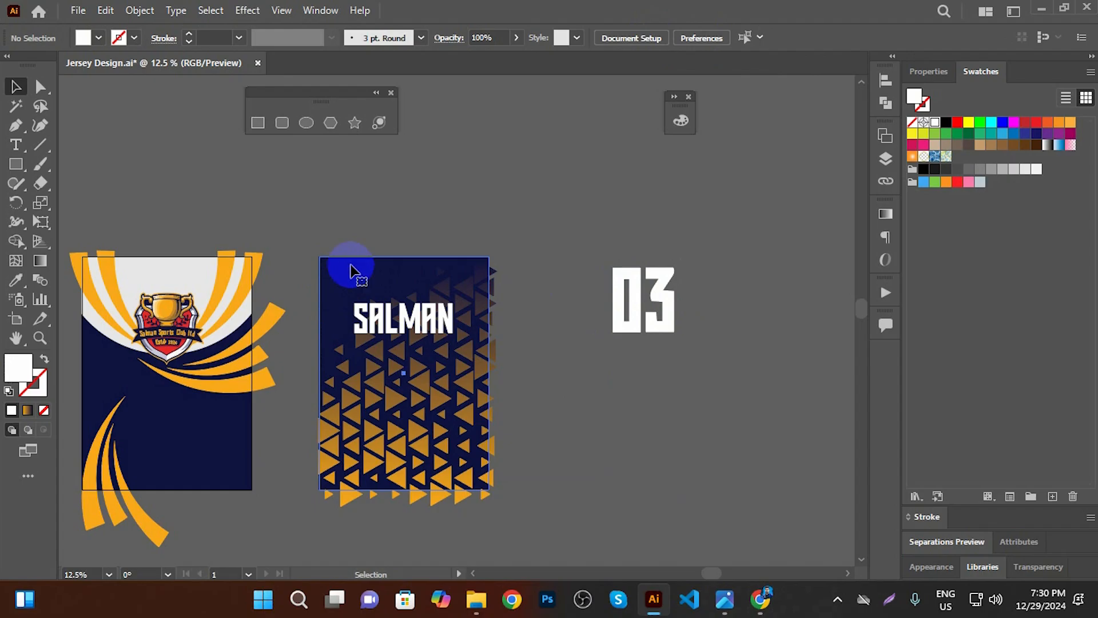
# Try to center the 03 horizontally on the navy back rectangle, using the rectangle as key object
pyautogui.click(354, 271)
pyautogui.keyDown('shift'); pyautogui.click(620, 280); pyautogui.keyUp('shift')
pyautogui.click(384, 269)
pyautogui.click(384, 265)
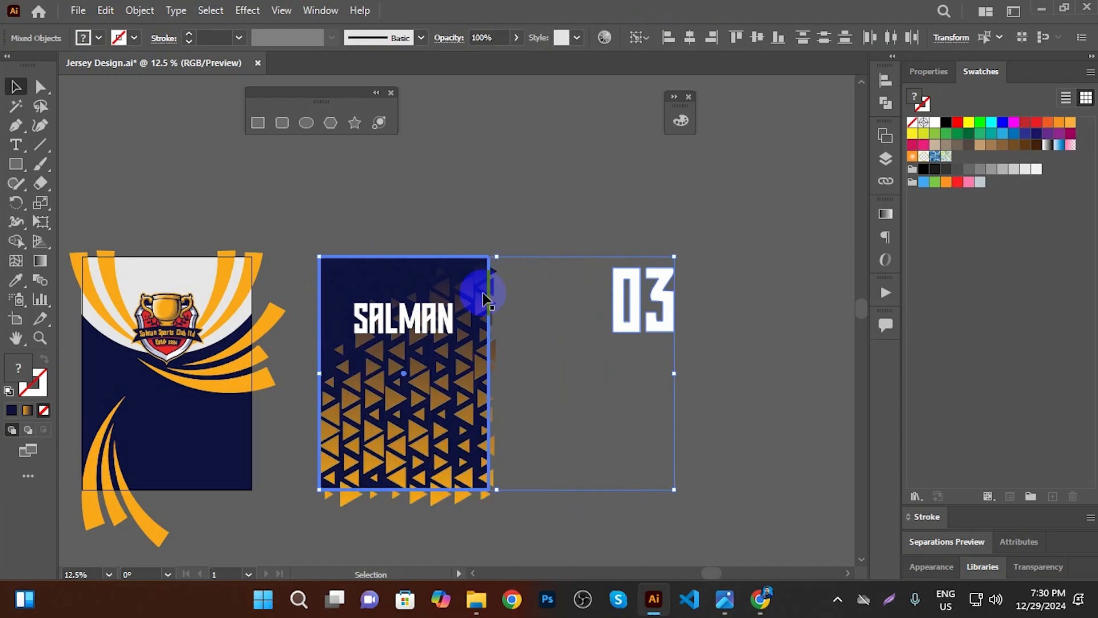
pyautogui.click(632, 289)
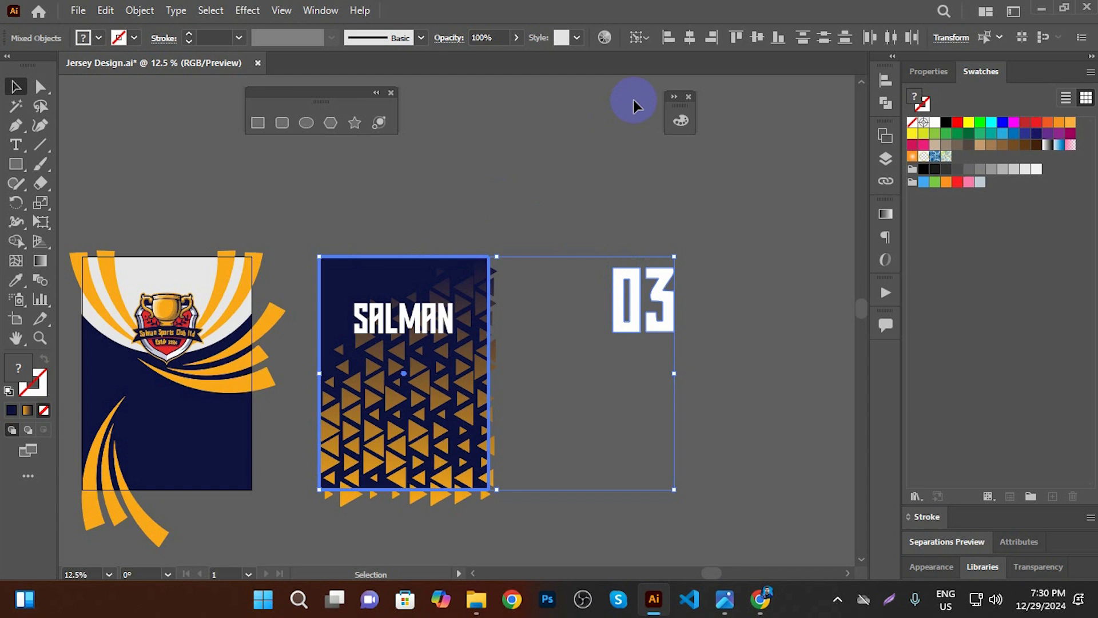
pyautogui.click(690, 40)
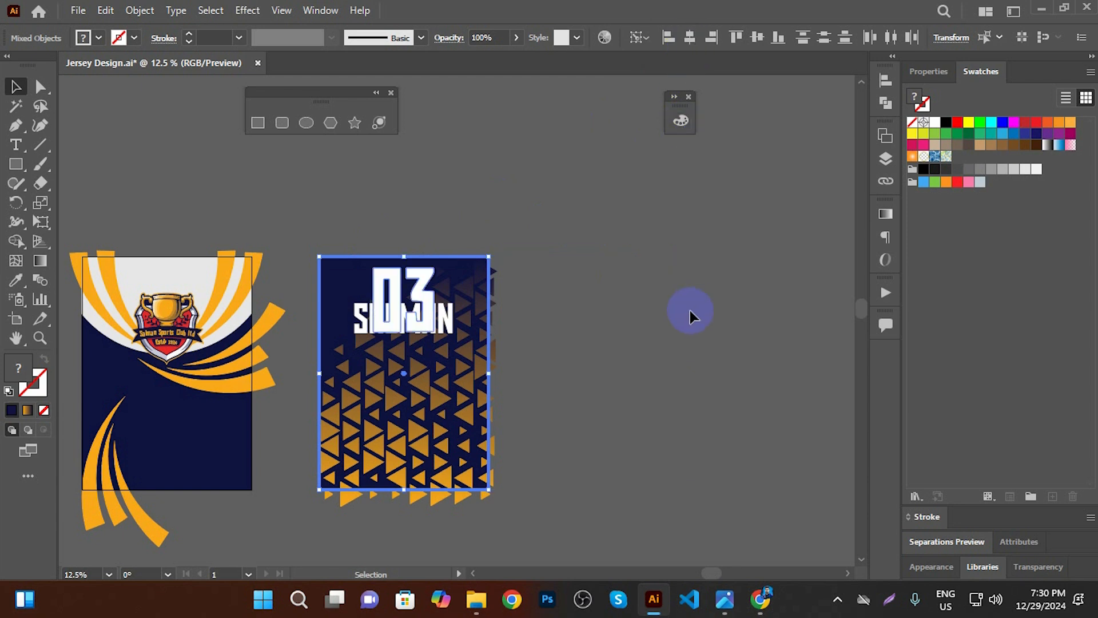
pyautogui.click(669, 306)
pyautogui.hotkey('ctrl', 'z')
# Center the 03 horizontally and vertically on the jersey back, using the navy rectangle as key object, and deselect
pyautogui.click(668, 283)
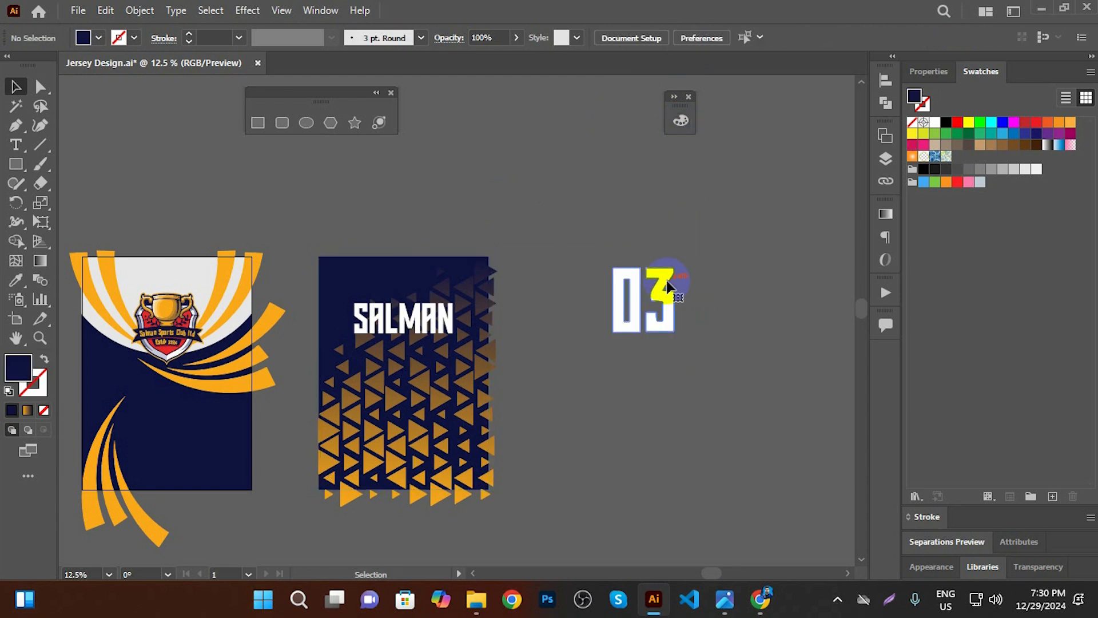
pyautogui.keyDown('shift'); pyautogui.click(366, 269); pyautogui.keyUp('shift')
pyautogui.click(673, 284)
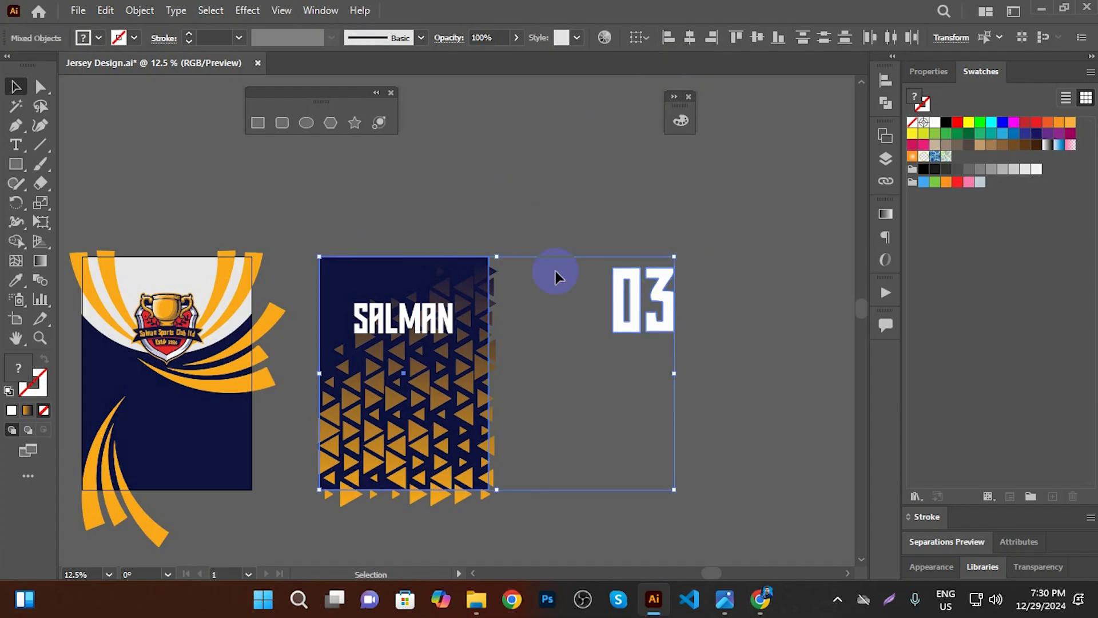
pyautogui.click(432, 258)
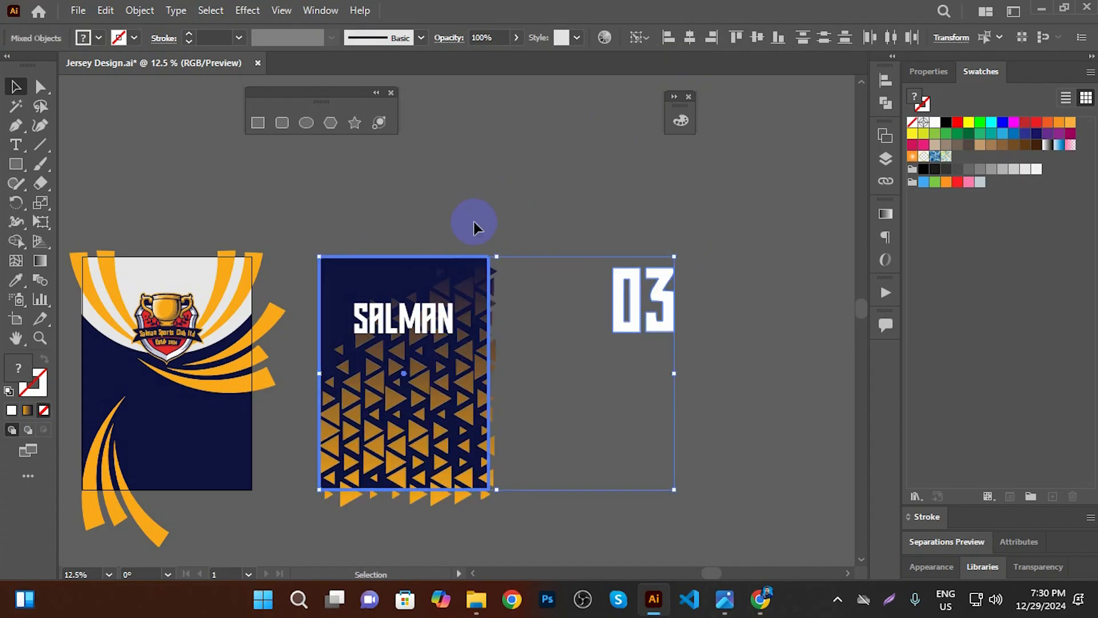
pyautogui.click(690, 37)
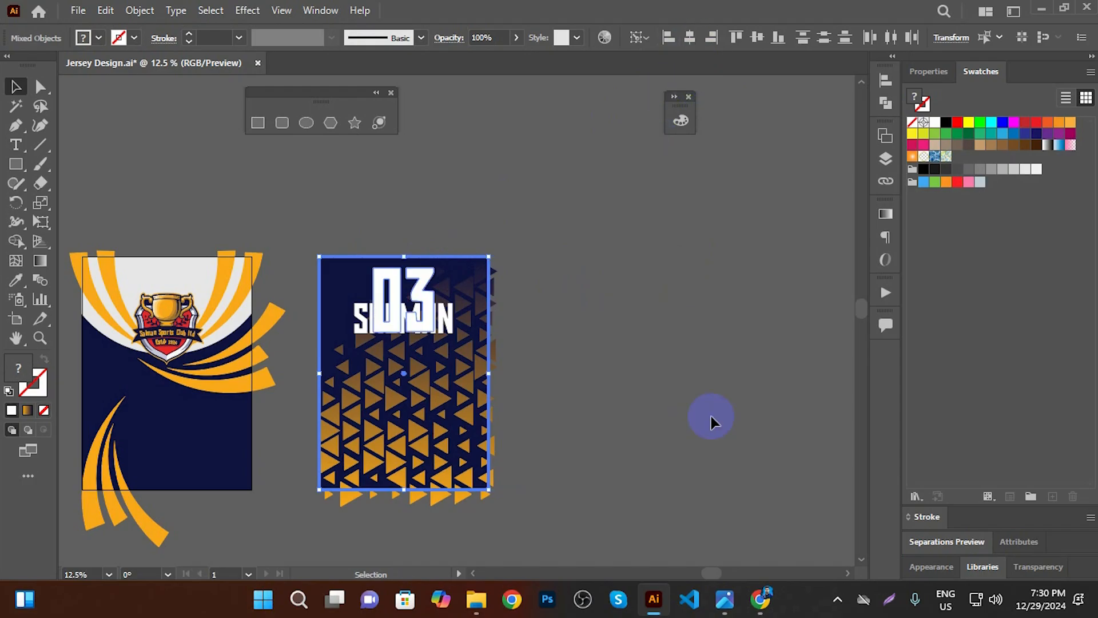
pyautogui.click(760, 39)
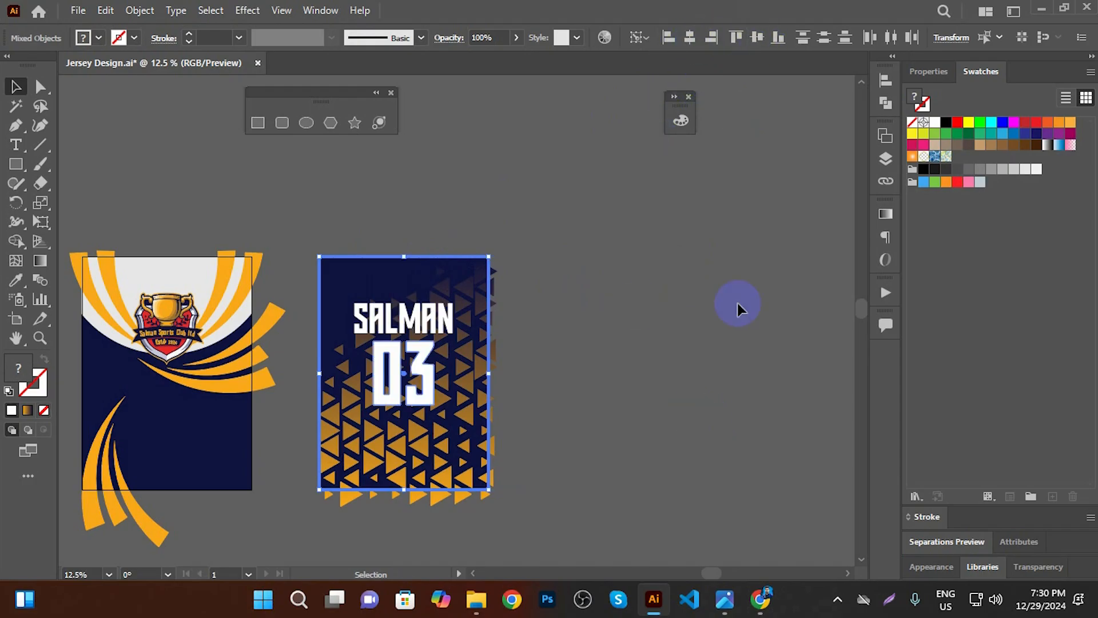
pyautogui.click(733, 309)
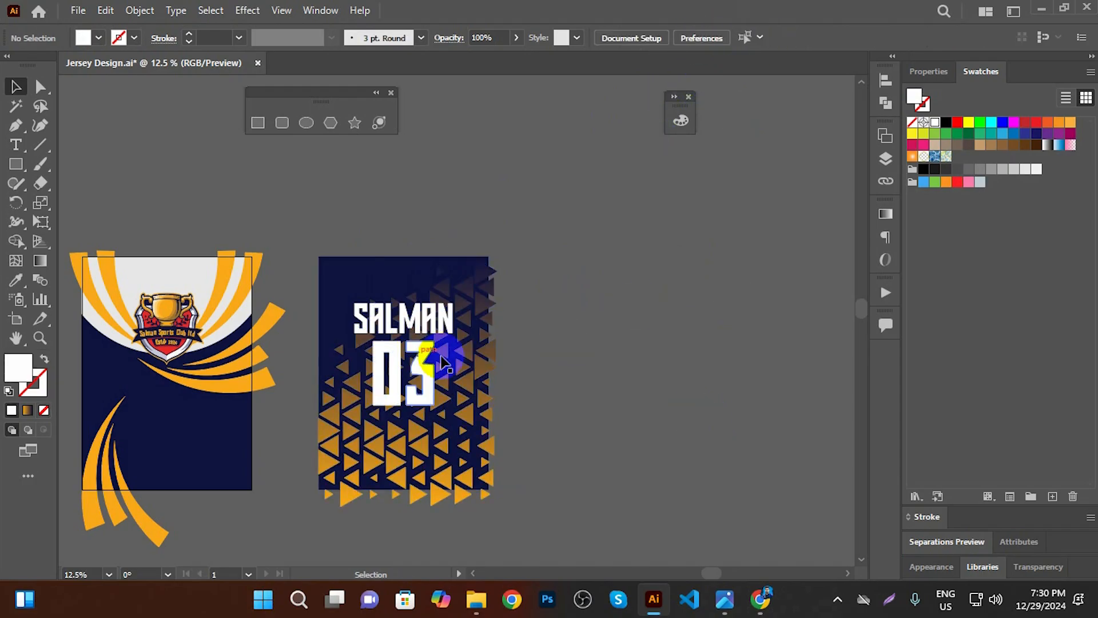
# Nudge the name lettering on the jersey back upward to widen its gap above the 03
pyautogui.scroll(2, 440, 357)
pyautogui.moveTo(640, 366); pyautogui.dragTo(760, 295)
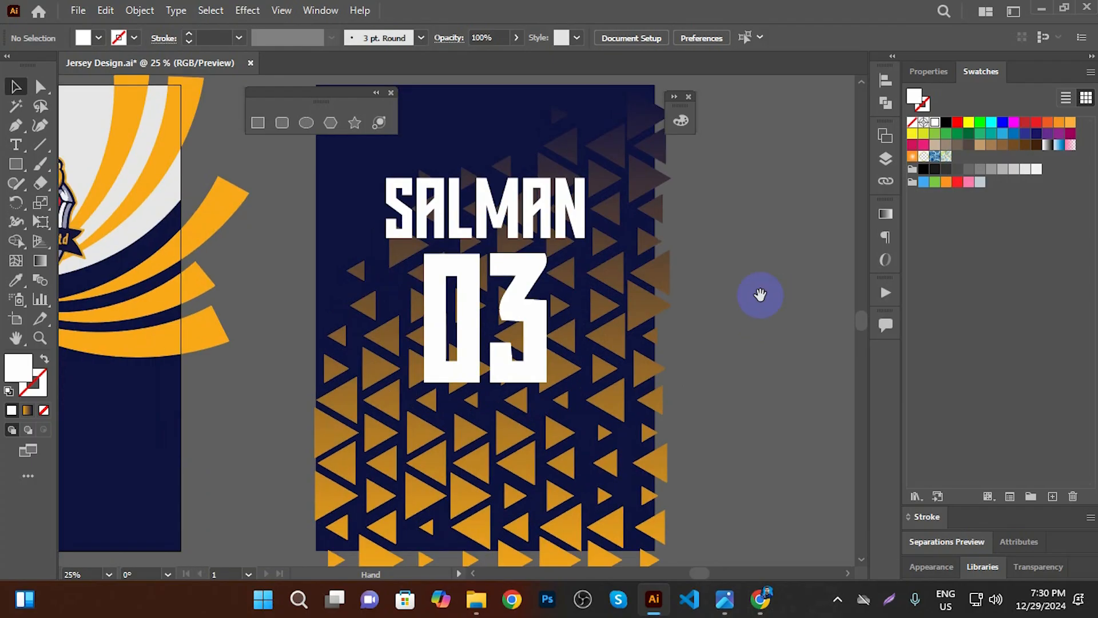
pyautogui.click(501, 211)
pyautogui.press('Up')
pyautogui.press('Up')
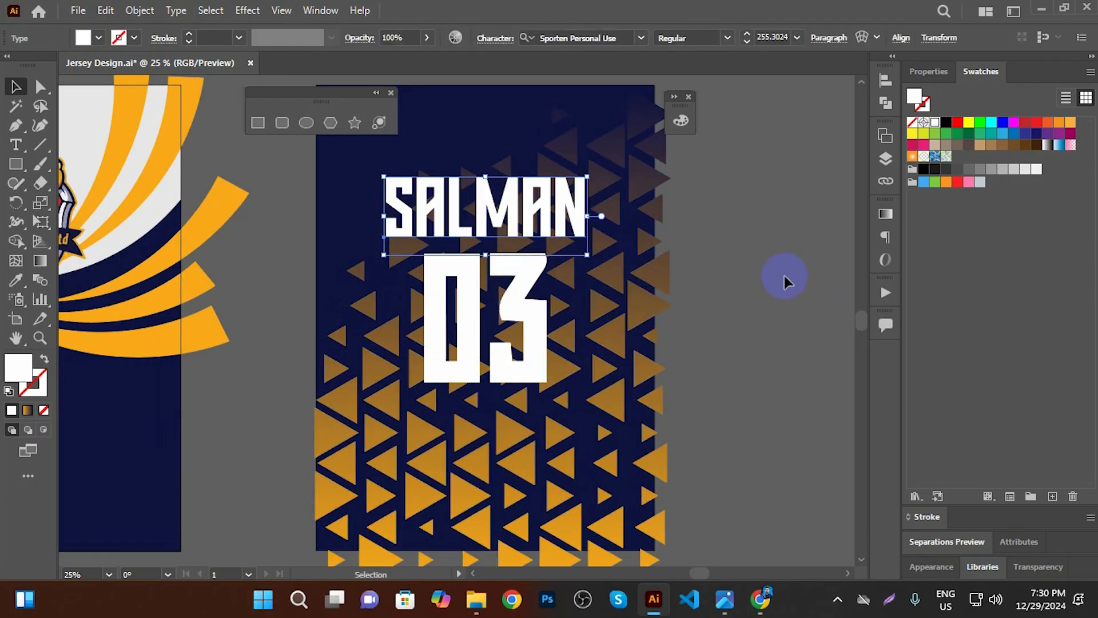
pyautogui.press('Up')
pyautogui.click(766, 279)
pyautogui.scroll(-1, 763, 280)
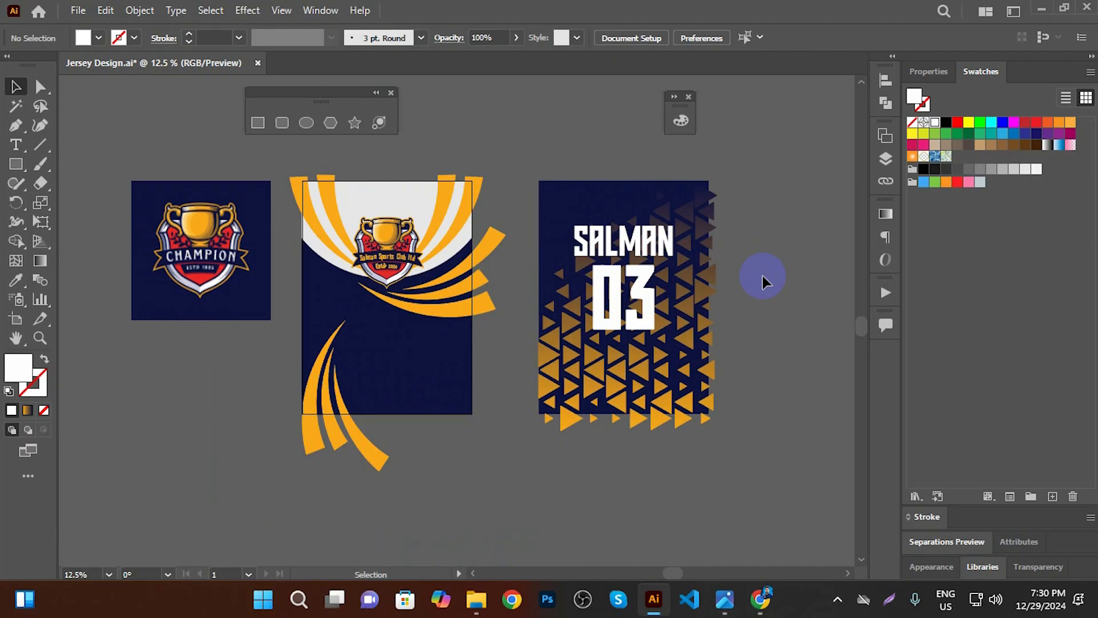
# Copy the gradient triangle pattern onto the lower part of the jersey front and scale the copy down
pyautogui.scroll(1, 438, 360)
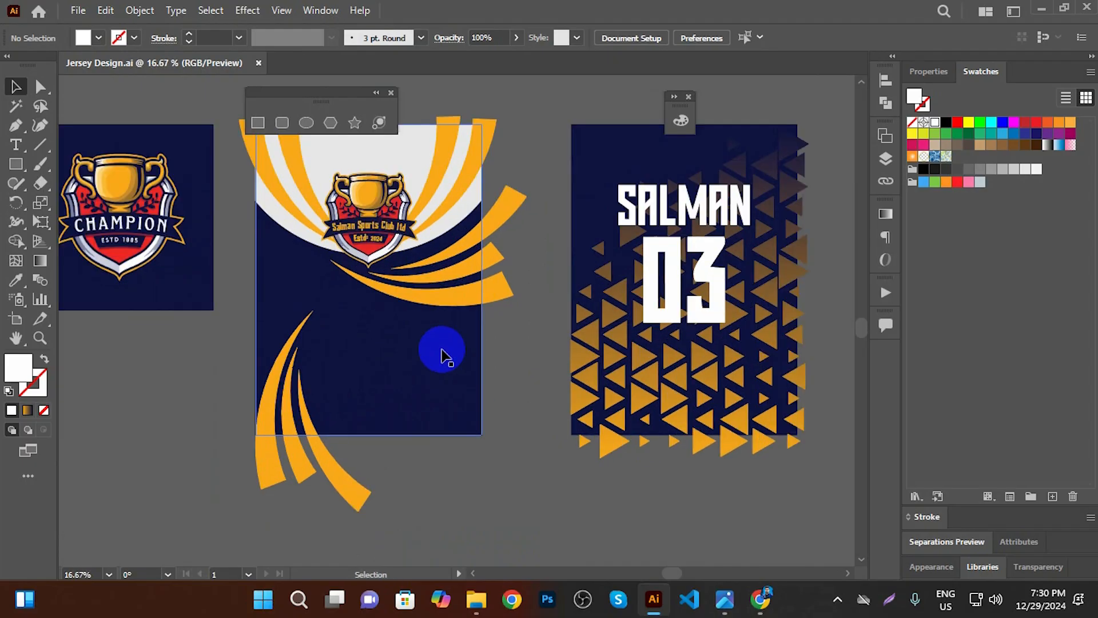
pyautogui.moveTo(636, 365); pyautogui.dragTo(326, 531)
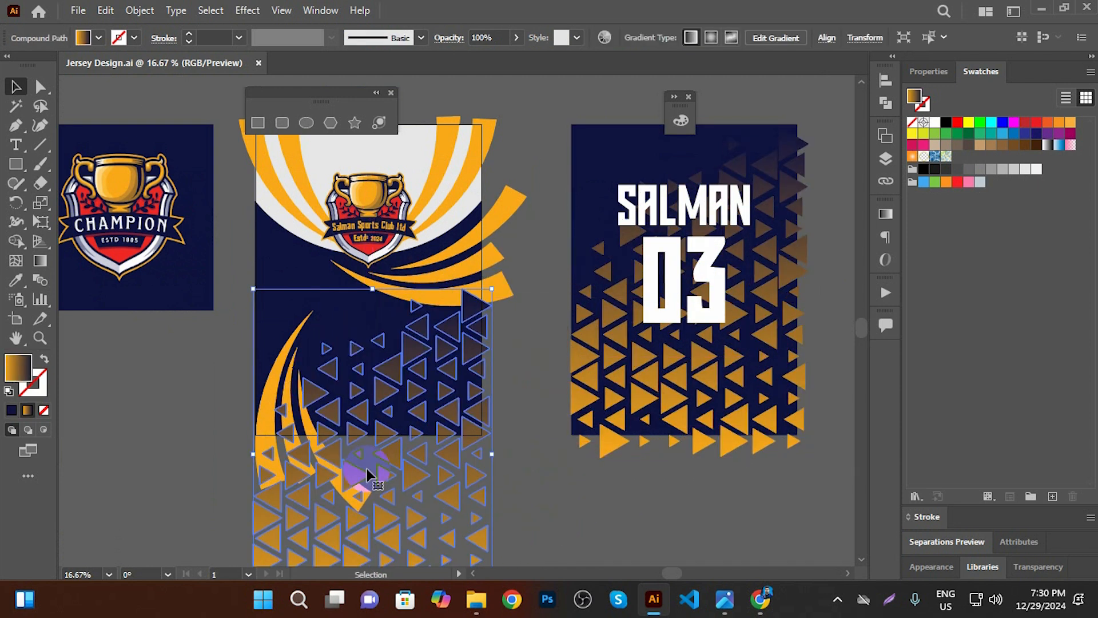
pyautogui.moveTo(491, 449); pyautogui.dragTo(417, 379)
pyautogui.doubleClick(418, 370)
pyautogui.scroll(2, 414, 406)
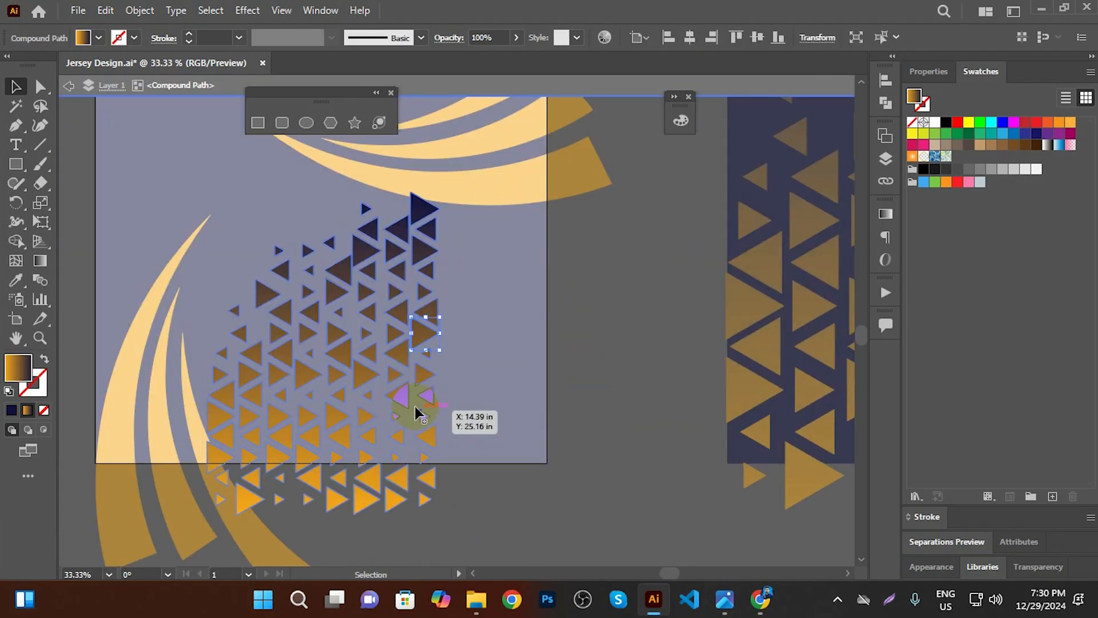
pyautogui.click(588, 283)
pyautogui.doubleClick(478, 109)
pyautogui.scroll(-2, 366, 294)
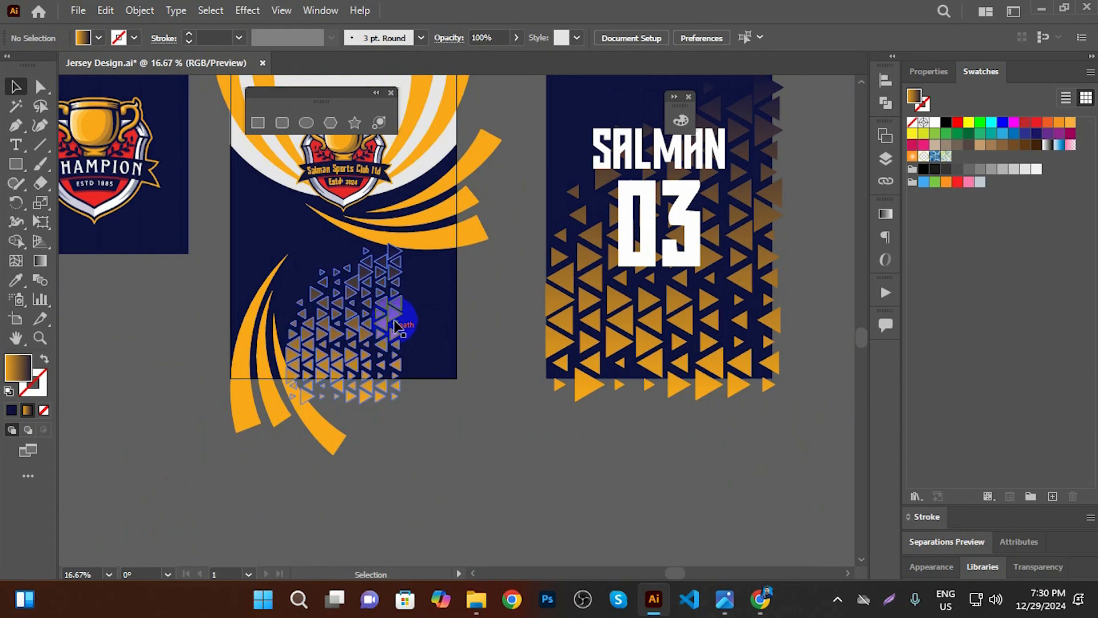
# Enlarge the front's triangle pattern and align its right edge with the right edge of the front panel
pyautogui.click(394, 326)
pyautogui.moveTo(403, 404); pyautogui.dragTo(507, 491)
pyautogui.moveTo(437, 378); pyautogui.dragTo(428, 372)
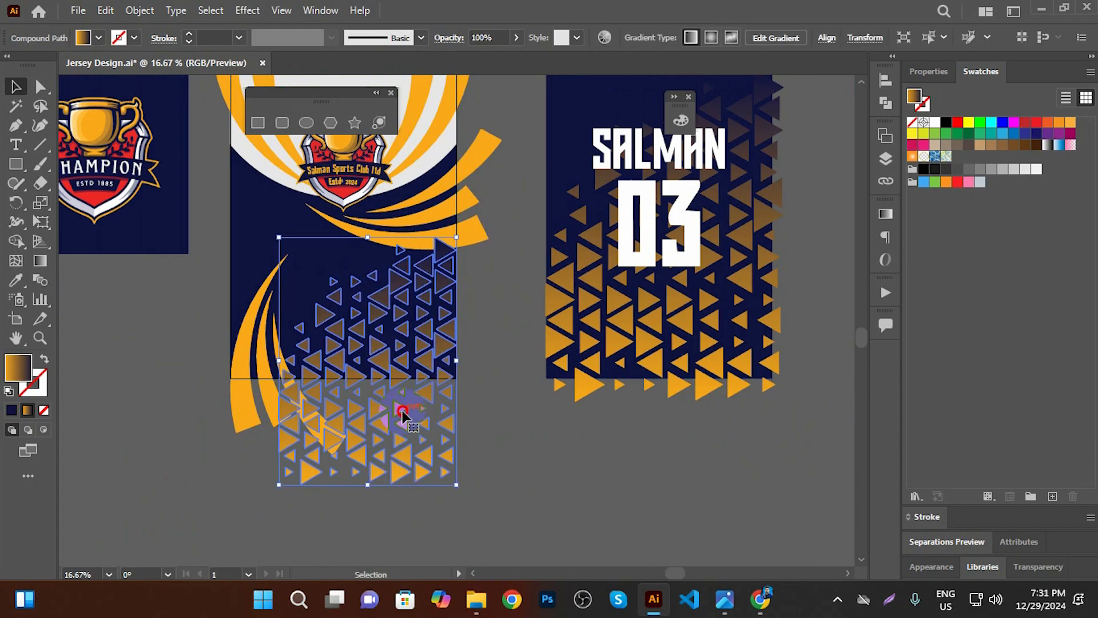
# Isolate the front's triangle pattern, delete the lower rows hanging below the panel and leave isolation mode
pyautogui.doubleClick(403, 412)
pyautogui.moveTo(201, 413); pyautogui.dragTo(201, 408)
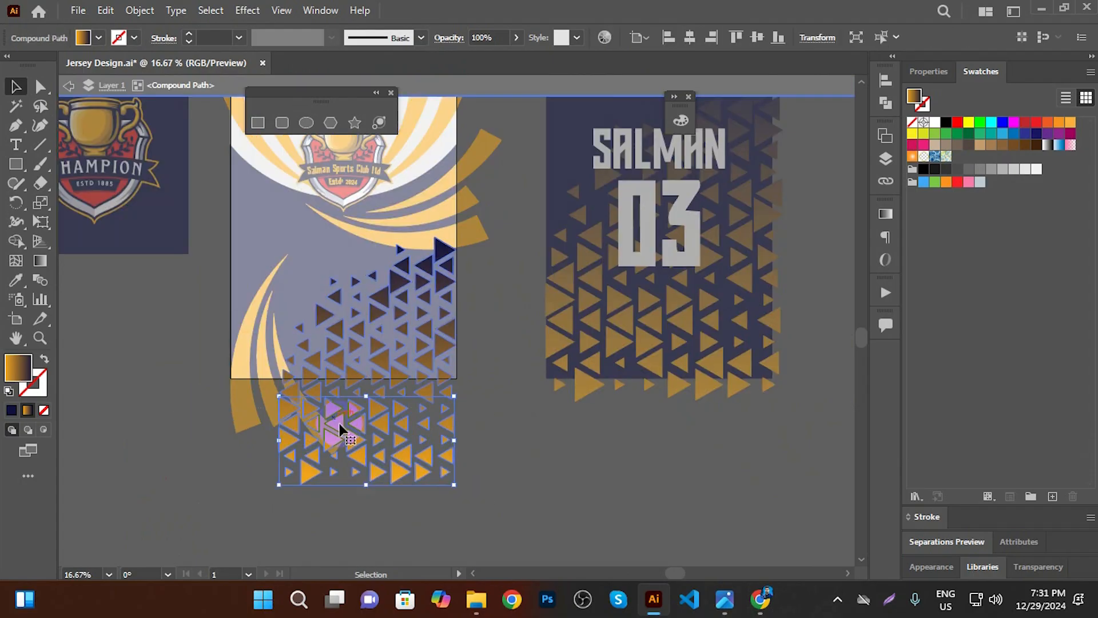
pyautogui.press('Delete')
pyautogui.click(505, 95)
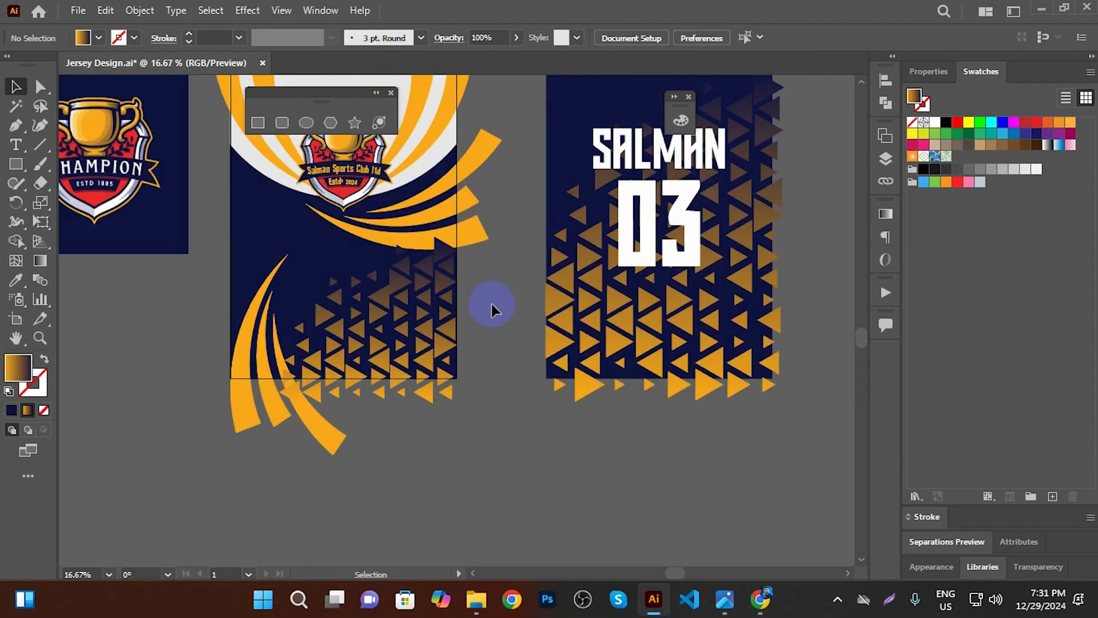
# Send the slightly raised triangle pattern and the navy front panel to the back, and save the document
pyautogui.moveTo(443, 256); pyautogui.dragTo(441, 246)
pyautogui.moveTo(478, 312); pyautogui.dragTo(430, 300)
pyautogui.hotkey('ctrl', 'shift', '[')
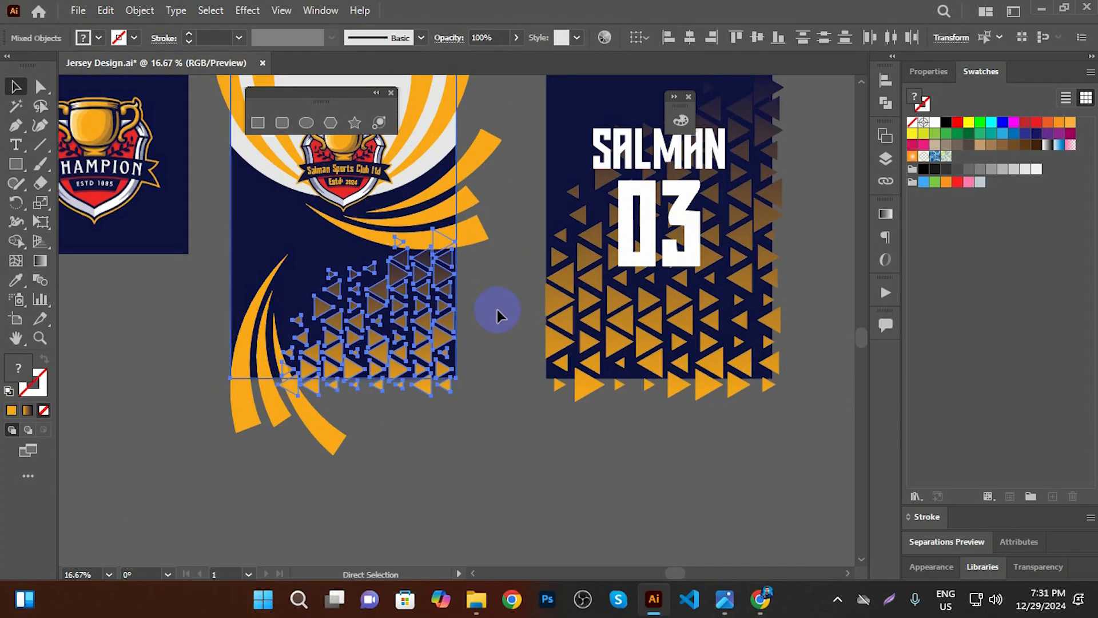
pyautogui.click(445, 445)
pyautogui.scroll(-1, 445, 444)
pyautogui.hotkey('ctrl', 's')
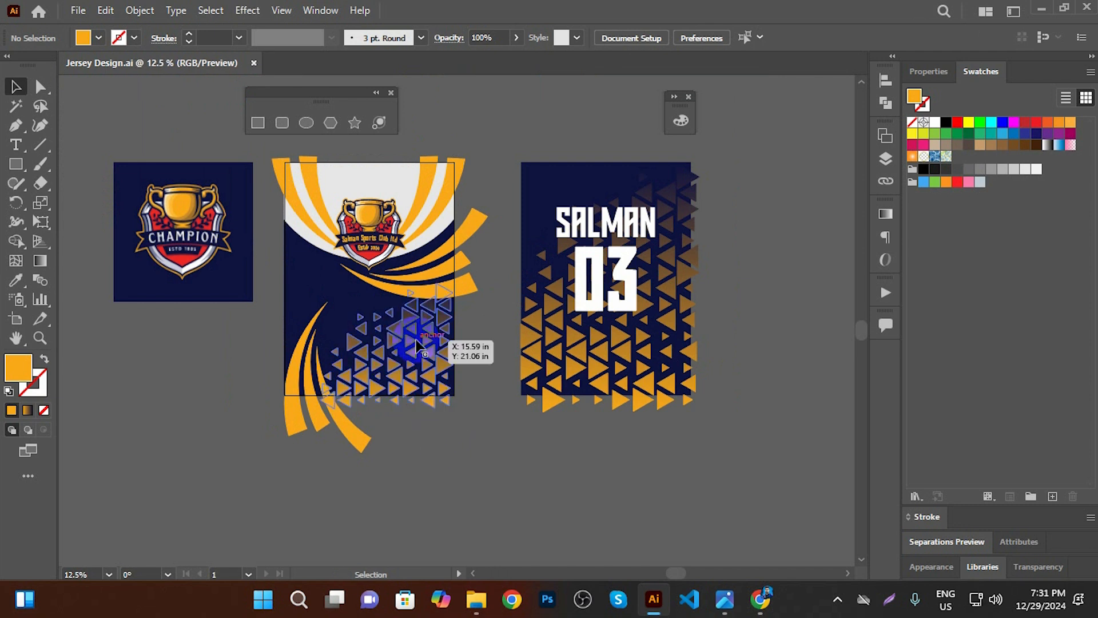
# Add the text "Sponser Name" in the empty area above the jersey panels
pyautogui.scroll(1, 415, 337)
pyautogui.click(486, 451)
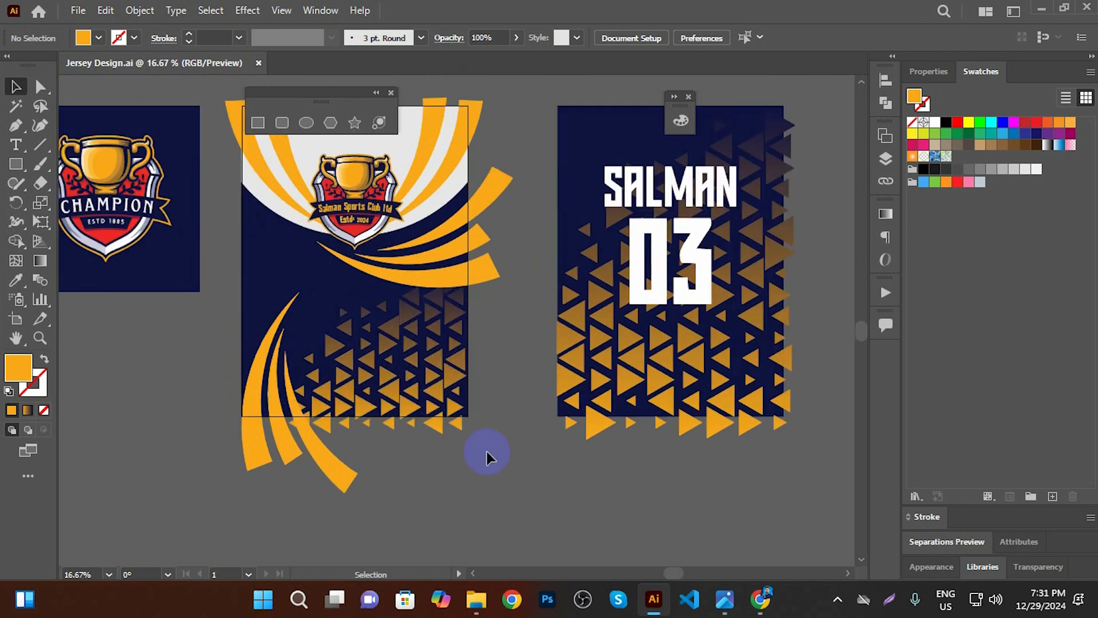
pyautogui.scroll(1, 515, 410)
pyautogui.click(16, 145)
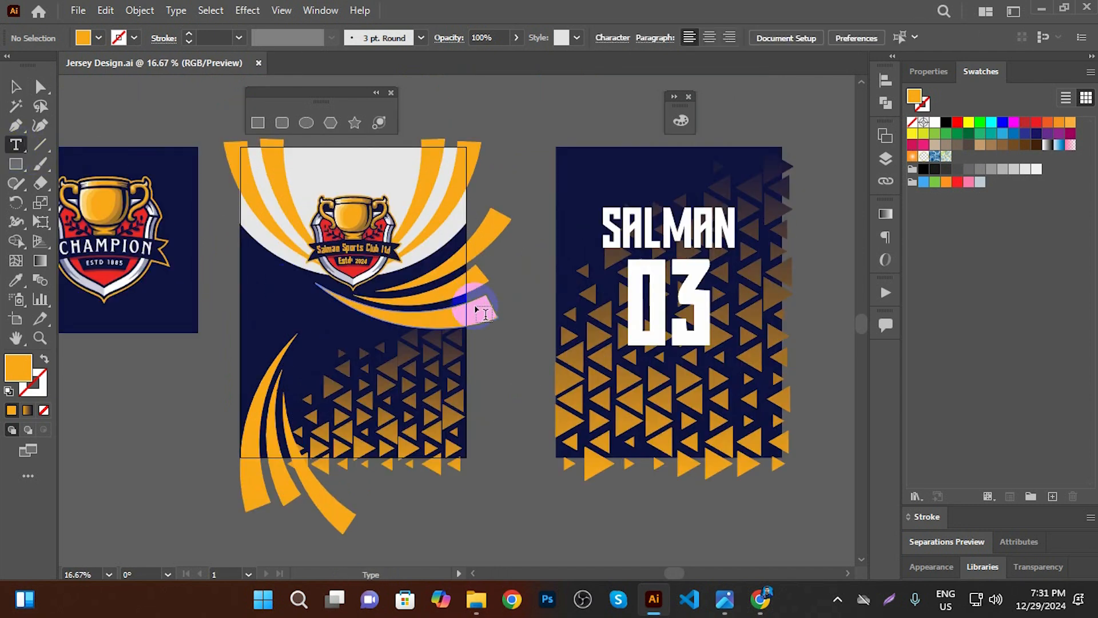
pyautogui.click(511, 130)
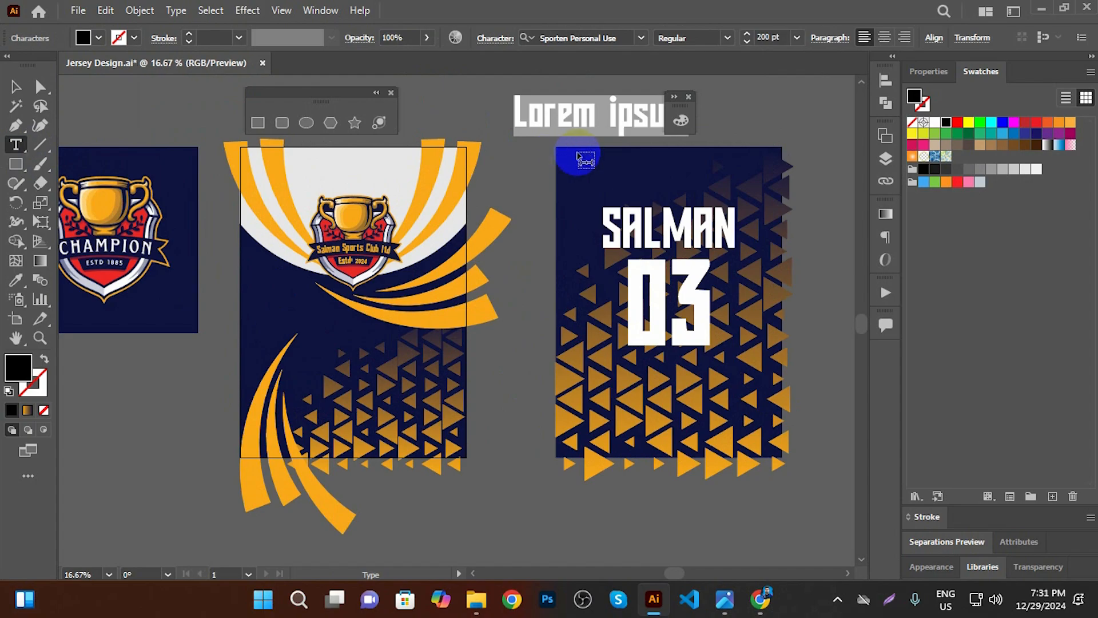
pyautogui.write('Spon')
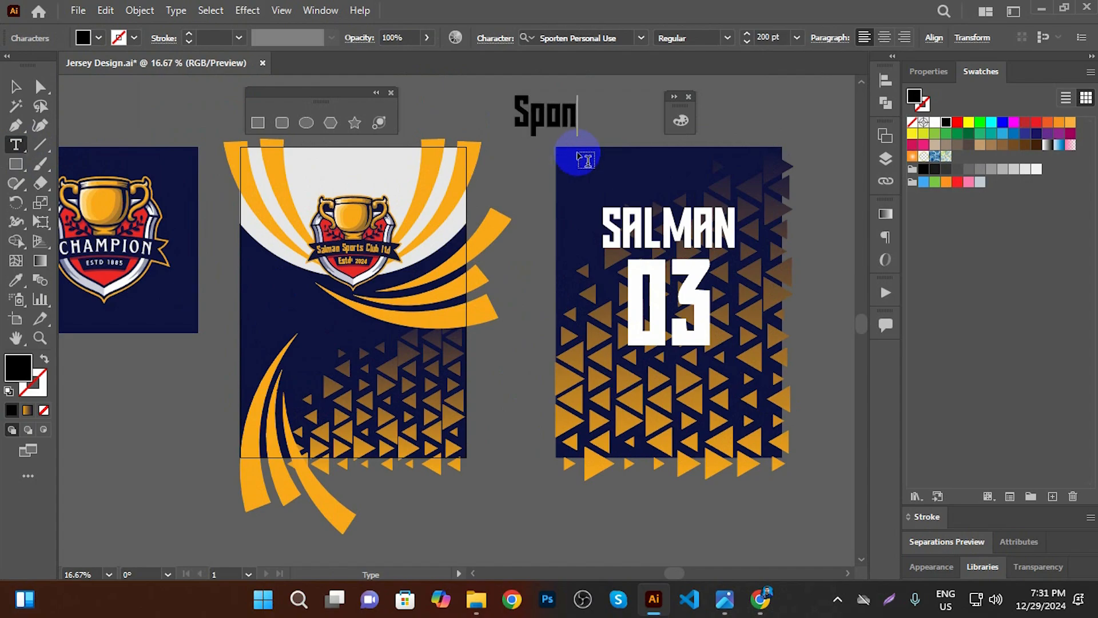
pyautogui.write('ser Name')
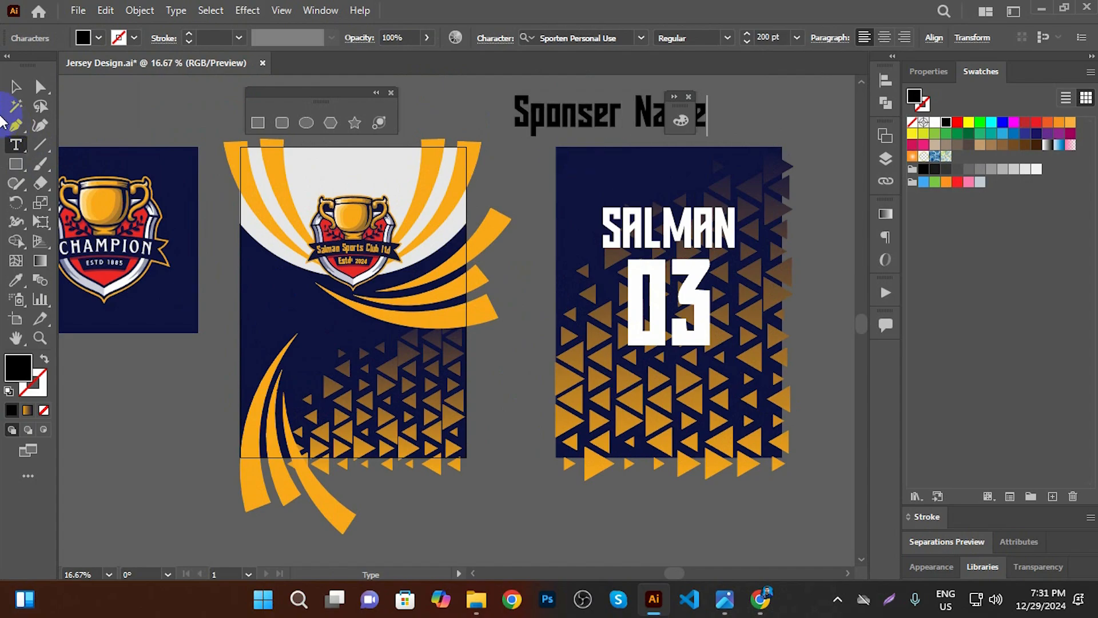
pyautogui.click(16, 86)
# Fill the Sponser Name text white and place it below the front's club badge, scaled to about 177 pt
pyautogui.scroll(-1, 402, 366)
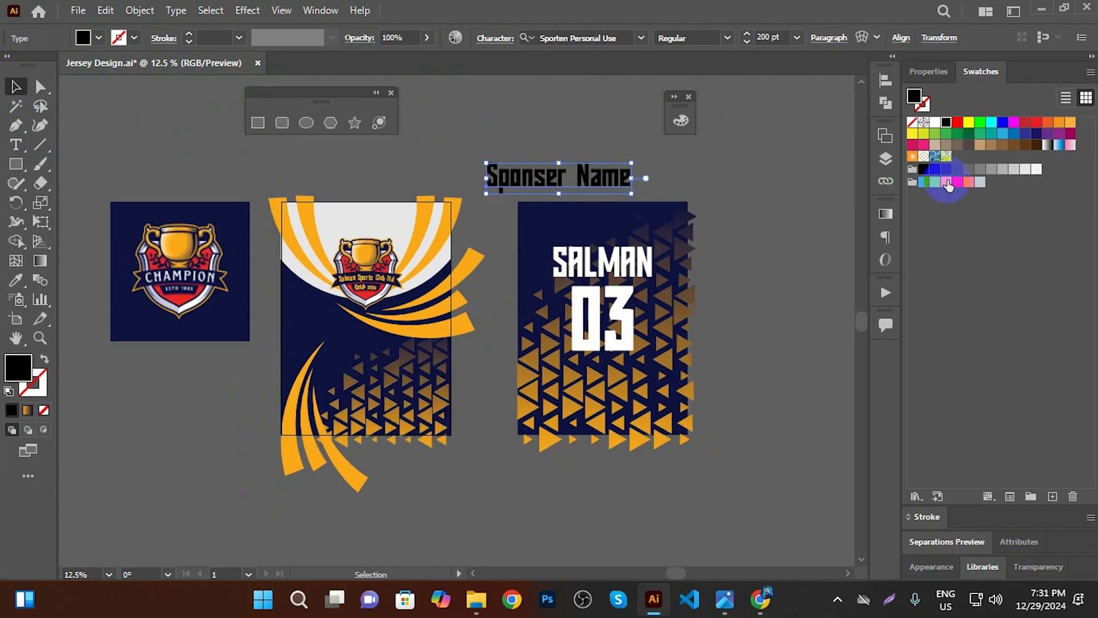
pyautogui.click(934, 122)
pyautogui.moveTo(606, 190); pyautogui.dragTo(416, 331)
pyautogui.scroll(2, 416, 325)
pyautogui.moveTo(465, 283); pyautogui.dragTo(451, 288)
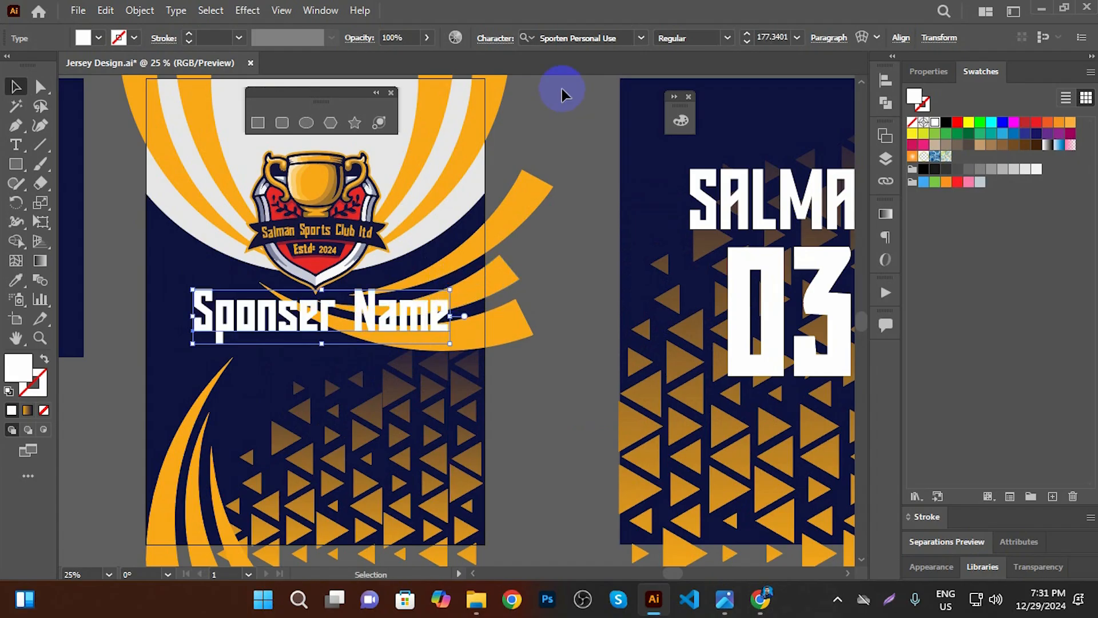
# Center the Sponser Name text horizontally on the front panel's artboard, deselect it and save the document
pyautogui.click(892, 42)
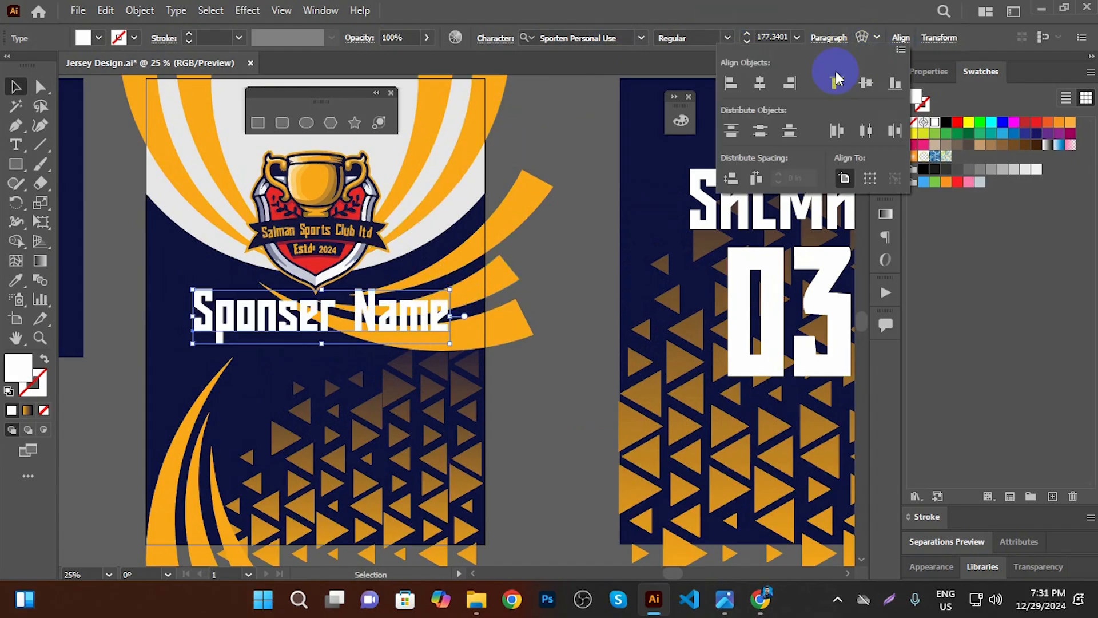
pyautogui.click(760, 83)
pyautogui.scroll(-1, 447, 366)
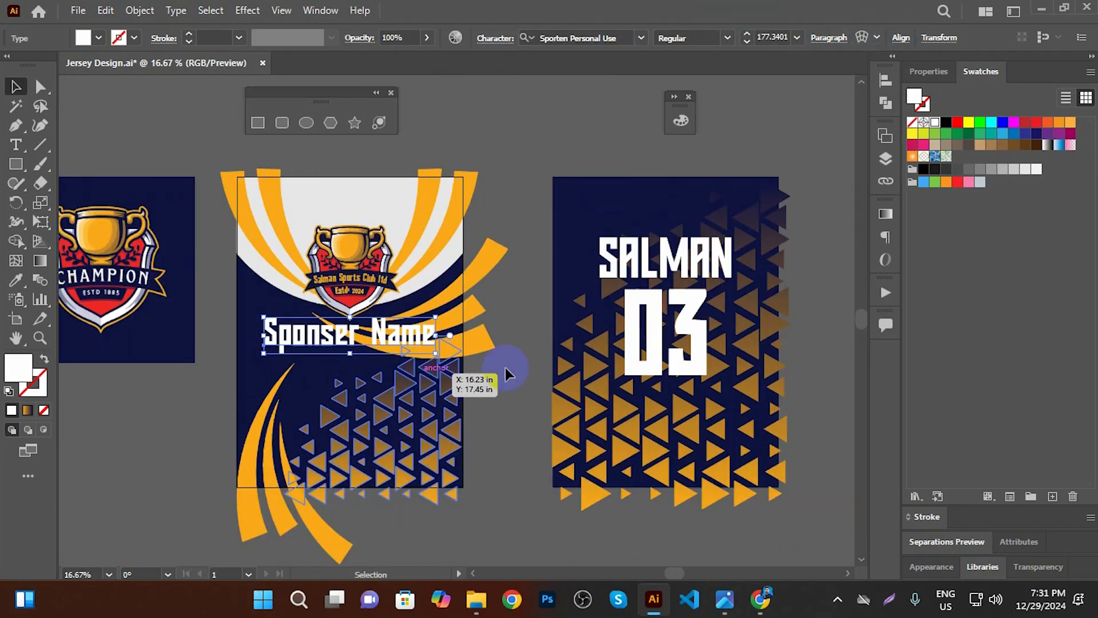
pyautogui.click(507, 367)
pyautogui.hotkey('ctrl', 's')
# Select the Sponser Name text below the front's club badge and open its stroke options, closing them without a change
pyautogui.scroll(1, 358, 372)
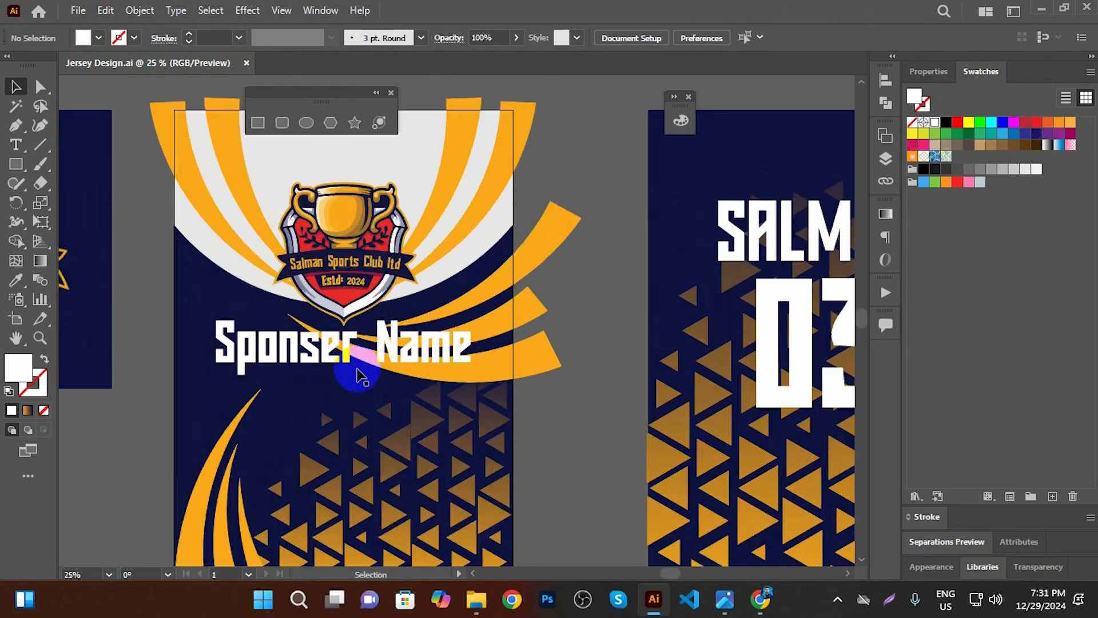
pyautogui.click(351, 369)
pyautogui.scroll(1, 350, 366)
pyautogui.scroll(-3, 350, 366)
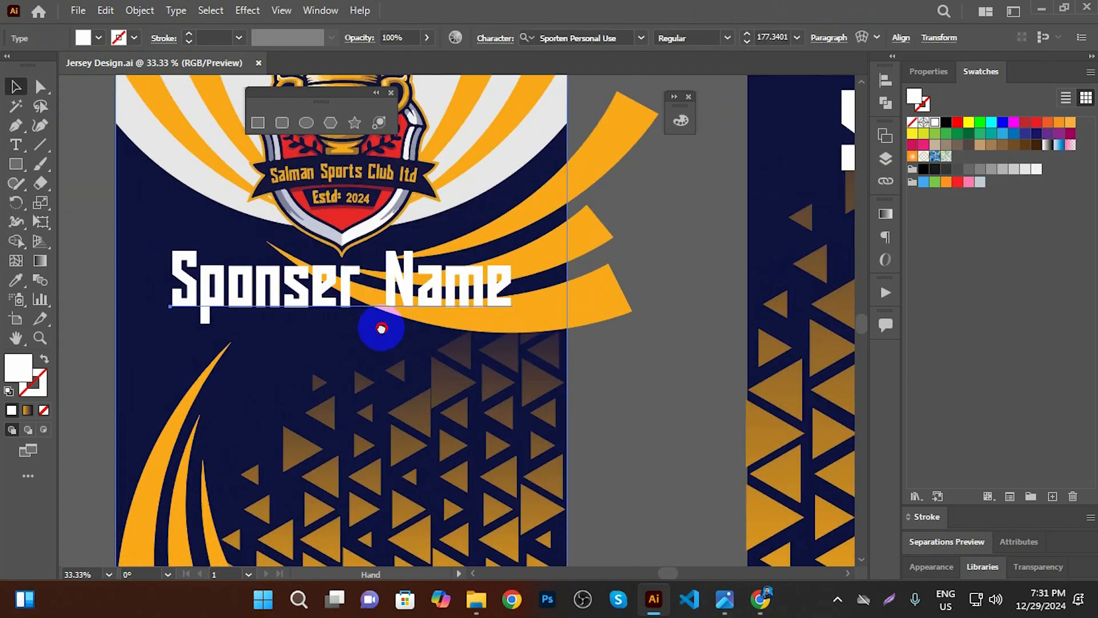
pyautogui.scroll(1, 333, 267)
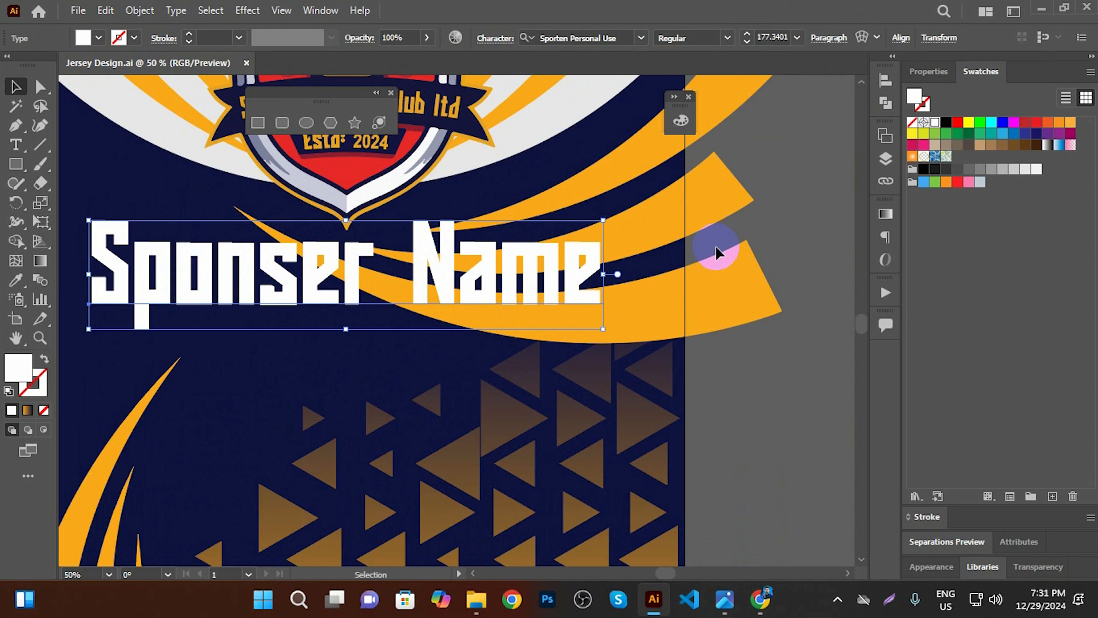
pyautogui.scroll(-1, 518, 274)
pyautogui.scroll(1, 514, 272)
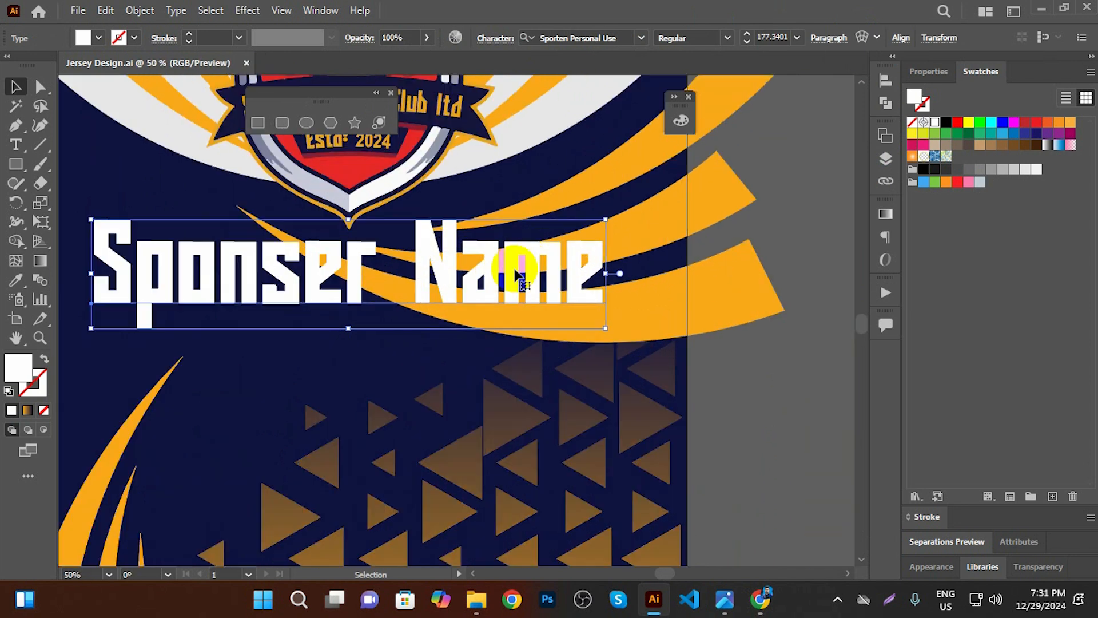
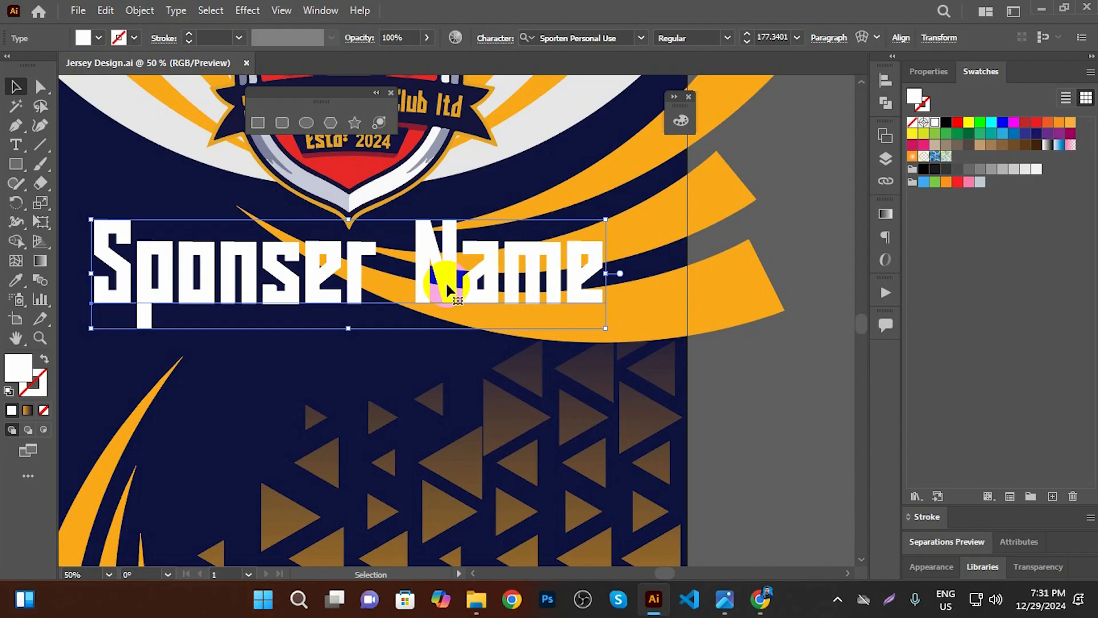
pyautogui.click(164, 38)
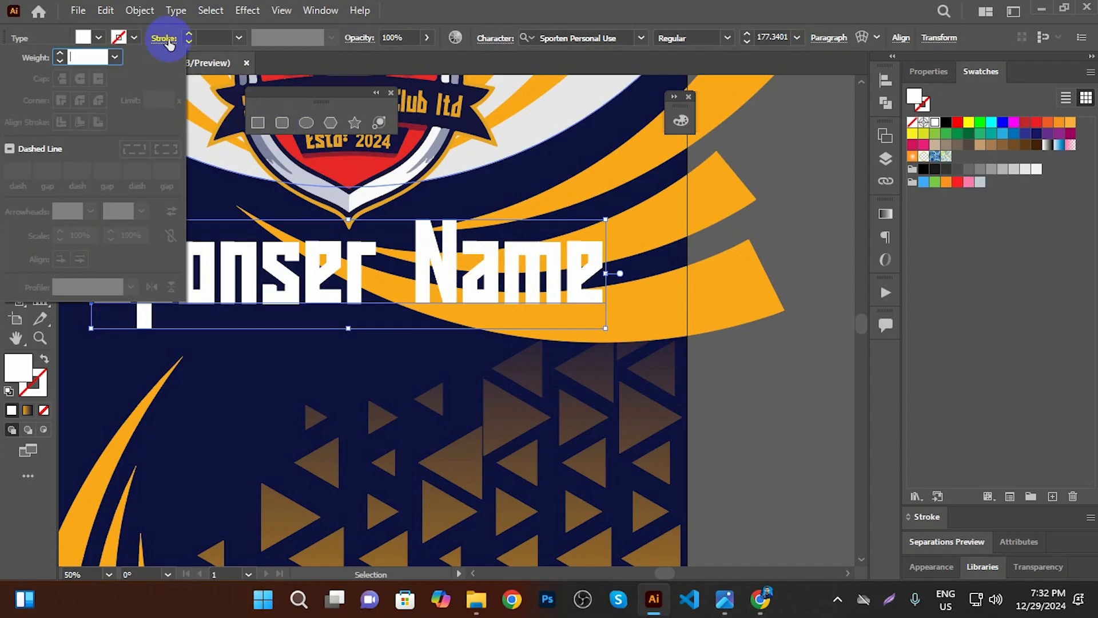
pyautogui.click(831, 189)
# Try to sample the front panel's navy onto the Sponser Name text with the Eyedropper, and undo that fill change
pyautogui.click(16, 279)
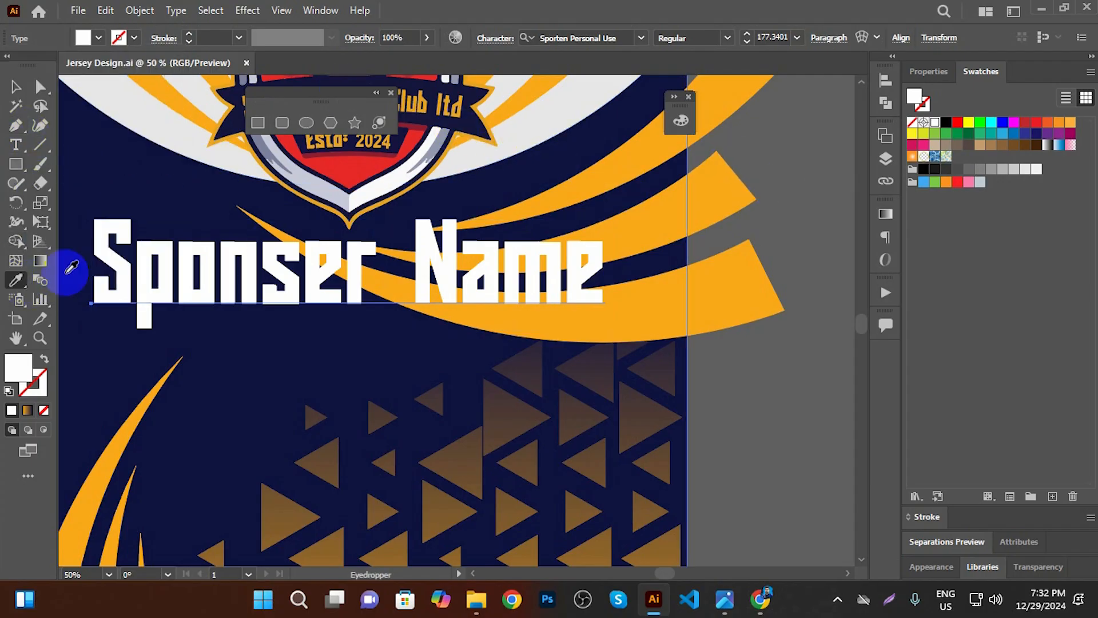
pyautogui.scroll(-1, 280, 237)
pyautogui.click(139, 192)
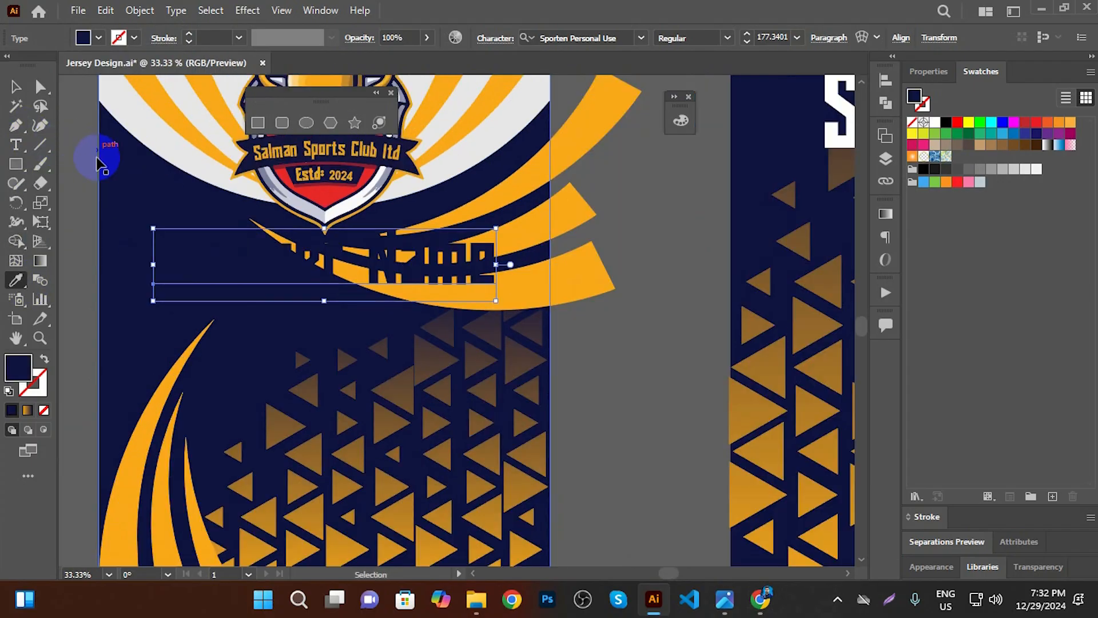
pyautogui.hotkey('ctrl', 'z')
# Apply the front panel's navy as a 1 pt stroke on the Sponser Name text by sampling it, and make the white fill active again
pyautogui.click(43, 387)
pyautogui.keyDown('shift'); pyautogui.click(133, 210); pyautogui.keyUp('shift')
pyautogui.click(19, 366)
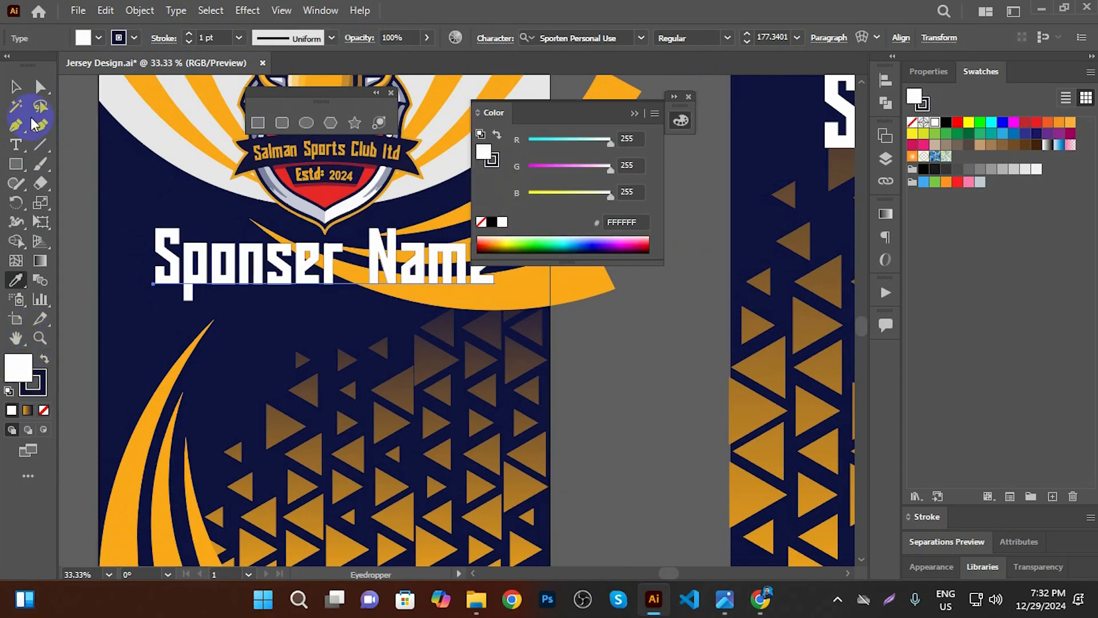
# Raise the stroke weight of the "Sponser Name" text to 9 pt
pyautogui.click(16, 87)
pyautogui.click(633, 113)
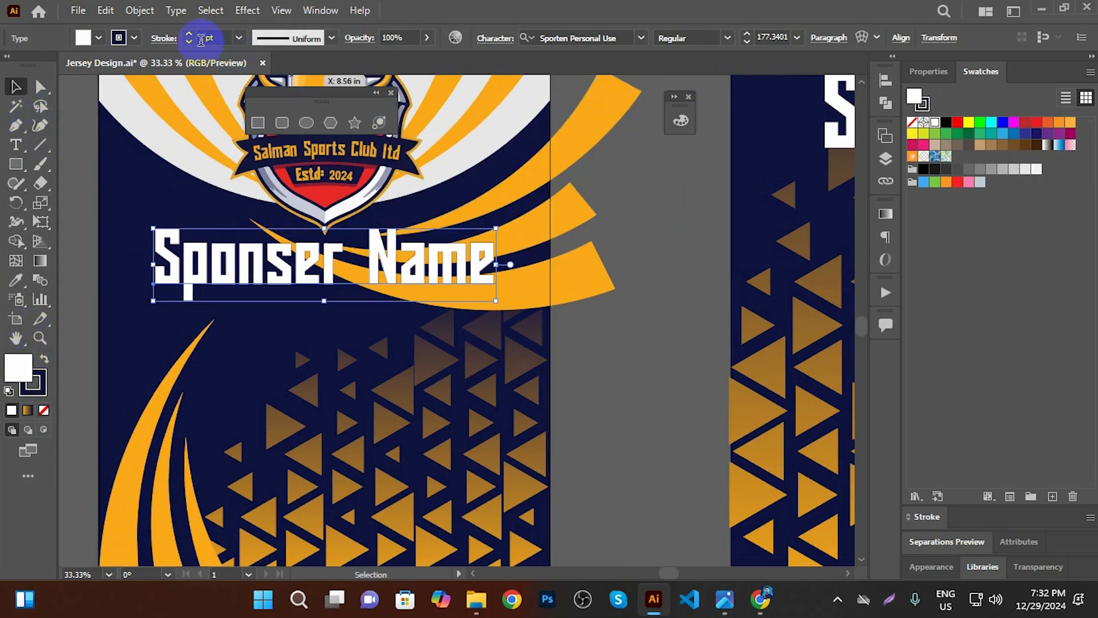
pyautogui.click(190, 36)
pyautogui.click(190, 36)
pyautogui.click(190, 35)
pyautogui.click(190, 36)
pyautogui.click(190, 36)
pyautogui.click(190, 35)
pyautogui.click(190, 36)
pyautogui.click(190, 35)
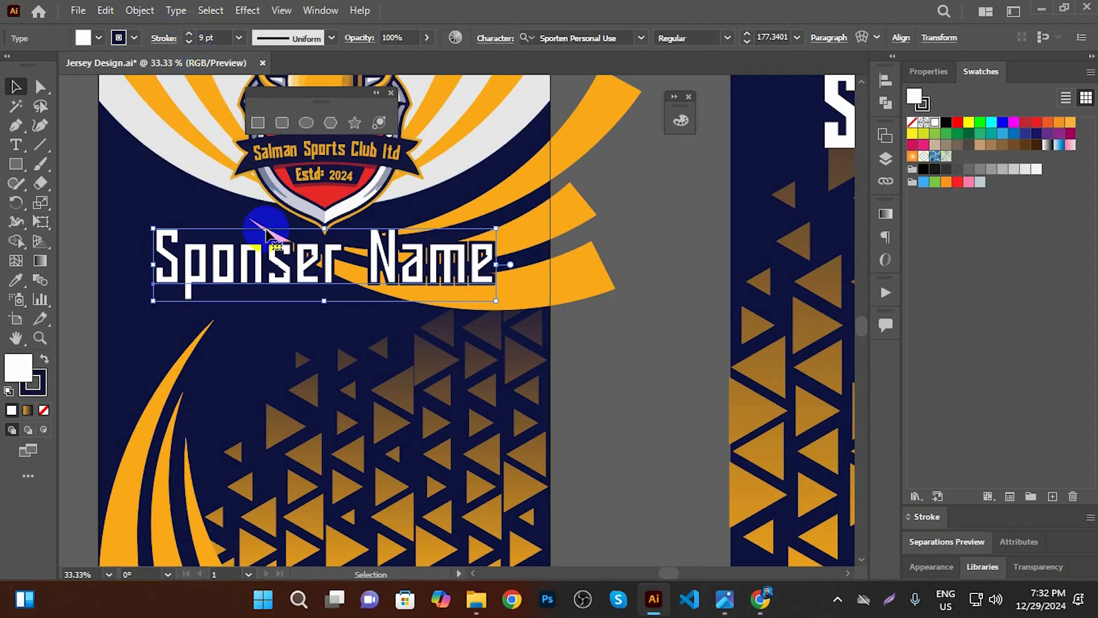
pyautogui.keyDown('alt'); pyautogui.scroll(1, 372, 269); pyautogui.keyUp('alt')
pyautogui.keyDown('alt'); pyautogui.scroll(-1, 496, 288); pyautogui.keyUp('alt')
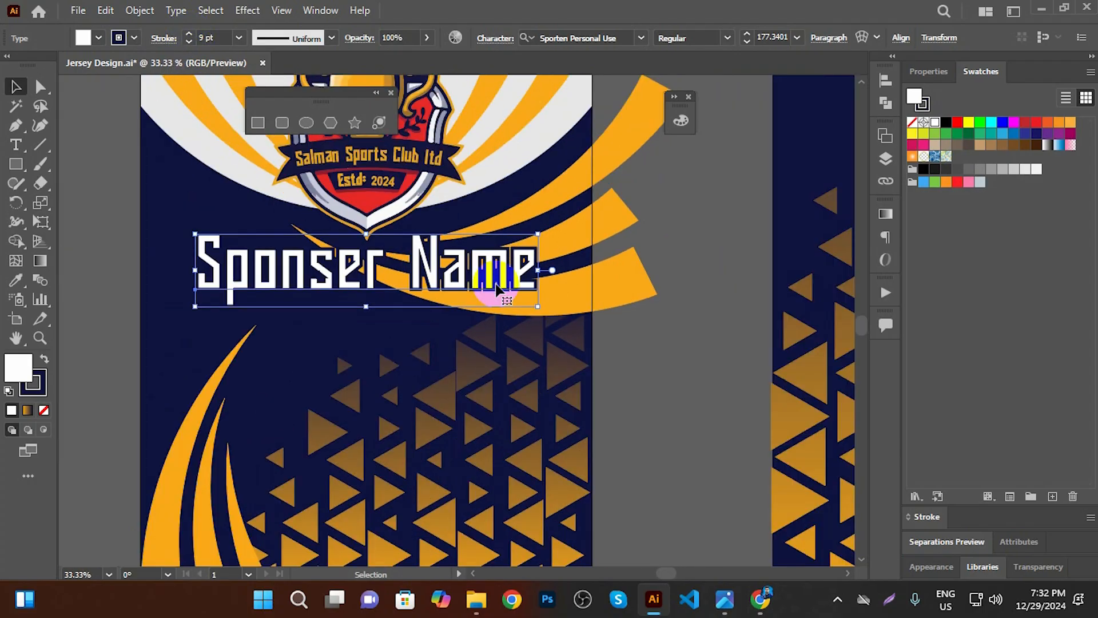
# Remove the stroke from the "Sponser Name" text, keeping its white fill
pyautogui.click(34, 394)
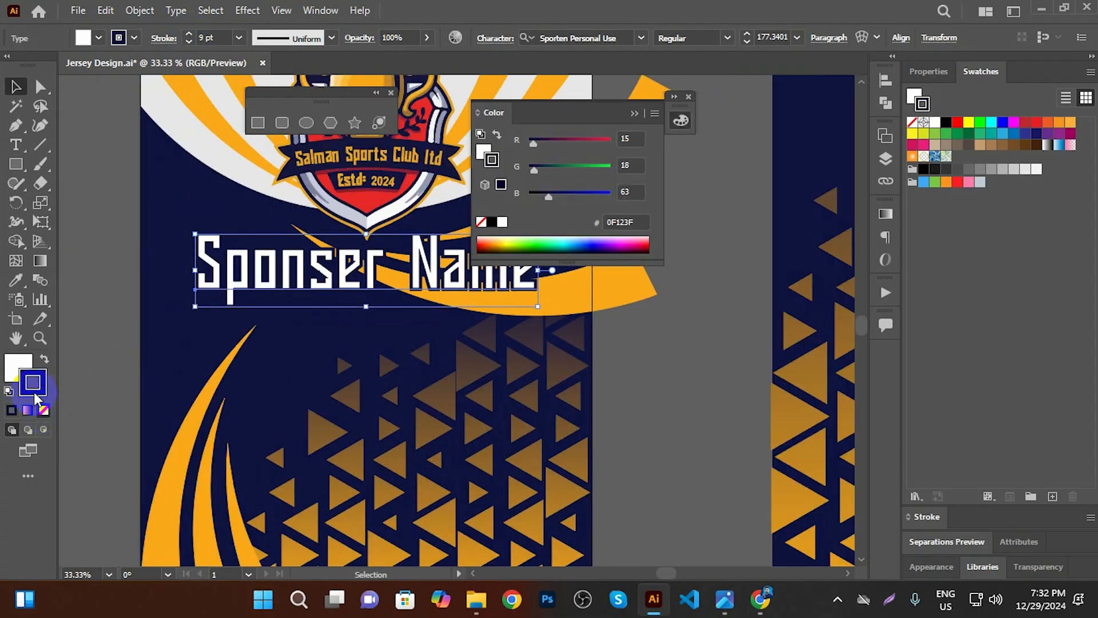
pyautogui.click(43, 410)
pyautogui.click(27, 361)
pyautogui.click(636, 115)
pyautogui.press('space')
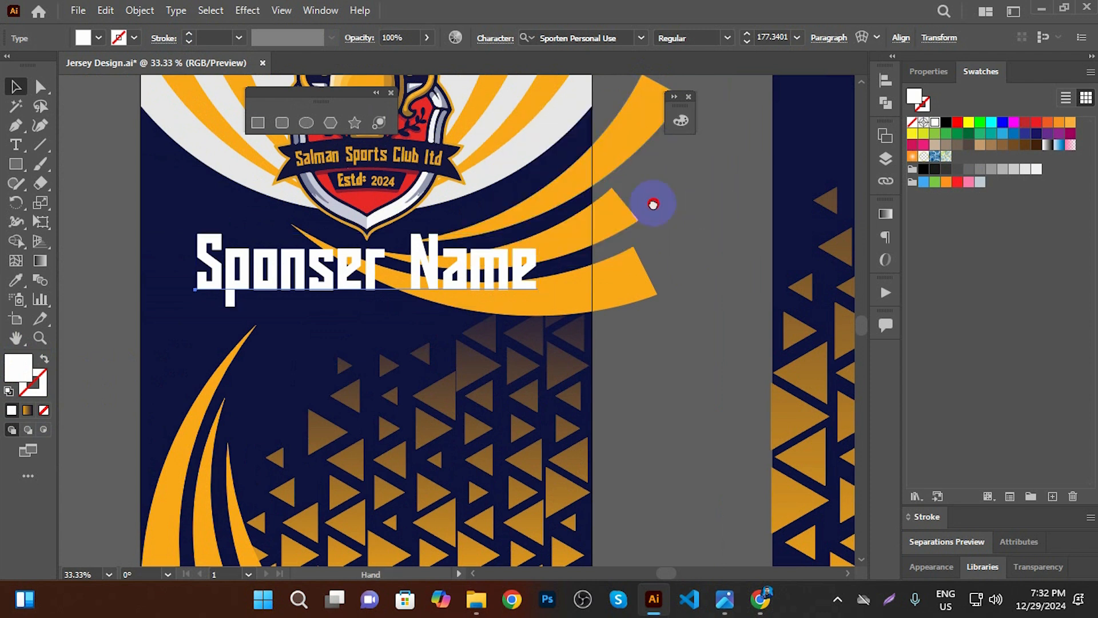
pyautogui.moveTo(652, 204); pyautogui.dragTo(573, 200)
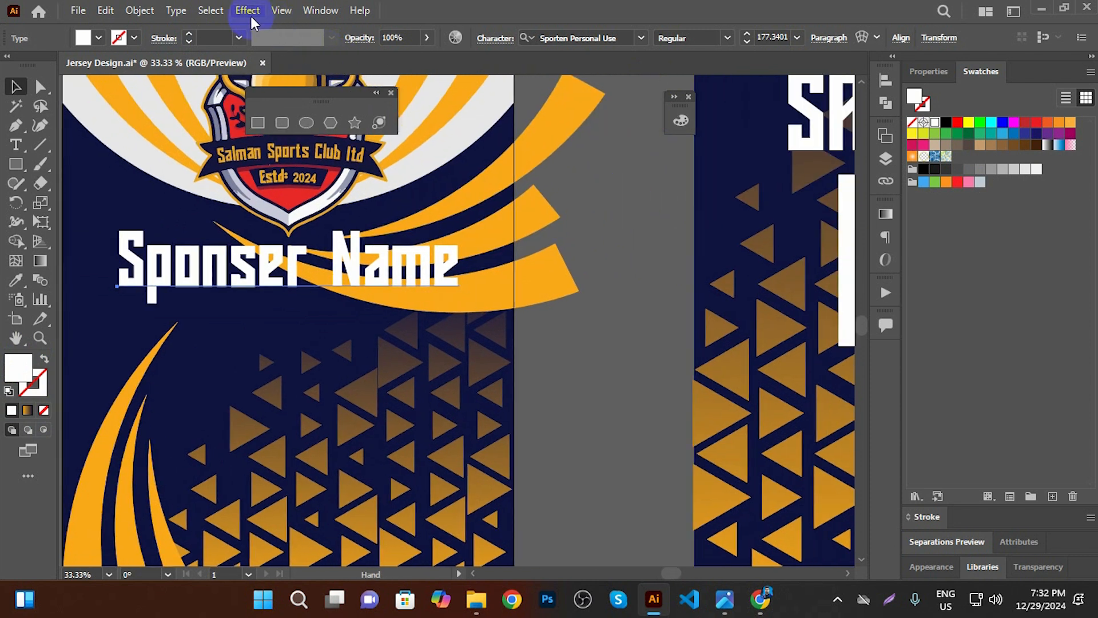
# Display the Appearance settings of the "Sponser Name" text in a floating window beside the artwork
pyautogui.click(326, 13)
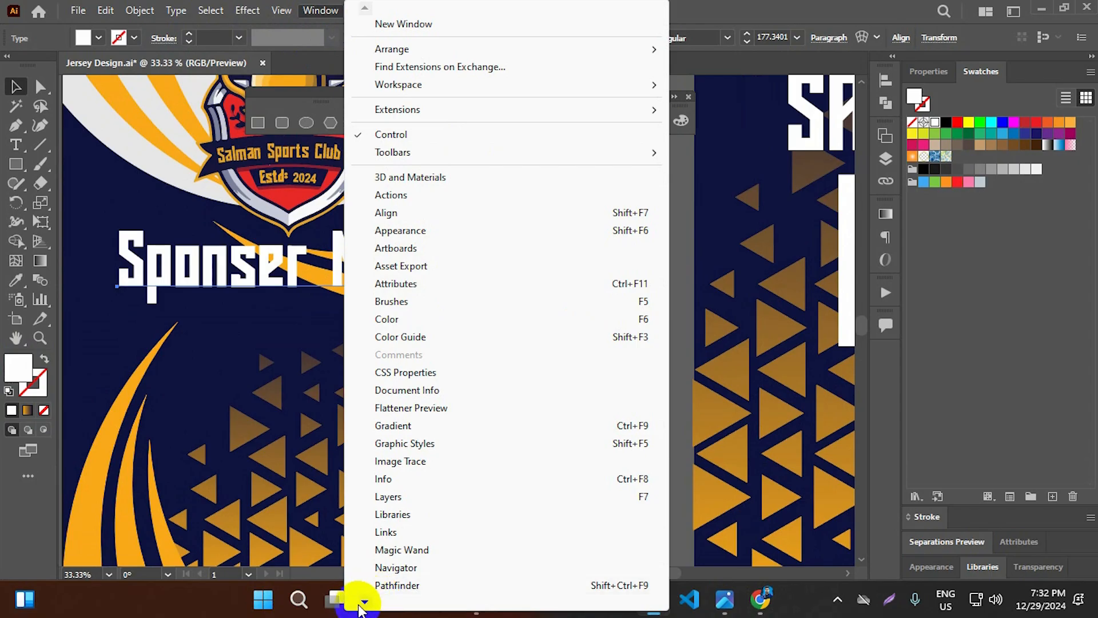
pyautogui.click(400, 229)
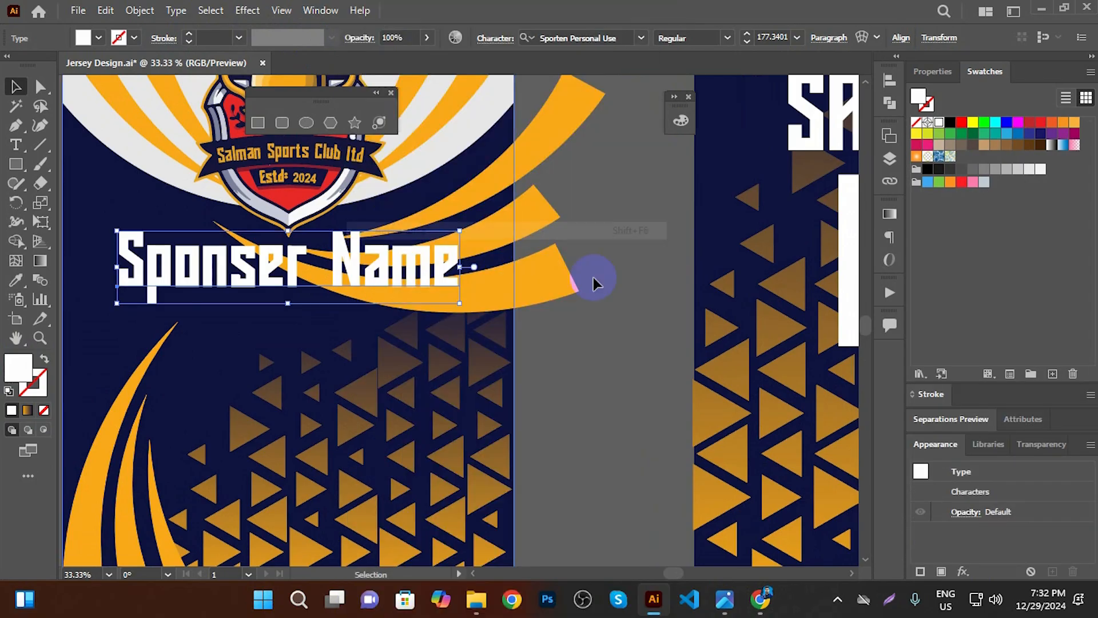
pyautogui.moveTo(931, 393)
pyautogui.mouseDown()
pyautogui.moveTo(725, 368)
pyautogui.moveTo(576, 197)
pyautogui.moveTo(613, 246)
pyautogui.mouseUp()
pyautogui.click(574, 206)
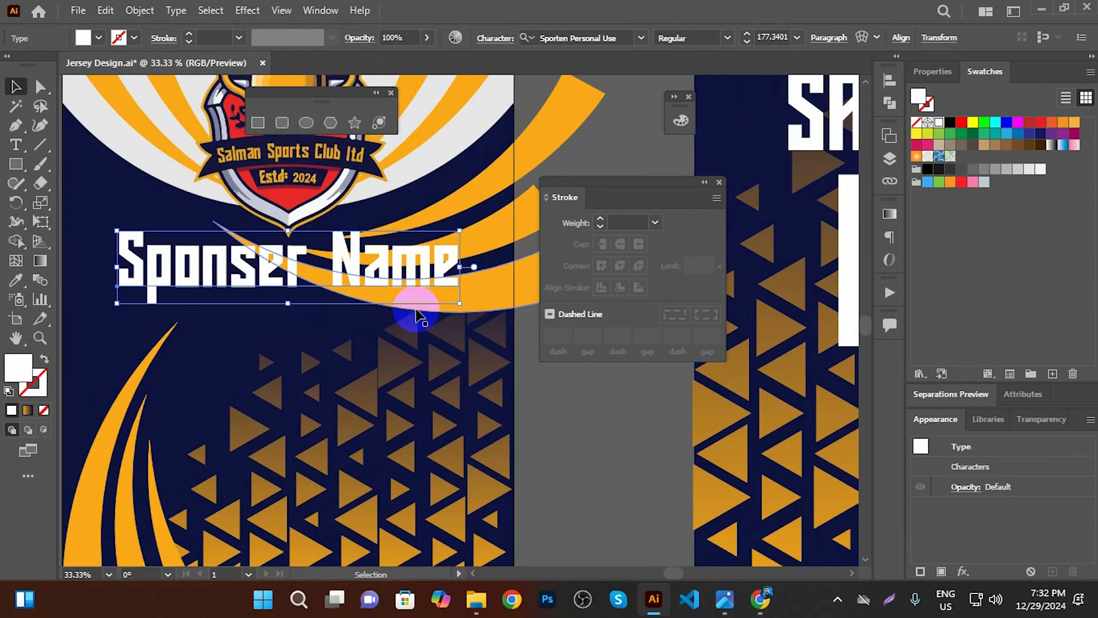
pyautogui.click(719, 182)
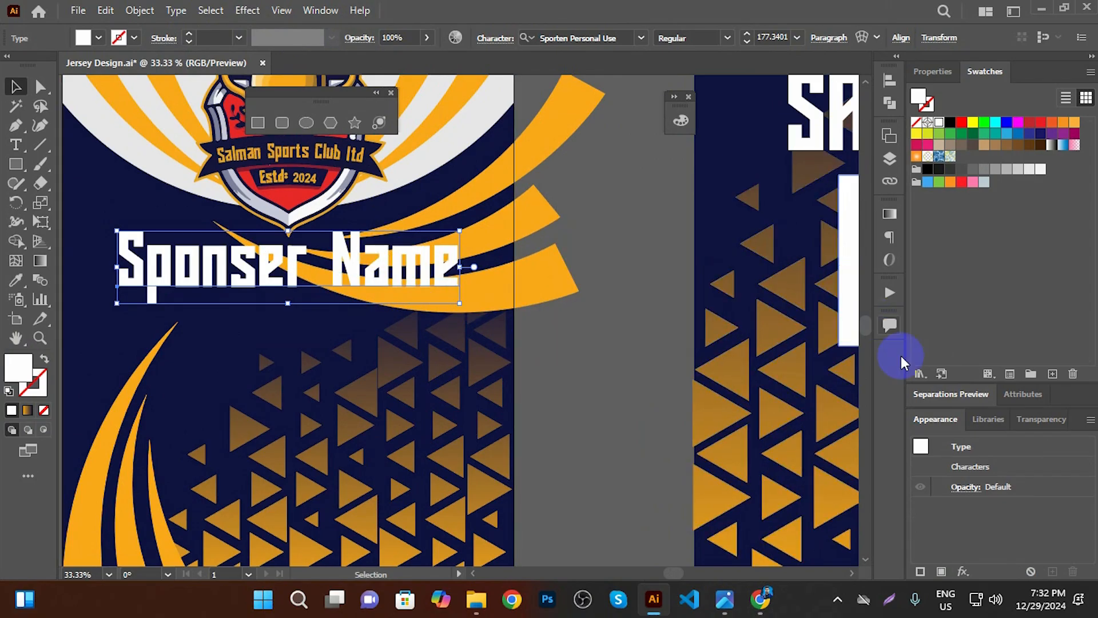
pyautogui.moveTo(936, 423); pyautogui.dragTo(625, 175)
pyautogui.click(434, 256)
# Add a new stroke to the "Sponser Name" text's appearance and move the fill above it
pyautogui.click(654, 289)
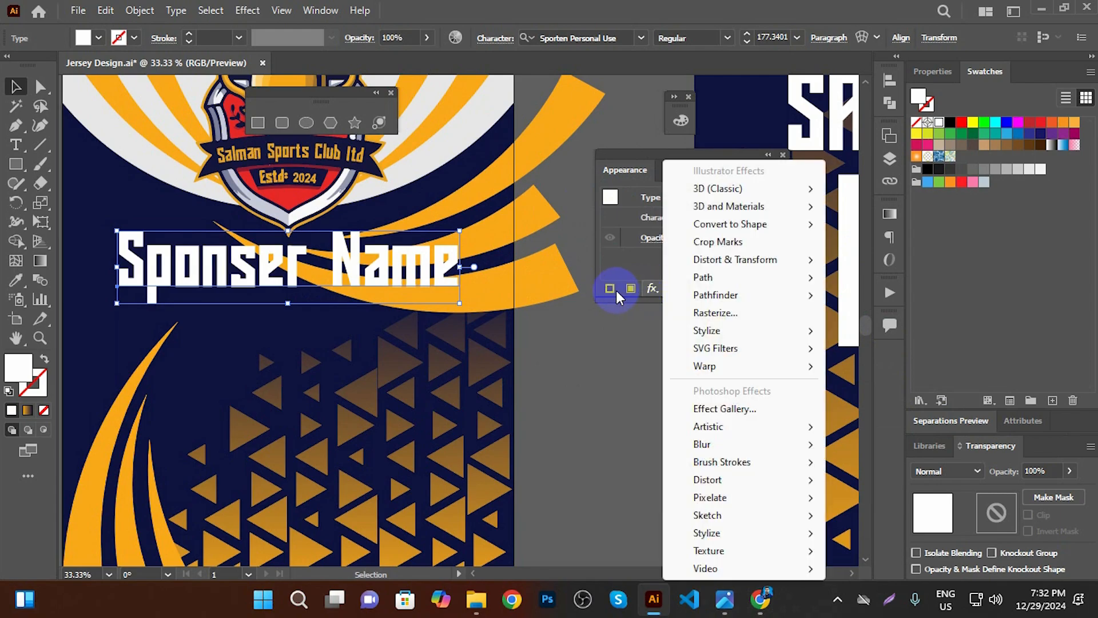
pyautogui.click(610, 289)
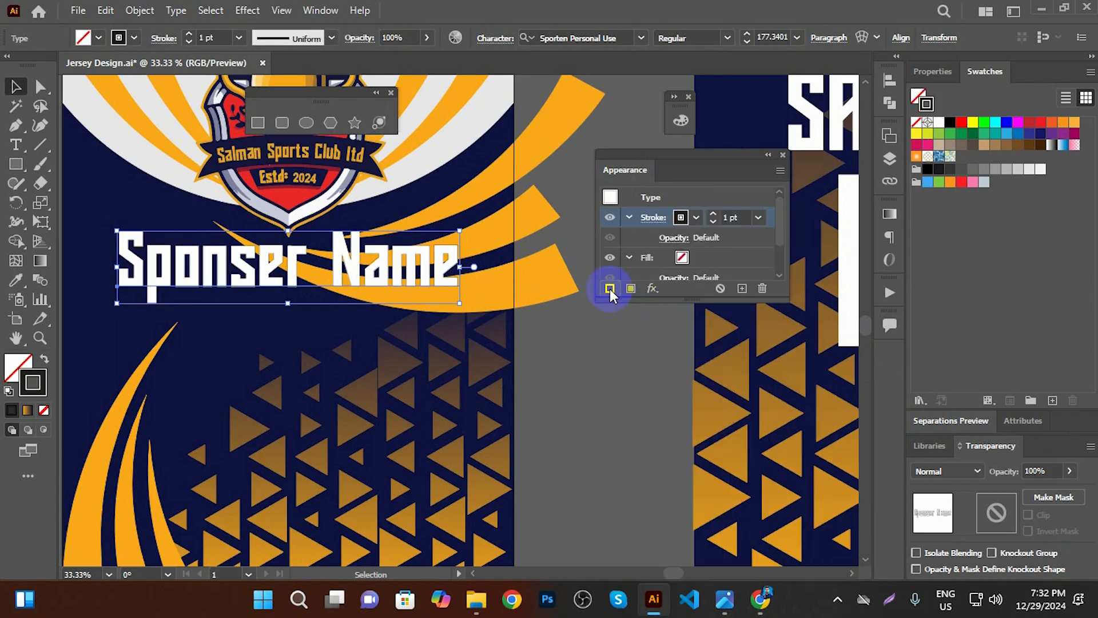
pyautogui.click(680, 218)
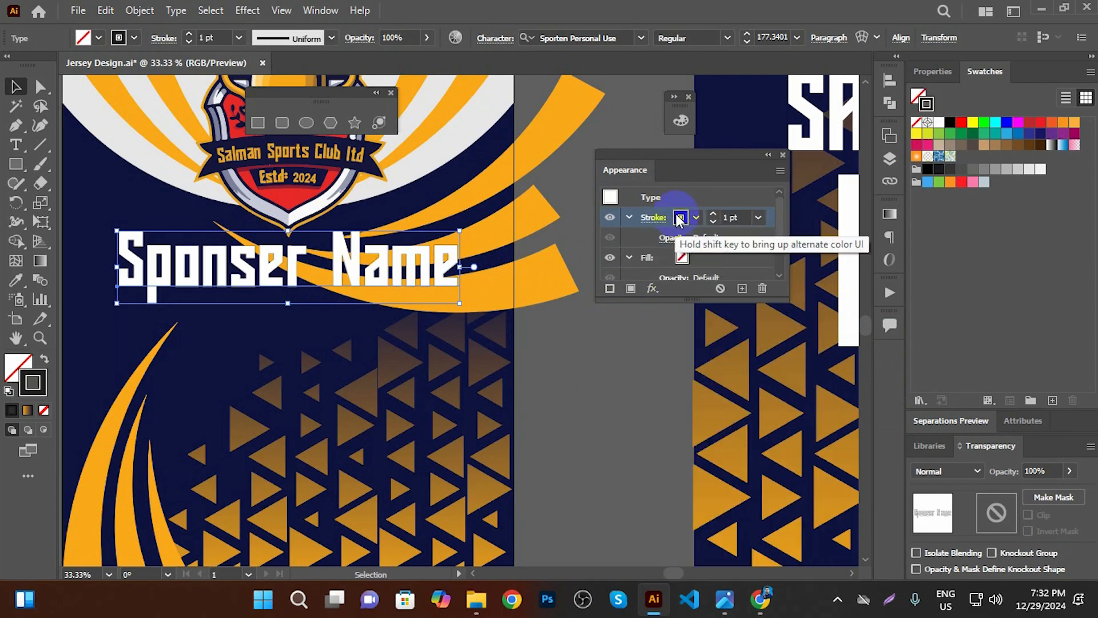
pyautogui.click(682, 258)
pyautogui.moveTo(680, 257); pyautogui.dragTo(674, 206)
pyautogui.scroll(-2, 678, 239)
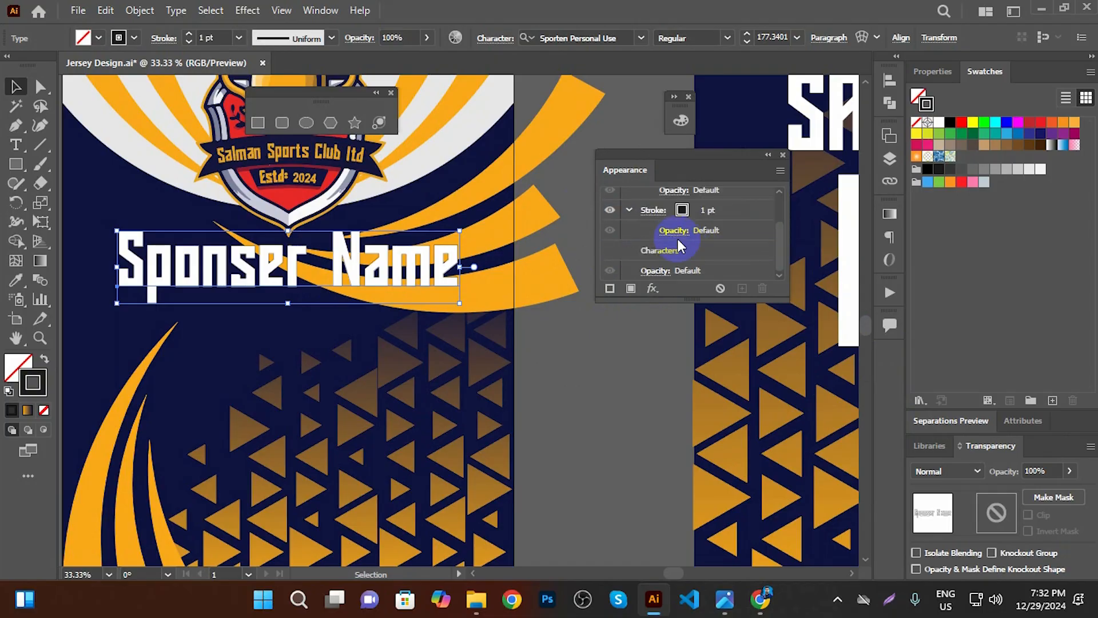
# Add a second stroke to the text's appearance and order both strokes beneath the fill
pyautogui.moveTo(674, 297); pyautogui.dragTo(676, 408)
pyautogui.click(610, 394)
pyautogui.click(680, 260)
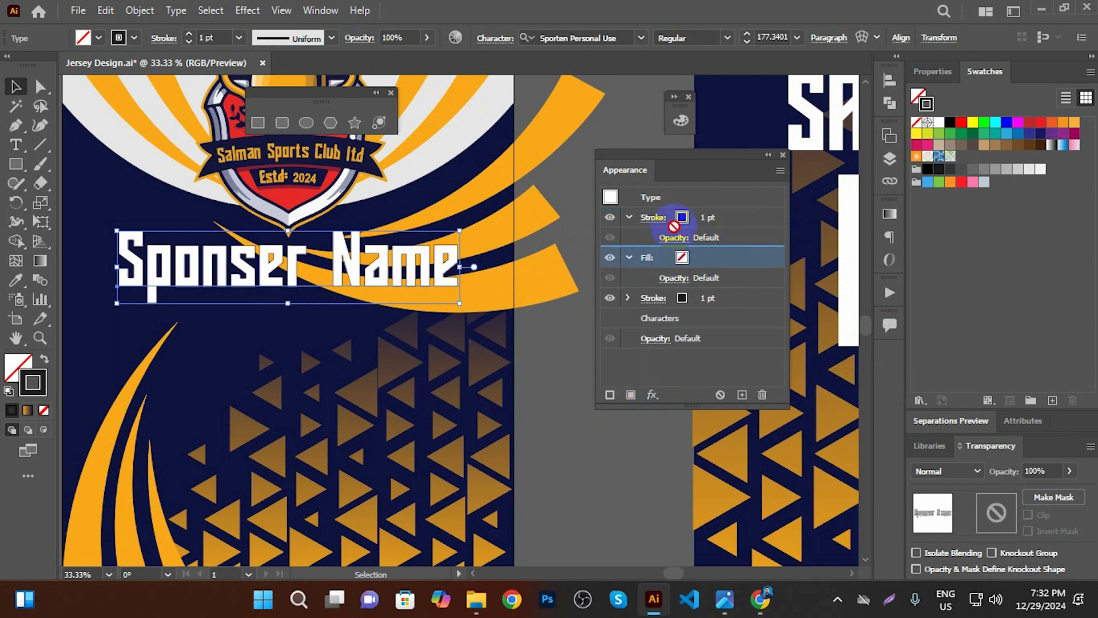
pyautogui.moveTo(653, 217); pyautogui.dragTo(696, 232)
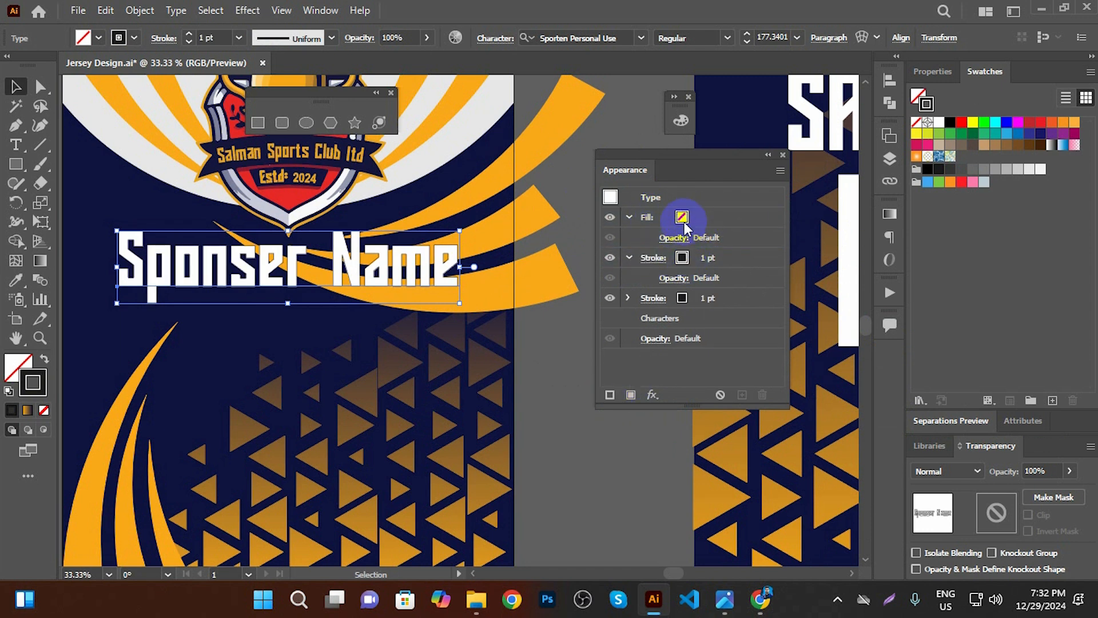
# Set the fill in the text's appearance to white
pyautogui.click(684, 223)
pyautogui.click(696, 217)
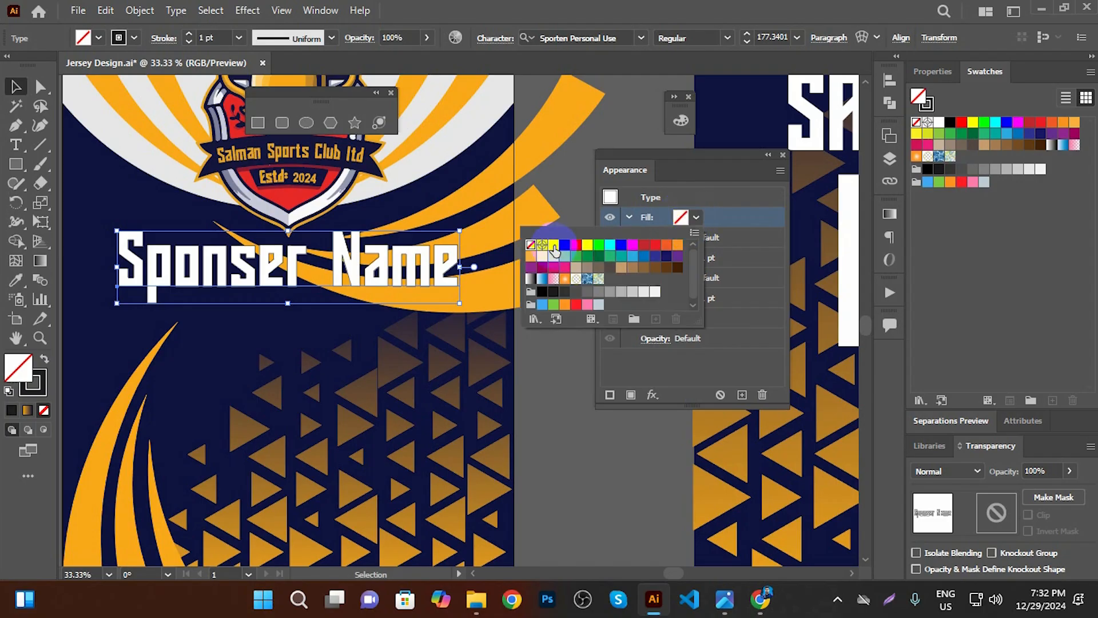
pyautogui.click(553, 245)
pyautogui.click(713, 207)
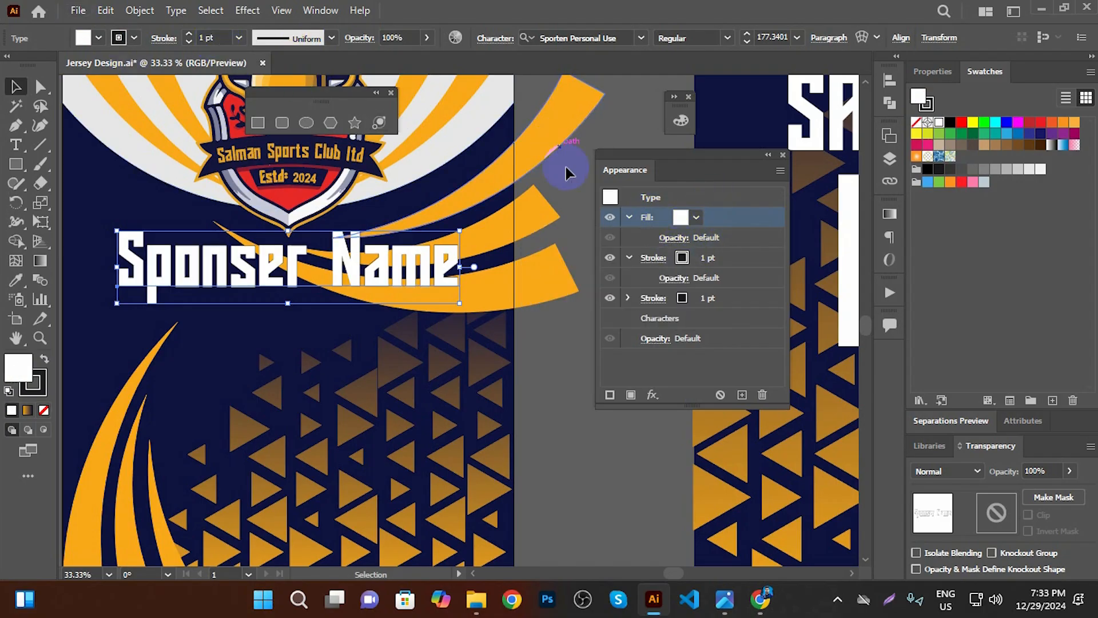
# Colour the text's upper stroke with the dark navy sampled from the jersey background
pyautogui.click(681, 258)
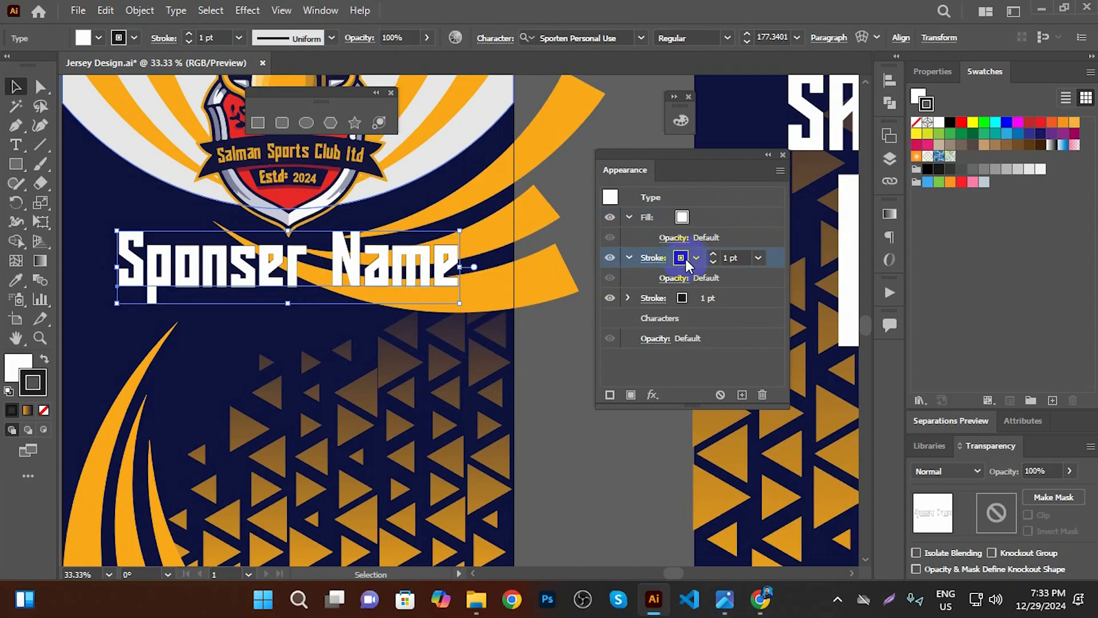
pyautogui.click(686, 261)
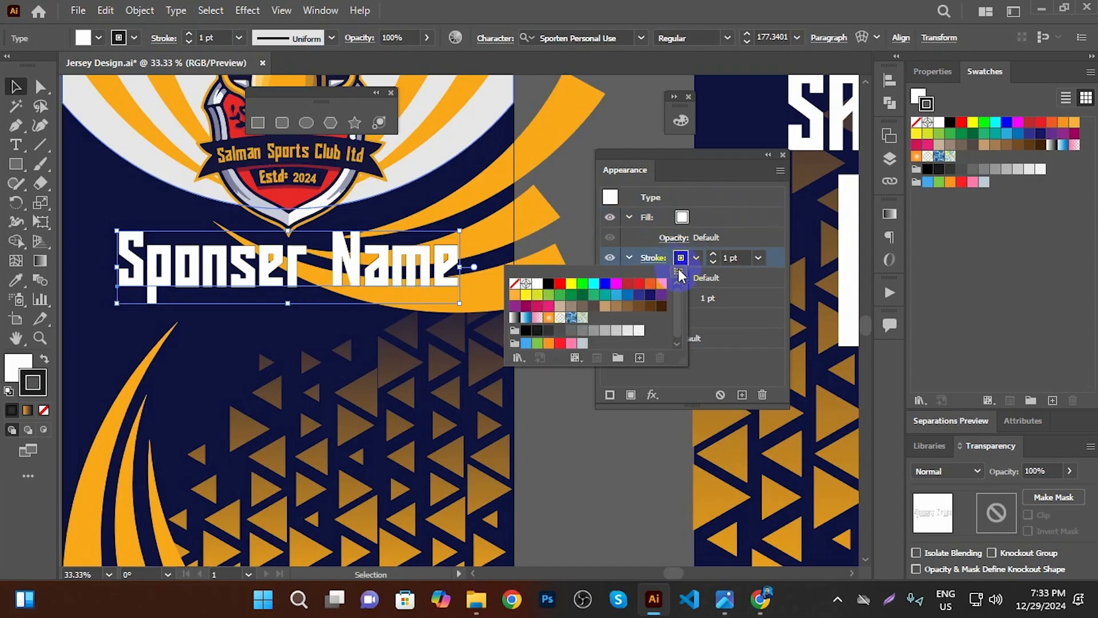
pyautogui.click(692, 257)
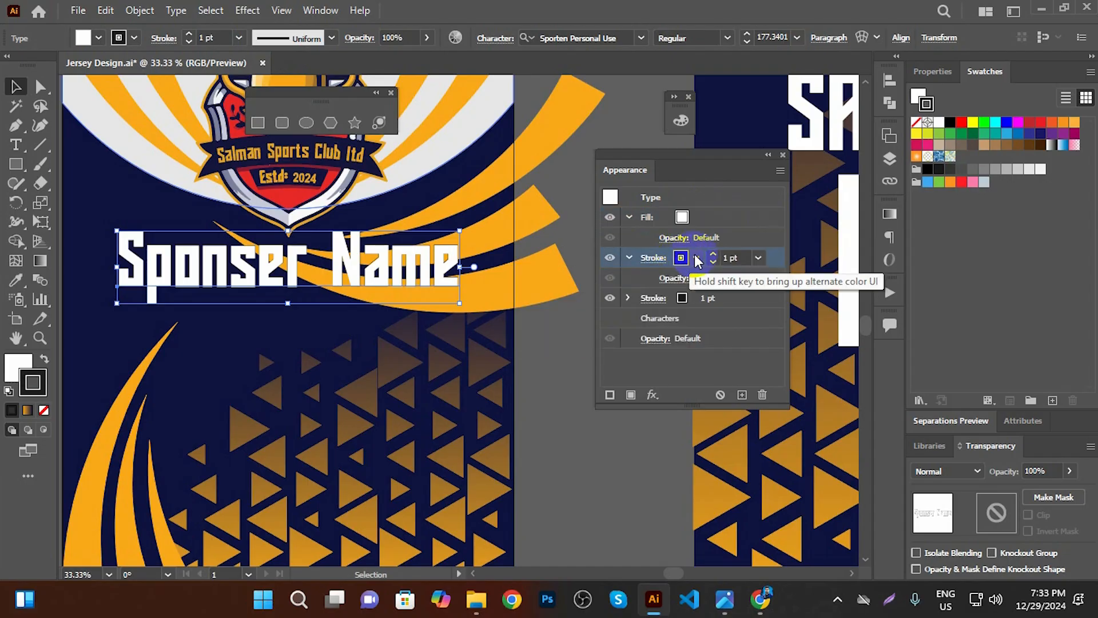
pyautogui.click(17, 281)
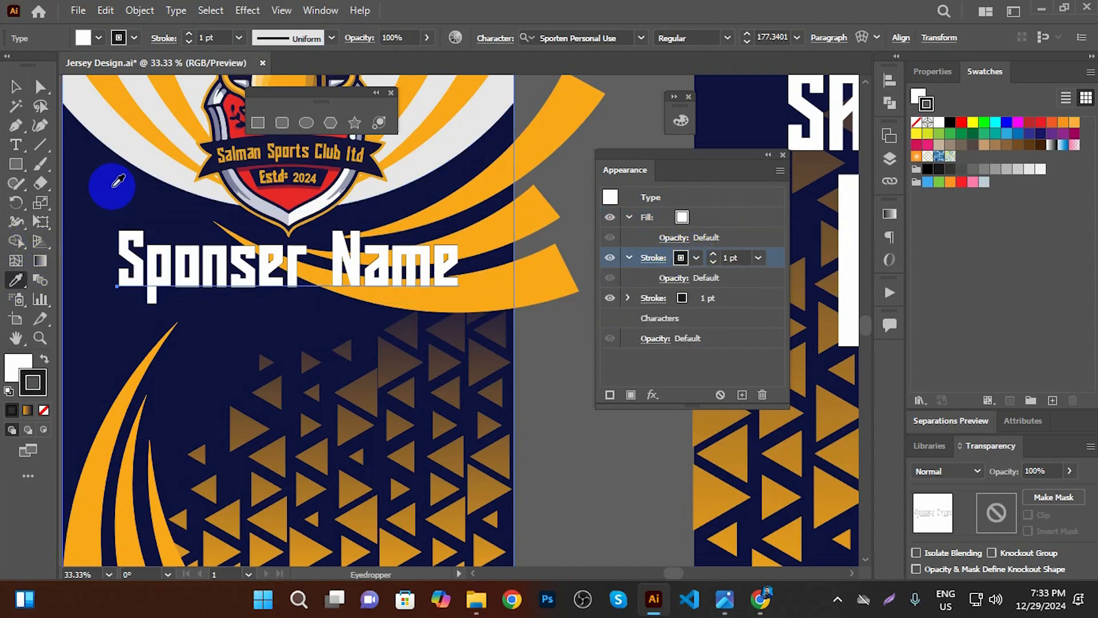
# Set the weight of the text's navy stroke to 15 pt
pyautogui.click(711, 255)
pyautogui.click(711, 255)
pyautogui.click(710, 255)
pyautogui.click(710, 255)
pyautogui.click(710, 255)
pyautogui.click(710, 255)
pyautogui.click(710, 255)
pyautogui.click(710, 256)
pyautogui.click(711, 255)
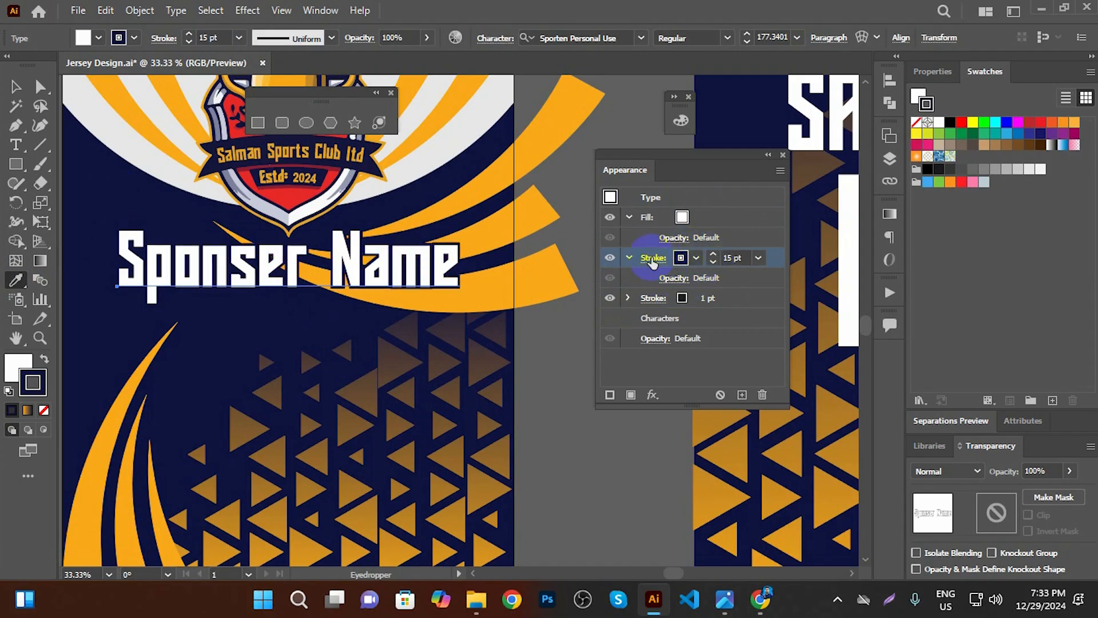
pyautogui.click(651, 259)
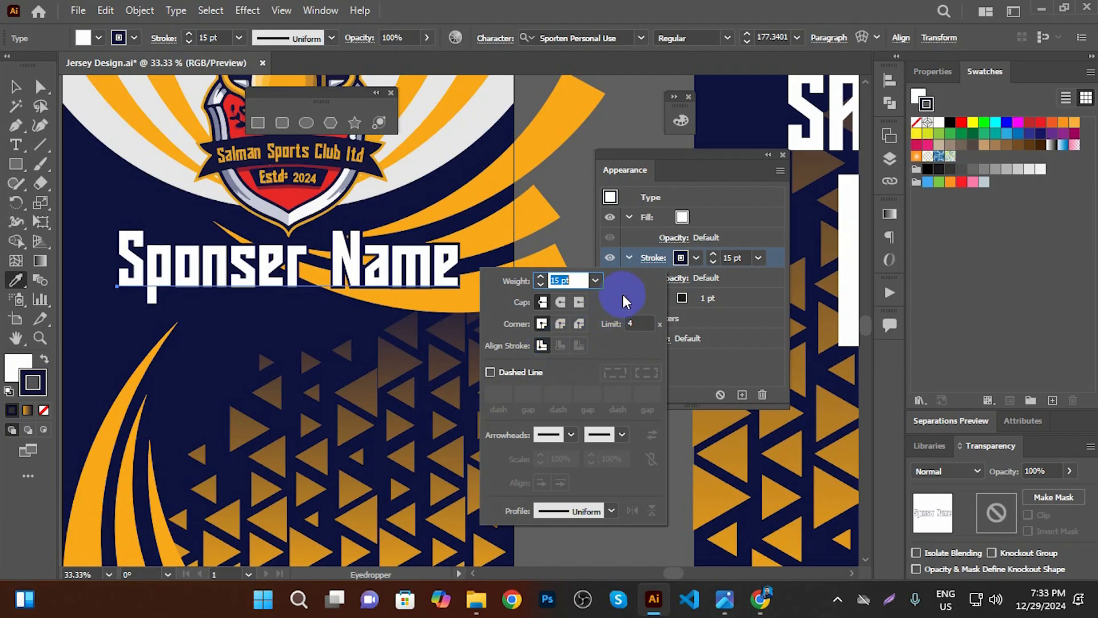
pyautogui.click(764, 239)
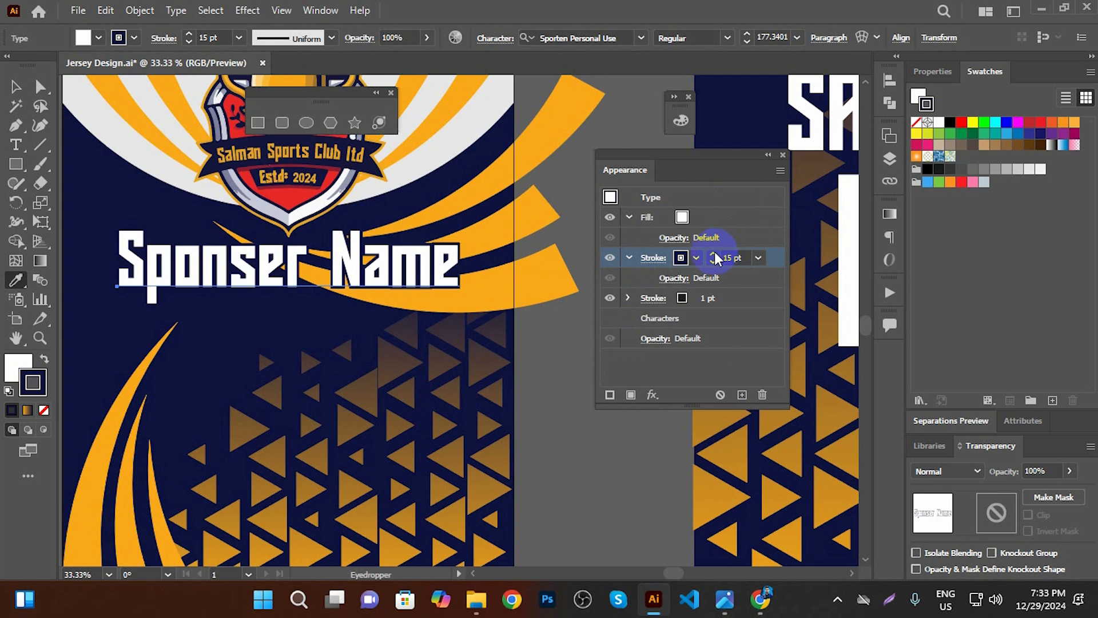
# Colour the text's lower stroke with the orange sampled from the curved stripe on the jersey
pyautogui.click(683, 297)
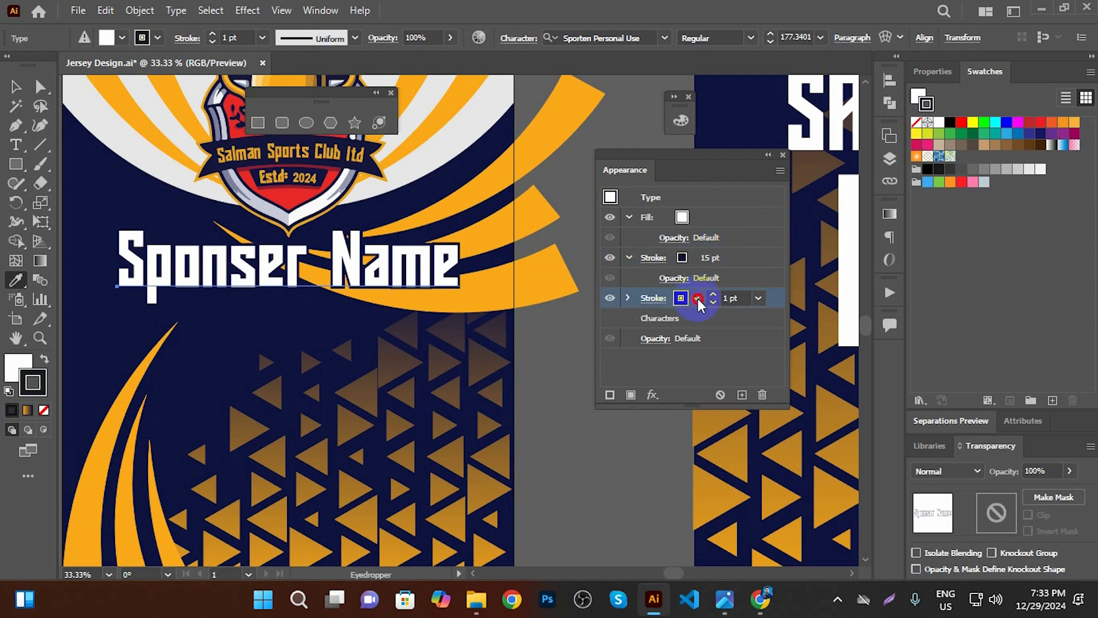
pyautogui.click(698, 298)
pyautogui.click(20, 279)
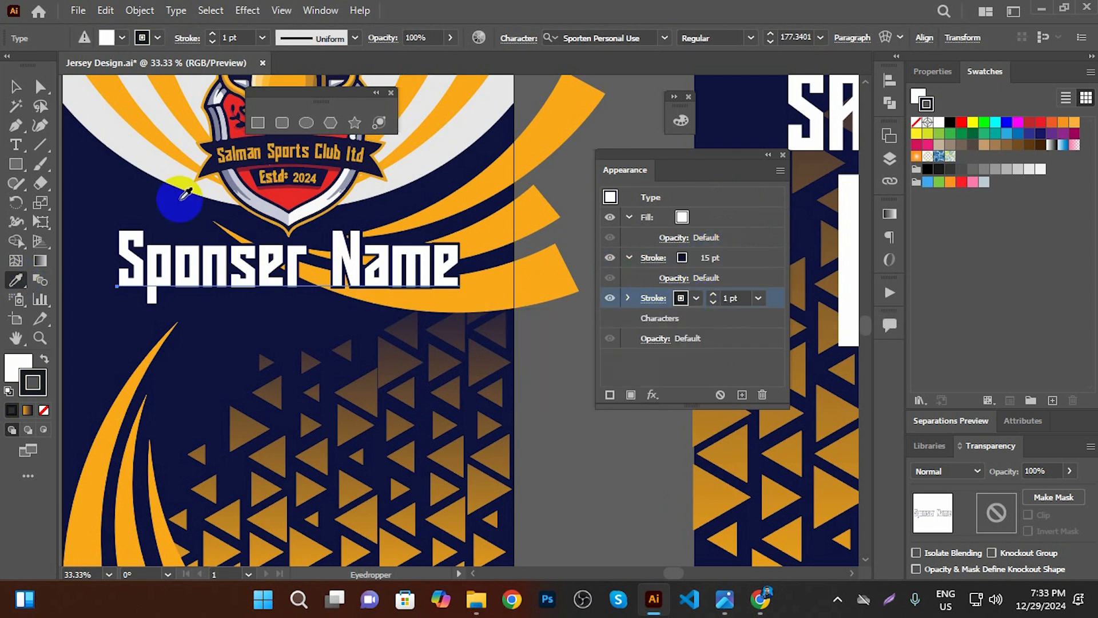
pyautogui.keyDown('shift'); pyautogui.click(449, 187); pyautogui.keyUp('shift')
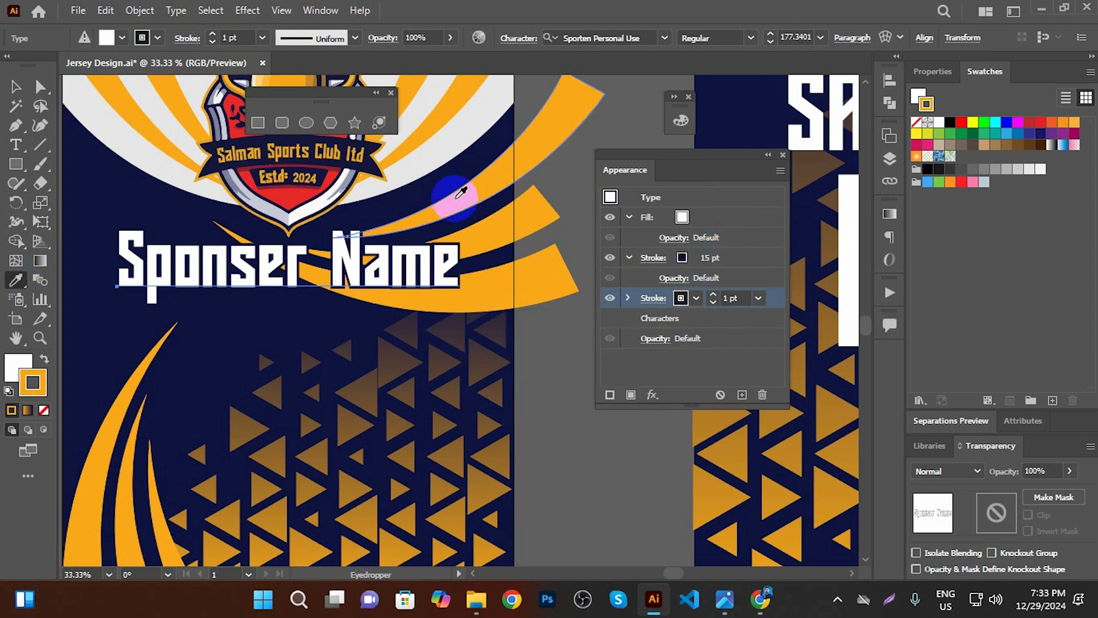
# Set the weight of the text's orange stroke to 40 pt
pyautogui.click(712, 295)
pyautogui.click(712, 294)
pyautogui.click(712, 294)
pyautogui.click(712, 295)
pyautogui.click(712, 295)
pyautogui.click(713, 294)
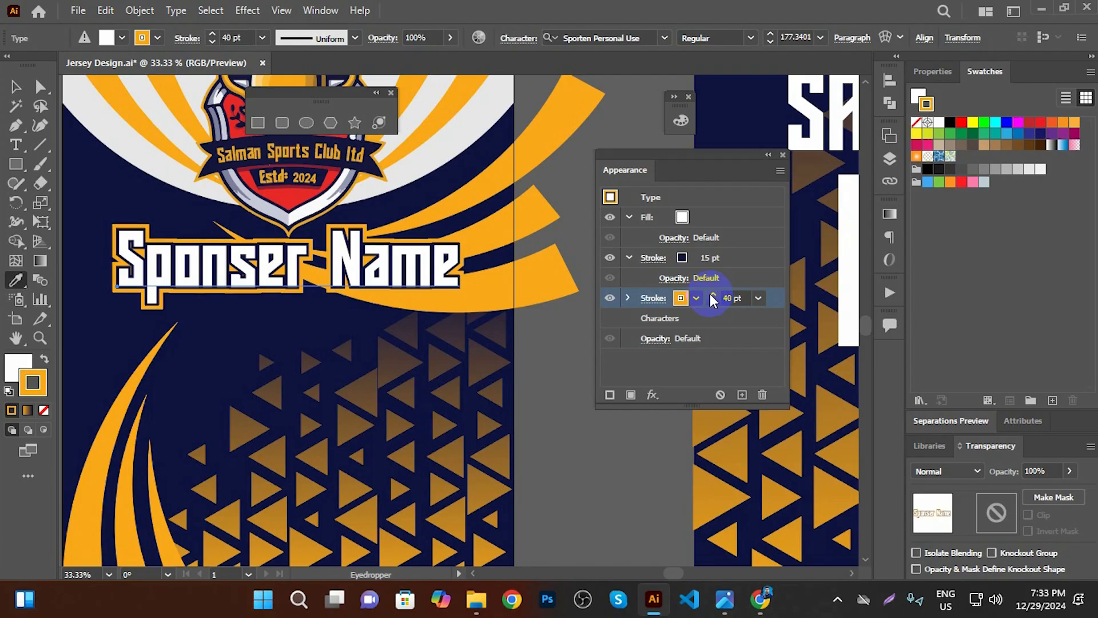
# Increase the weight of the text's navy stroke to 20 pt
pyautogui.click(656, 257)
pyautogui.click(712, 252)
pyautogui.click(712, 252)
pyautogui.click(712, 252)
pyautogui.click(712, 253)
pyautogui.click(712, 253)
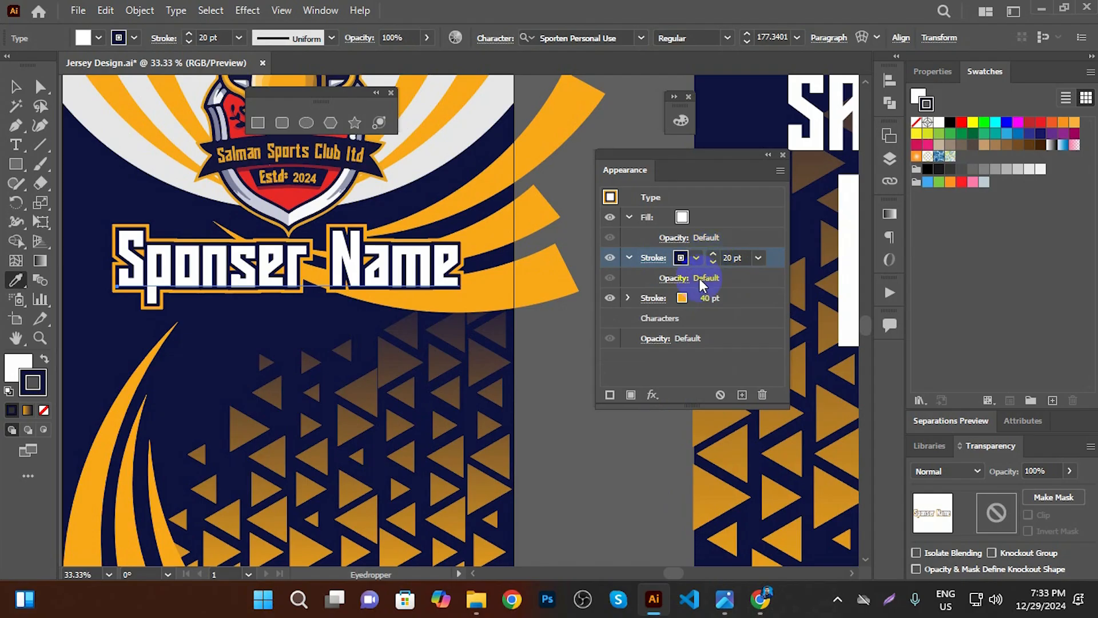
# Duplicate the navy stroke and place the copy beneath the orange stroke in the text's appearance
pyautogui.click(624, 396)
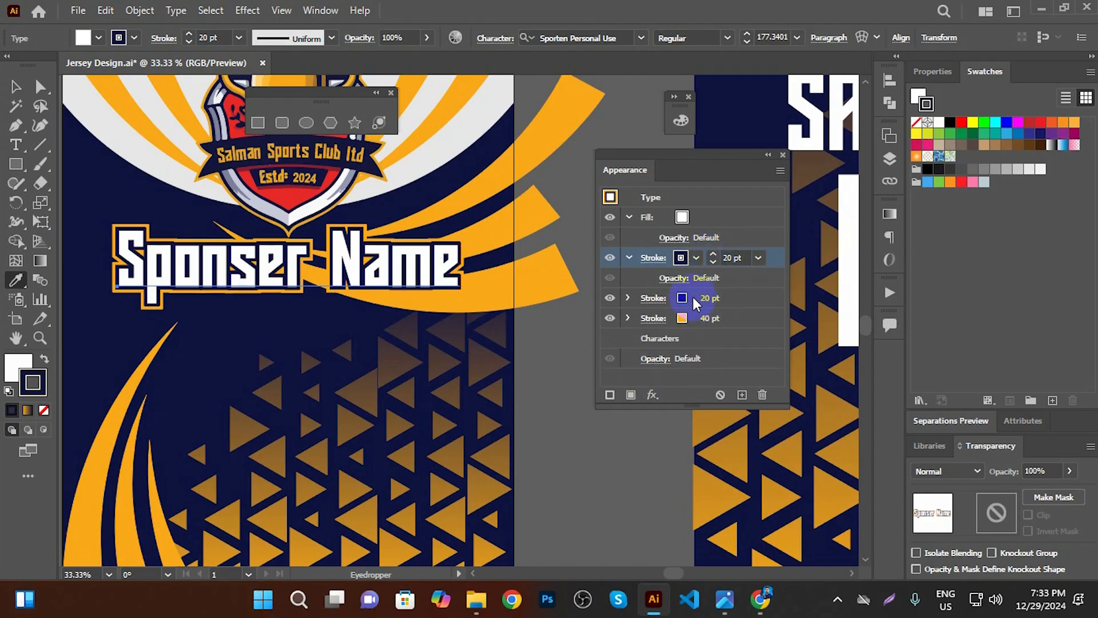
pyautogui.moveTo(684, 295); pyautogui.dragTo(689, 322)
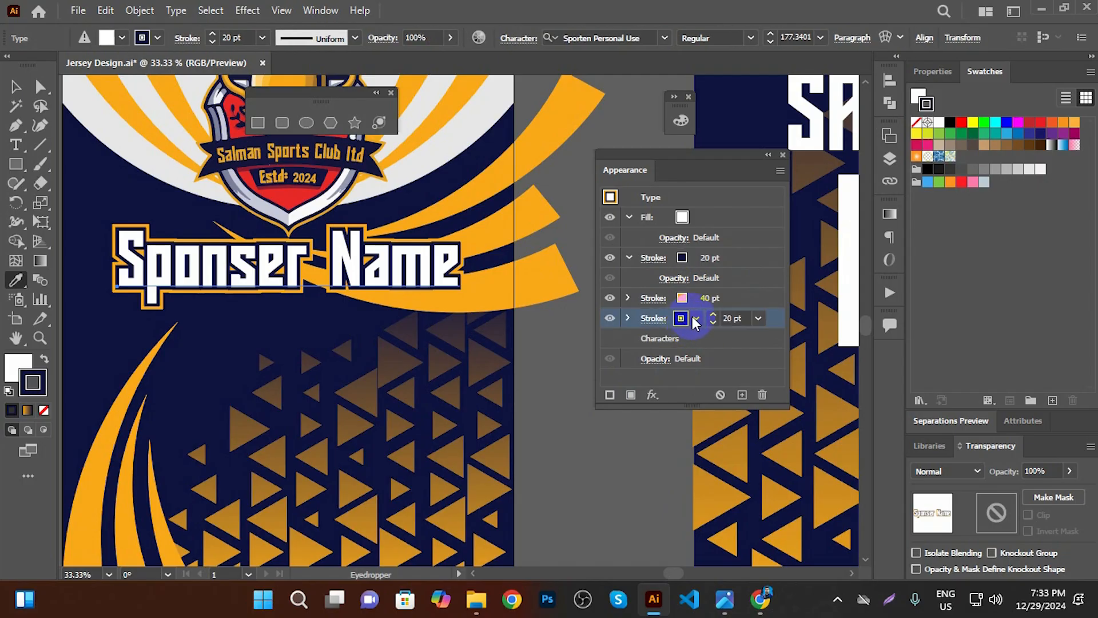
# Colour the lowest stroke of the text white and set its weight to 69 pt
pyautogui.click(696, 319)
pyautogui.click(553, 346)
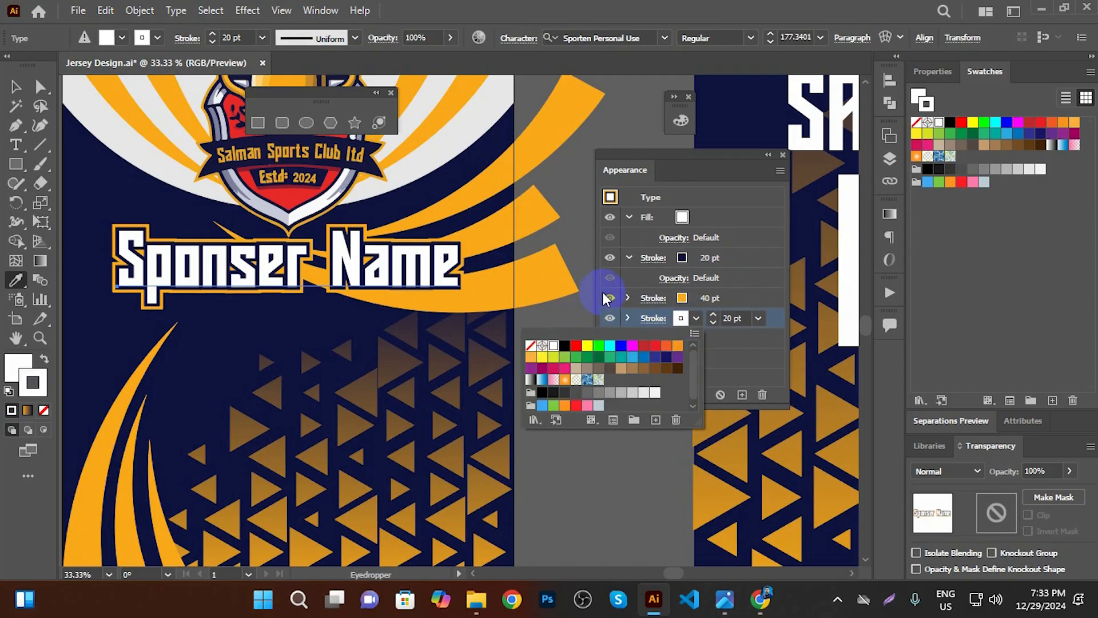
pyautogui.click(739, 285)
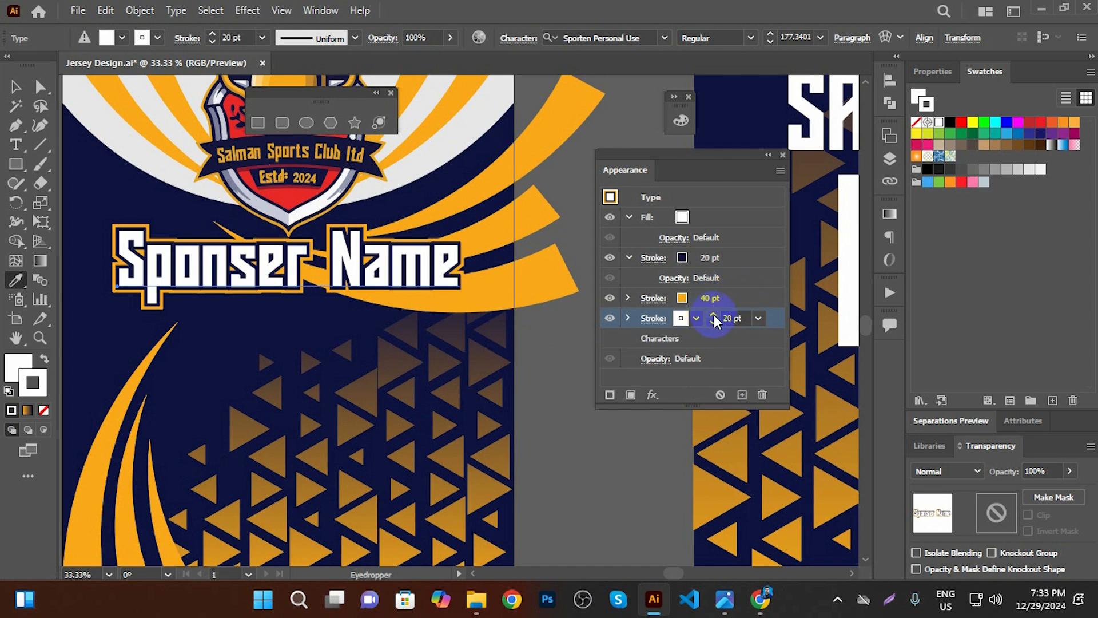
pyautogui.moveTo(713, 316); pyautogui.dragTo(714, 314)
pyautogui.press('v')
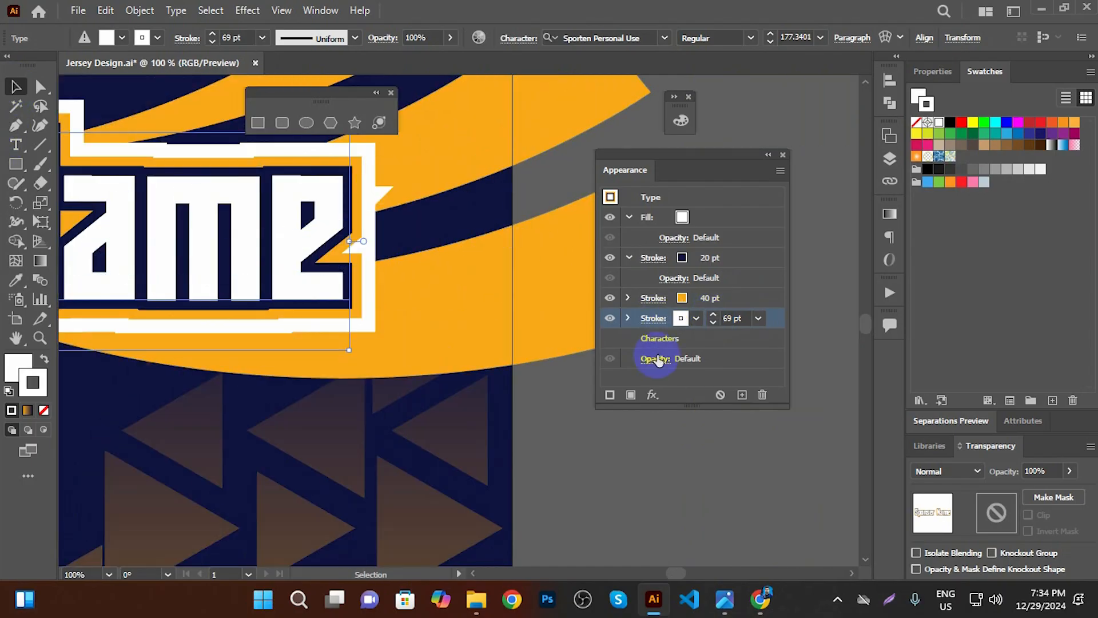
# Give the text's lowest white 69 pt stroke a round cap and a round corner join
pyautogui.scroll(-2, 484, 300)
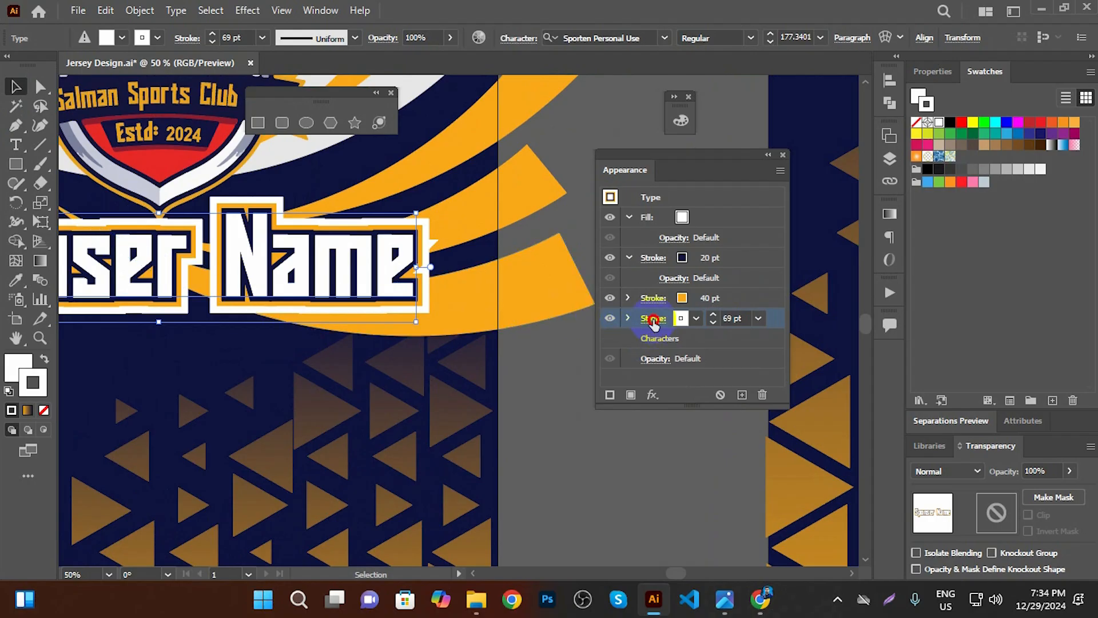
pyautogui.click(653, 320)
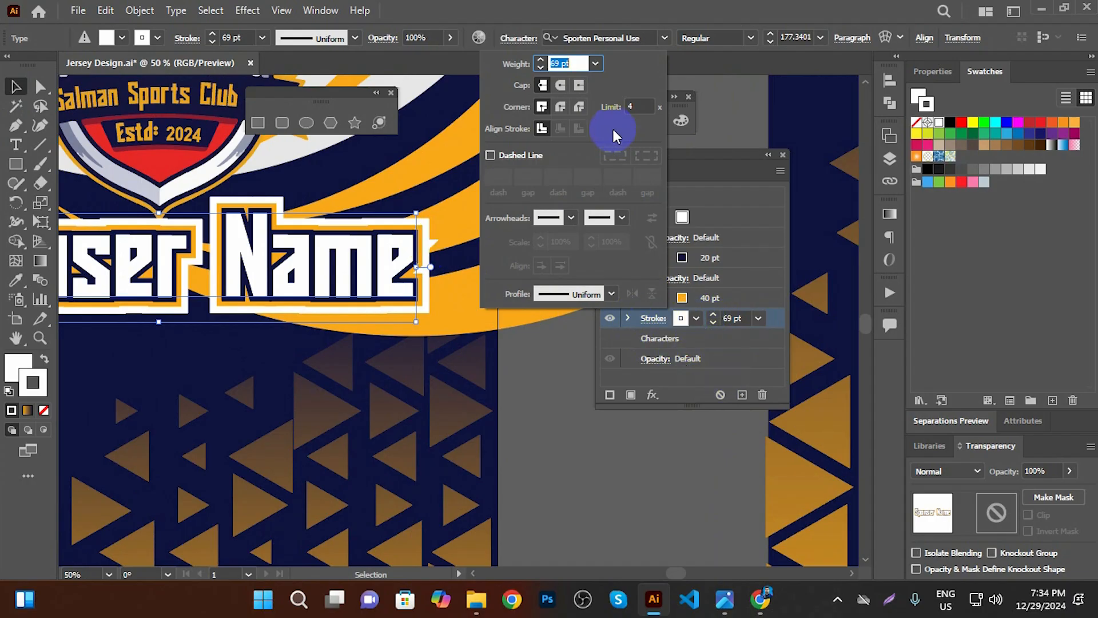
pyautogui.click(562, 87)
pyautogui.click(560, 107)
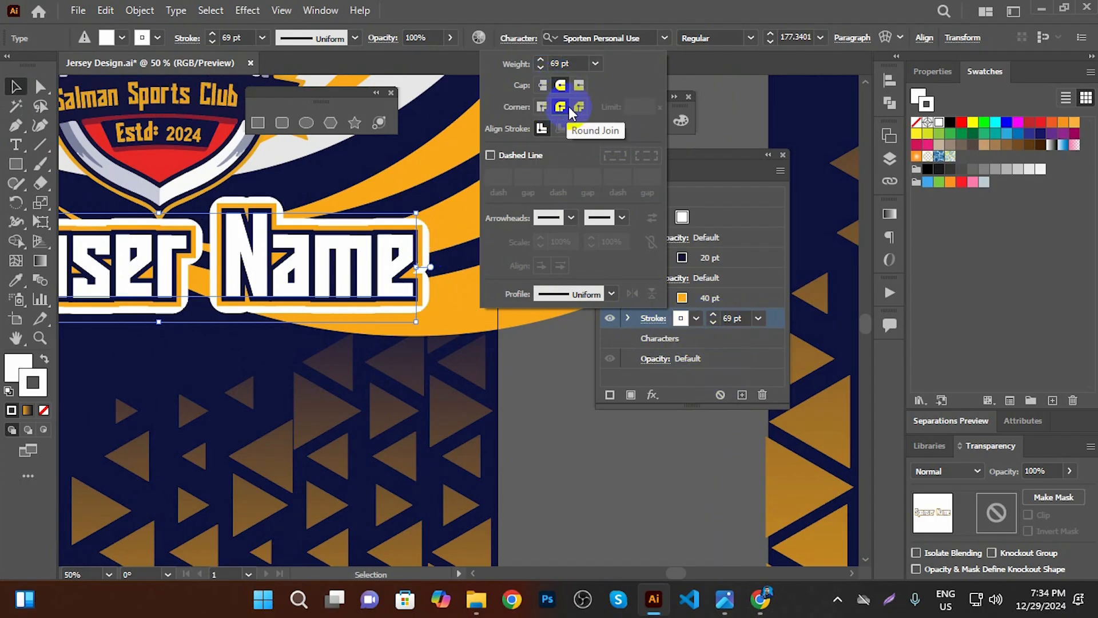
pyautogui.click(581, 108)
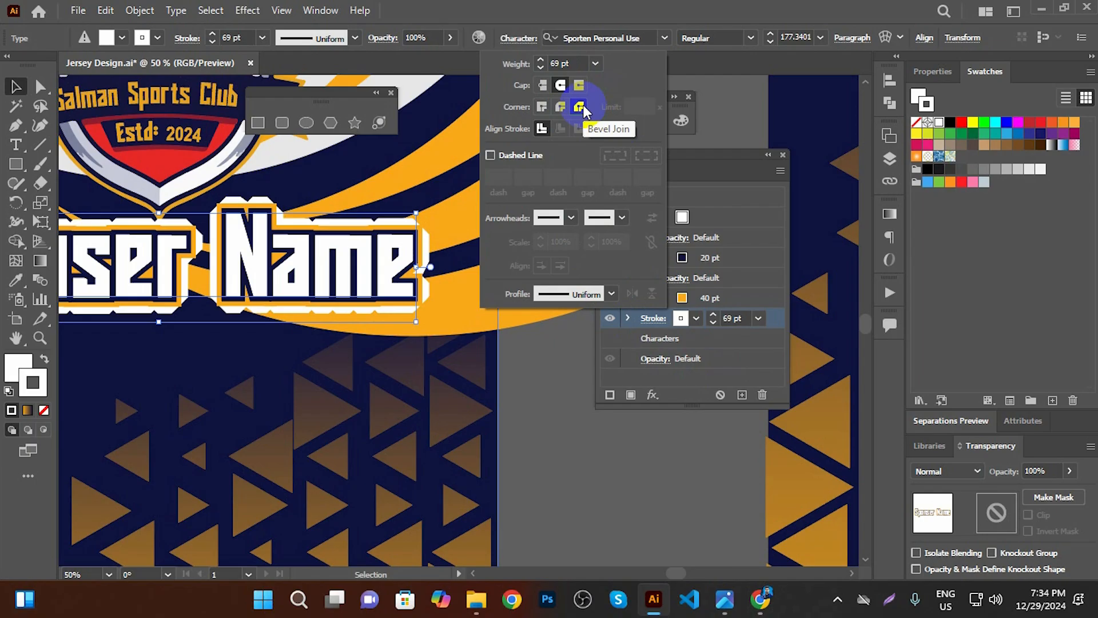
pyautogui.click(561, 107)
pyautogui.click(561, 87)
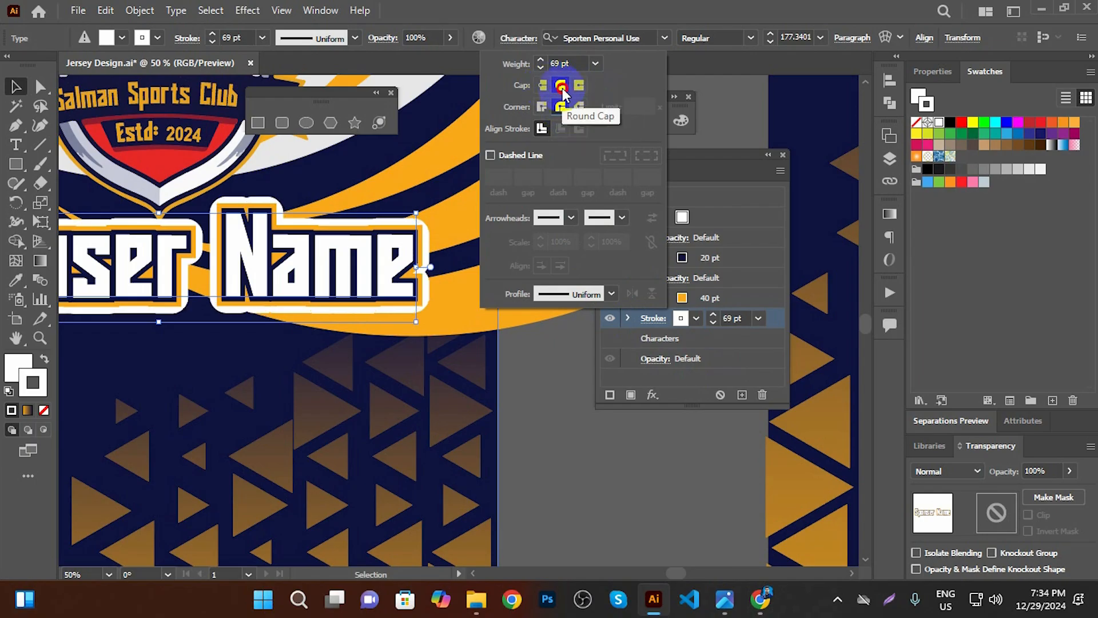
# Deselect the sponsor text, close its appearance settings and save the document
pyautogui.click(562, 405)
pyautogui.scroll(-2, 350, 235)
pyautogui.click(469, 362)
pyautogui.scroll(-1, 469, 362)
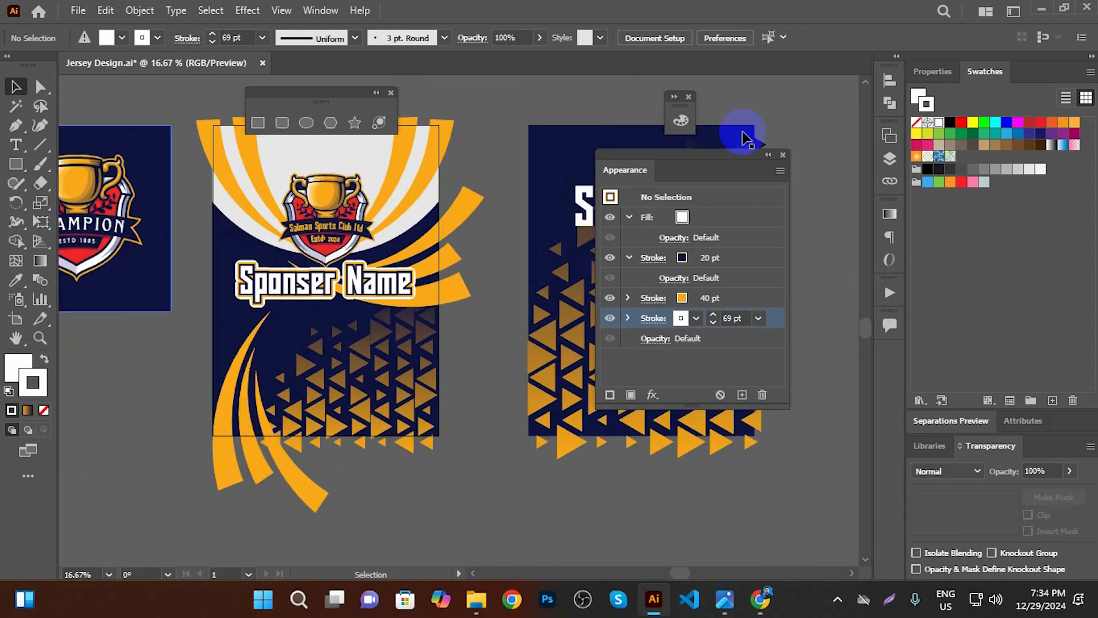
pyautogui.click(782, 154)
pyautogui.hotkey('ctrl', 's')
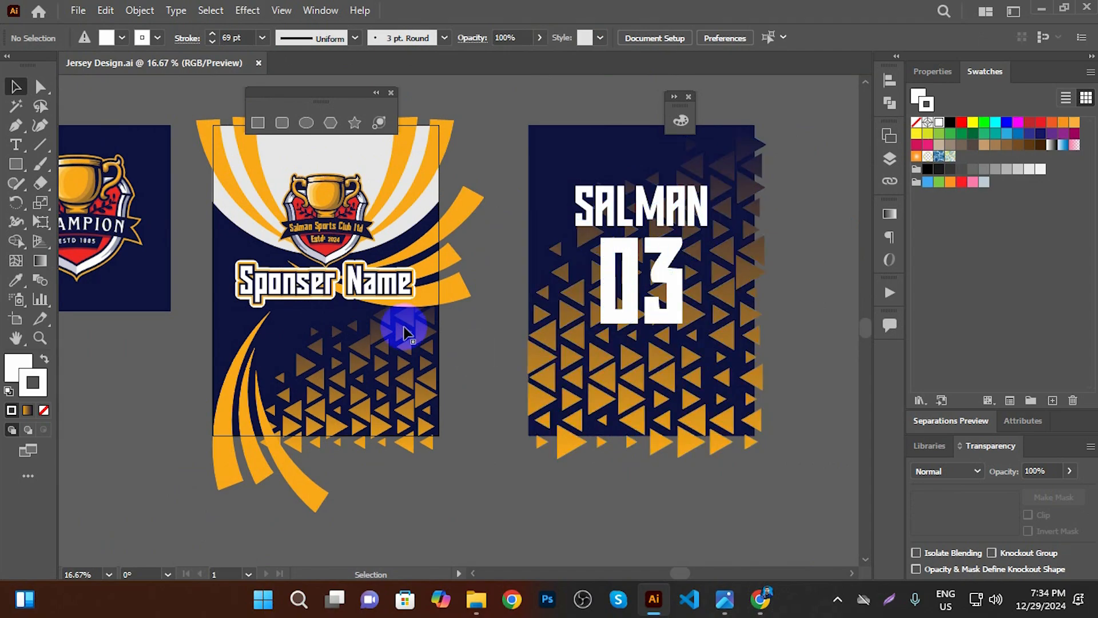
# Nudge the "Sponser Name" text slightly down beneath the club badge and save the document
pyautogui.click(364, 291)
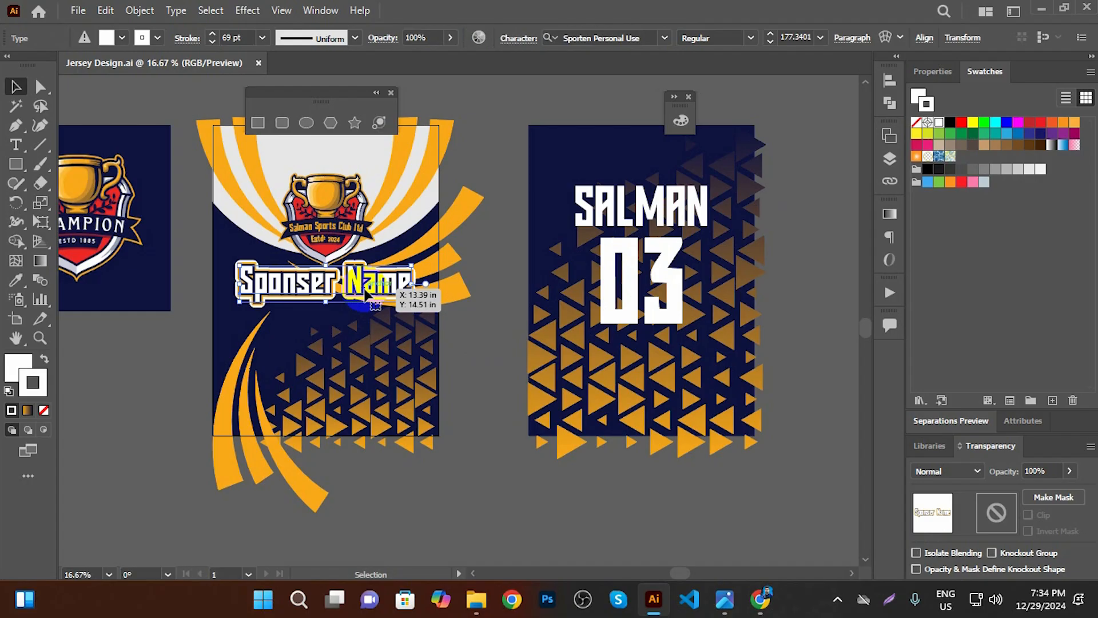
pyautogui.press('Down')
pyautogui.press('Down')
pyautogui.press('Down')
pyautogui.press('Down')
pyautogui.press('Down')
pyautogui.press('Down')
pyautogui.press('Down')
pyautogui.press('Down')
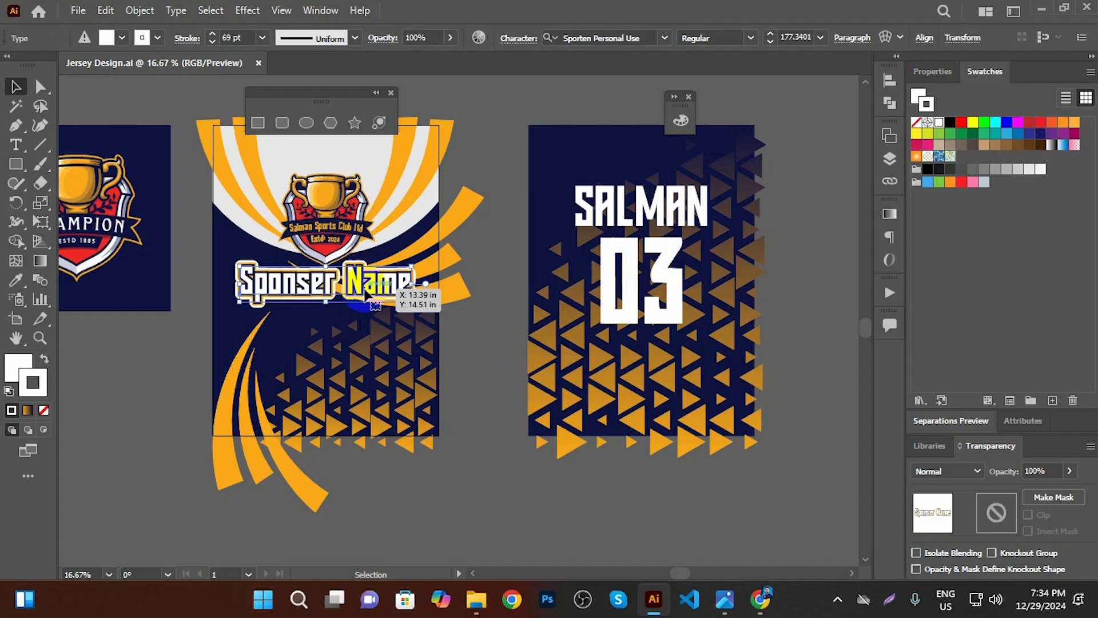
pyautogui.press('Down')
pyautogui.press('Down')
pyautogui.press('Down')
pyautogui.press('Down')
pyautogui.press('Down')
pyautogui.press('Down')
pyautogui.press('Down')
pyautogui.press('Down')
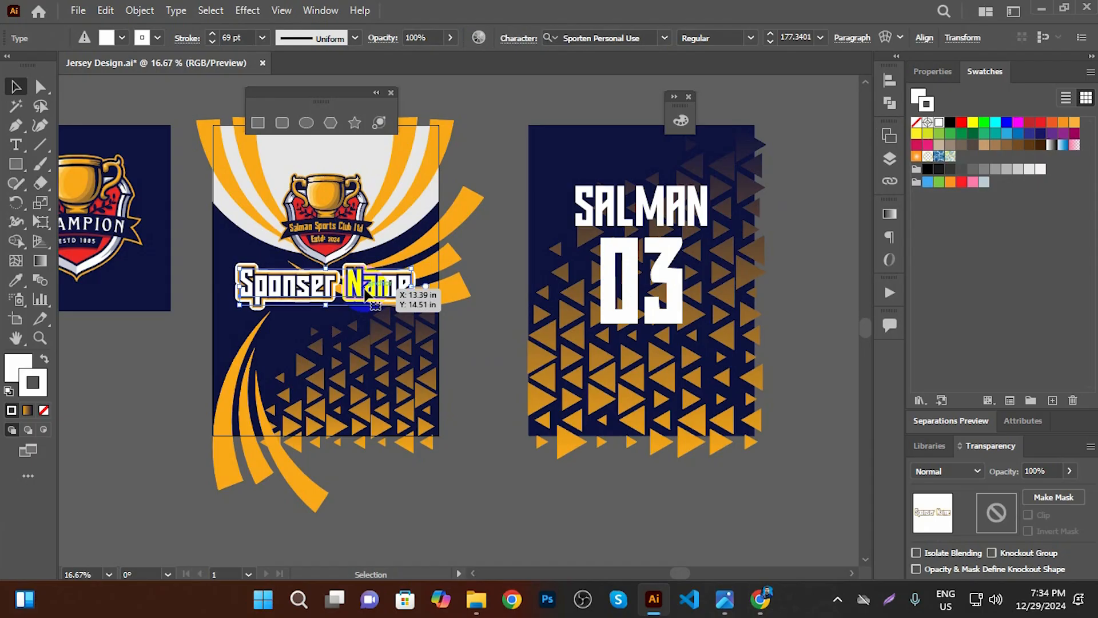
pyautogui.press('Down')
pyautogui.press('Down')
pyautogui.press('Down')
pyautogui.press('Down')
pyautogui.press('Down')
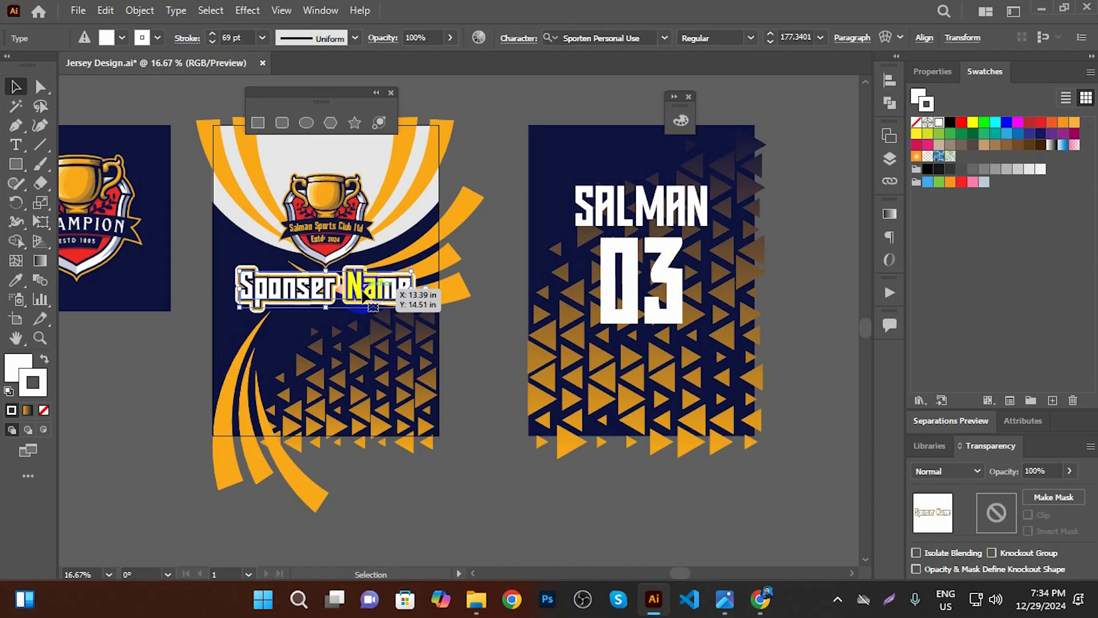
pyautogui.click(488, 163)
pyautogui.hotkey('ctrl', 's')
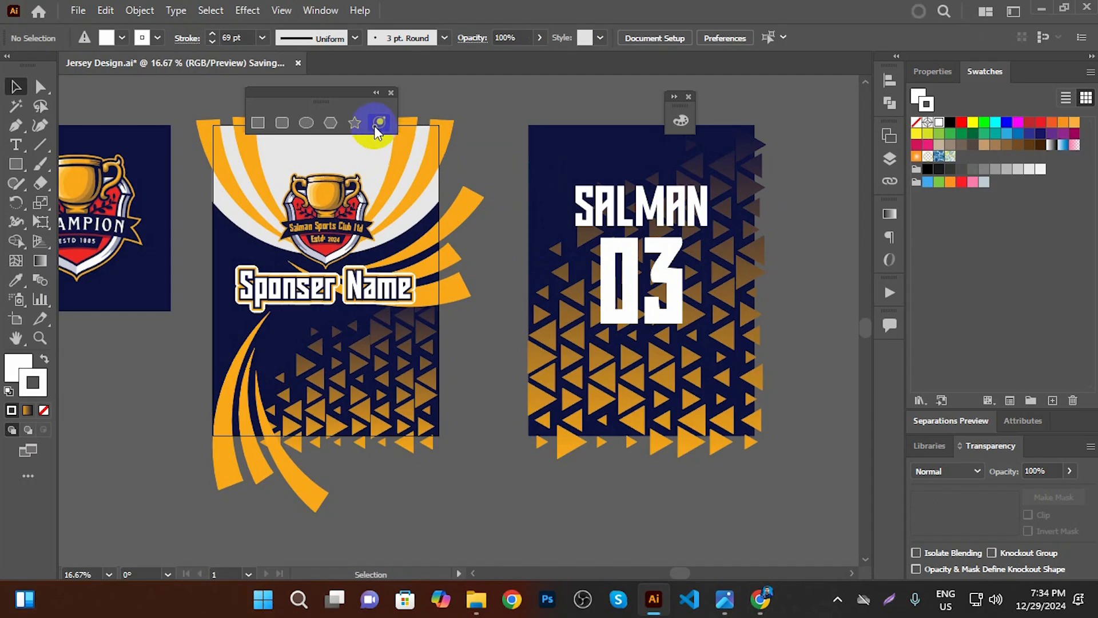
# Recolour the white curved shape at the top of the front jersey with the club badge's red, using the Eyedropper
pyautogui.moveTo(318, 92); pyautogui.dragTo(489, 100)
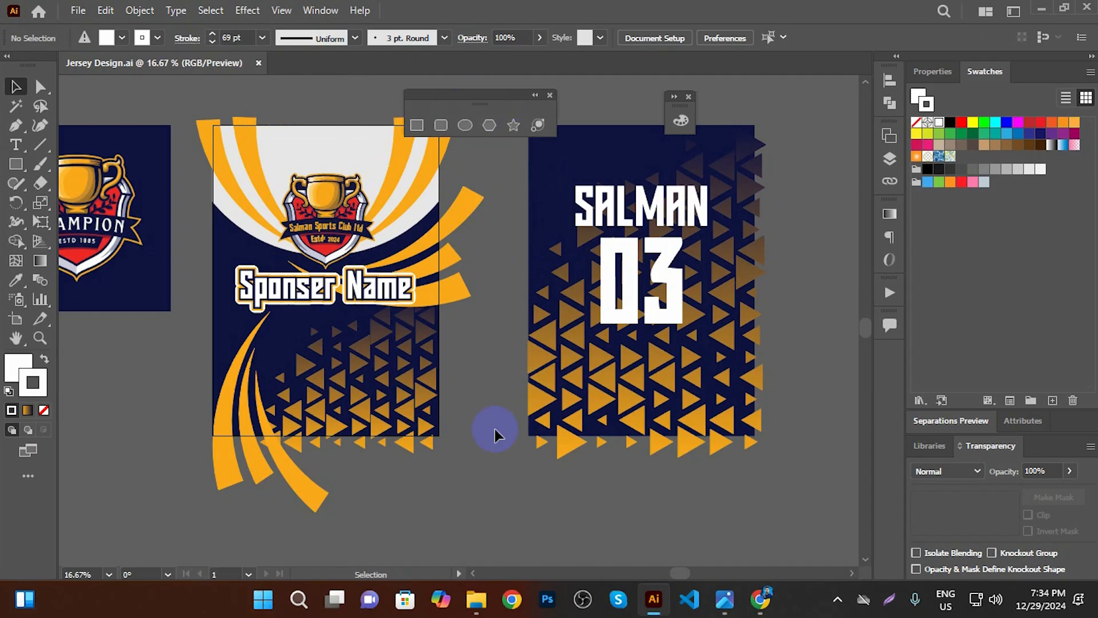
pyautogui.moveTo(495, 436); pyautogui.dragTo(517, 466)
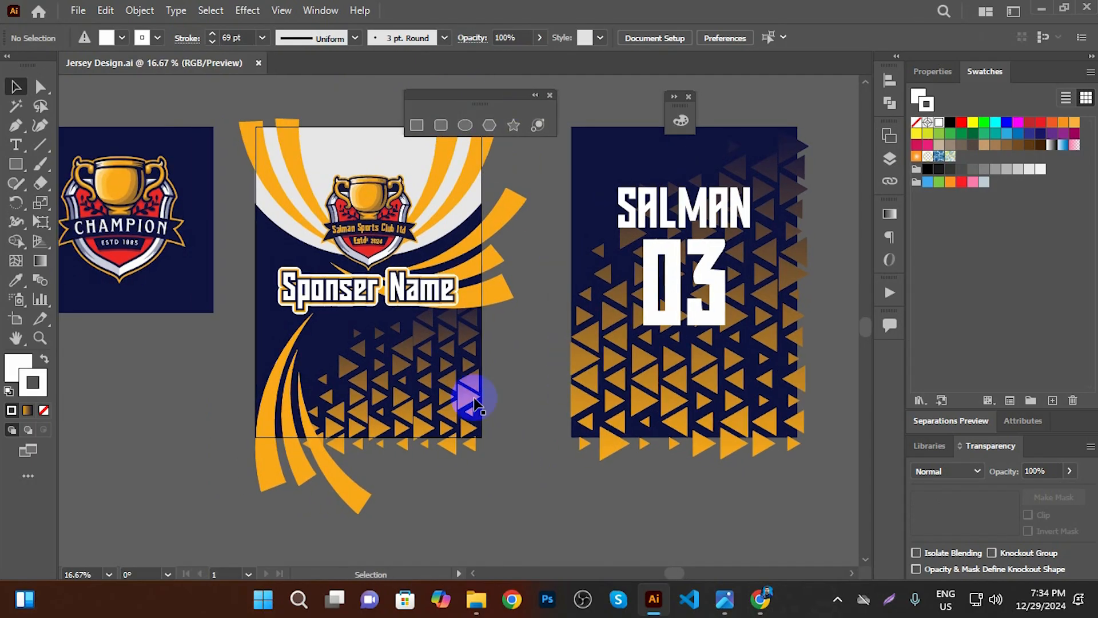
pyautogui.click(361, 137)
pyautogui.click(15, 281)
pyautogui.click(19, 366)
pyautogui.click(369, 247)
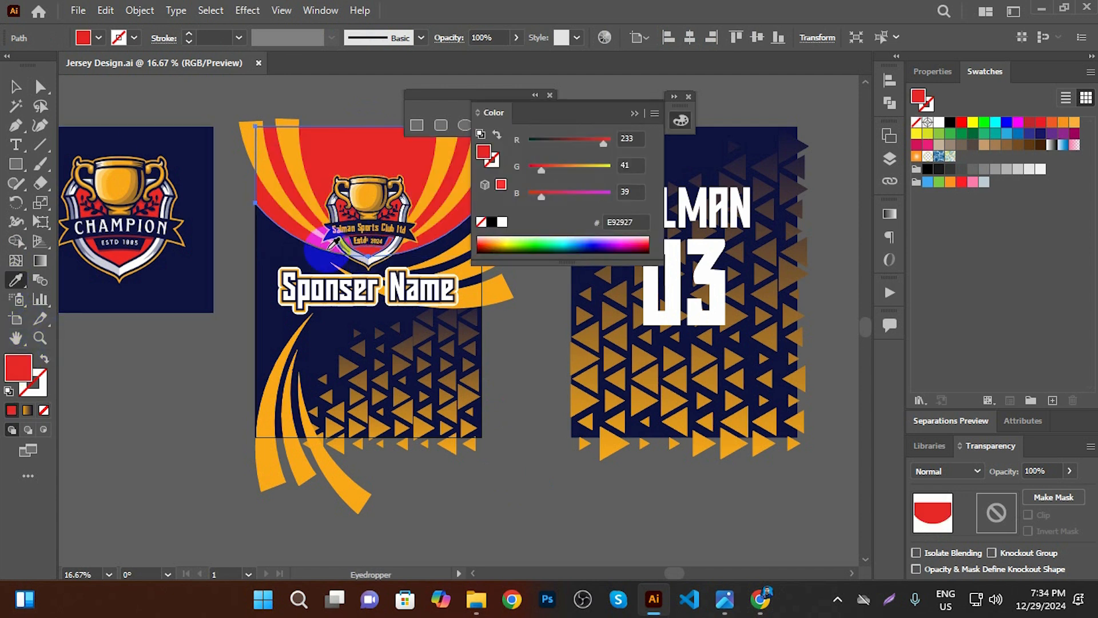
pyautogui.click(15, 86)
pyautogui.click(103, 90)
pyautogui.moveTo(468, 408); pyautogui.dragTo(401, 416)
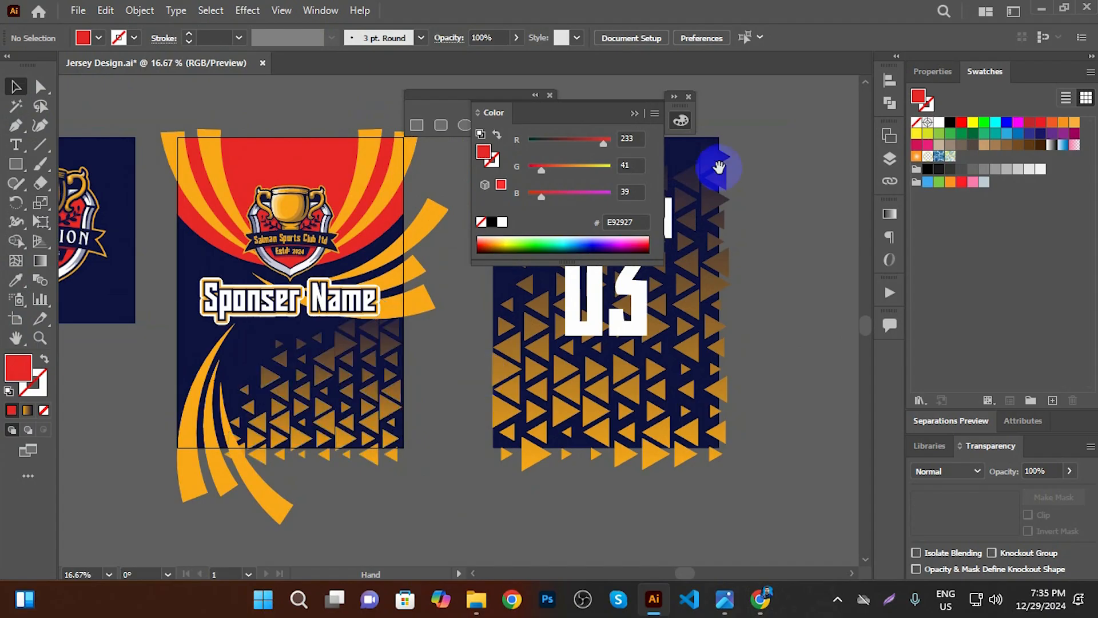
pyautogui.click(634, 113)
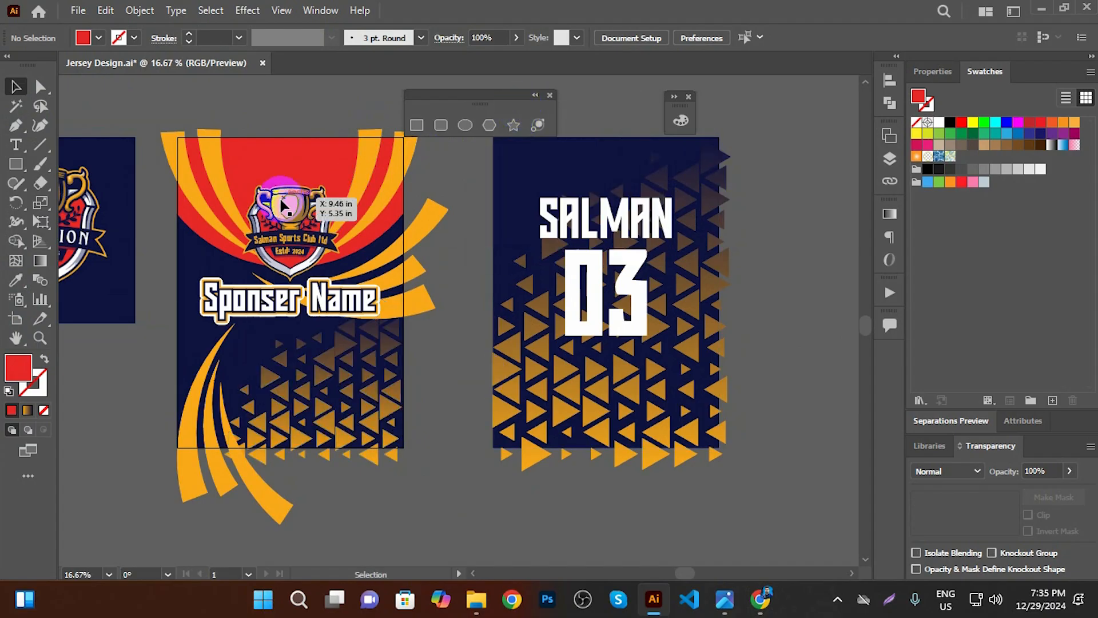
# Enlarge the club badge on the front jersey slightly and move it a little upward
pyautogui.scroll(3, 283, 199)
pyautogui.scroll(-2, 304, 215)
pyautogui.scroll(1, 328, 228)
pyautogui.click(305, 220)
pyautogui.scroll(-1, 359, 244)
pyautogui.moveTo(389, 194); pyautogui.dragTo(400, 182)
pyautogui.moveTo(356, 237); pyautogui.dragTo(356, 228)
# Shift the "Sponser Name" text slightly down to clear the badge and save the document
pyautogui.moveTo(356, 363); pyautogui.dragTo(356, 370)
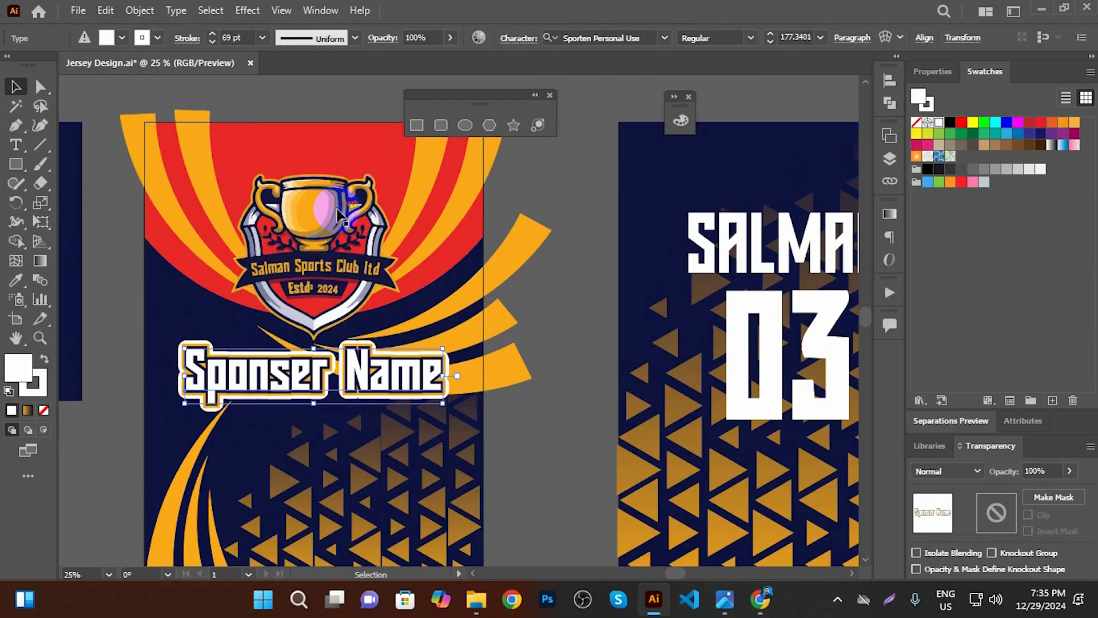
pyautogui.click(389, 212)
pyautogui.click(589, 194)
pyautogui.scroll(-1, 448, 237)
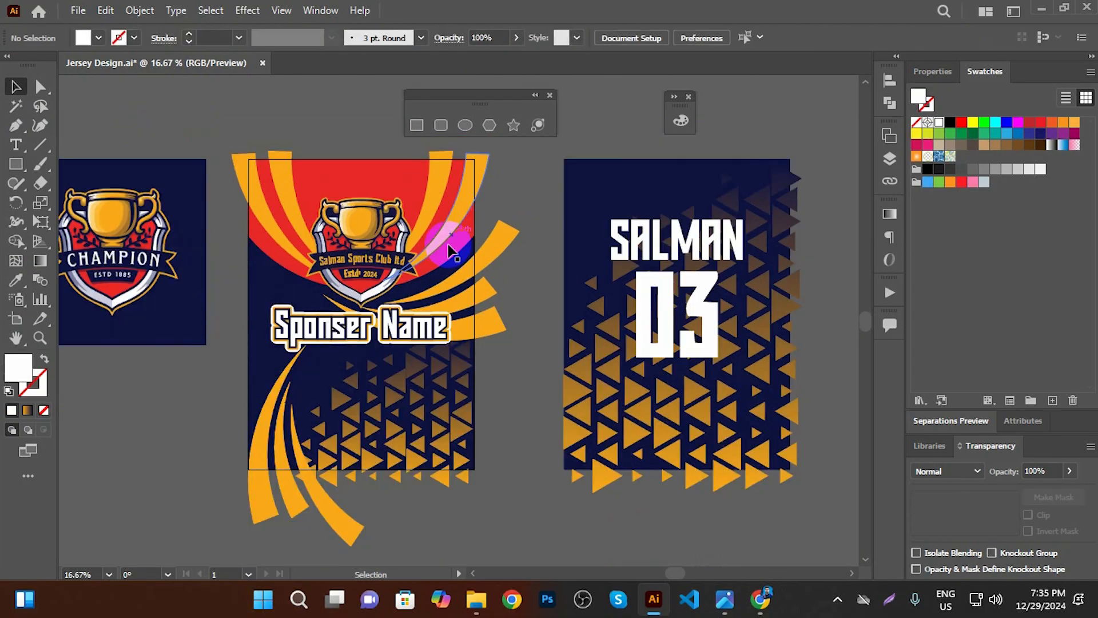
pyautogui.scroll(2, 535, 343)
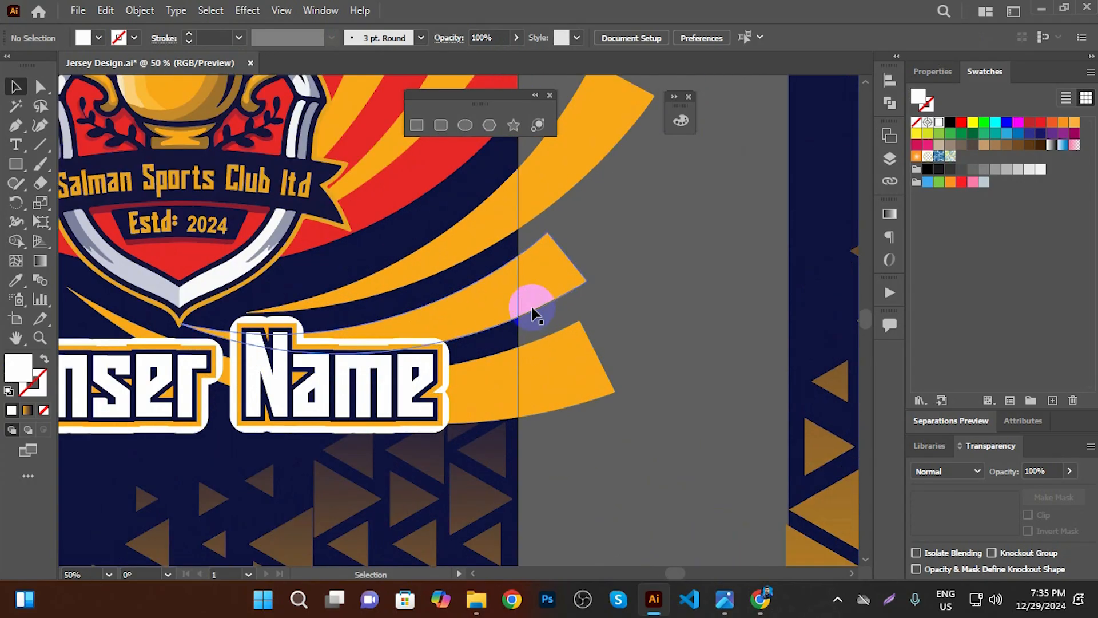
pyautogui.scroll(-1, 533, 311)
pyautogui.scroll(-1, 401, 295)
pyautogui.scroll(-1, 393, 291)
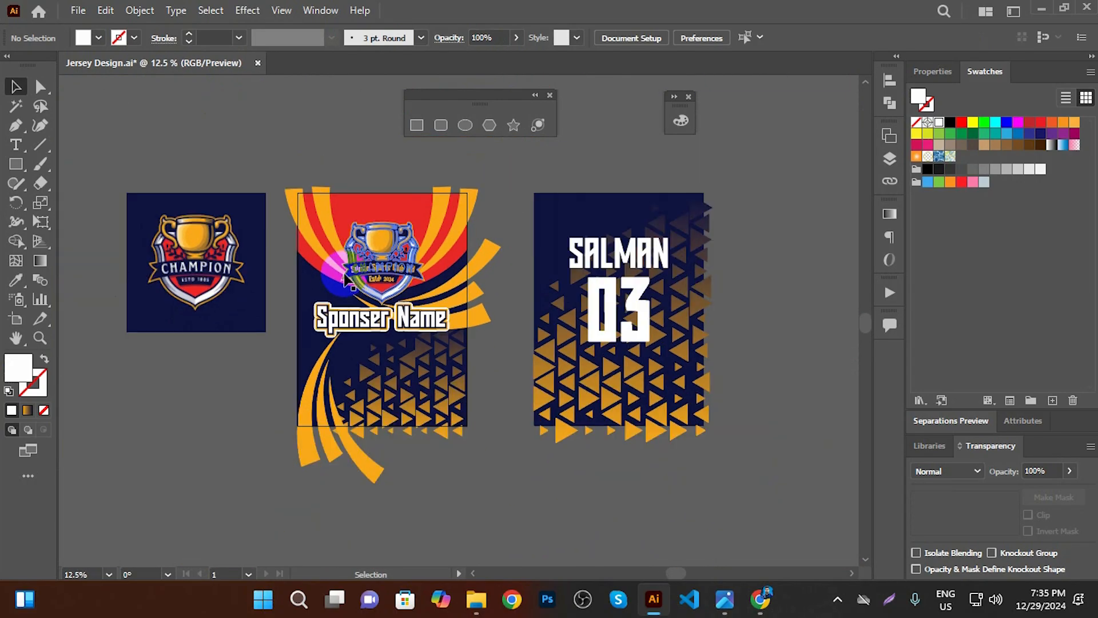
pyautogui.moveTo(523, 523); pyautogui.dragTo(473, 493)
pyautogui.hotkey('ctrl', 's')
# Try colouring the player name and number 03 on the back jersey with the front jersey's red, and undo it
pyautogui.click(569, 298)
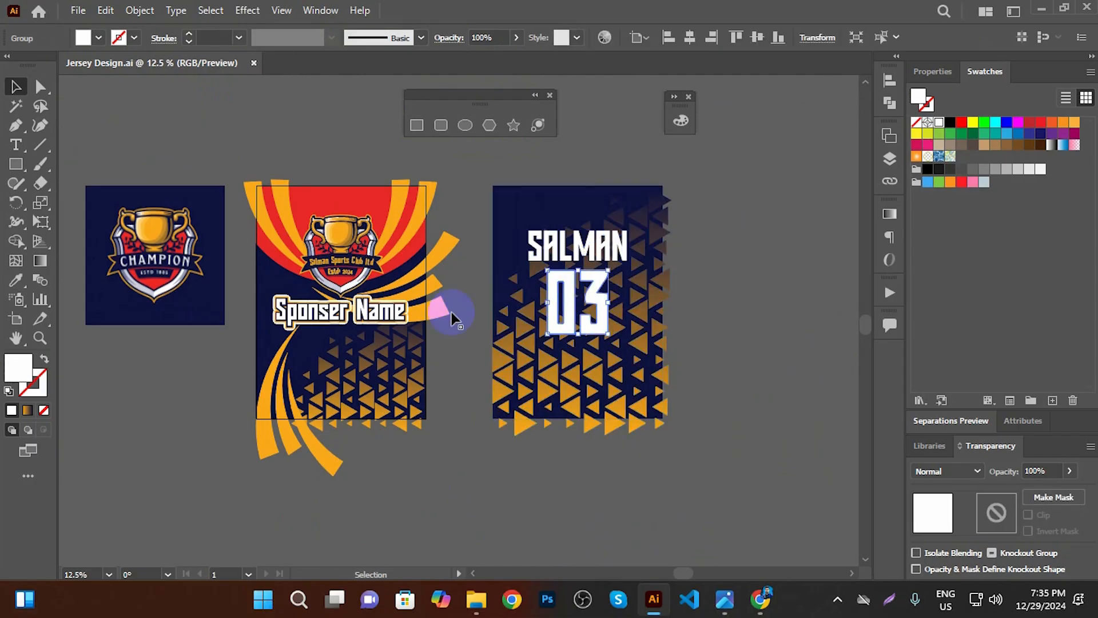
pyautogui.keyDown('shift'); pyautogui.click(578, 246); pyautogui.keyUp('shift')
pyautogui.click(16, 280)
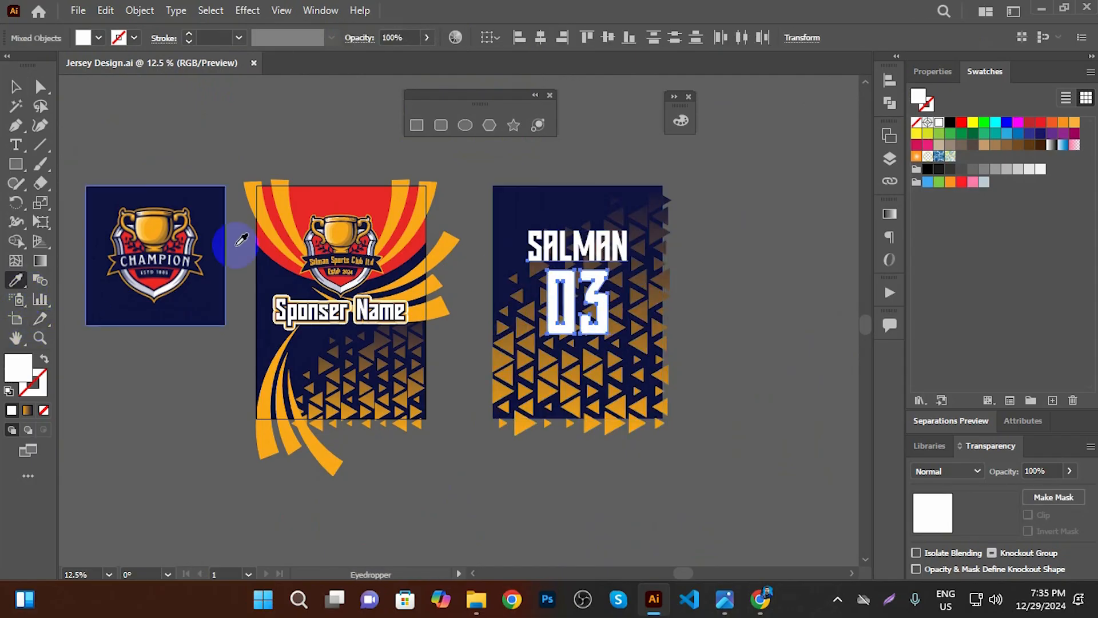
pyautogui.click(326, 196)
pyautogui.click(16, 87)
pyautogui.click(816, 389)
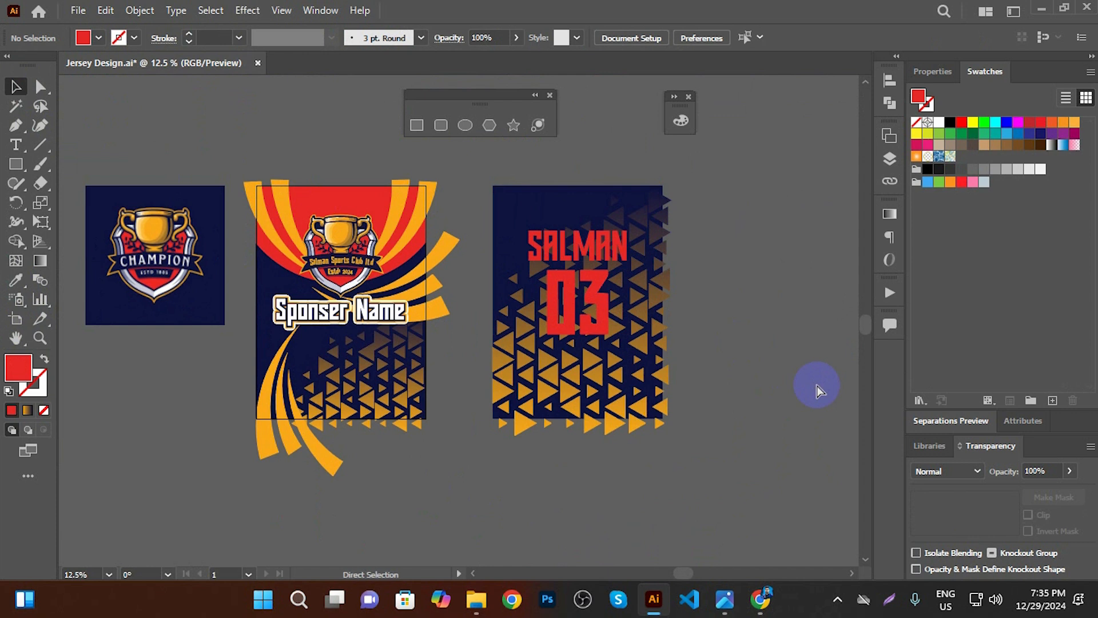
pyautogui.hotkey('ctrl', 'z')
pyautogui.click(785, 311)
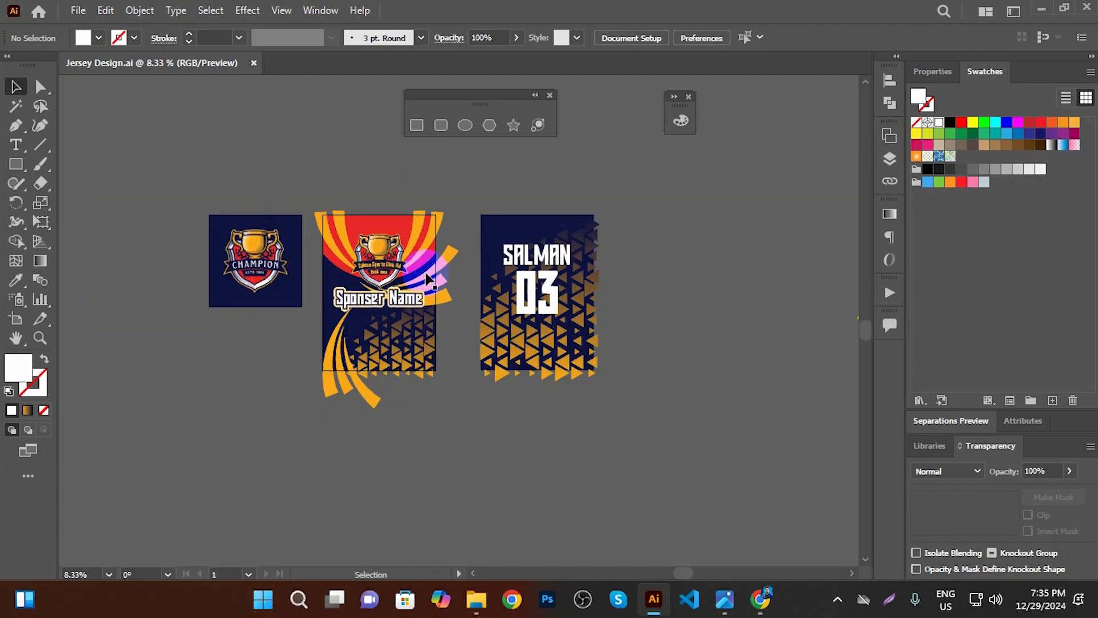
# Delete the reference artwork with the CHAMPION badge beside the front jersey
pyautogui.click(154, 255)
pyautogui.press('Delete')
pyautogui.hotkey('ctrl', '-')
pyautogui.scroll(1, 431, 240)
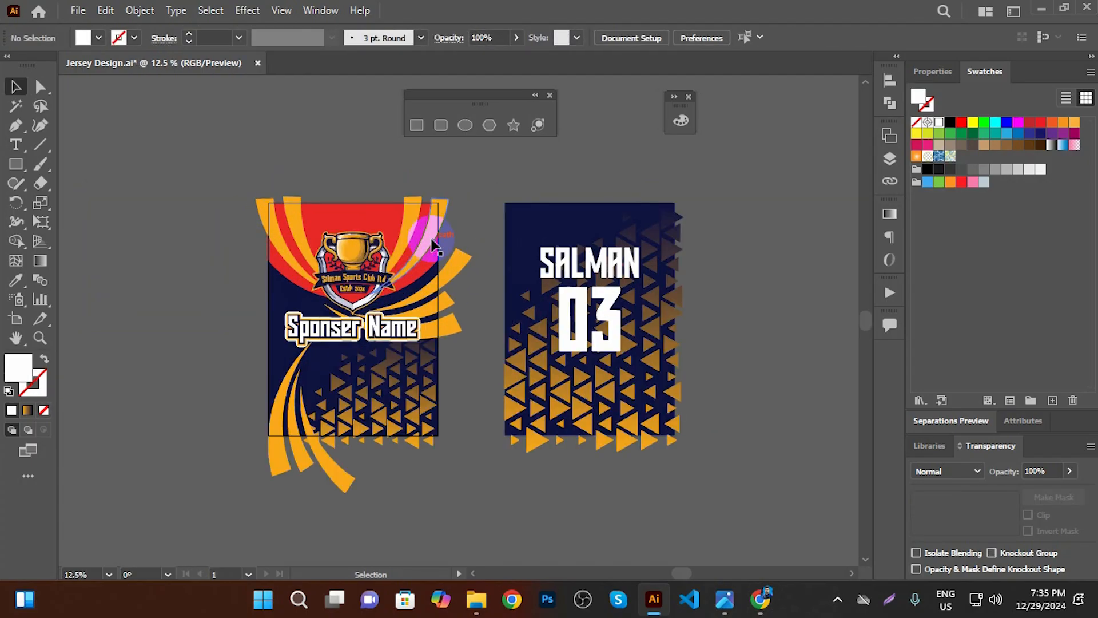
pyautogui.scroll(1, 440, 205)
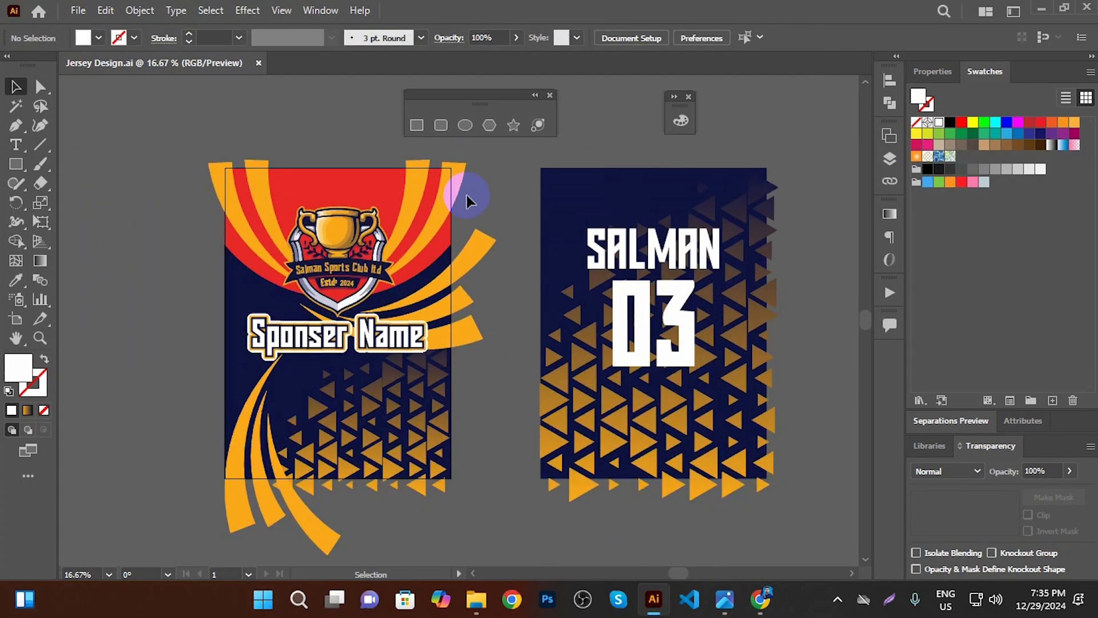
# Select the front jersey's orange stripes and background shapes without badge, text or triangles, and activate the Shape Builder
pyautogui.click(477, 269)
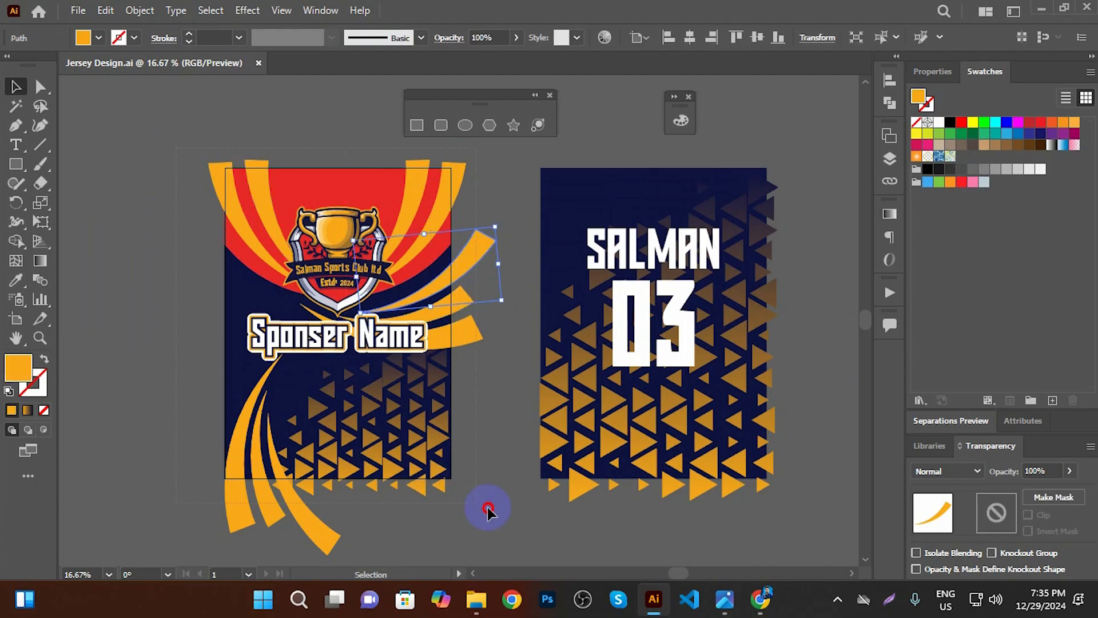
pyautogui.moveTo(488, 508); pyautogui.dragTo(489, 509)
pyautogui.keyDown('shift'); pyautogui.click(326, 339); pyautogui.keyUp('shift')
pyautogui.keyDown('shift'); pyautogui.click(337, 235); pyautogui.keyUp('shift')
pyautogui.keyDown('shift'); pyautogui.click(377, 398); pyautogui.keyUp('shift')
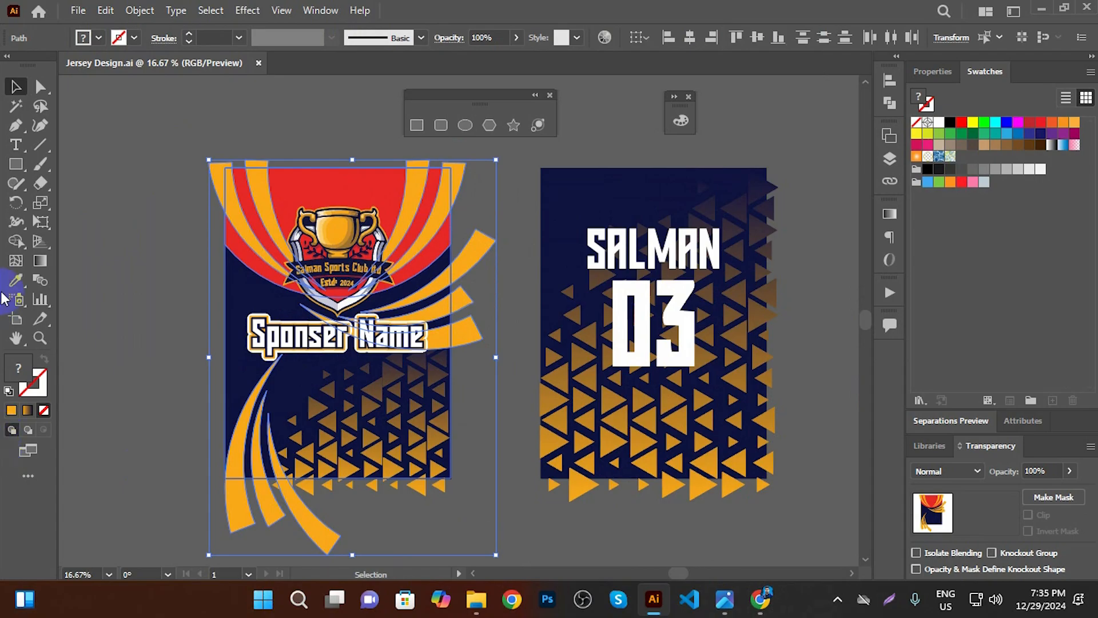
pyautogui.click(16, 241)
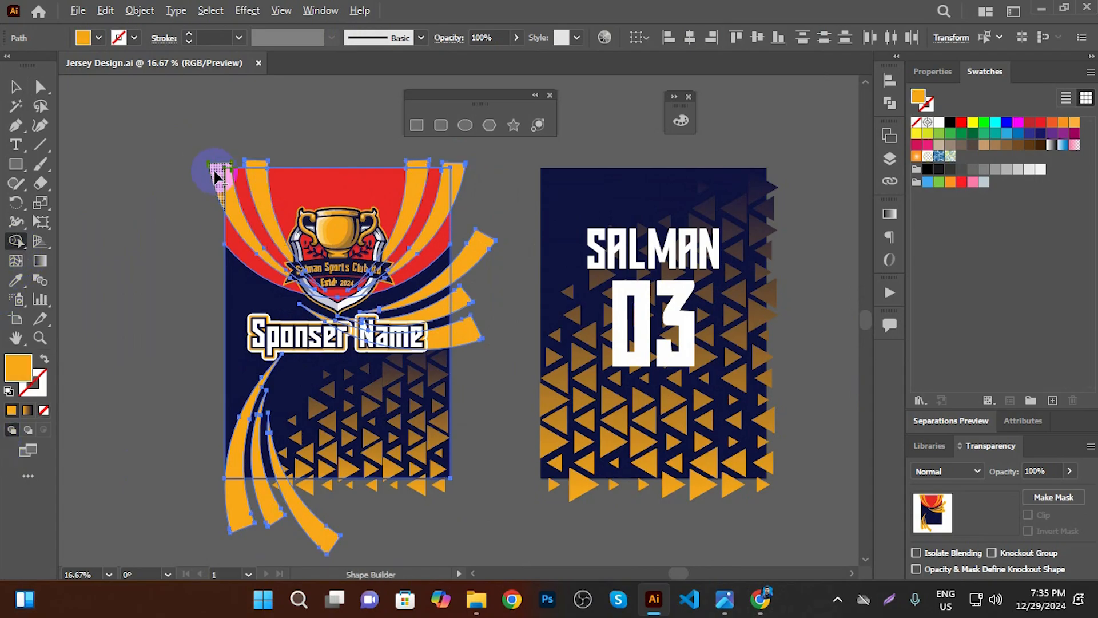
# Try removing the overhanging ends of the two upper-left stripes with the Shape Builder, and undo both cuts
pyautogui.keyDown('alt'); pyautogui.click(214, 171); pyautogui.keyUp('alt')
pyautogui.keyDown('alt'); pyautogui.click(248, 164); pyautogui.keyUp('alt')
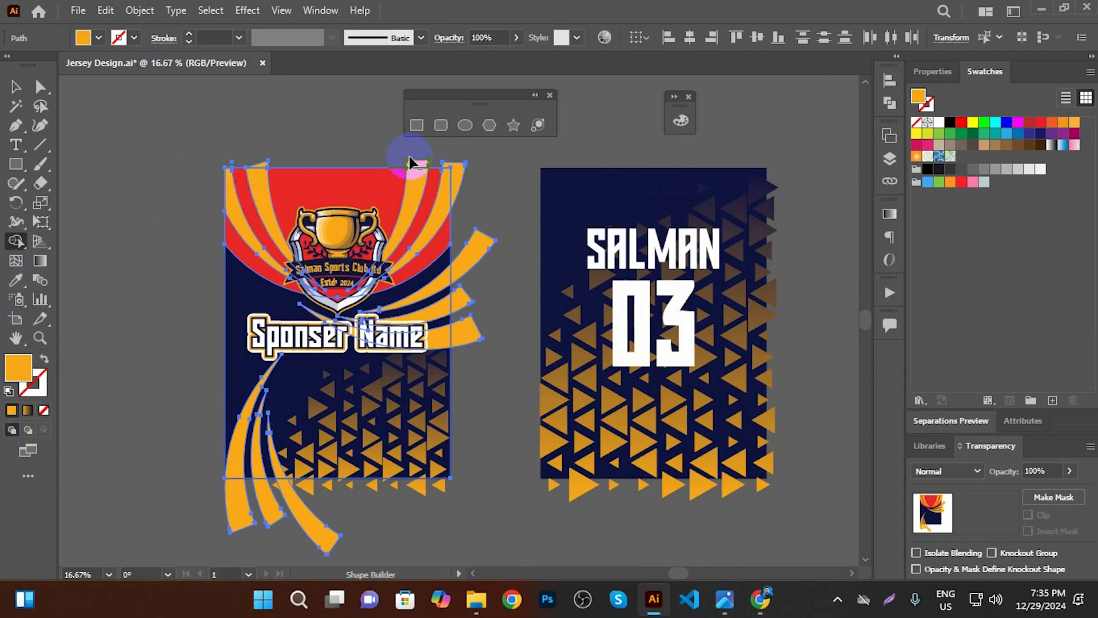
pyautogui.scroll(2, 254, 155)
pyautogui.scroll(2, 253, 160)
pyautogui.keyDown('alt'); pyautogui.click(260, 192); pyautogui.keyUp('alt')
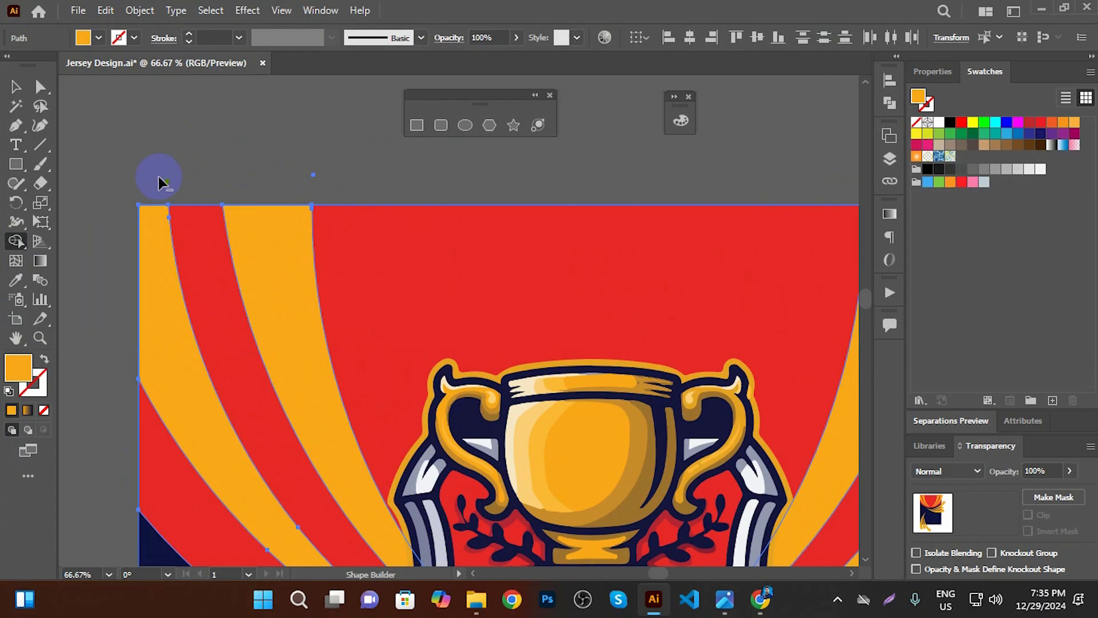
pyautogui.hotkey('ctrl', 'z')
pyautogui.hotkey('ctrl', 'z')
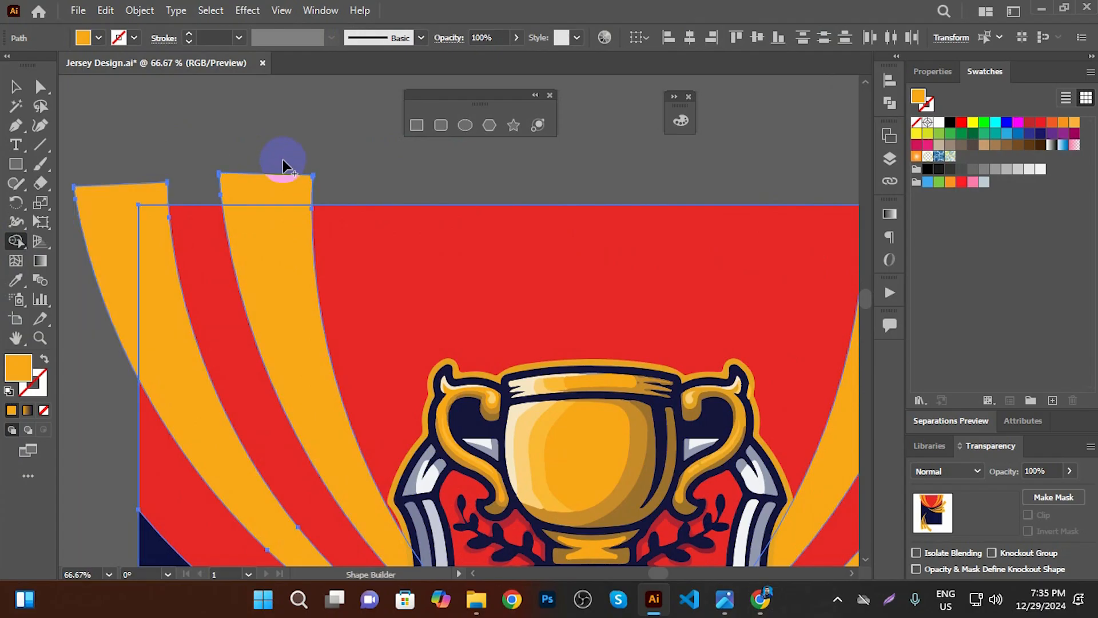
# Remove the second upper-left stripe's end above the front jersey's top edge with the Shape Builder and deselect everything
pyautogui.scroll(-2, 281, 172)
pyautogui.keyDown('alt'); pyautogui.click(280, 175); pyautogui.keyUp('alt')
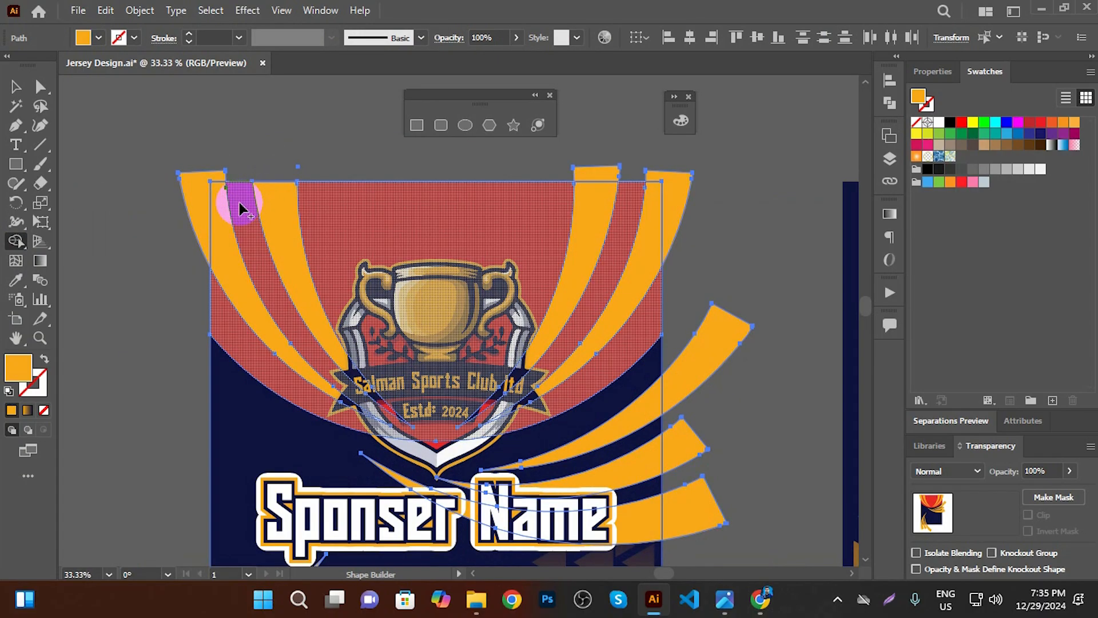
pyautogui.click(16, 84)
pyautogui.click(325, 119)
# Move the trimmed second stripe upward so that it extends above the front jersey's top edge
pyautogui.moveTo(296, 183); pyautogui.dragTo(407, 133)
pyautogui.hotkey('ctrl', 'z')
pyautogui.moveTo(292, 201); pyautogui.dragTo(303, 146)
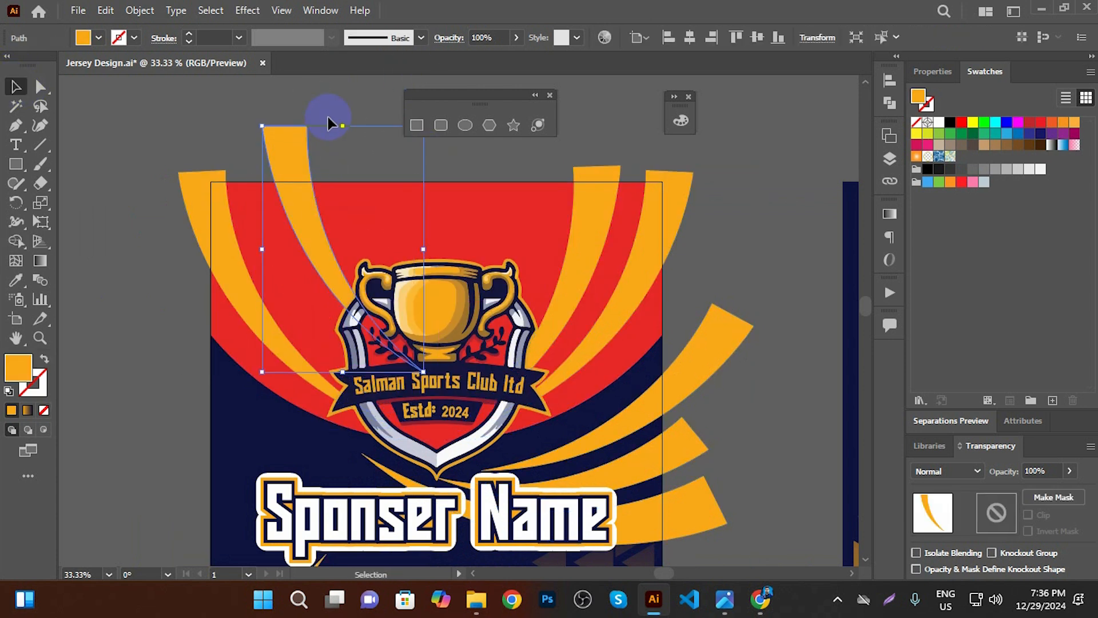
# Undo the upward move and the trimming of the front jersey's second upper-left stripe, and save the document
pyautogui.hotkey('ctrl', 'z')
pyautogui.hotkey('ctrl', 'a')
pyautogui.click(303, 136)
pyautogui.scroll(-3, 302, 138)
pyautogui.scroll(1, 335, 160)
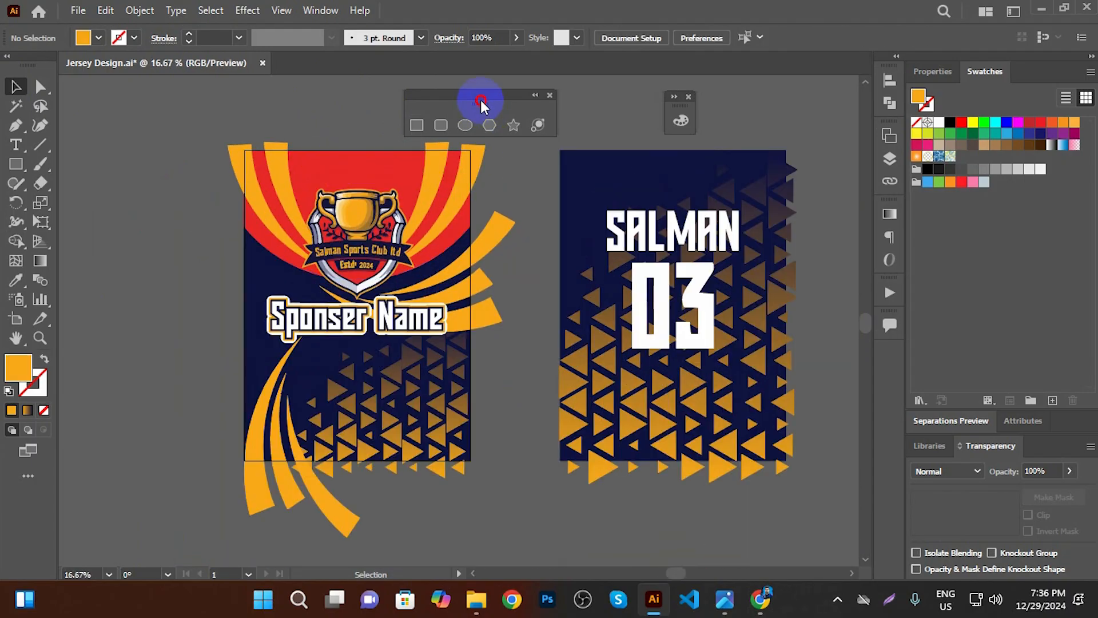
pyautogui.moveTo(481, 100); pyautogui.dragTo(543, 94)
pyautogui.moveTo(515, 178); pyautogui.dragTo(498, 185)
pyautogui.hotkey('ctrl', 's')
# Draw an orange rectangle covering the front jersey's artboard and set its width to 20 in
pyautogui.click(15, 164)
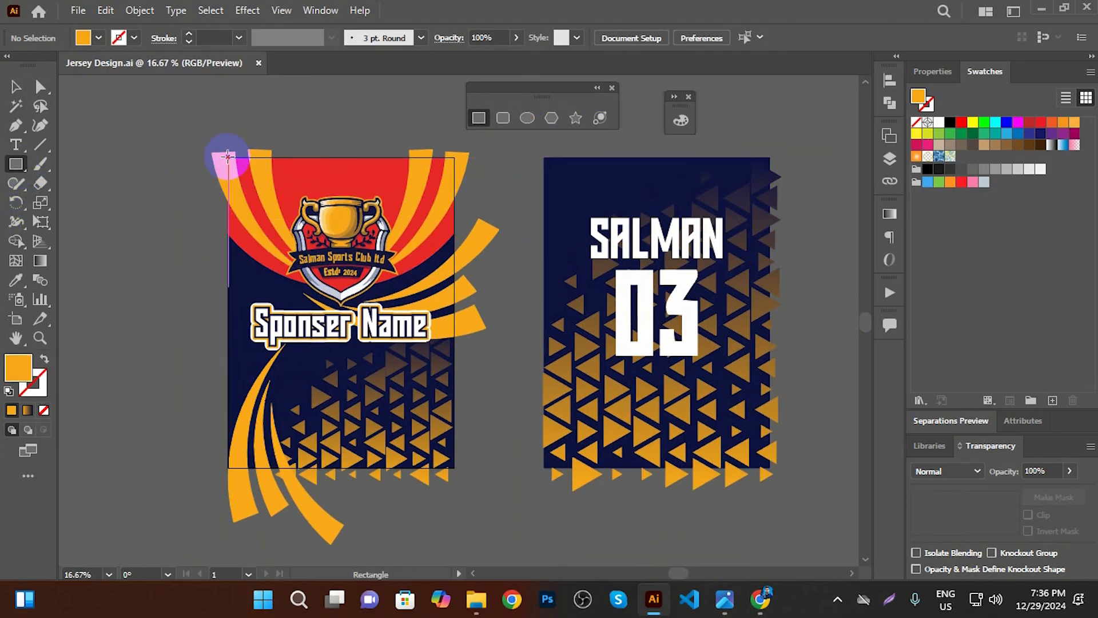
pyautogui.moveTo(228, 155)
pyautogui.mouseDown()
pyautogui.moveTo(369, 386)
pyautogui.moveTo(453, 468)
pyautogui.mouseUp()
pyautogui.click(16, 107)
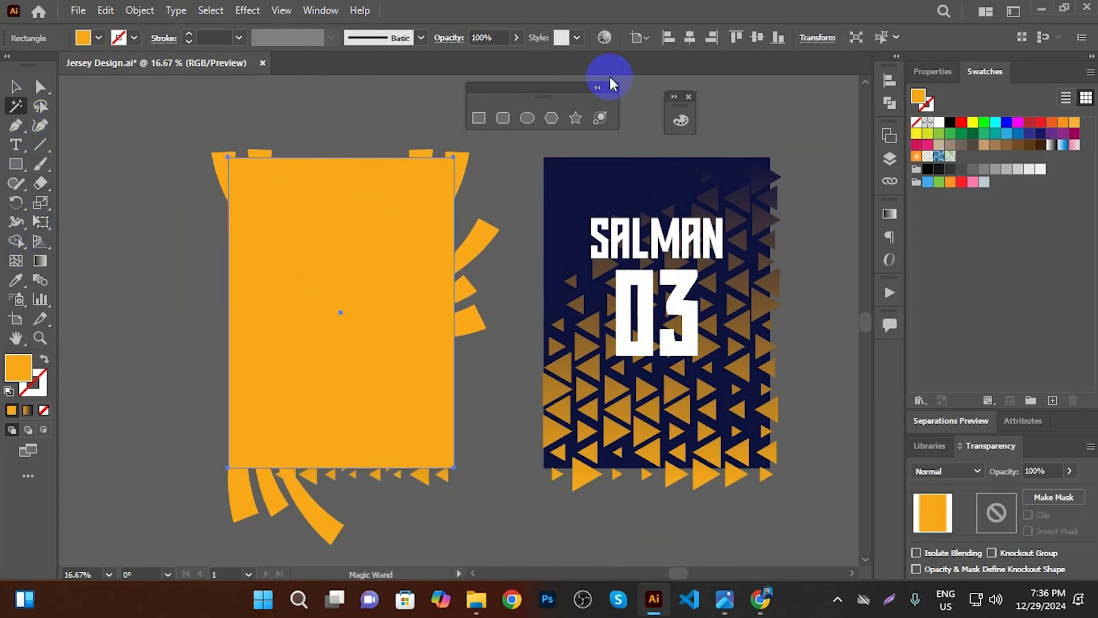
pyautogui.click(816, 38)
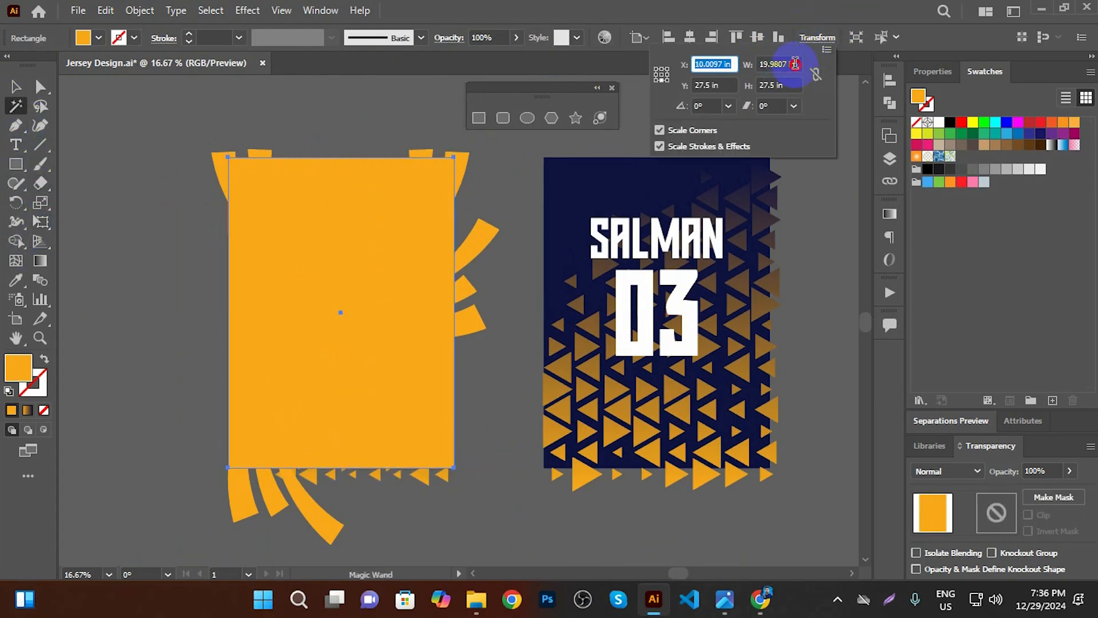
pyautogui.click(795, 64)
pyautogui.scroll(1, 795, 64)
pyautogui.click(503, 240)
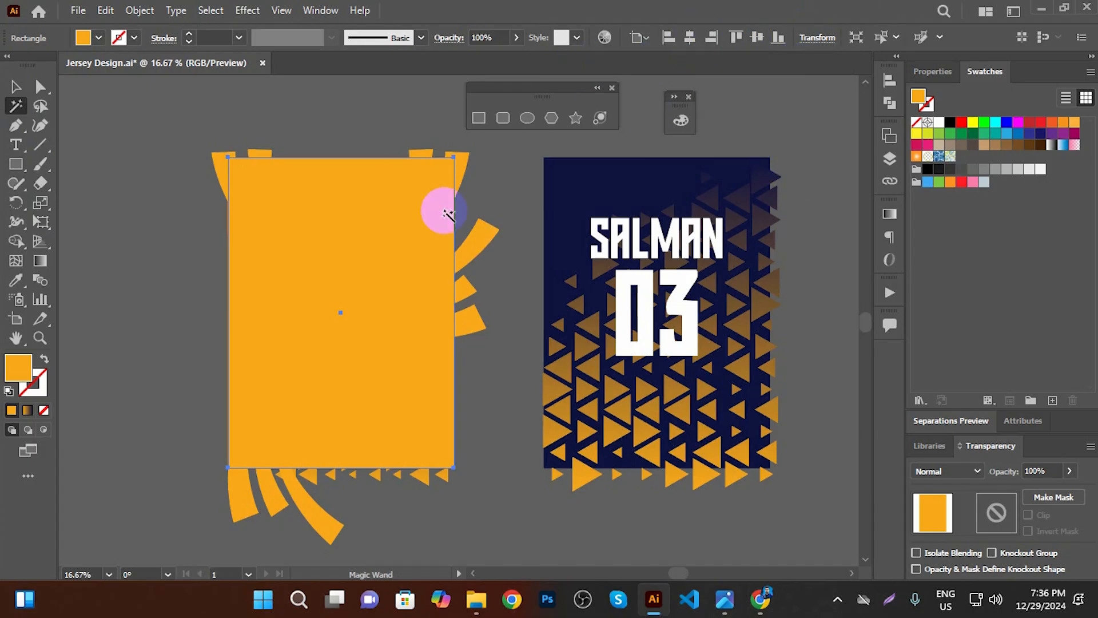
# Duplicate the orange rectangle and place the copy beyond the back jersey
pyautogui.scroll(-1, 366, 223)
pyautogui.press('v')
pyautogui.moveTo(301, 240); pyautogui.dragTo(751, 274)
# Clip all of the front jersey's artwork to the covering rectangle with a clipping mask and deselect it
pyautogui.moveTo(318, 193); pyautogui.dragTo(456, 461)
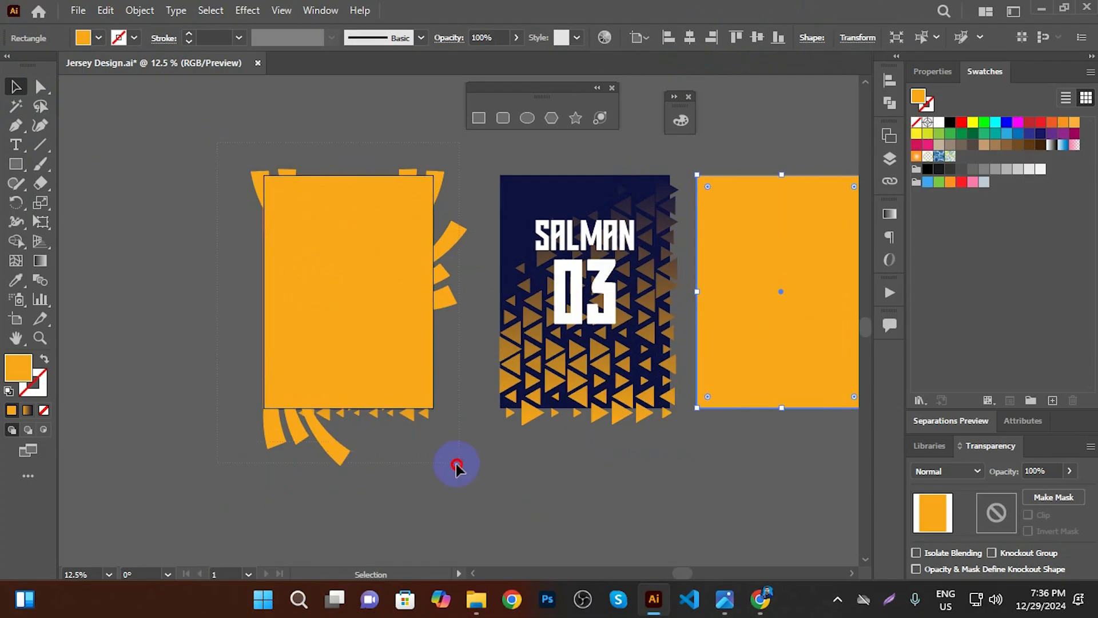
pyautogui.moveTo(339, 336); pyautogui.dragTo(341, 427)
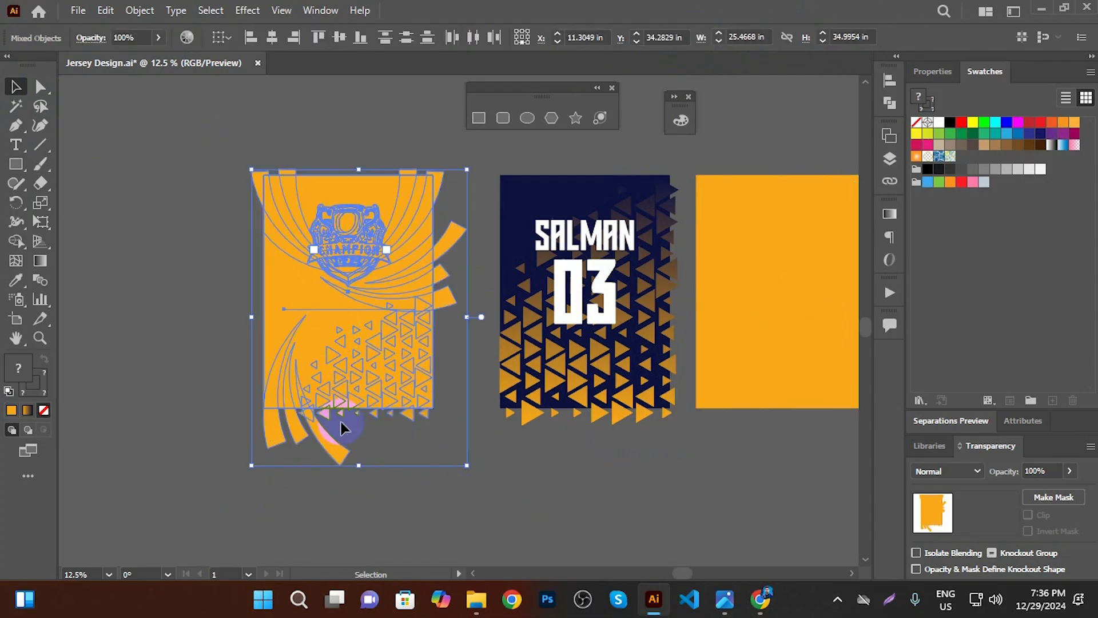
pyautogui.hotkey('ctrl', '7')
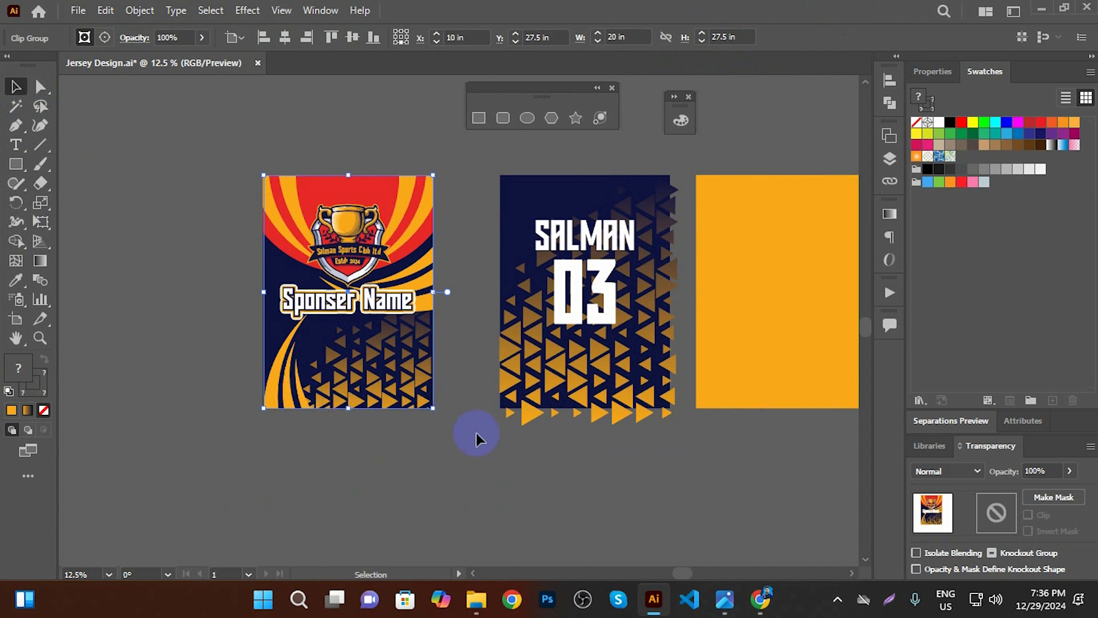
pyautogui.click(522, 465)
# Align the spare orange rectangle to the horizontal centre and move it over the back jersey's artwork
pyautogui.click(731, 294)
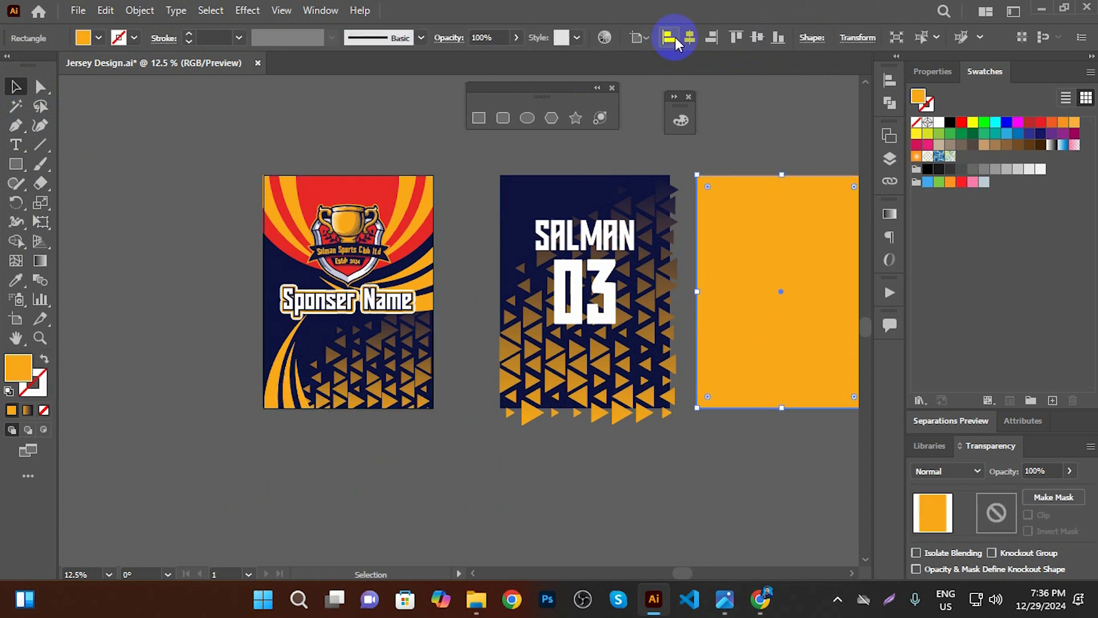
pyautogui.click(691, 38)
pyautogui.moveTo(387, 256); pyautogui.dragTo(629, 276)
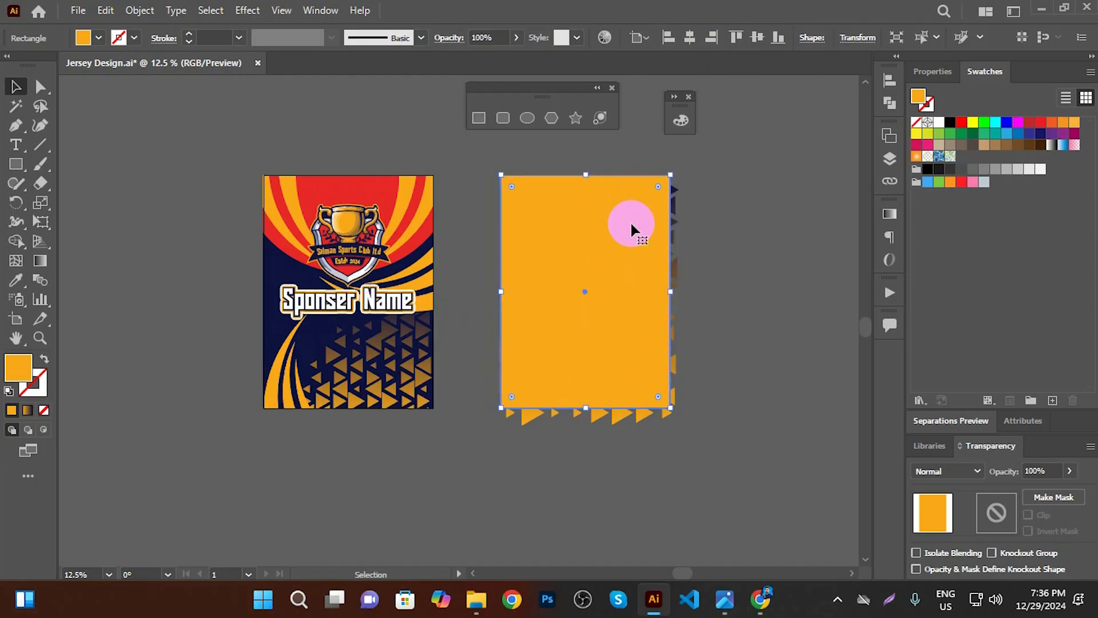
pyautogui.scroll(2, 626, 228)
pyautogui.click(294, 269)
pyautogui.scroll(3, 378, 274)
pyautogui.moveTo(377, 273)
pyautogui.mouseDown()
pyautogui.moveTo(432, 284)
pyautogui.moveTo(398, 273)
pyautogui.mouseUp()
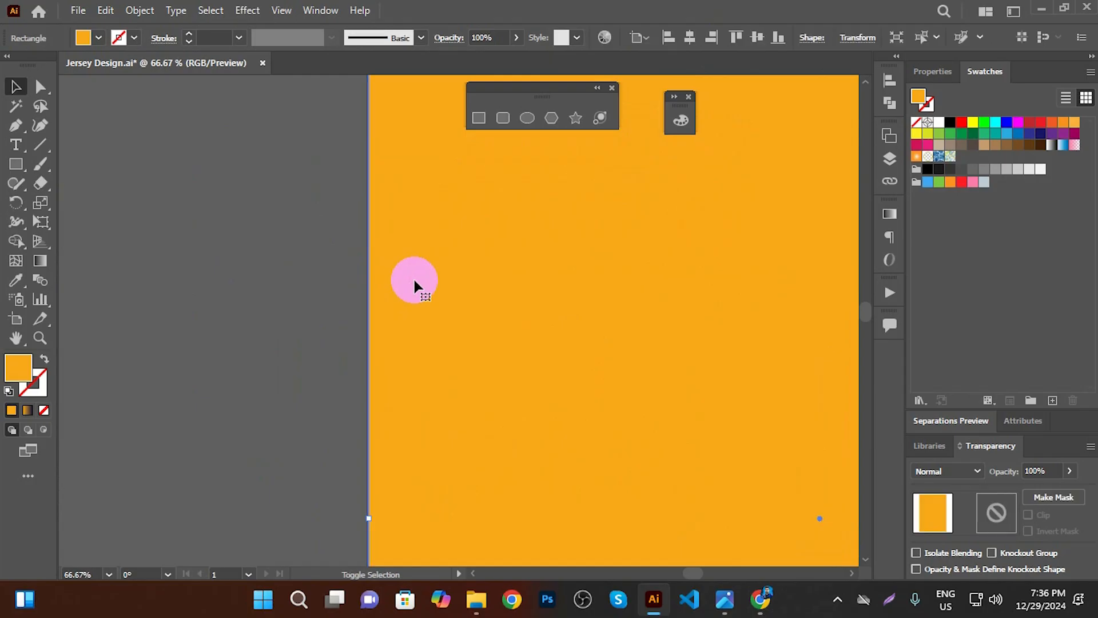
pyautogui.scroll(-3, 415, 280)
pyautogui.moveTo(421, 194); pyautogui.dragTo(427, 195)
pyautogui.scroll(1, 384, 146)
pyautogui.scroll(5, 384, 150)
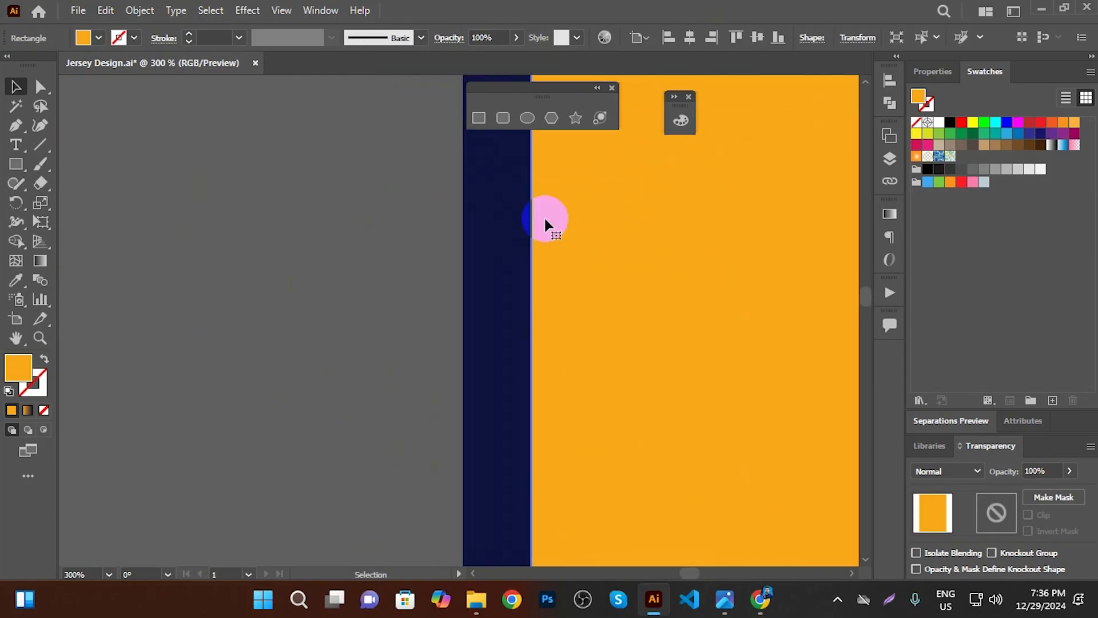
# Align the orange rectangle's horizontal centre with the back jersey's navy background and save the document
pyautogui.keyDown('shift'); pyautogui.click(503, 225); pyautogui.keyUp('shift')
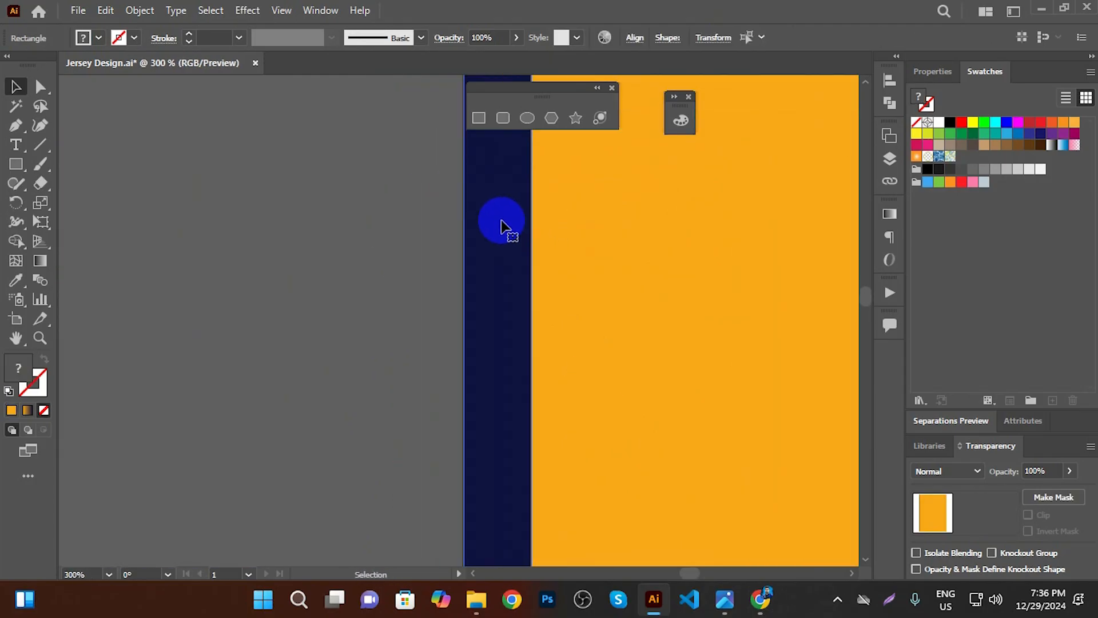
pyautogui.click(633, 39)
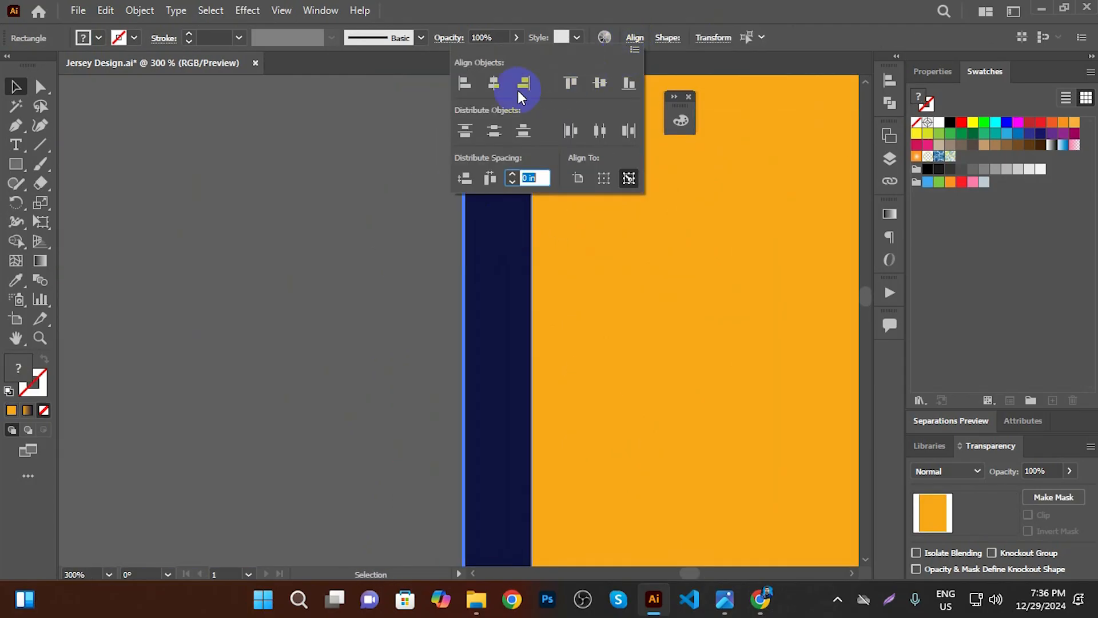
pyautogui.click(495, 85)
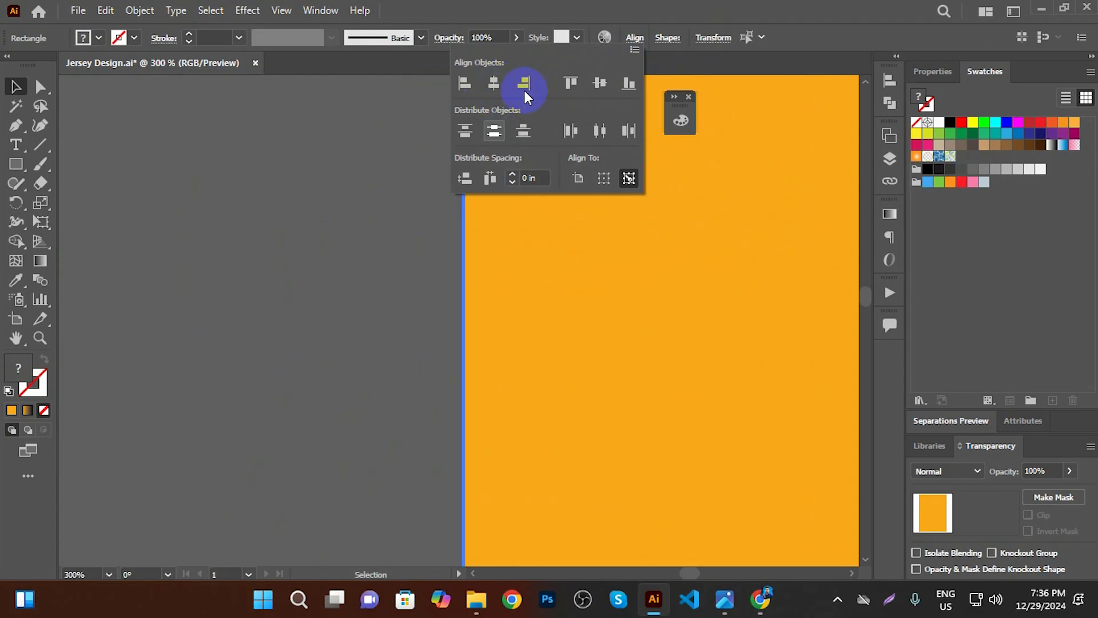
pyautogui.click(371, 264)
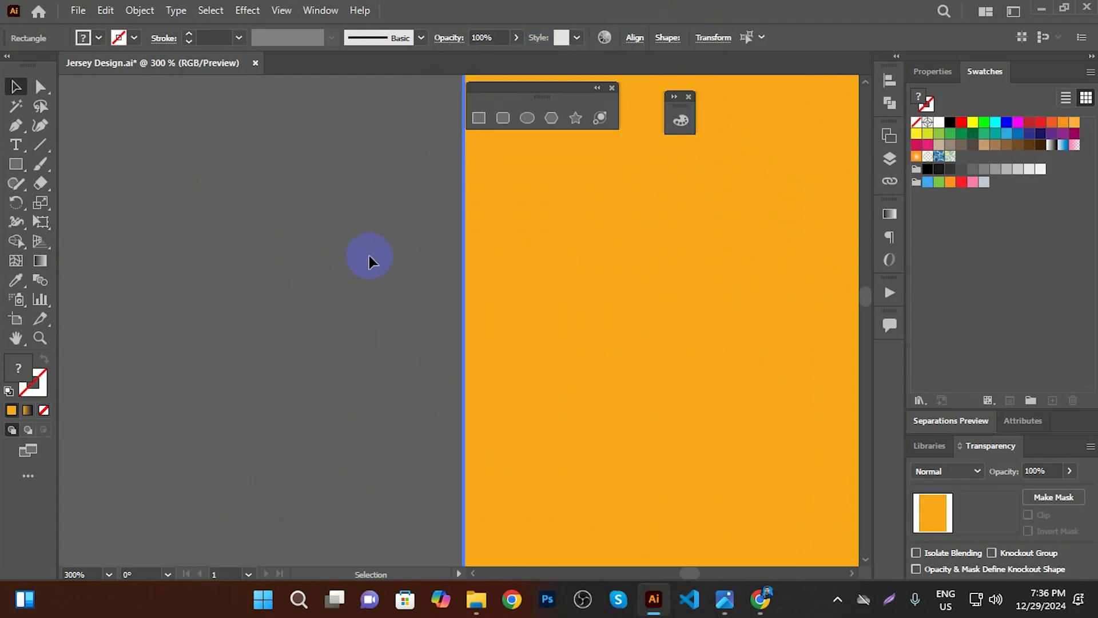
pyautogui.hotkey('ctrl', '2')
pyautogui.scroll(-3, 384, 236)
pyautogui.click(441, 209)
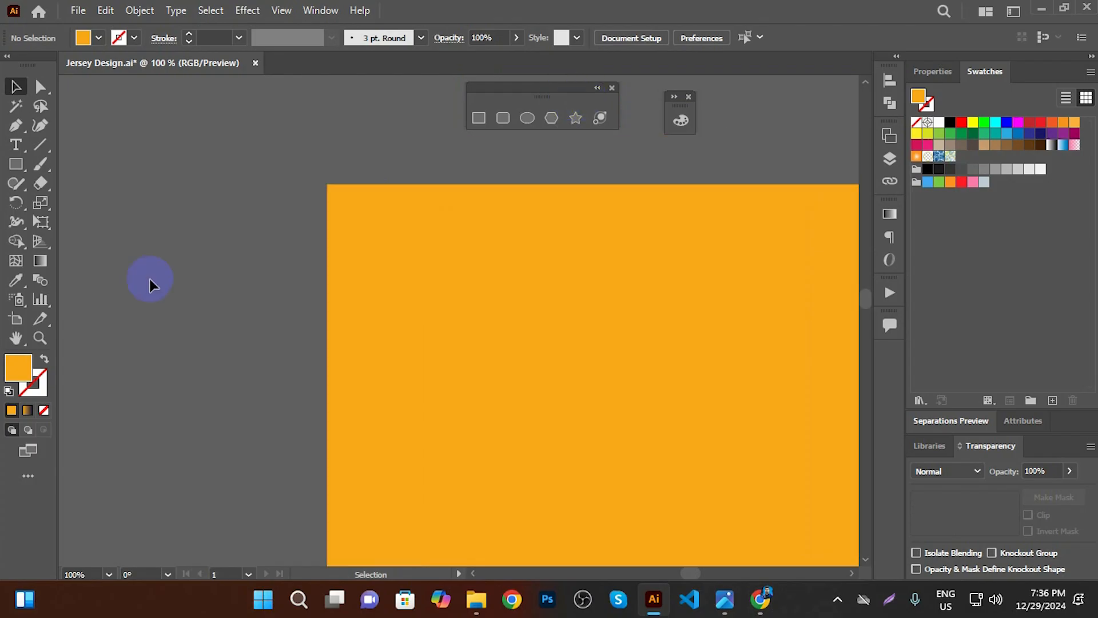
pyautogui.scroll(-6, 273, 270)
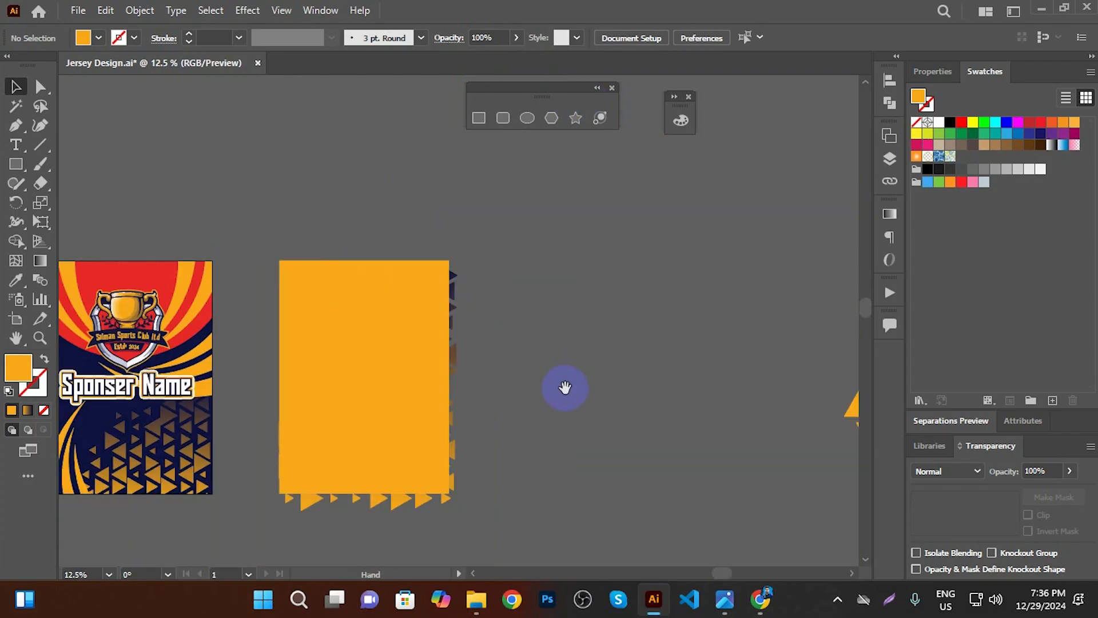
pyautogui.moveTo(564, 387); pyautogui.dragTo(592, 362)
pyautogui.hotkey('ctrl', 's')
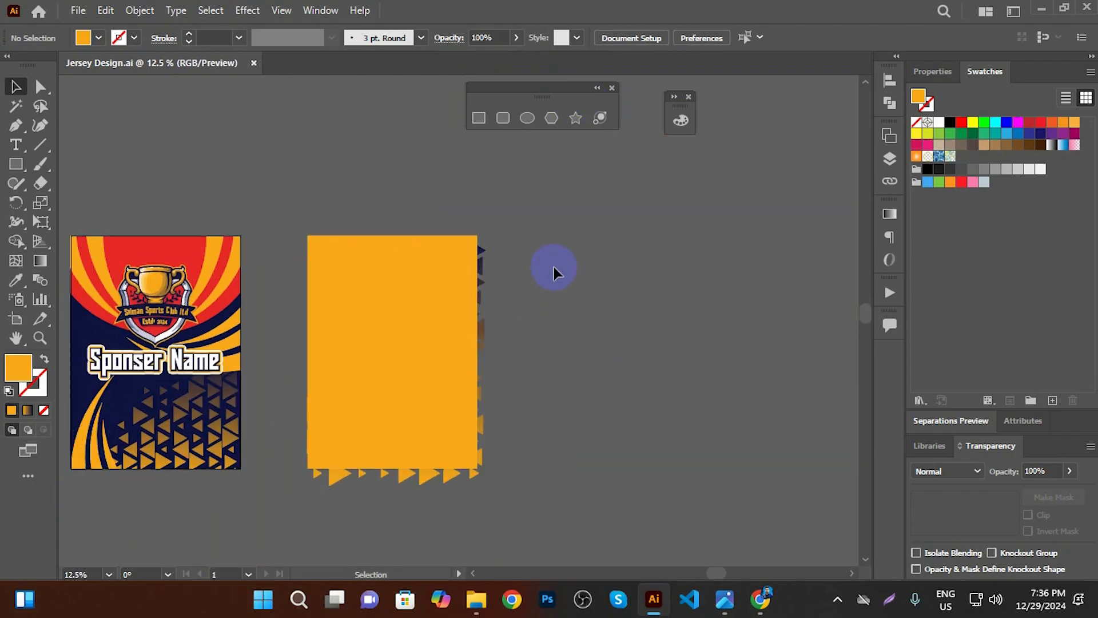
# Clip all of the back jersey's artwork to the covering rectangle with a clipping mask and save the document
pyautogui.moveTo(553, 324); pyautogui.dragTo(640, 282)
pyautogui.moveTo(368, 172); pyautogui.dragTo(664, 485)
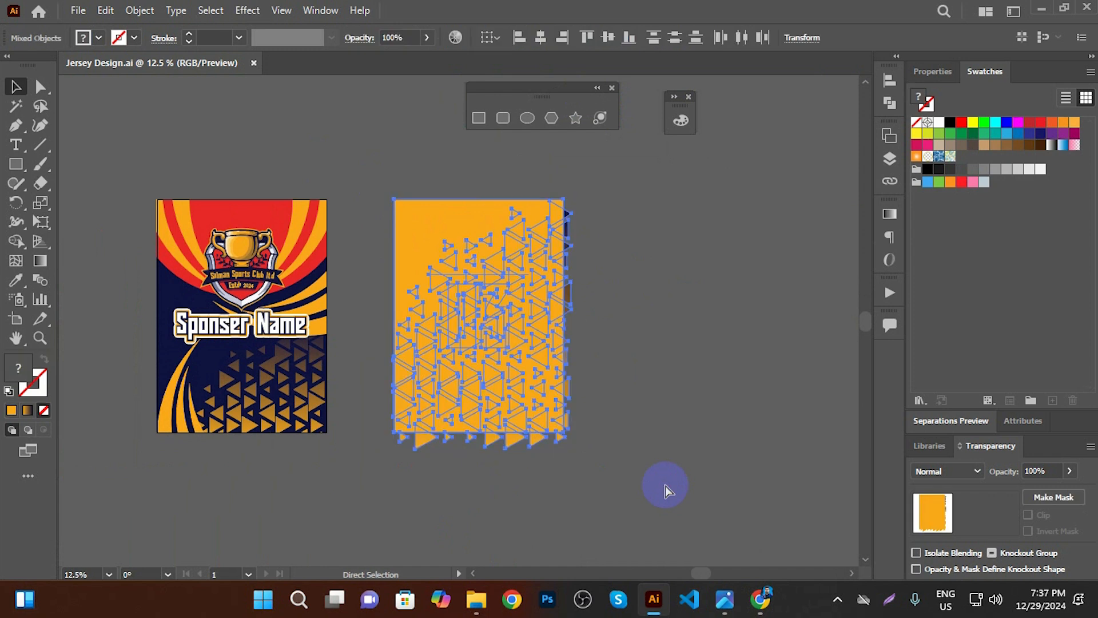
pyautogui.hotkey('ctrl', '7')
pyautogui.scroll(-1, 549, 306)
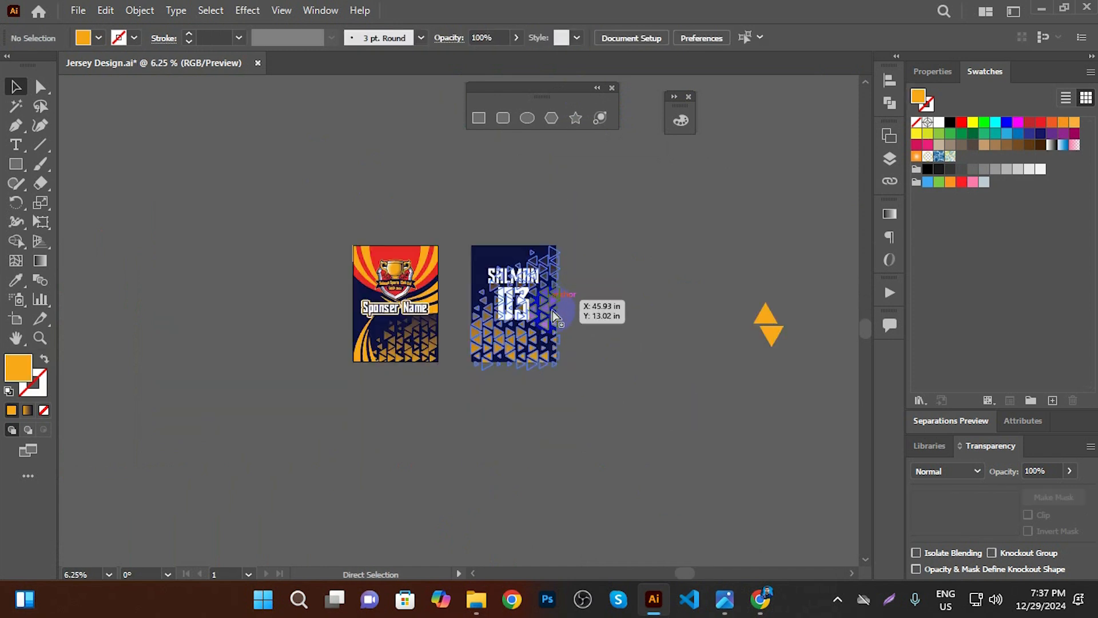
pyautogui.hotkey('ctrl', 's')
# Delete the two leftover orange triangles outside the jerseys and save the document
pyautogui.moveTo(797, 373); pyautogui.dragTo(782, 362)
pyautogui.press('Delete')
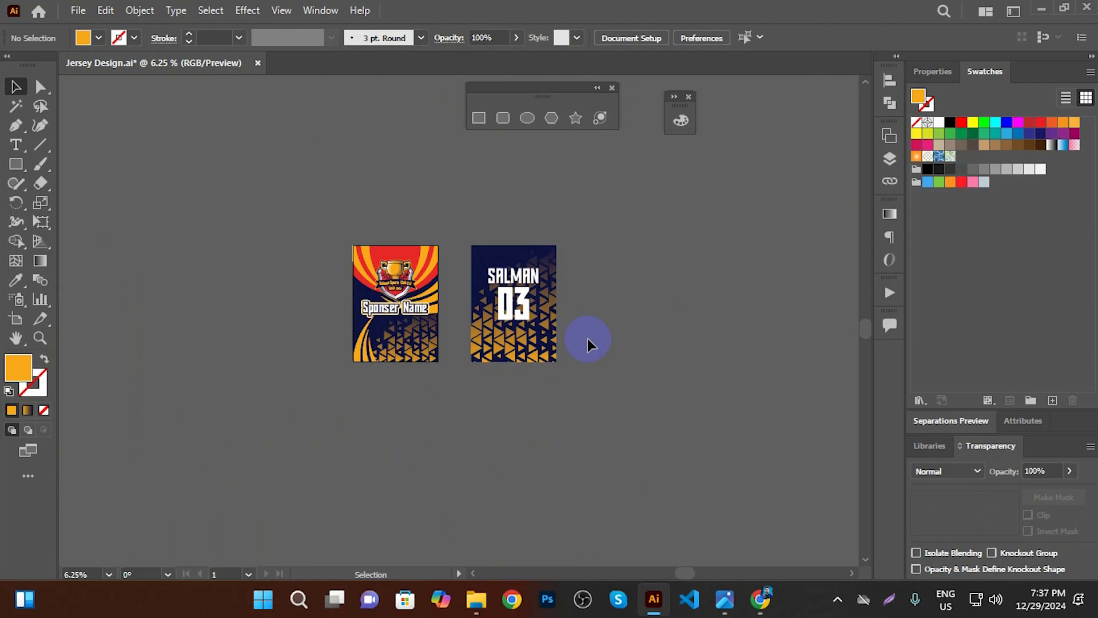
pyautogui.hotkey('ctrl', 's')
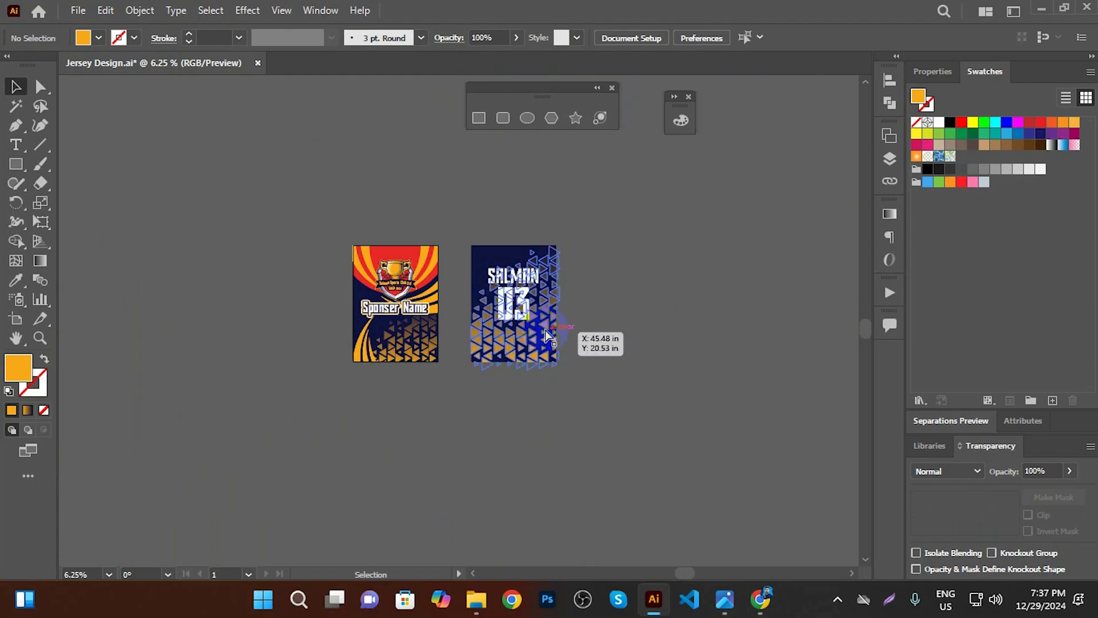
pyautogui.scroll(1, 434, 312)
pyautogui.scroll(1, 435, 311)
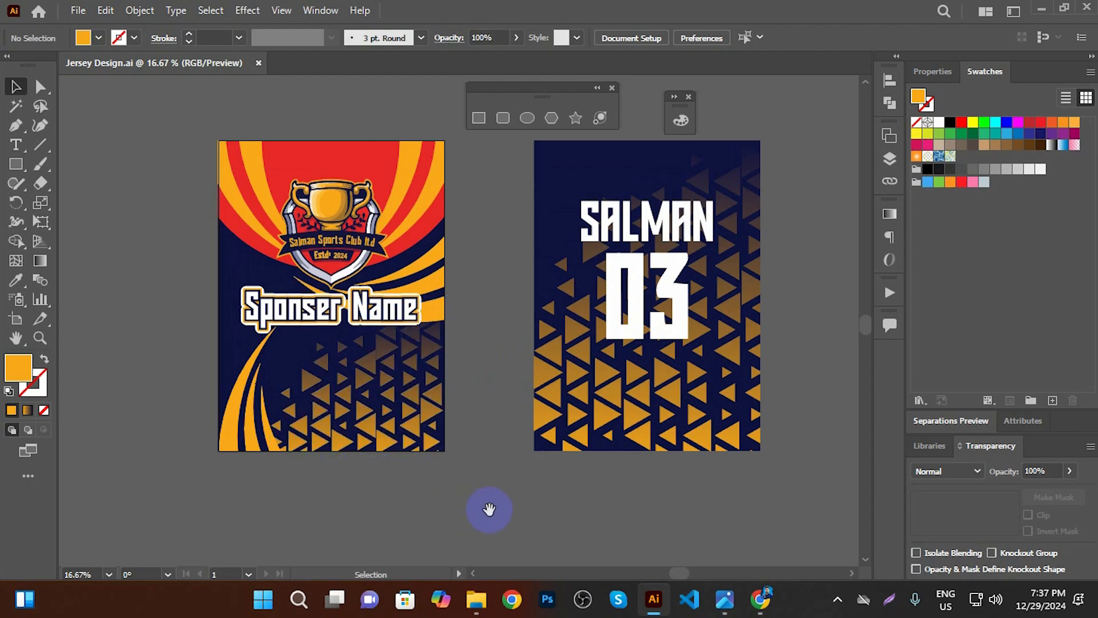
pyautogui.moveTo(489, 509); pyautogui.dragTo(471, 522)
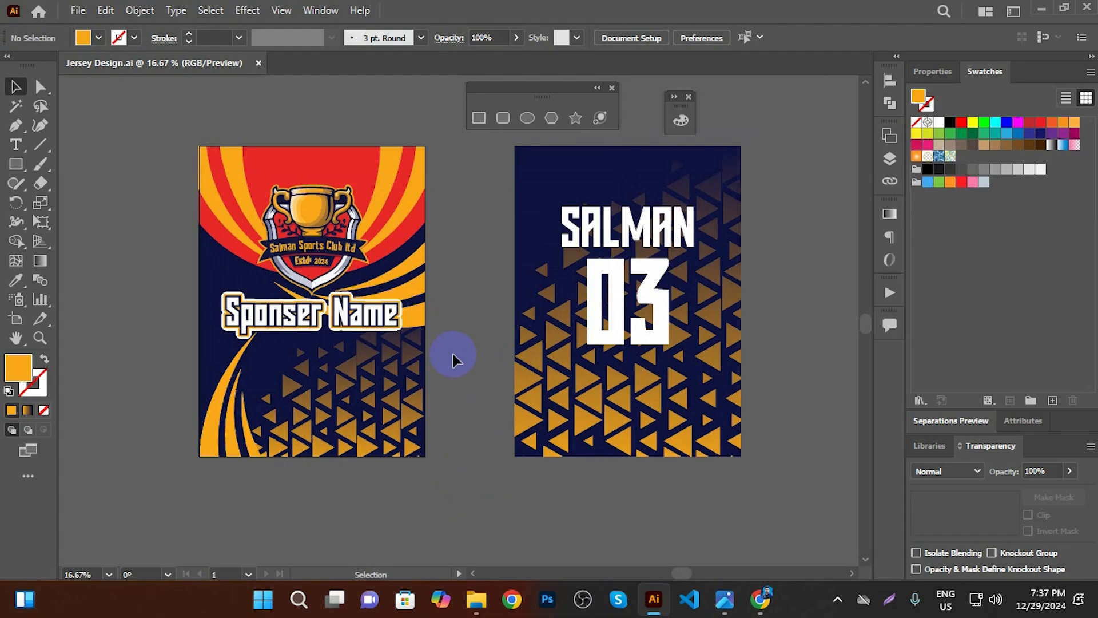
pyautogui.moveTo(554, 99); pyautogui.dragTo(517, 96)
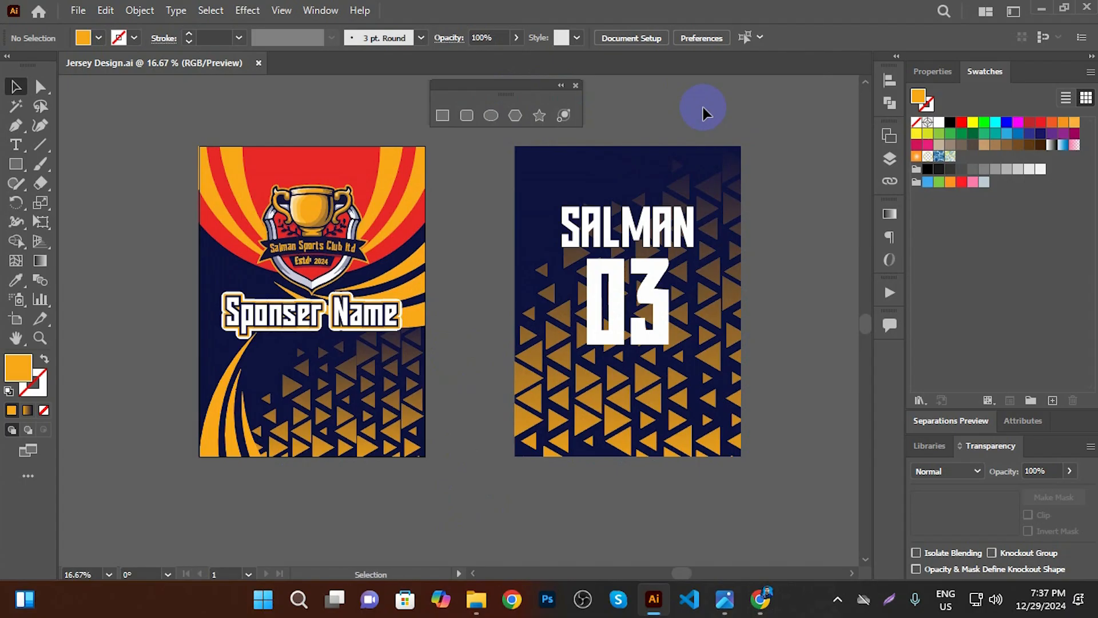
pyautogui.moveTo(526, 97); pyautogui.dragTo(635, 106)
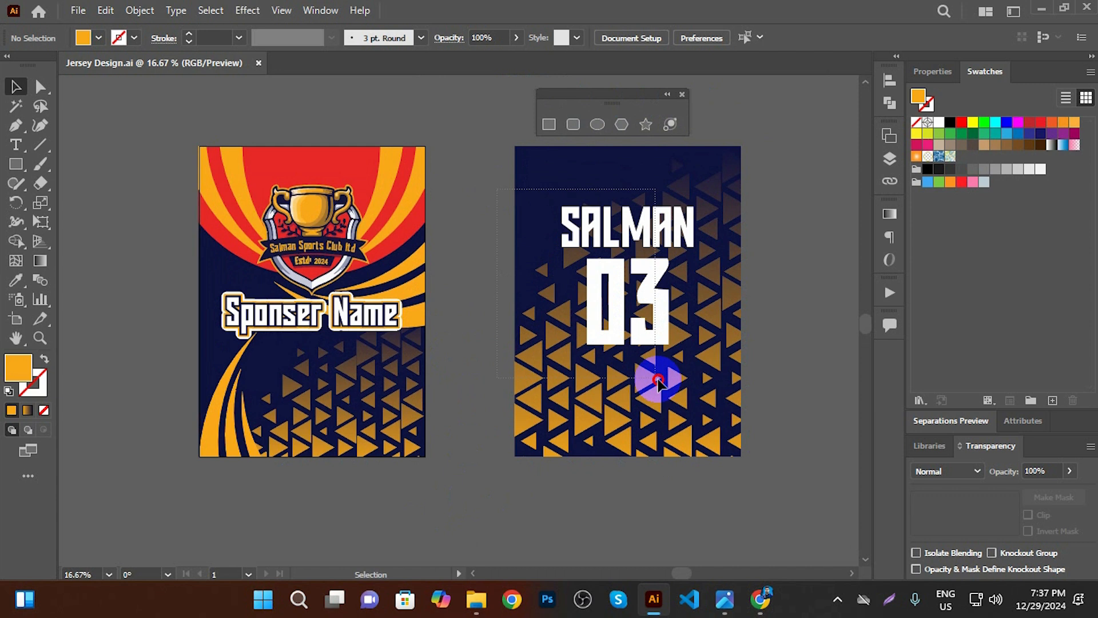
# Move the clipped back jersey closer to the front jersey and save the document
pyautogui.click(672, 294)
pyautogui.moveTo(675, 298); pyautogui.dragTo(627, 298)
pyautogui.click(769, 291)
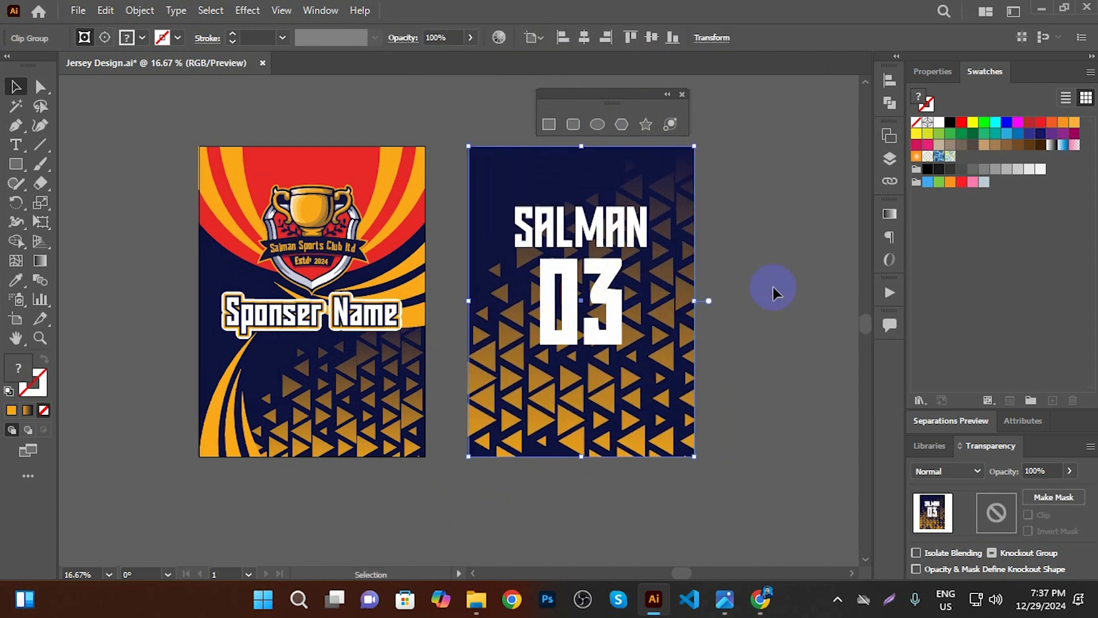
pyautogui.hotkey('ctrl', 's')
pyautogui.moveTo(776, 294); pyautogui.dragTo(737, 301)
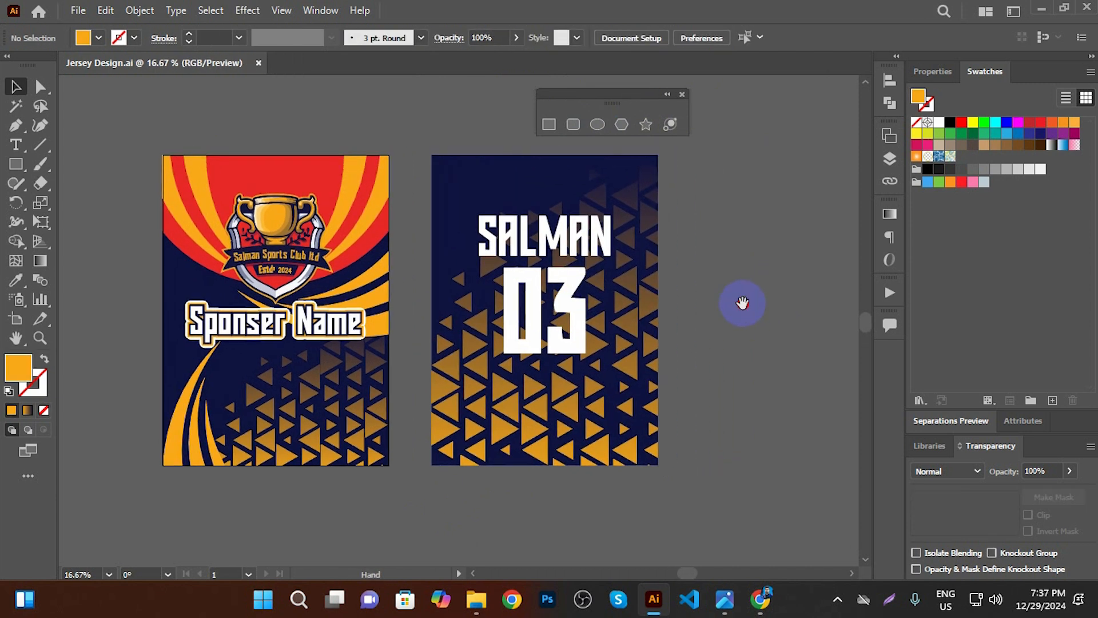
# Move the triangle pattern slightly downward inside the back jersey's clip group, leave the group and save the document
pyautogui.moveTo(628, 103); pyautogui.dragTo(735, 99)
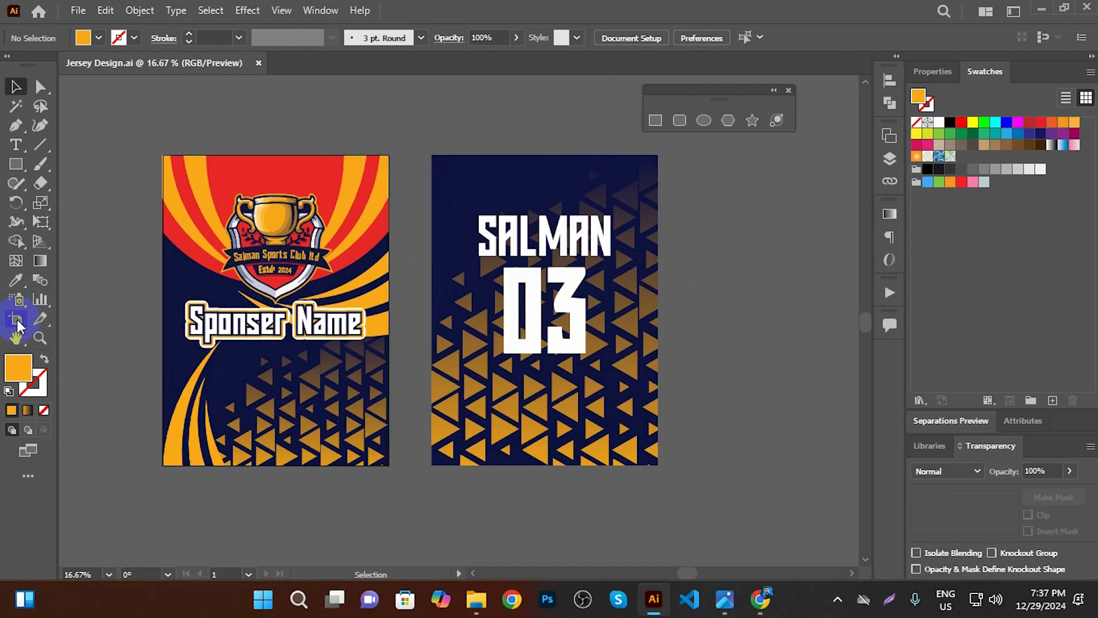
pyautogui.doubleClick(539, 406)
pyautogui.moveTo(539, 407); pyautogui.dragTo(540, 420)
pyautogui.doubleClick(598, 108)
pyautogui.click(728, 358)
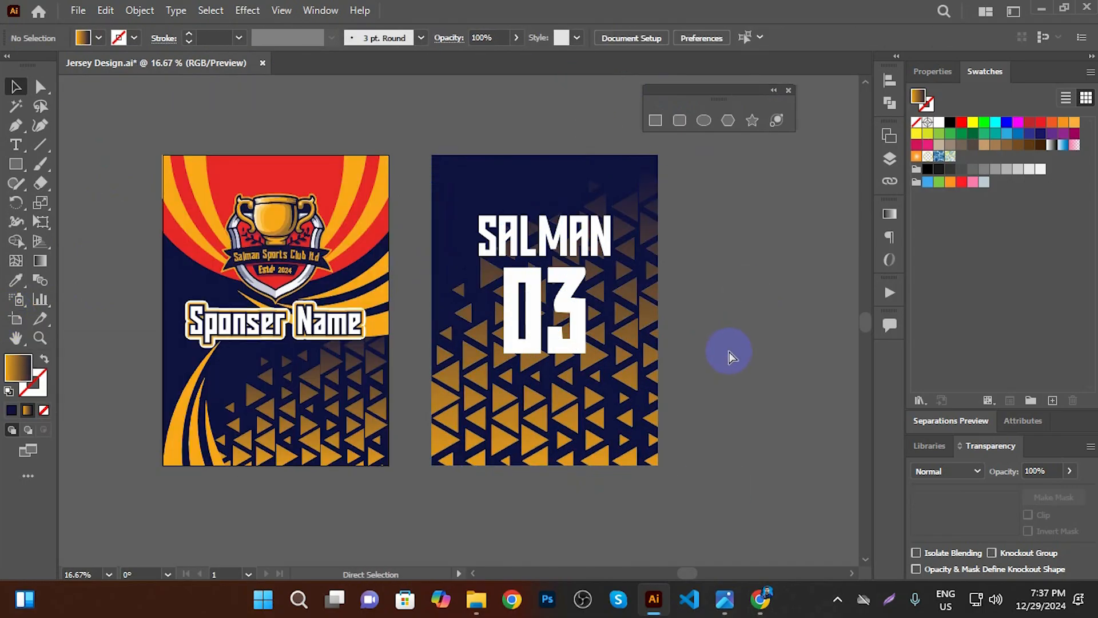
pyautogui.hotkey('ctrl', 's')
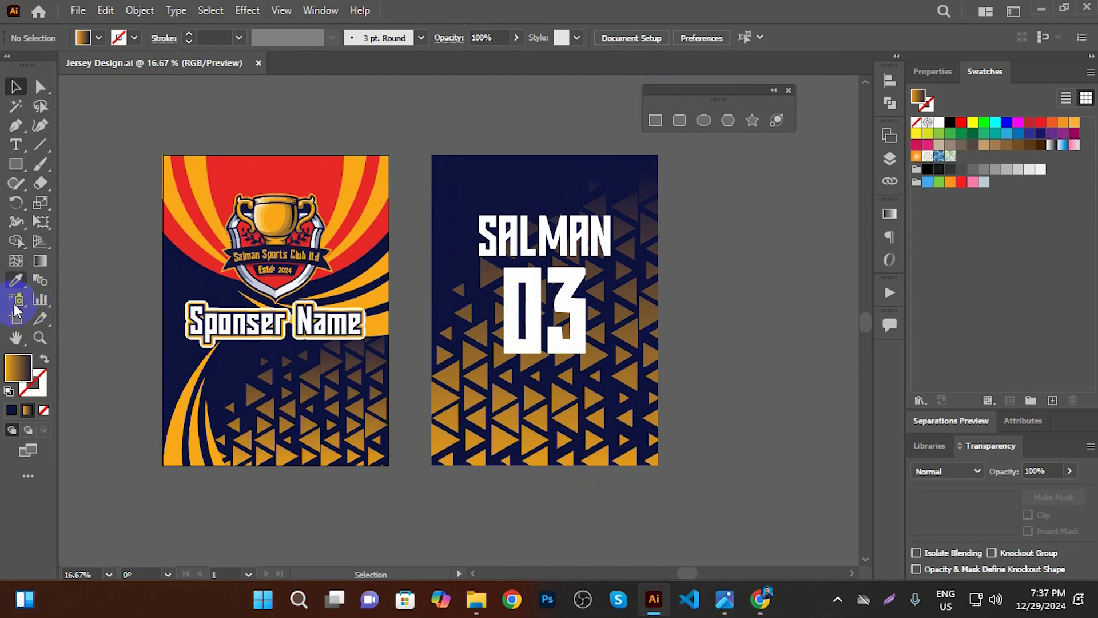
# Add a second 20 × 27.5 in artboard beside the first and shift it away to about X 31.85 in
pyautogui.click(16, 320)
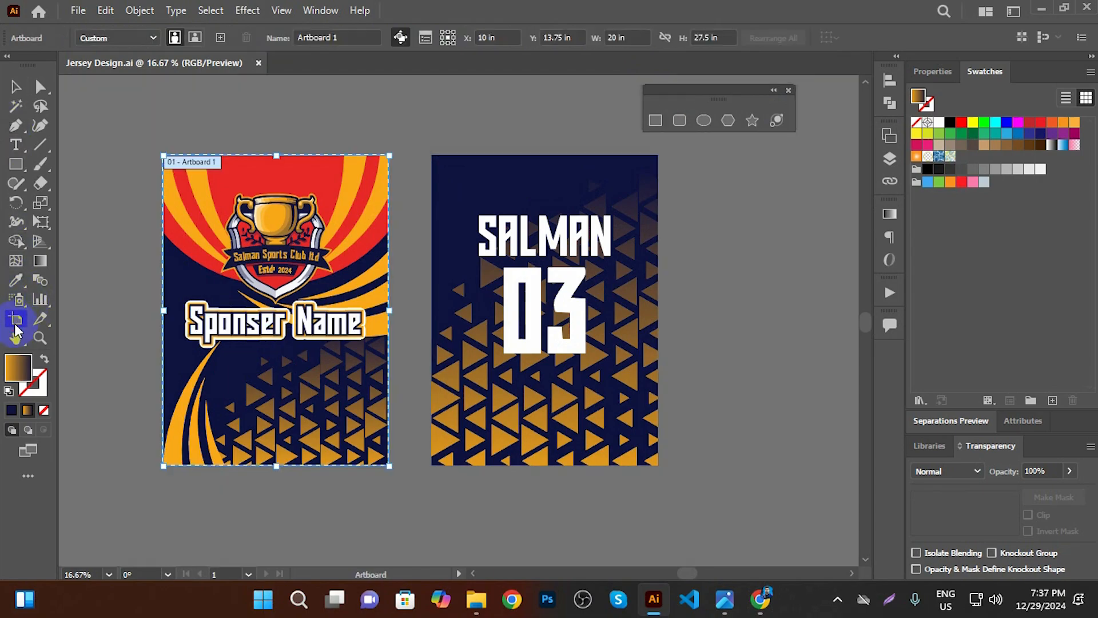
pyautogui.click(220, 38)
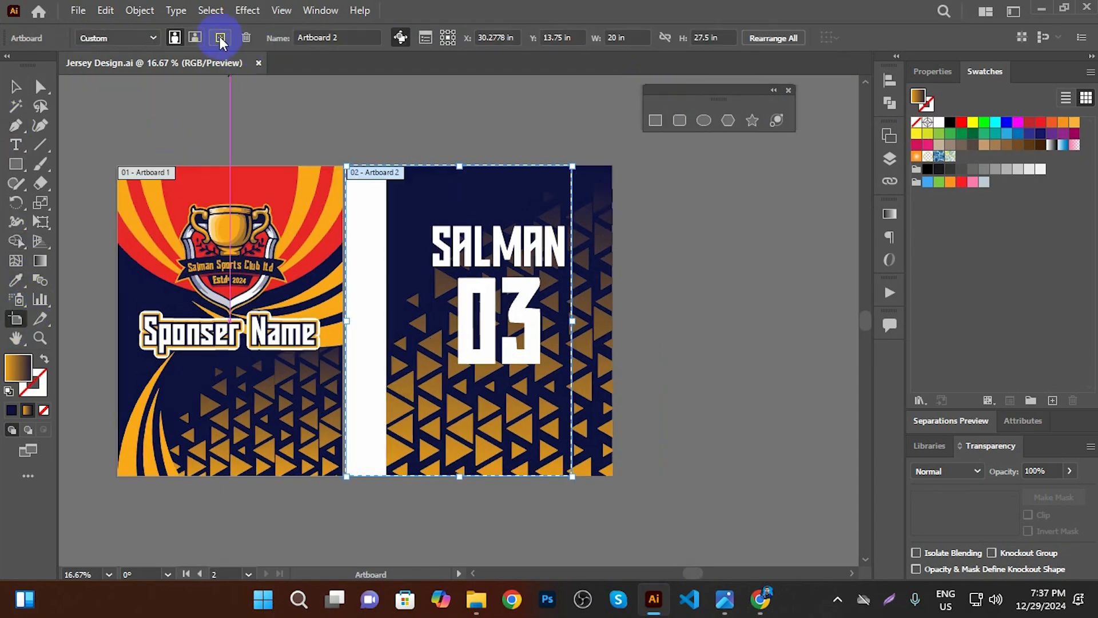
pyautogui.moveTo(355, 216); pyautogui.dragTo(379, 228)
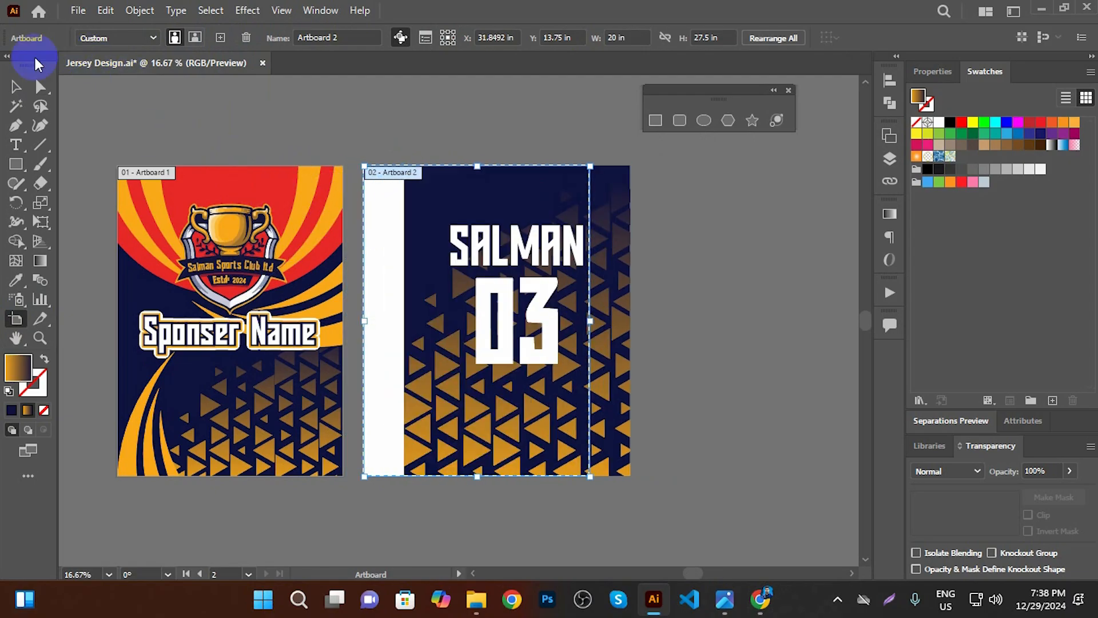
# Align the clipped back jersey to the left edge of Artboard 2 and save the document
pyautogui.click(16, 87)
pyautogui.click(514, 172)
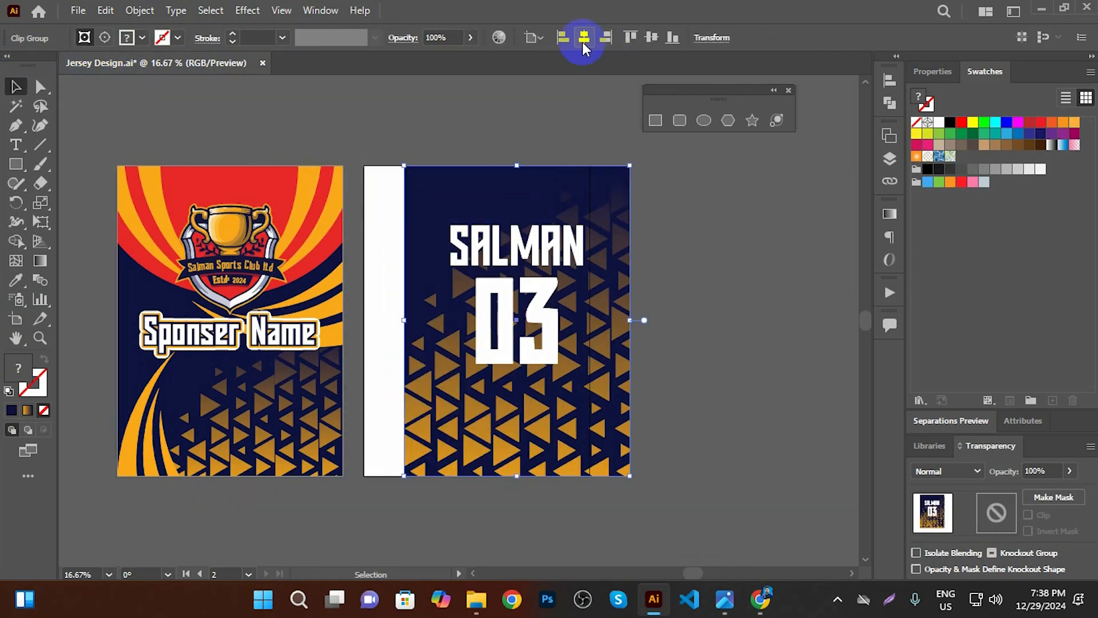
pyautogui.click(563, 37)
pyautogui.click(724, 152)
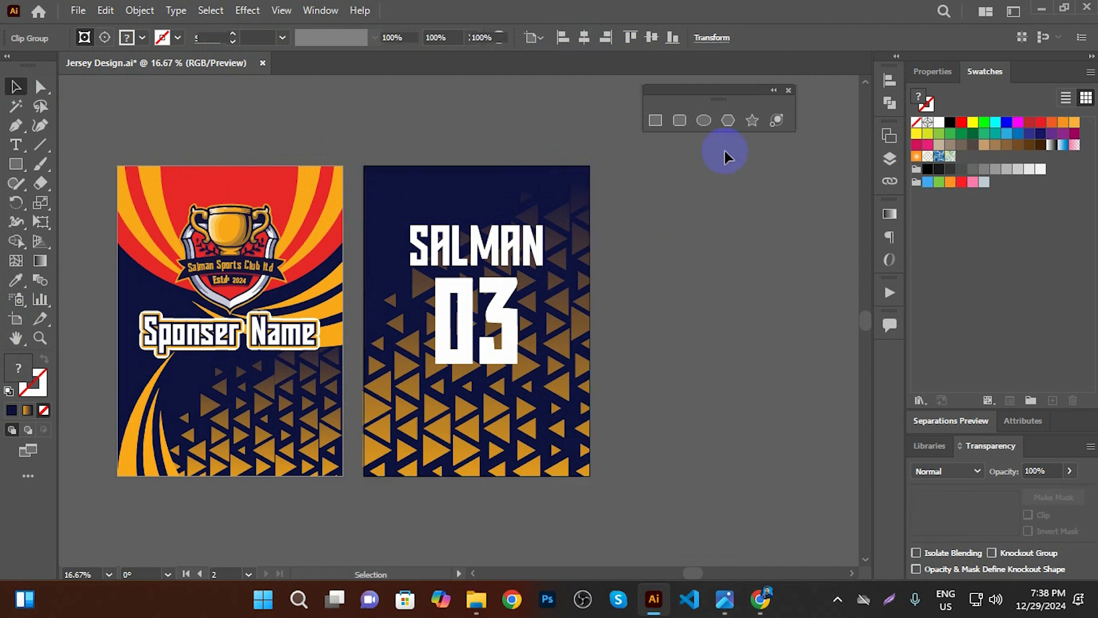
pyautogui.moveTo(621, 261); pyautogui.dragTo(690, 263)
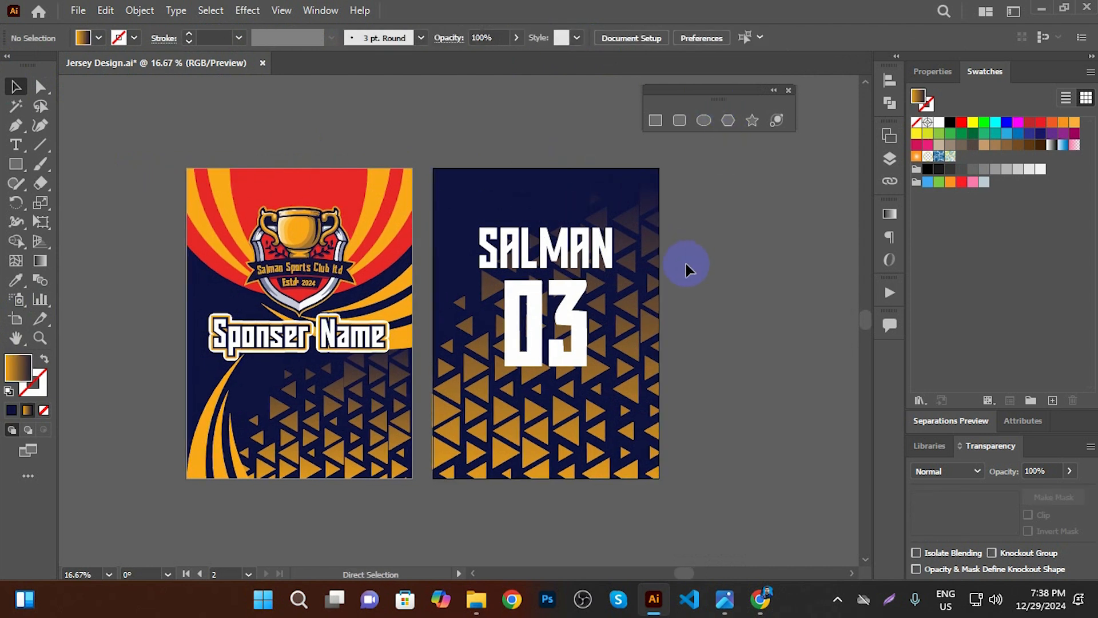
pyautogui.hotkey('ctrl', 's')
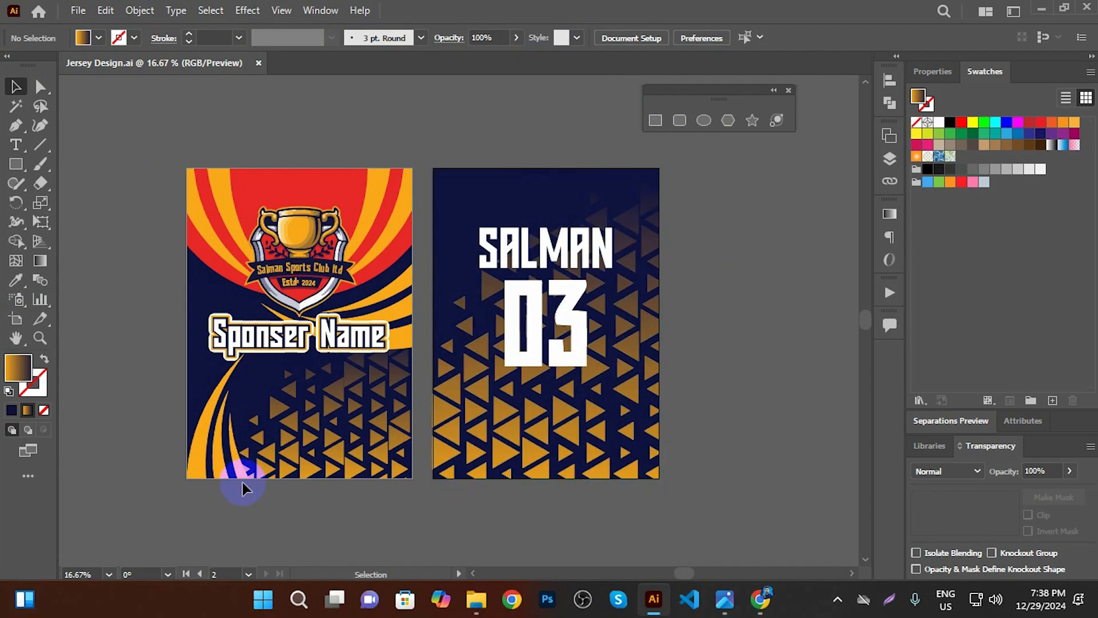
# Inside the front jersey's triangle pattern, reposition the two lower-left triangles beside the orange stripes, exit isolation and save the document
pyautogui.scroll(2, 245, 483)
pyautogui.doubleClick(247, 434)
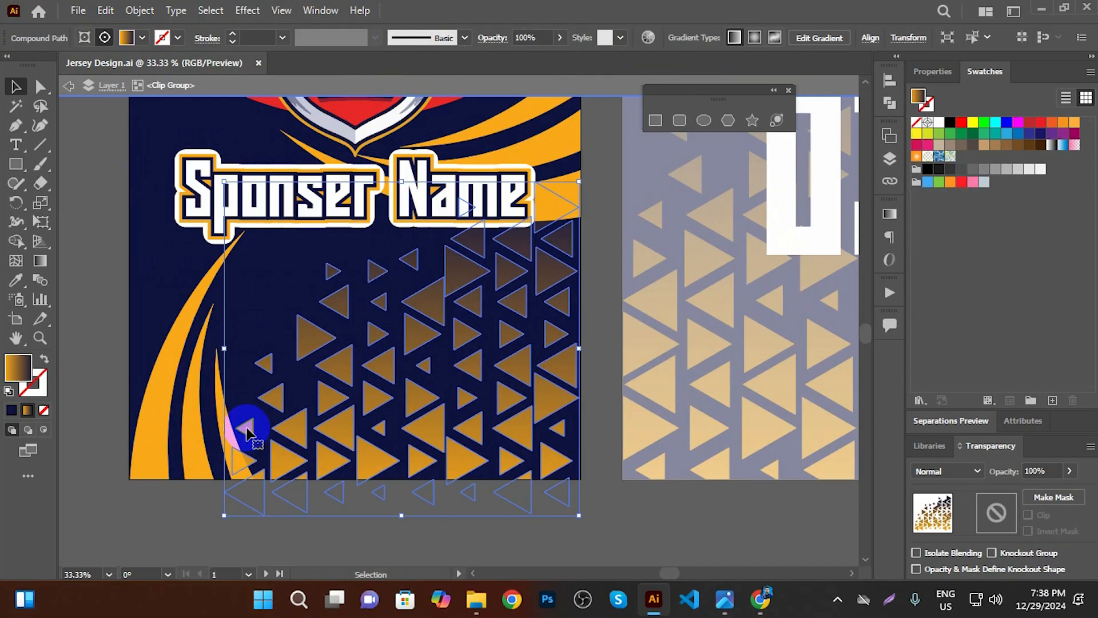
pyautogui.doubleClick(246, 435)
pyautogui.moveTo(244, 467); pyautogui.dragTo(246, 420)
pyautogui.click(190, 457)
pyautogui.moveTo(242, 347); pyautogui.dragTo(239, 377)
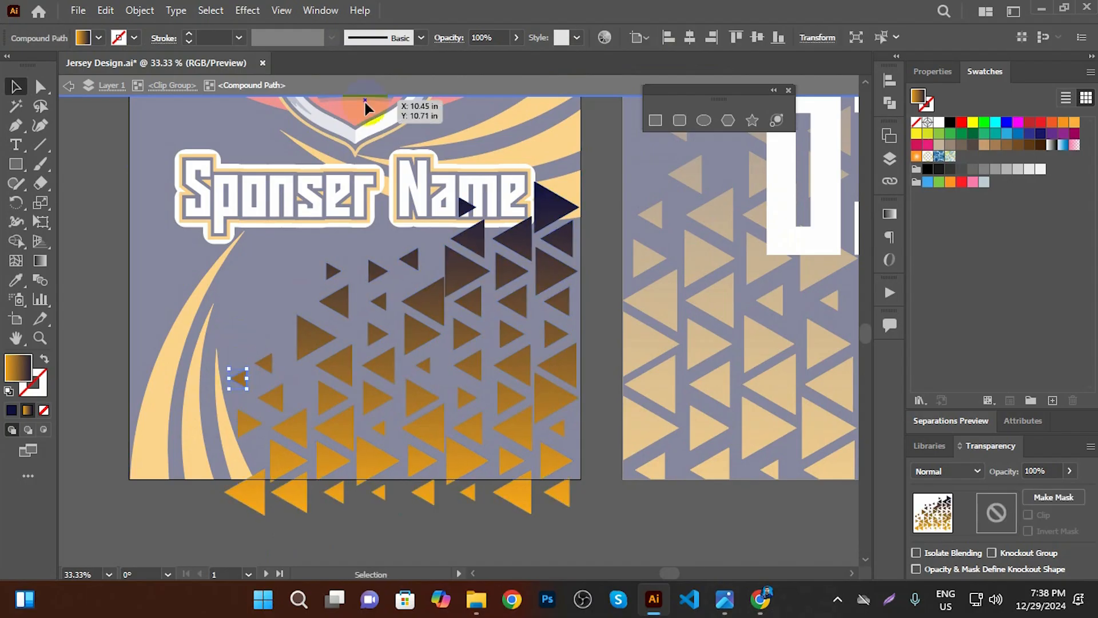
pyautogui.click(375, 83)
pyautogui.scroll(-1, 355, 489)
pyautogui.click(378, 522)
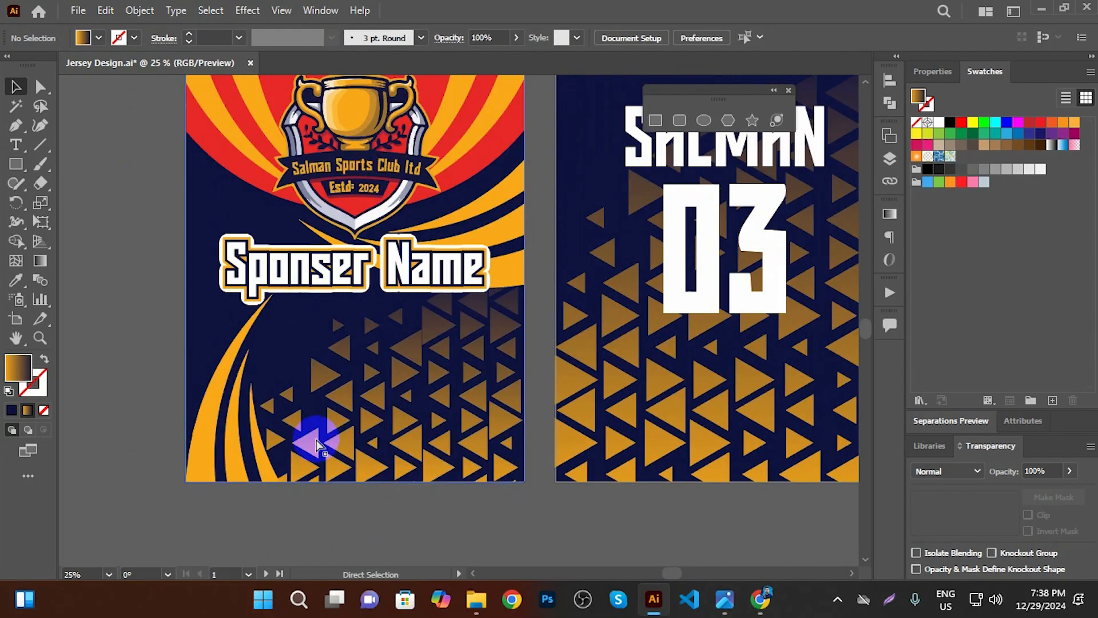
pyautogui.scroll(-2, 397, 377)
pyautogui.scroll(1, 471, 316)
pyautogui.moveTo(710, 312); pyautogui.dragTo(732, 302)
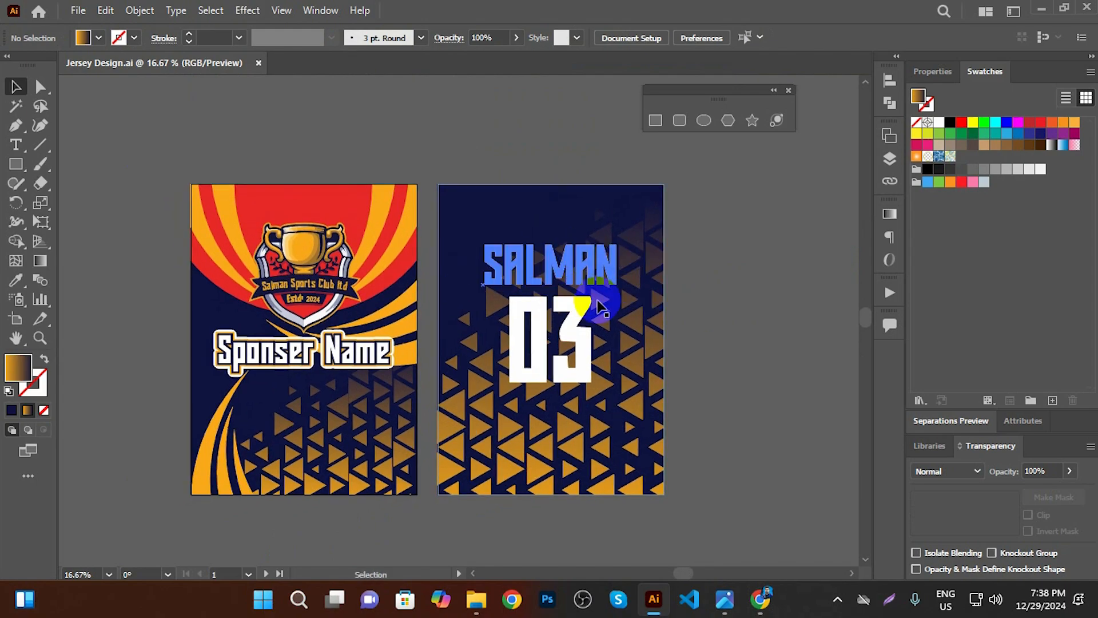
pyautogui.scroll(1, 451, 359)
pyautogui.scroll(-1, 484, 346)
pyautogui.moveTo(742, 338); pyautogui.dragTo(760, 322)
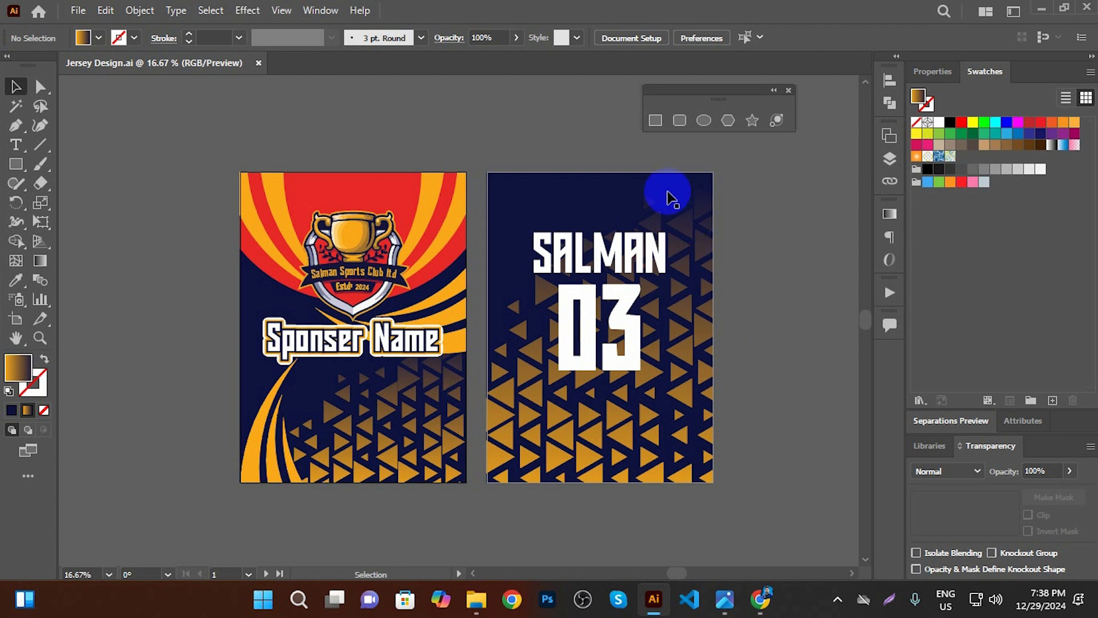
# Start an Export As of the jersey design, check the Downloads folder and choose the Desktop as the destination
pyautogui.click(77, 13)
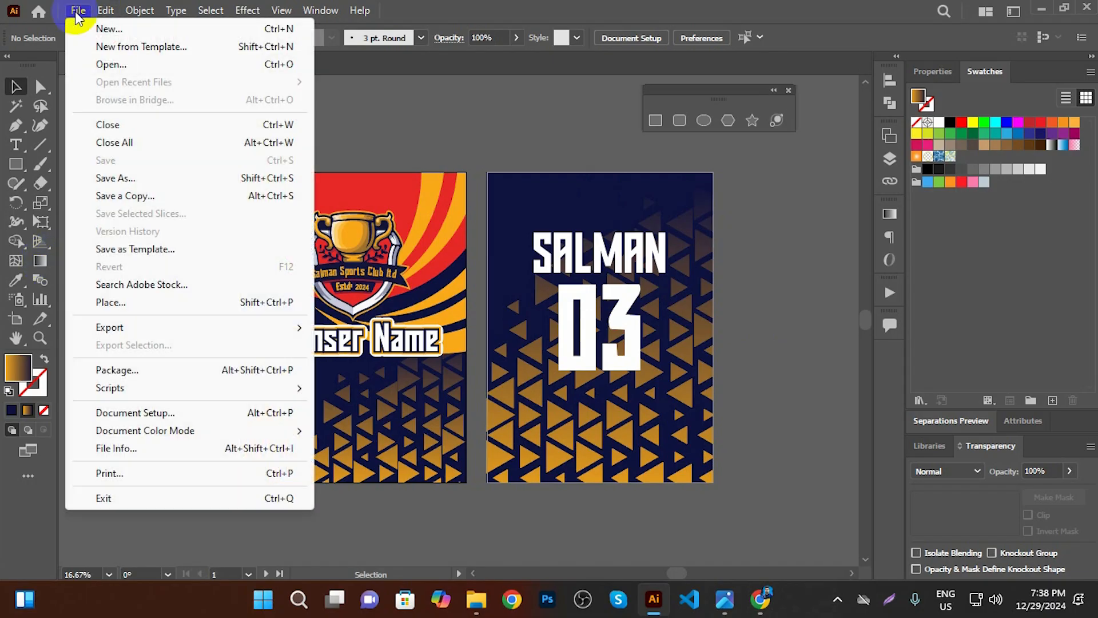
pyautogui.moveTo(129, 329)
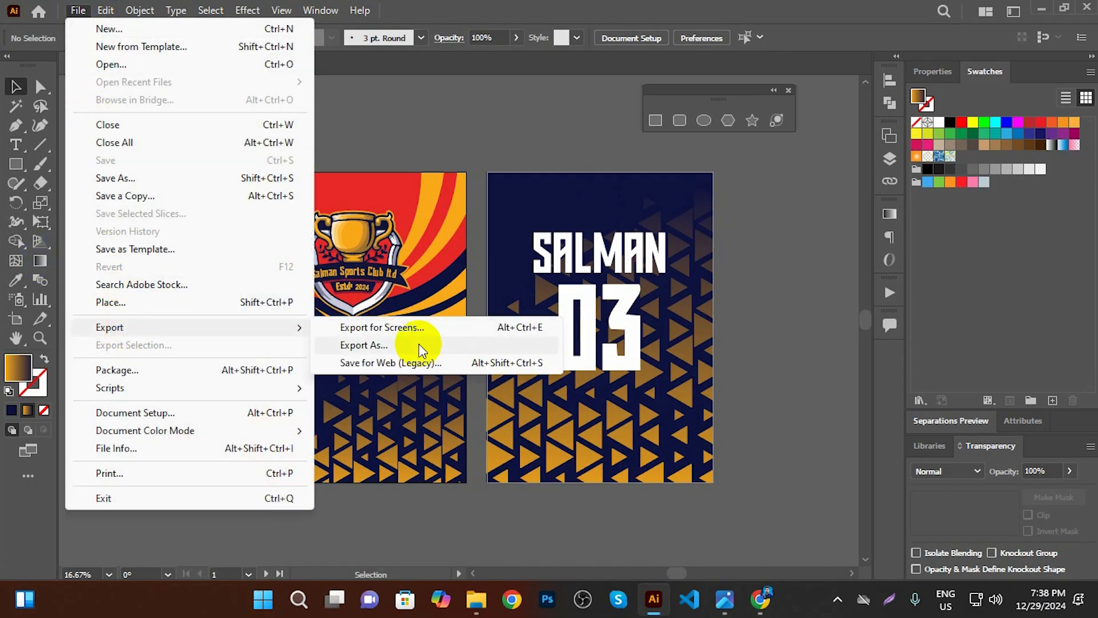
pyautogui.click(417, 345)
pyautogui.moveTo(479, 112); pyautogui.dragTo(537, 43)
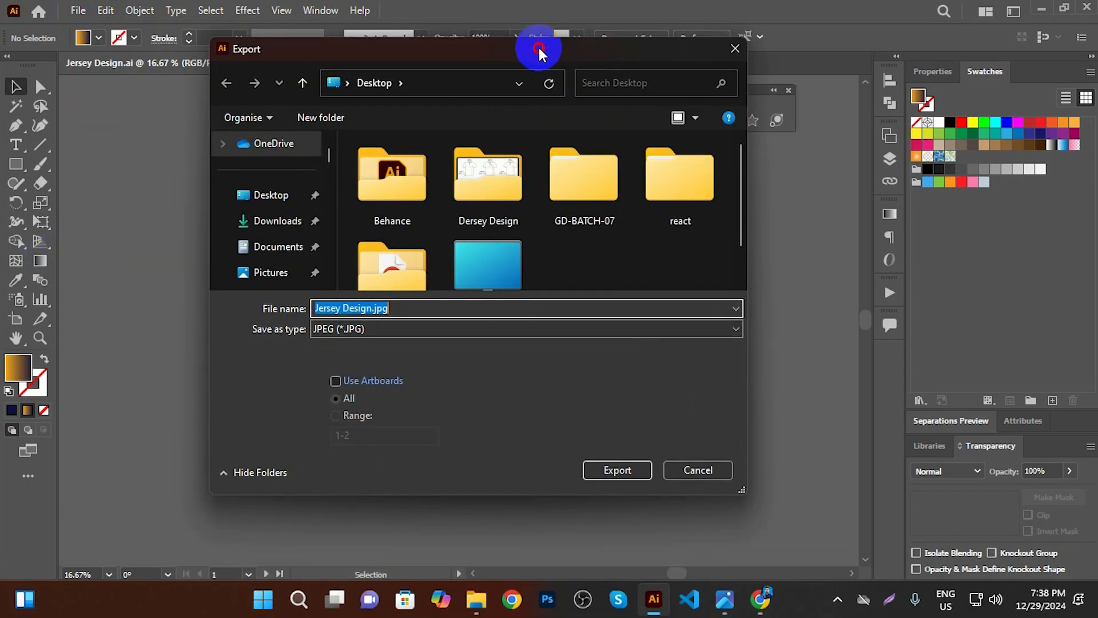
pyautogui.click(275, 216)
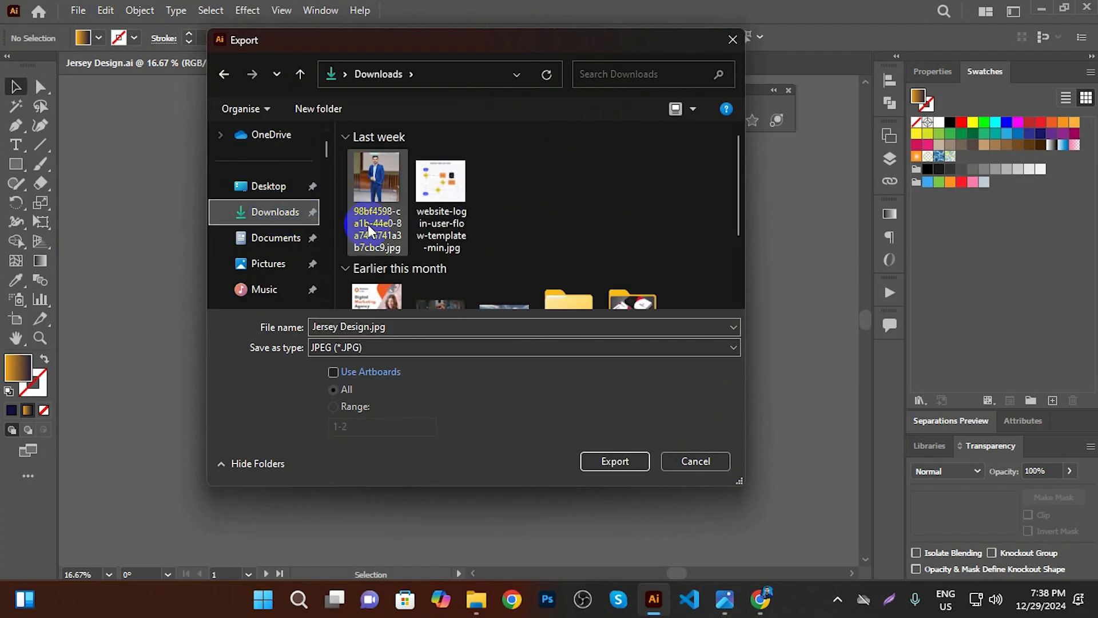
pyautogui.scroll(-2, 454, 151)
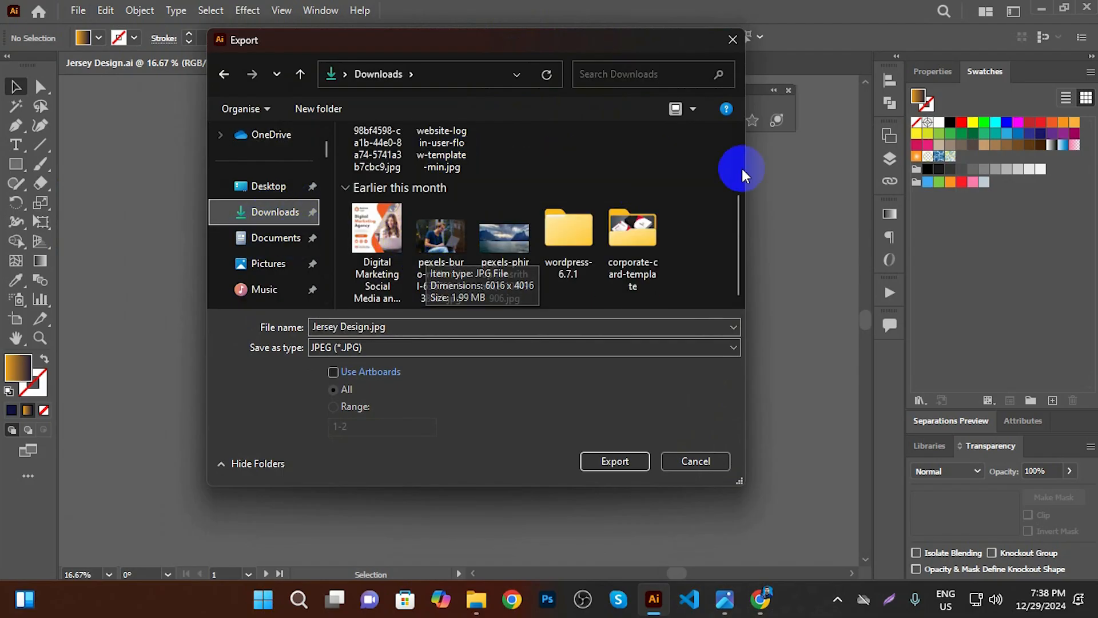
pyautogui.moveTo(737, 245)
pyautogui.mouseDown()
pyautogui.moveTo(733, 188)
pyautogui.moveTo(735, 229)
pyautogui.mouseUp()
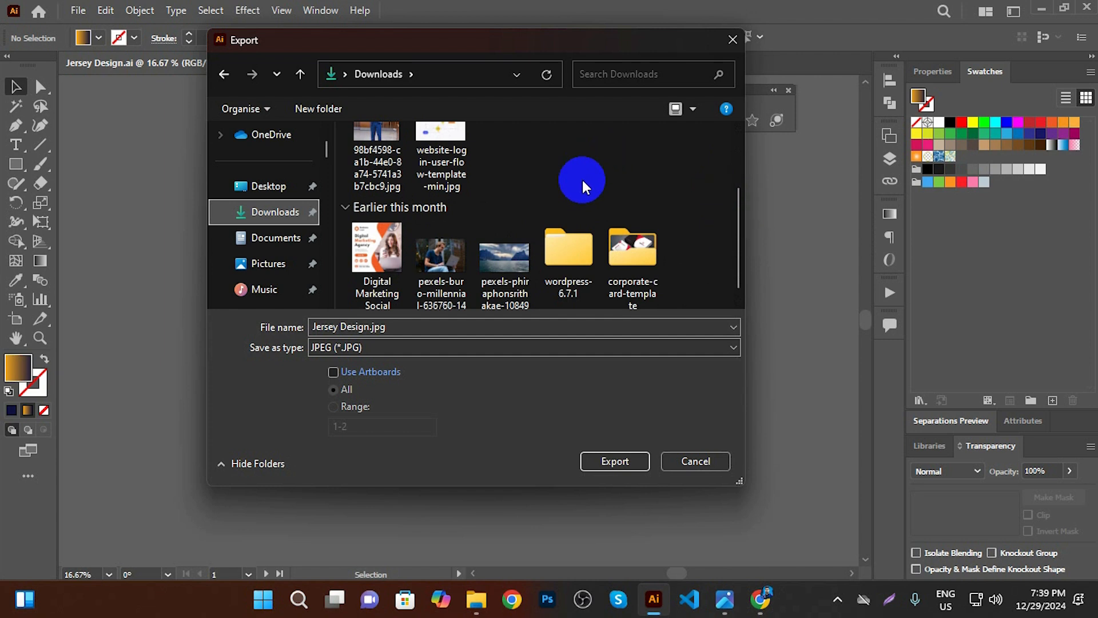
pyautogui.click(263, 185)
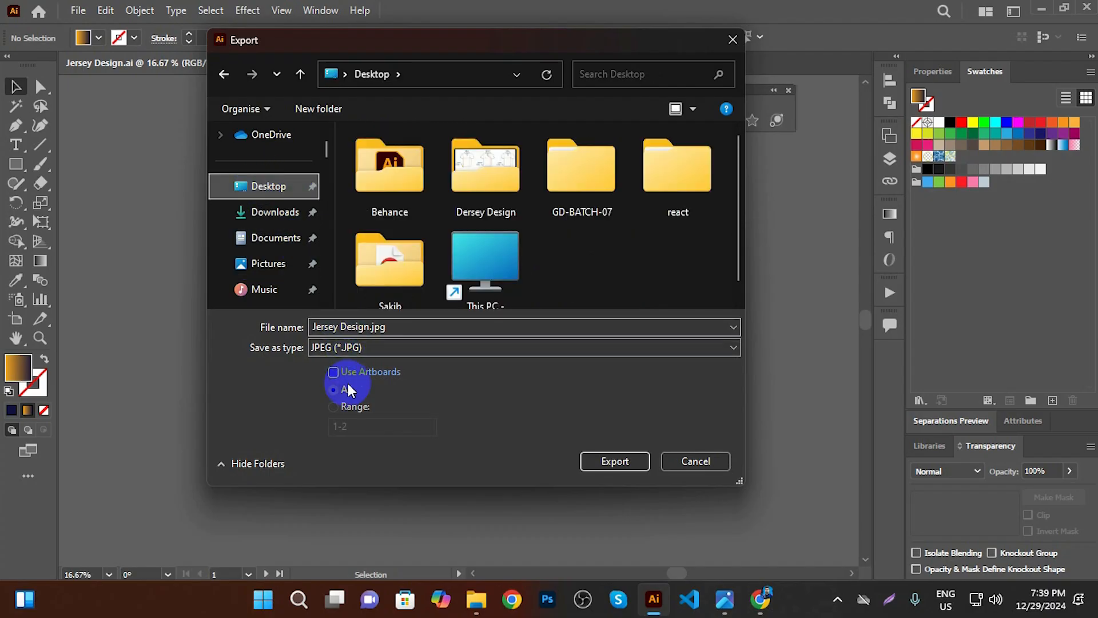
# Export all artboards as separate JPEGs named Jersey Design to the Desktop, using RGB, maximum quality 10 and 300 ppi
pyautogui.click(333, 372)
pyautogui.click(376, 347)
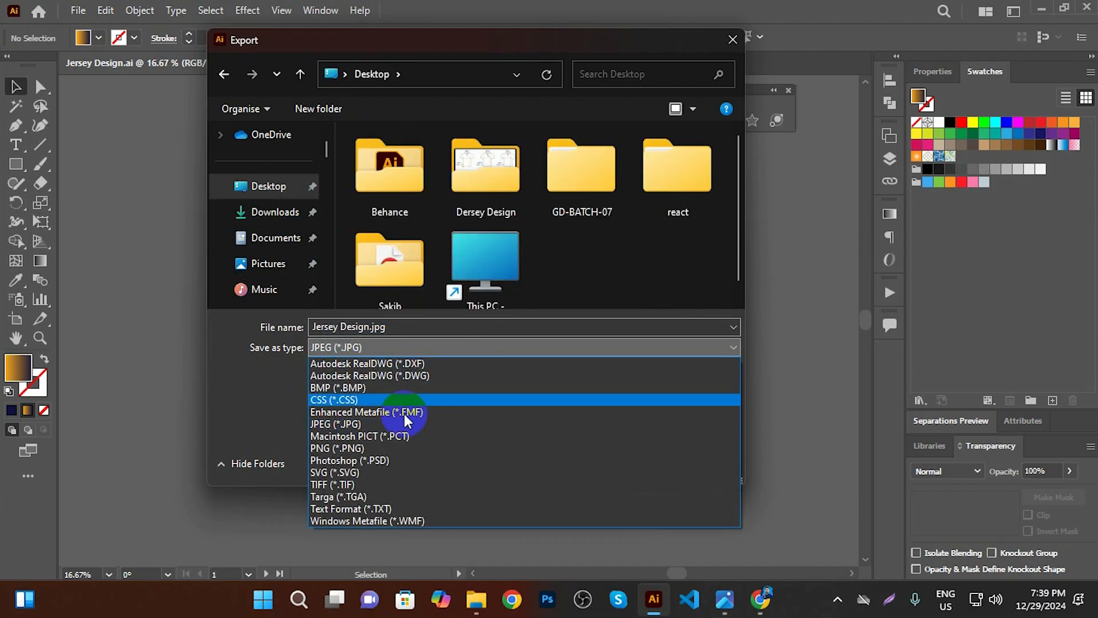
pyautogui.click(346, 424)
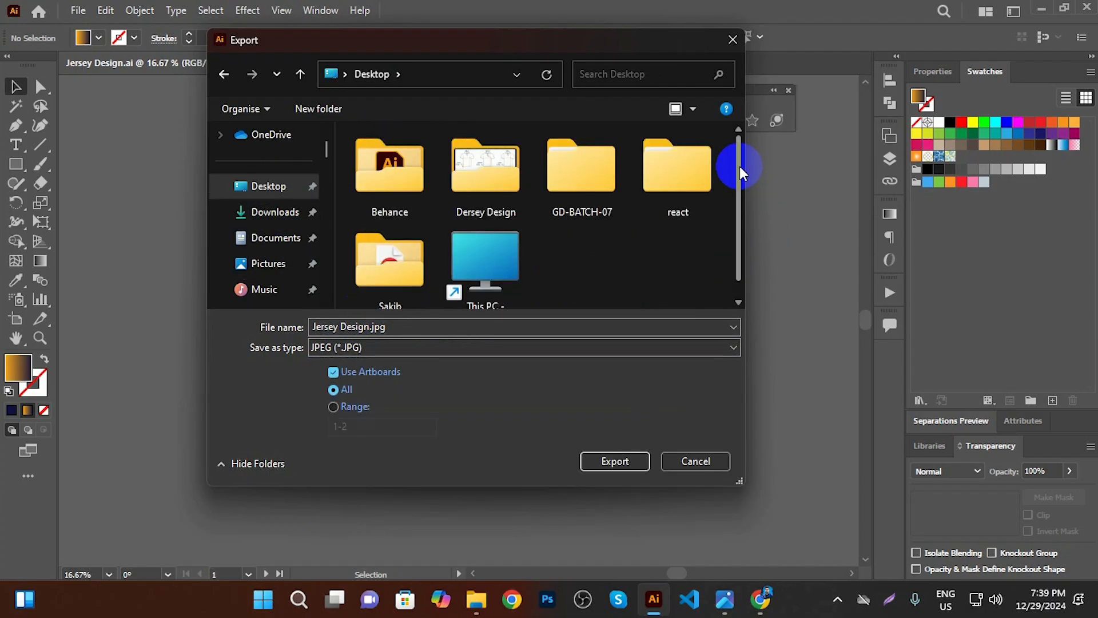
pyautogui.scroll(-1, 734, 212)
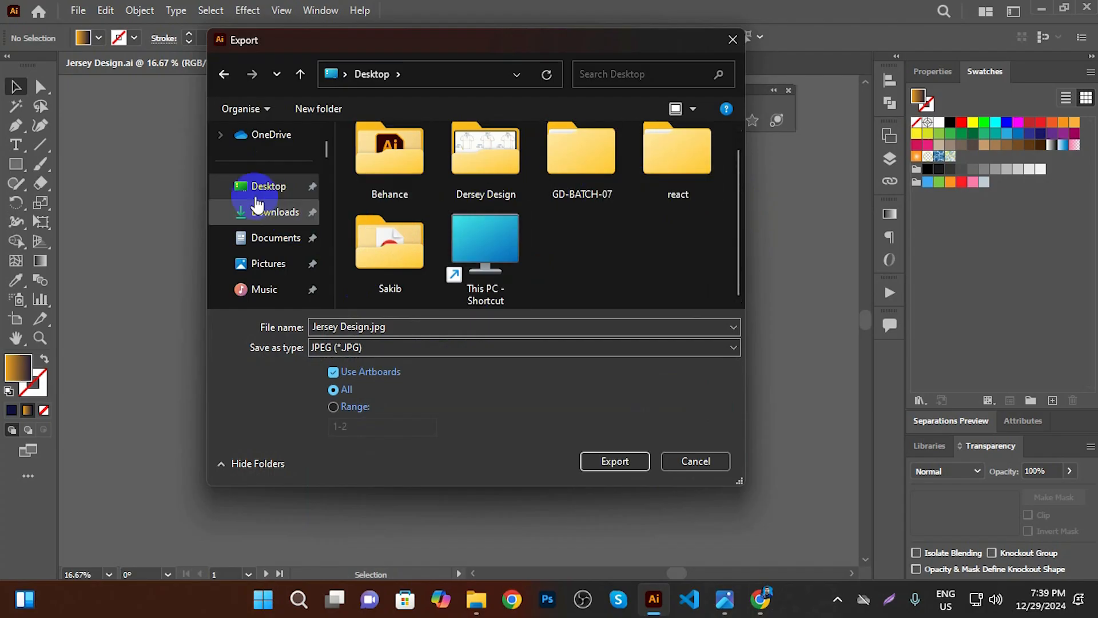
pyautogui.click(262, 194)
pyautogui.scroll(-1, 515, 221)
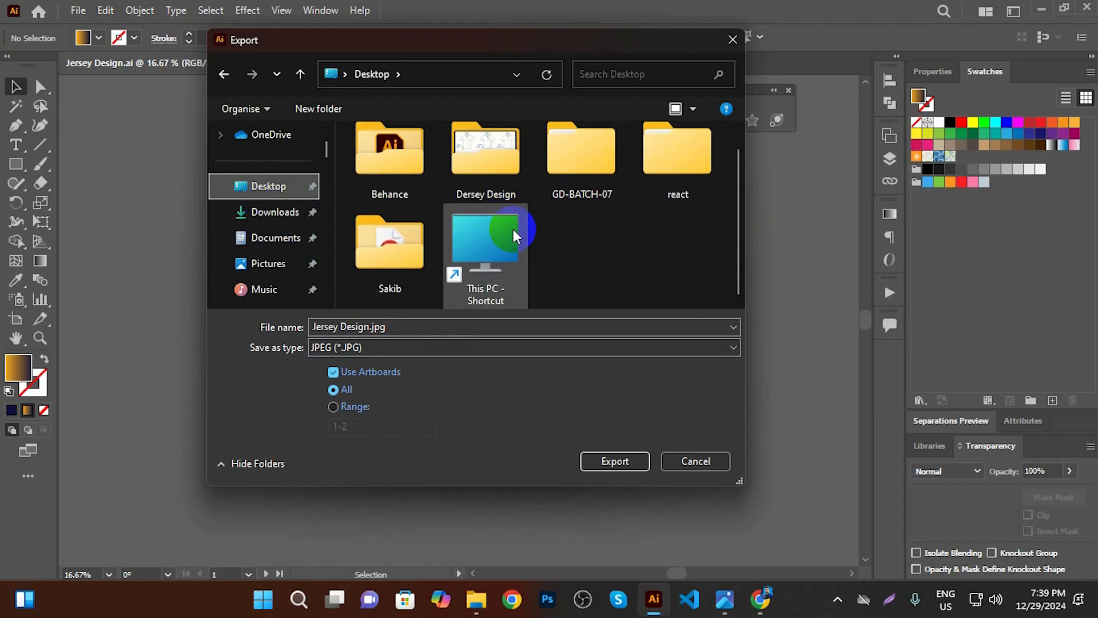
pyautogui.click(595, 230)
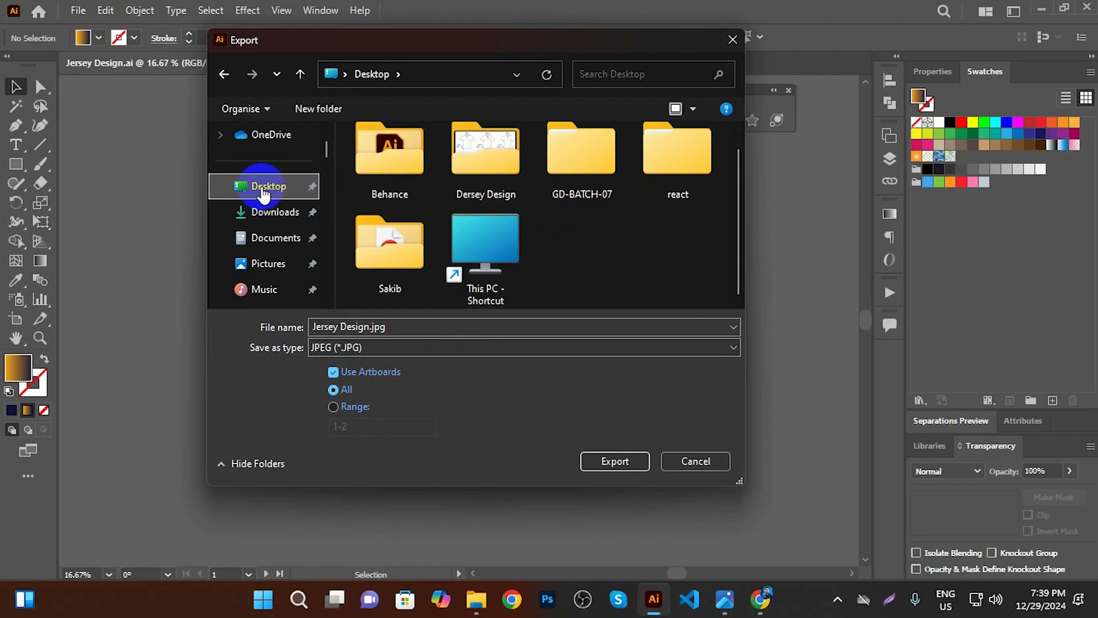
pyautogui.click(246, 189)
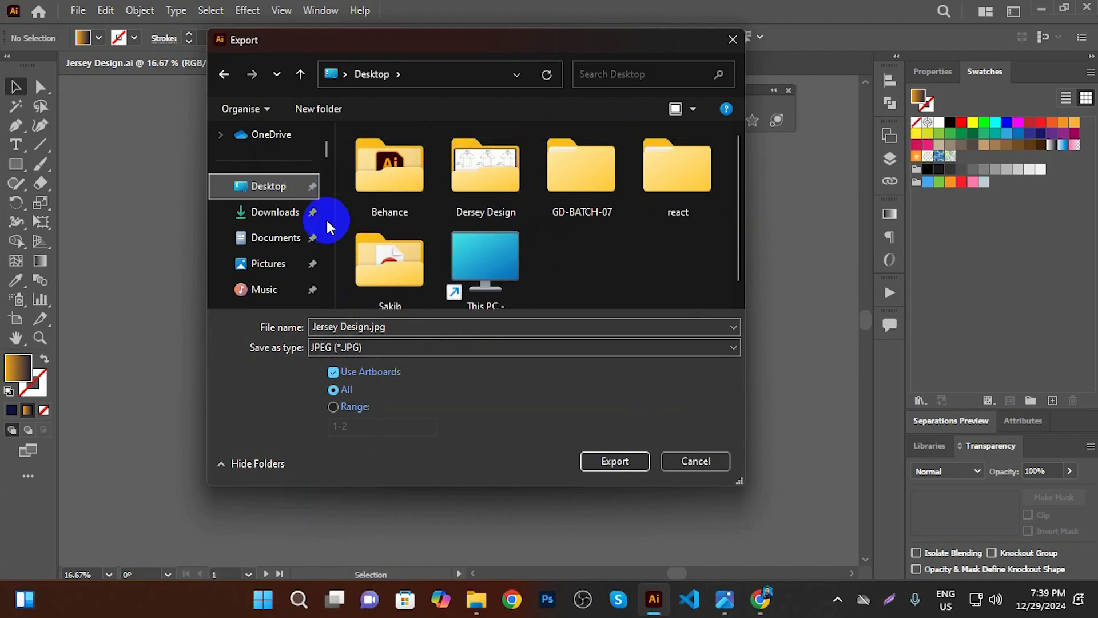
pyautogui.click(615, 462)
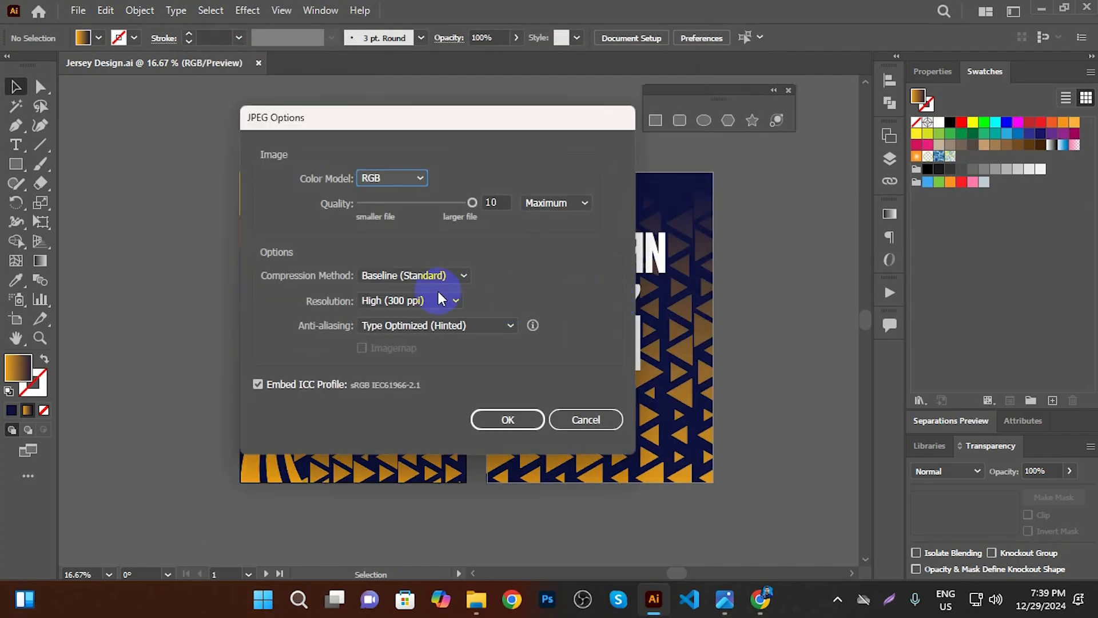
pyautogui.click(510, 422)
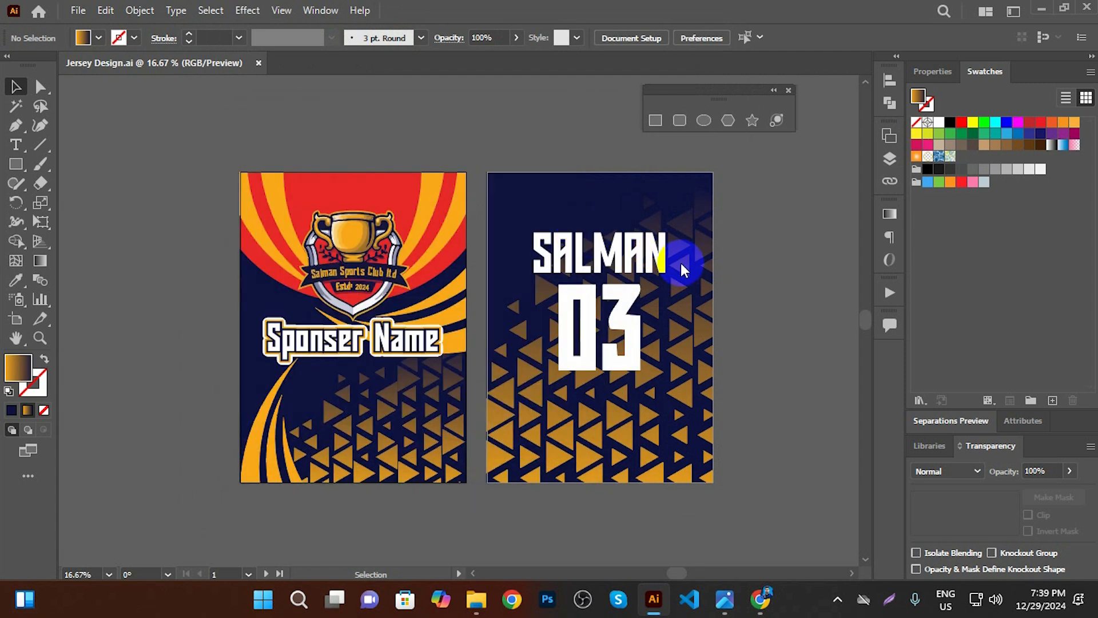
# Switch to the desktop, move Jersey Design-01.jpg near Jersey Design-02.jpg and view both exported images in the photo viewer
pyautogui.scroll(-1, 526, 229)
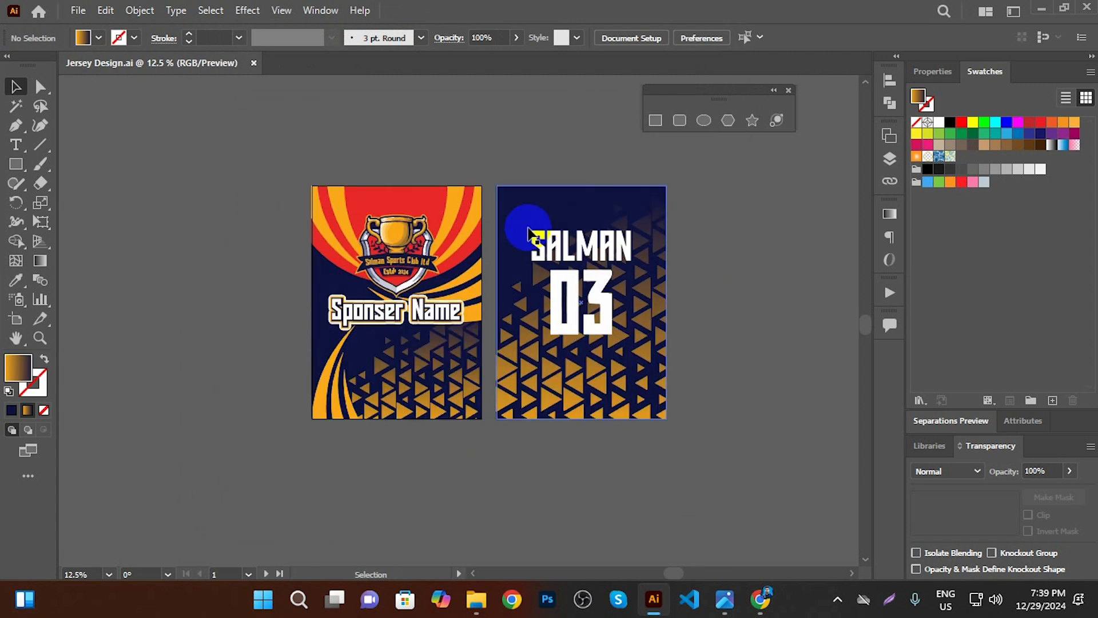
pyautogui.press('super+d')
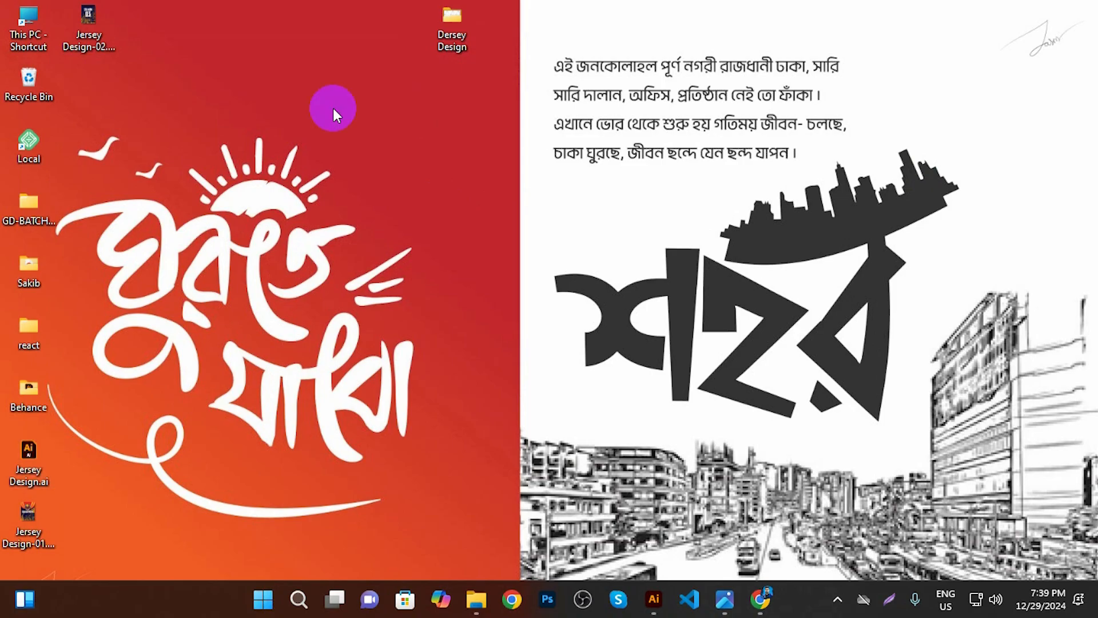
pyautogui.moveTo(27, 517); pyautogui.dragTo(210, 26)
pyautogui.doubleClick(104, 12)
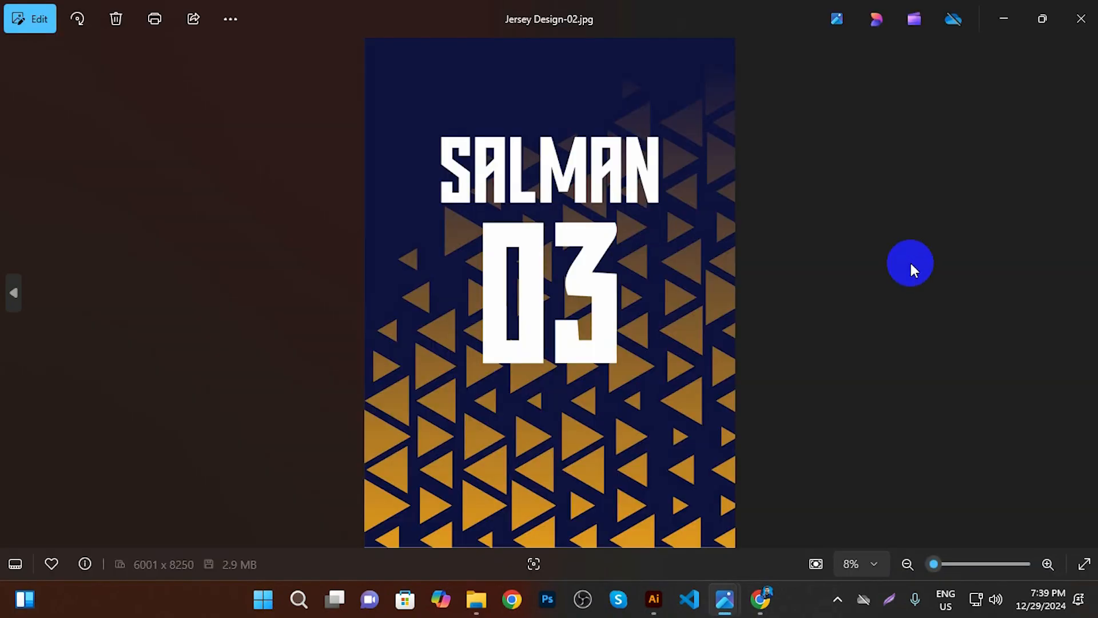
pyautogui.press('Left')
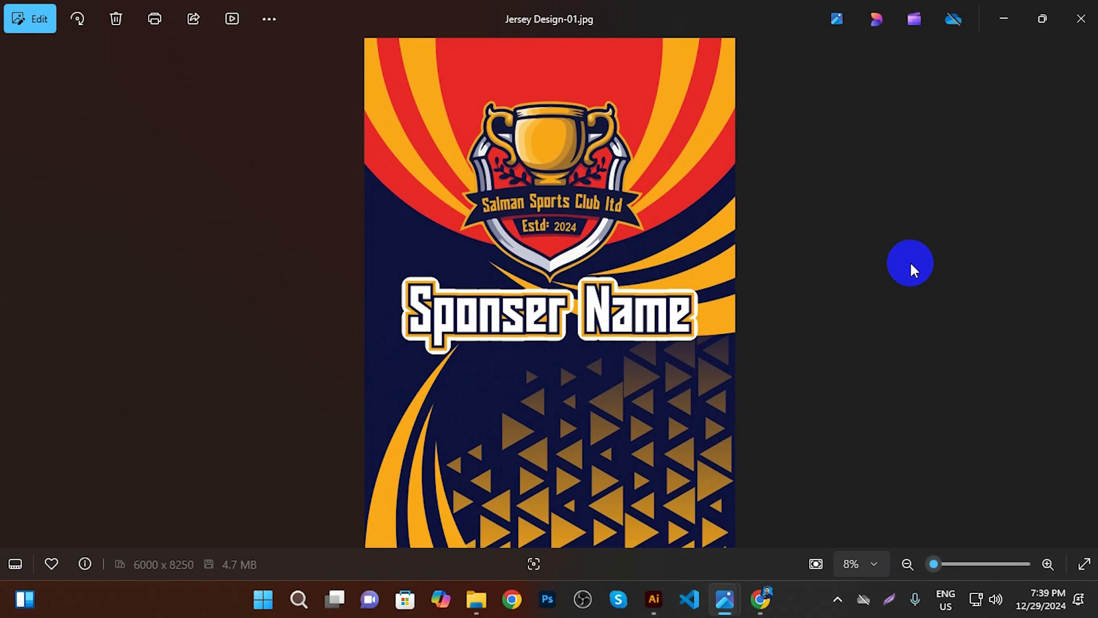
pyautogui.click(1081, 18)
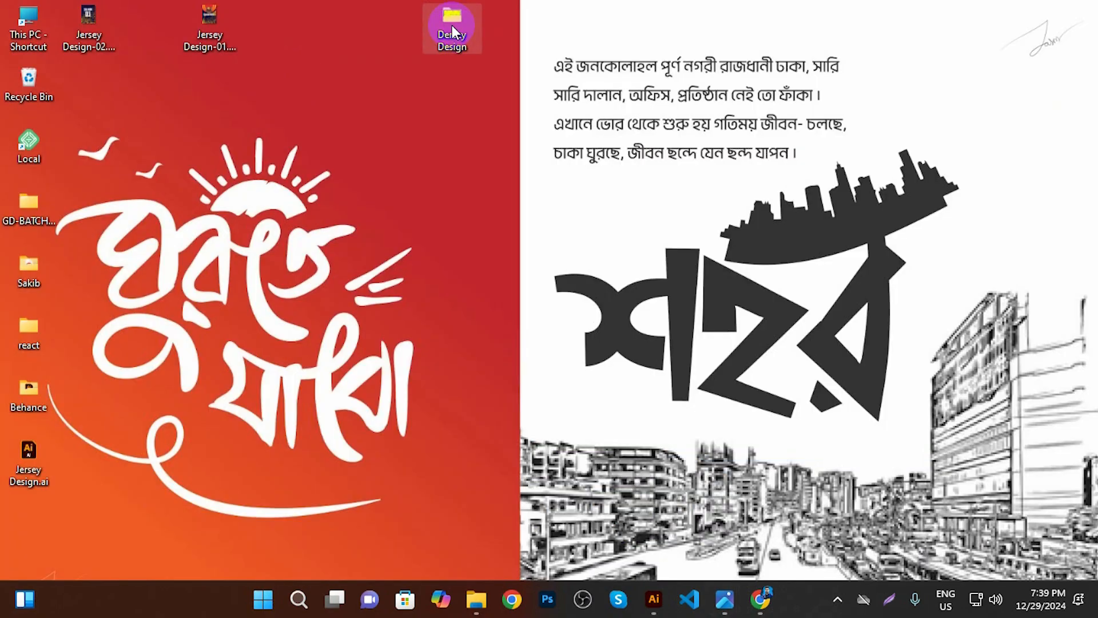
# Browse the Dersey Design folder to JERSEY_MOCKUP and open TSHIRT_MOCKUP_JERSEYSTYLE.psd in Photoshop
pyautogui.doubleClick(445, 20)
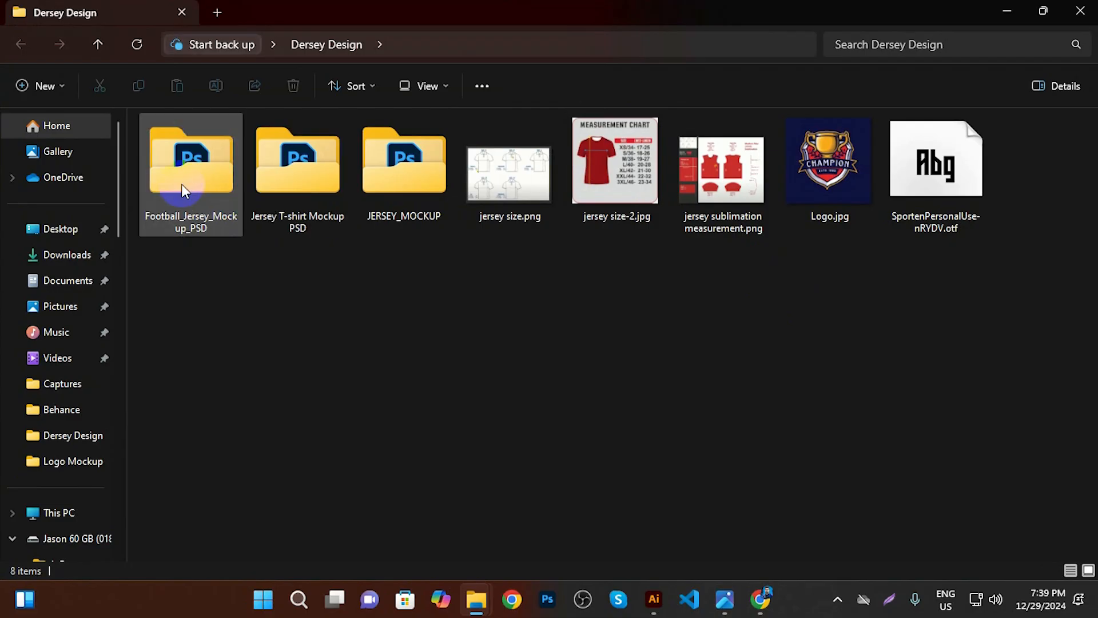
pyautogui.doubleClick(196, 194)
pyautogui.click(16, 44)
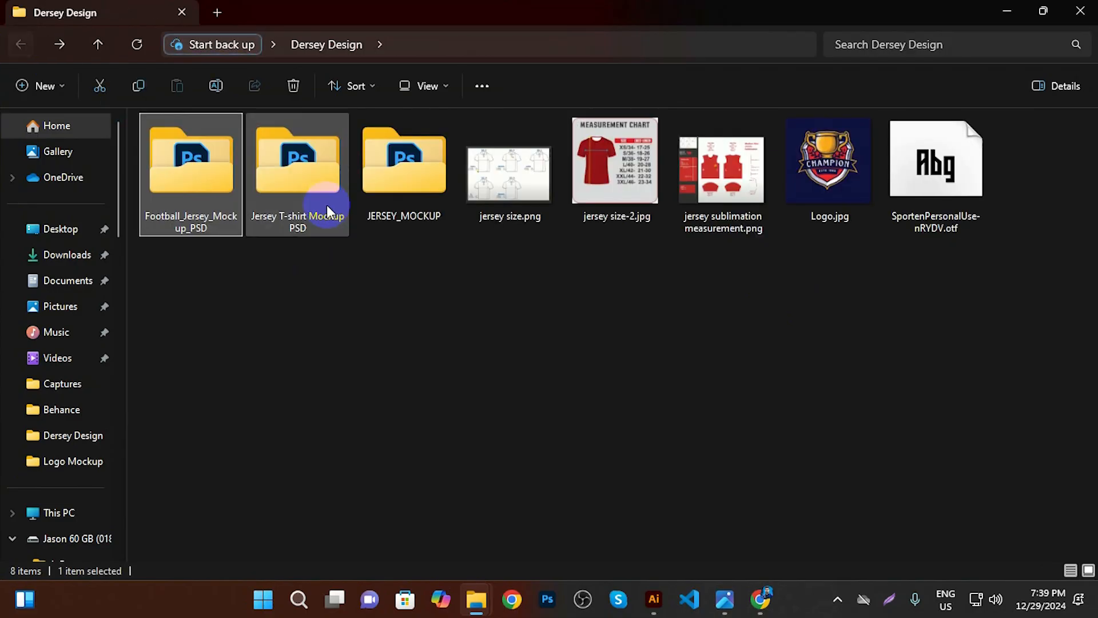
pyautogui.doubleClick(399, 166)
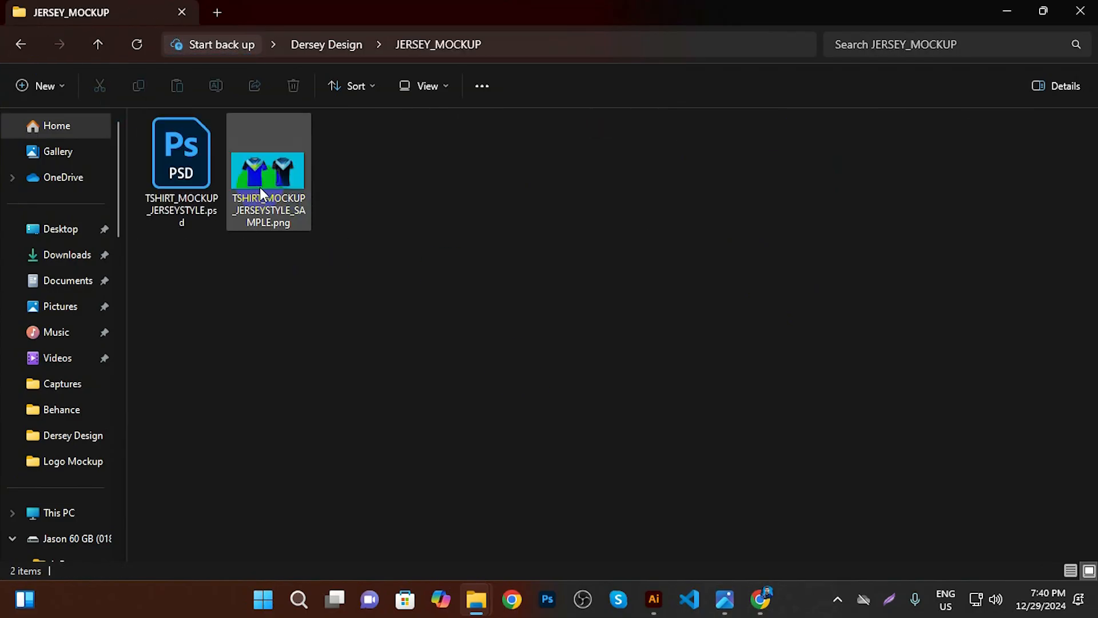
pyautogui.doubleClick(182, 168)
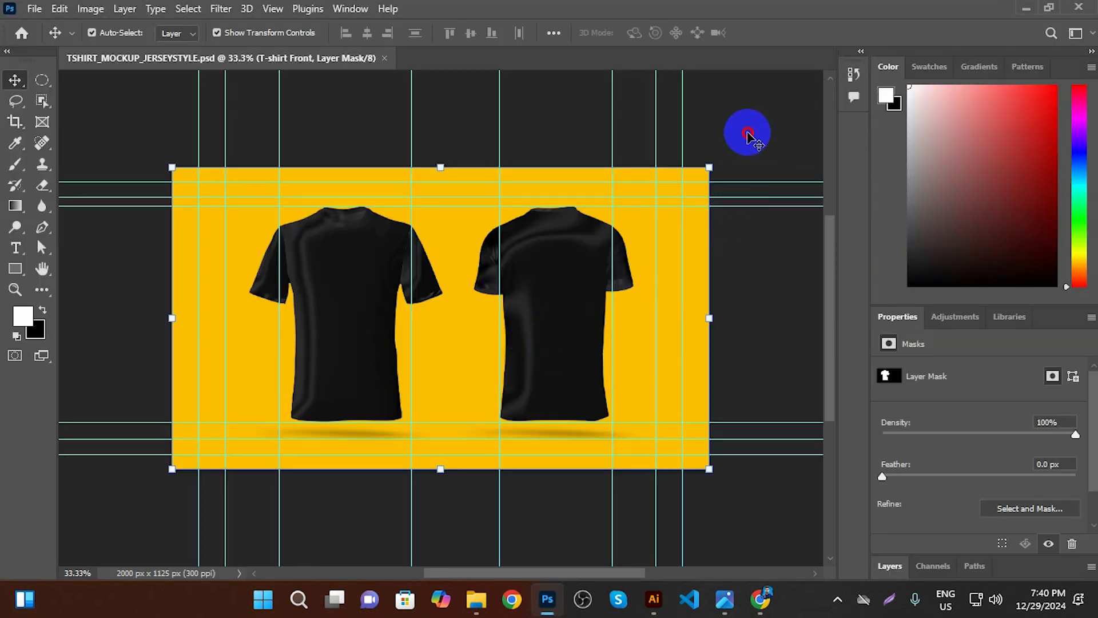
# Deselect the mockup's active layer and expand the layer list to show the front and back design layers
pyautogui.click(748, 134)
pyautogui.scroll(2, 497, 268)
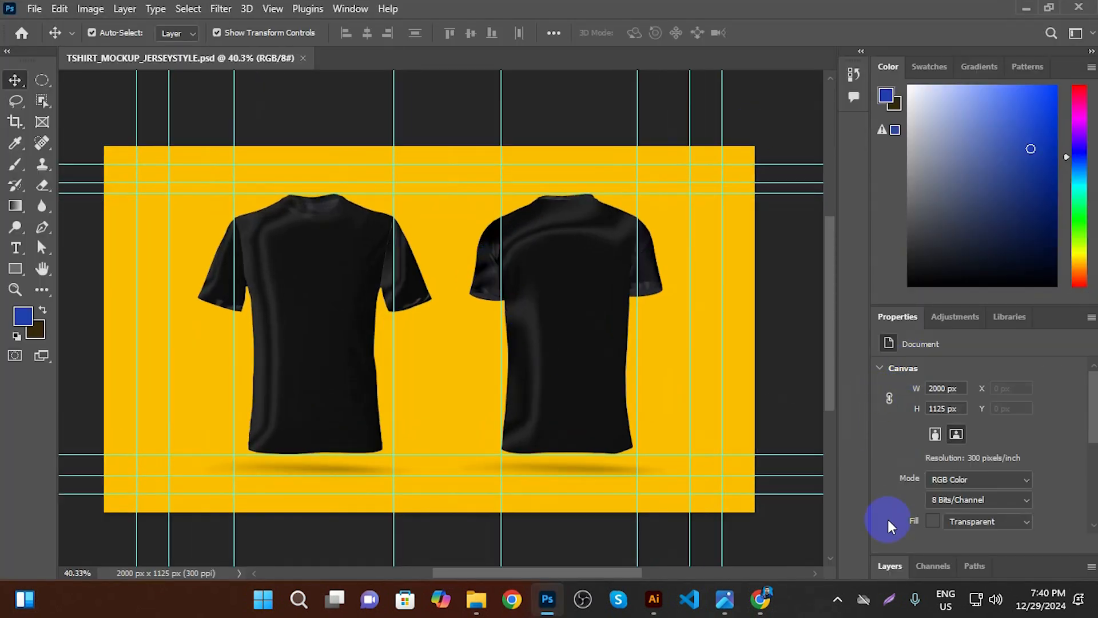
pyautogui.click(889, 566)
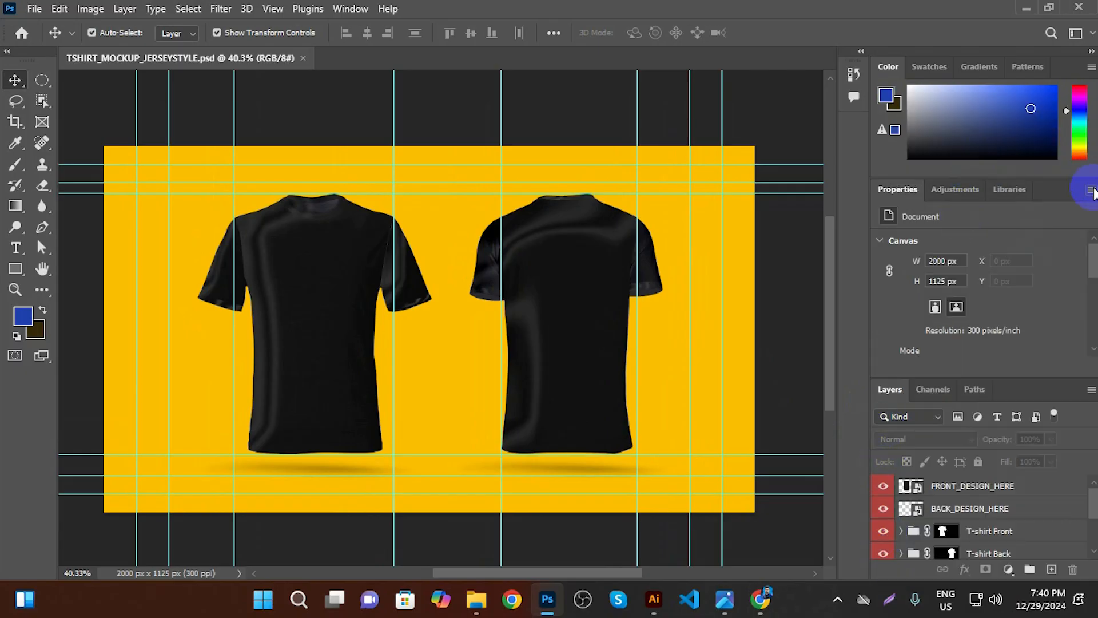
# Close the Properties, Adjustments and Libraries panels so the mockup's full layer list has room
pyautogui.click(1090, 191)
pyautogui.click(1056, 199)
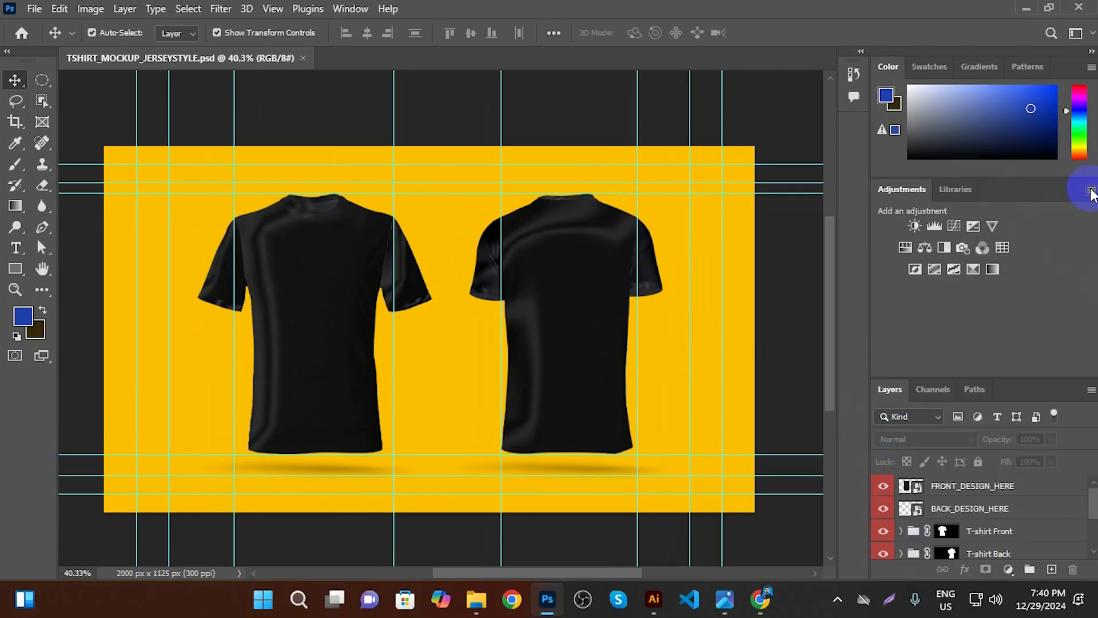
pyautogui.click(1088, 190)
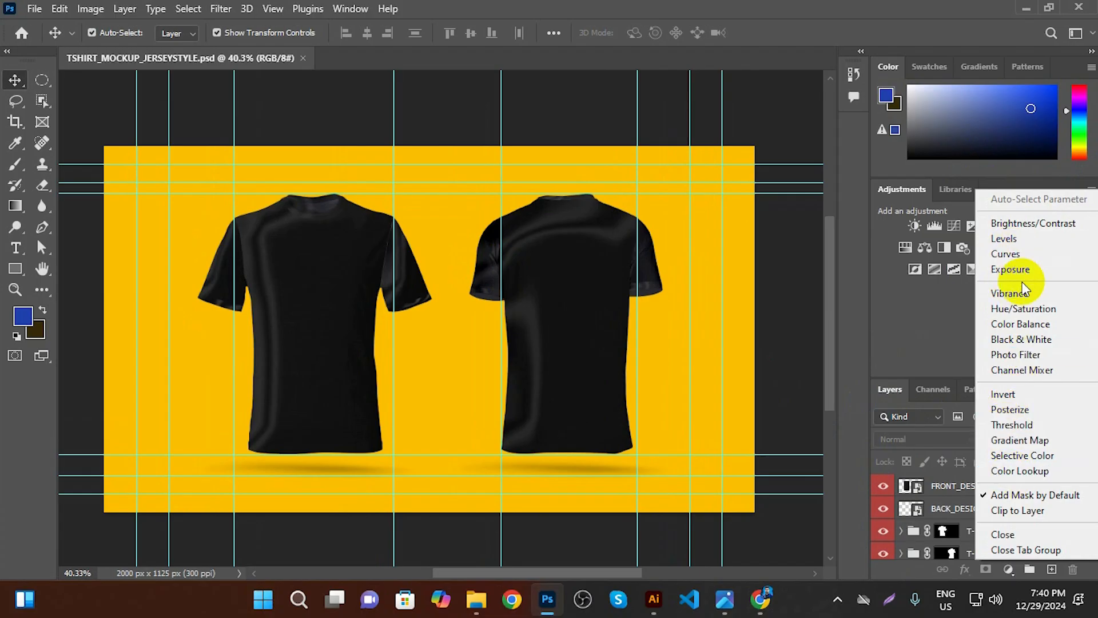
pyautogui.click(1011, 540)
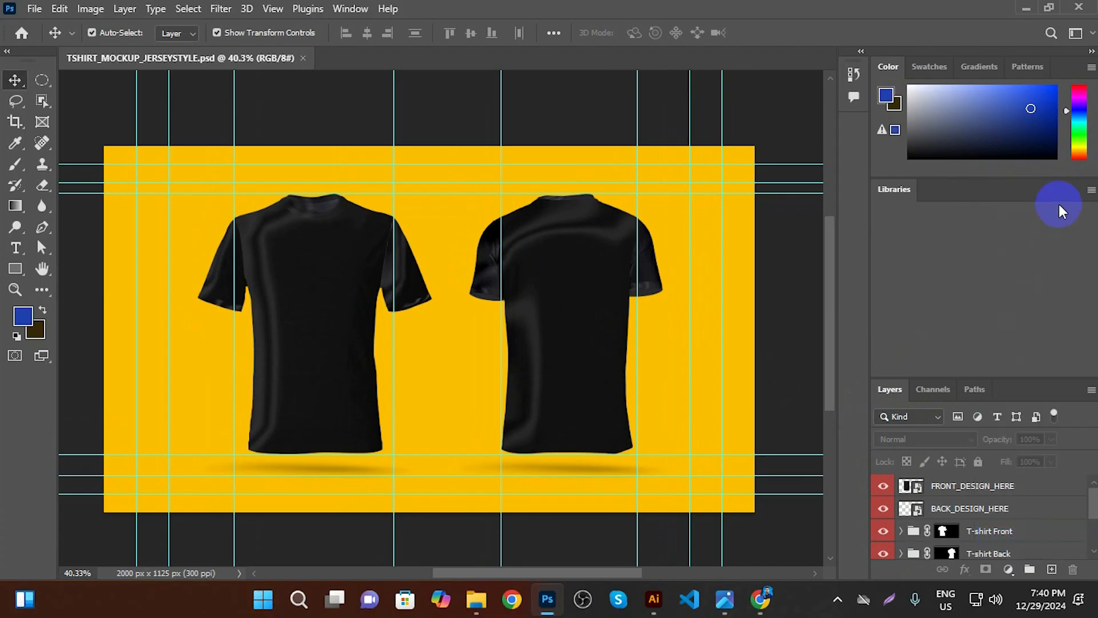
pyautogui.click(1089, 190)
pyautogui.click(1029, 199)
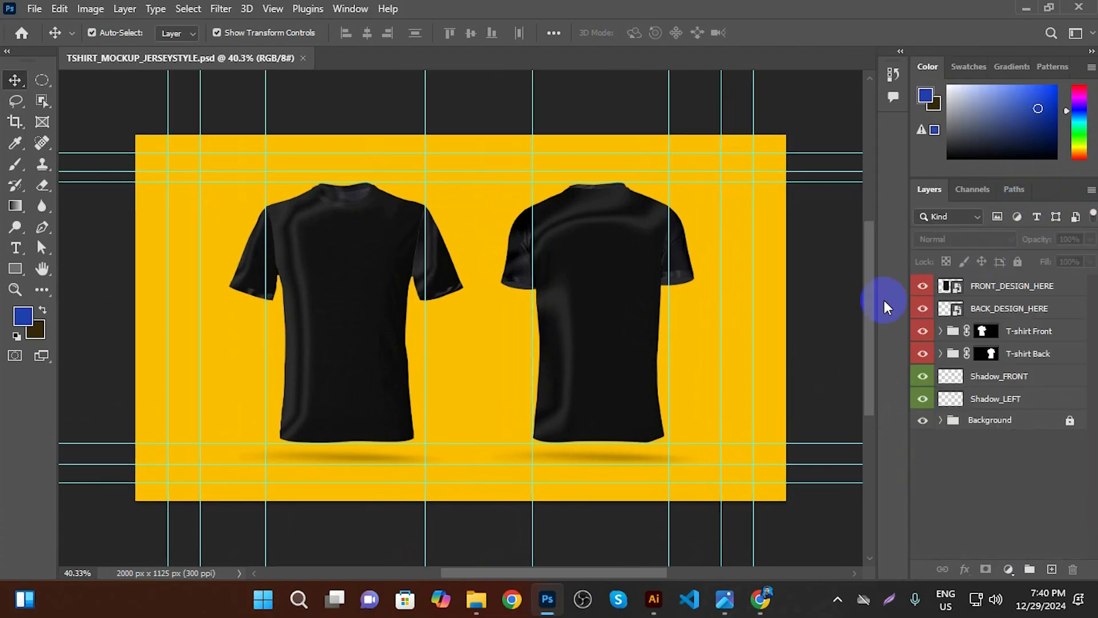
pyautogui.scroll(1, 674, 323)
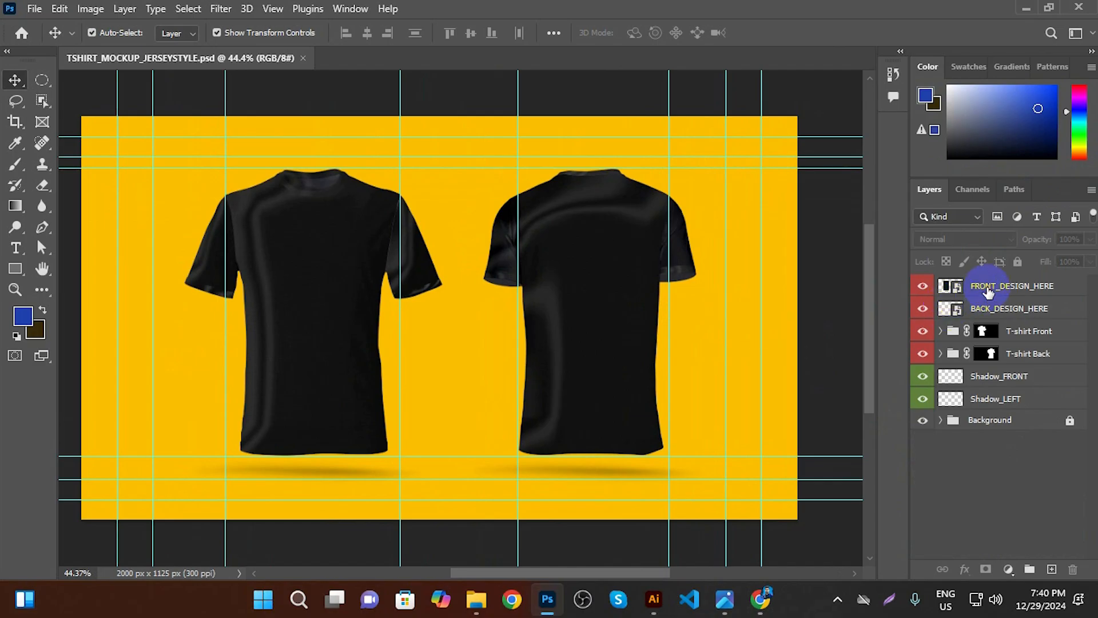
# Open the contents of the FRONT_DESIGN_HERE smart object and place Jersey Design-01.jpg from the desktop into it
pyautogui.click(988, 292)
pyautogui.click(977, 312)
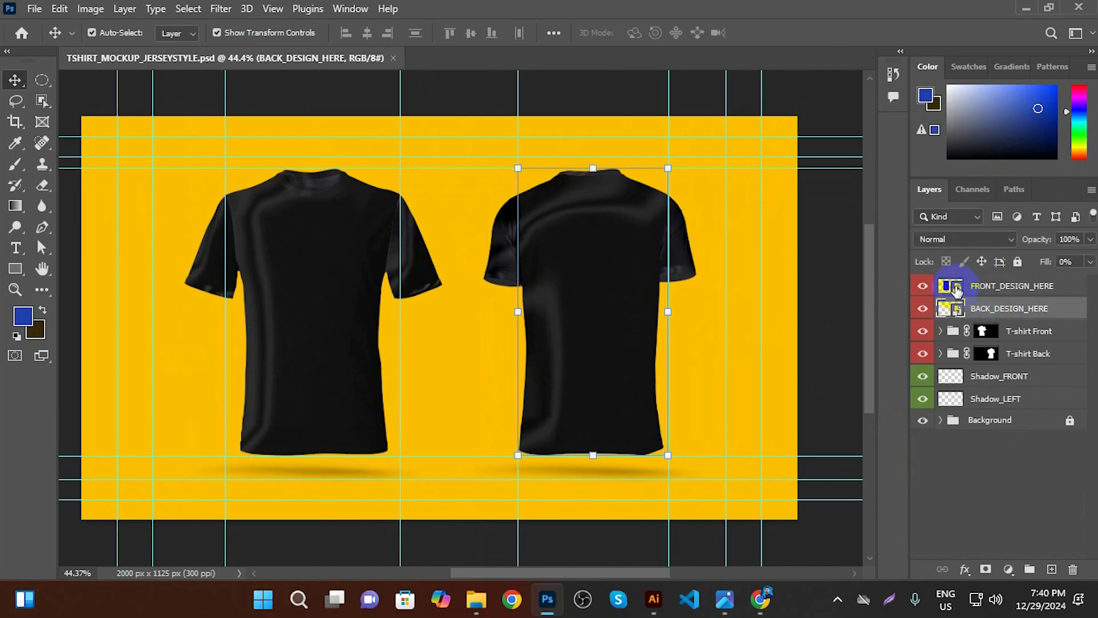
pyautogui.doubleClick(953, 288)
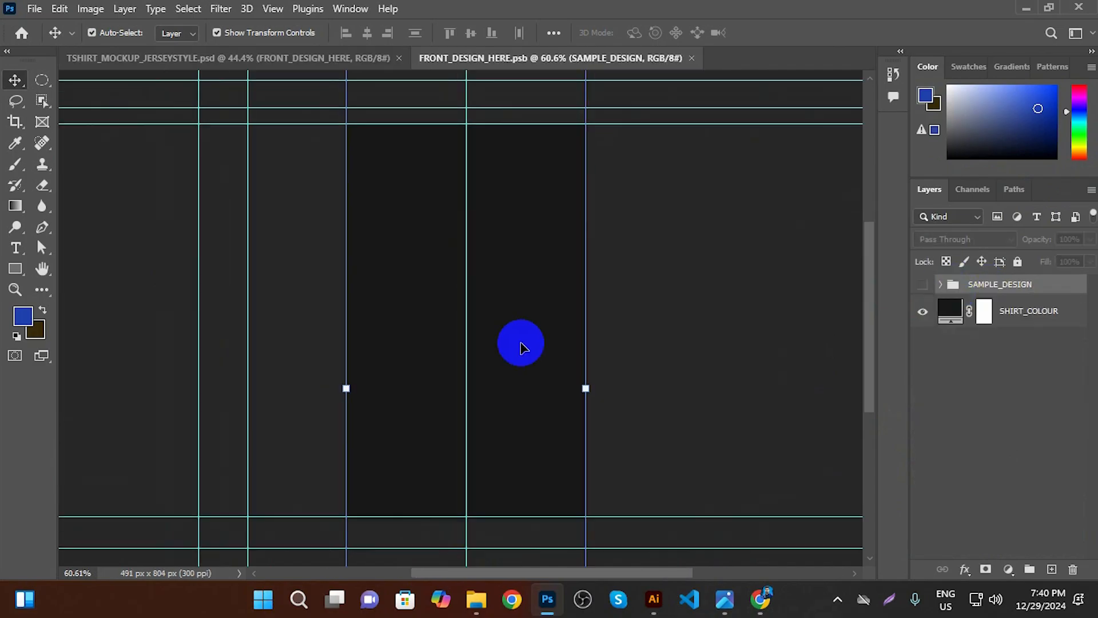
pyautogui.press('super+d')
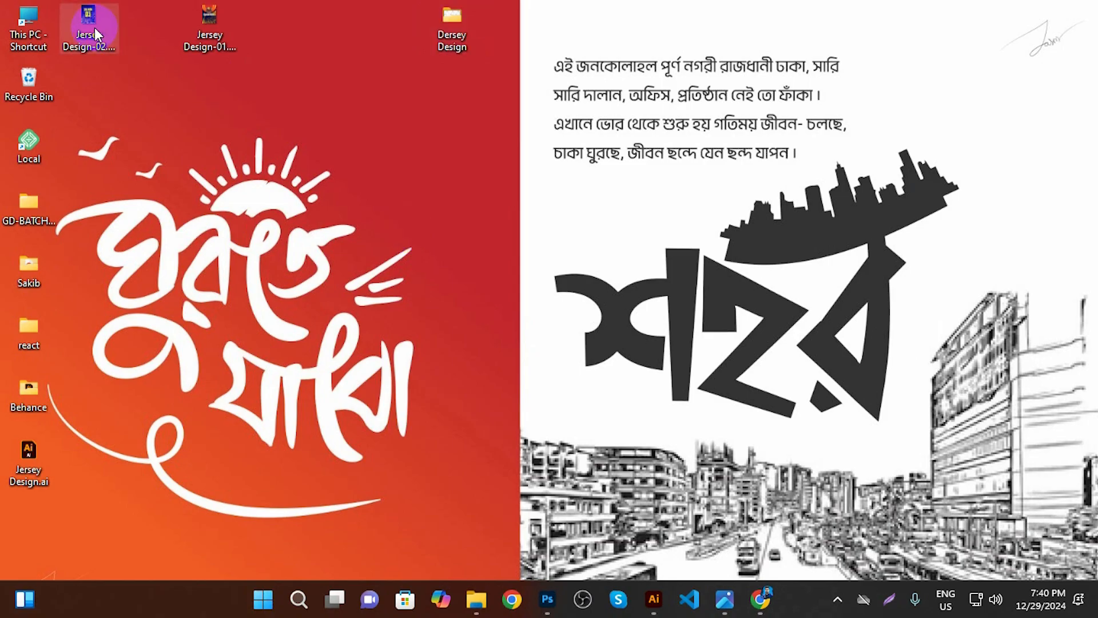
pyautogui.moveTo(211, 24); pyautogui.dragTo(509, 301)
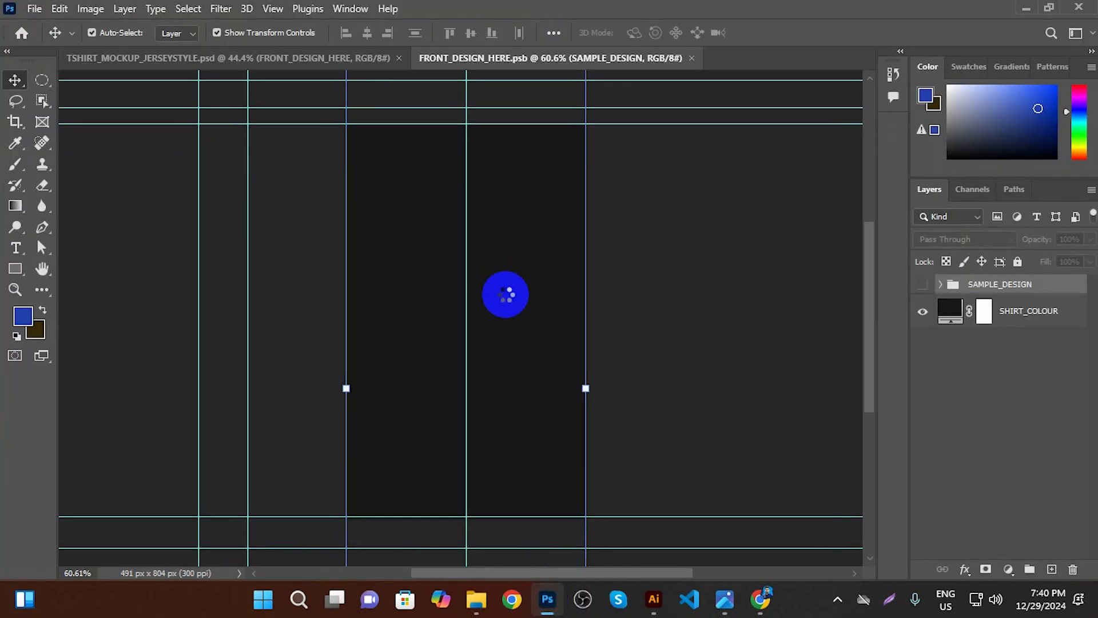
# Stretch the placed Jersey Design-01 image to fill the front design canvas, about 8.18% wide and 9.73% high
pyautogui.moveTo(506, 244); pyautogui.dragTo(505, 216)
pyautogui.moveTo(466, 453); pyautogui.dragTo(474, 514)
pyautogui.moveTo(480, 514); pyautogui.dragTo(481, 516)
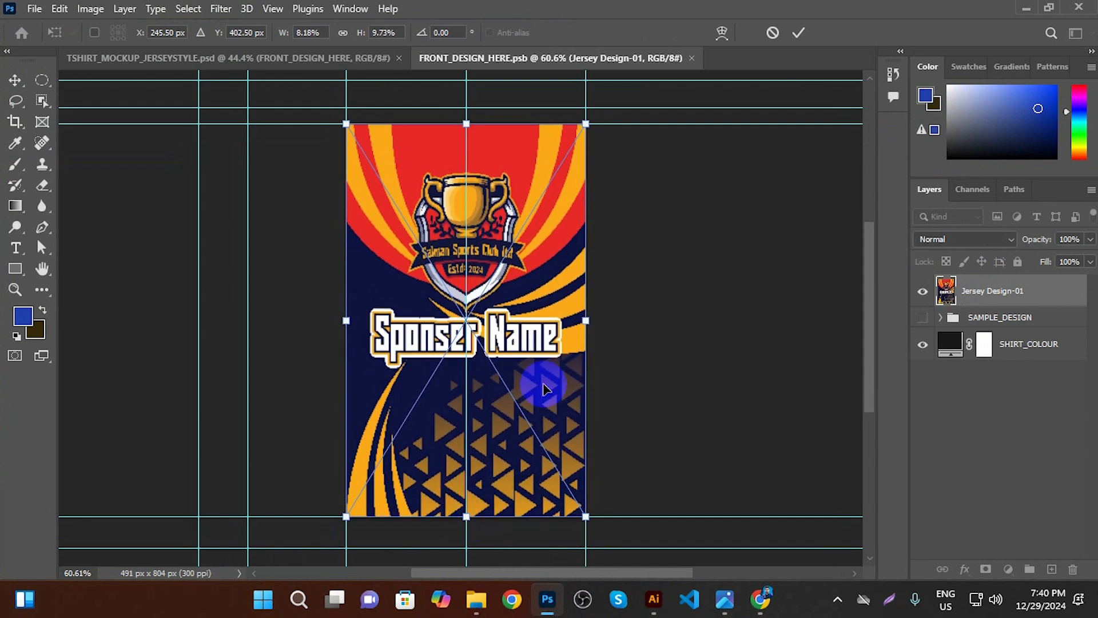
pyautogui.doubleClick(544, 385)
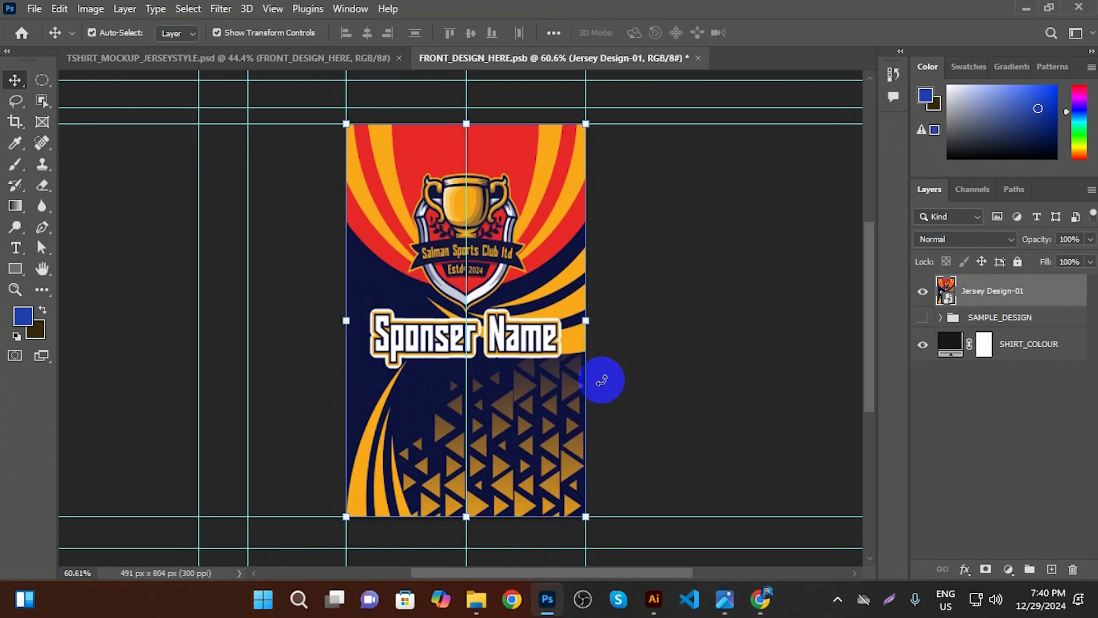
pyautogui.hotkey('ctrl', '+')
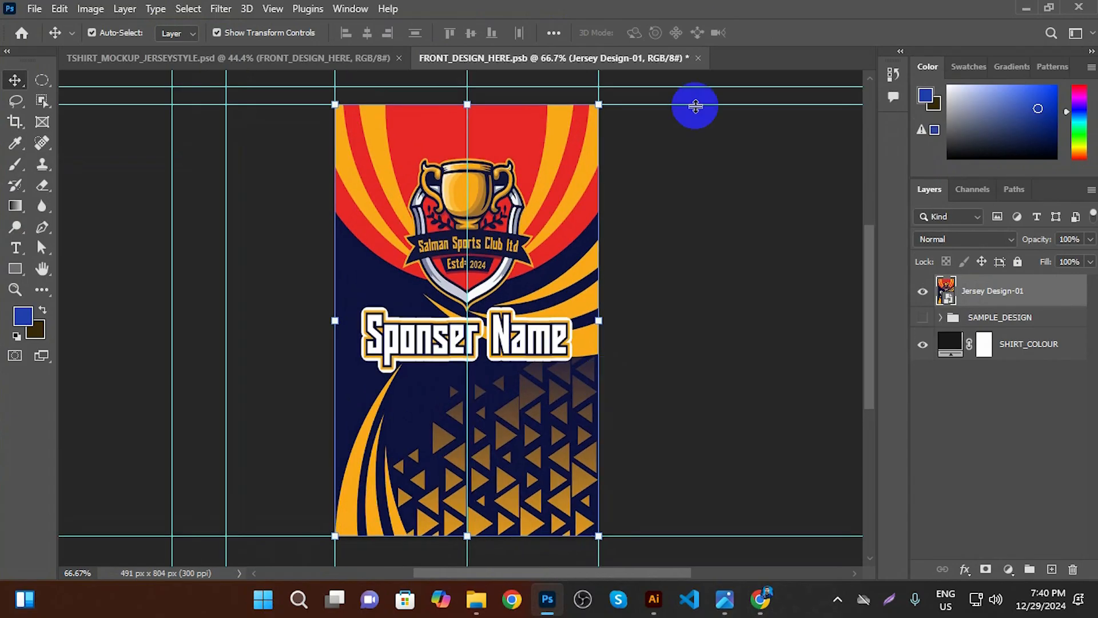
# Close FRONT_DESIGN_HERE.psb with its changes saved and inspect the front jersey on the mockup up close
pyautogui.click(697, 57)
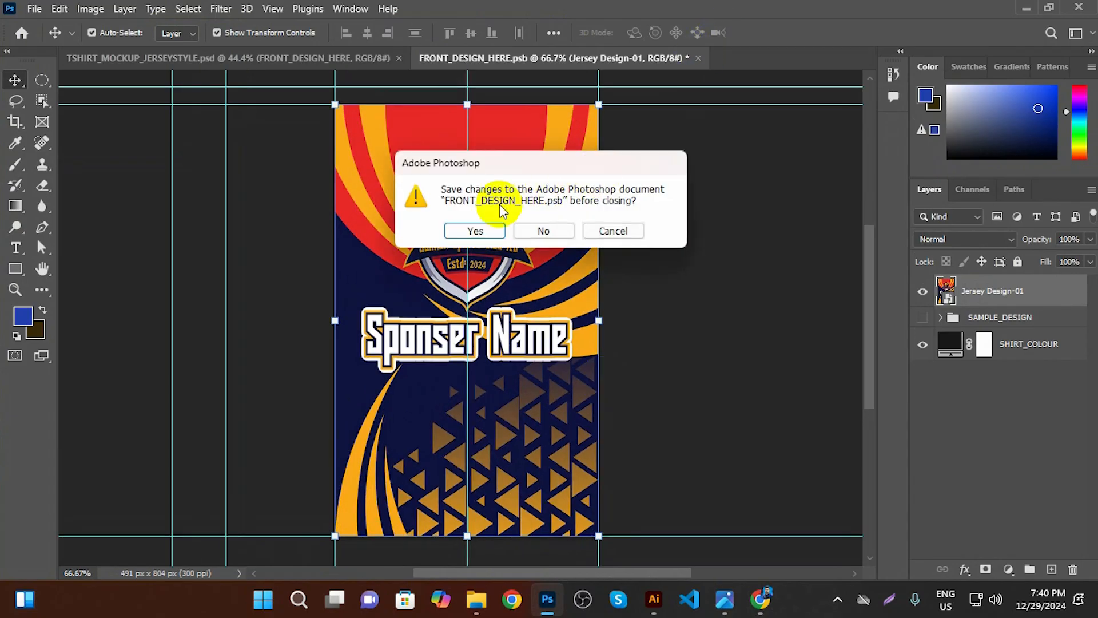
pyautogui.click(473, 230)
pyautogui.scroll(11, 296, 407)
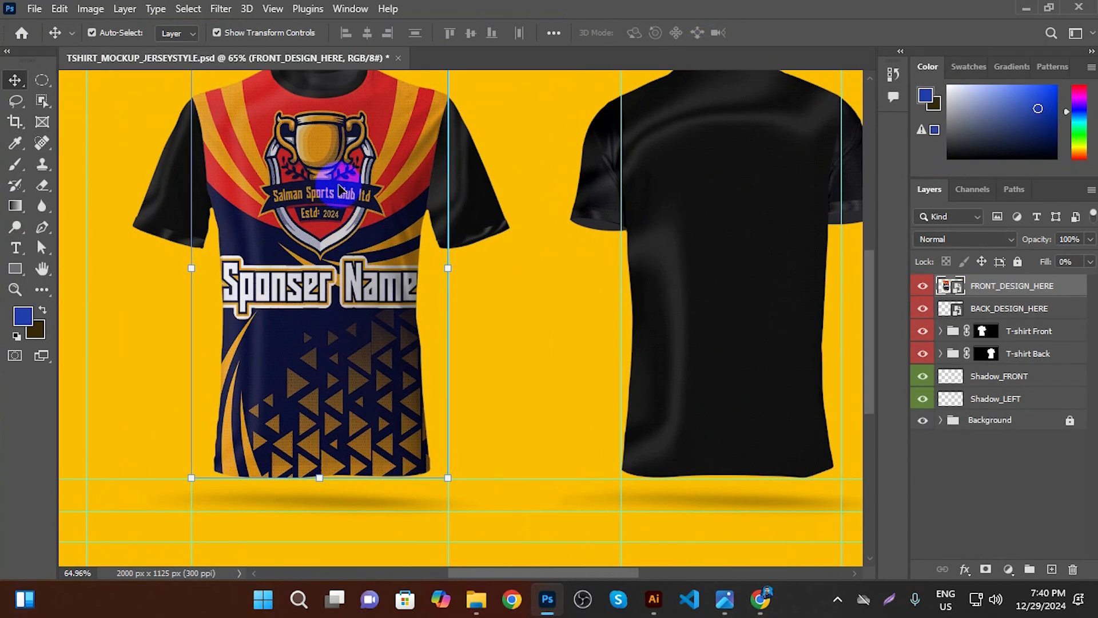
pyautogui.scroll(-10, 339, 183)
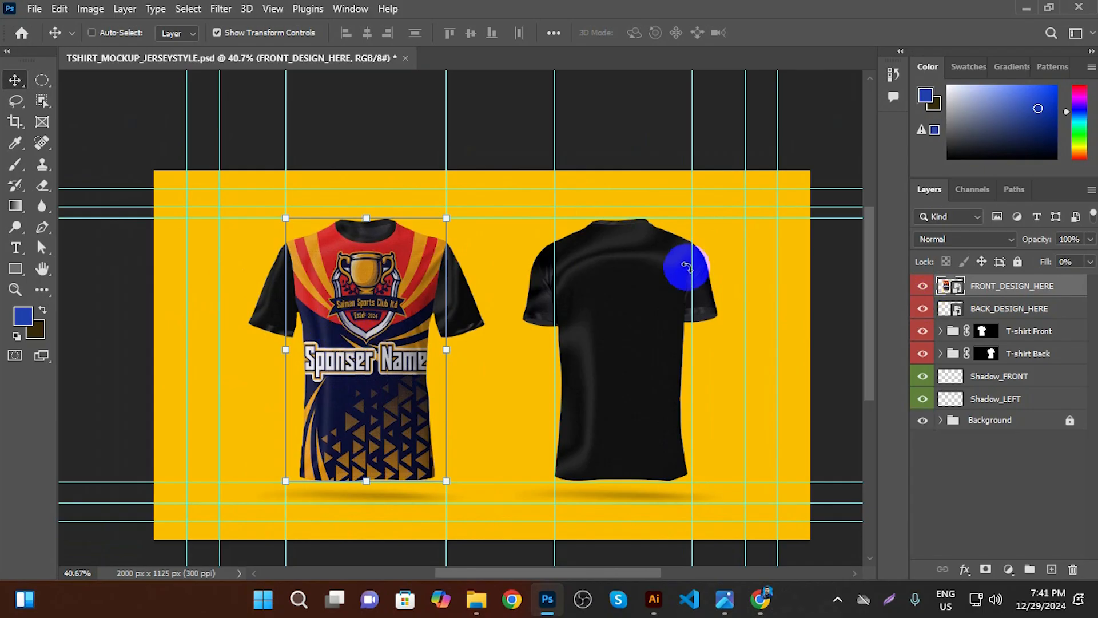
pyautogui.hotkey('ctrl', 't')
pyautogui.moveTo(447, 349)
pyautogui.mouseDown()
pyautogui.moveTo(436, 354)
pyautogui.moveTo(446, 354)
pyautogui.mouseUp()
pyautogui.press('Return')
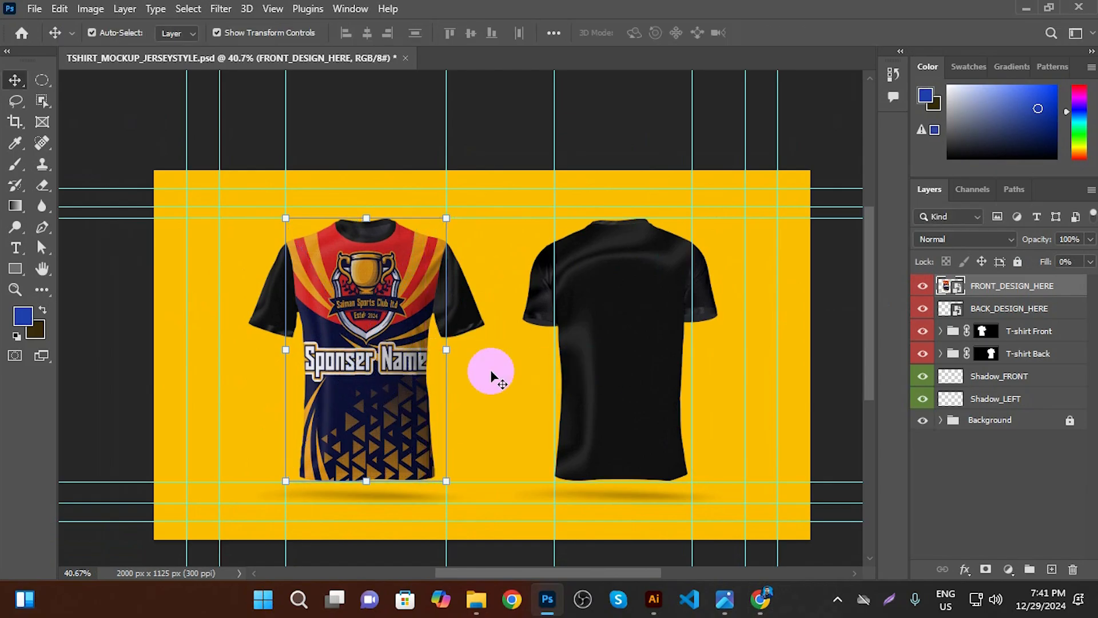
pyautogui.scroll(2, 484, 362)
pyautogui.click(483, 100)
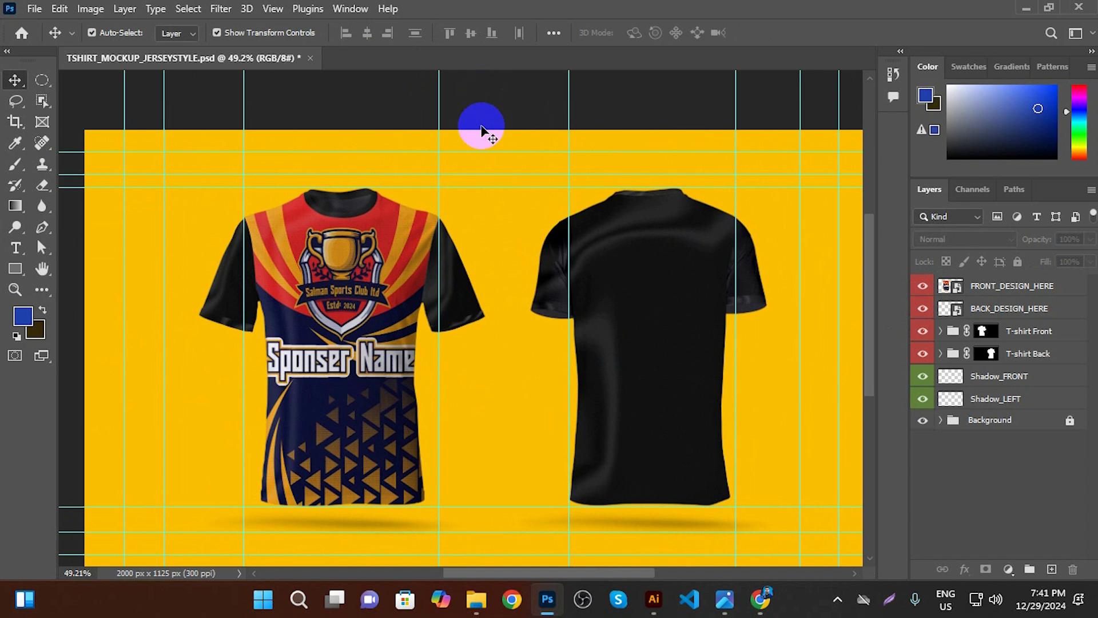
pyautogui.click(654, 599)
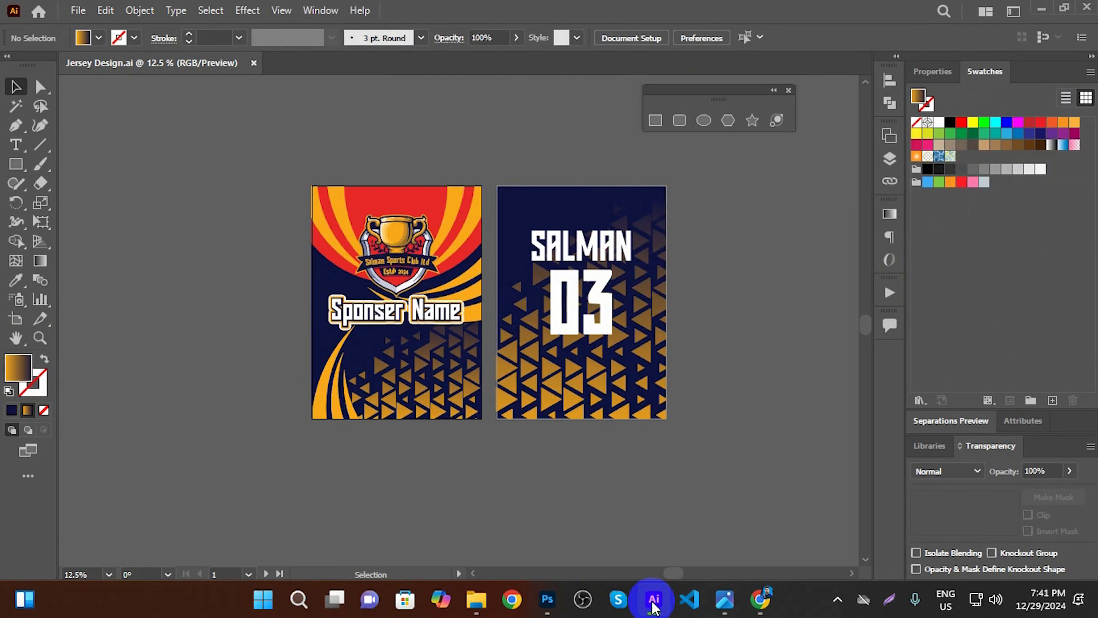
pyautogui.click(653, 600)
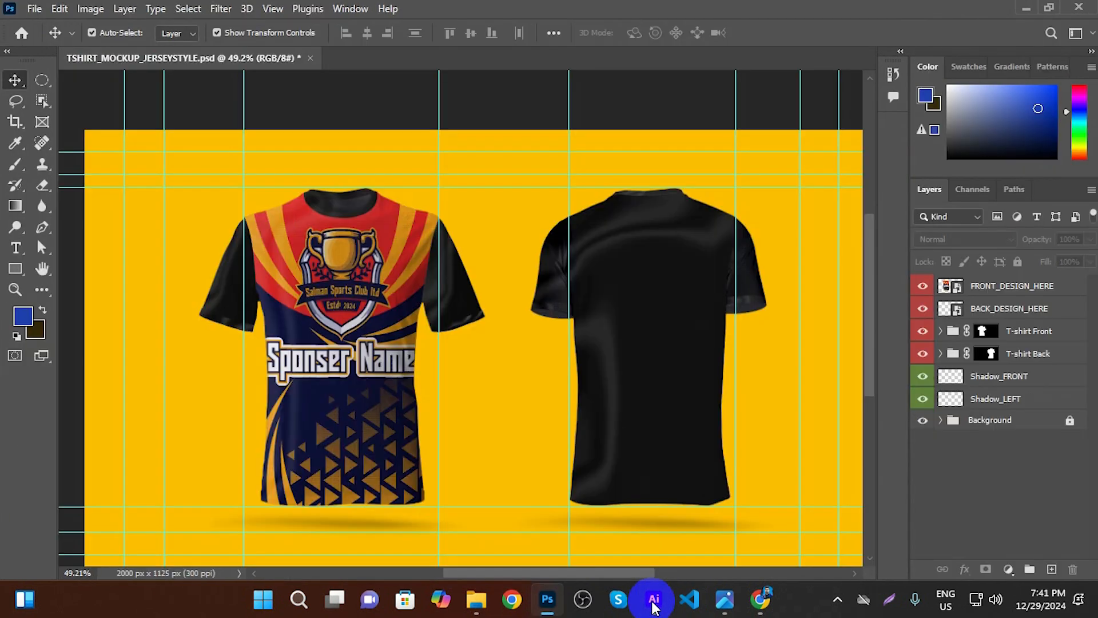
pyautogui.click(653, 601)
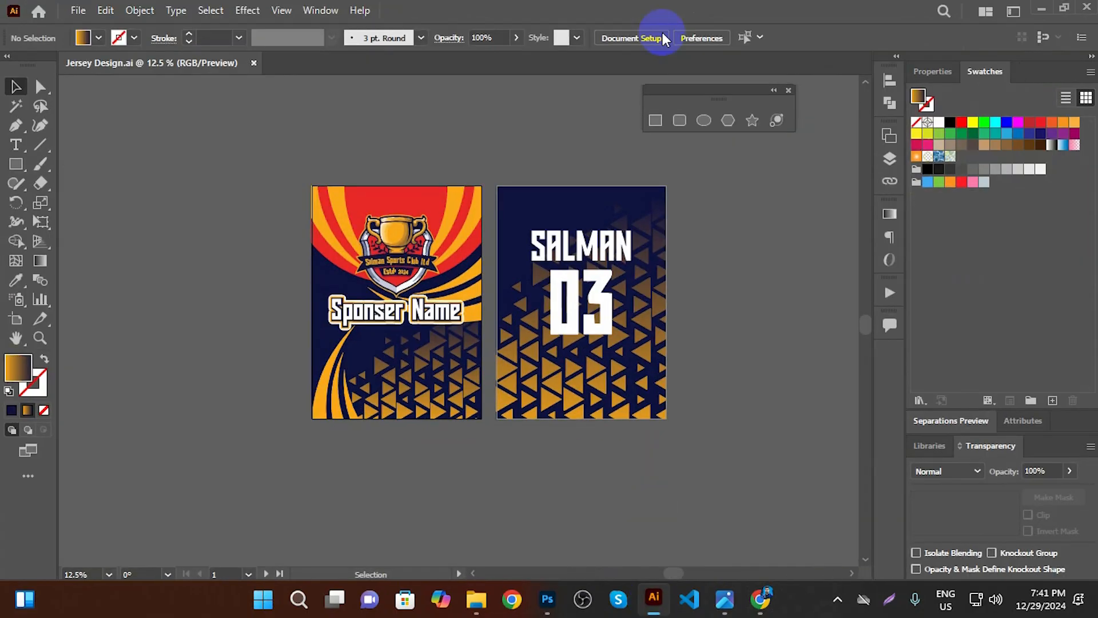
pyautogui.click(547, 599)
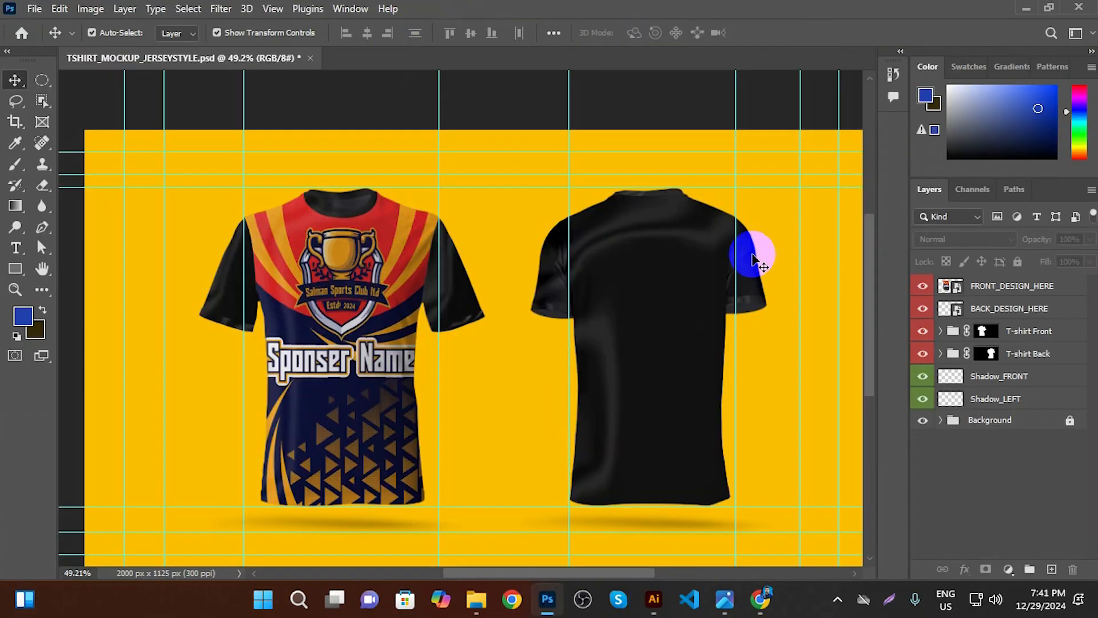
# Reopen the FRONT_DESIGN_HERE smart object, switch to Illustrator and shrink the Sponser Name text proportionally inside the front artboard's clip group
pyautogui.click(954, 290)
pyautogui.doubleClick(954, 290)
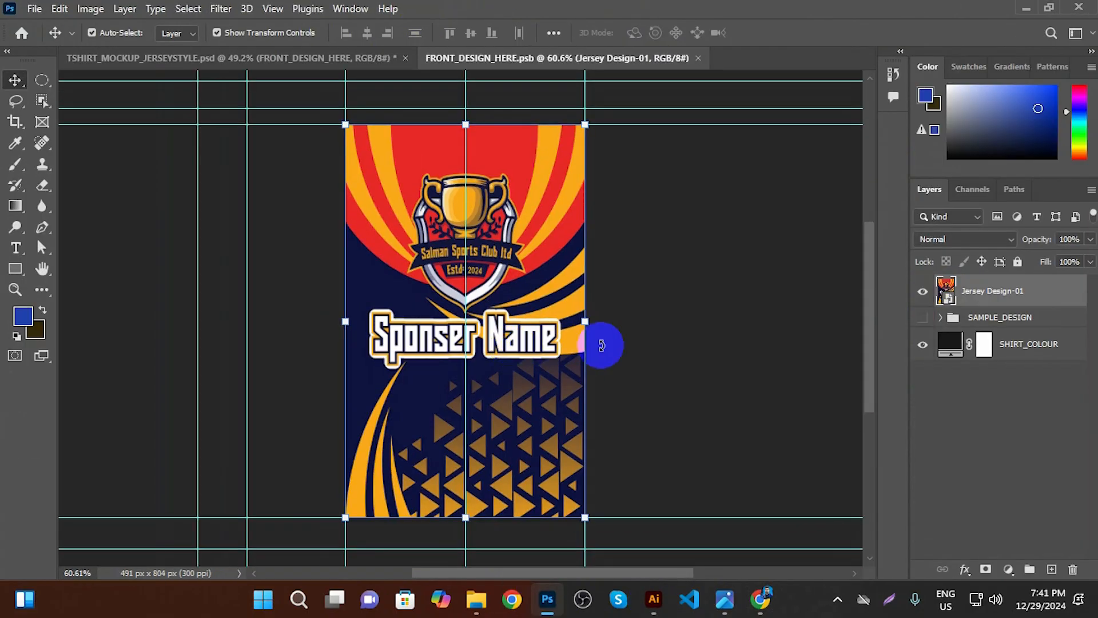
pyautogui.click(654, 599)
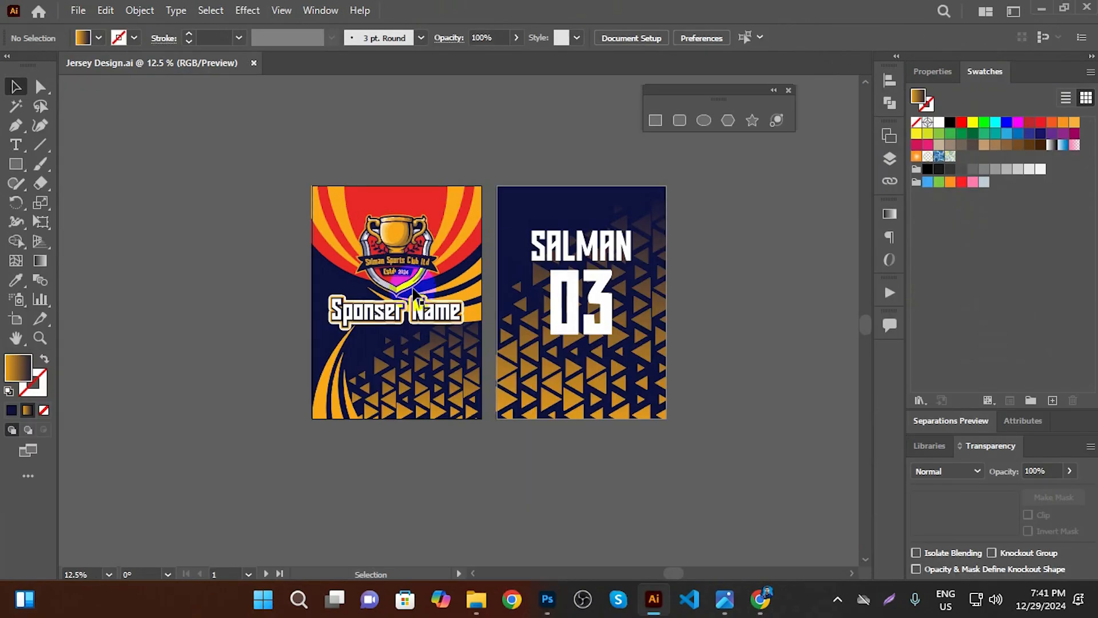
pyautogui.scroll(-1, 391, 309)
pyautogui.click(390, 309)
pyautogui.scroll(5, 440, 303)
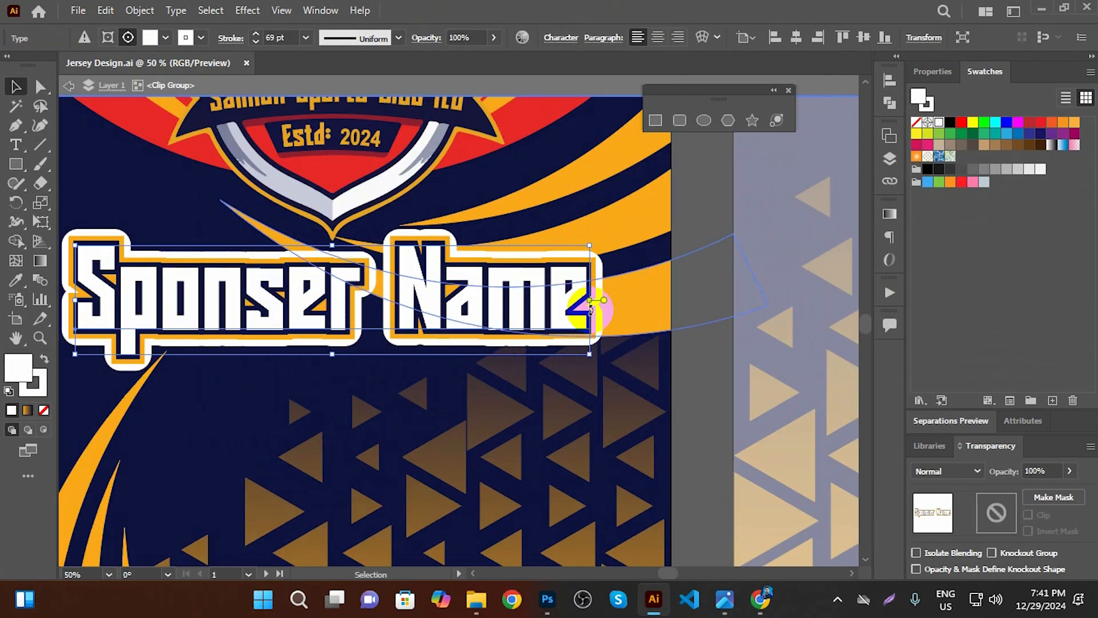
pyautogui.moveTo(589, 301); pyautogui.dragTo(543, 303)
pyautogui.scroll(-3, 515, 287)
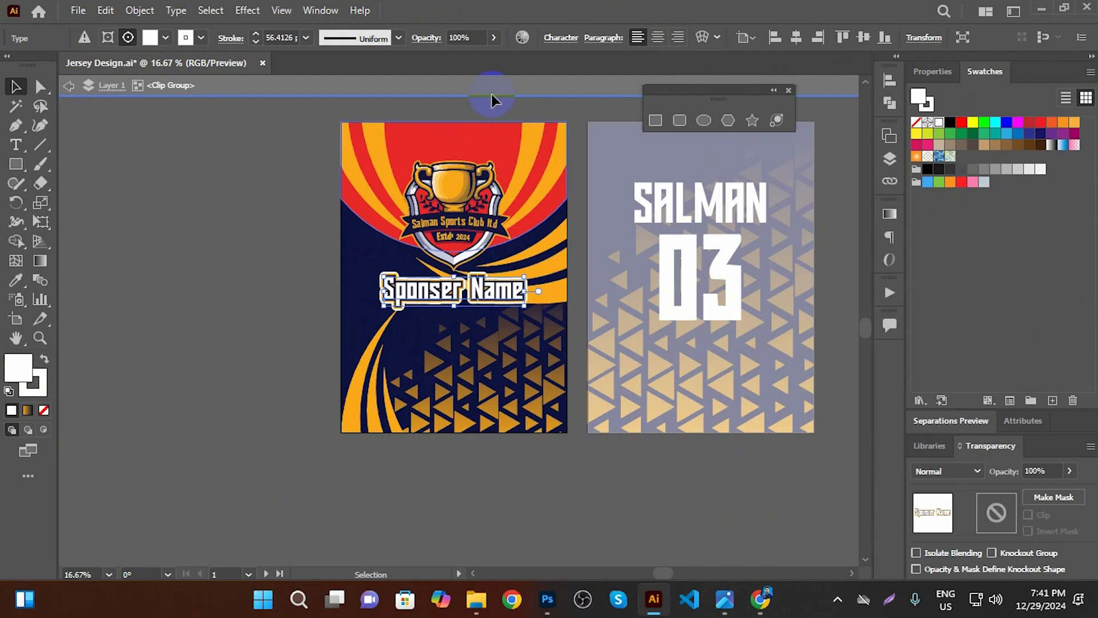
pyautogui.doubleClick(489, 97)
# Copy the front artboard's clip group and paste it as a Smart Object into FRONT_DESIGN_HERE.psb in Photoshop, replacing the Jersey Design-01 layer
pyautogui.click(490, 422)
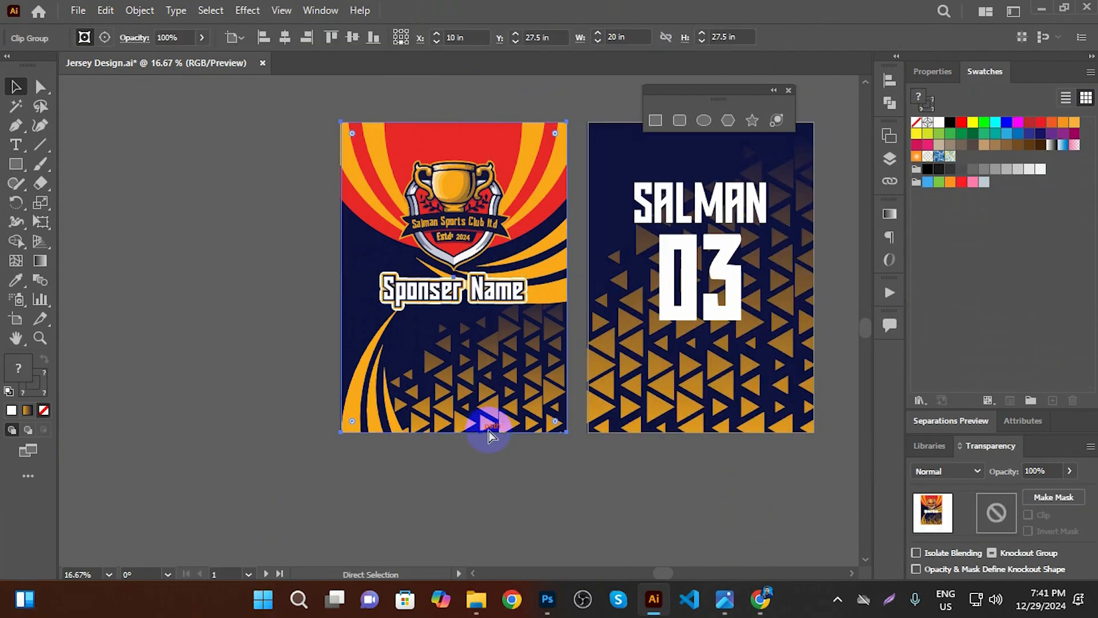
pyautogui.click(546, 599)
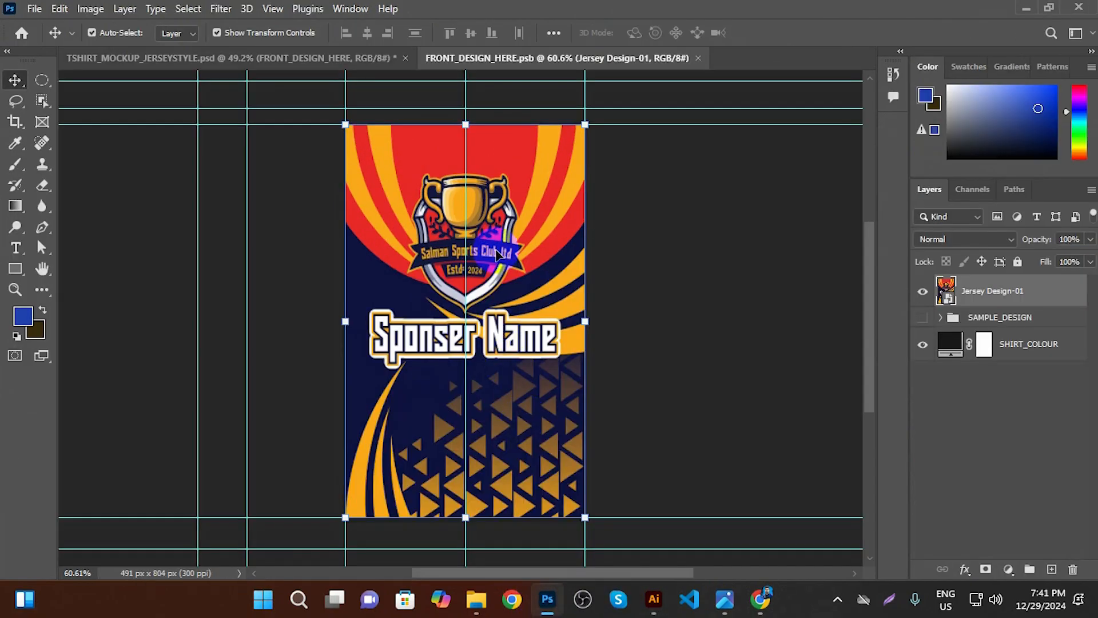
pyautogui.press('Escape')
pyautogui.hotkey('ctrl', 'v')
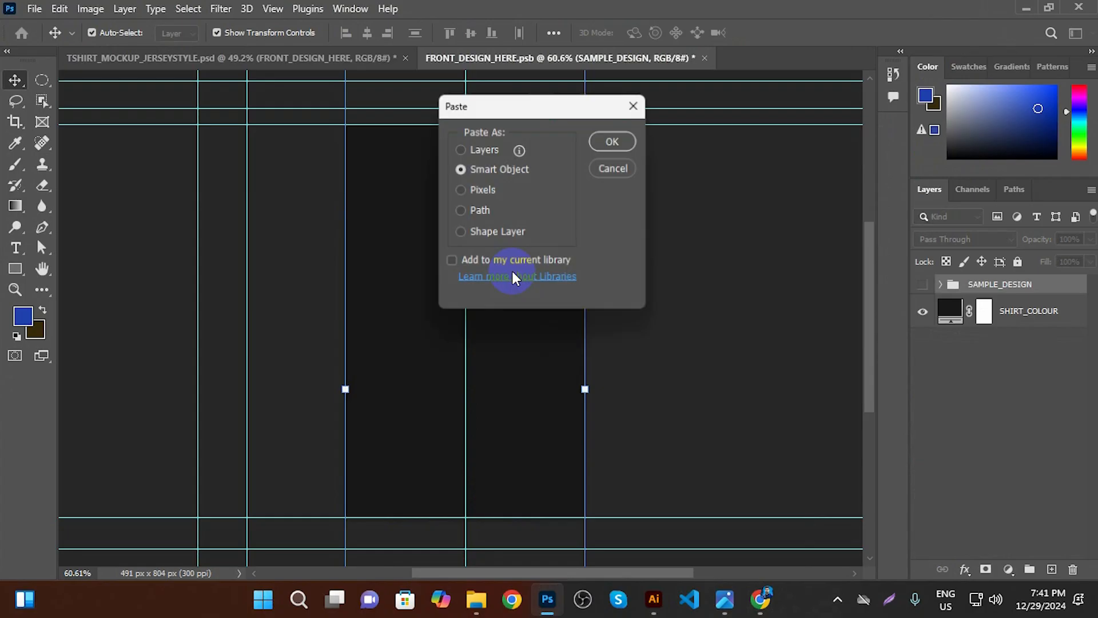
pyautogui.click(617, 140)
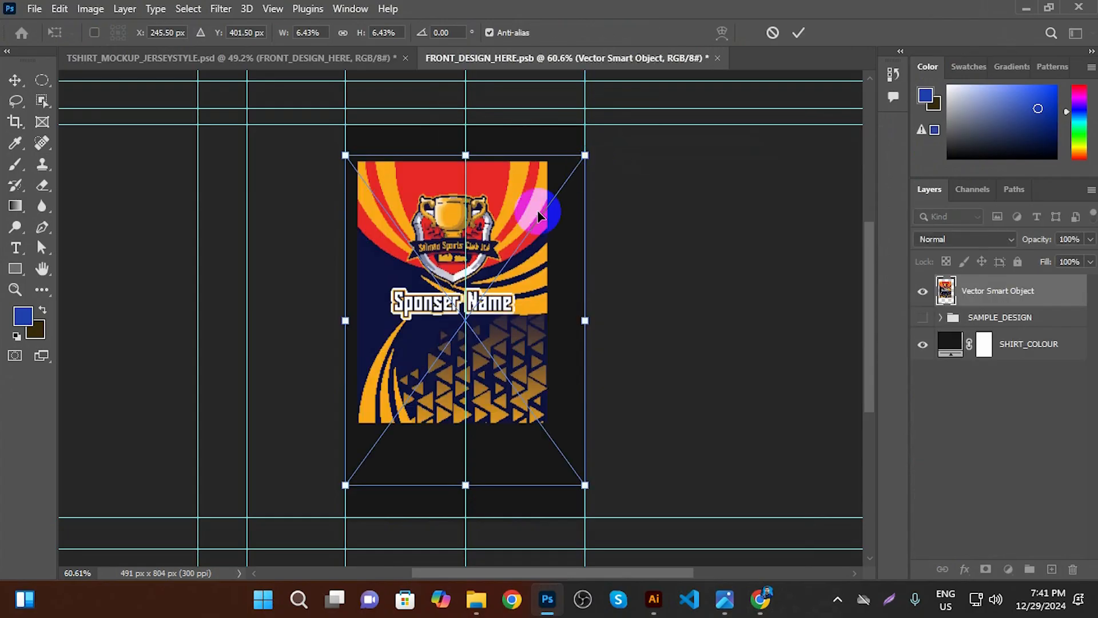
# Scale and position the pasted front artwork to cover the canvas, about 8.19% wide and 9.48% high
pyautogui.moveTo(503, 207); pyautogui.dragTo(500, 183)
pyautogui.moveTo(573, 453); pyautogui.dragTo(623, 517)
pyautogui.scroll(-2, 441, 400)
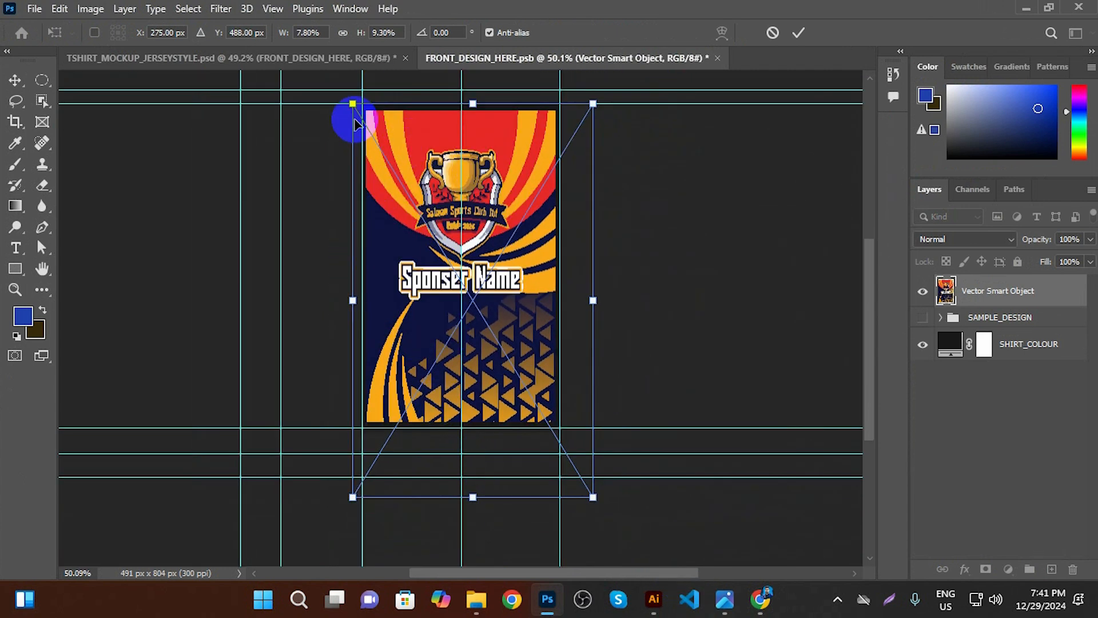
pyautogui.moveTo(350, 103)
pyautogui.mouseDown()
pyautogui.moveTo(338, 103)
pyautogui.moveTo(360, 108)
pyautogui.mouseUp()
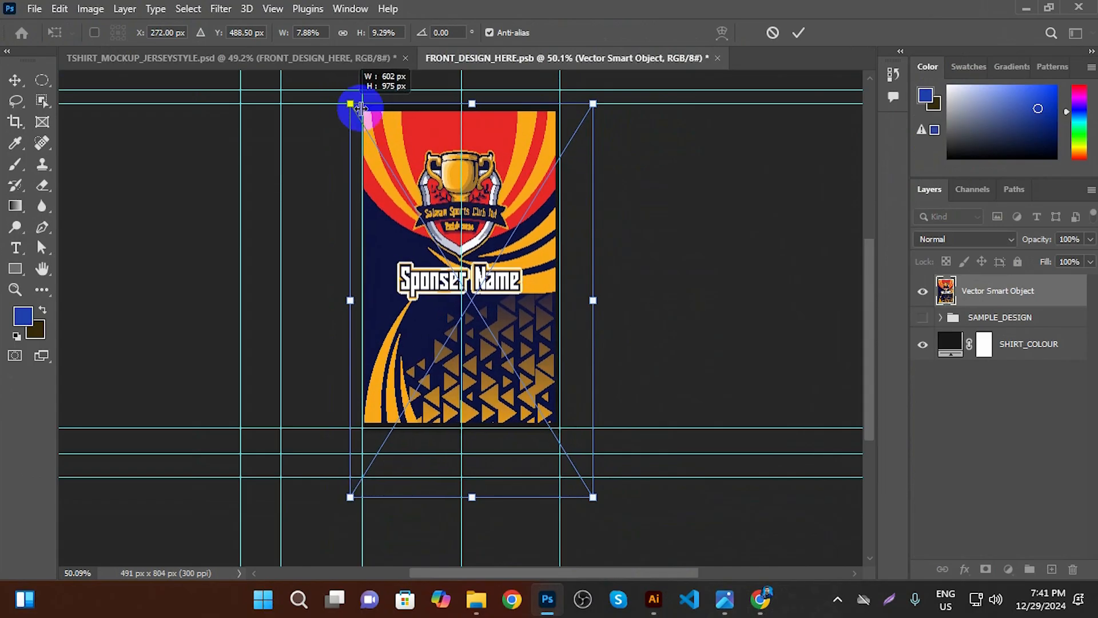
pyautogui.moveTo(471, 104); pyautogui.dragTo(475, 103)
pyautogui.moveTo(473, 497); pyautogui.dragTo(467, 507)
pyautogui.moveTo(593, 302); pyautogui.dragTo(605, 303)
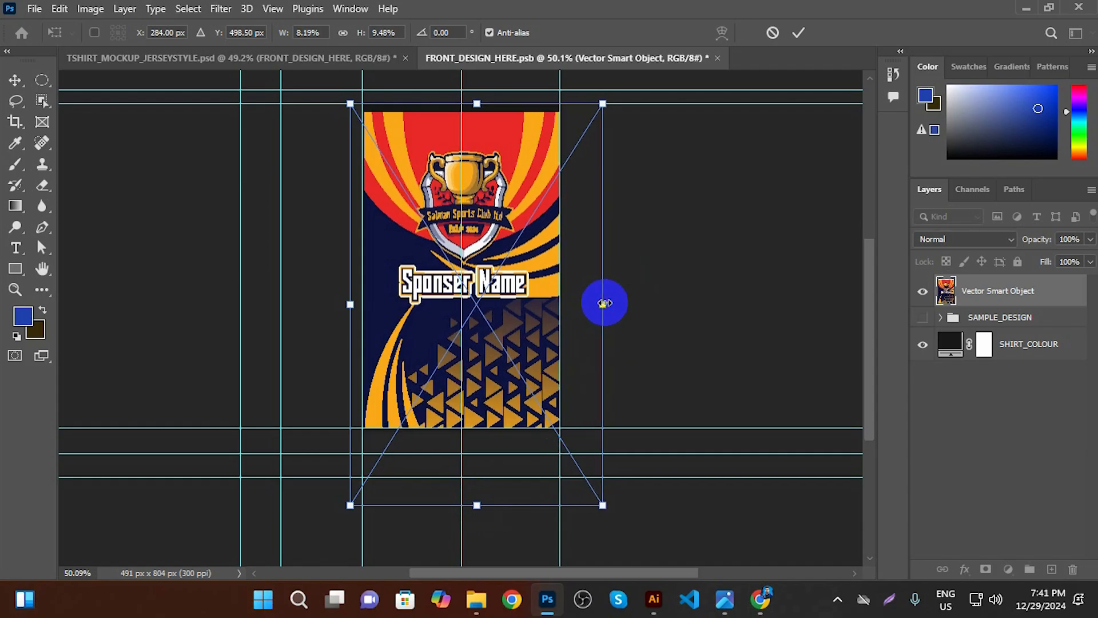
pyautogui.press('Return')
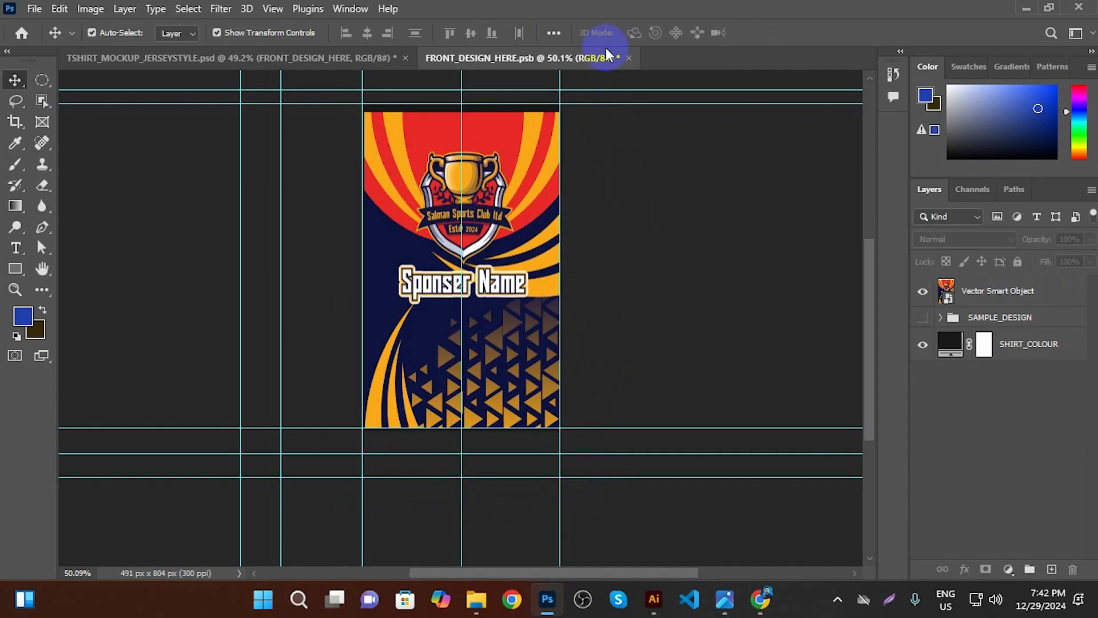
# Save FRONT_DESIGN_HERE.psb and return to the mockup document to view the updated front jersey
pyautogui.hotkey('ctrl', 's')
pyautogui.click(355, 58)
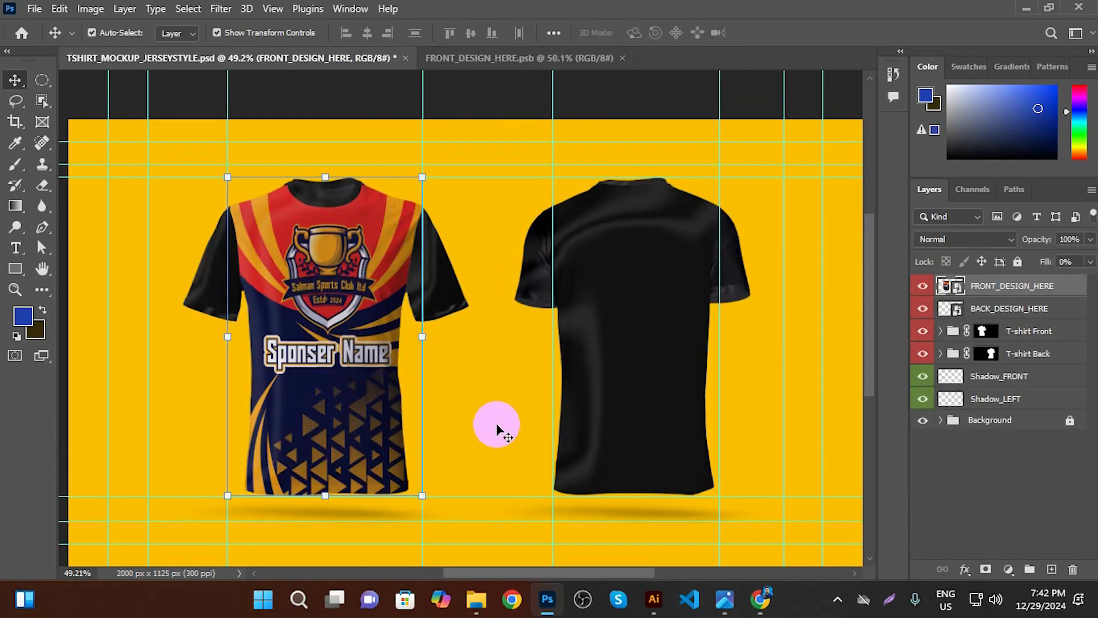
pyautogui.scroll(-2, 483, 413)
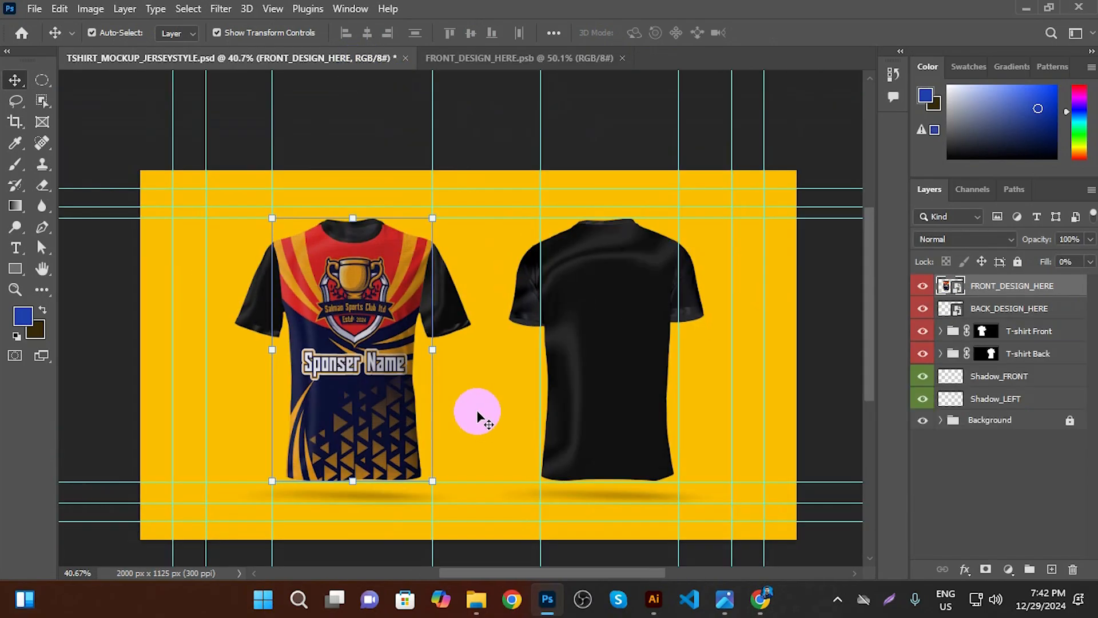
# Open the BACK_DESIGN_HERE smart object, copy the back artboard's clip group in Illustrator, and paste it into Photoshop's Rectangle 2.psb as a Smart Object
pyautogui.scroll(1, 478, 413)
pyautogui.doubleClick(954, 310)
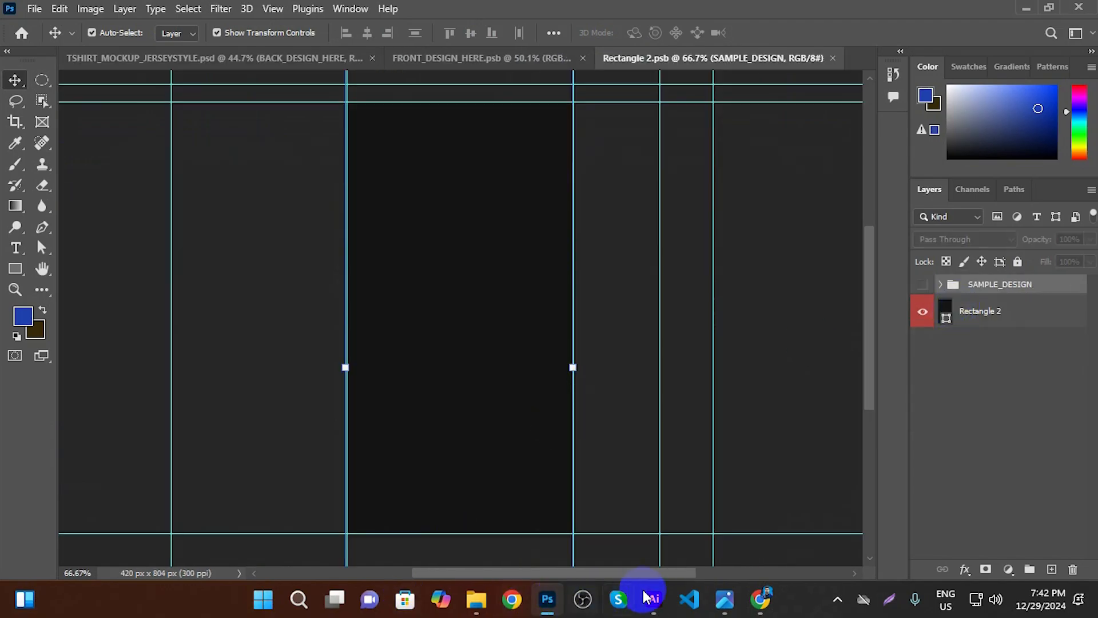
pyautogui.click(653, 597)
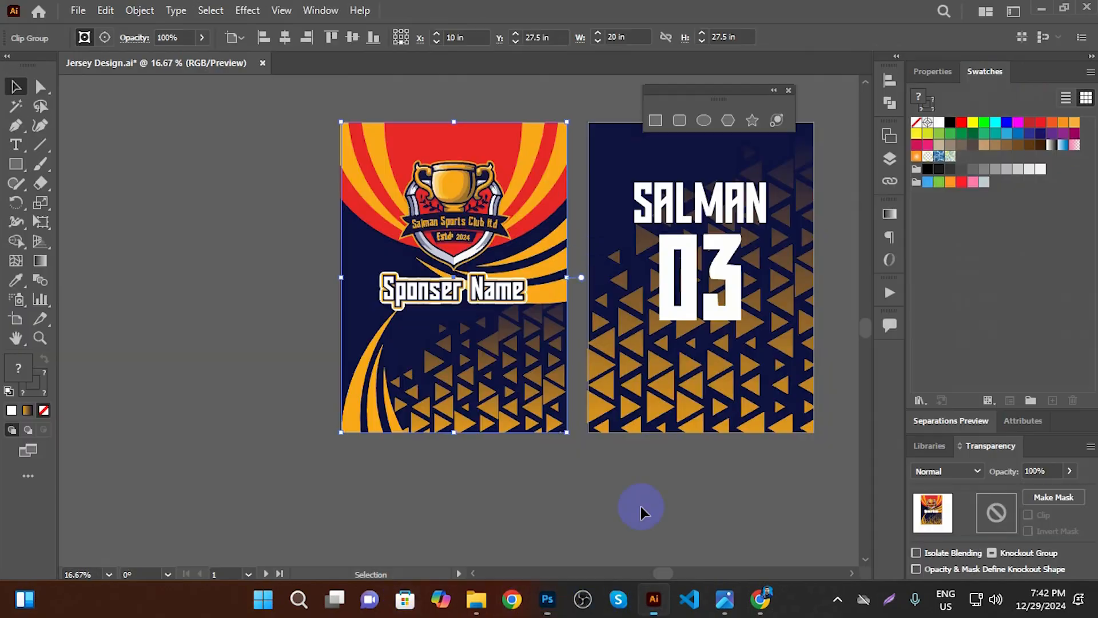
pyautogui.moveTo(720, 498); pyautogui.dragTo(569, 519)
pyautogui.moveTo(470, 89); pyautogui.dragTo(708, 500)
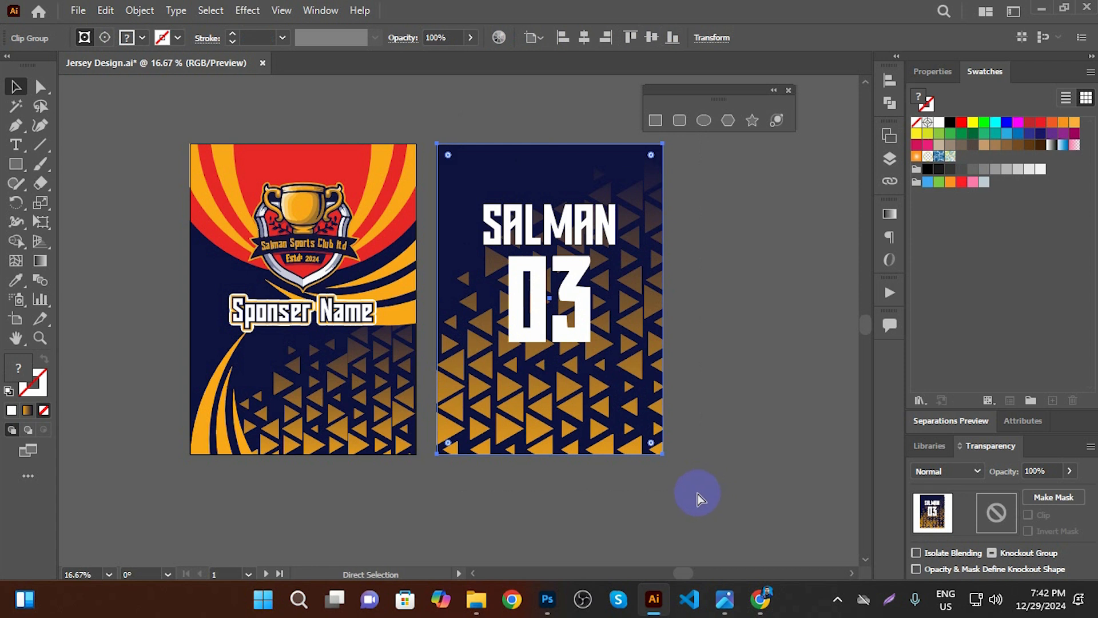
pyautogui.click(547, 599)
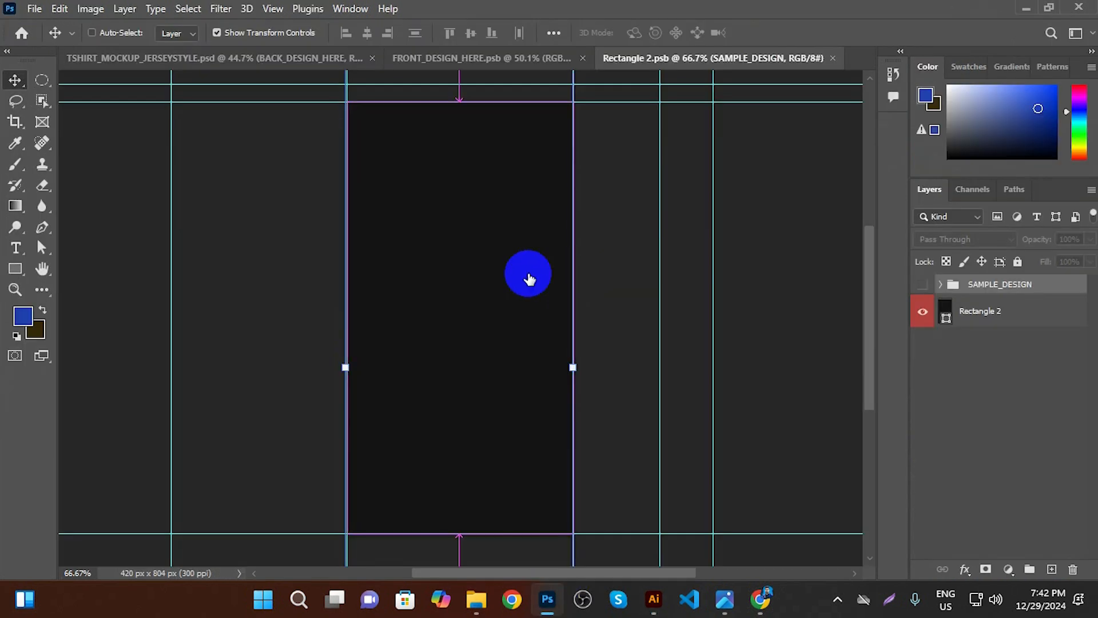
pyautogui.hotkey('ctrl', 'v')
pyautogui.click(615, 140)
# Stretch the pasted back artwork to cover the canvas, at 6.96% width and 9.72% height, and apply the transform
pyautogui.moveTo(466, 198); pyautogui.dragTo(472, 143)
pyautogui.scroll(-4, 466, 183)
pyautogui.moveTo(462, 349); pyautogui.dragTo(482, 458)
pyautogui.scroll(5, 466, 448)
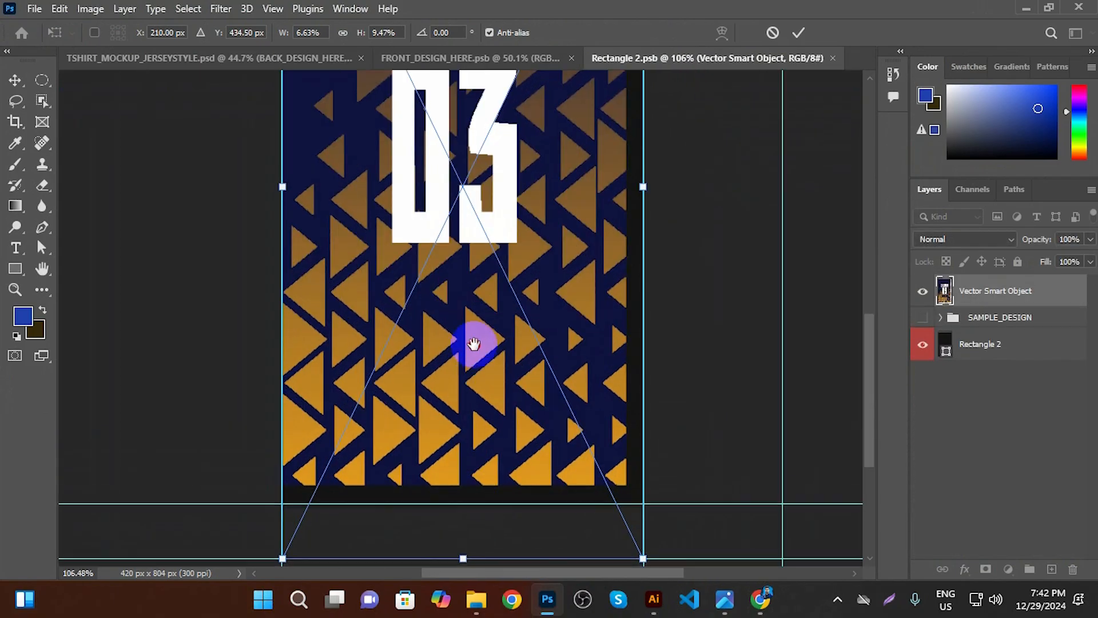
pyautogui.moveTo(465, 408); pyautogui.dragTo(463, 424)
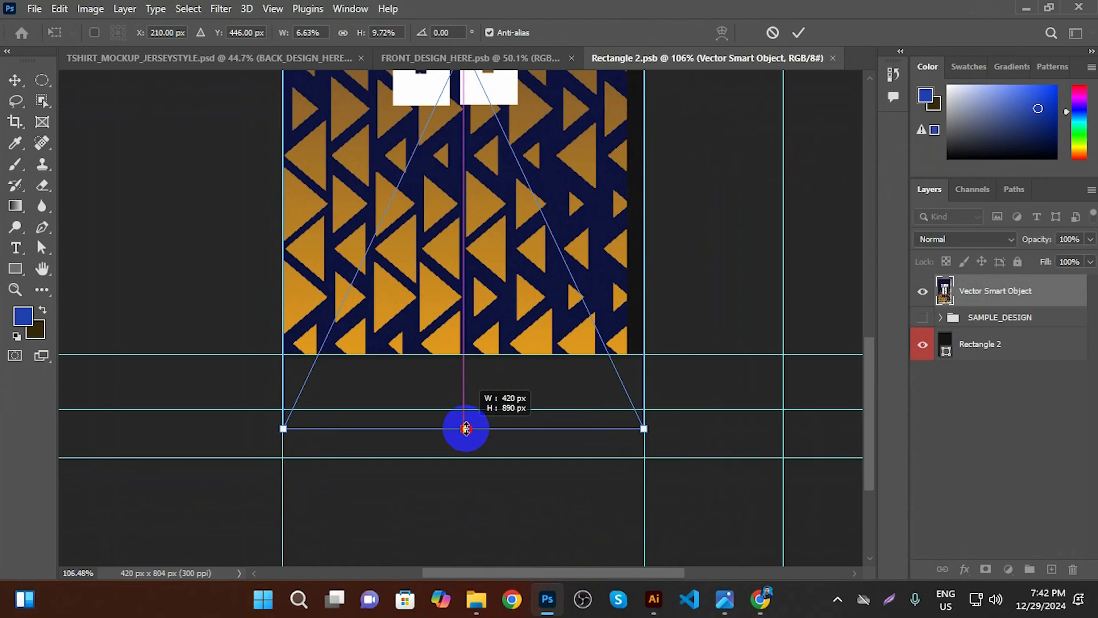
pyautogui.scroll(-2, 487, 393)
pyautogui.moveTo(592, 146); pyautogui.dragTo(602, 143)
pyautogui.scroll(-1, 490, 241)
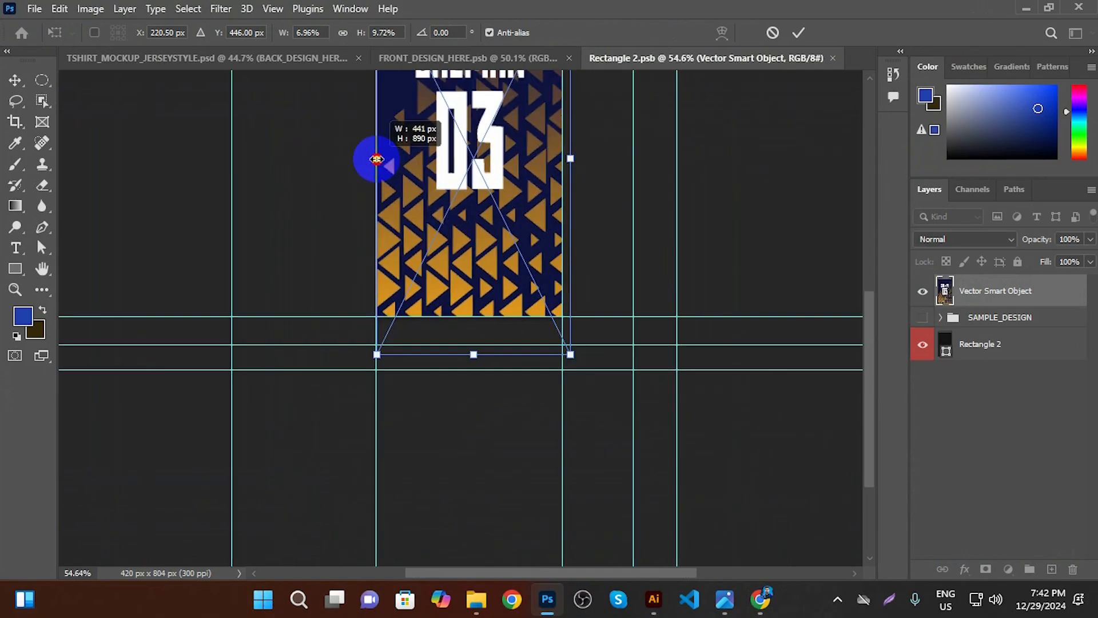
pyautogui.scroll(-3, 480, 229)
pyautogui.scroll(3, 488, 200)
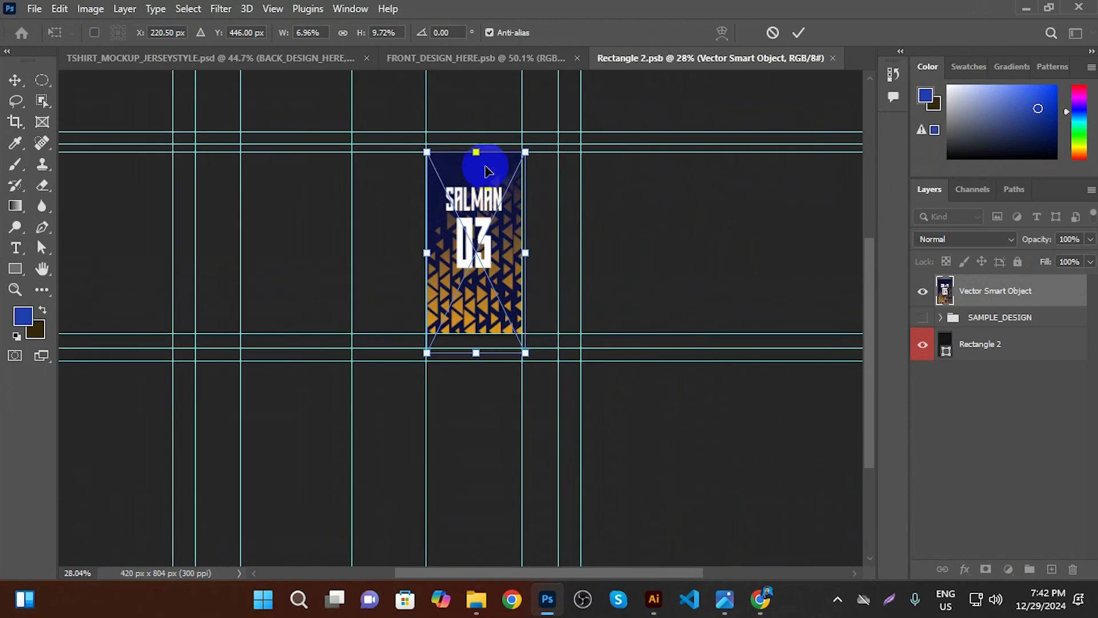
pyautogui.scroll(2, 485, 160)
pyautogui.press('Return')
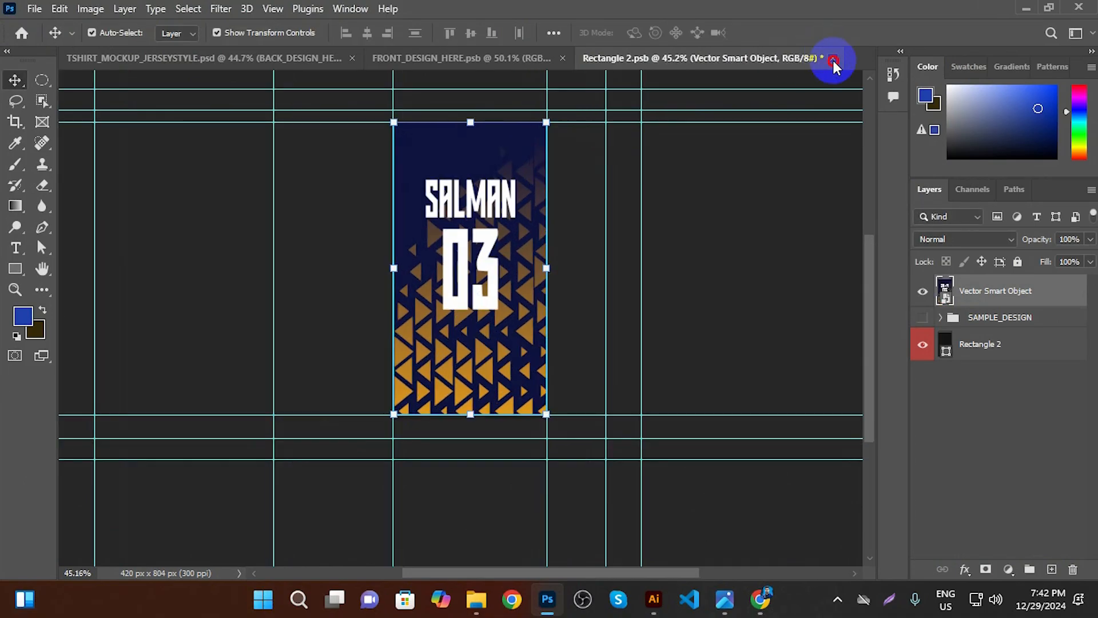
# Close Rectangle 2.psb with its changes saved and close FRONT_DESIGN_HERE.psb, leaving the jersey mockup document open
pyautogui.click(833, 60)
pyautogui.click(483, 232)
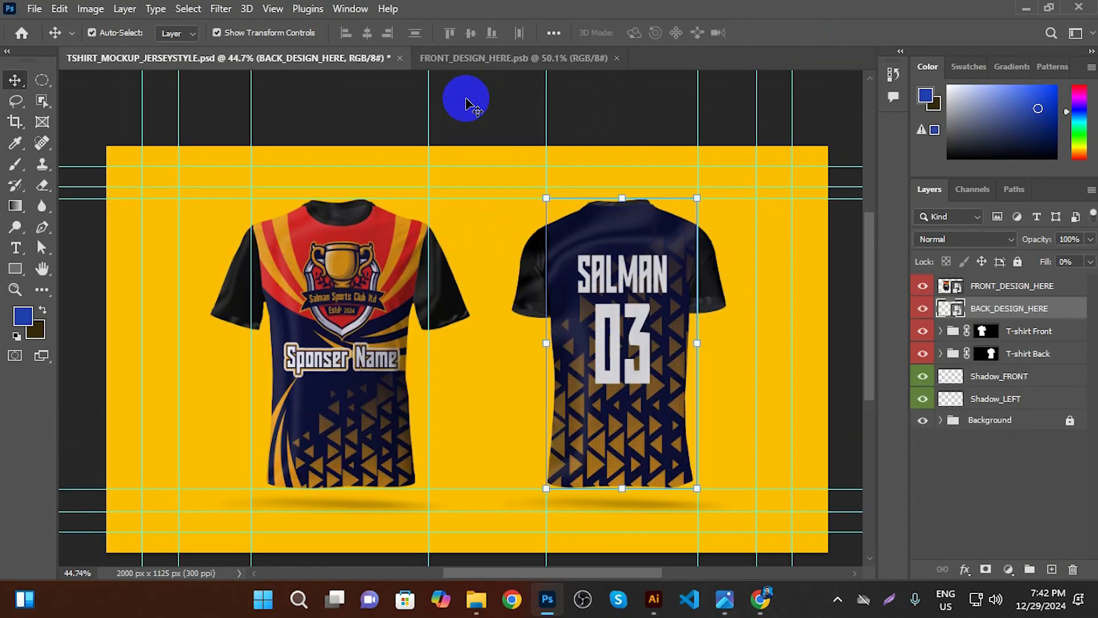
pyautogui.click(458, 57)
pyautogui.click(617, 58)
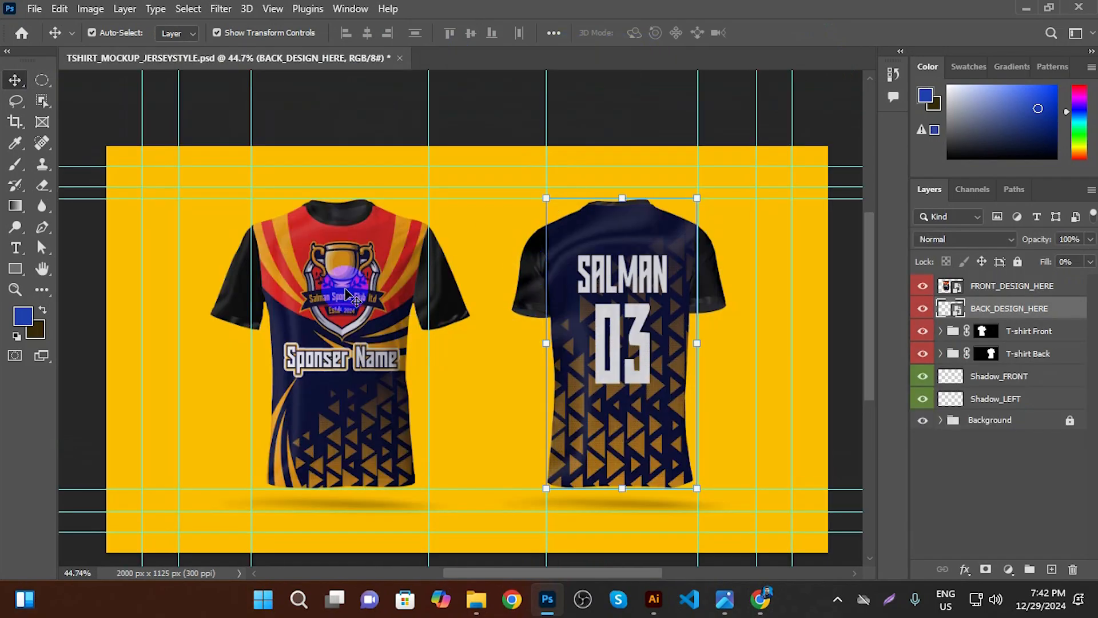
pyautogui.scroll(1, 475, 286)
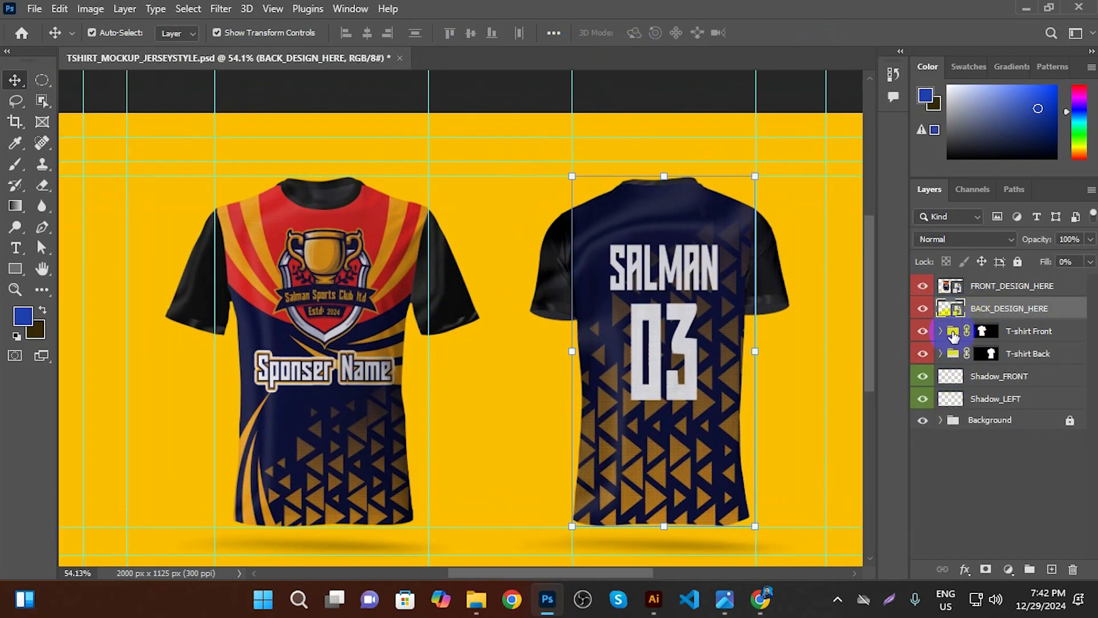
# Expand the T-shirt layer groups and examine what FABRIC_PATTERM and SHINY_EFFECT do on the back shirt by toggling their visibility
pyautogui.click(941, 330)
pyautogui.click(779, 275)
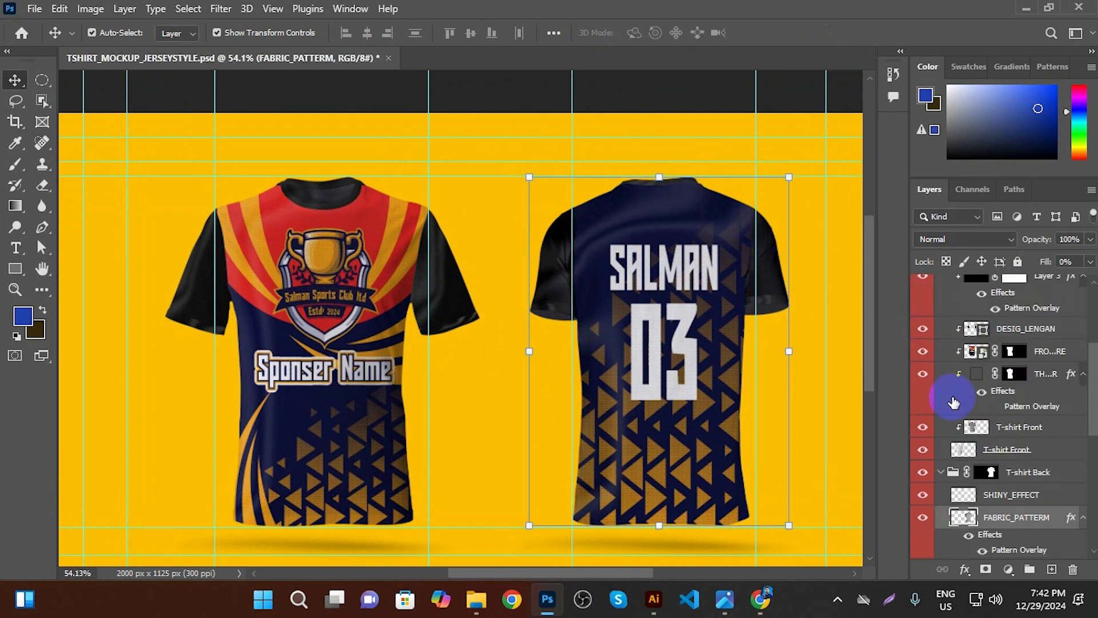
pyautogui.scroll(-3, 984, 515)
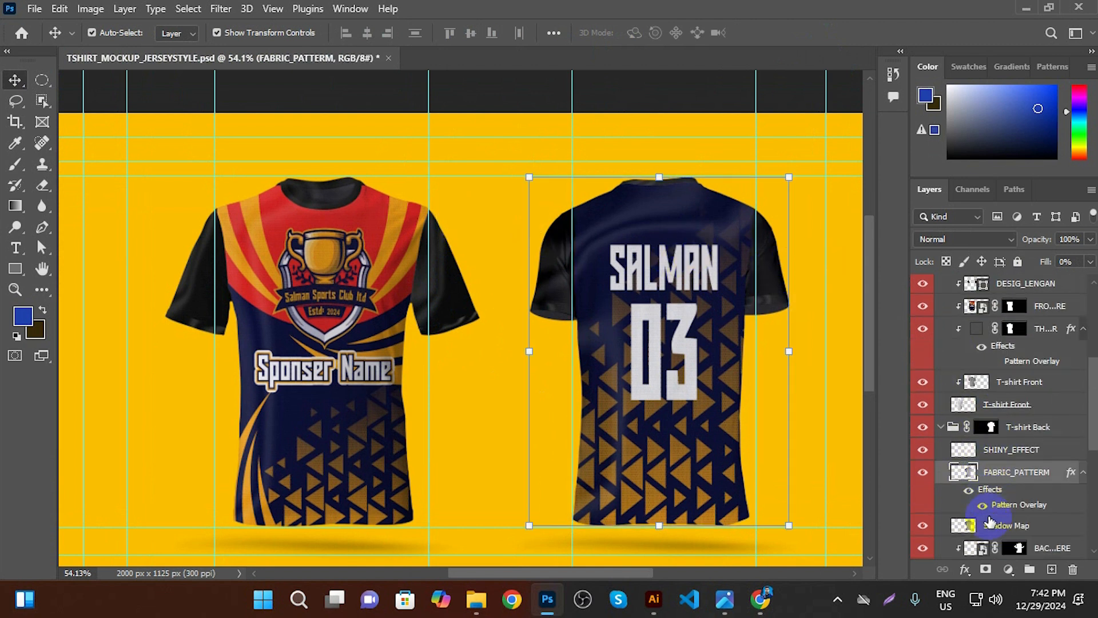
pyautogui.scroll(-1, 998, 502)
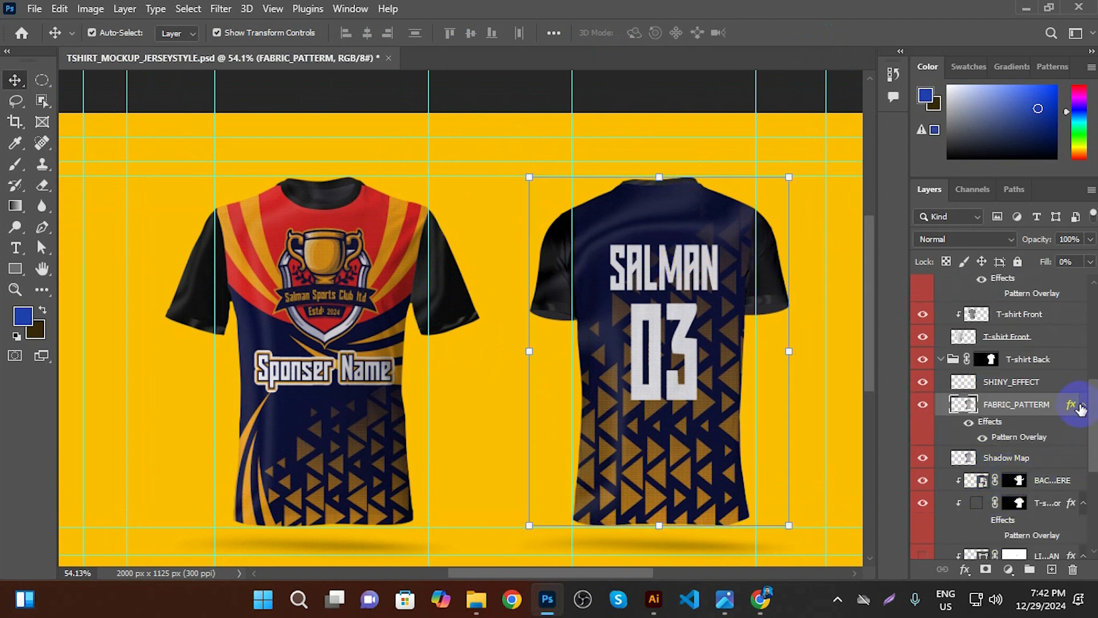
pyautogui.click(922, 404)
pyautogui.click(921, 404)
pyautogui.click(1014, 384)
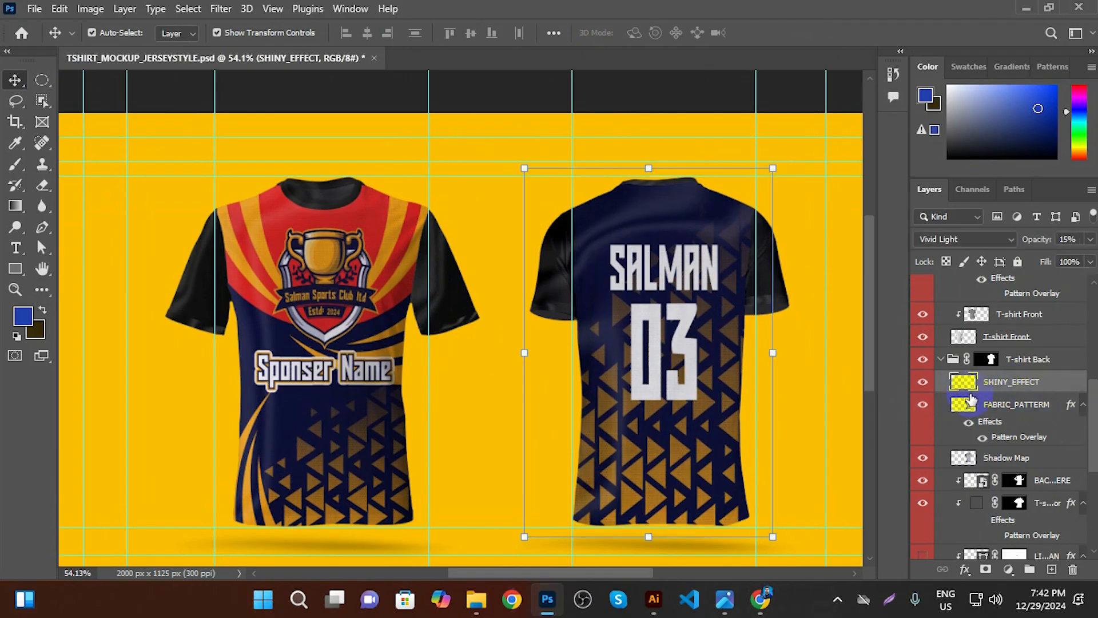
pyautogui.click(922, 381)
pyautogui.click(923, 382)
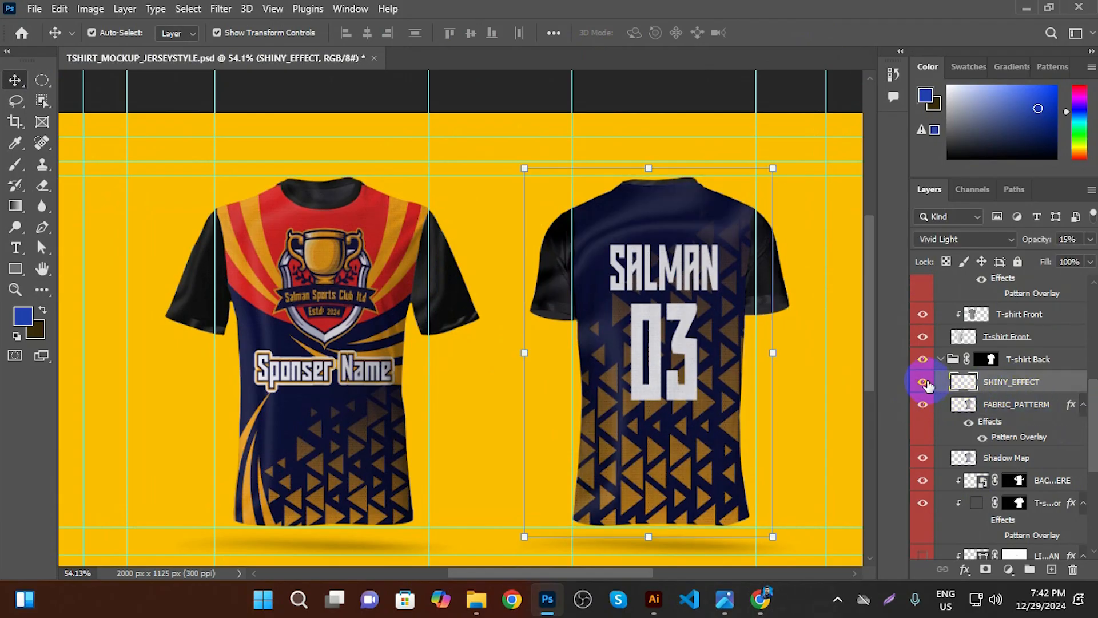
pyautogui.click(925, 383)
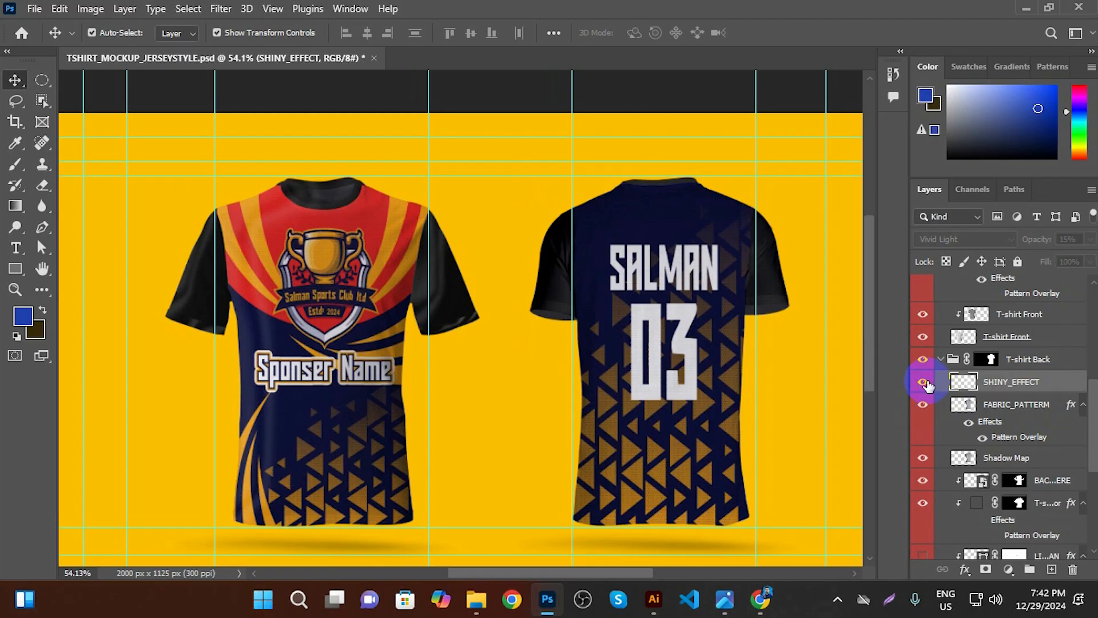
pyautogui.click(925, 383)
# Show the LIING_KOLAR_LENGAN layer in the T-shirt Back group and recolor its sleeve cuffs with red b32222 sampled from the front jersey
pyautogui.scroll(-2, 1067, 372)
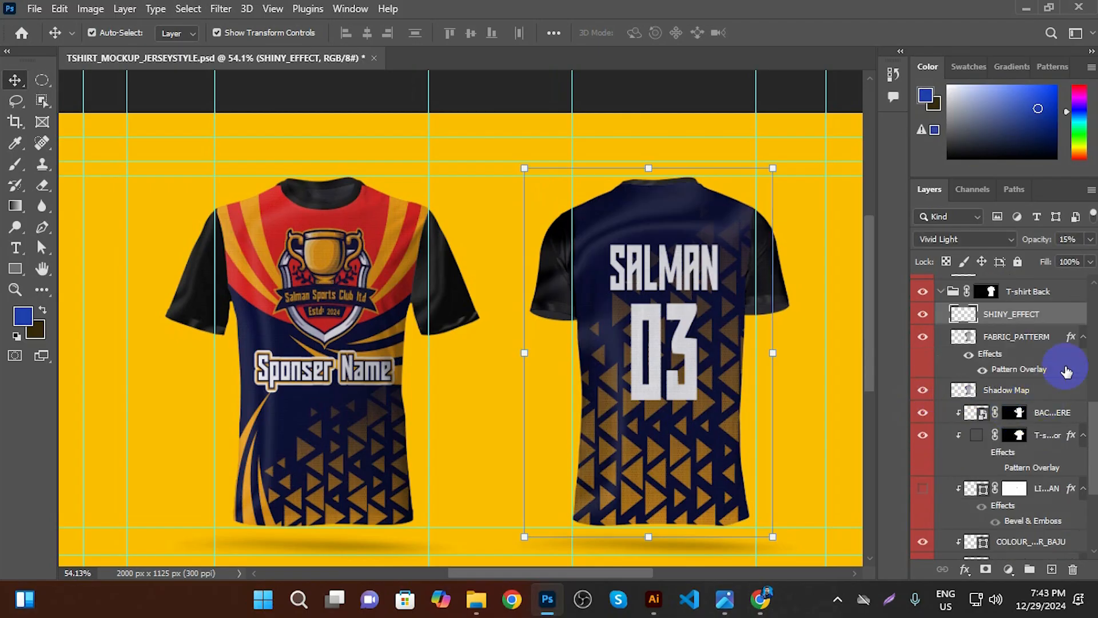
pyautogui.click(1081, 338)
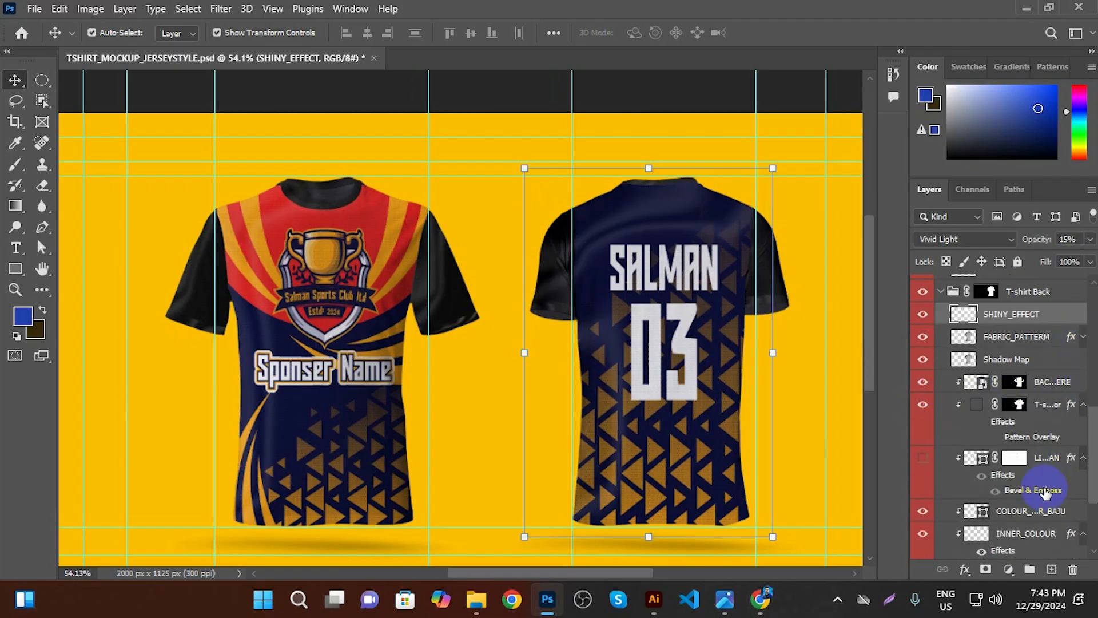
pyautogui.scroll(-1, 1045, 493)
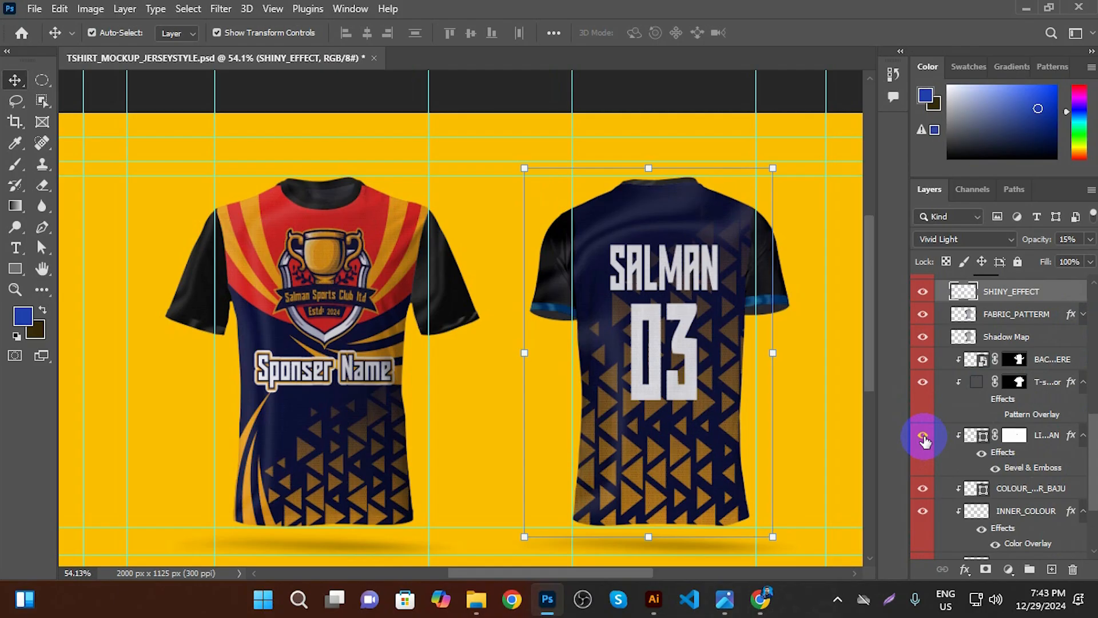
pyautogui.doubleClick(981, 437)
pyautogui.click(368, 209)
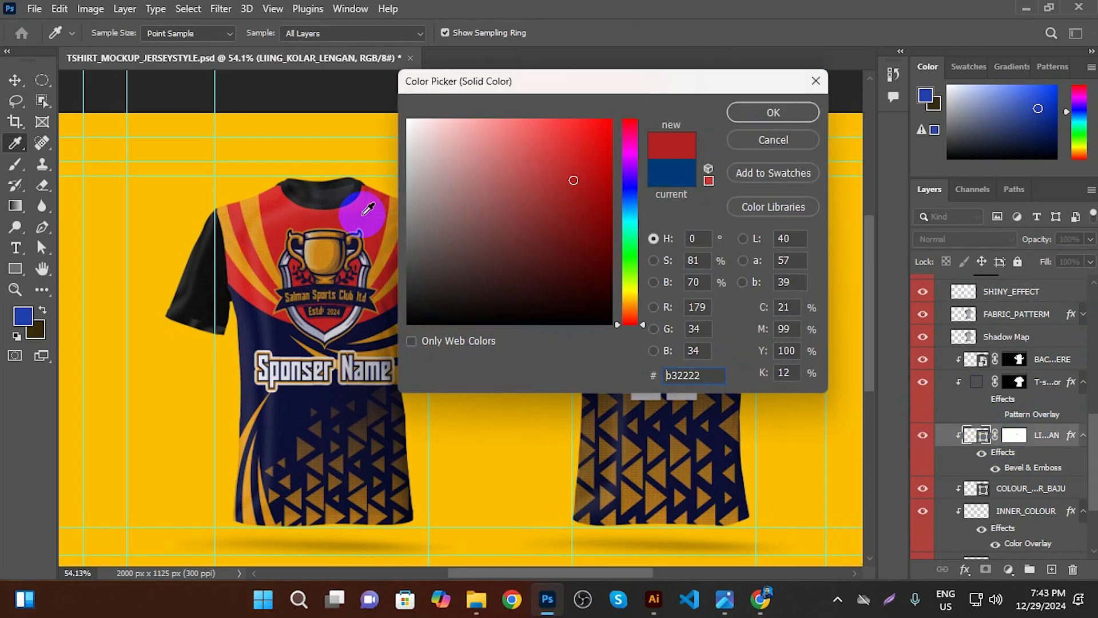
pyautogui.moveTo(689, 77); pyautogui.dragTo(369, 87)
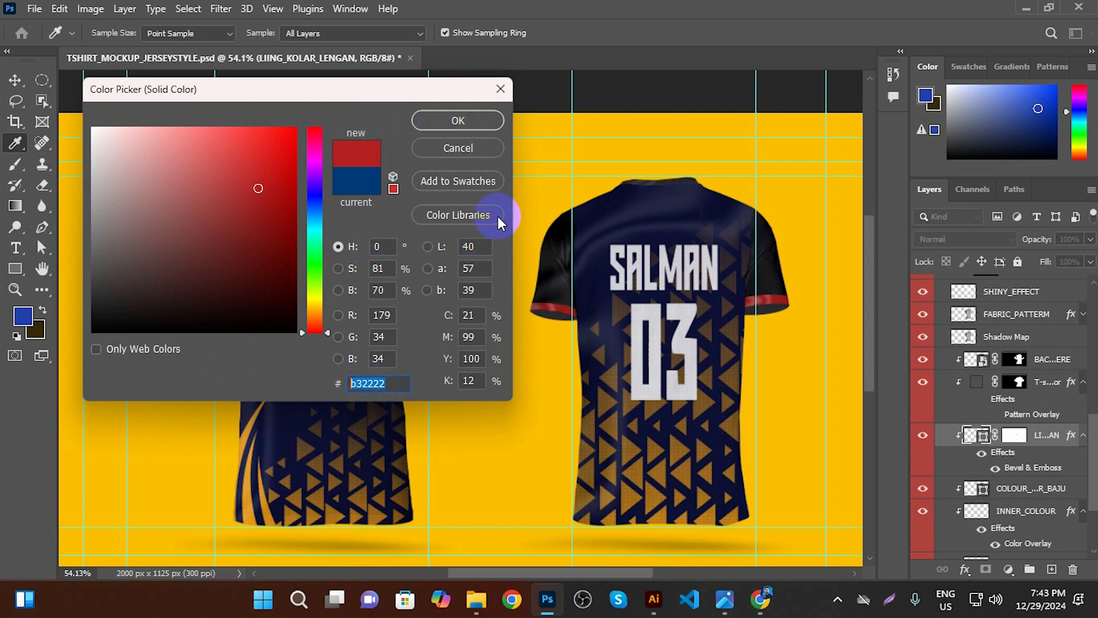
pyautogui.click(458, 120)
pyautogui.press('v')
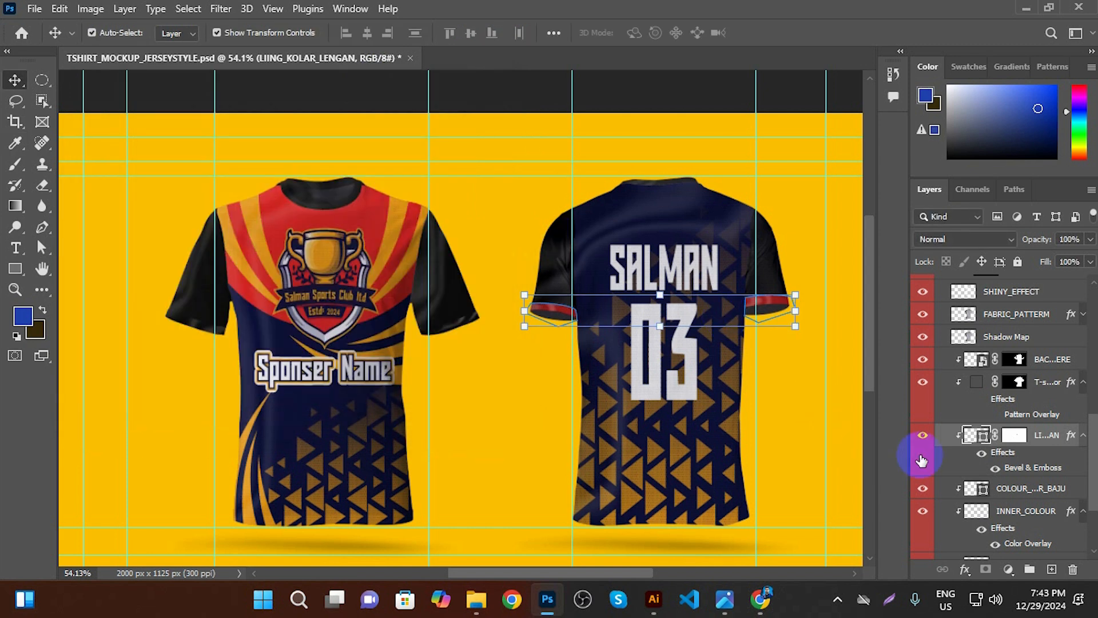
# Identify the COLOUR_KOLAR_BAJU layer in the T-shirt Back group by toggling its visibility and set its collar fill to b32222
pyautogui.scroll(-1, 1006, 478)
pyautogui.click(968, 468)
pyautogui.click(923, 466)
pyautogui.click(923, 465)
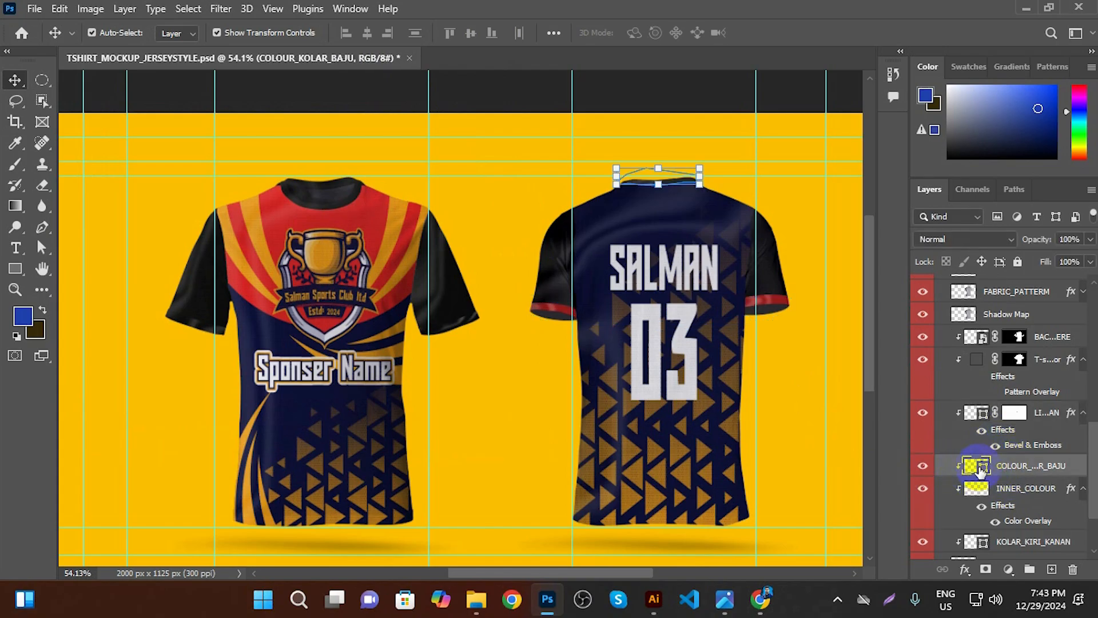
pyautogui.doubleClick(980, 468)
pyautogui.write('b32222')
pyautogui.click(447, 122)
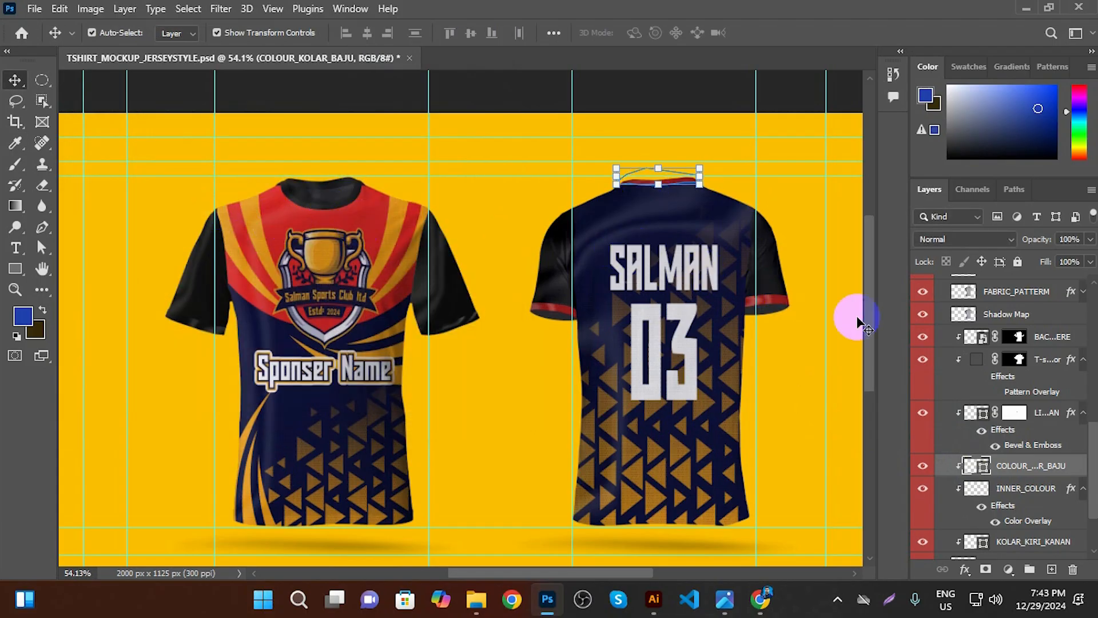
# Select the KOLAR_KIRI_KANAN layer in the T-shirt Back group and toggle its visibility to check which area it colors
pyautogui.scroll(-1, 1029, 501)
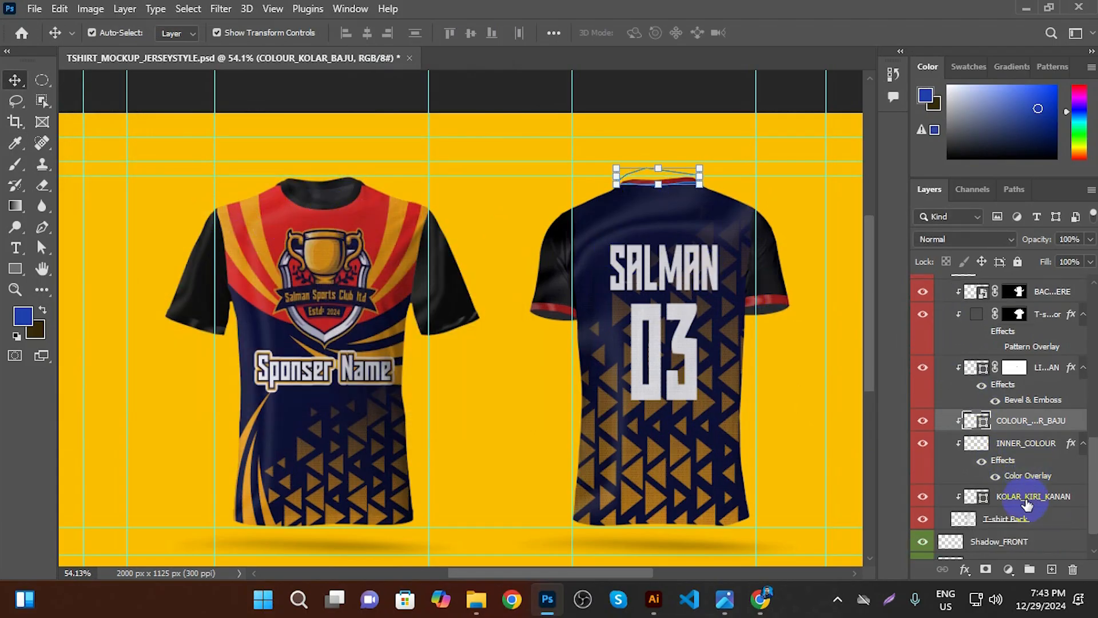
pyautogui.click(1006, 498)
pyautogui.click(922, 497)
pyautogui.click(923, 496)
pyautogui.click(923, 497)
pyautogui.click(923, 496)
pyautogui.click(975, 506)
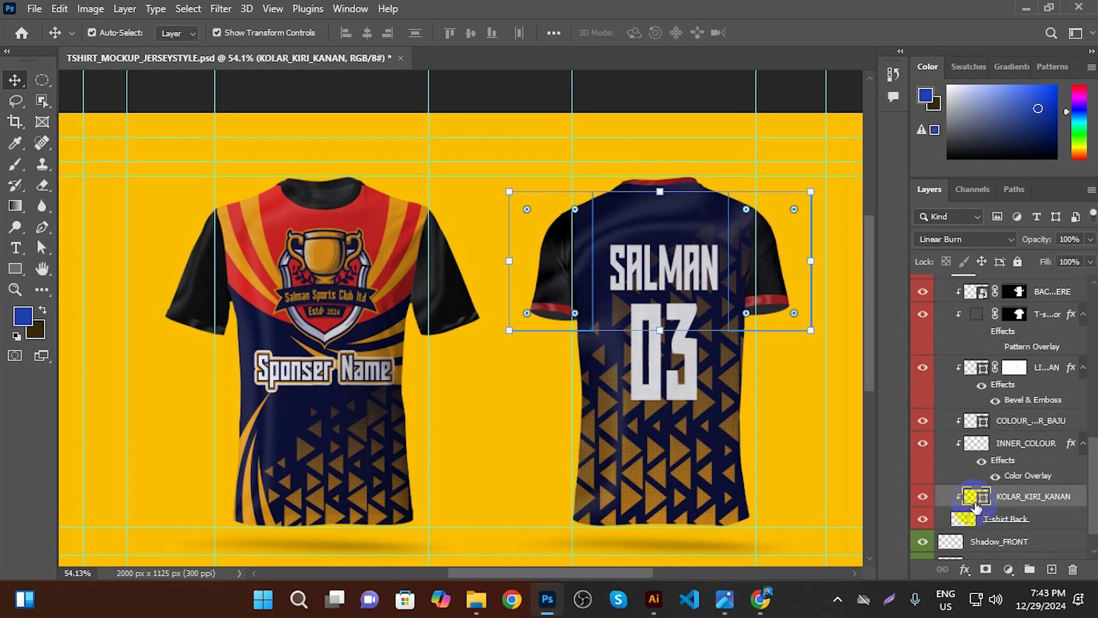
# Sample the mockup background's yellow fdbf00 as the fill color of the back shirt's sleeves on KOLAR_KIRI_KANAN
pyautogui.doubleClick(983, 501)
pyautogui.moveTo(377, 84); pyautogui.dragTo(798, 124)
pyautogui.click(449, 191)
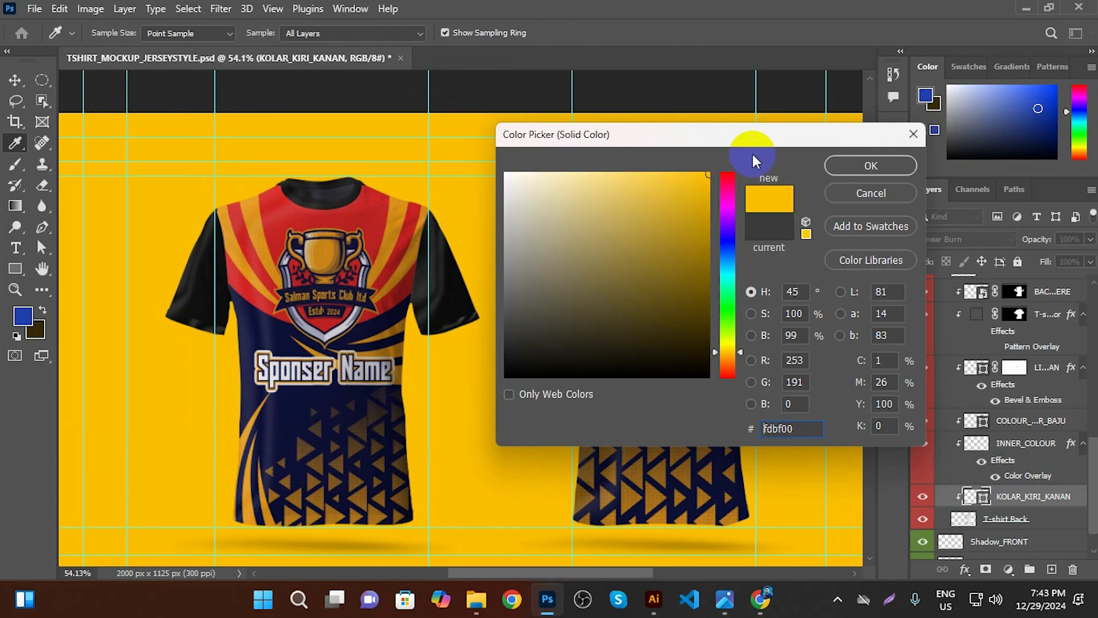
pyautogui.moveTo(718, 140); pyautogui.dragTo(433, 389)
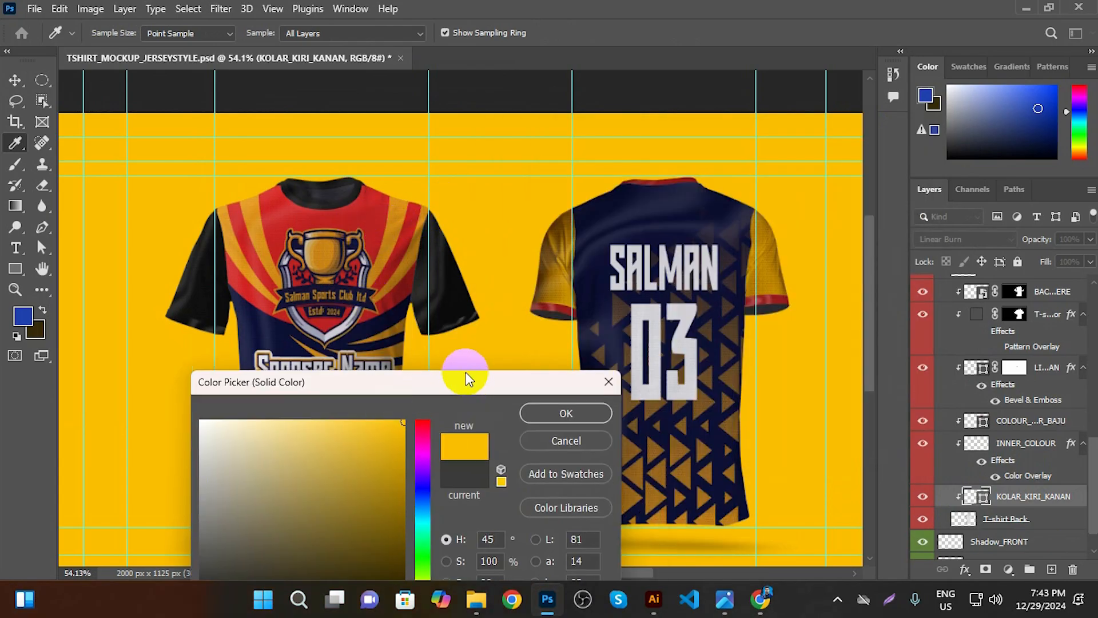
pyautogui.moveTo(465, 375); pyautogui.dragTo(351, 213)
# Try red b32222 as the fill color of the back shirt's sleeves on KOLAR_KIRI_KANAN
pyautogui.doubleClick(382, 520)
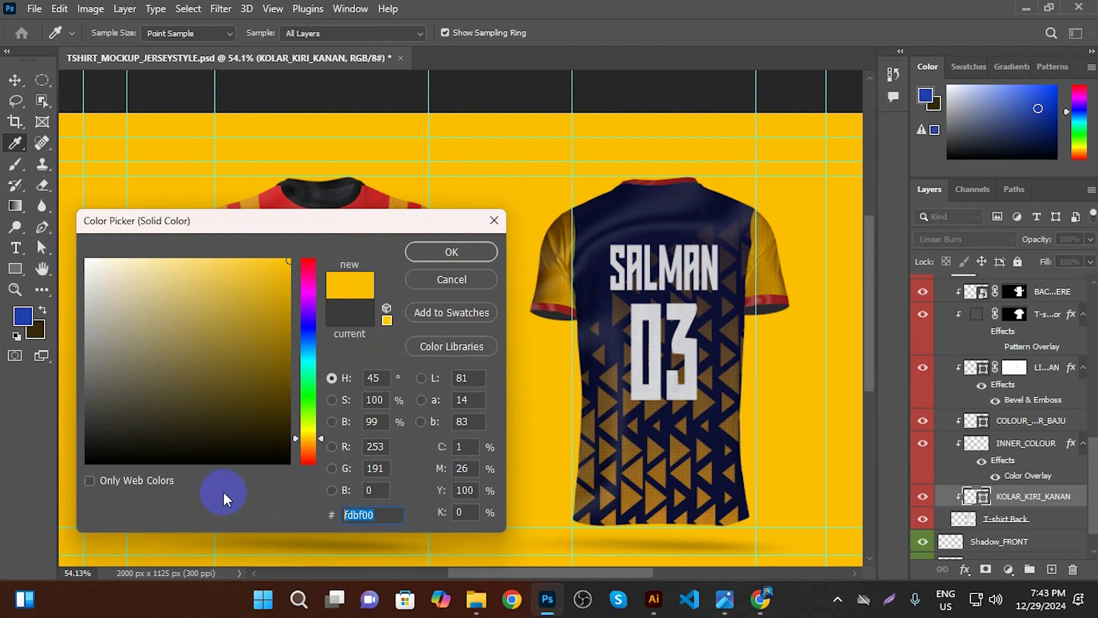
pyautogui.write('b32222')
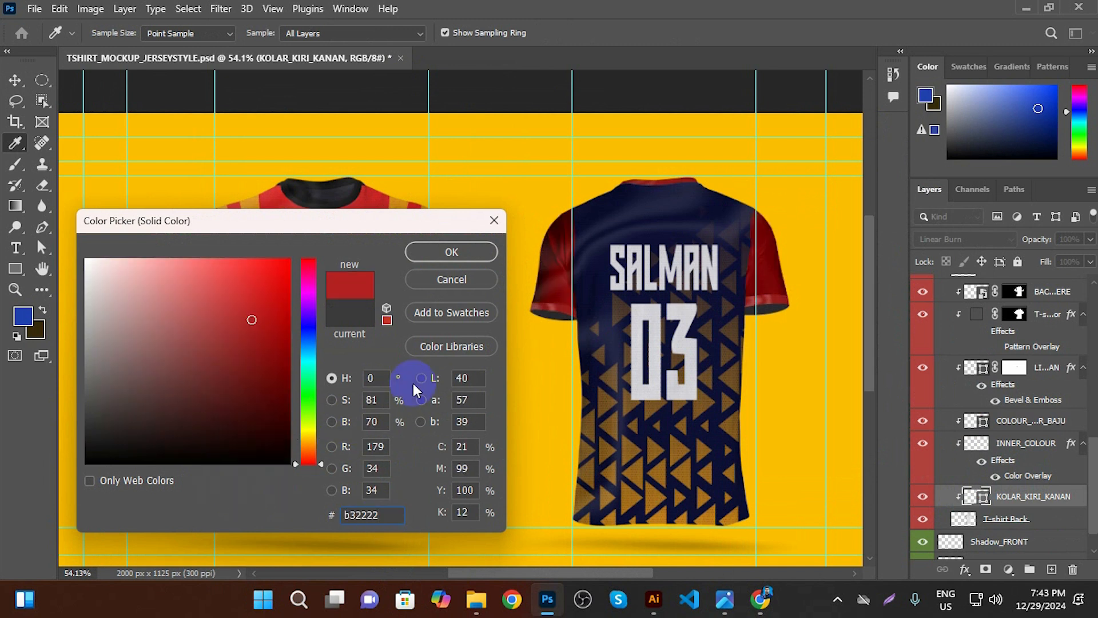
pyautogui.moveTo(313, 232); pyautogui.dragTo(595, 252)
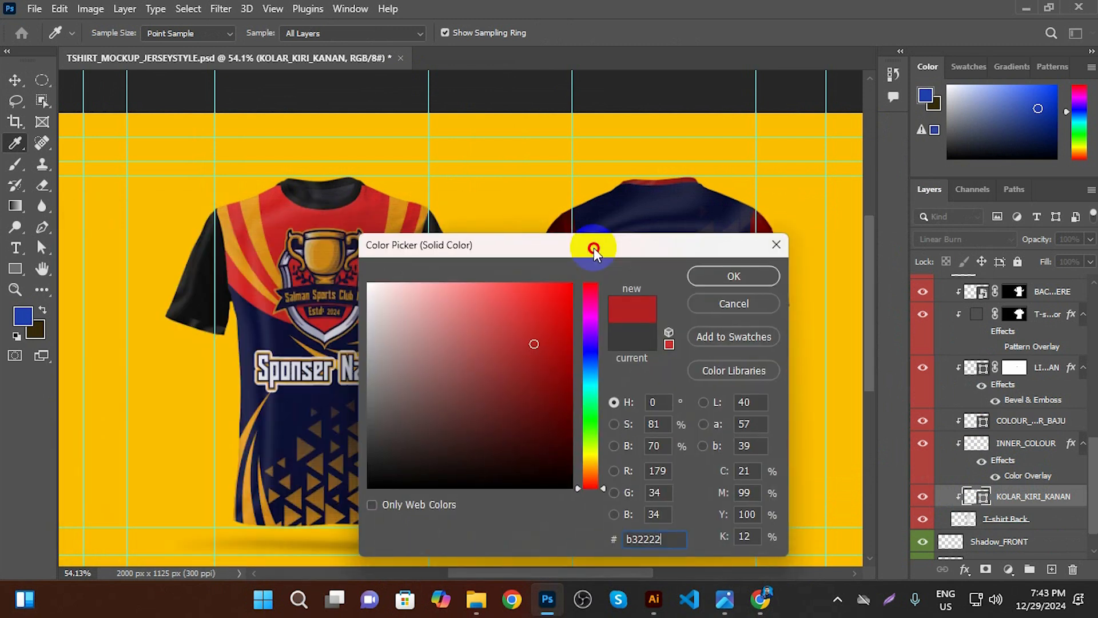
# Resample the background yellow fdbf00 for the back shirt's sleeves, copy its hex code and apply the color
pyautogui.click(374, 121)
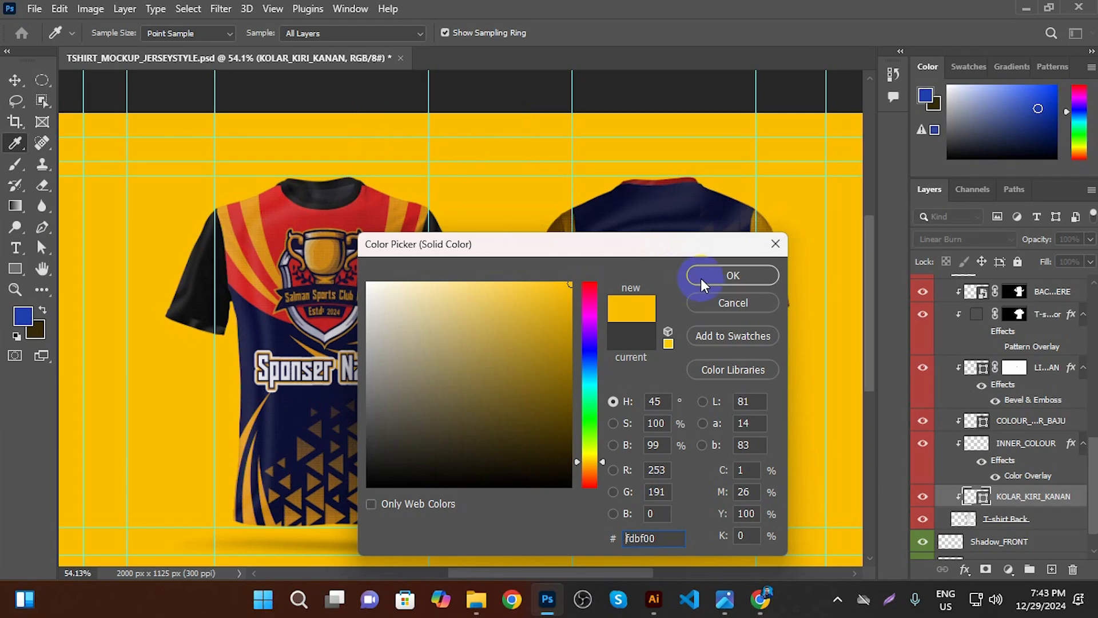
pyautogui.click(609, 537)
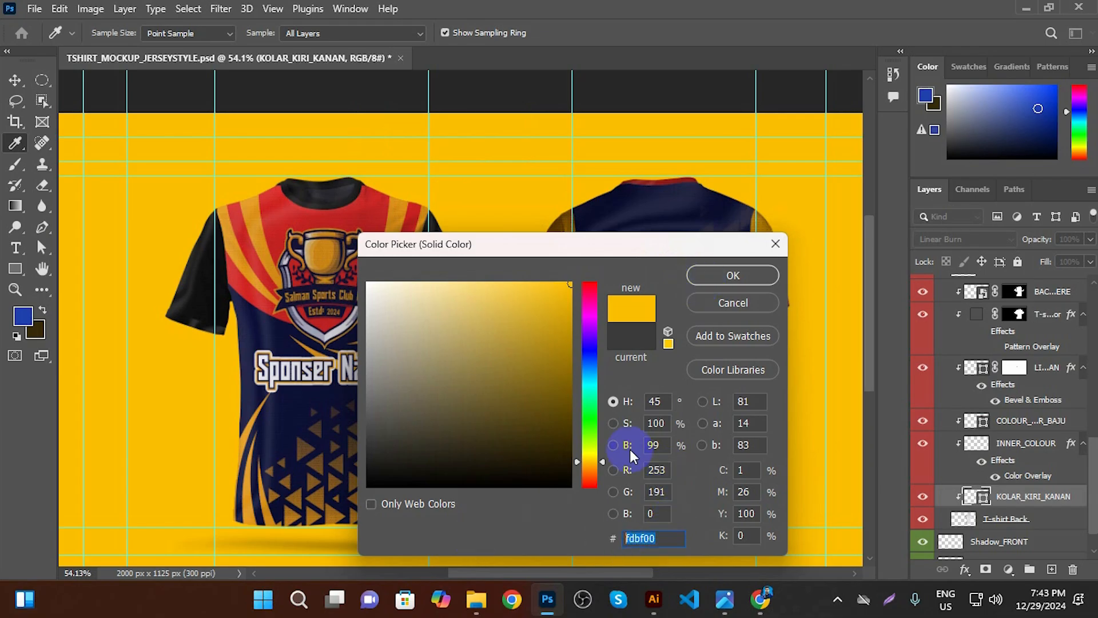
pyautogui.click(714, 274)
pyautogui.scroll(-4, 655, 340)
pyautogui.scroll(2, 664, 362)
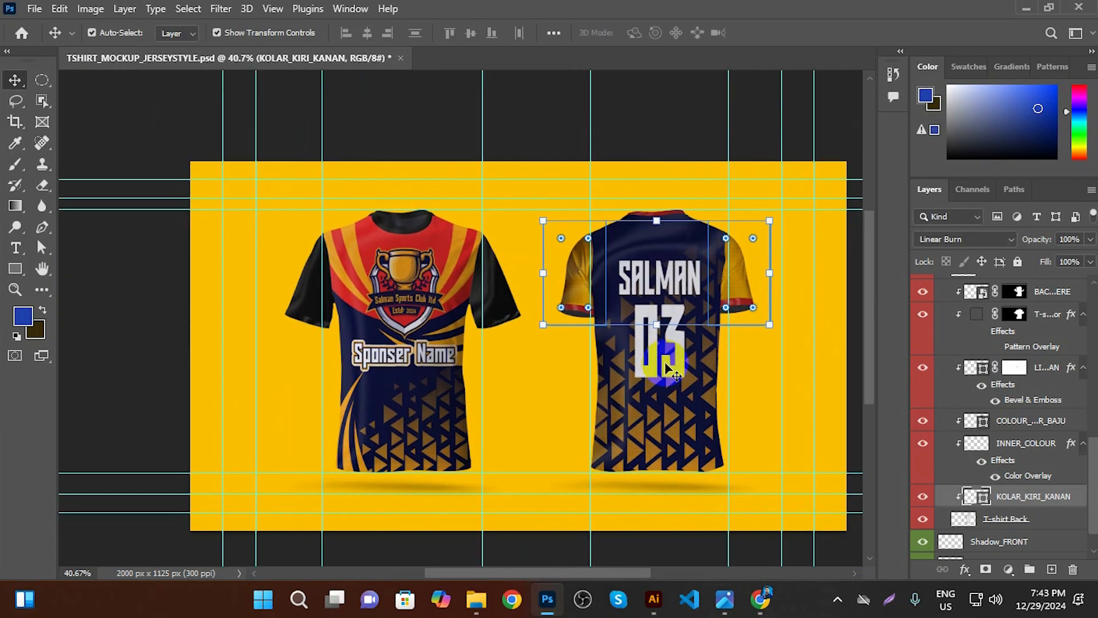
# Collapse the T-shirt Back and T-shirt Front layer groups
pyautogui.scroll(3, 1010, 432)
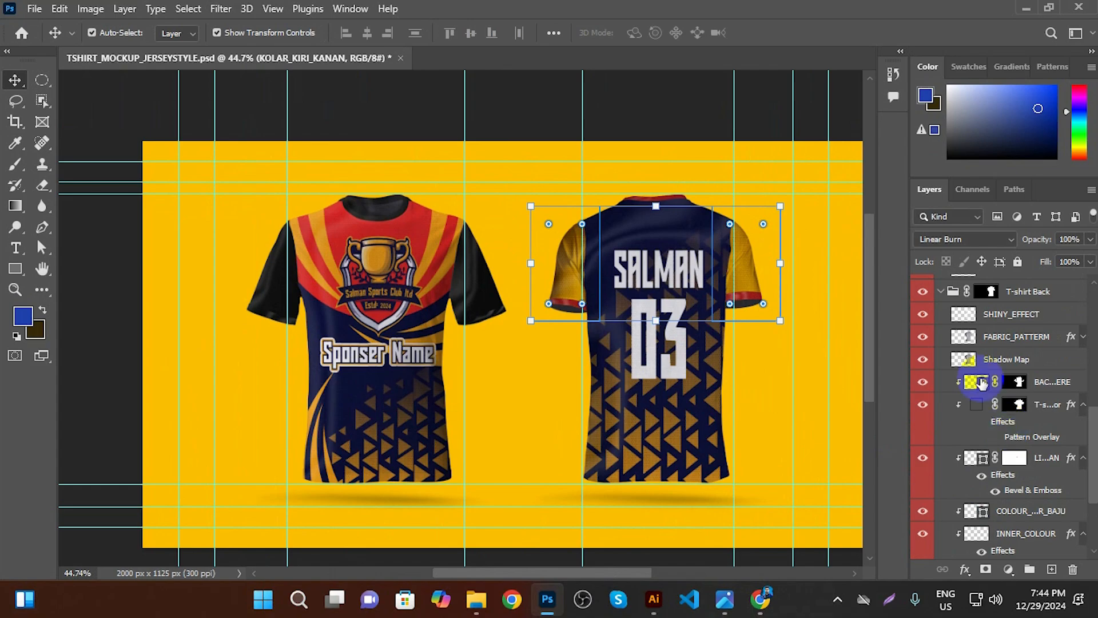
pyautogui.click(942, 293)
pyautogui.scroll(5, 963, 334)
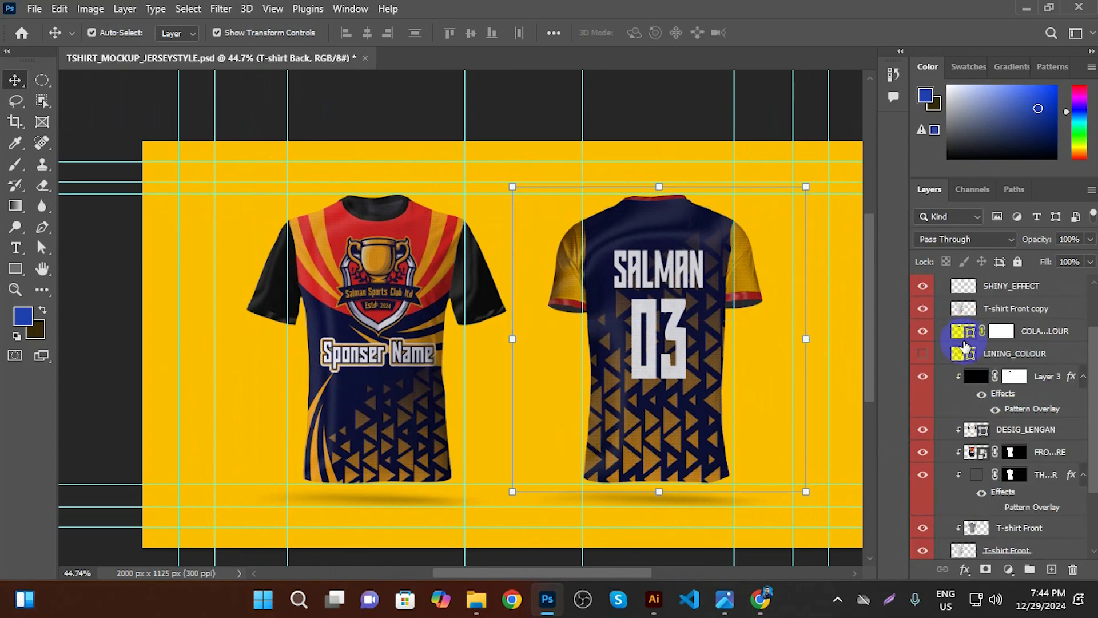
pyautogui.click(941, 333)
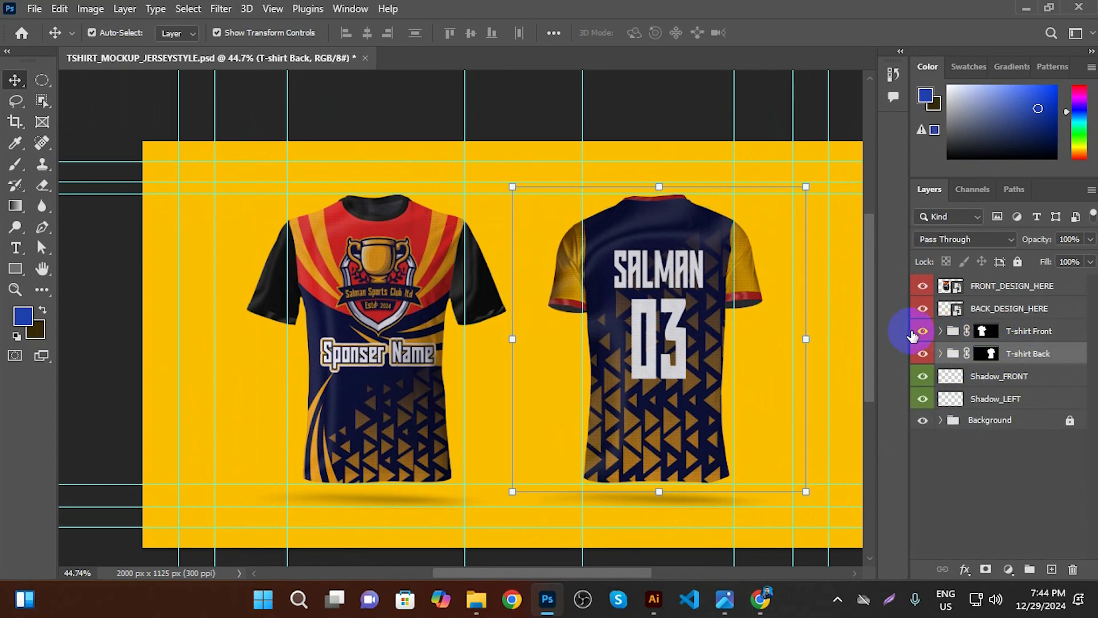
# Select the COLAR_COLOUR layer in the T-shirt Front group and set its collar fill to the copied red b32222
pyautogui.click(476, 271)
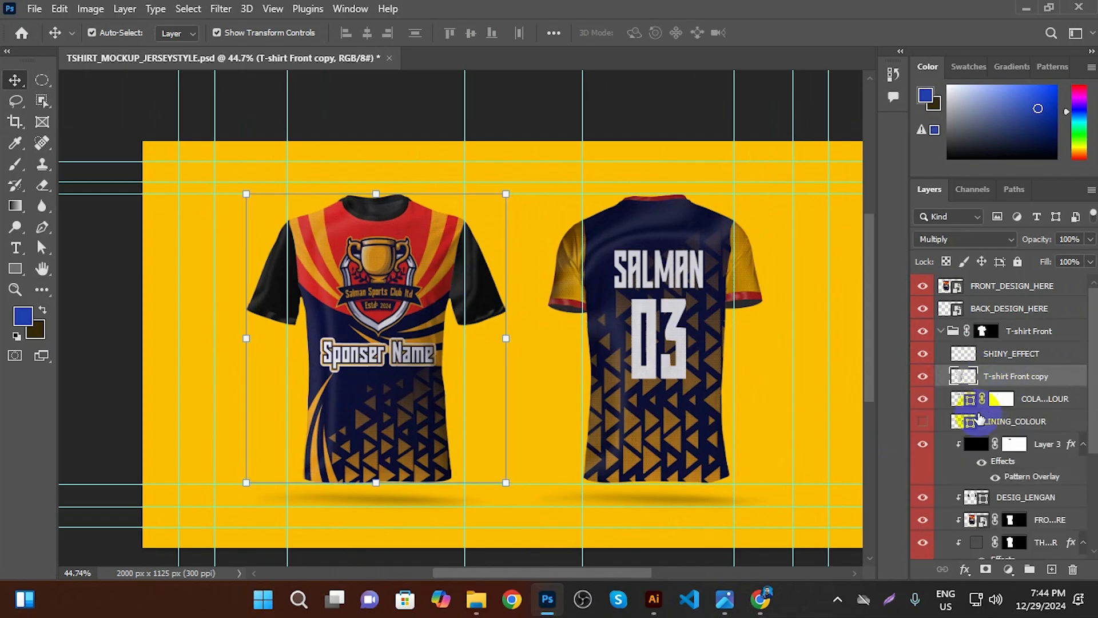
pyautogui.click(1040, 404)
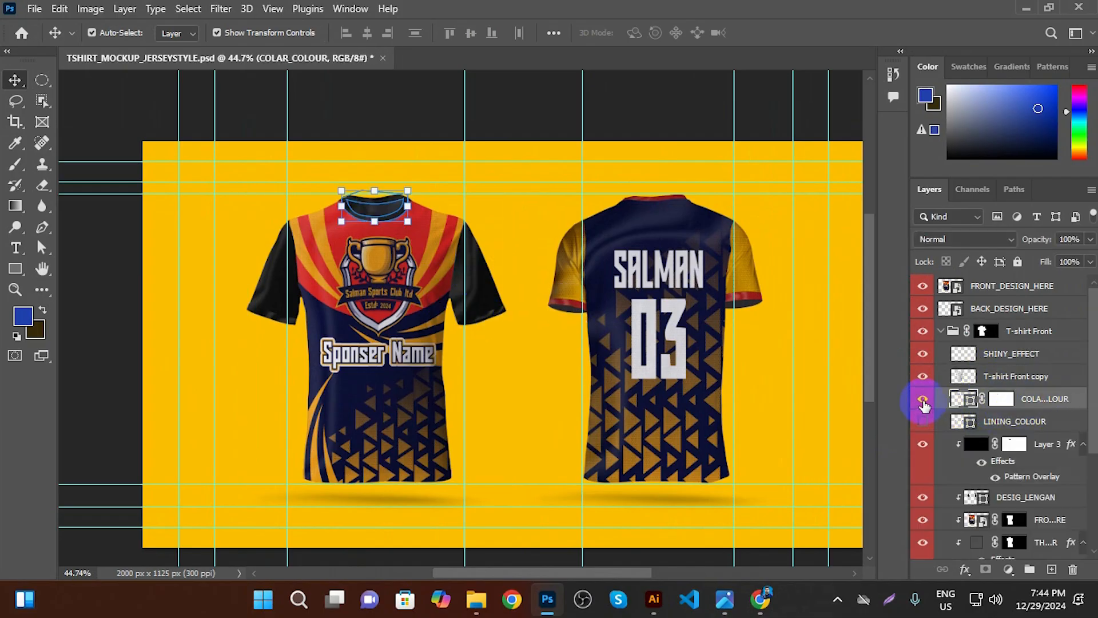
pyautogui.scroll(3, 417, 212)
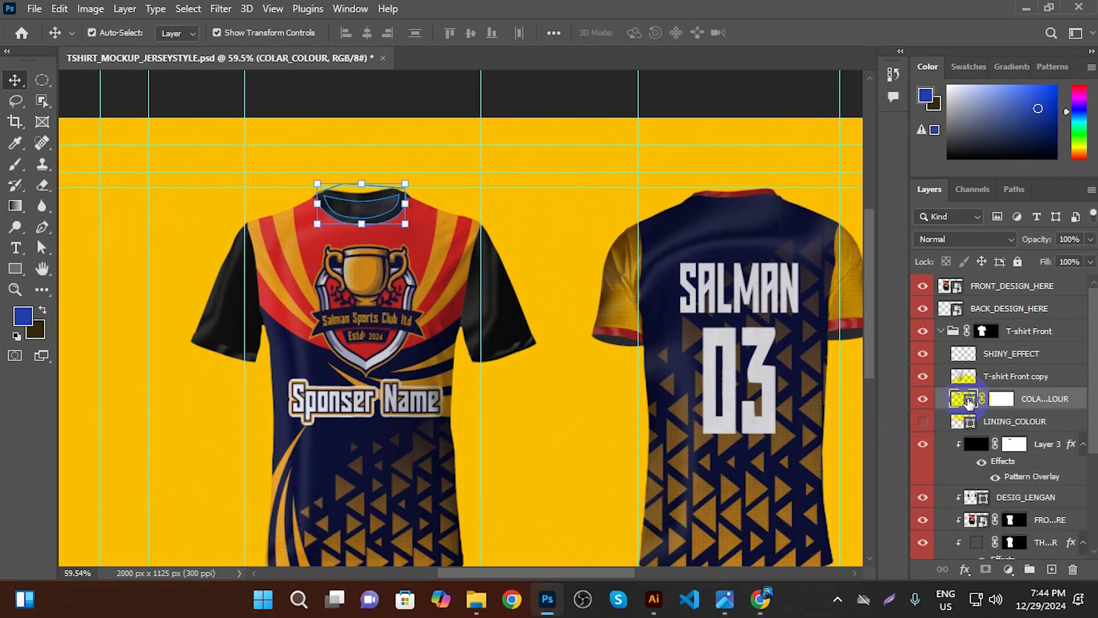
pyautogui.doubleClick(970, 403)
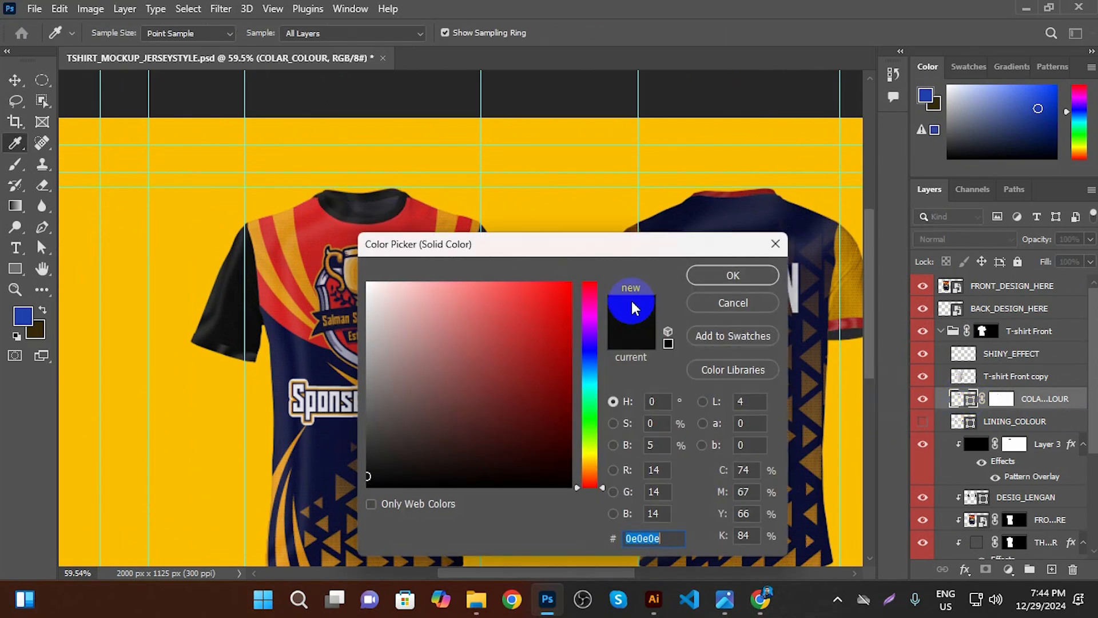
pyautogui.press('super+v')
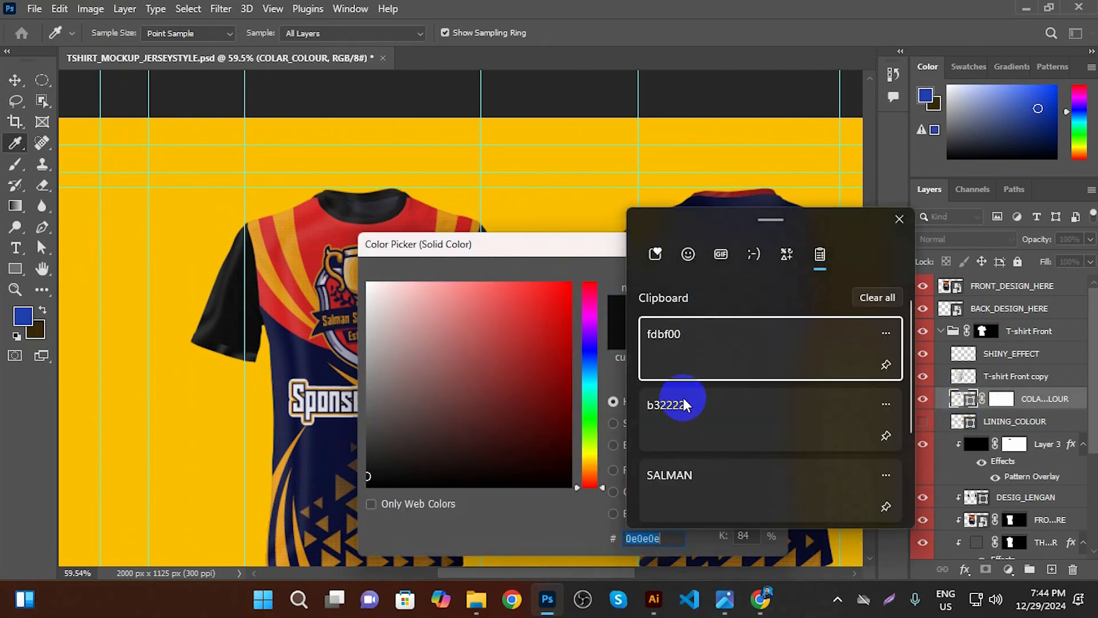
pyautogui.click(686, 408)
pyautogui.click(719, 277)
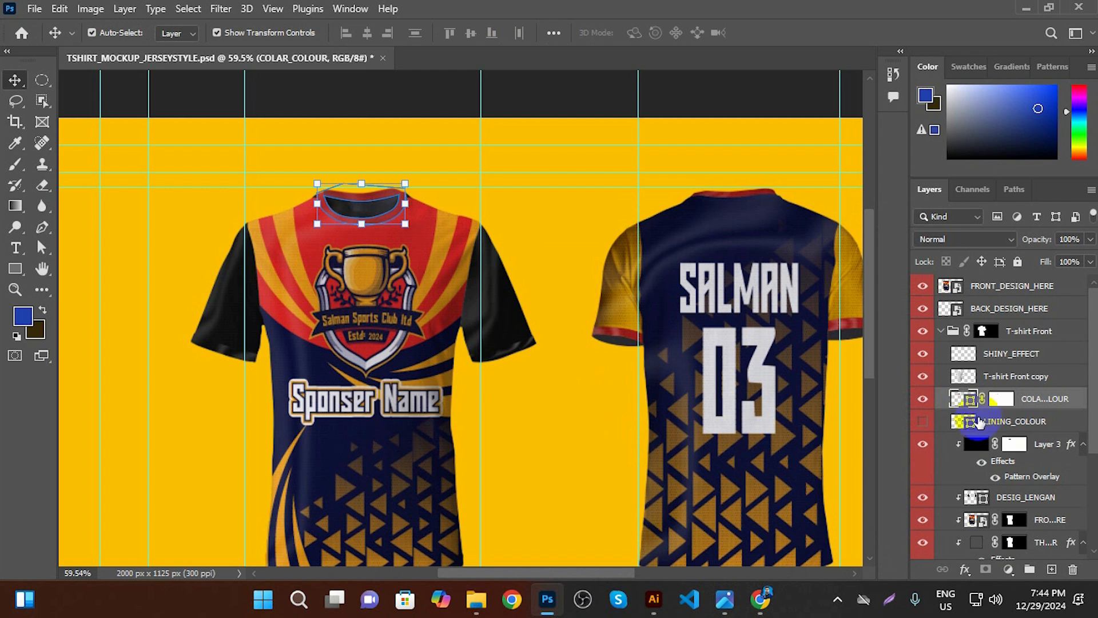
# Show the LINING_COLOUR layer in the T-shirt Front group and set its sleeve cuff fill to b32222
pyautogui.click(923, 421)
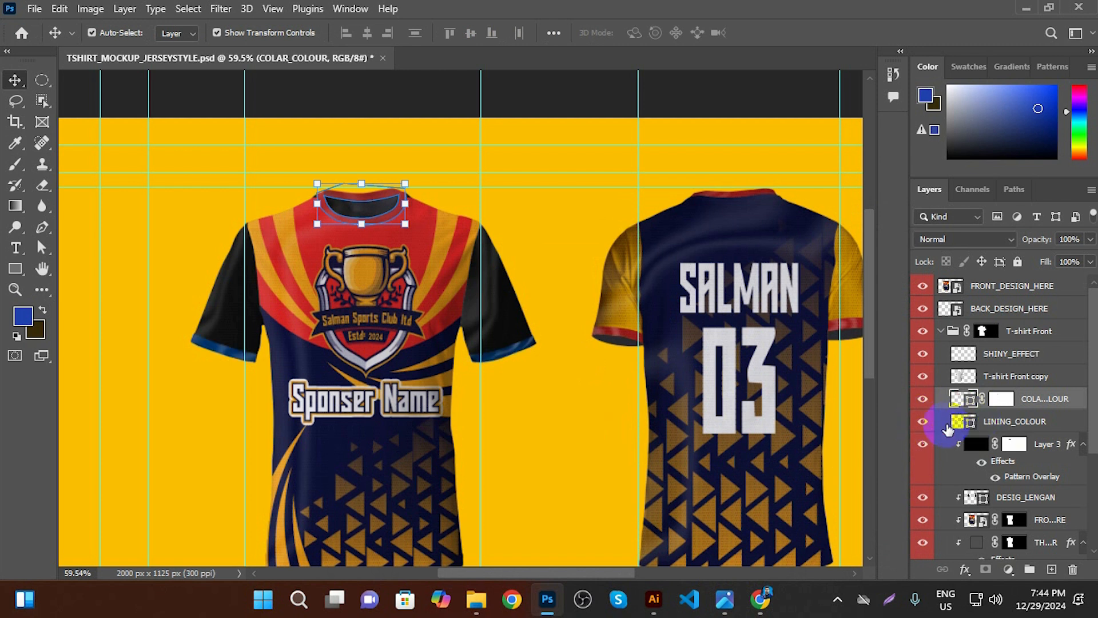
pyautogui.doubleClick(964, 424)
pyautogui.press('super+v')
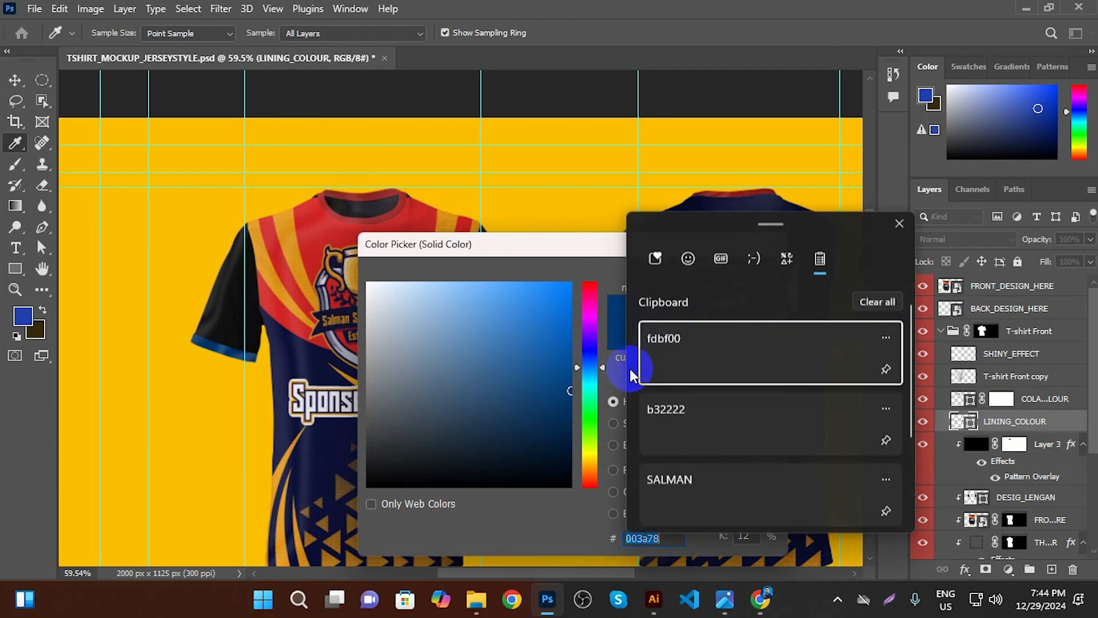
pyautogui.click(686, 415)
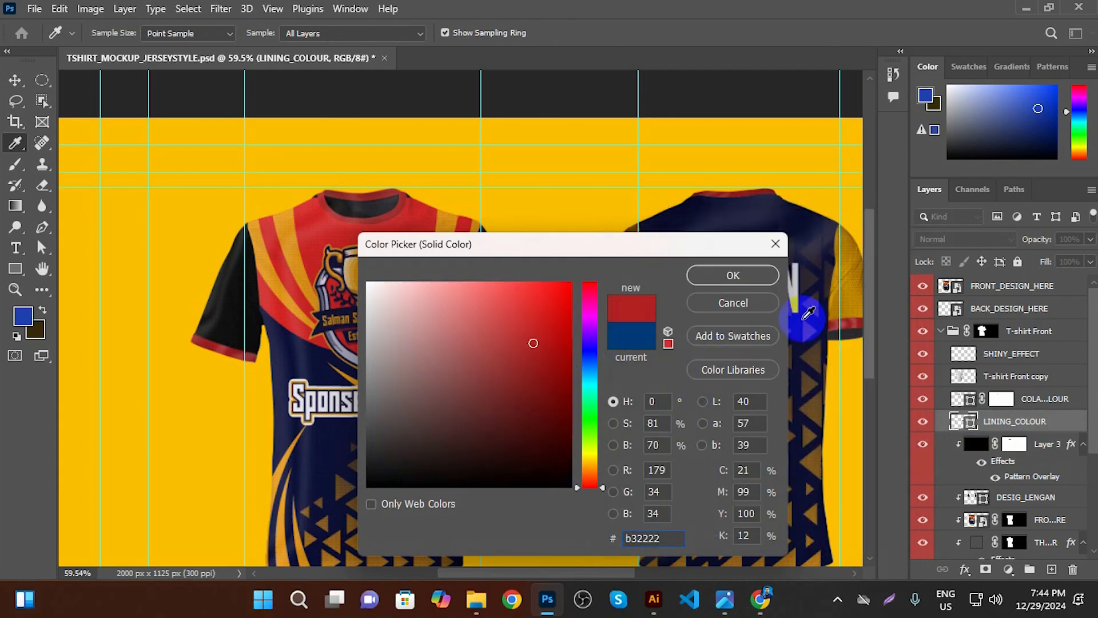
pyautogui.click(727, 279)
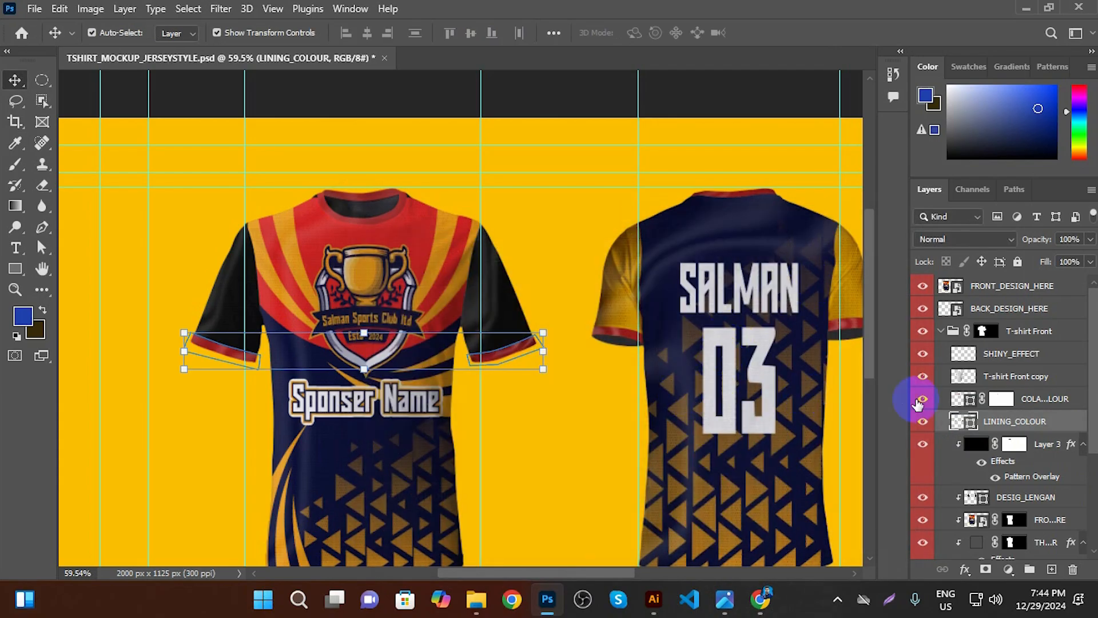
# Look through the T-shirt Front layers for the one coloring the sleeves, toggling DESIG_LENGAN's visibility to check it
pyautogui.scroll(-5, 1024, 477)
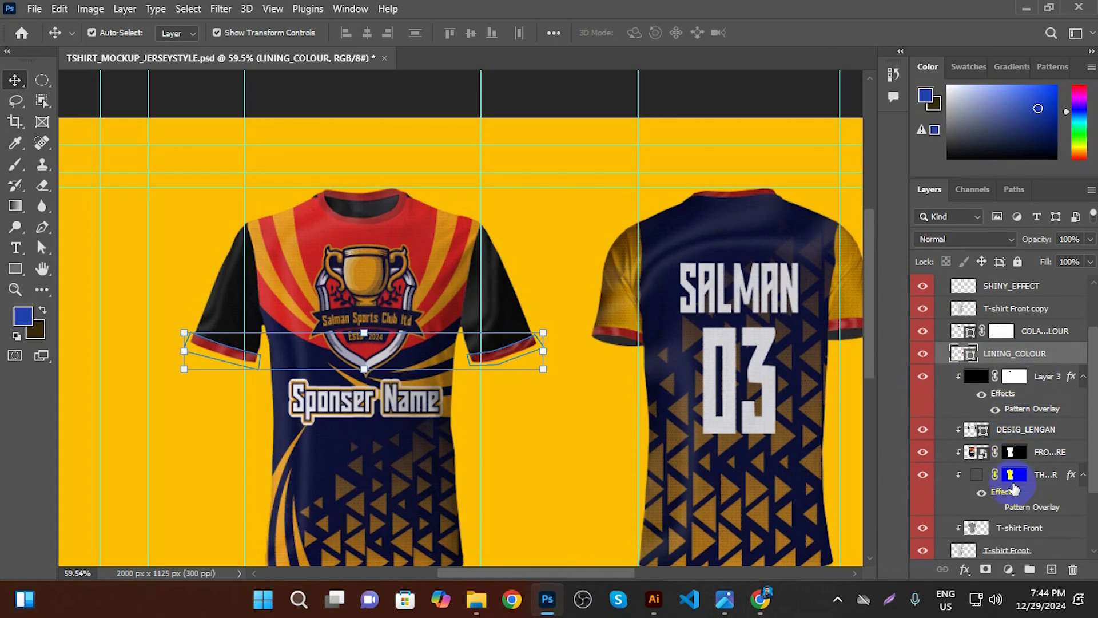
pyautogui.click(1007, 484)
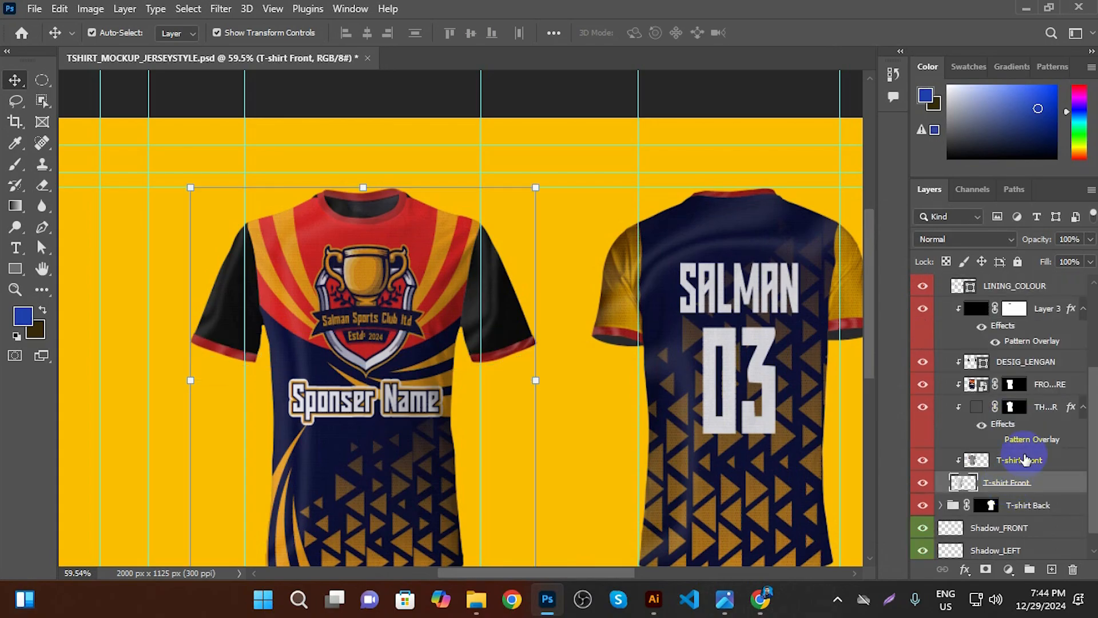
pyautogui.scroll(2, 532, 363)
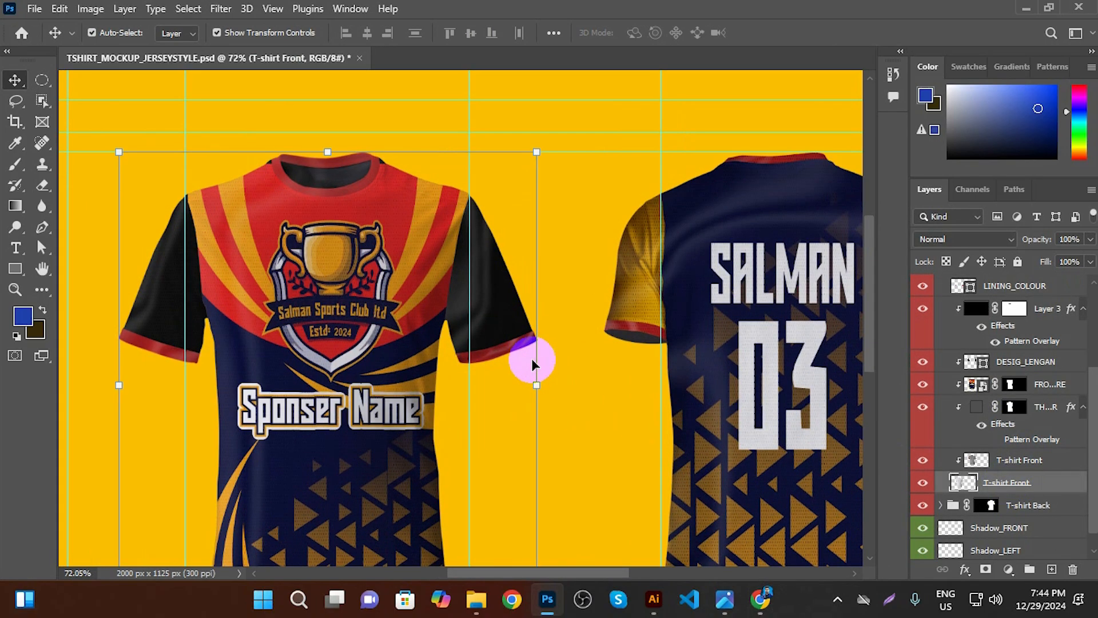
pyautogui.click(501, 291)
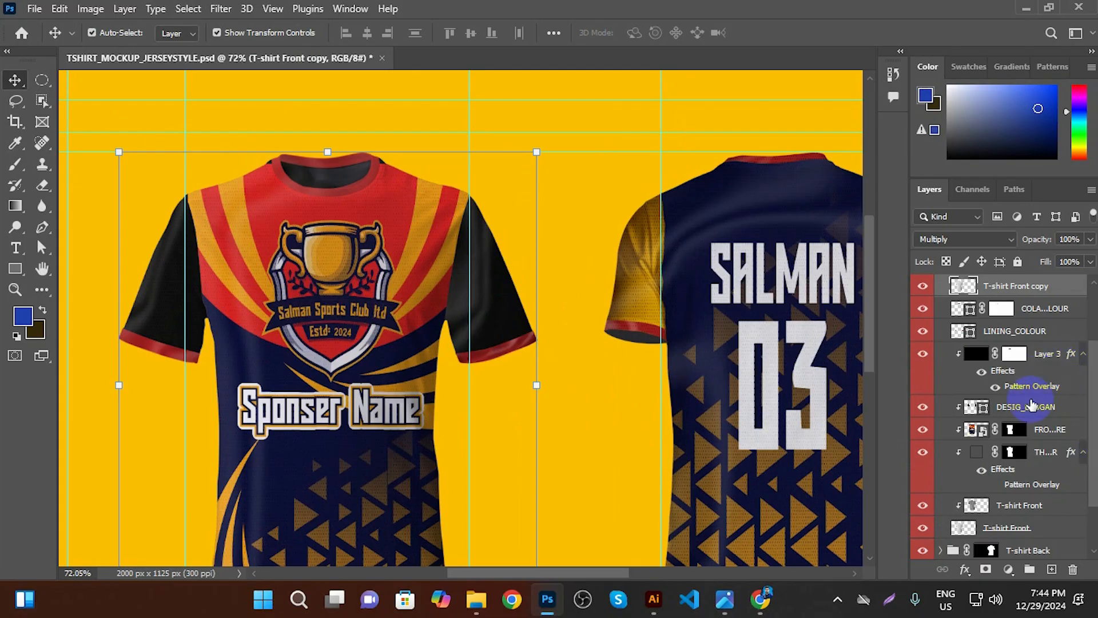
pyautogui.scroll(-3, 1031, 405)
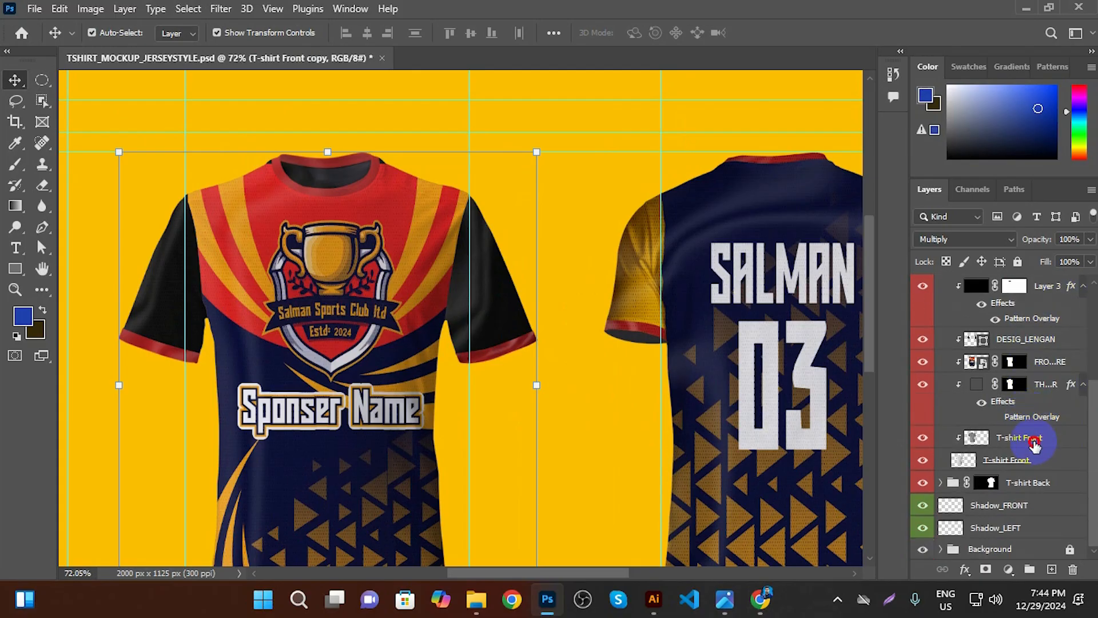
pyautogui.click(1035, 443)
pyautogui.scroll(2, 1029, 504)
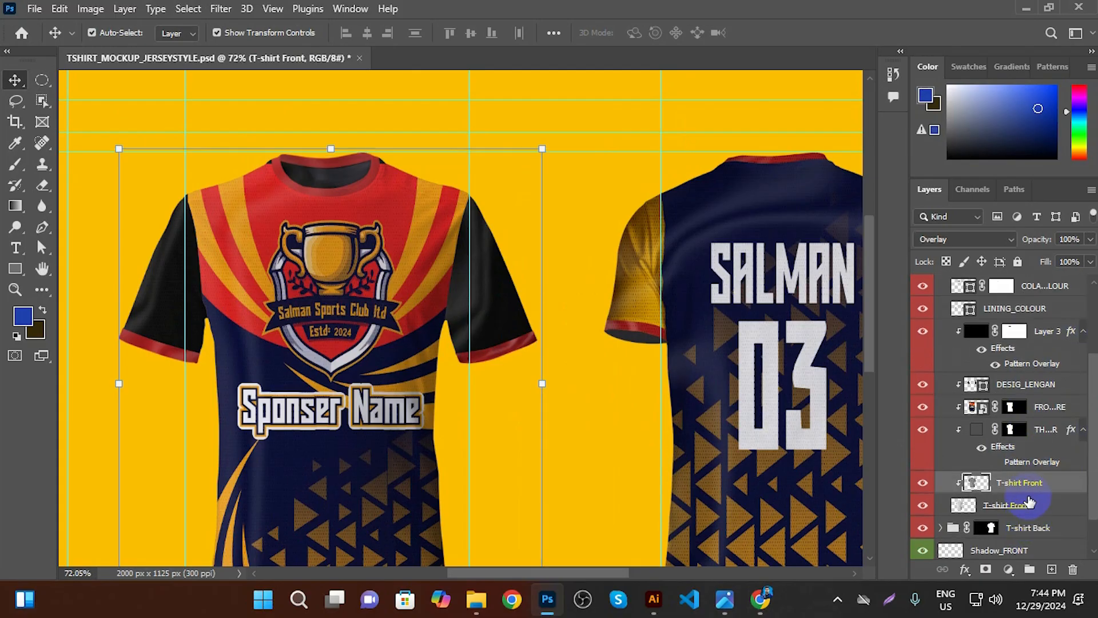
pyautogui.click(1045, 393)
pyautogui.click(1052, 410)
pyautogui.click(1030, 388)
pyautogui.click(919, 384)
pyautogui.click(919, 384)
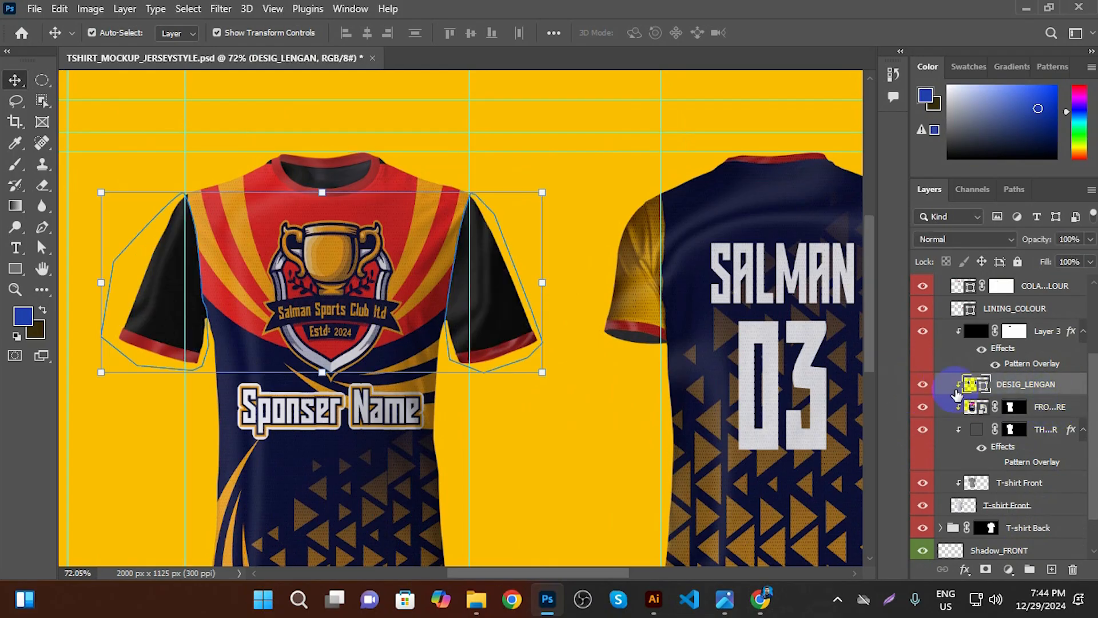
# Set the front shirt's sleeve fill on DESIG_LENGAN to the copied yellow fdbf00 and inspect the recolored sleeves
pyautogui.doubleClick(979, 387)
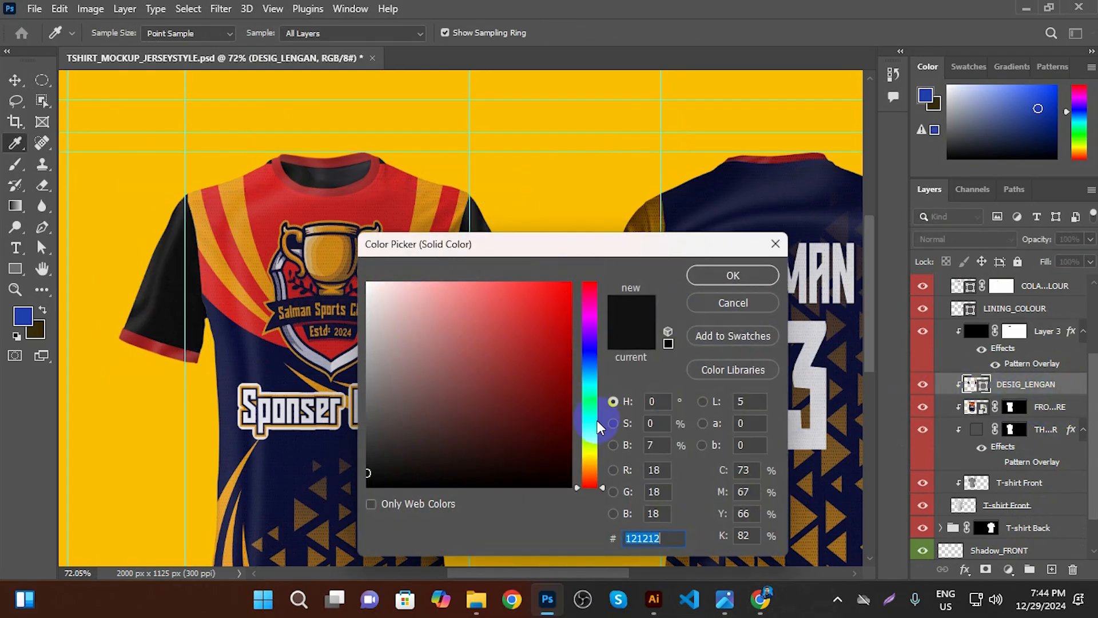
pyautogui.press('super+v')
pyautogui.click(692, 342)
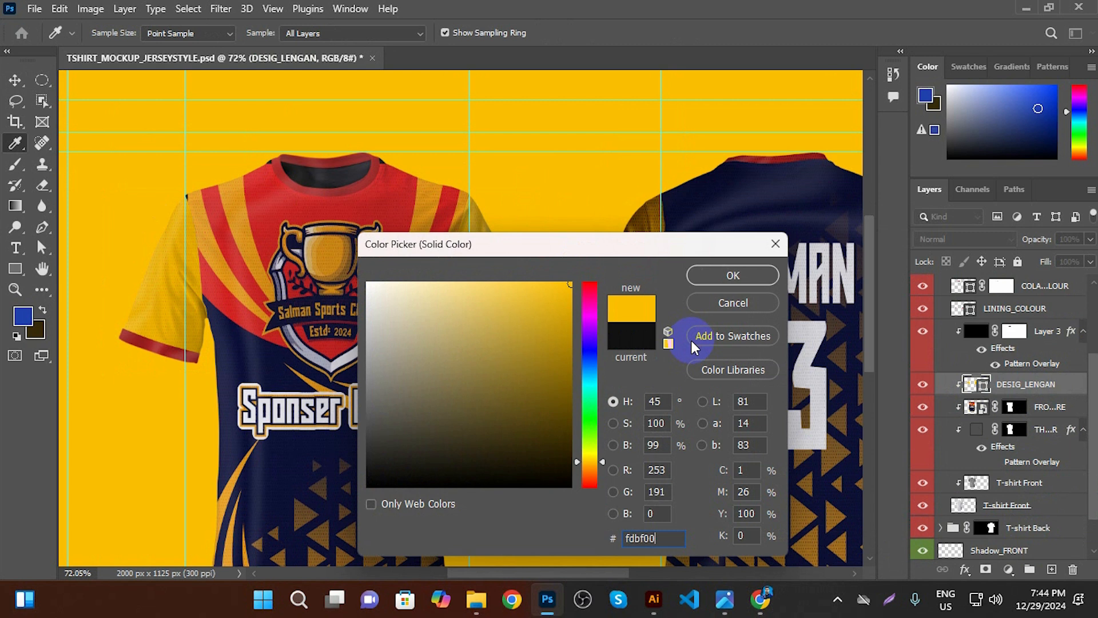
pyautogui.click(738, 285)
pyautogui.press('v')
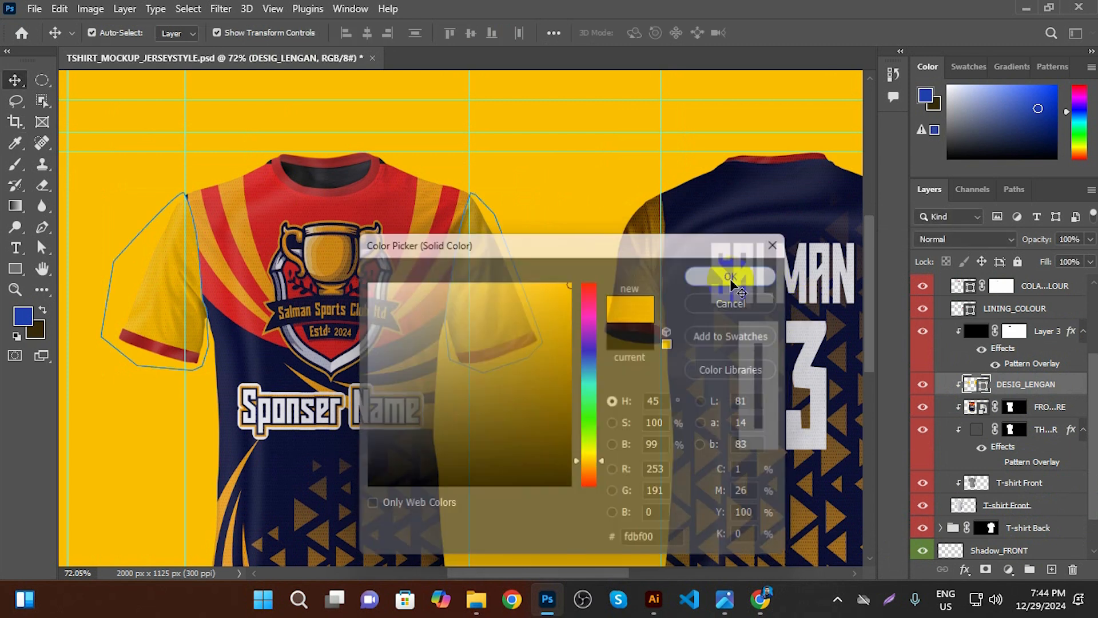
pyautogui.scroll(1, 174, 191)
pyautogui.scroll(2, 174, 192)
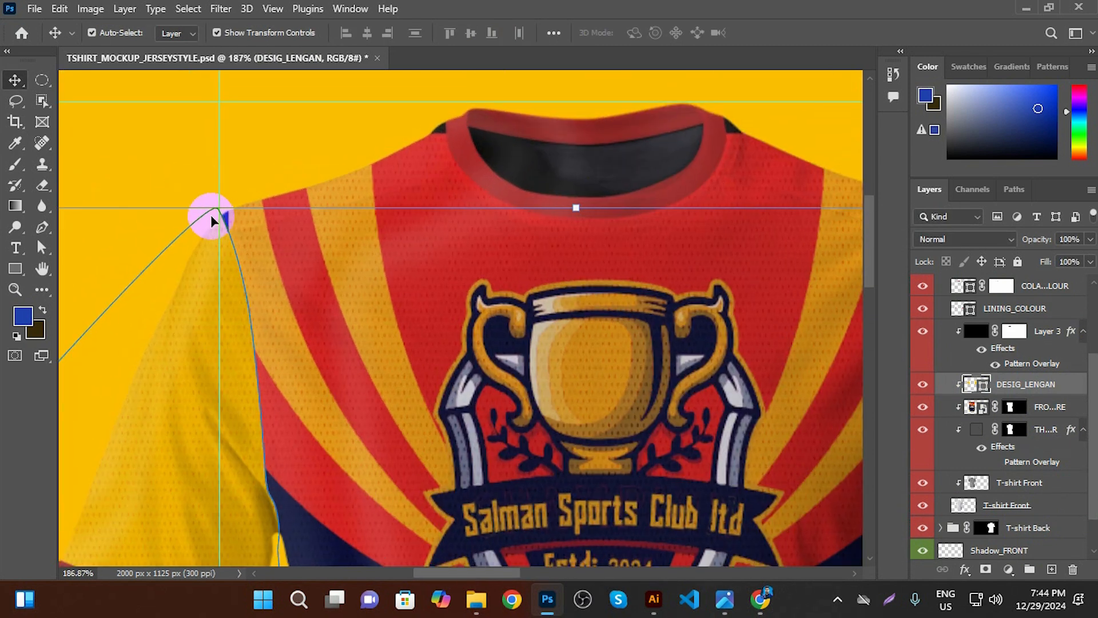
pyautogui.scroll(-4, 227, 223)
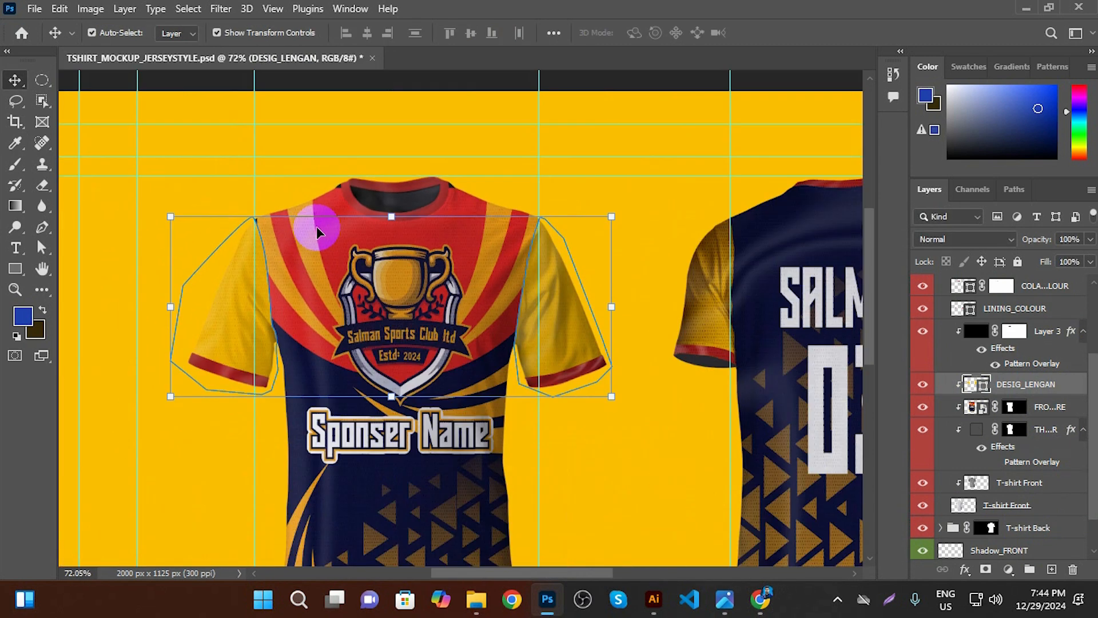
pyautogui.scroll(3, 458, 189)
pyautogui.scroll(-4, 461, 200)
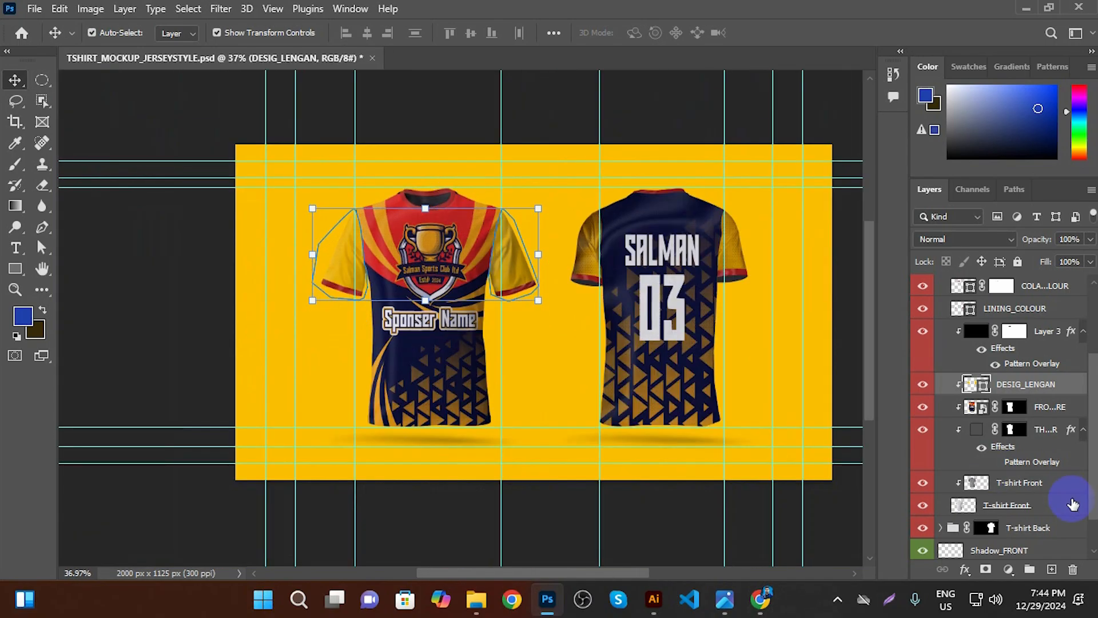
# Expand the Background layer group at the end of the layer stack to reach its color layers
pyautogui.click(1055, 440)
pyautogui.scroll(-2, 1022, 520)
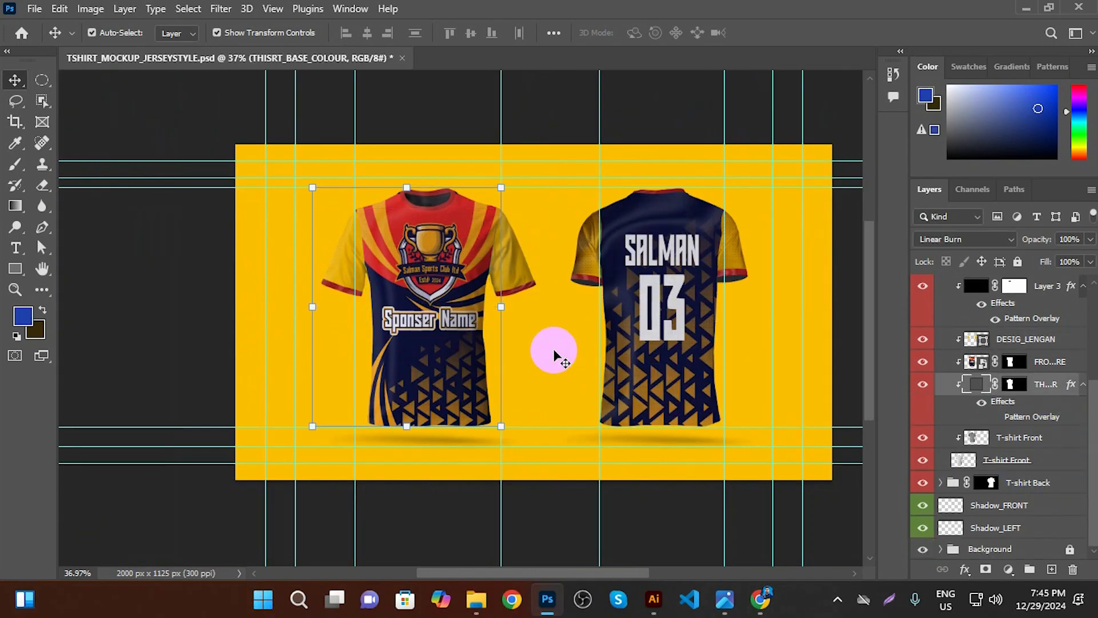
pyautogui.click(536, 351)
pyautogui.click(938, 551)
pyautogui.moveTo(991, 483); pyautogui.dragTo(1000, 485)
pyautogui.click(939, 549)
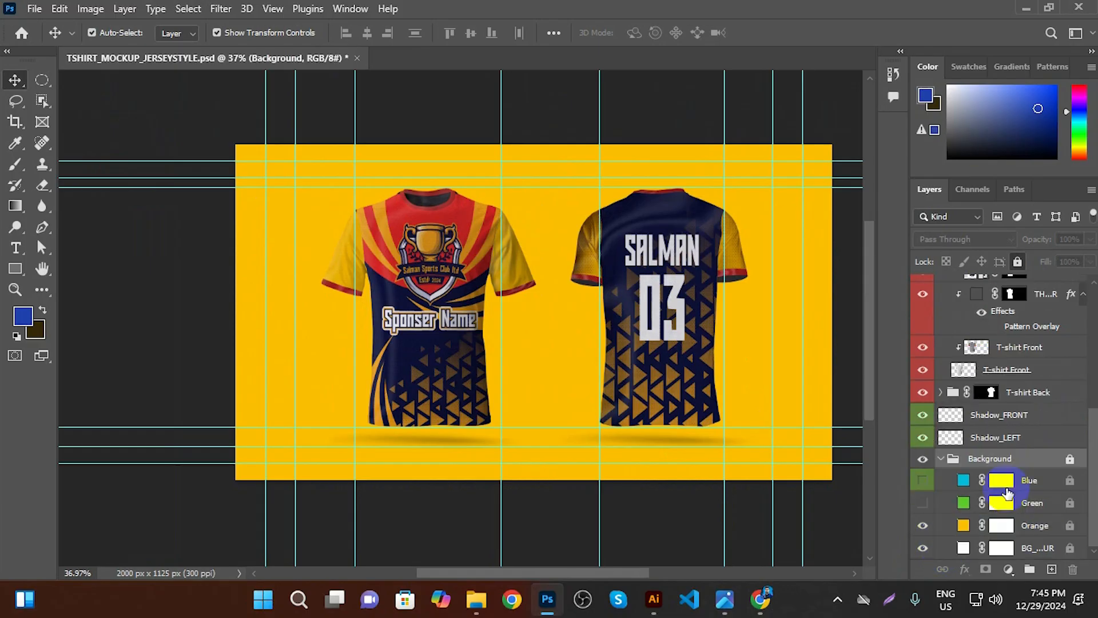
# Unlock the Background group and select its Orange color fill layer
pyautogui.doubleClick(965, 525)
pyautogui.click(549, 231)
pyautogui.click(1070, 459)
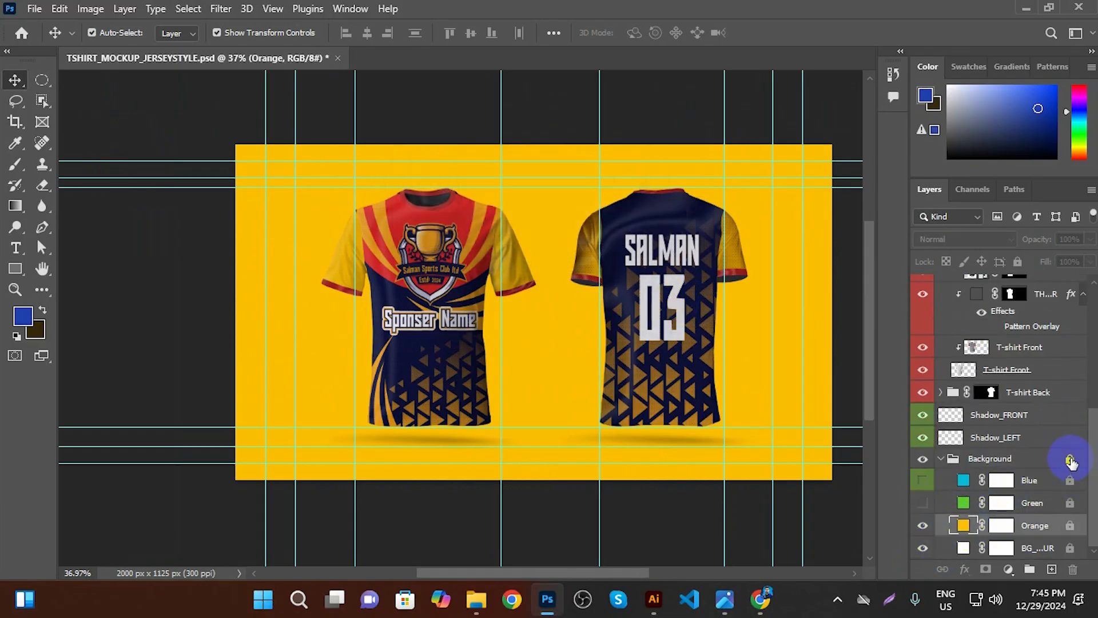
pyautogui.click(996, 530)
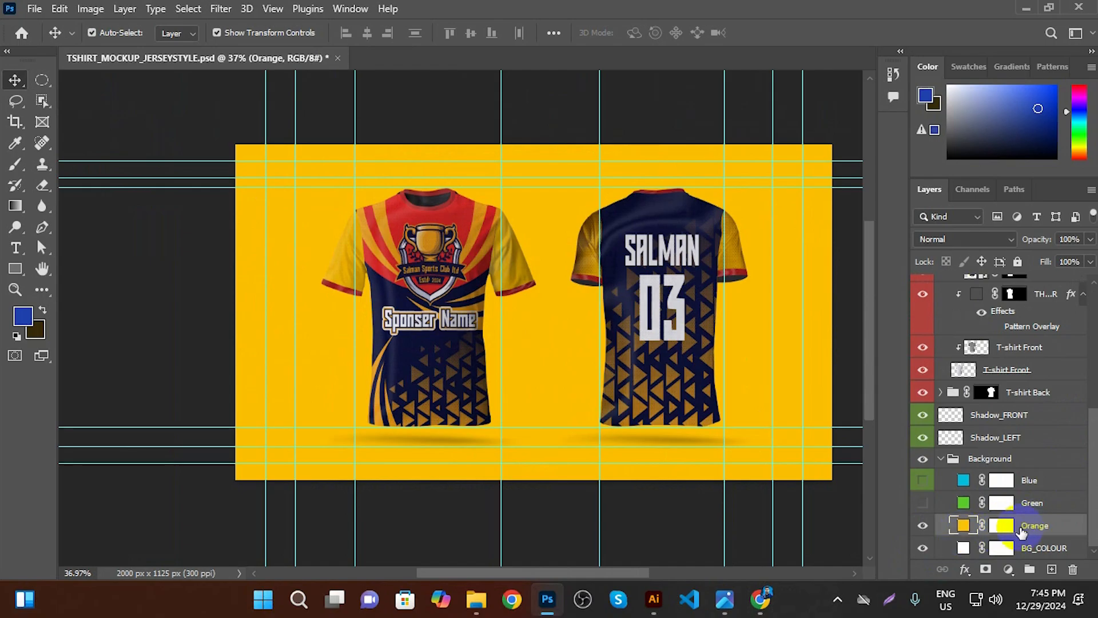
pyautogui.click(1008, 571)
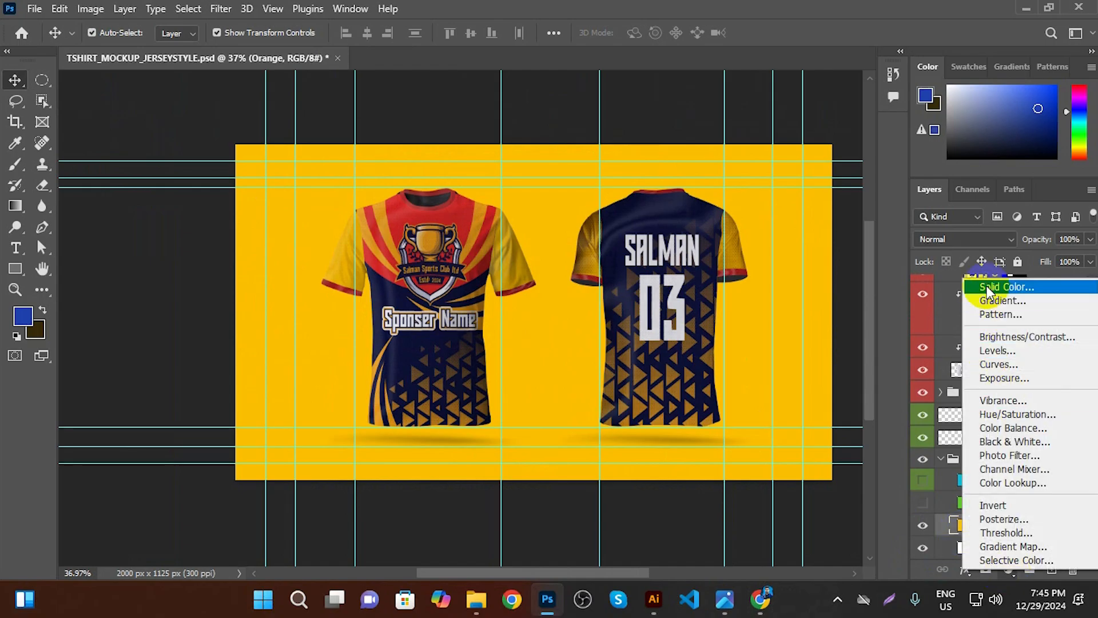
pyautogui.click(909, 212)
# Set the Orange background layer's fill to a muted grayish blue, 9295b8, sampled from the jersey's navy and lightened
pyautogui.doubleClick(965, 526)
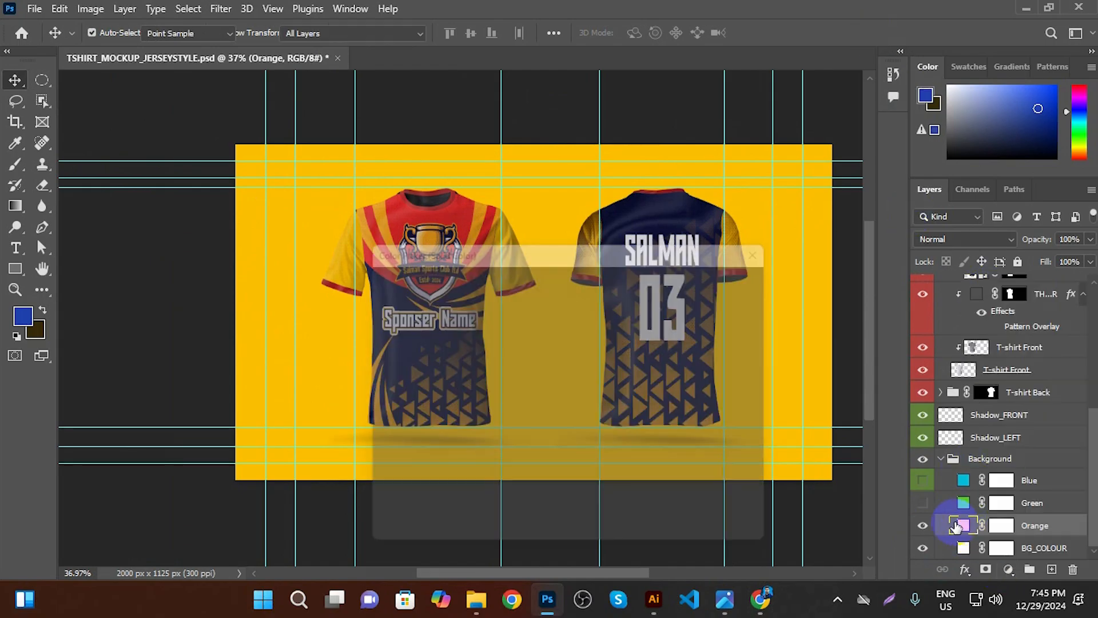
pyautogui.moveTo(575, 252); pyautogui.dragTo(952, 258)
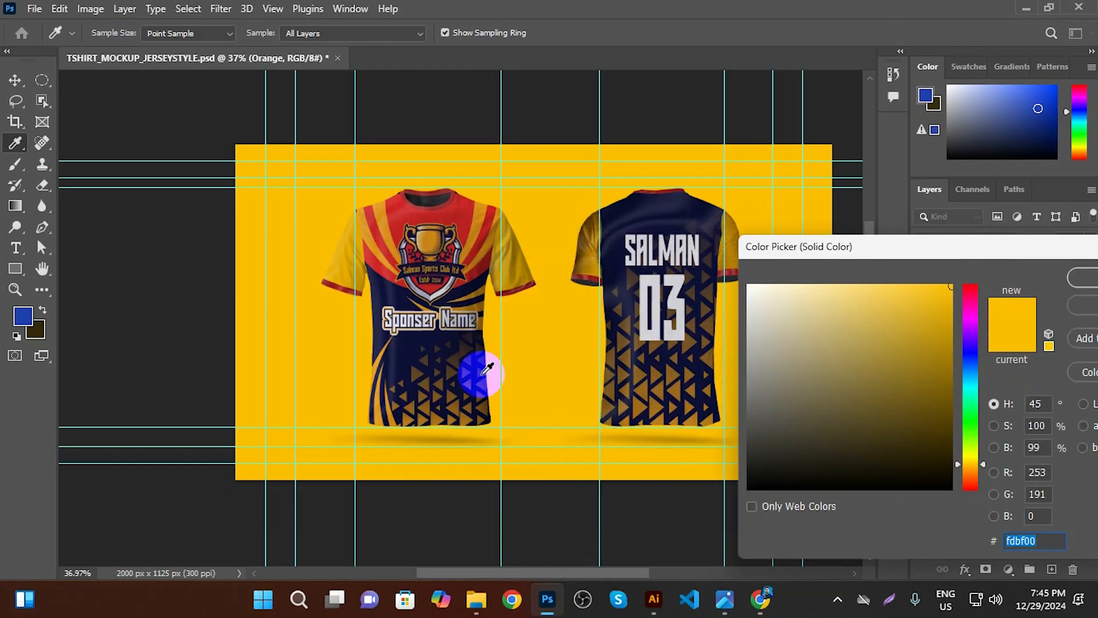
pyautogui.click(402, 351)
pyautogui.moveTo(892, 371); pyautogui.dragTo(789, 342)
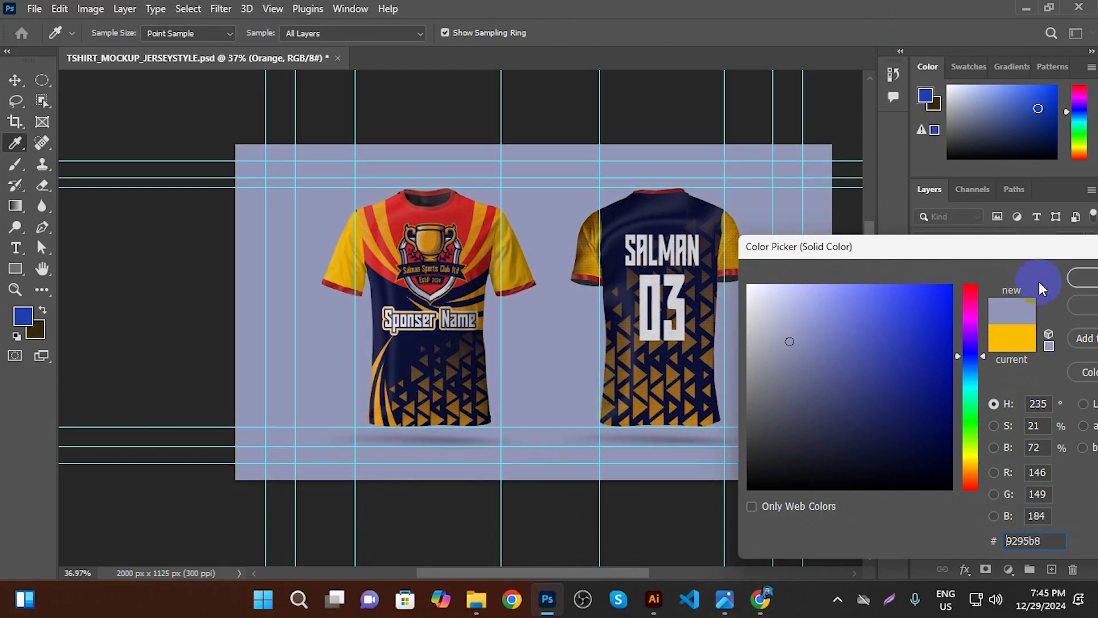
pyautogui.moveTo(938, 250); pyautogui.dragTo(741, 229)
pyautogui.click(899, 266)
pyautogui.press('v')
# Open the FRONT_DESIGN_HERE smart object and try to enlarge its artwork past the canvas edges to about 8.19% width and 9.48% height
pyautogui.scroll(4, 503, 286)
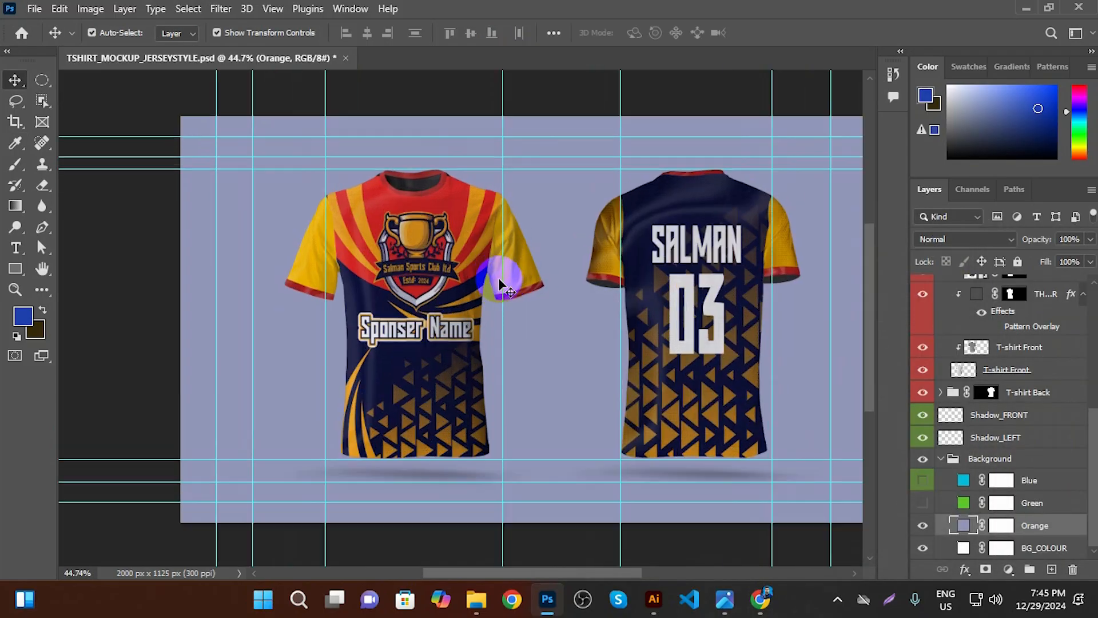
pyautogui.click(434, 189)
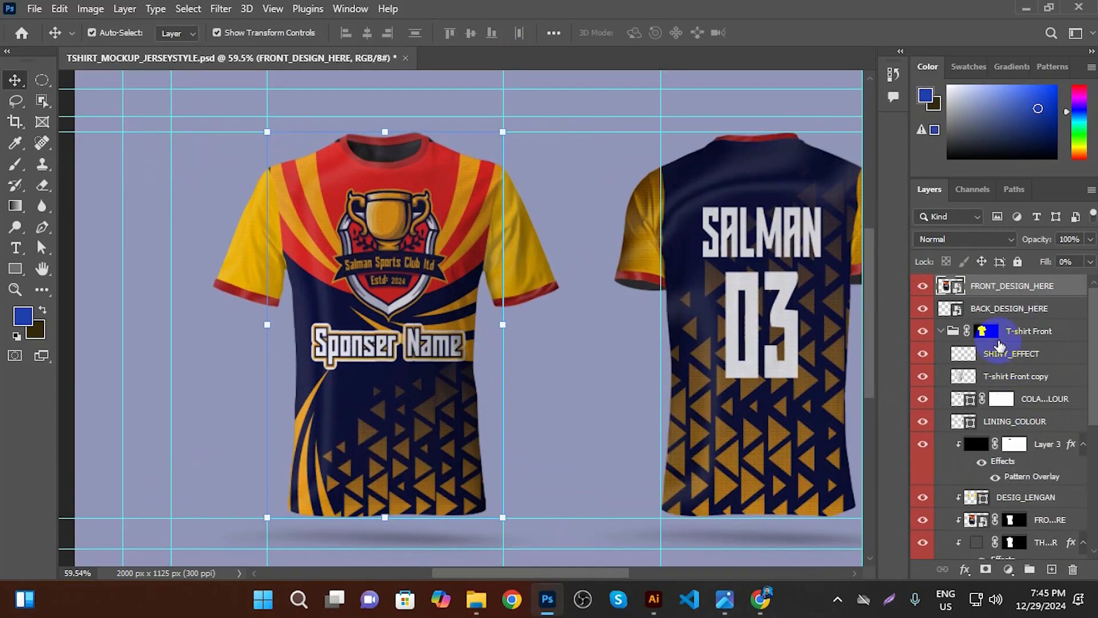
pyautogui.doubleClick(954, 289)
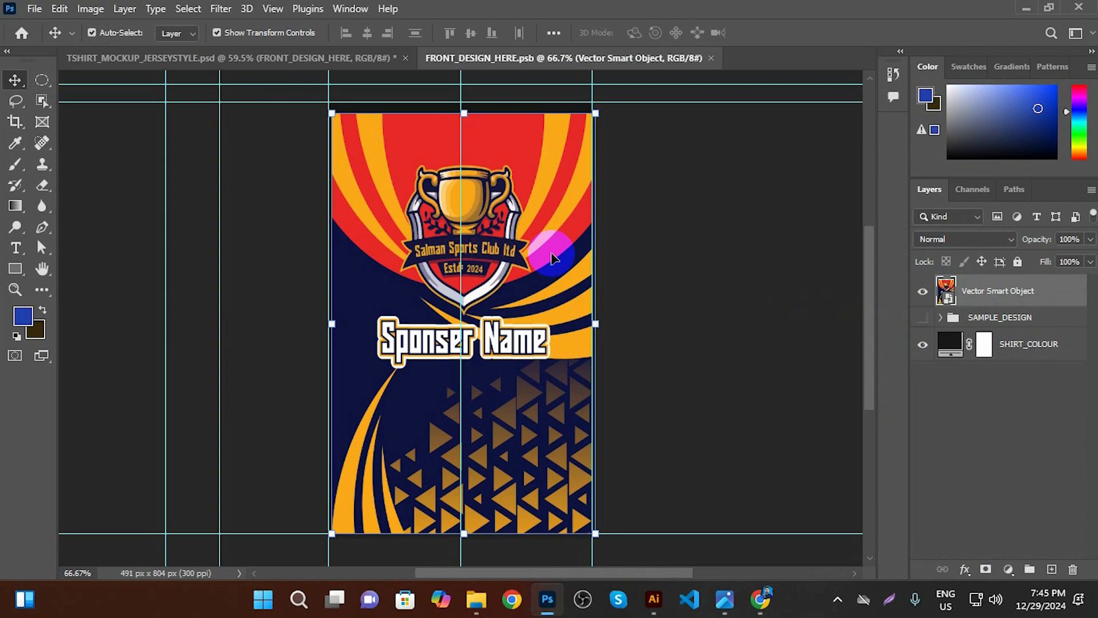
pyautogui.scroll(4, 339, 123)
pyautogui.scroll(8, 333, 114)
pyautogui.moveTo(339, 126); pyautogui.dragTo(355, 278)
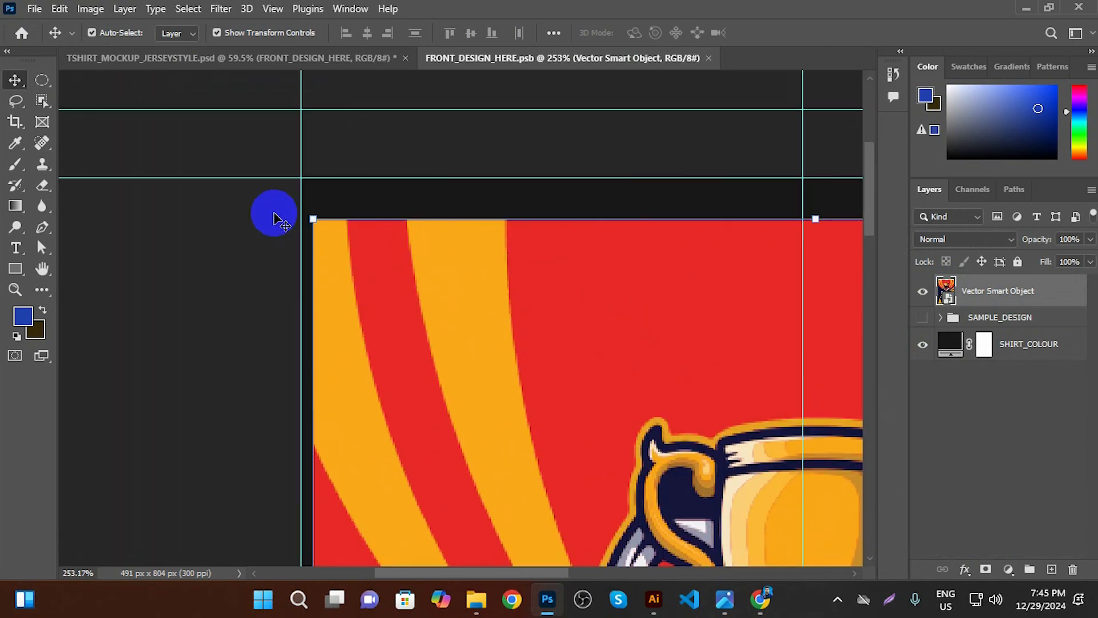
pyautogui.scroll(4, 315, 183)
pyautogui.moveTo(284, 195); pyautogui.dragTo(267, 136)
pyautogui.scroll(-12, 269, 160)
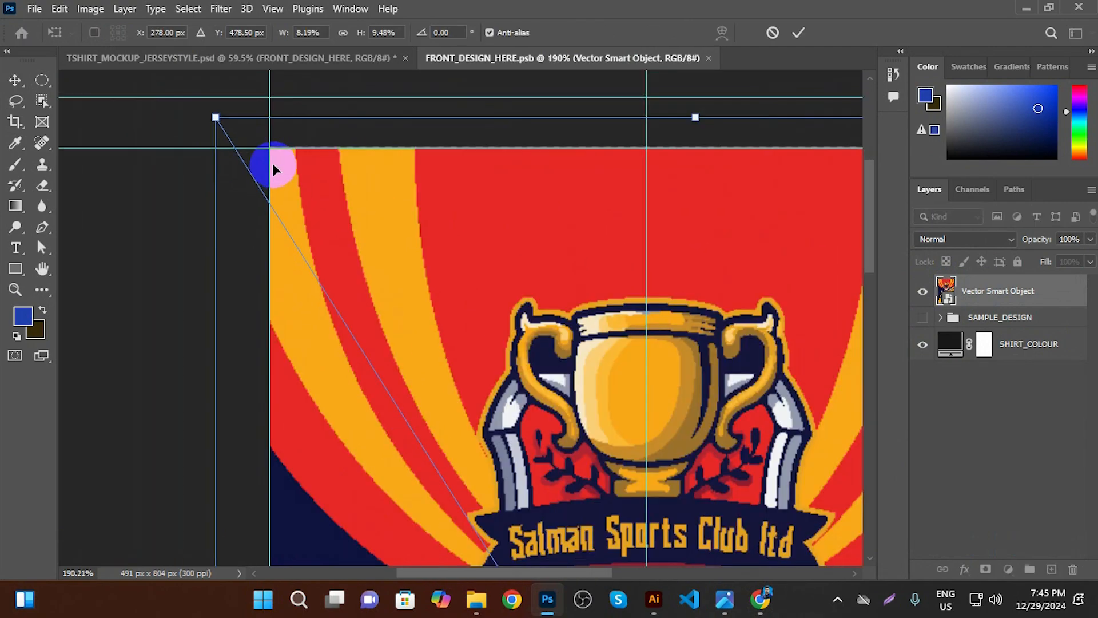
# Try to stretch the front artwork's lower edge further down to about 9.73% height, and cancel the transform
pyautogui.scroll(2, 466, 368)
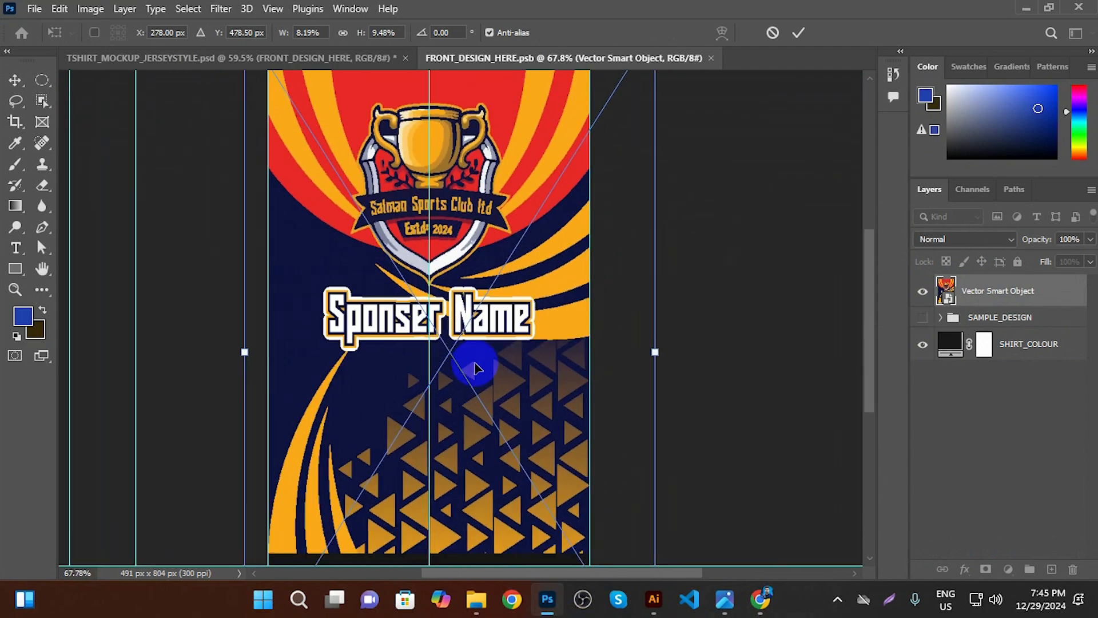
pyautogui.scroll(-1, 458, 393)
pyautogui.scroll(4, 447, 445)
pyautogui.moveTo(441, 529); pyautogui.dragTo(441, 535)
pyautogui.scroll(-3, 469, 435)
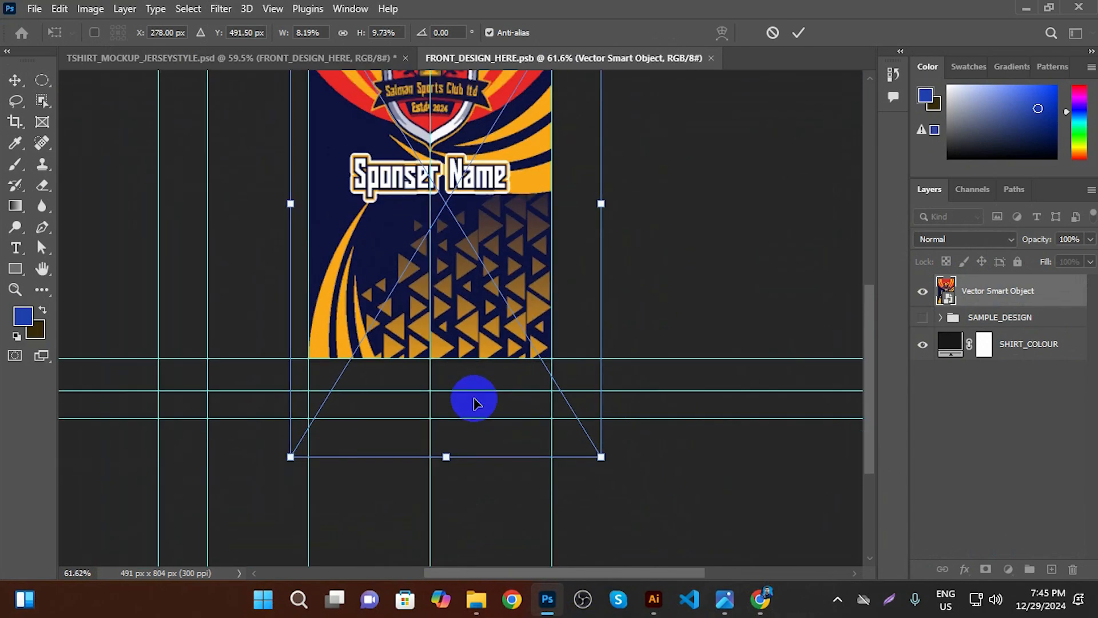
pyautogui.scroll(4, 615, 205)
pyautogui.scroll(-2, 626, 217)
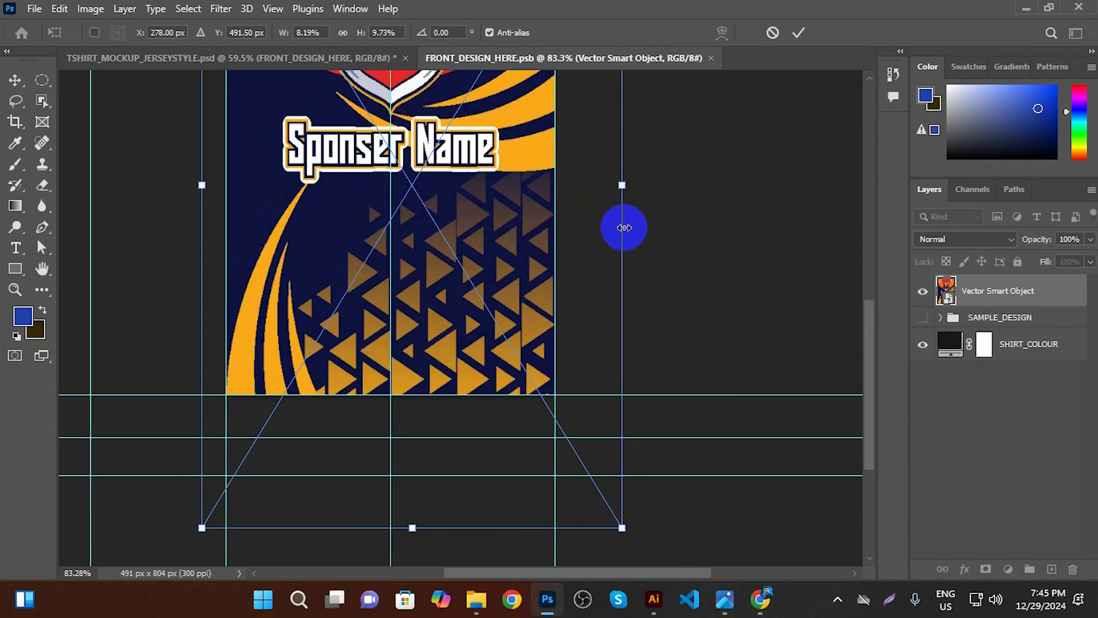
pyautogui.press('Escape')
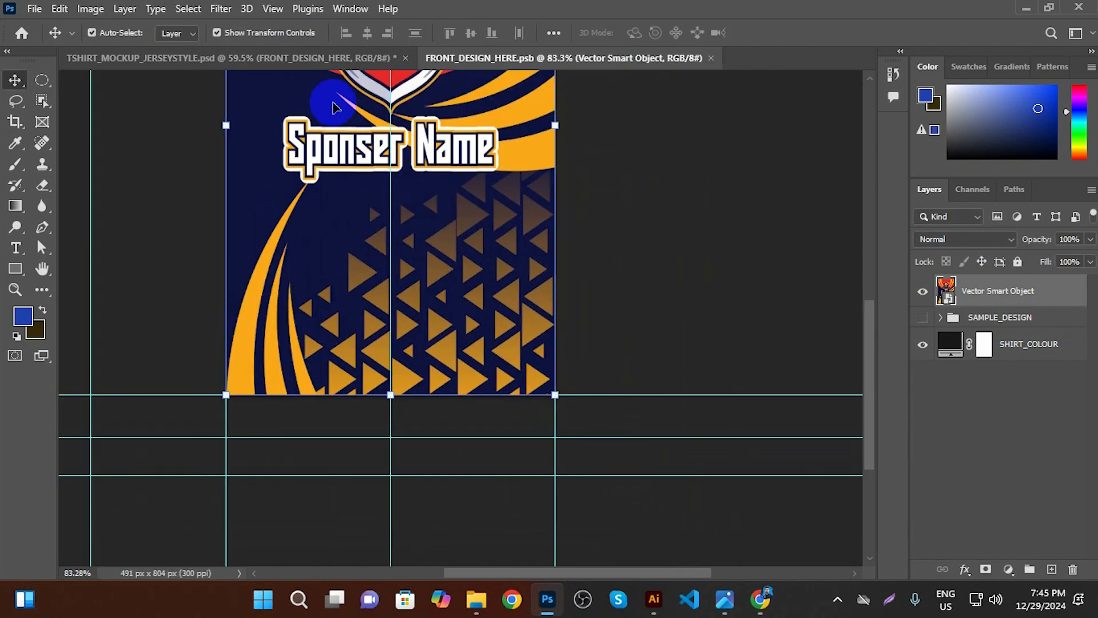
# Check the front shirt in the mockup document and close the FRONT_DESIGN_HERE smart object document
pyautogui.click(321, 59)
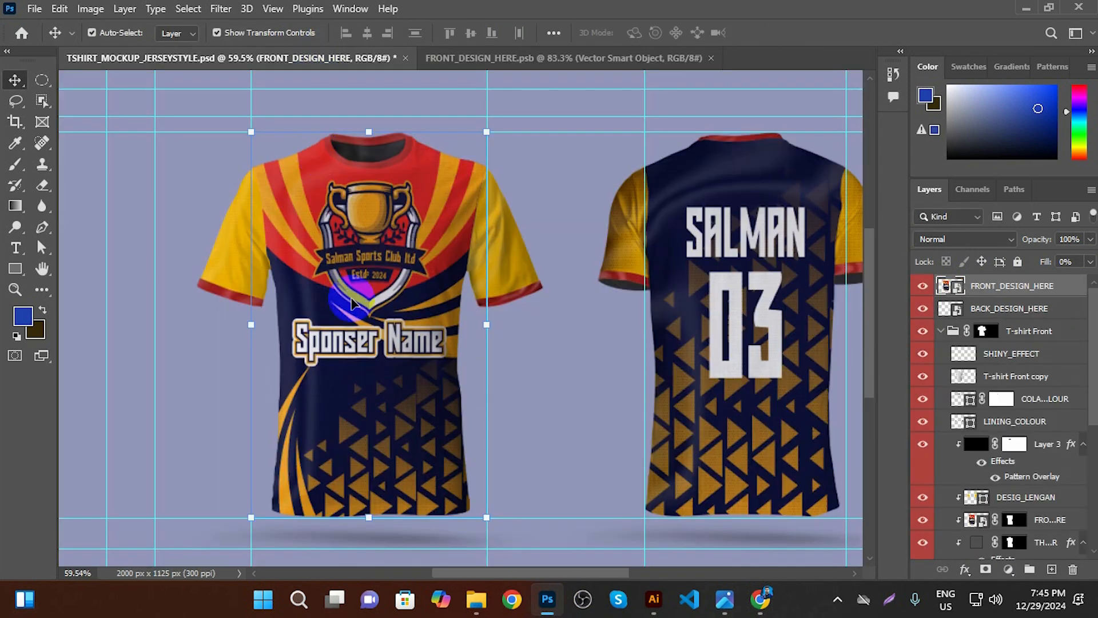
pyautogui.scroll(1, 464, 163)
pyautogui.scroll(-3, 464, 163)
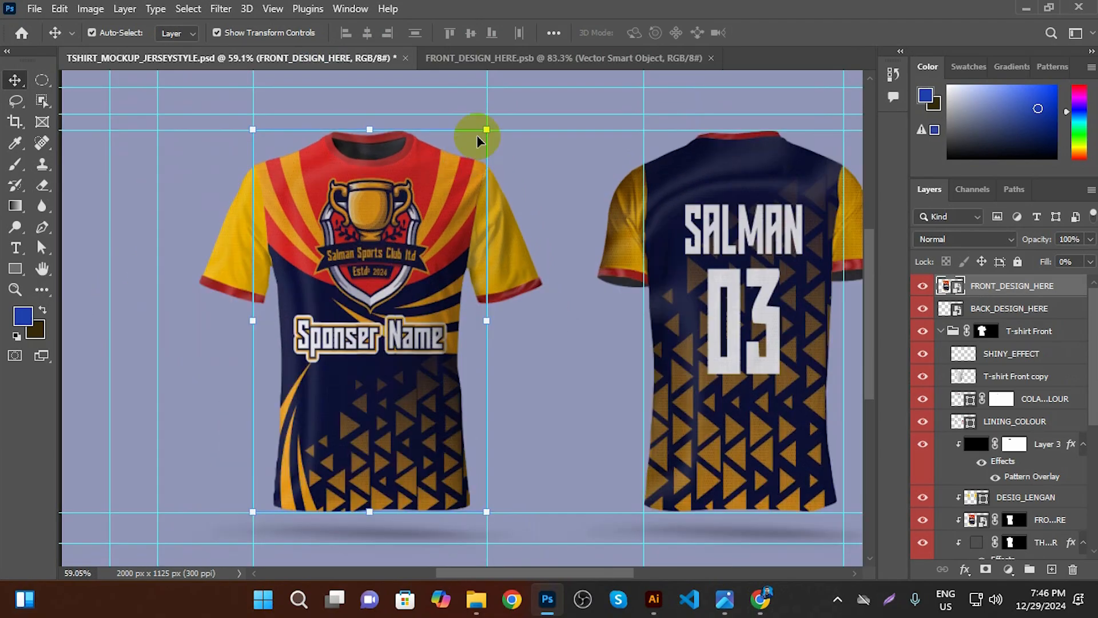
pyautogui.click(692, 60)
pyautogui.click(711, 58)
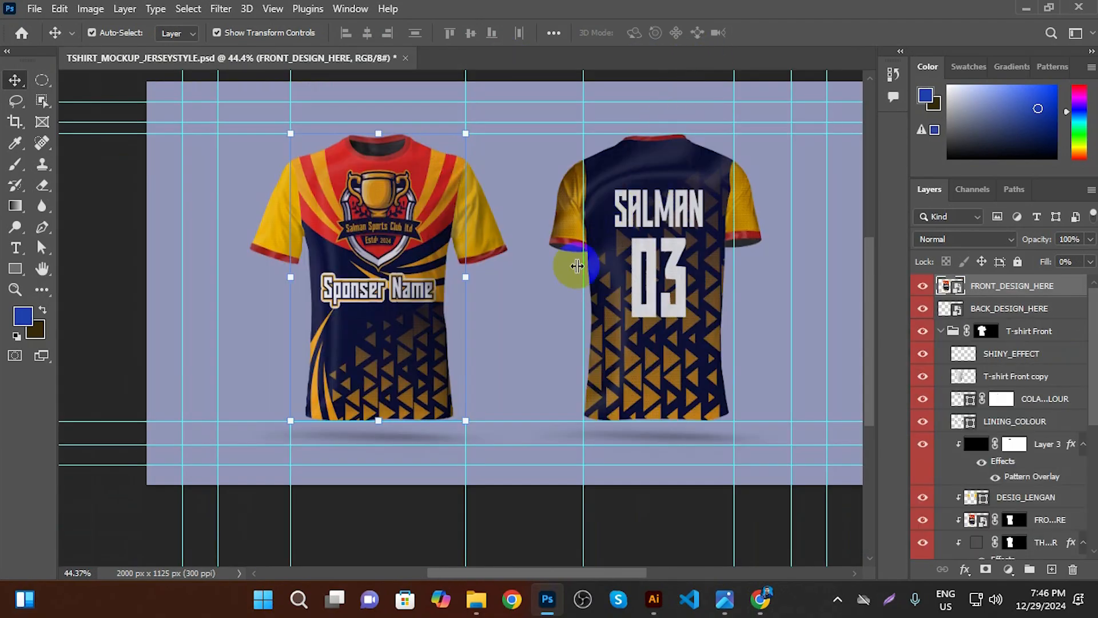
# Hide the guides and view both shirts on the mockup without overlays
pyautogui.scroll(-1, 593, 280)
pyautogui.hotkey('ctrl', 'h')
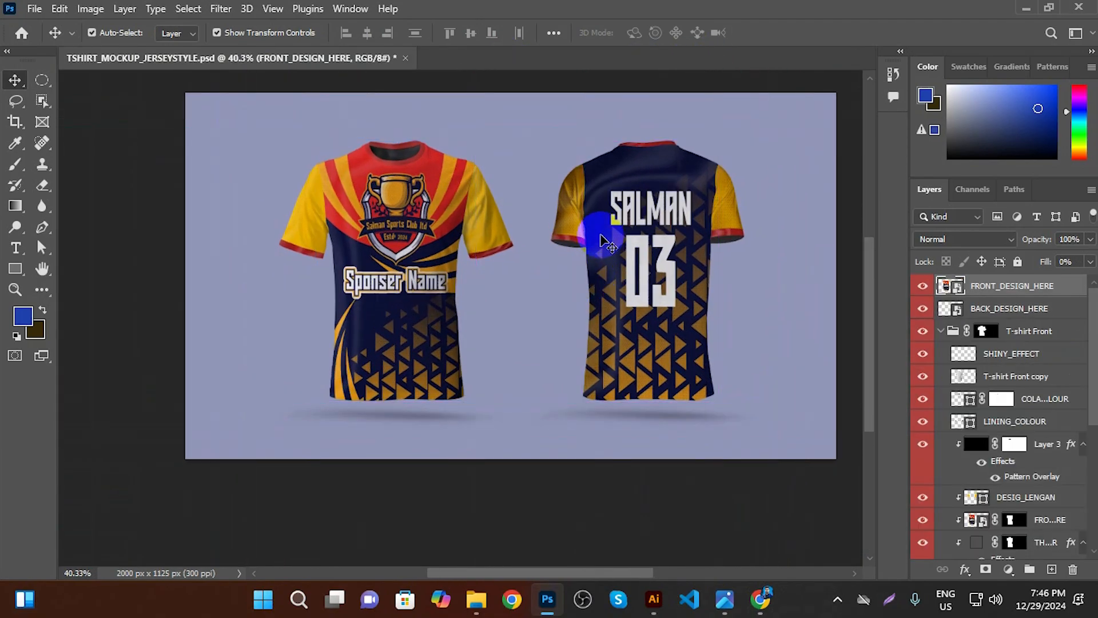
pyautogui.scroll(2, 596, 236)
pyautogui.moveTo(676, 317); pyautogui.dragTo(634, 335)
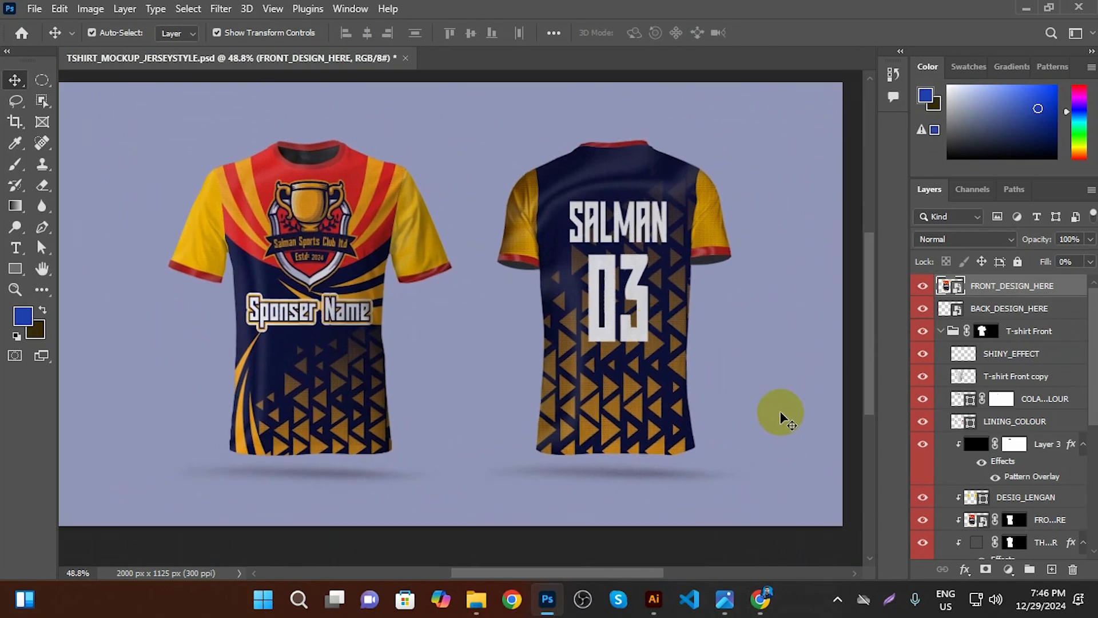
pyautogui.click(25, 8)
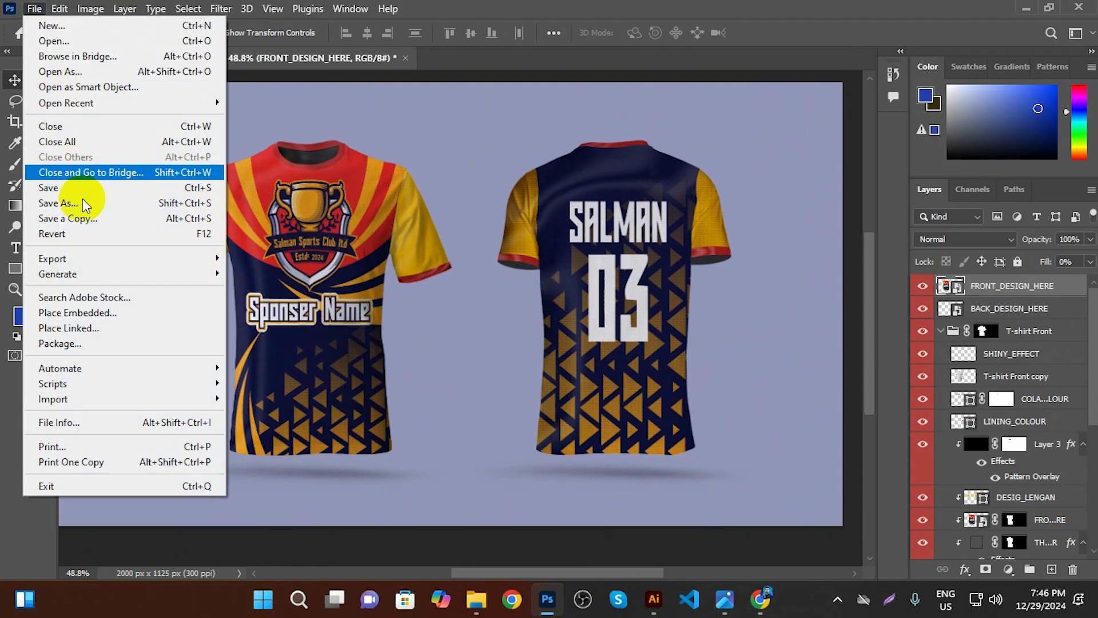
pyautogui.click(69, 257)
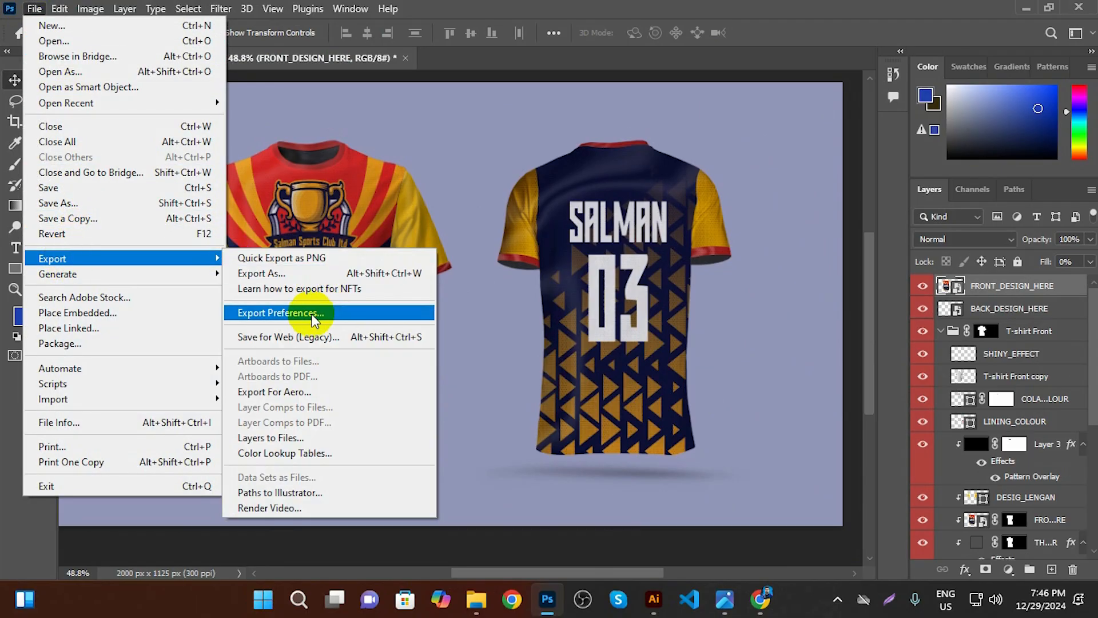
pyautogui.click(256, 274)
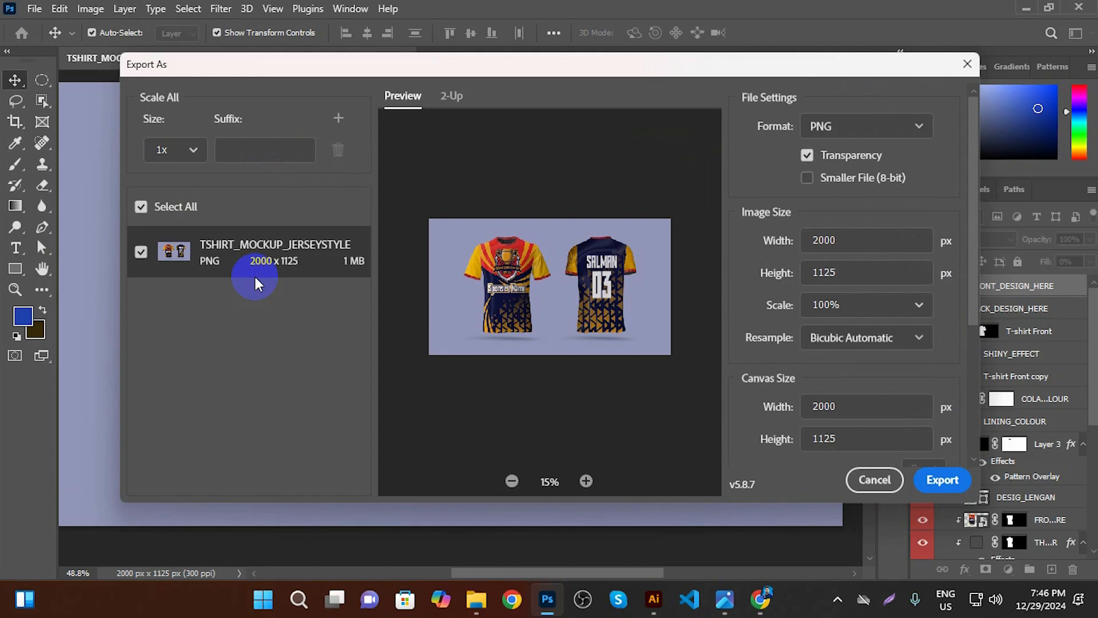
pyautogui.click(874, 478)
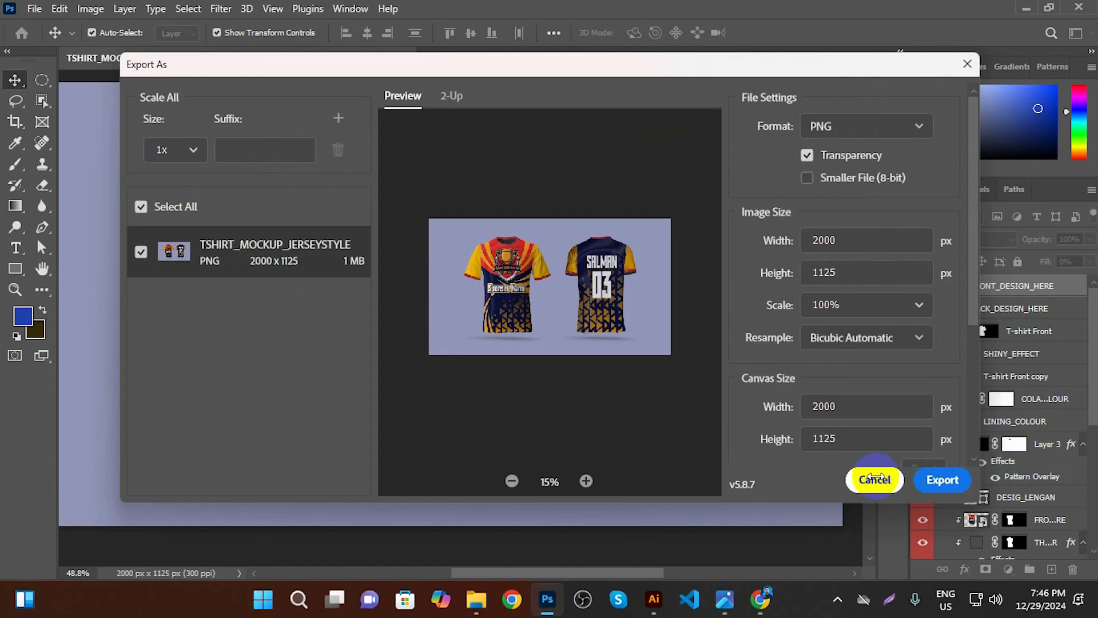
pyautogui.click(34, 10)
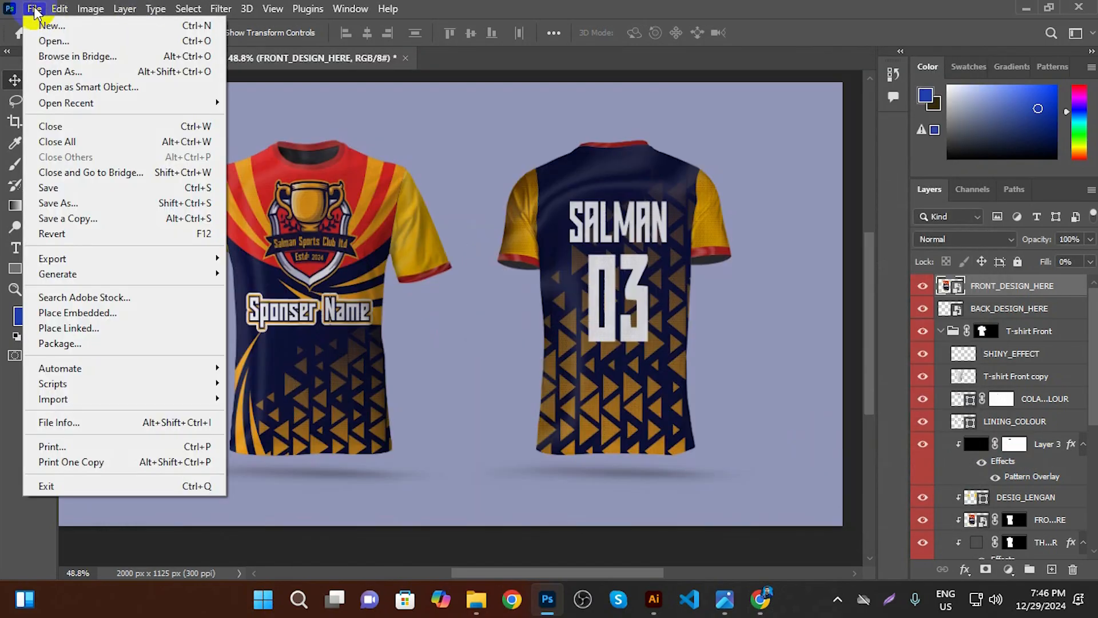
pyautogui.click(57, 204)
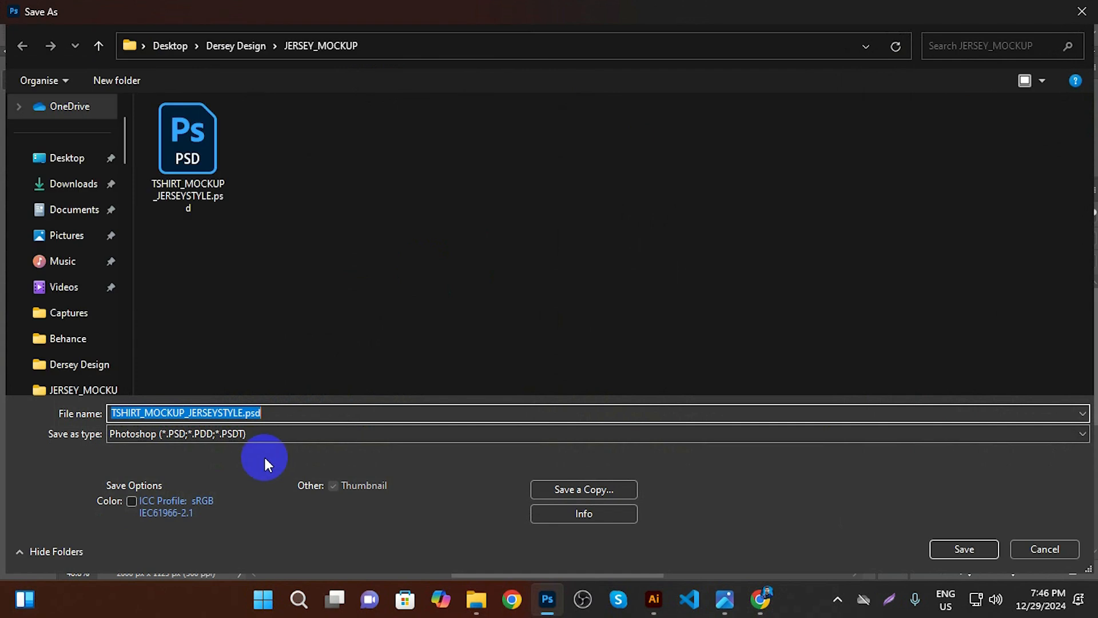
pyautogui.click(242, 433)
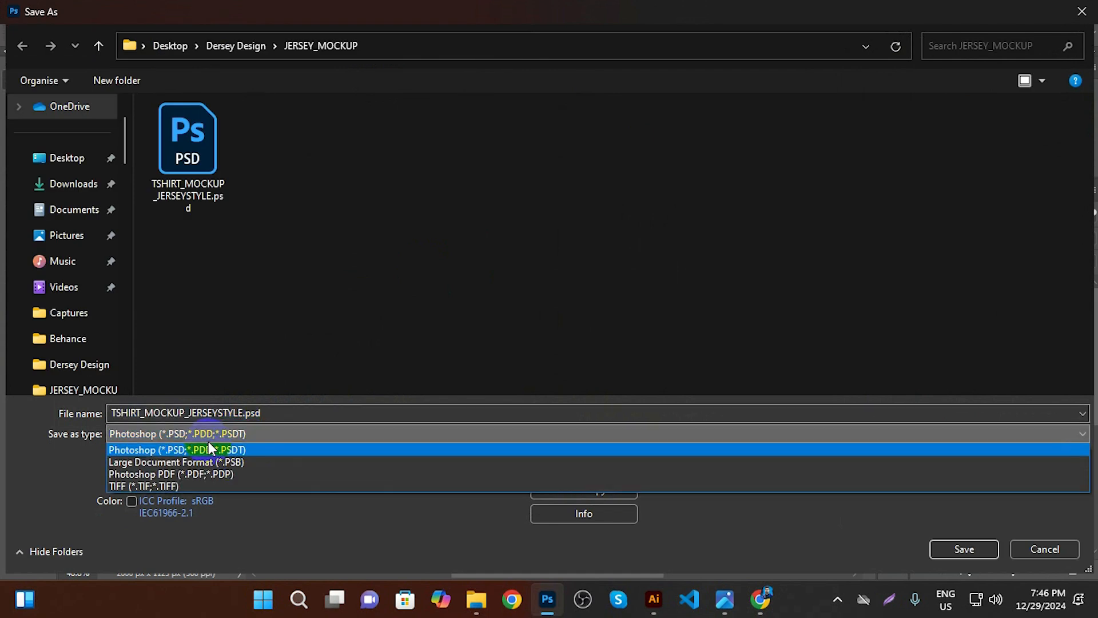
pyautogui.click(1056, 549)
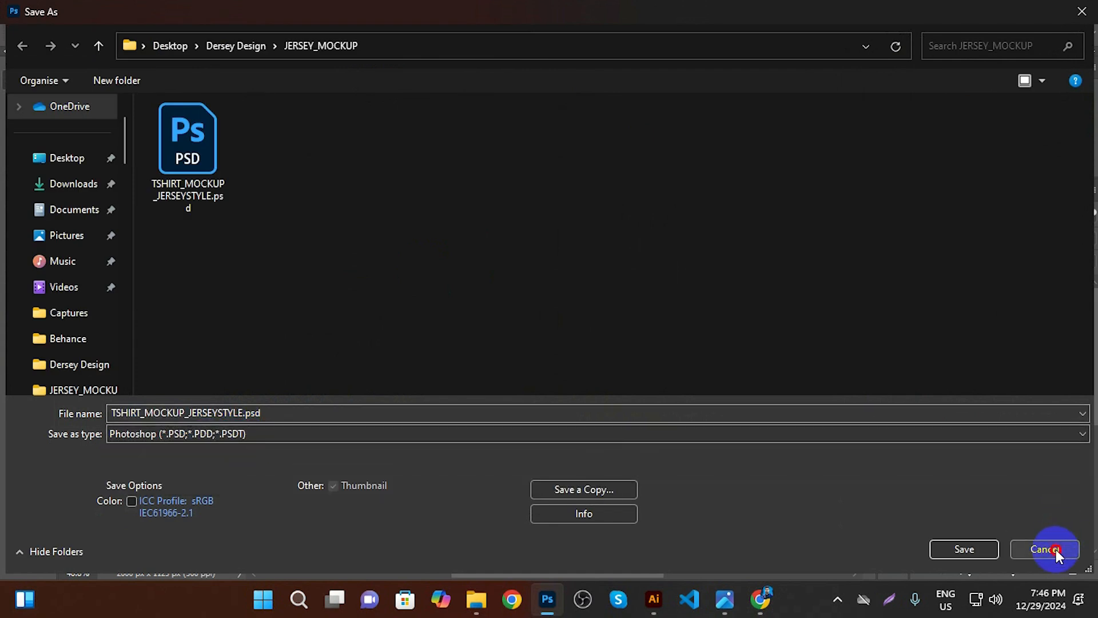
pyautogui.click(1056, 550)
# Export the mockup as a JPG at 2000 x 1125 px and save it to the Desktop as TSHIRT_MOCKUP_JERSEYSTYLE.jpg
pyautogui.click(34, 8)
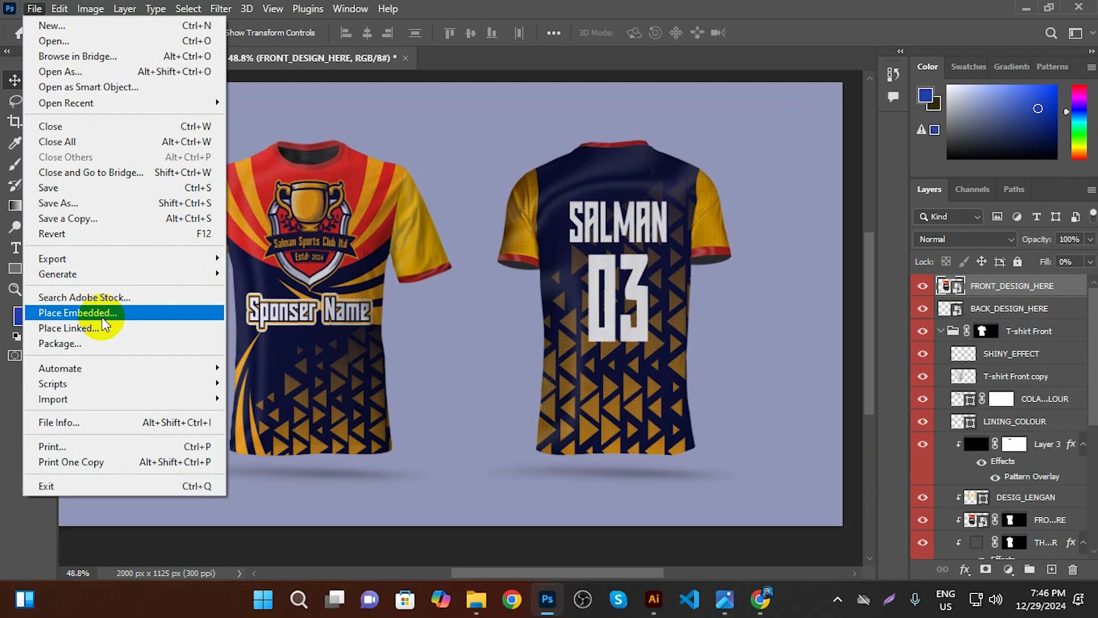
pyautogui.moveTo(73, 259)
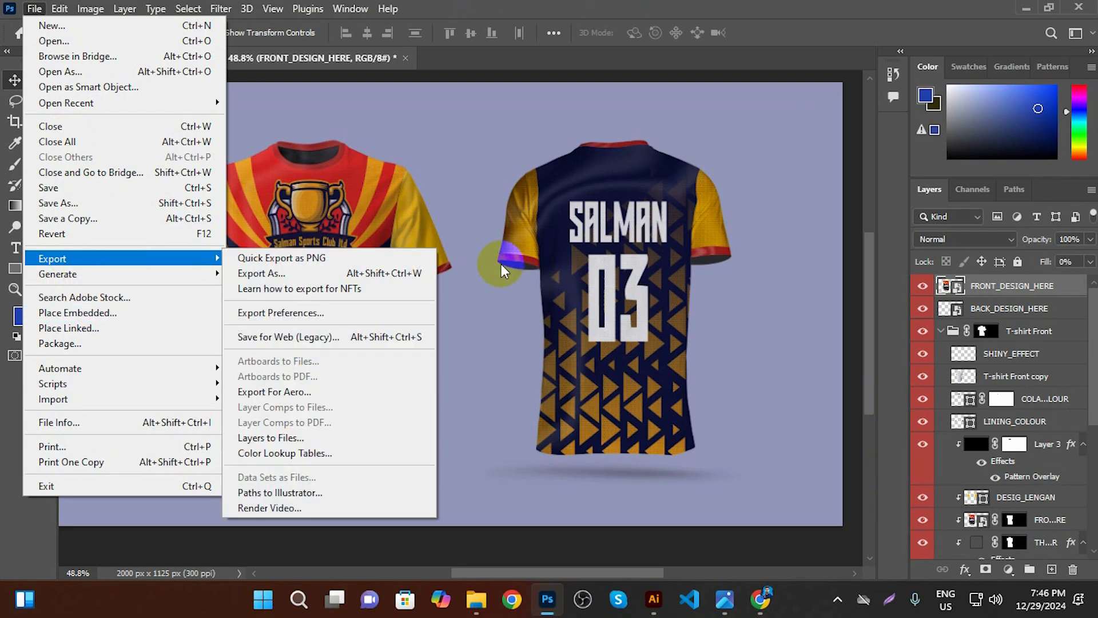
pyautogui.click(262, 274)
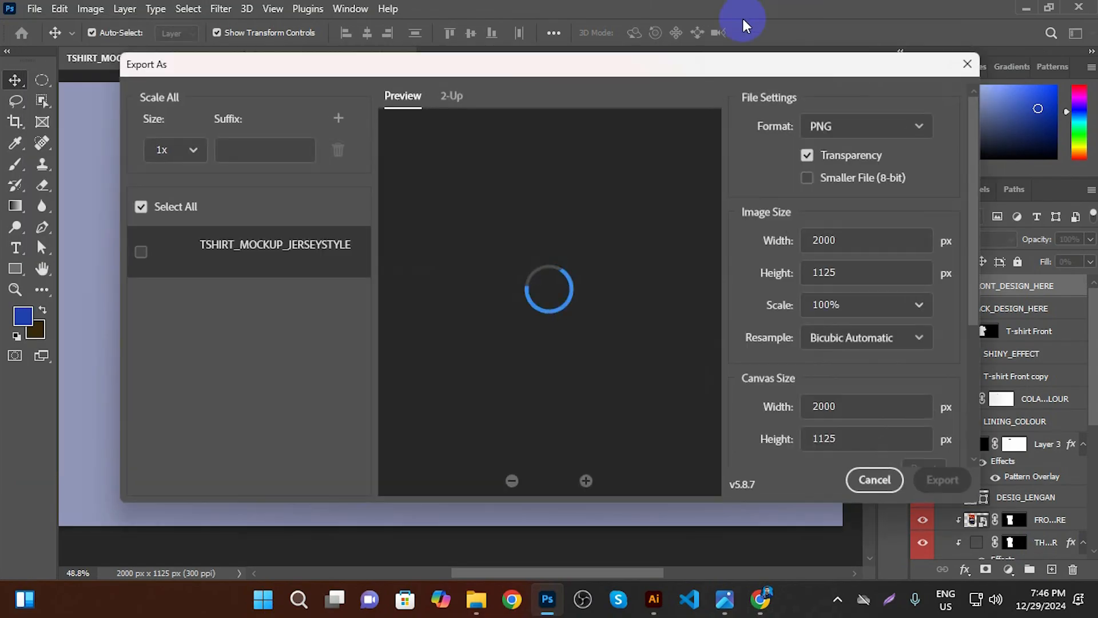
pyautogui.click(859, 121)
pyautogui.click(832, 182)
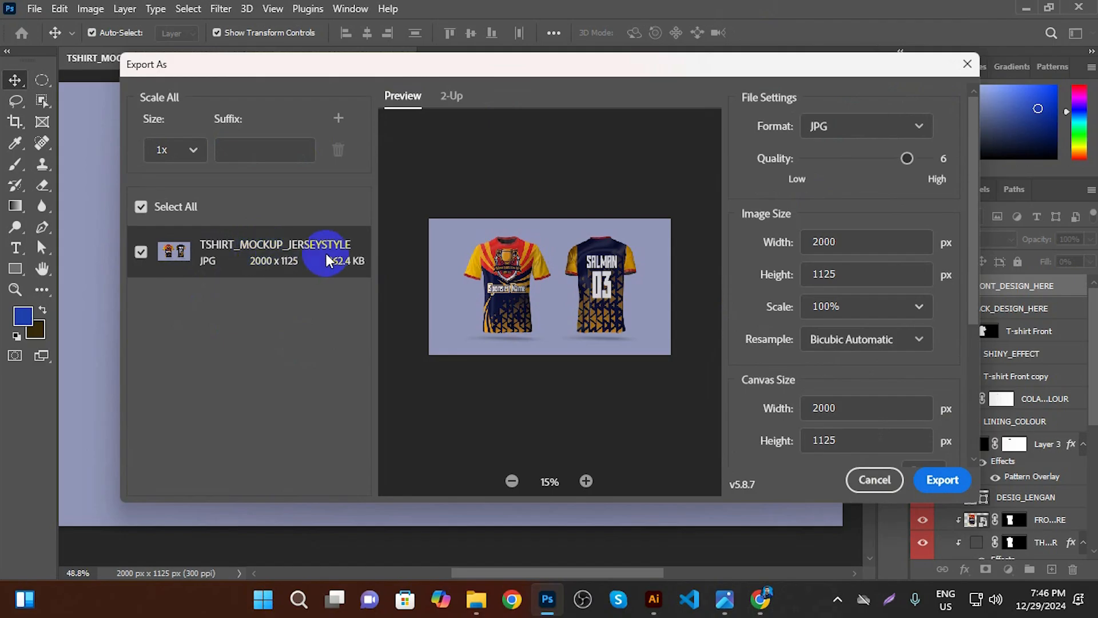
pyautogui.click(935, 489)
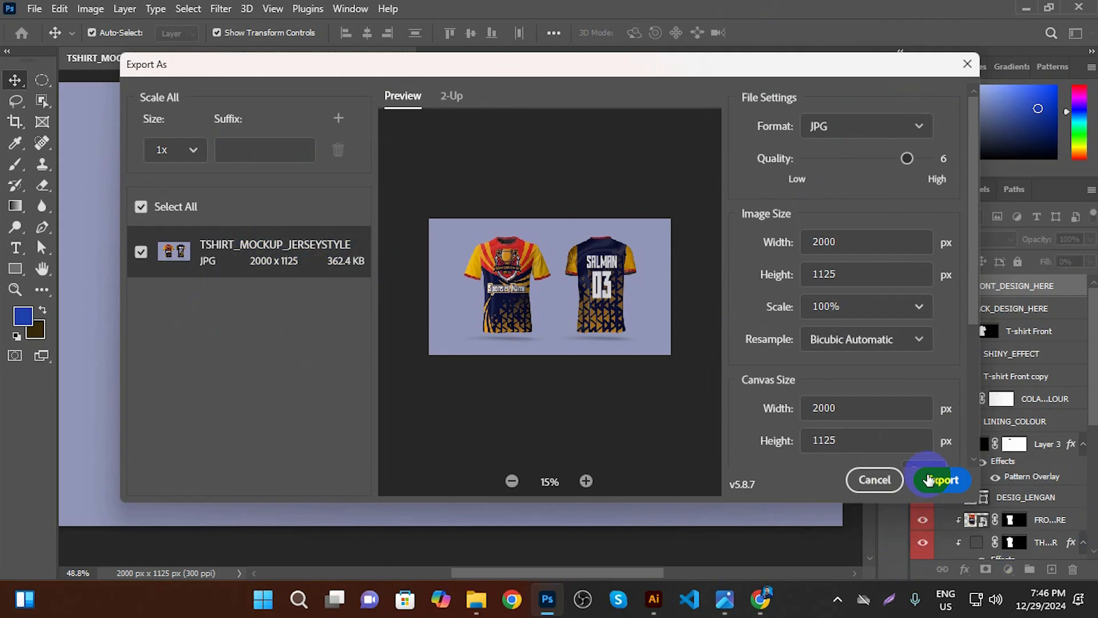
pyautogui.click(938, 480)
pyautogui.click(18, 159)
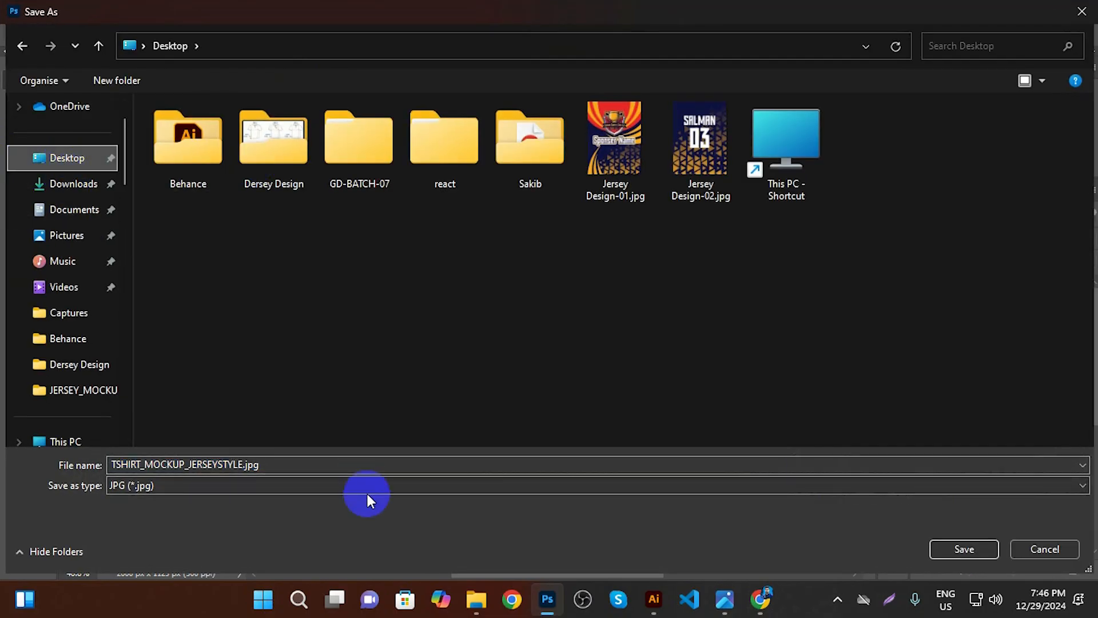
pyautogui.click(961, 549)
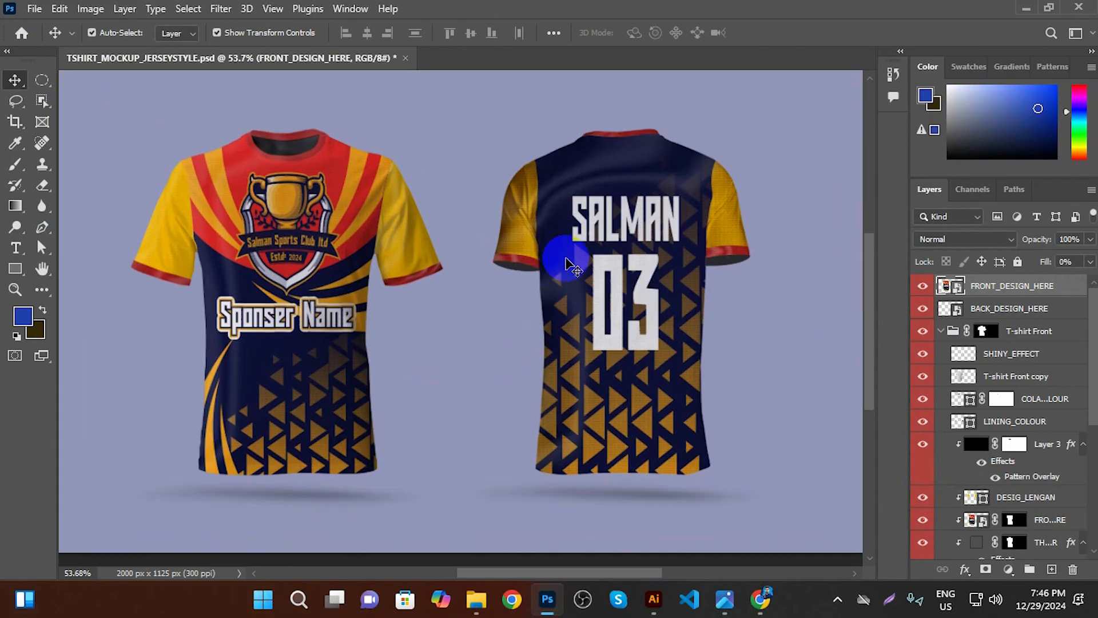
# Switch to the desktop, move TSHIRT_MOCKUP_JERSEYSTYLE.jpg next to Jersey Design-01.jpg and open it in the image viewer
pyautogui.press('super+d')
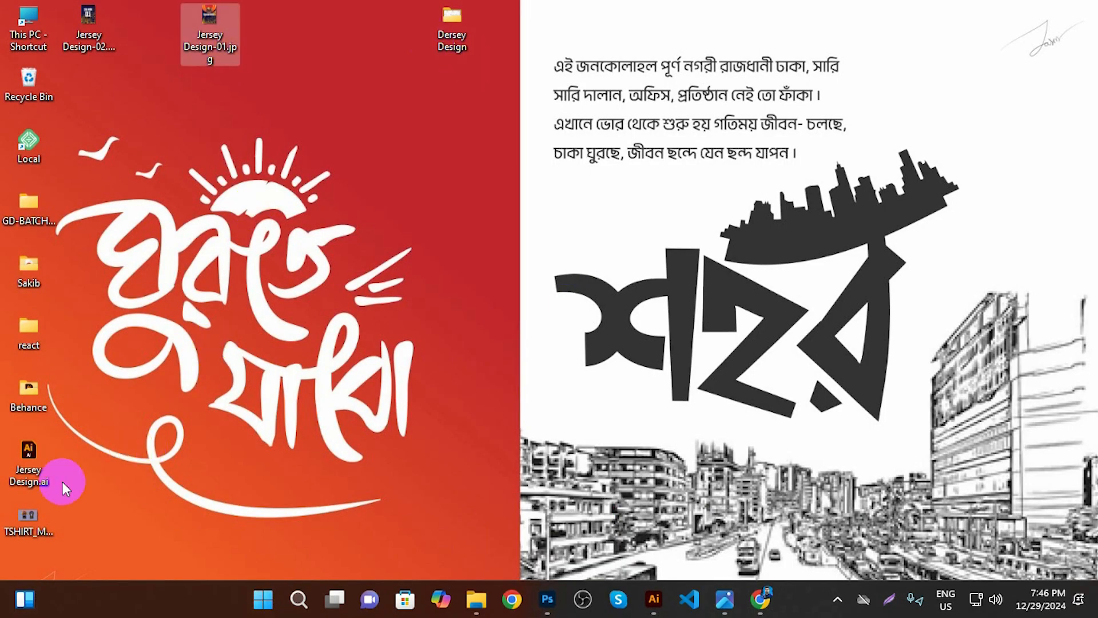
pyautogui.moveTo(300, 126); pyautogui.dragTo(263, 32)
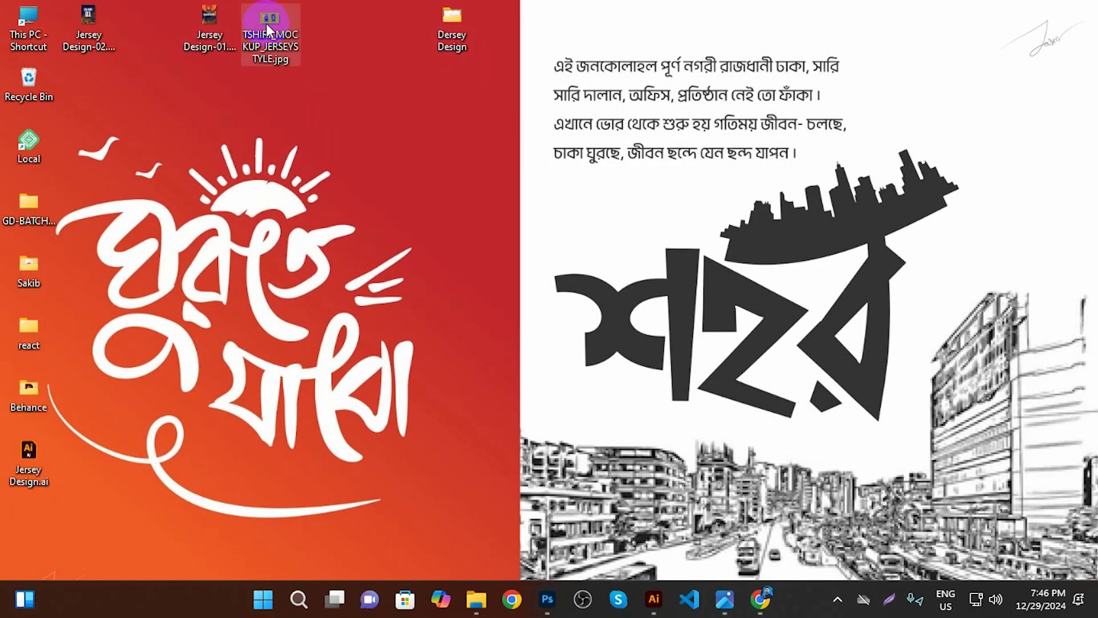
pyautogui.doubleClick(266, 22)
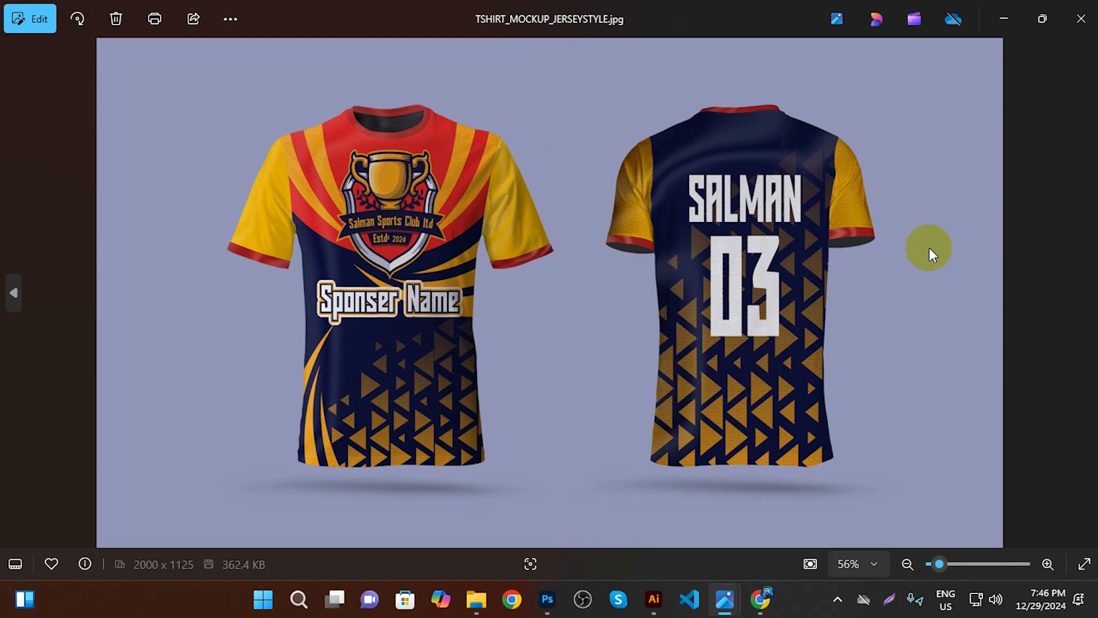